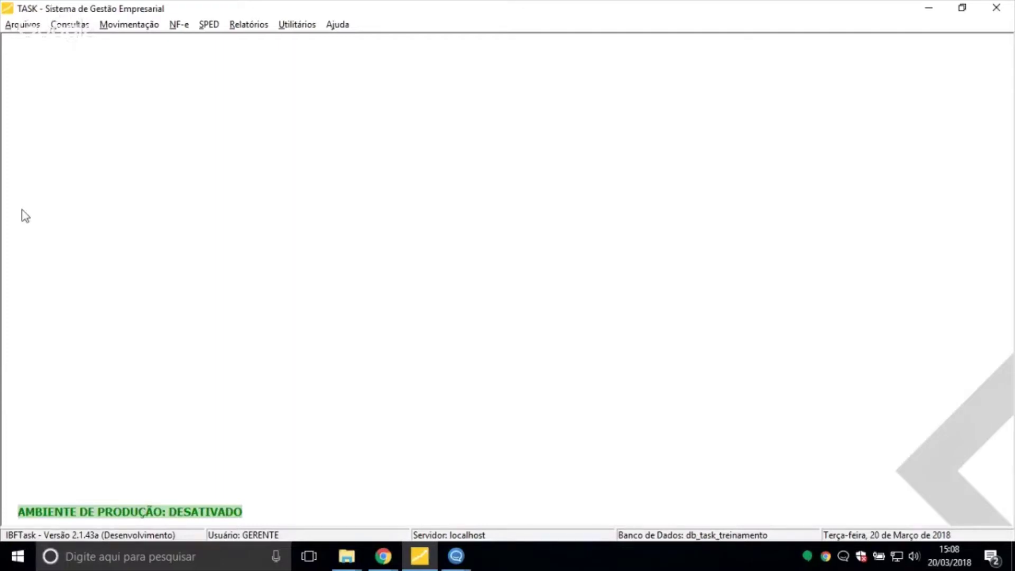
# Open the Plano de Contas and preview its printed report without a class range, closing the preview and print dialog after reviewing the account hierarchy
pyautogui.click(40, 27)
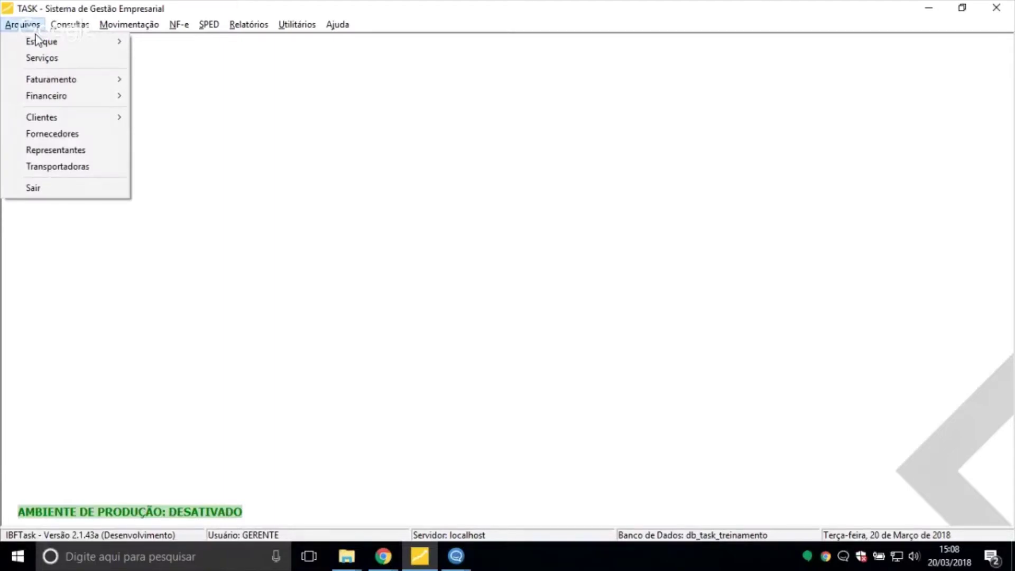
pyautogui.moveTo(40, 97)
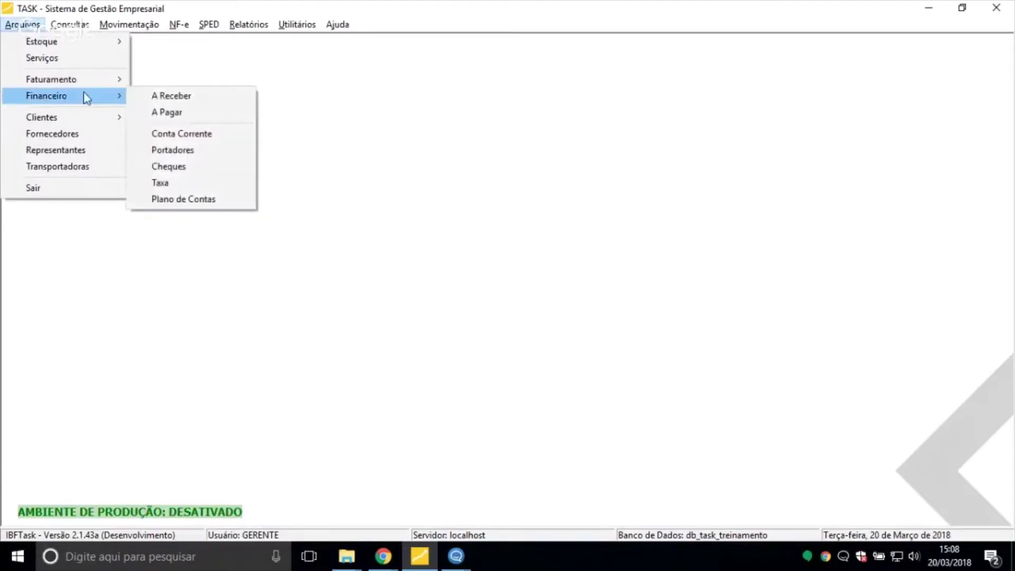
pyautogui.click(188, 200)
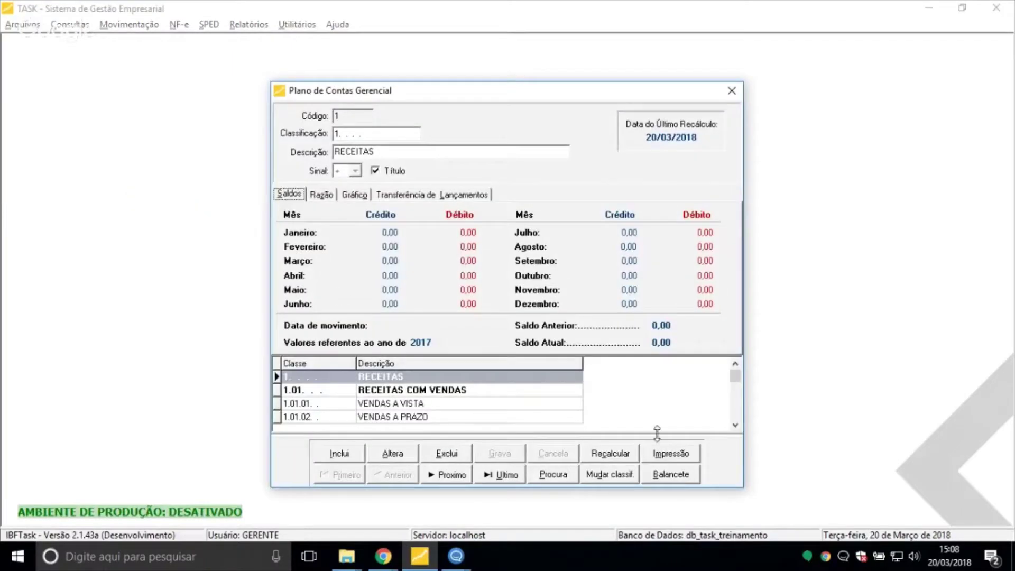
pyautogui.click(669, 452)
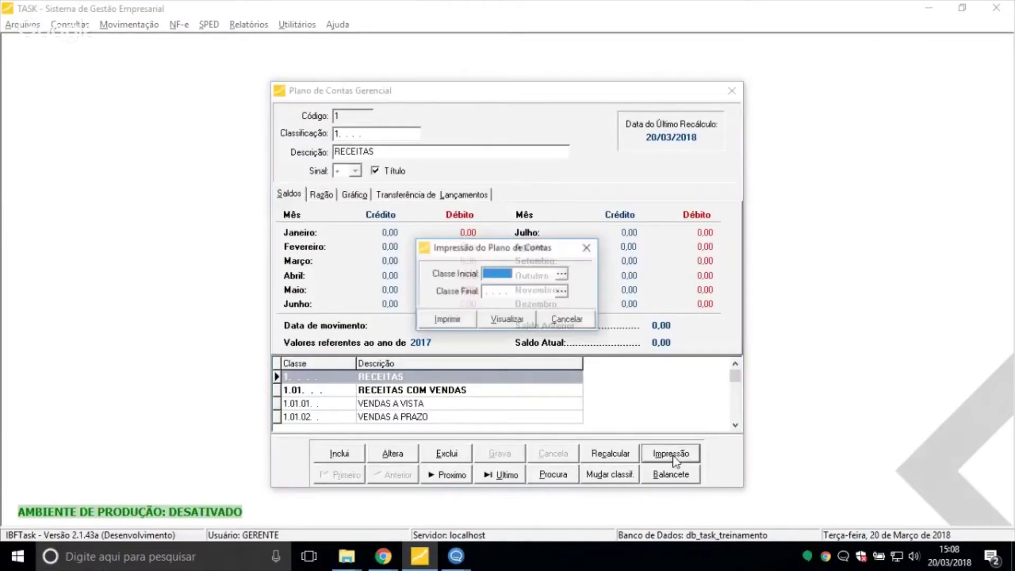
pyautogui.click(506, 320)
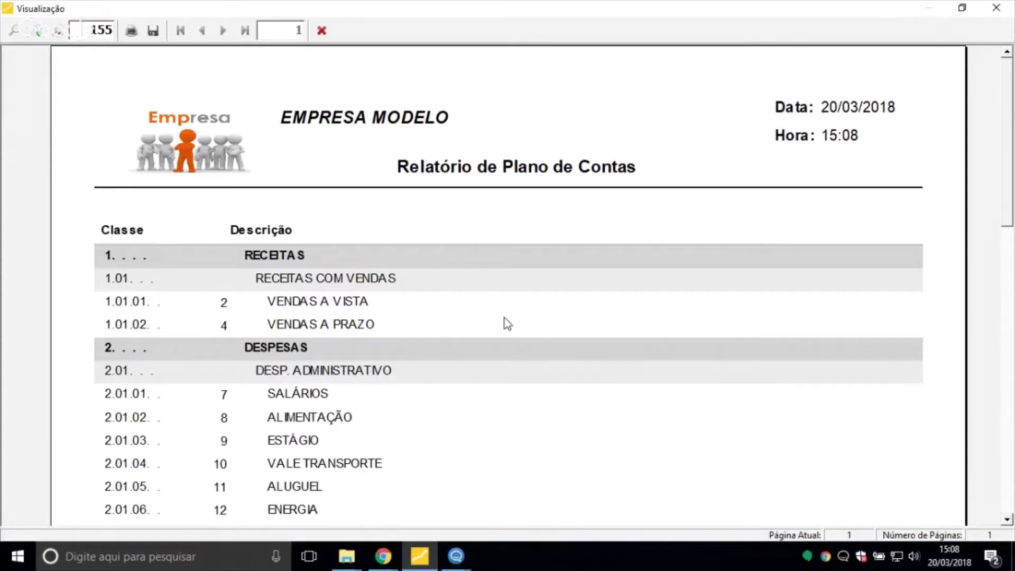
pyautogui.scroll(-1, 476, 317)
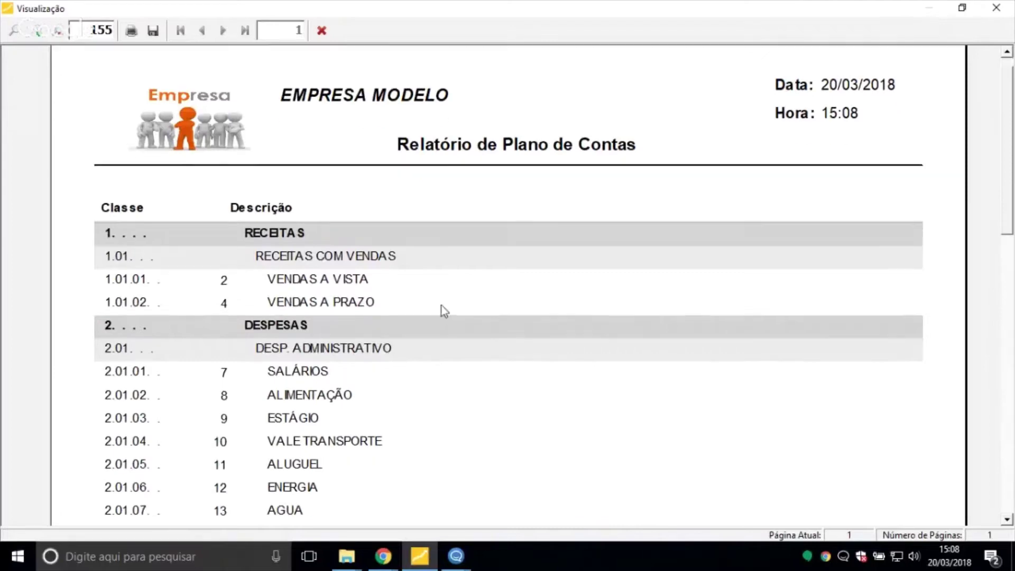
pyautogui.scroll(1, 264, 236)
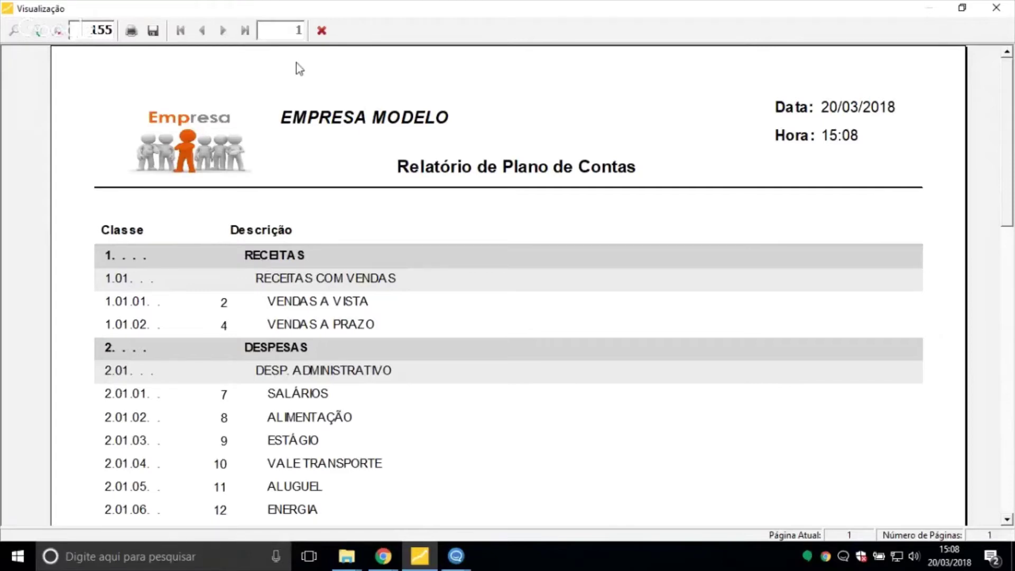
pyautogui.click(321, 31)
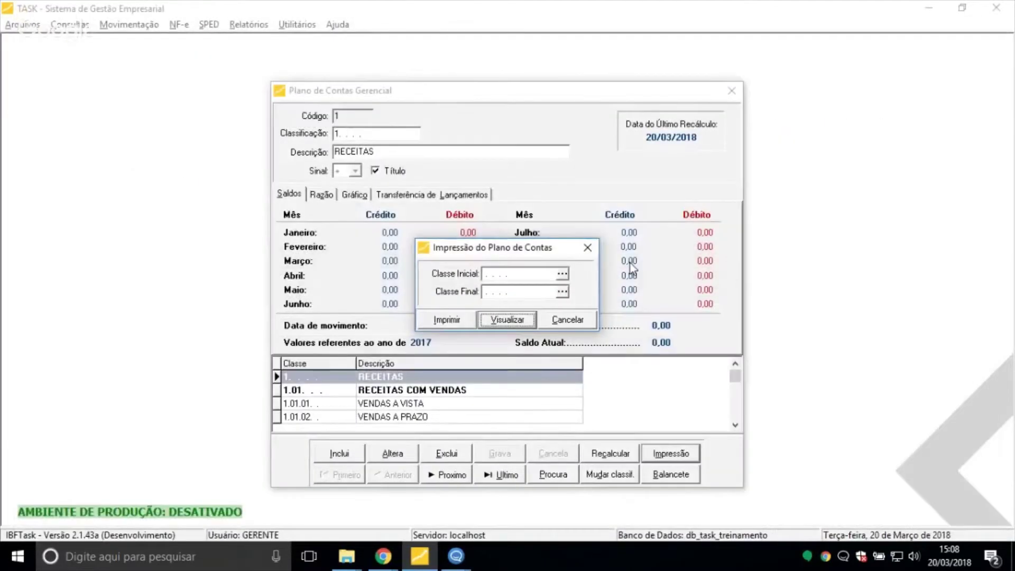
pyautogui.click(587, 248)
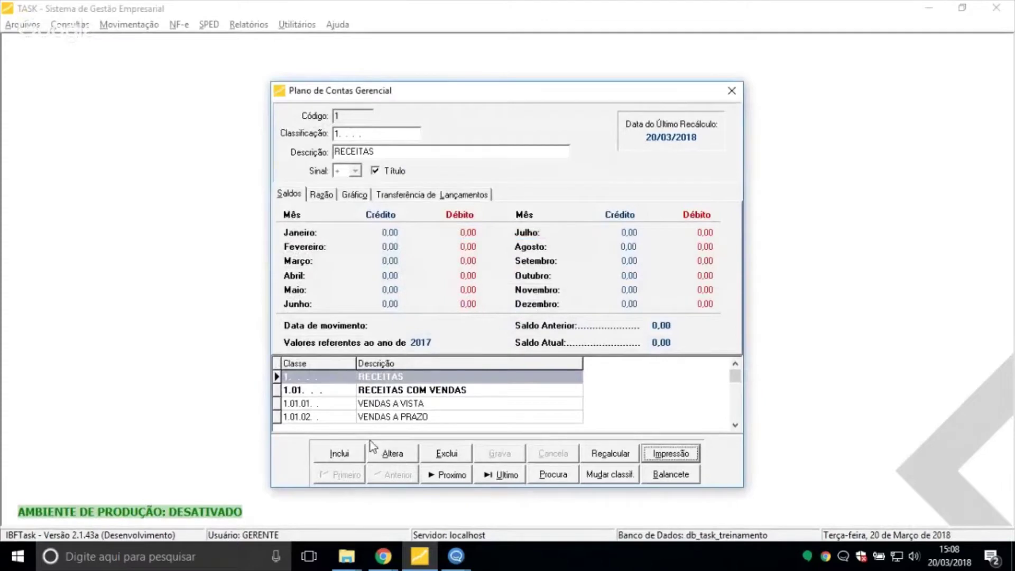
# Open the RECEITAS account for editing, examine its classification and description, and save the record
pyautogui.click(340, 453)
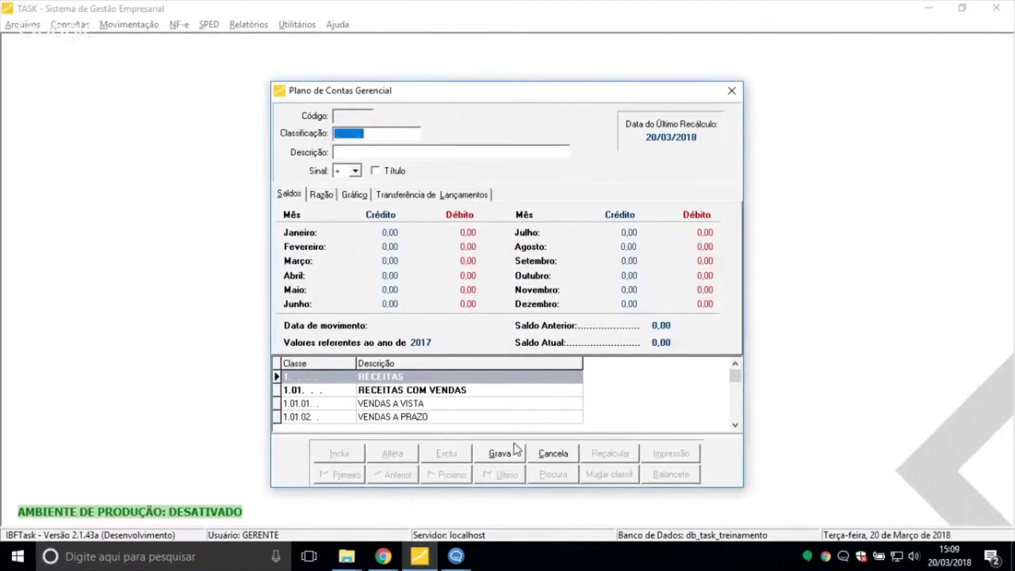
pyautogui.click(553, 453)
pyautogui.click(397, 461)
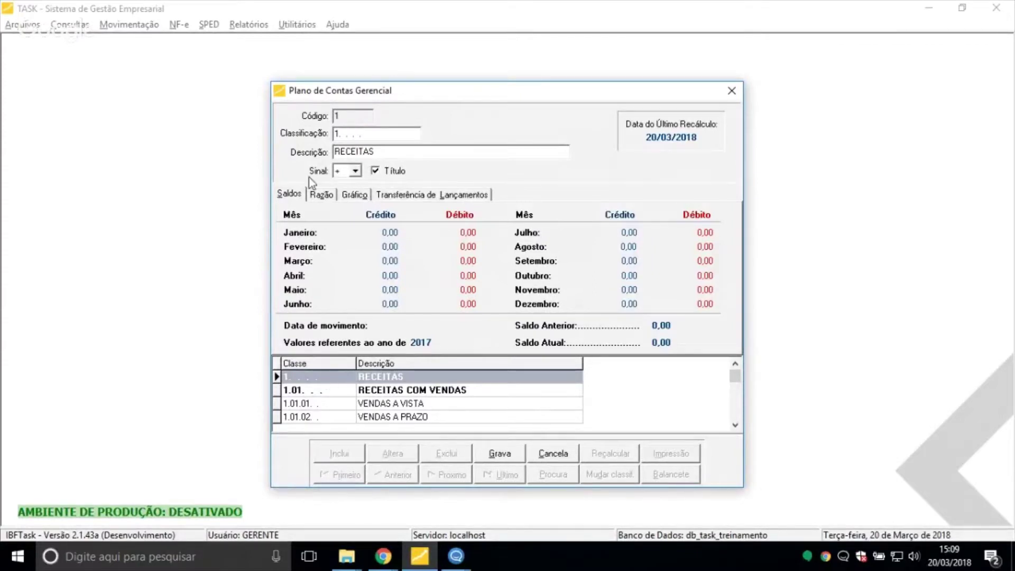
pyautogui.moveTo(353, 133); pyautogui.dragTo(309, 136)
pyautogui.moveTo(377, 151); pyautogui.dragTo(290, 150)
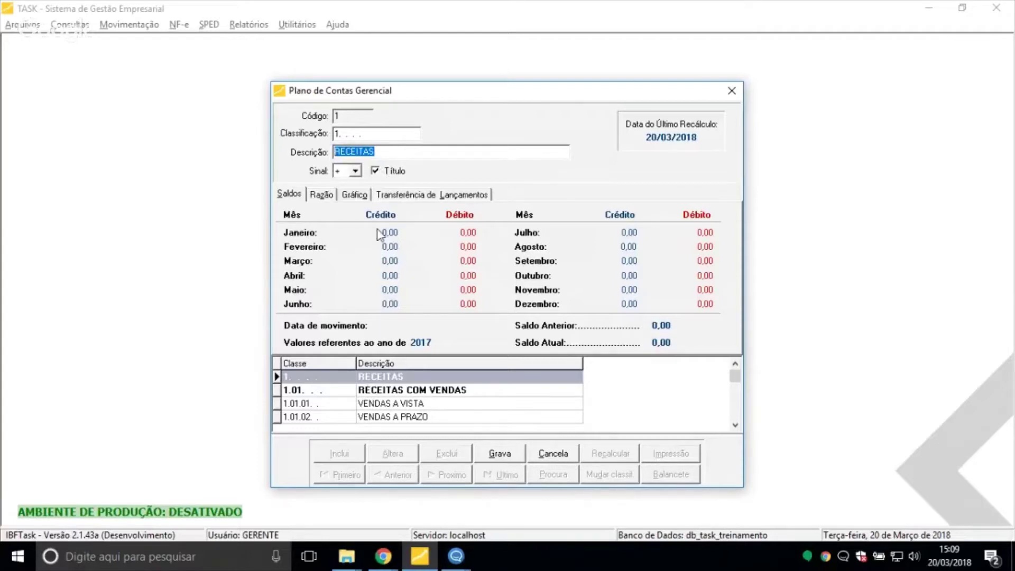
pyautogui.click(365, 134)
pyautogui.click(498, 456)
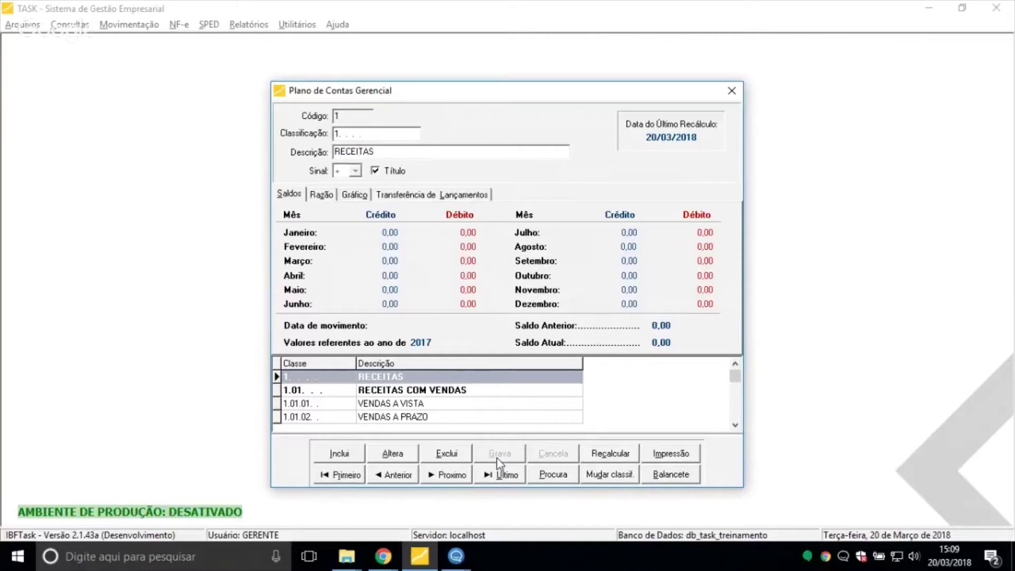
# Open the RECEITAS COM VENDAS account for editing, examine its classification levels and description, and save the record
pyautogui.click(387, 394)
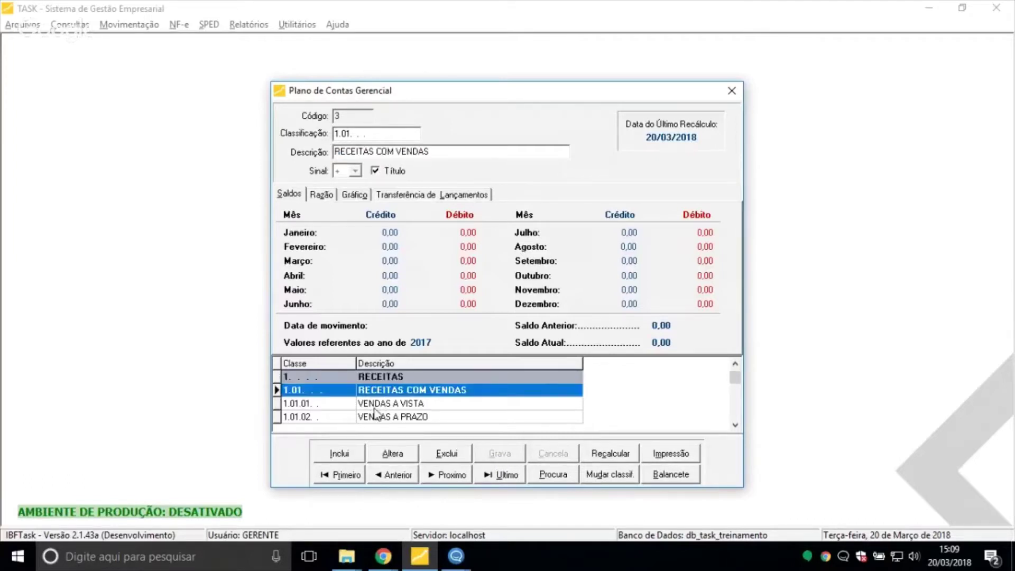
pyautogui.click(378, 457)
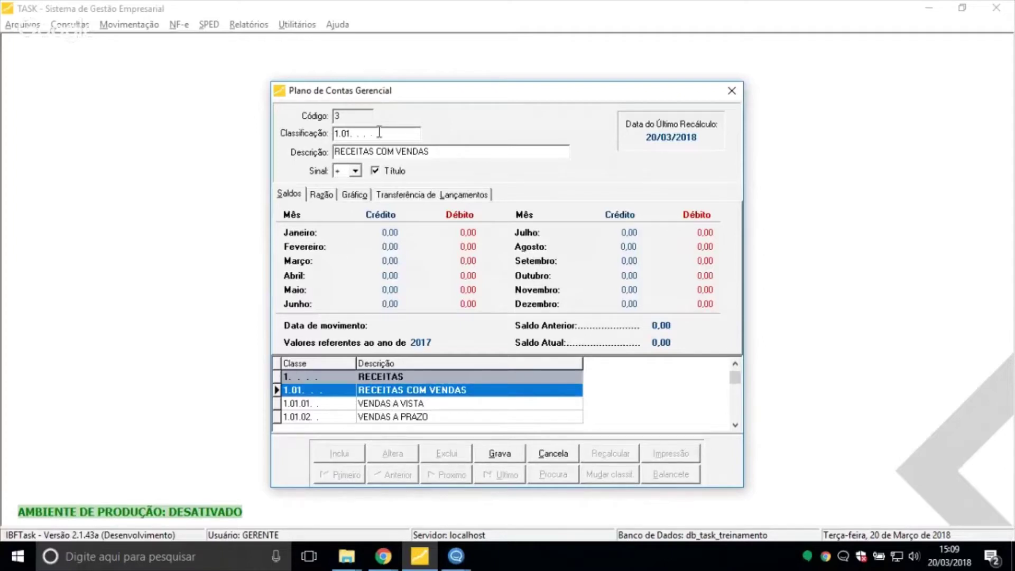
pyautogui.click(339, 134)
pyautogui.click(346, 134)
pyautogui.moveTo(447, 149); pyautogui.dragTo(249, 158)
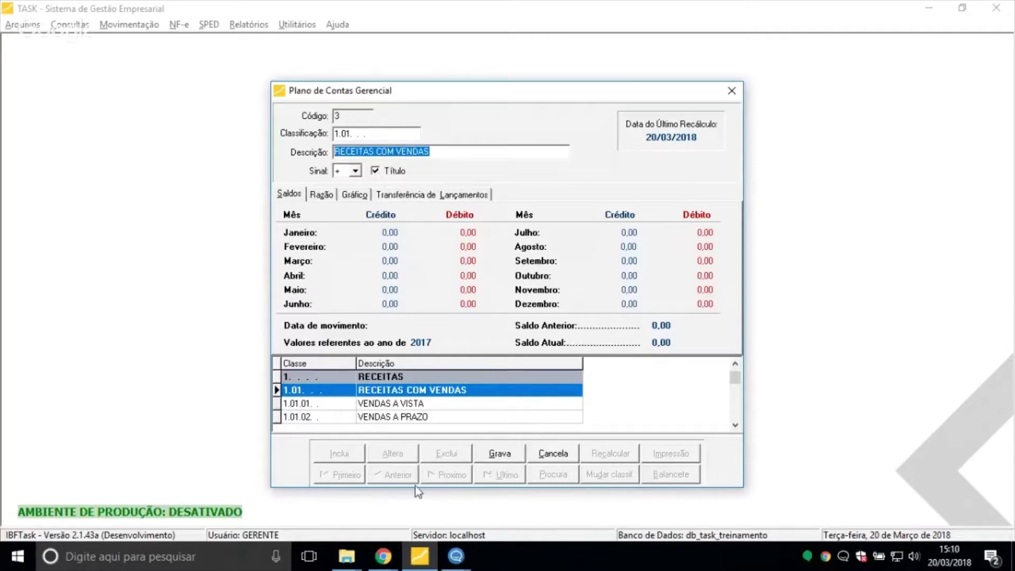
pyautogui.click(500, 453)
# Open the VENDAS A VISTA account for editing, examine each level of its classification and its description, and cancel the edit
pyautogui.click(426, 389)
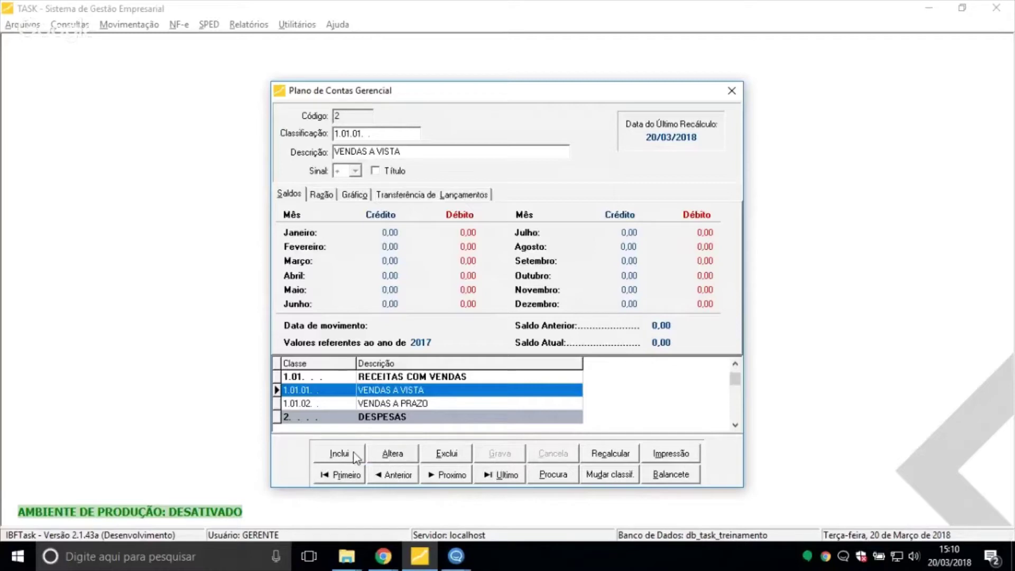
pyautogui.click(380, 458)
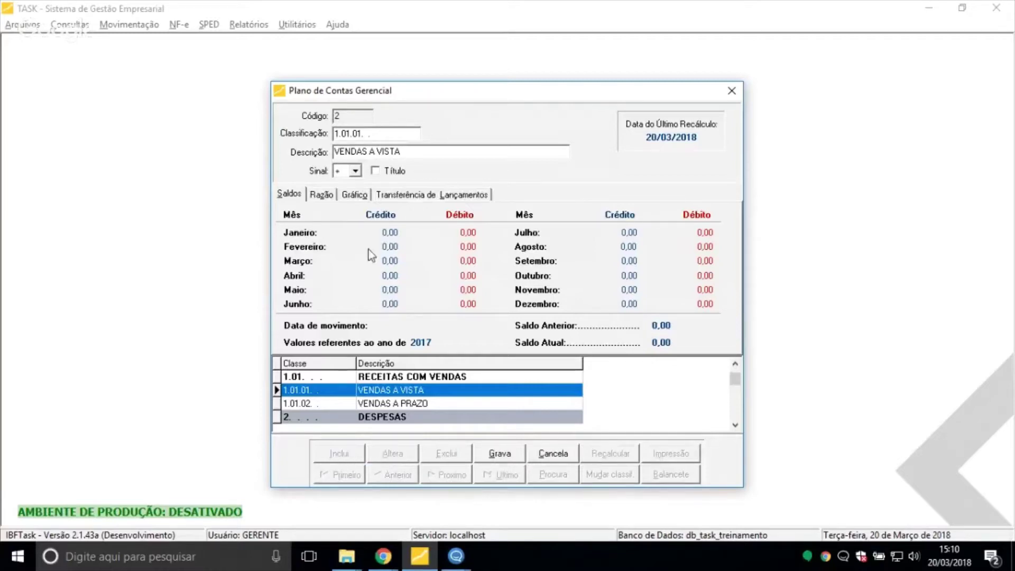
pyautogui.click(339, 132)
pyautogui.moveTo(350, 134); pyautogui.dragTo(334, 135)
pyautogui.click(361, 133)
pyautogui.moveTo(361, 133); pyautogui.dragTo(351, 133)
pyautogui.press('Tab')
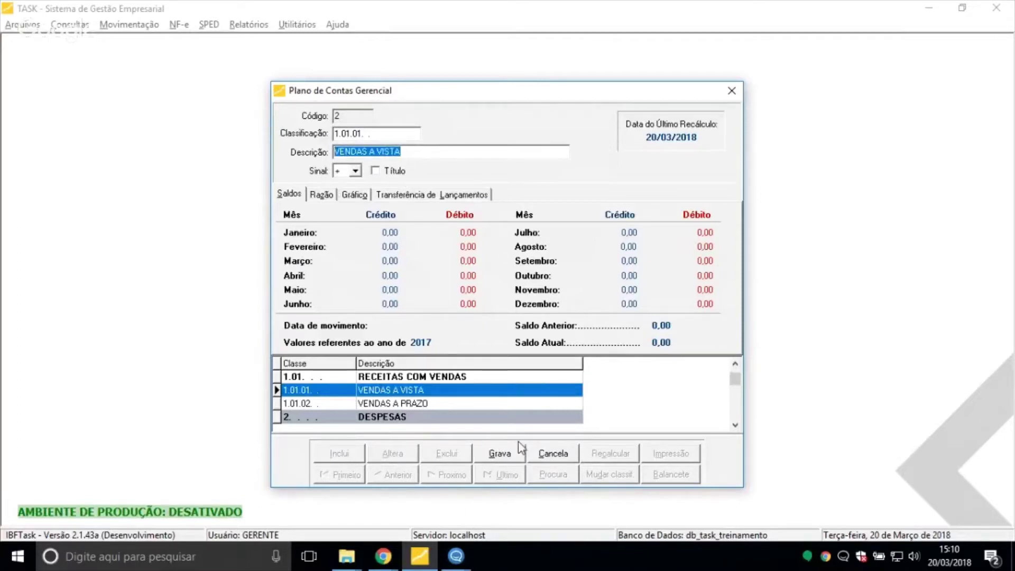
pyautogui.click(548, 457)
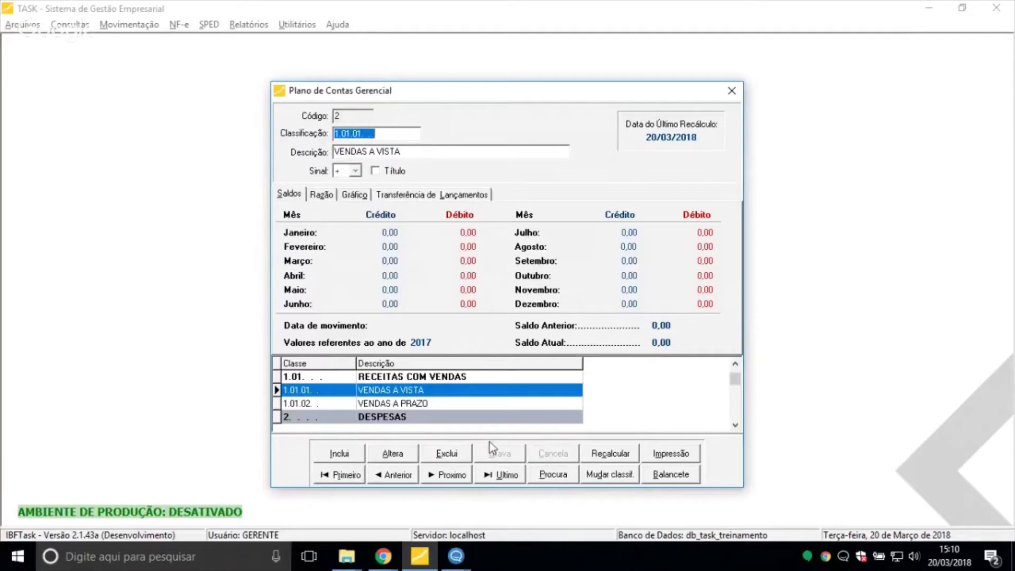
# Add and save a new account with classification 1.02 and description INVESTIMENTOS
pyautogui.click(337, 453)
pyautogui.write('1. .')
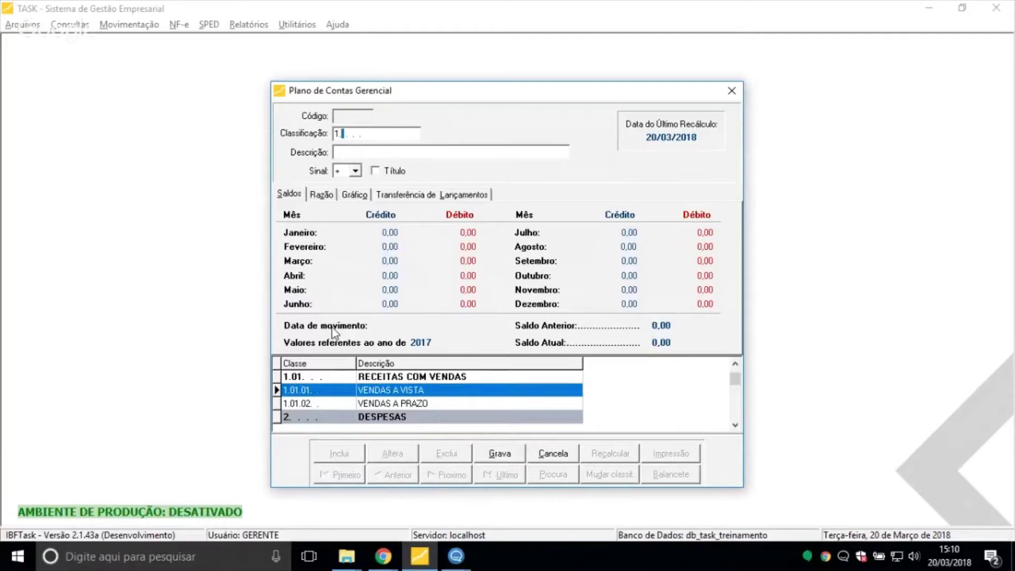
pyautogui.press('Tab')
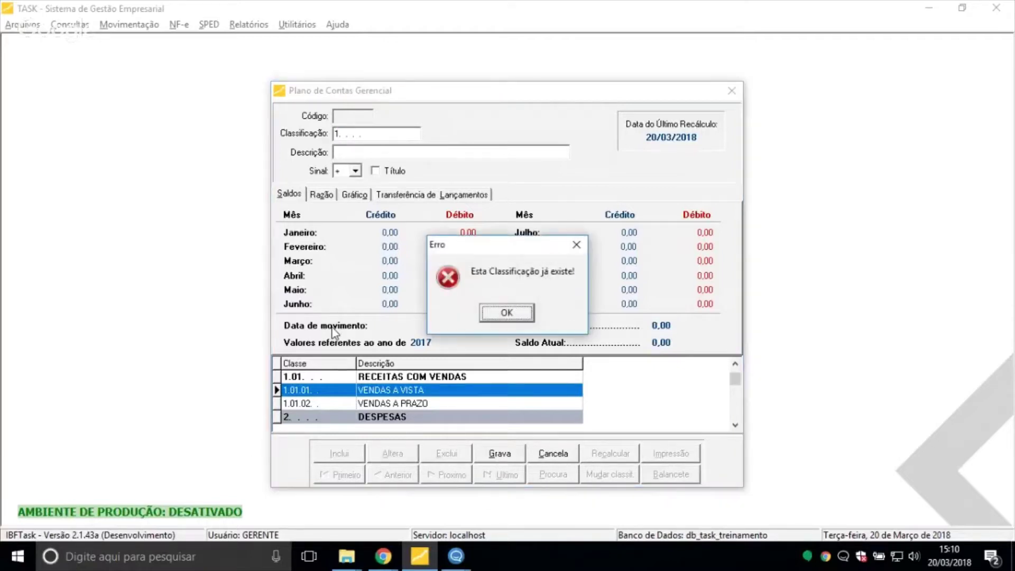
pyautogui.press('Return')
pyautogui.write('102')
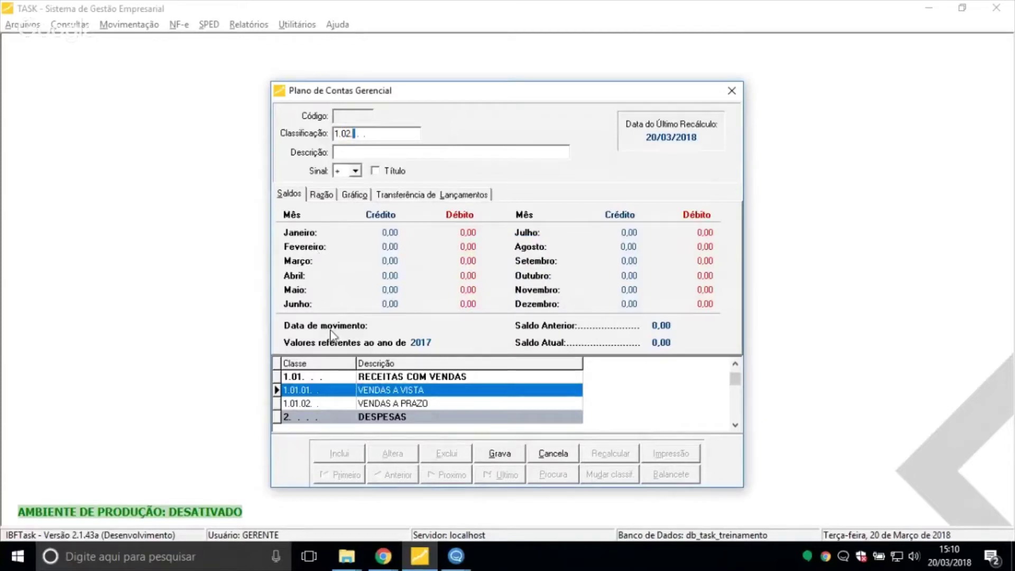
pyautogui.click(374, 154)
pyautogui.write('INVESTIMENTO')
pyautogui.write('S')
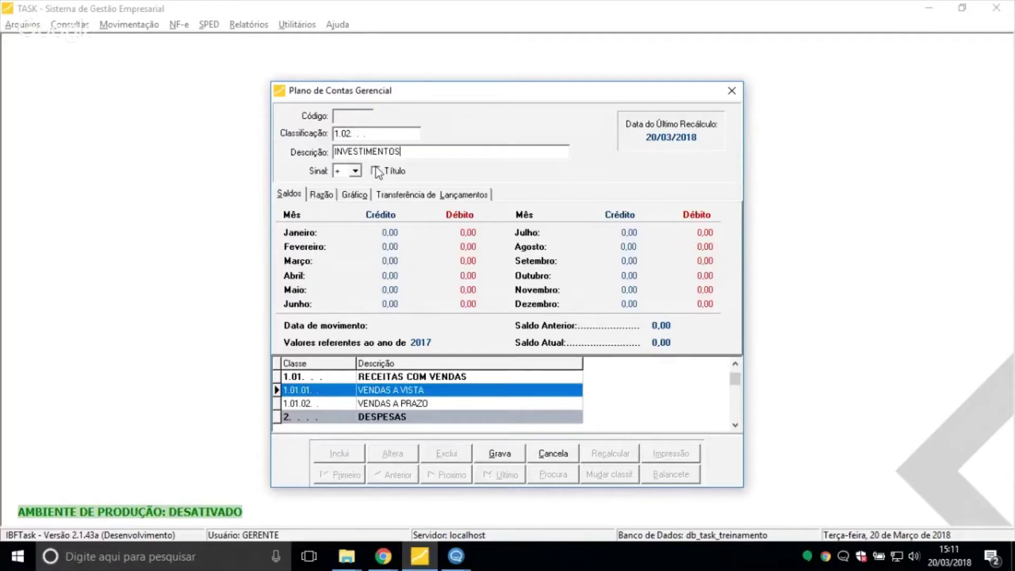
pyautogui.click(498, 452)
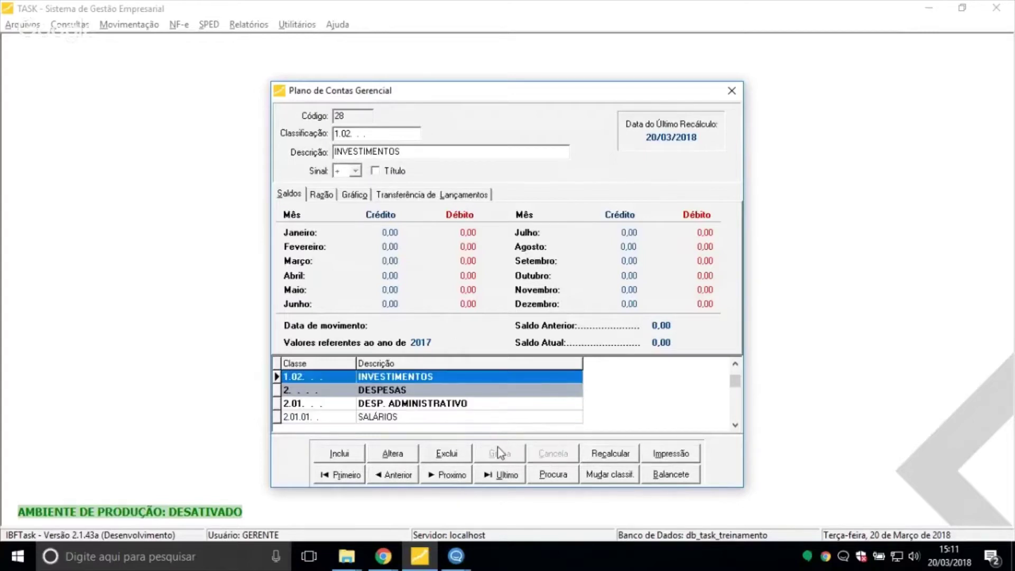
# Preview the Plano de Contas report again, examine the revenue and expense groups, and close the preview and the account window
pyautogui.click(669, 453)
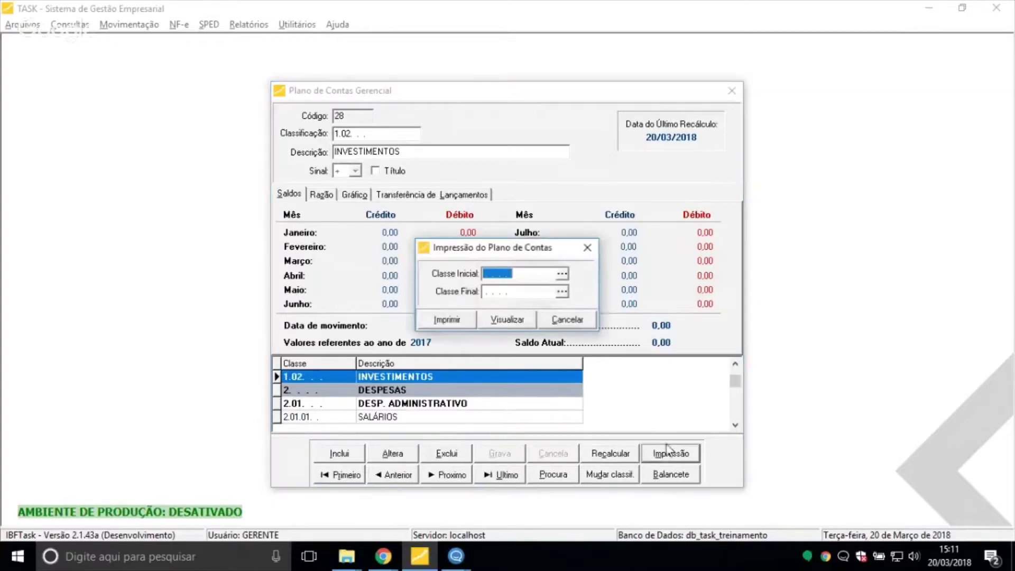
pyautogui.click(508, 319)
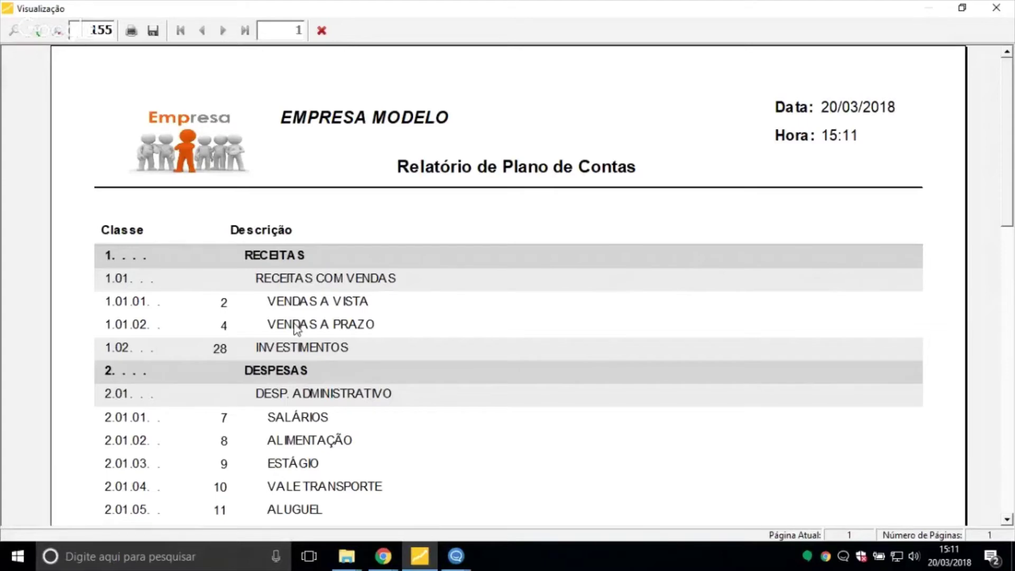
pyautogui.scroll(-10, 297, 339)
pyautogui.scroll(10, 297, 410)
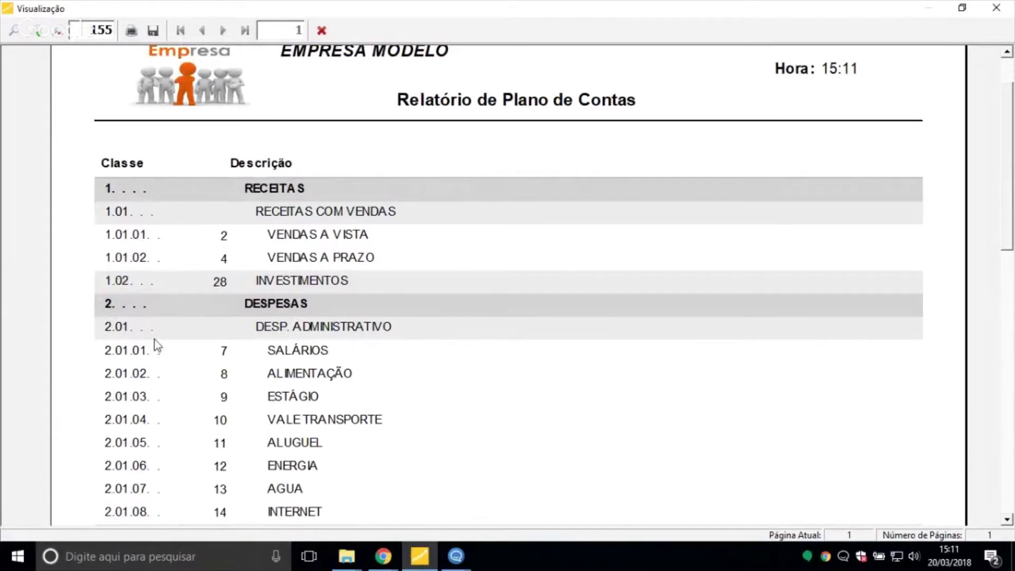
pyautogui.scroll(-3, 122, 379)
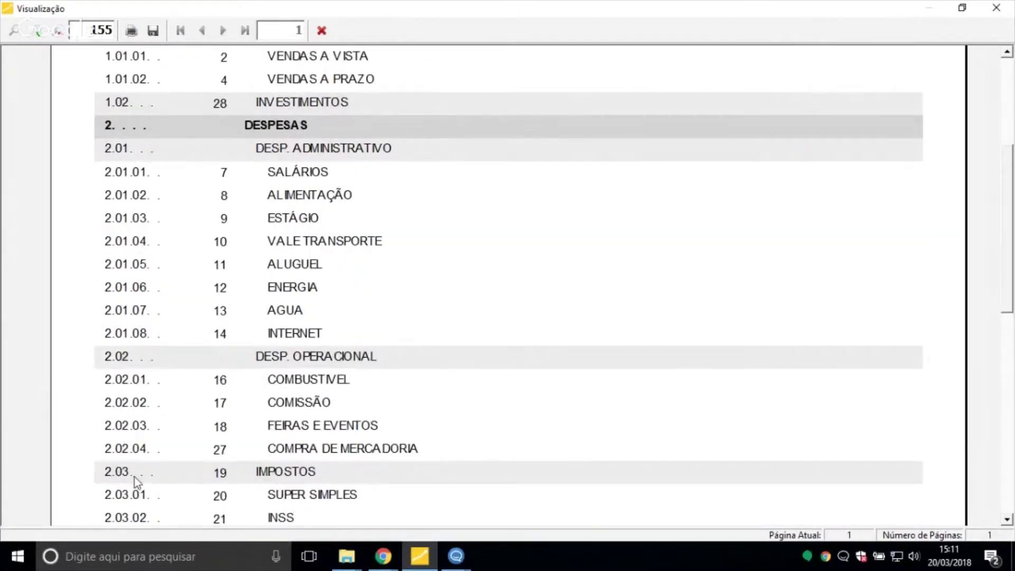
pyautogui.scroll(2, 135, 477)
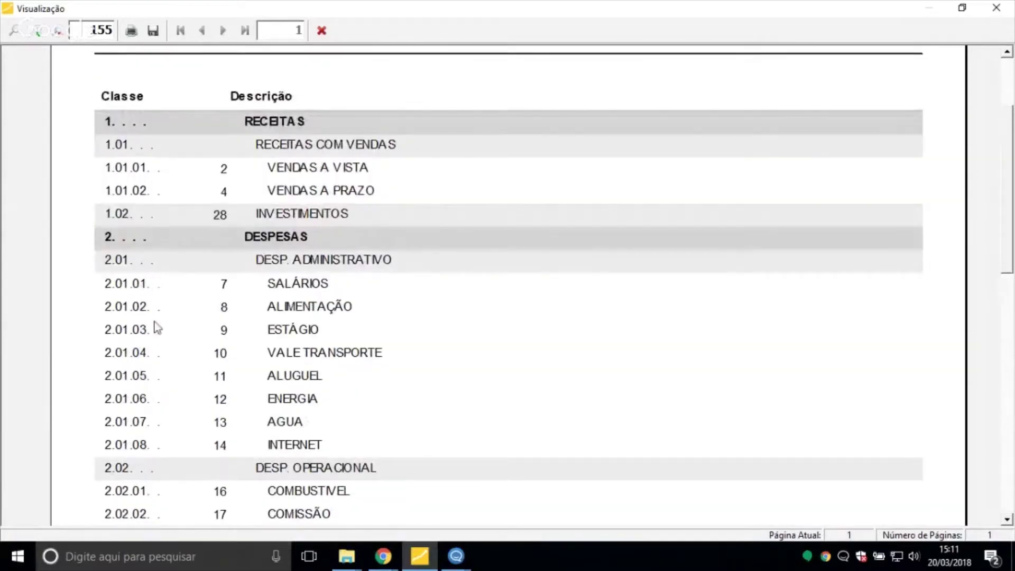
pyautogui.scroll(1, 157, 352)
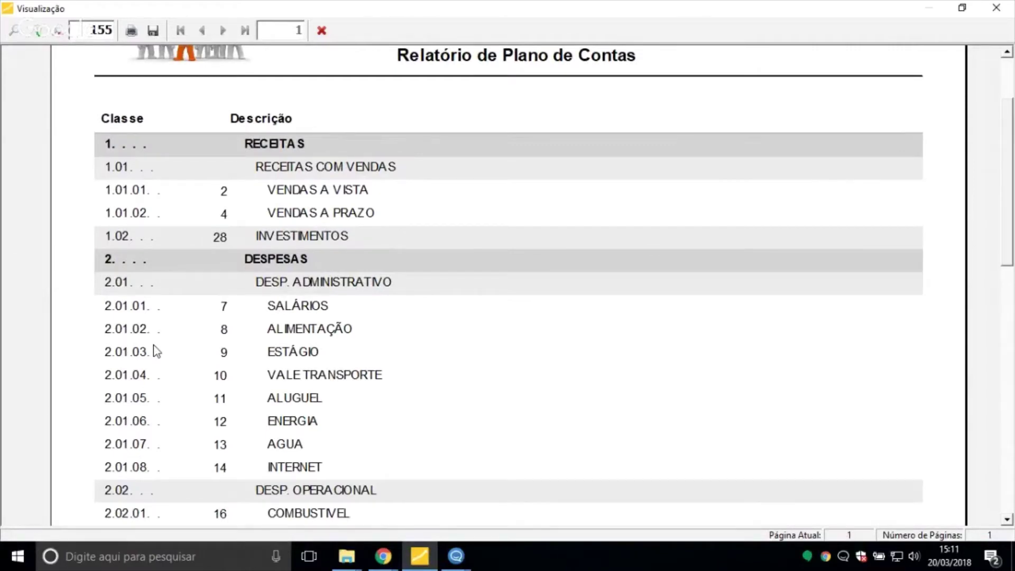
pyautogui.scroll(3, 156, 351)
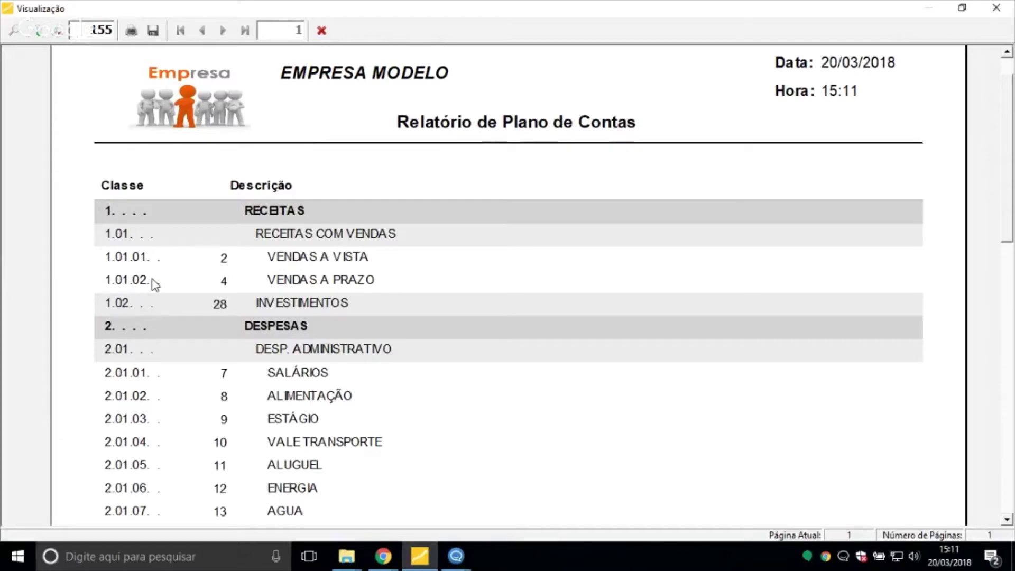
pyautogui.click(321, 31)
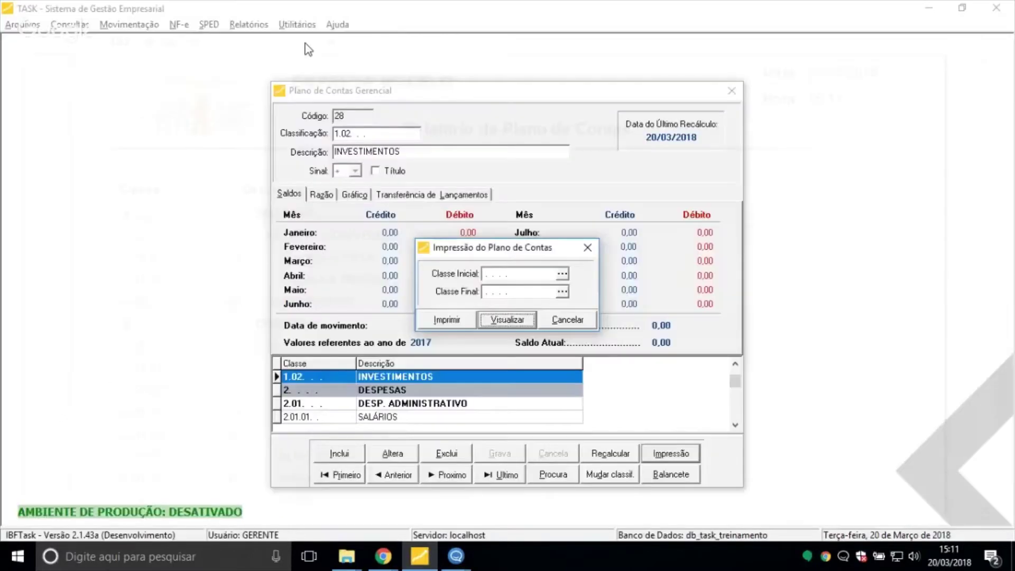
pyautogui.click(585, 249)
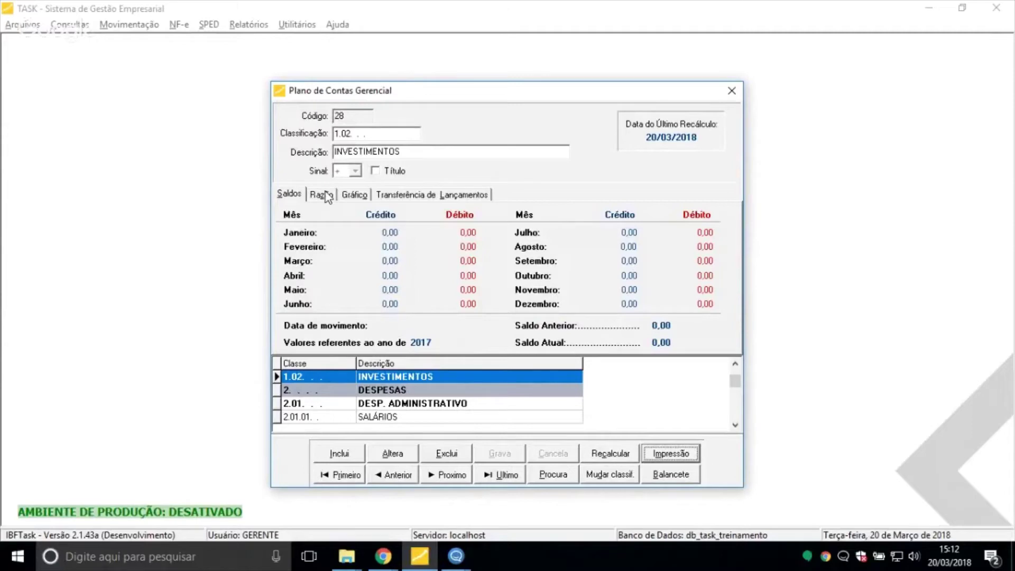
pyautogui.press('Escape')
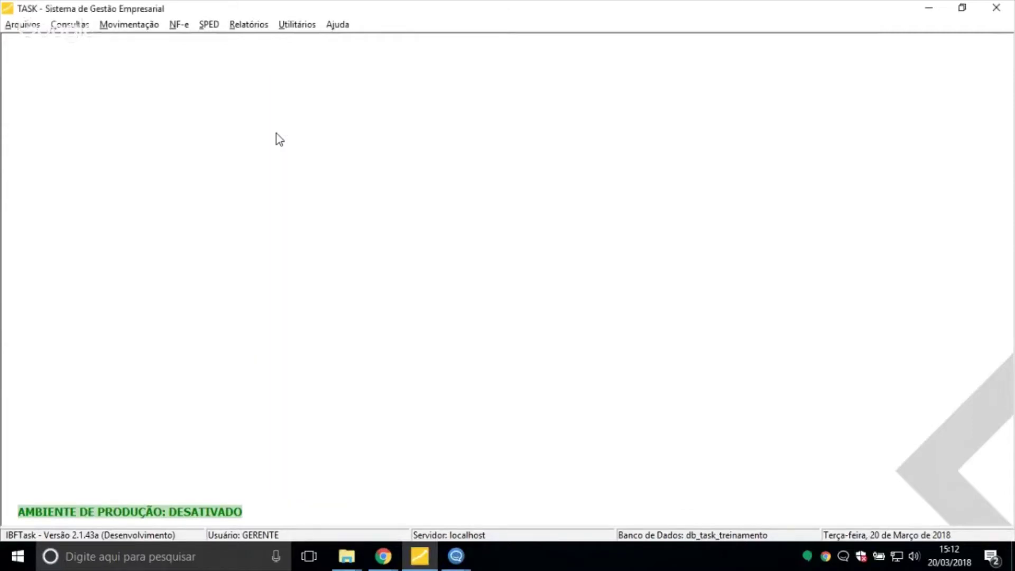
# Open the Conta Corrente register and view the existing CAIXINHA and BANCO ITAU records
pyautogui.click(23, 27)
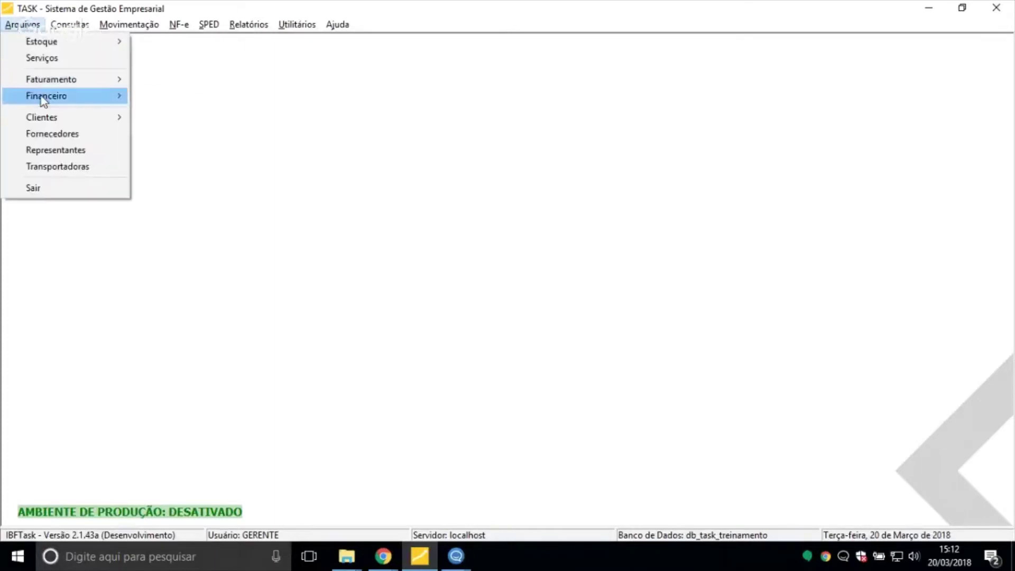
pyautogui.moveTo(41, 96)
pyautogui.click(166, 135)
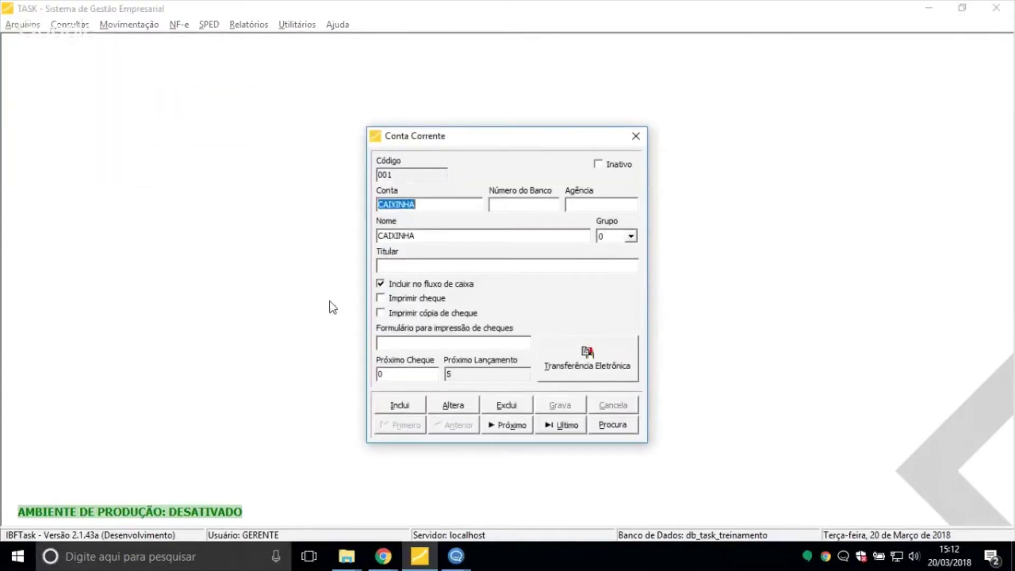
pyautogui.click(503, 427)
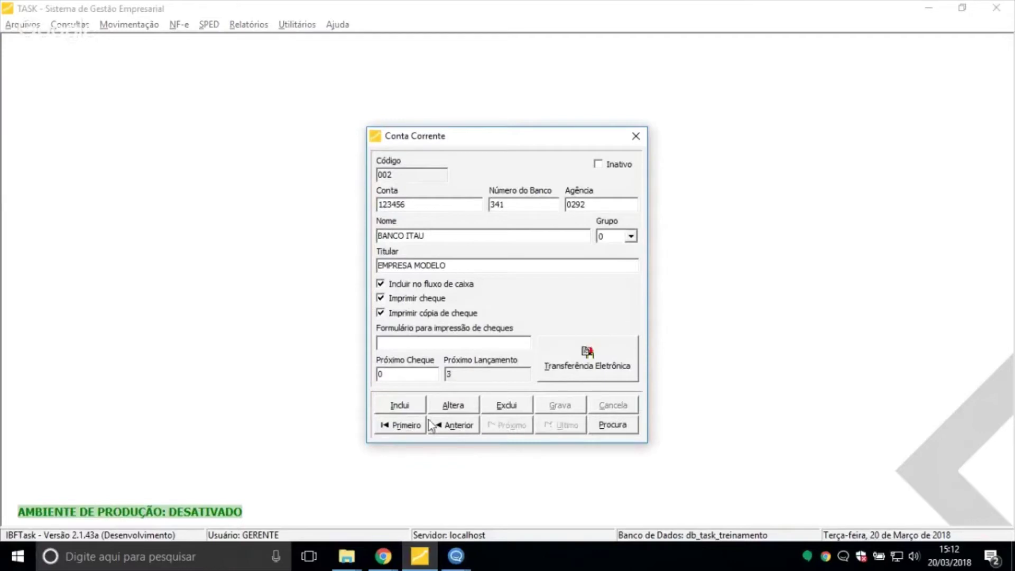
# Start a new current account and enter its account number, bank number 001 and agency 2541
pyautogui.click(404, 407)
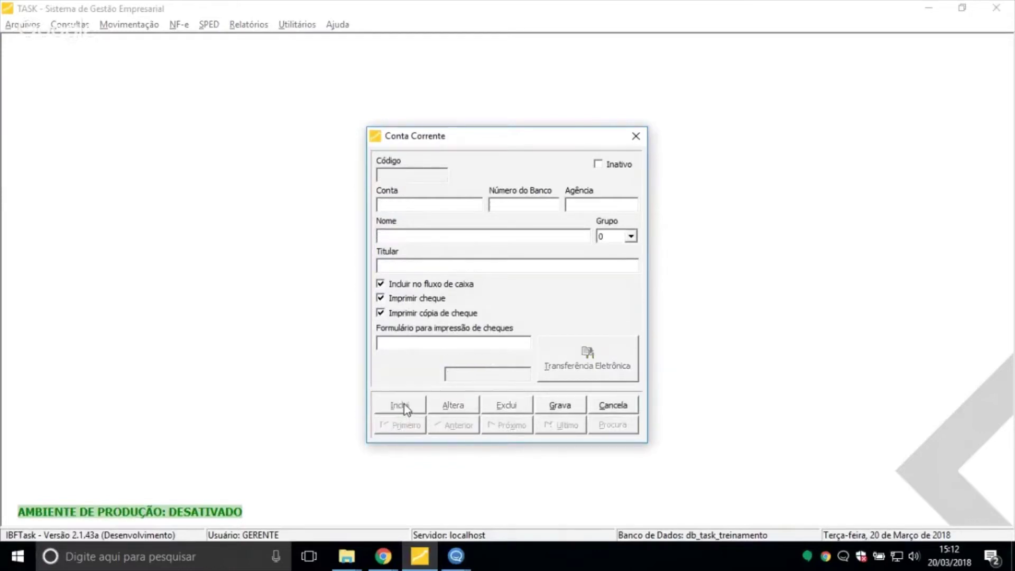
pyautogui.write('1220')
pyautogui.press('Tab')
pyautogui.write('001')
pyautogui.press('Tab')
pyautogui.write('2541')
pyautogui.press('Tab')
# Name the new current account BANCO DO BRASIL, enter IBF SISTEMAS as its holder, and save the record
pyautogui.write('BANCO ')
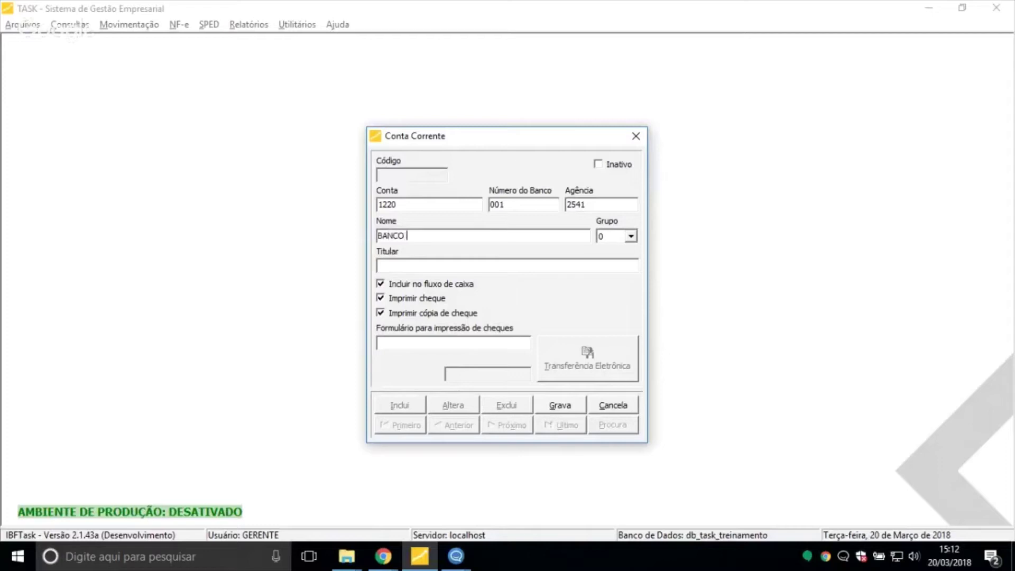
pyautogui.write('DO BRAS')
pyautogui.press('Tab')
pyautogui.hotkey('shift', 'Tab')
pyautogui.press('End')
pyautogui.write('IL')
pyautogui.press('Tab')
pyautogui.press('Tab')
pyautogui.write('IBF SISTEMAS')
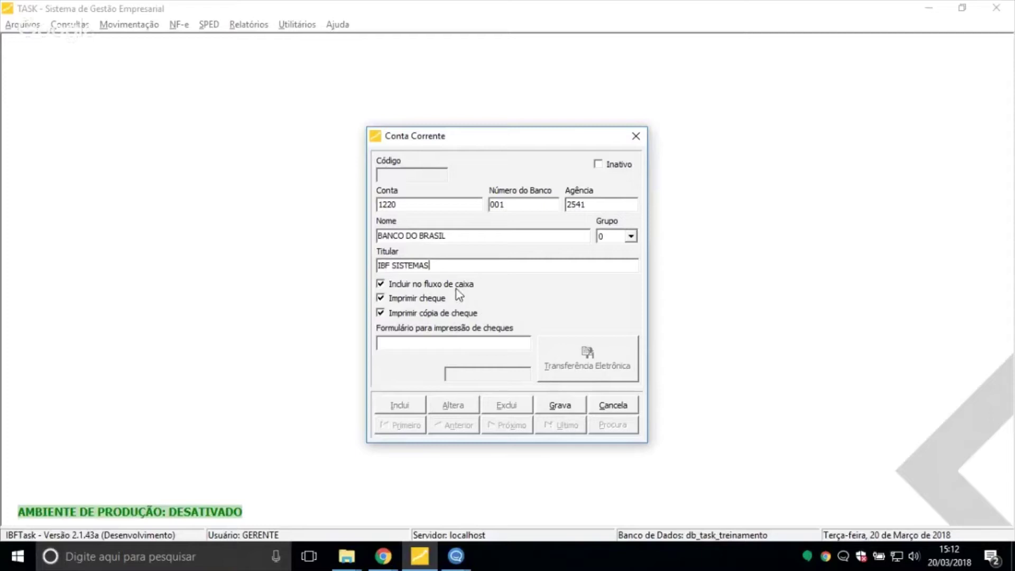
pyautogui.press('Tab')
pyautogui.click(560, 407)
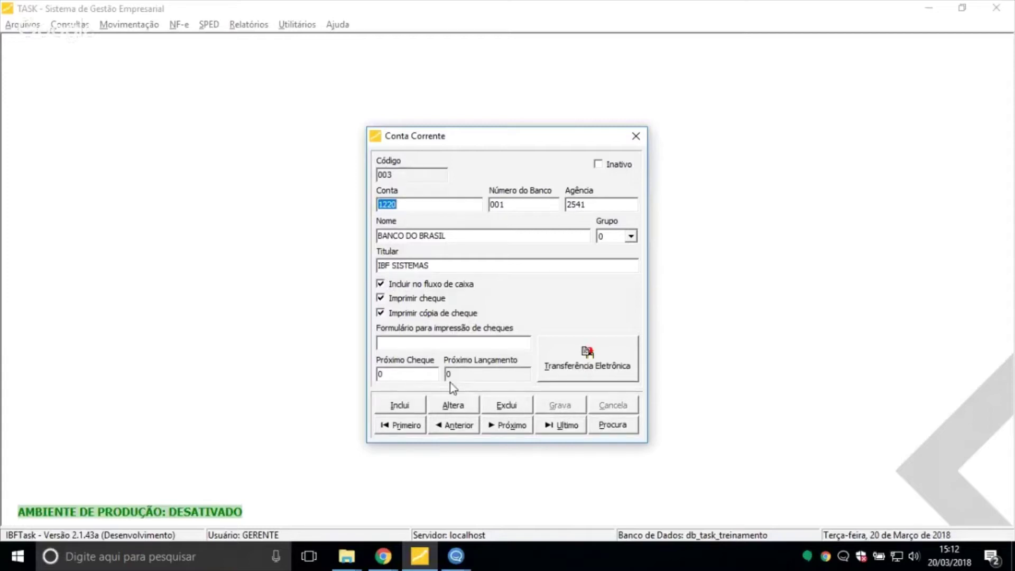
# Find the CAIXINHA account through the current account search, examine its account field, and close the register
pyautogui.click(409, 410)
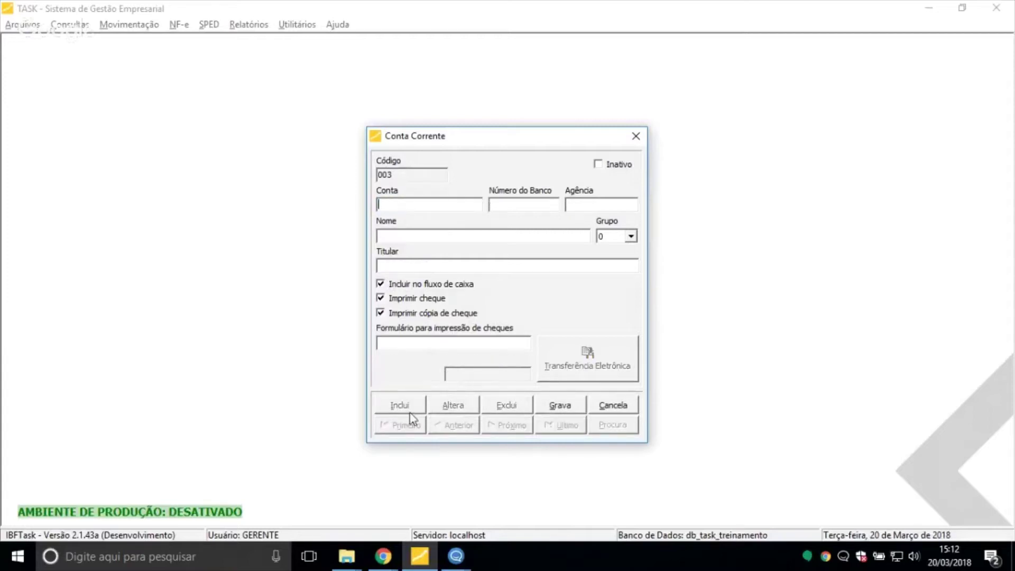
pyautogui.click(613, 406)
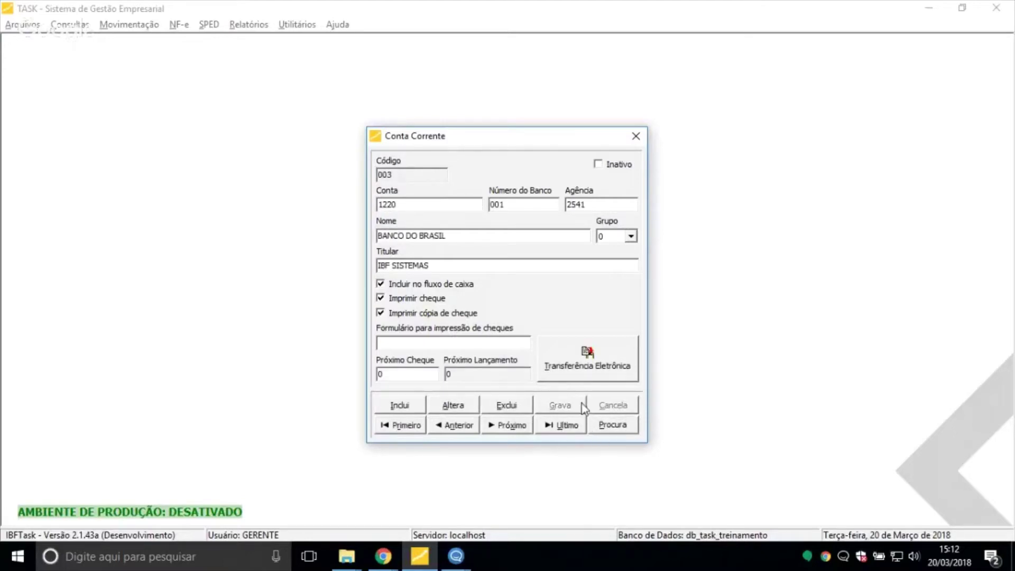
pyautogui.click(607, 427)
pyautogui.doubleClick(353, 190)
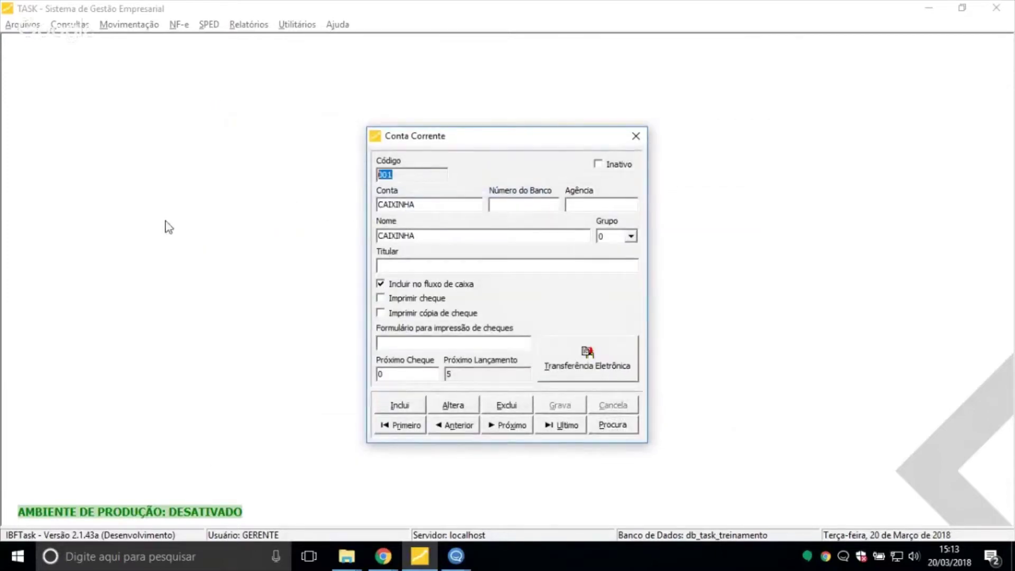
pyautogui.doubleClick(414, 206)
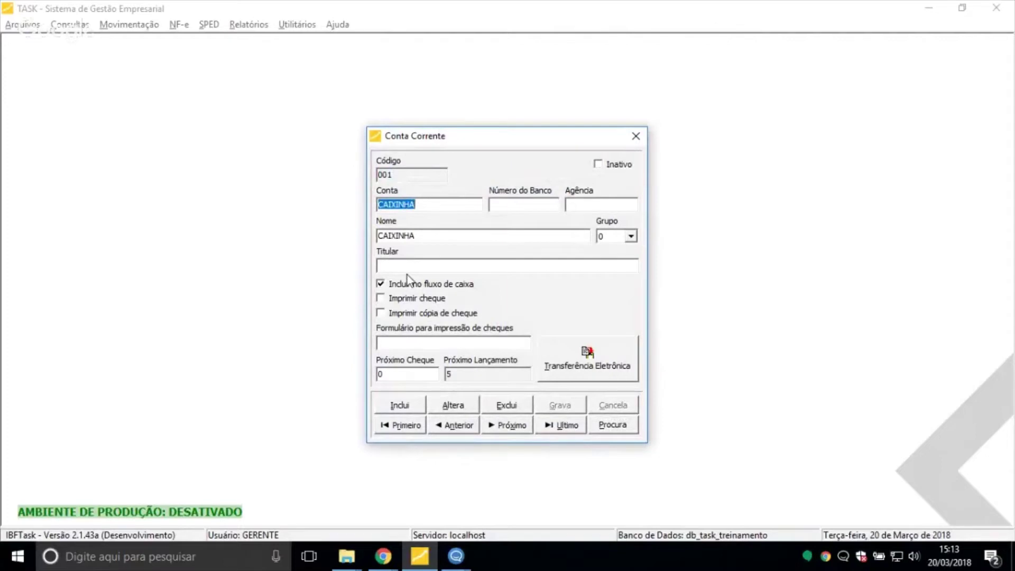
pyautogui.press('Escape')
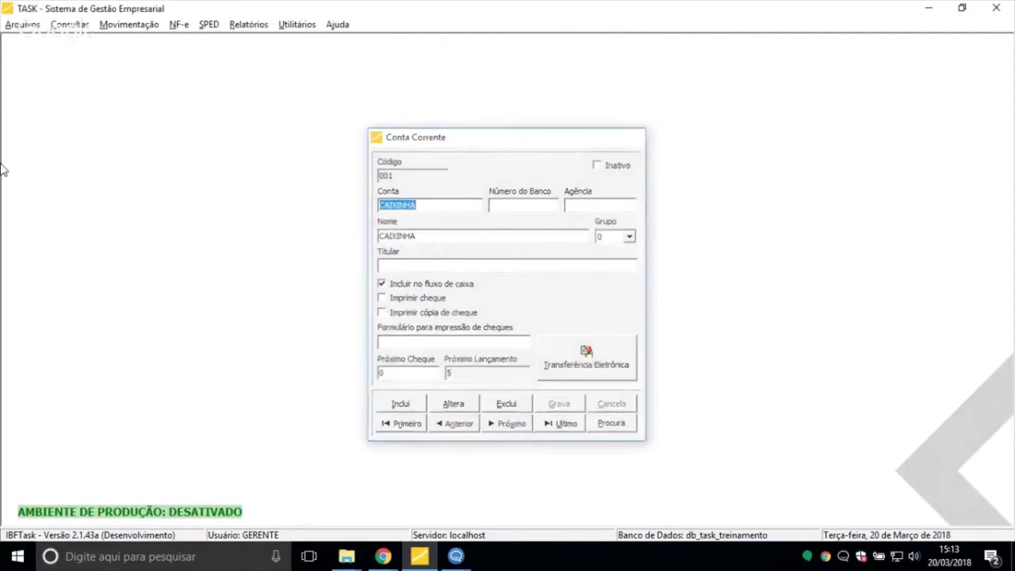
# Open the Portadores register and examine the debit and credit accounts of the CAIXINHA record
pyautogui.click(16, 30)
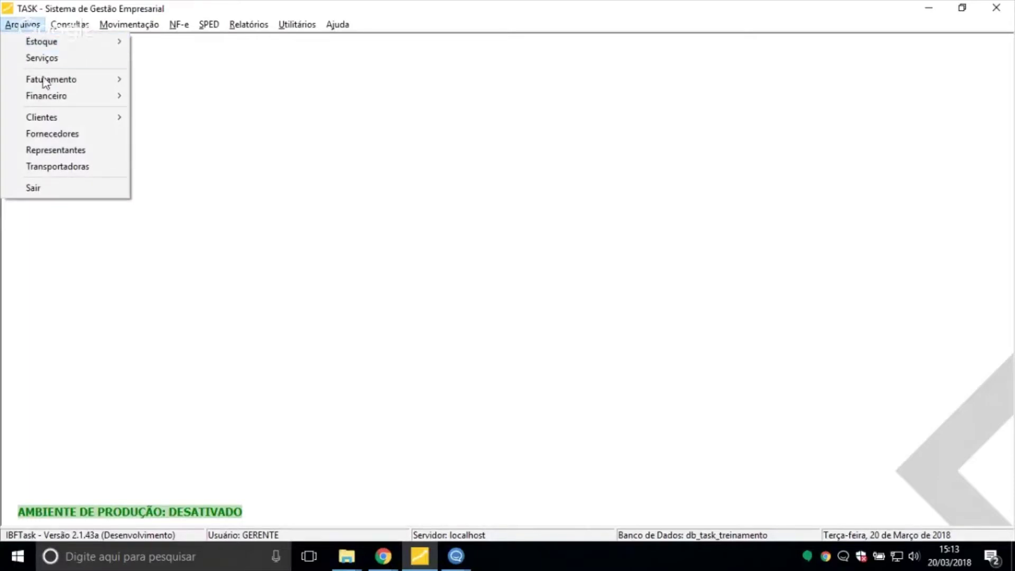
pyautogui.moveTo(57, 95)
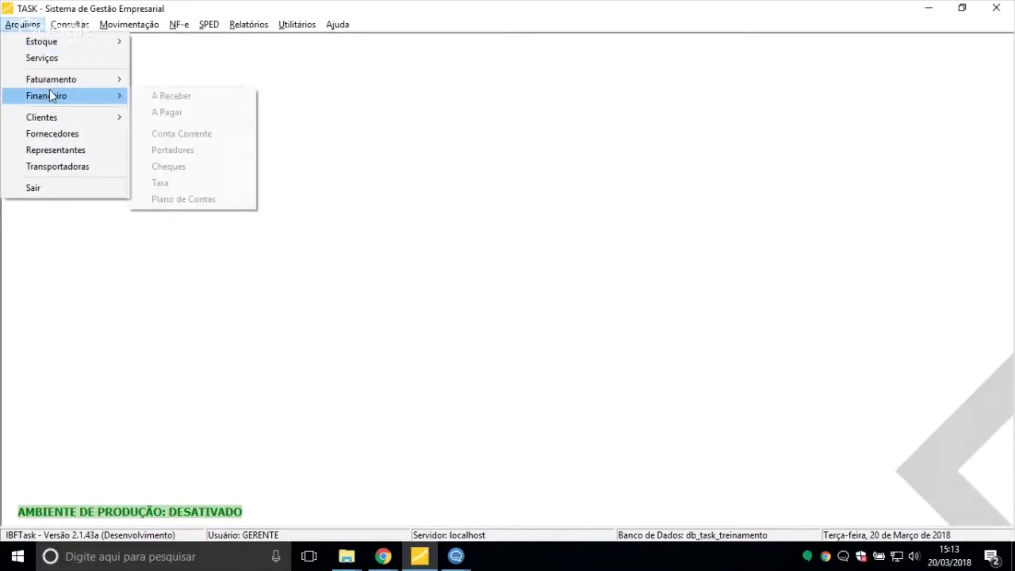
pyautogui.click(186, 151)
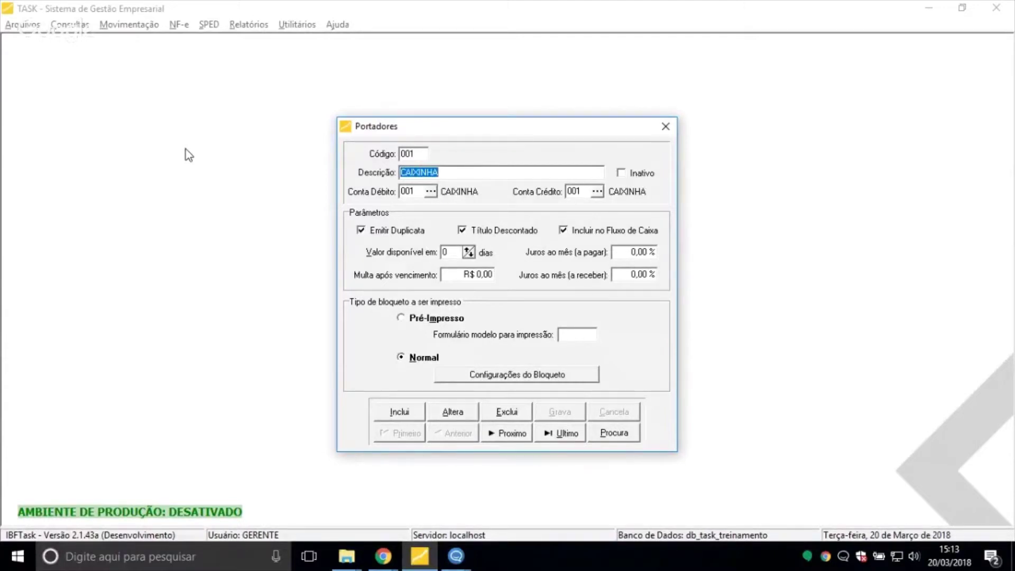
pyautogui.doubleClick(407, 192)
pyautogui.doubleClick(587, 192)
# Add and save a BANCO DO BRASIL portador with debit and credit accounts 003, included in the cash flow
pyautogui.click(403, 413)
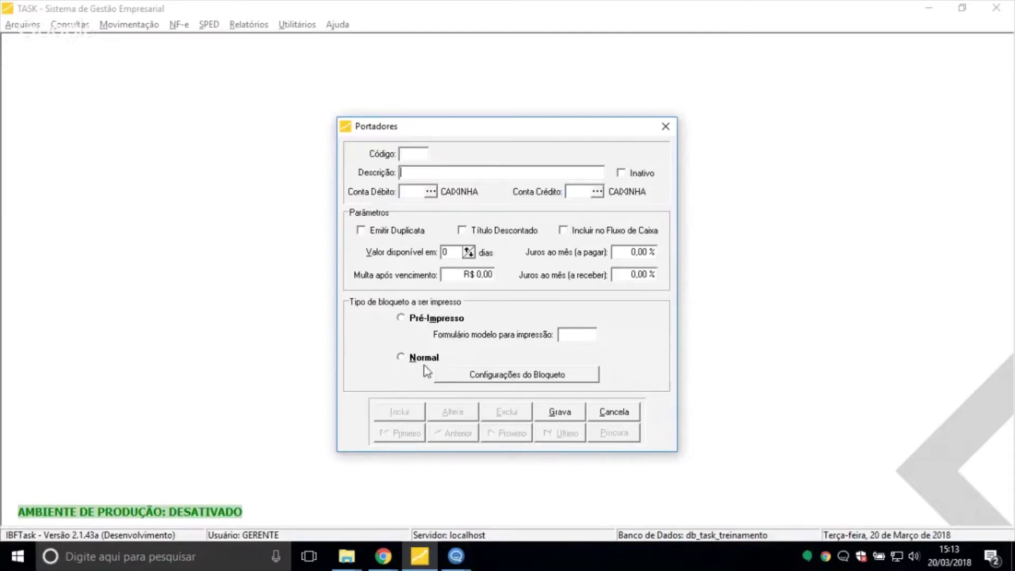
pyautogui.write('BANCO DO BRASIL')
pyautogui.press('Tab')
pyautogui.click(430, 193)
pyautogui.doubleClick(460, 184)
pyautogui.click(597, 194)
pyautogui.doubleClick(579, 185)
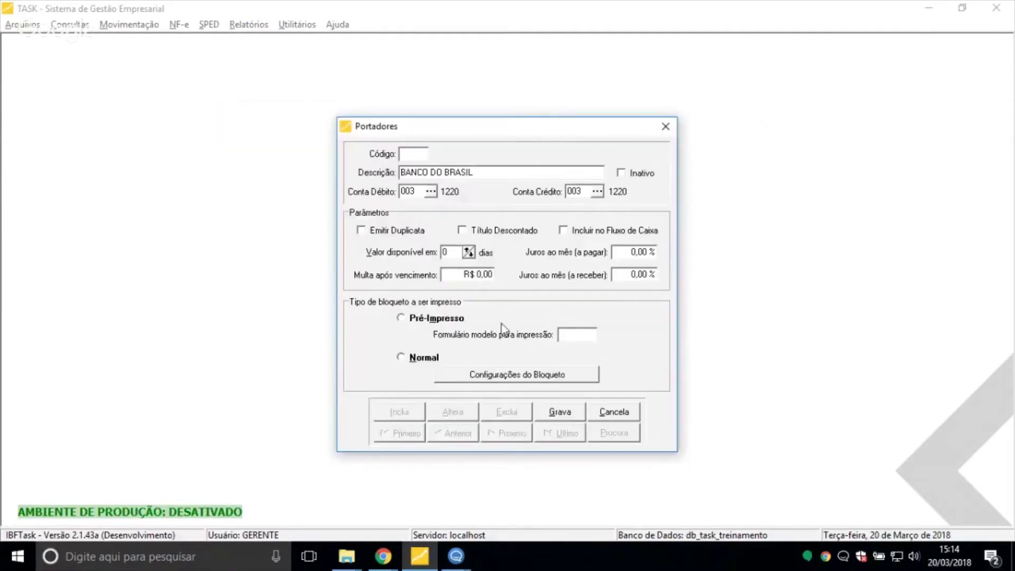
pyautogui.click(582, 231)
pyautogui.click(554, 415)
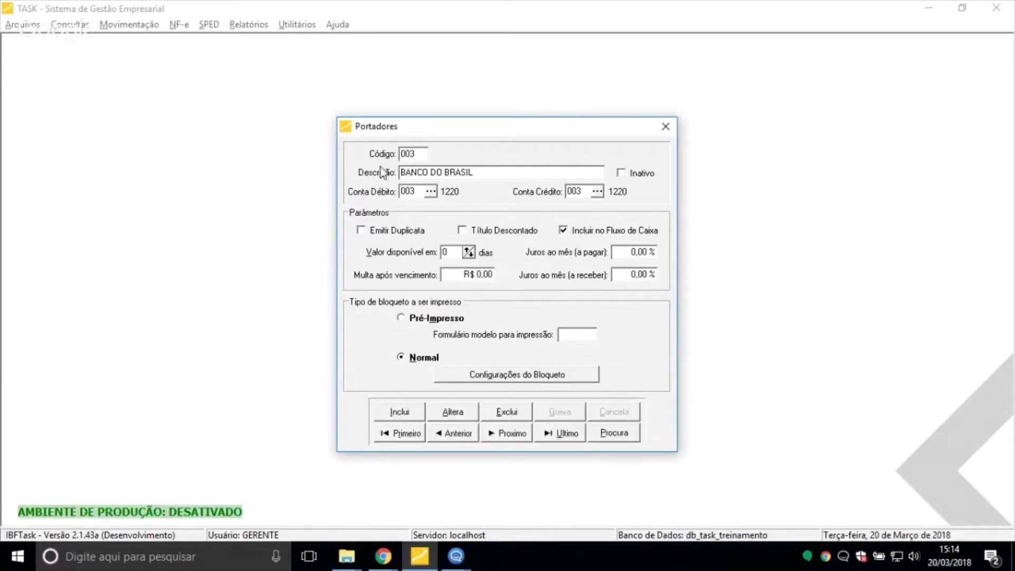
# Look up the list of registered portadores, go through each entry, and close the list and the register
pyautogui.doubleClick(418, 172)
pyautogui.click(604, 439)
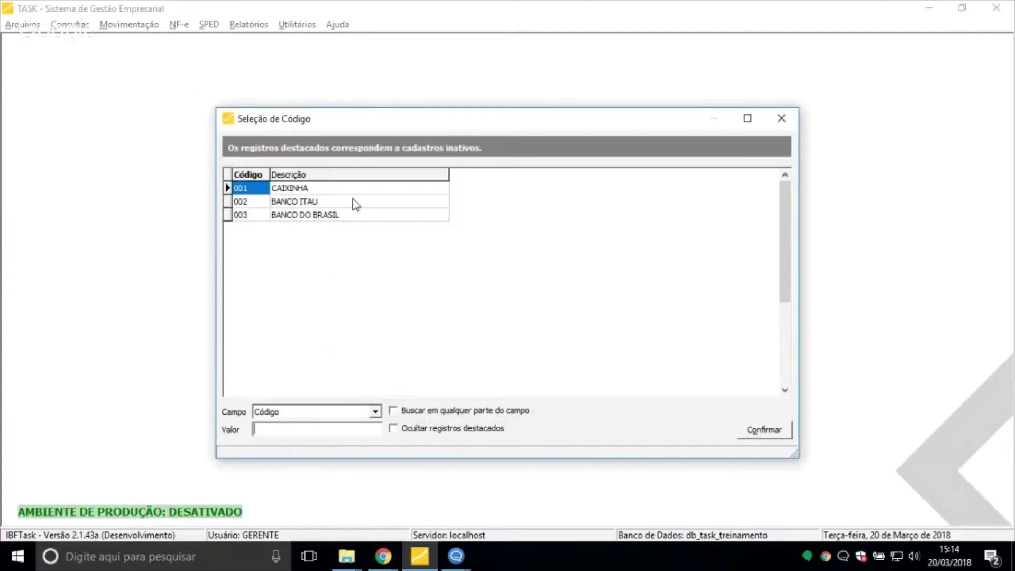
pyautogui.scroll(-2, 267, 204)
pyautogui.click(266, 188)
pyautogui.click(265, 202)
pyautogui.click(270, 215)
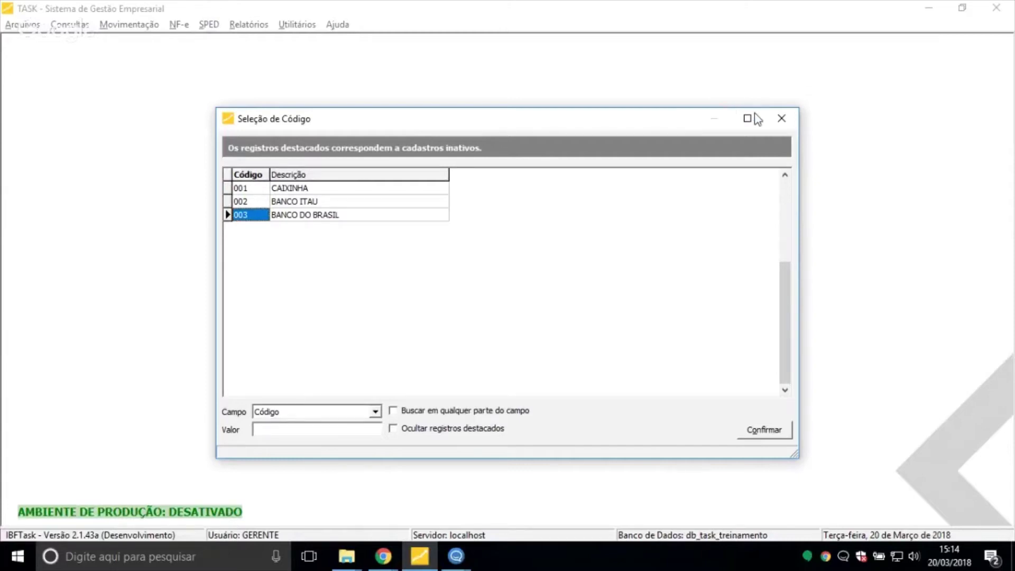
pyautogui.click(782, 118)
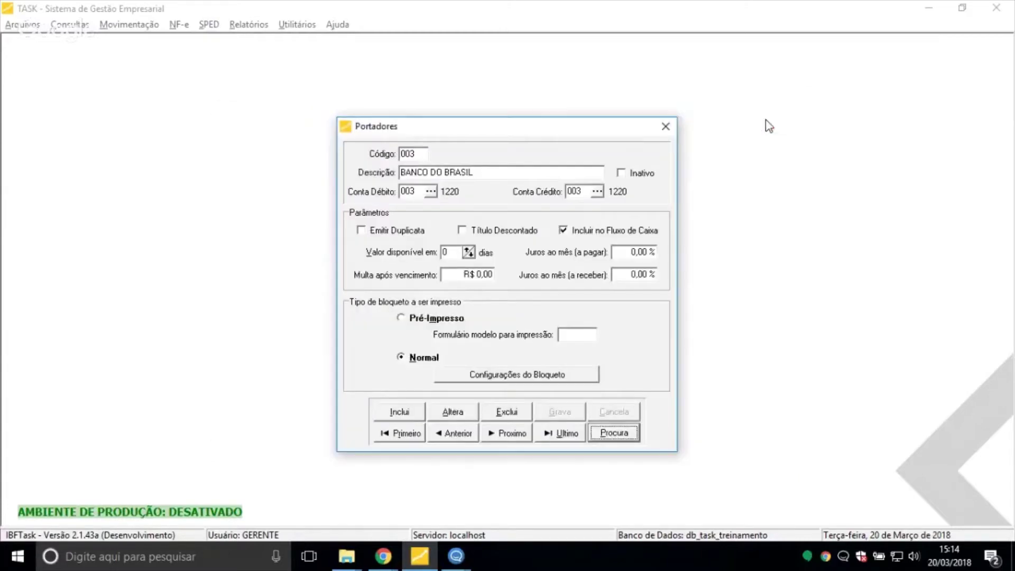
pyautogui.press('Escape')
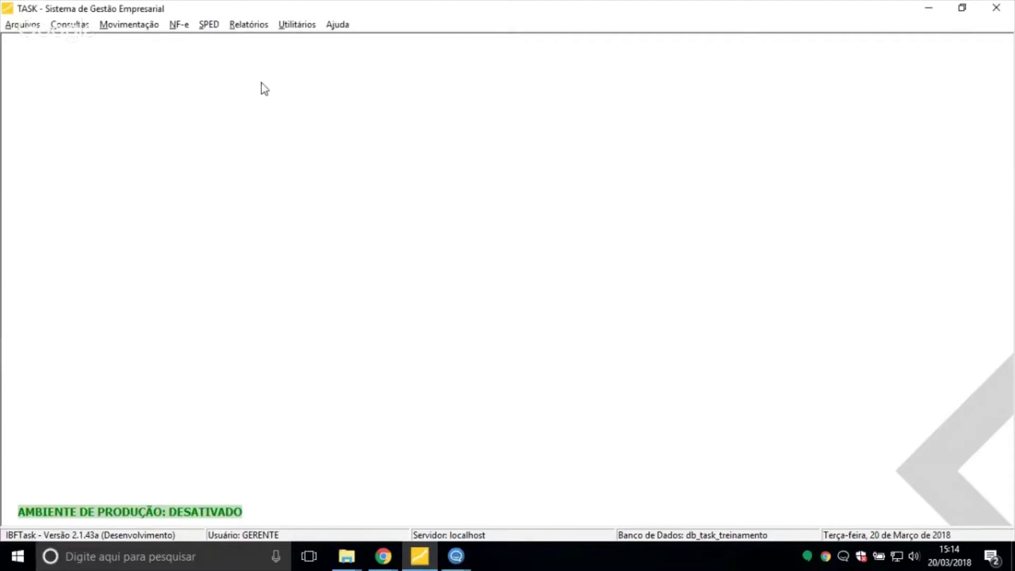
# Open the cheque register and start a new cheque for the client with trade name JS DISTRIBUIDORA
pyautogui.click(20, 27)
pyautogui.moveTo(31, 96)
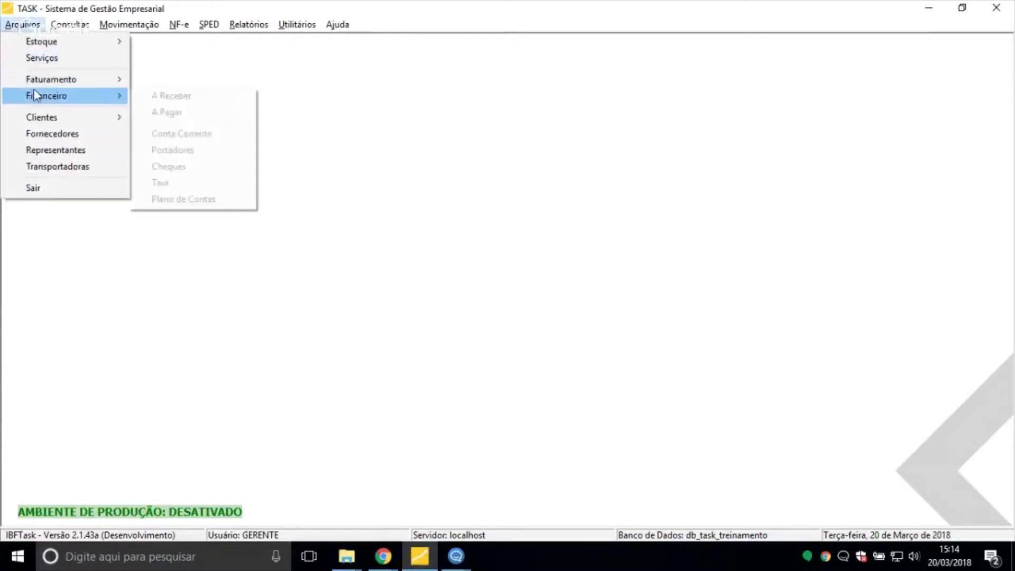
pyautogui.click(169, 166)
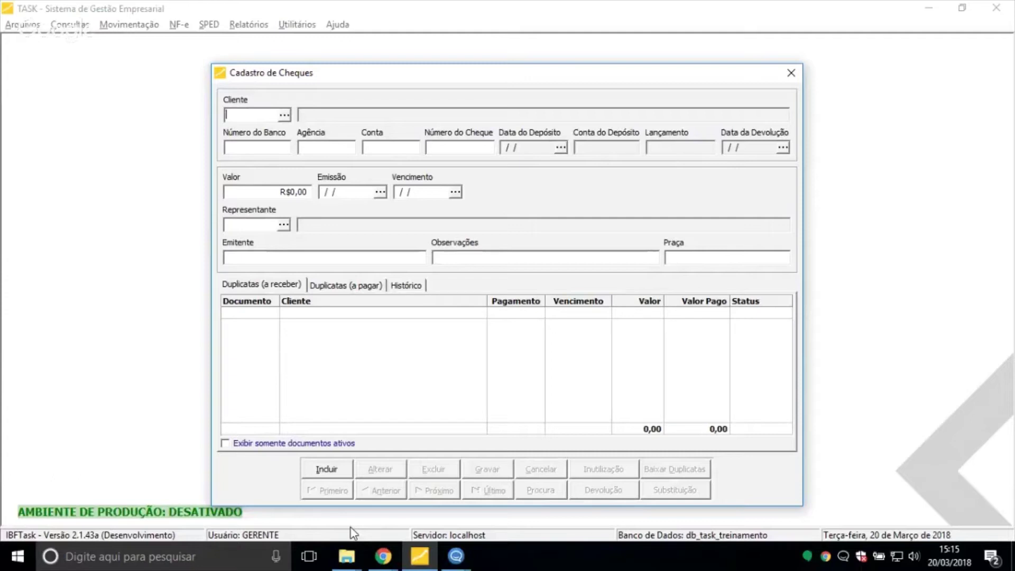
pyautogui.click(343, 470)
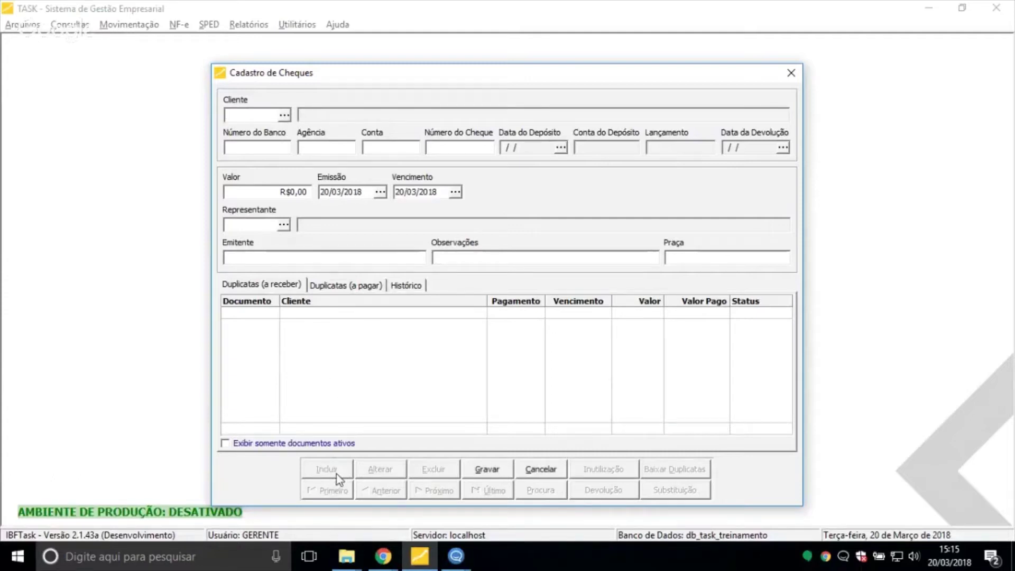
pyautogui.click(284, 115)
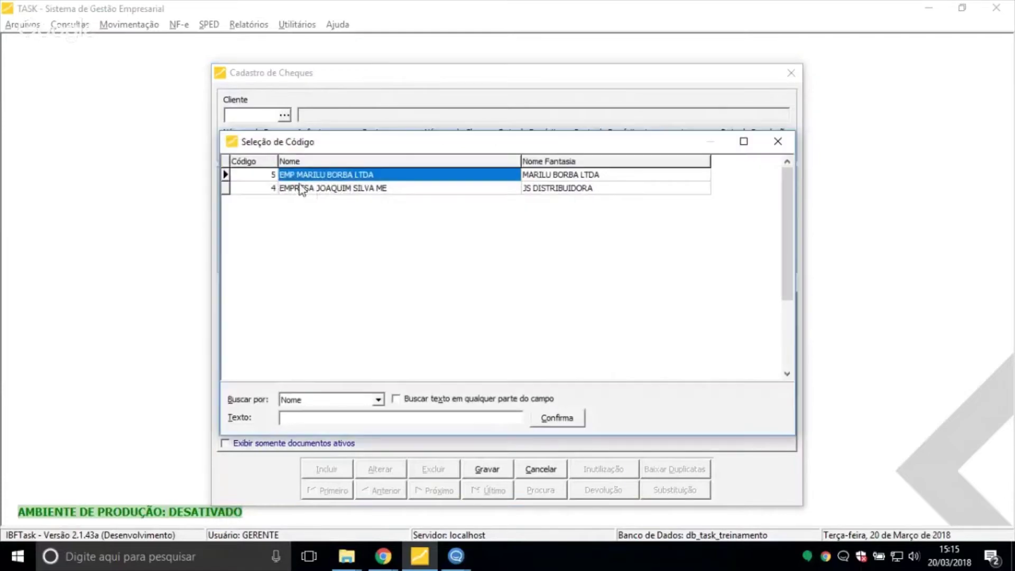
pyautogui.doubleClick(299, 188)
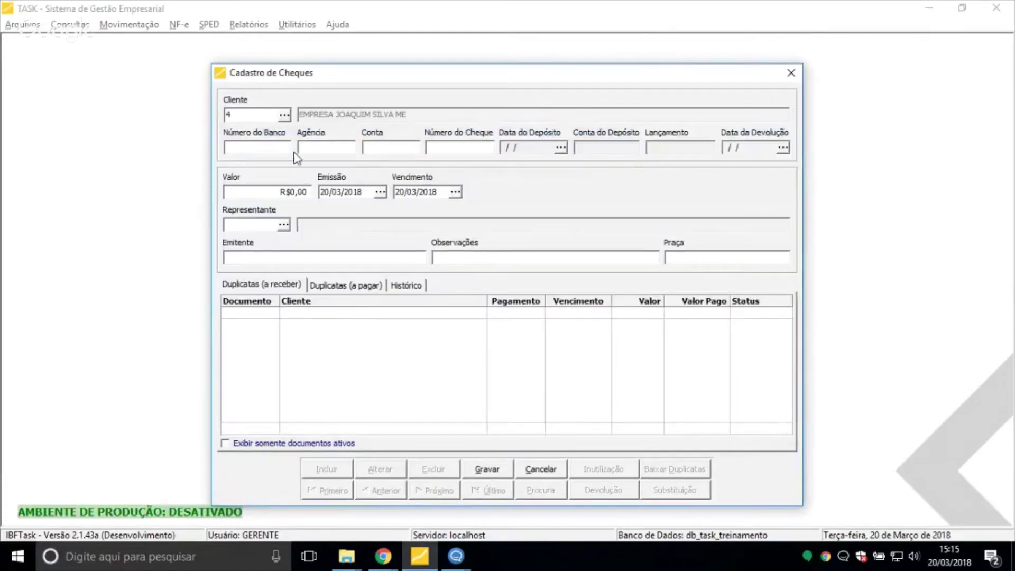
# Enter the cheque's bank number 001, agency 2121, account number and cheque number 00018500
pyautogui.write('001')
pyautogui.press('Tab')
pyautogui.write('2121')
pyautogui.press('Tab')
pyautogui.write('00158')
pyautogui.press('Tab')
pyautogui.write('00018500')
pyautogui.press('Tab')
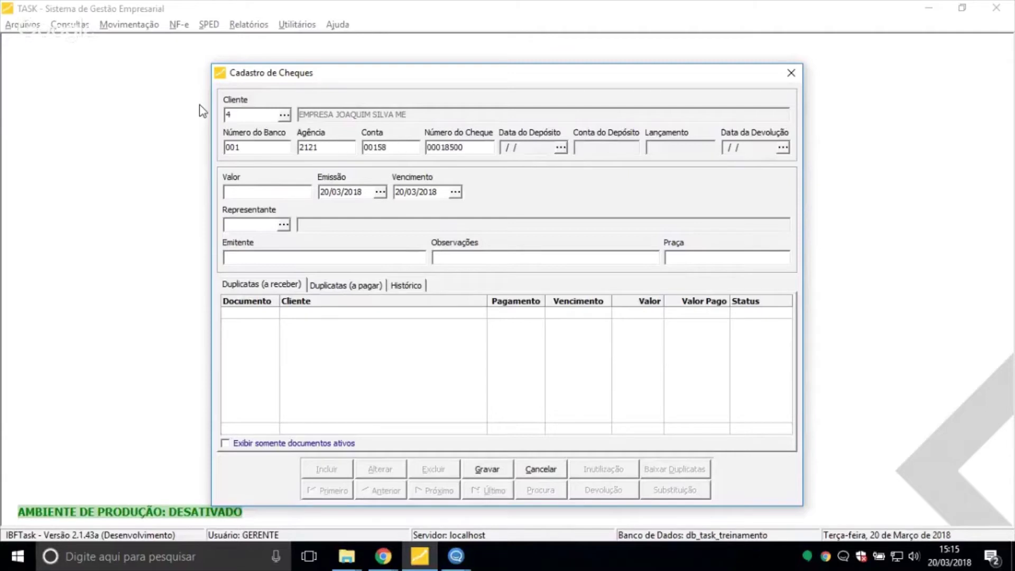
# Set the cheque's value to R$1.500,00 and go through its issue and due dates
pyautogui.write('1500')
pyautogui.press('Tab')
pyautogui.click(327, 189)
pyautogui.doubleClick(327, 189)
pyautogui.press('Tab')
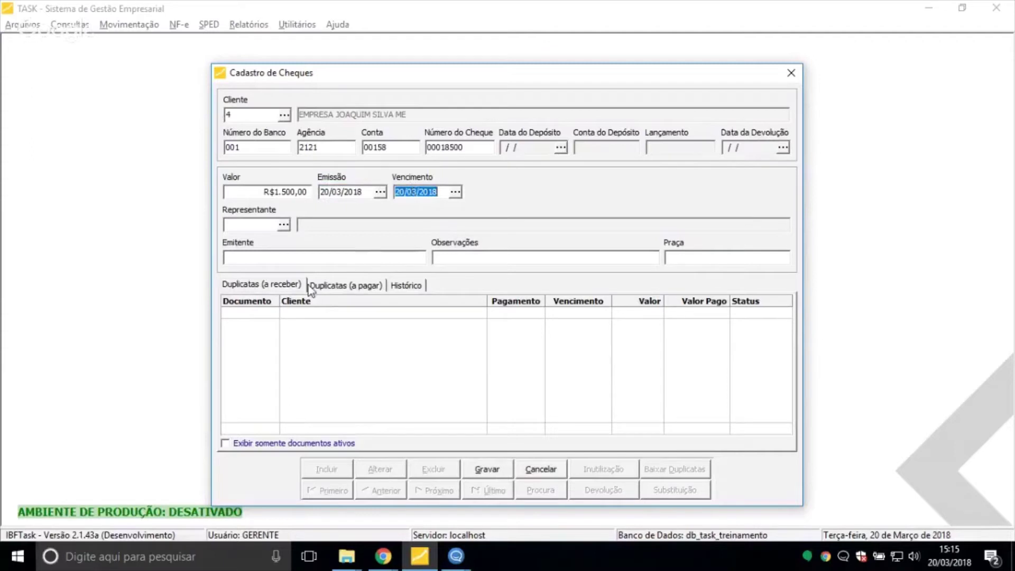
# Select EMPRESA MODELO as the cheque's representative and clear the field again
pyautogui.click(251, 223)
pyautogui.click(284, 224)
pyautogui.doubleClick(301, 175)
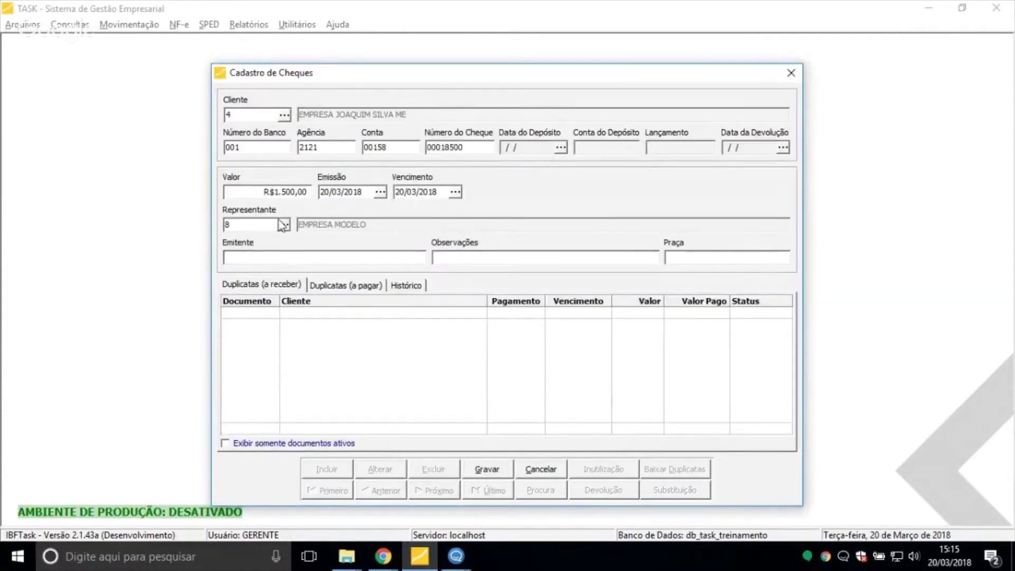
pyautogui.press('BackSpace')
pyautogui.press('Tab')
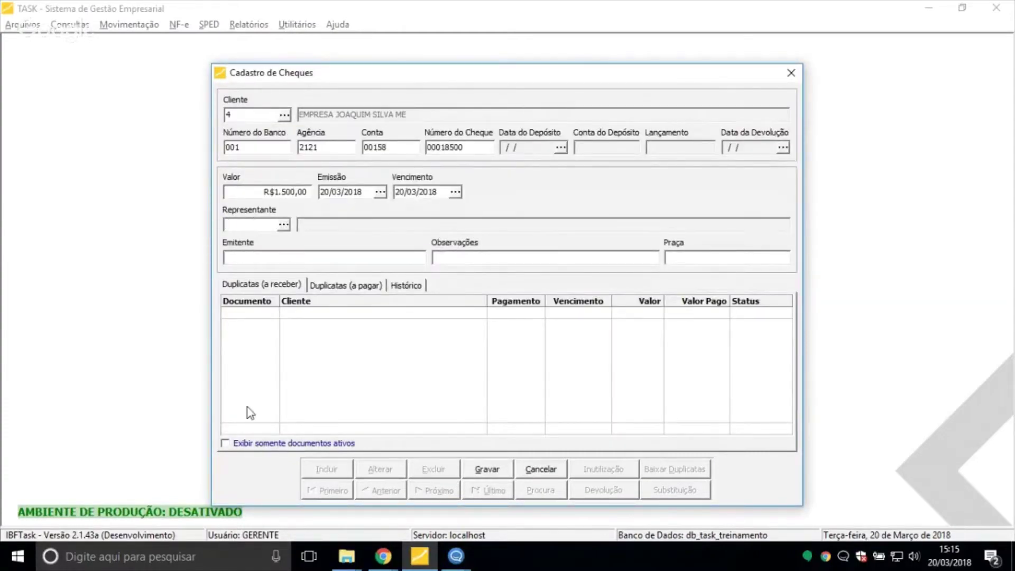
# Save the cheque and examine its history and its receivable and payable duplicatas
pyautogui.click(490, 461)
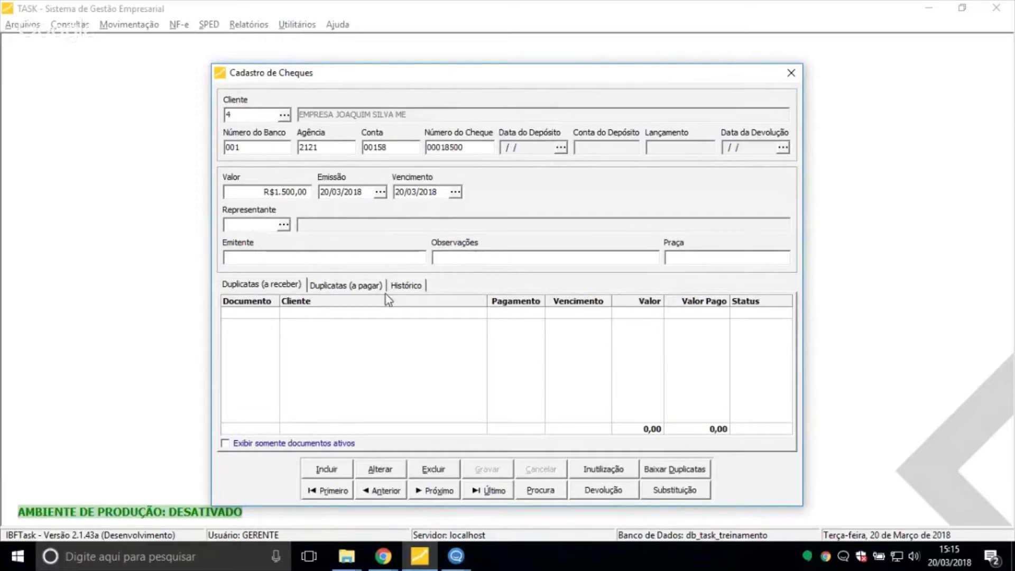
pyautogui.click(403, 288)
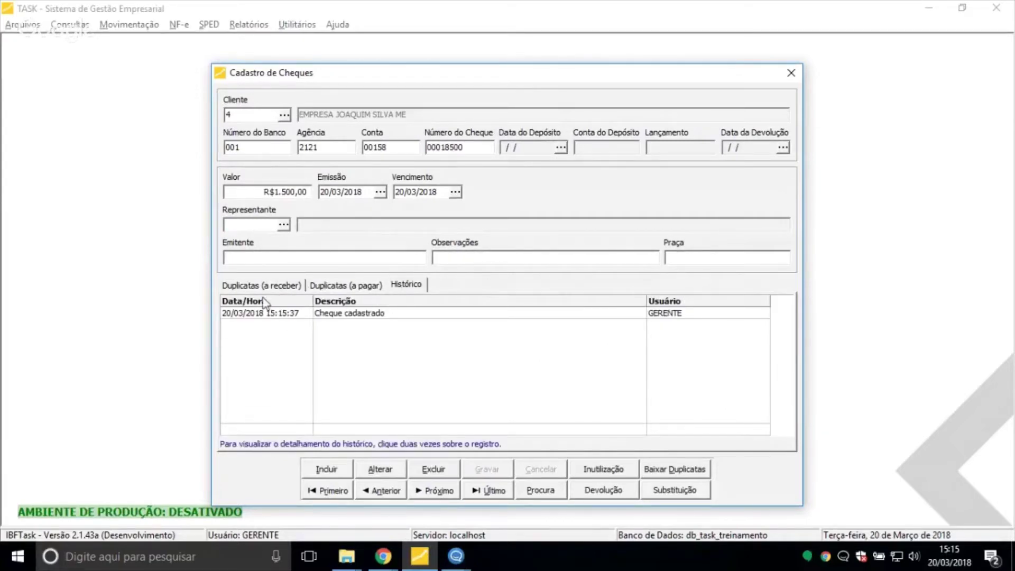
pyautogui.click(275, 288)
pyautogui.click(343, 285)
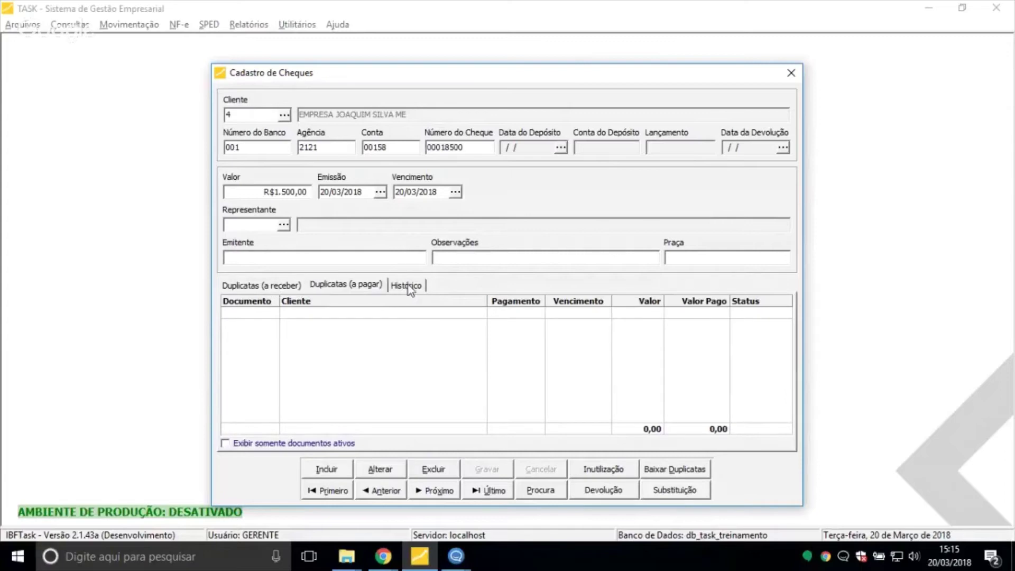
pyautogui.click(407, 286)
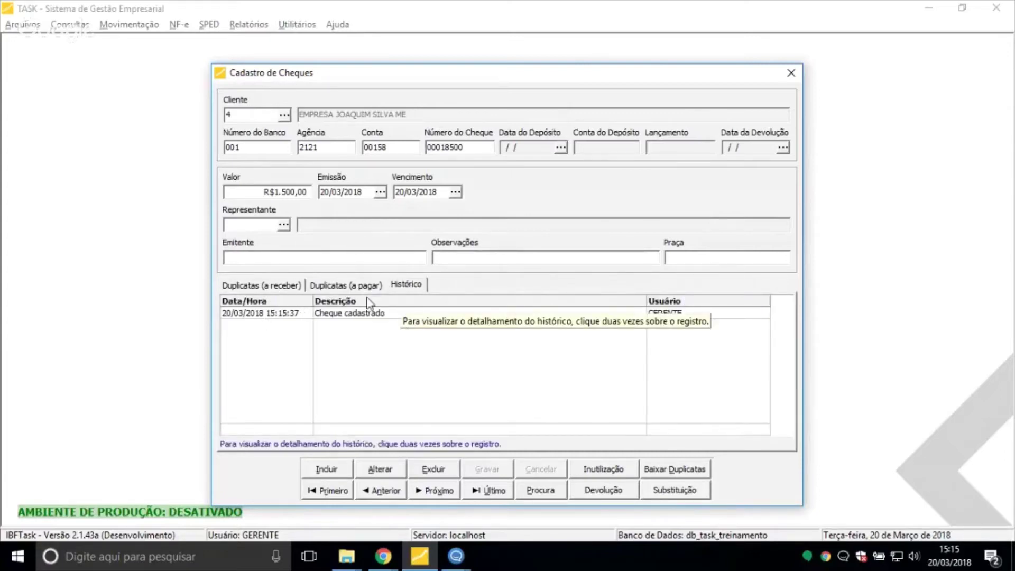
# Examine the history entry recorded for the cheque and close the cheque register
pyautogui.click(393, 286)
pyautogui.click(238, 315)
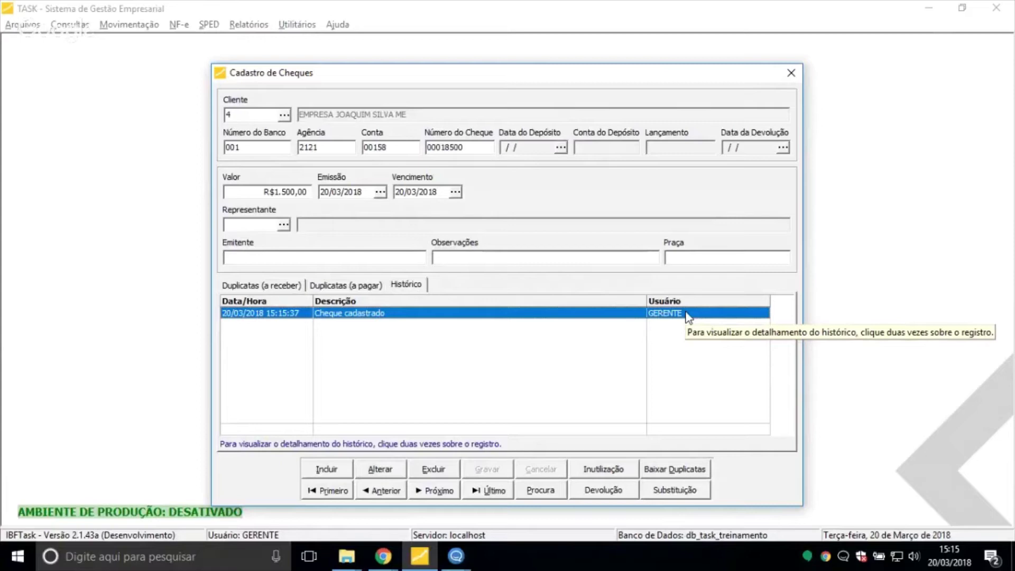
pyautogui.press('Escape')
# Open the financial register of receivable duplicatas (A Receber)
pyautogui.click(17, 27)
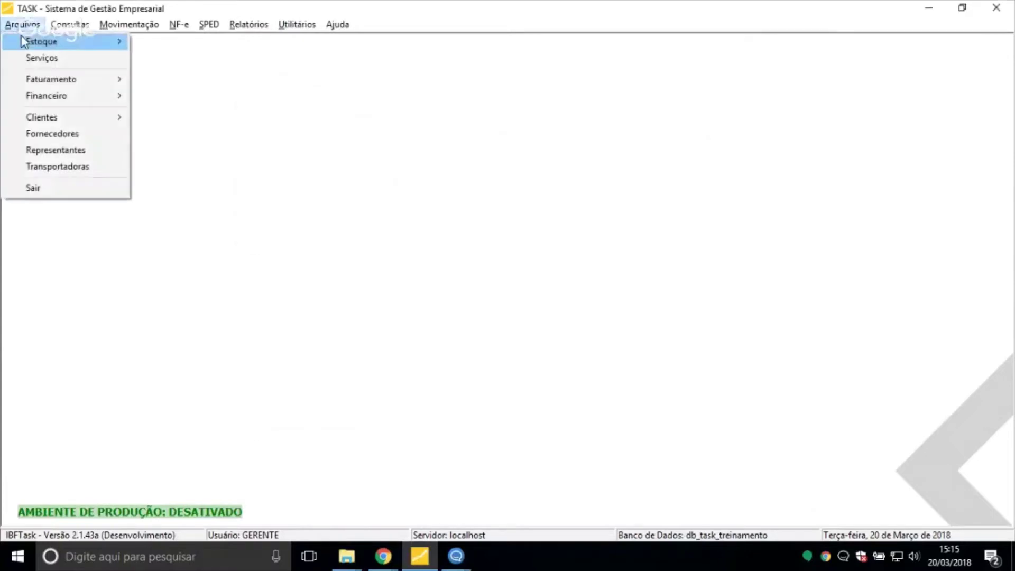
pyautogui.moveTo(19, 82)
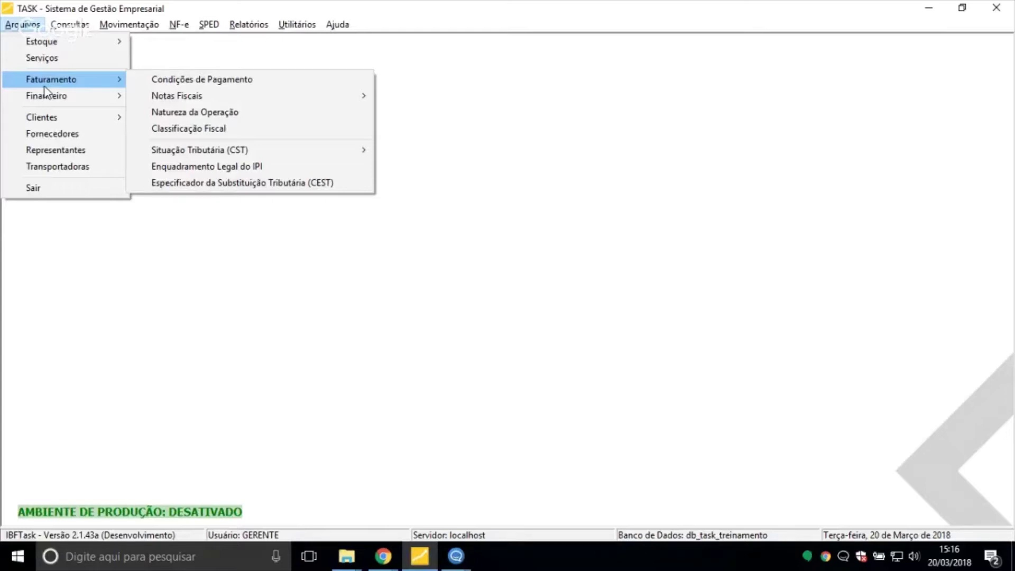
pyautogui.moveTo(56, 97)
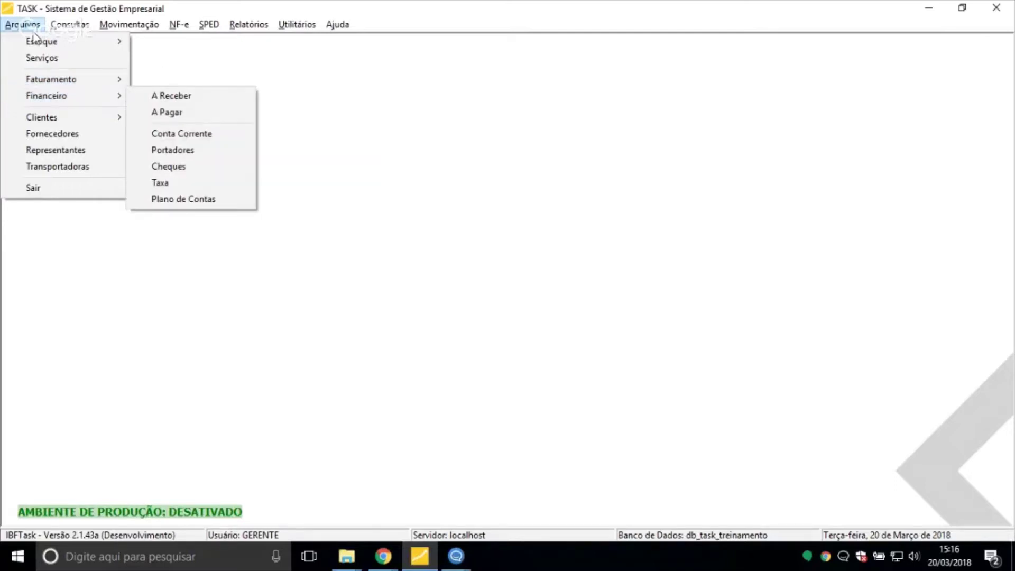
pyautogui.click(31, 31)
pyautogui.click(32, 31)
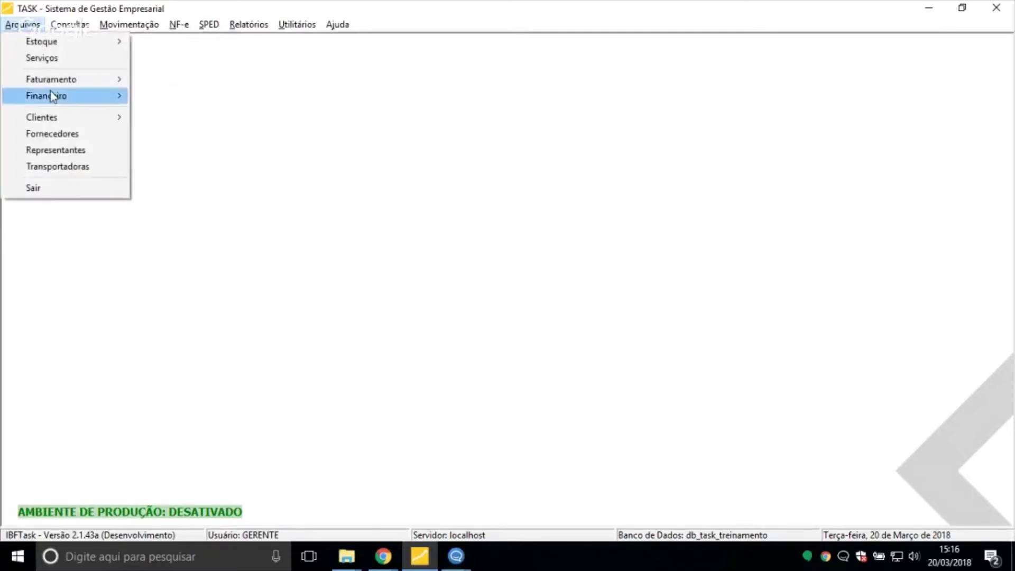
pyautogui.moveTo(50, 91)
pyautogui.click(195, 98)
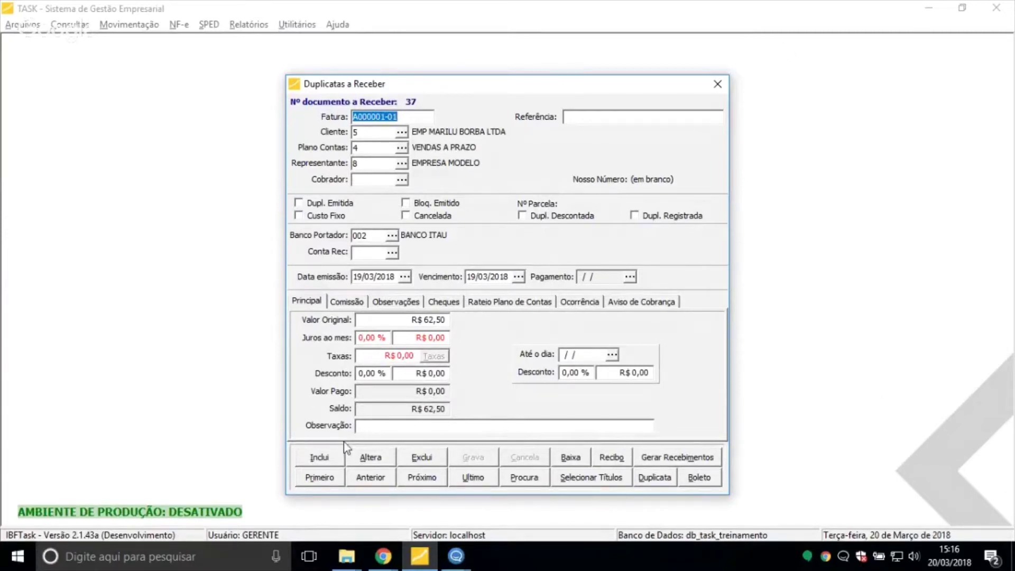
# Examine the blank form for a new receivable, the Gerar Recebimentos settings and the current record's invoice number, cancelling any entry
pyautogui.click(335, 456)
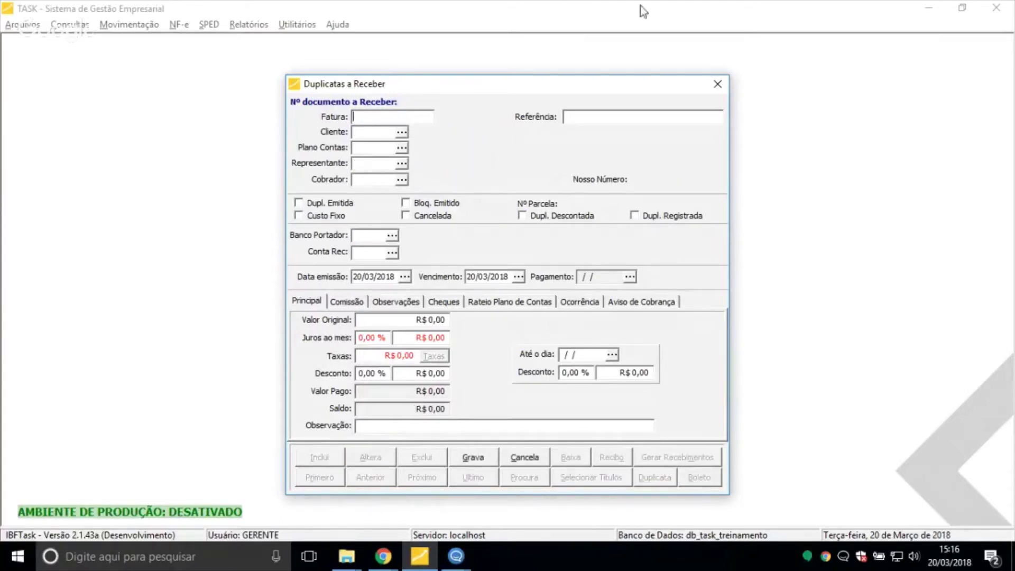
pyautogui.click(537, 456)
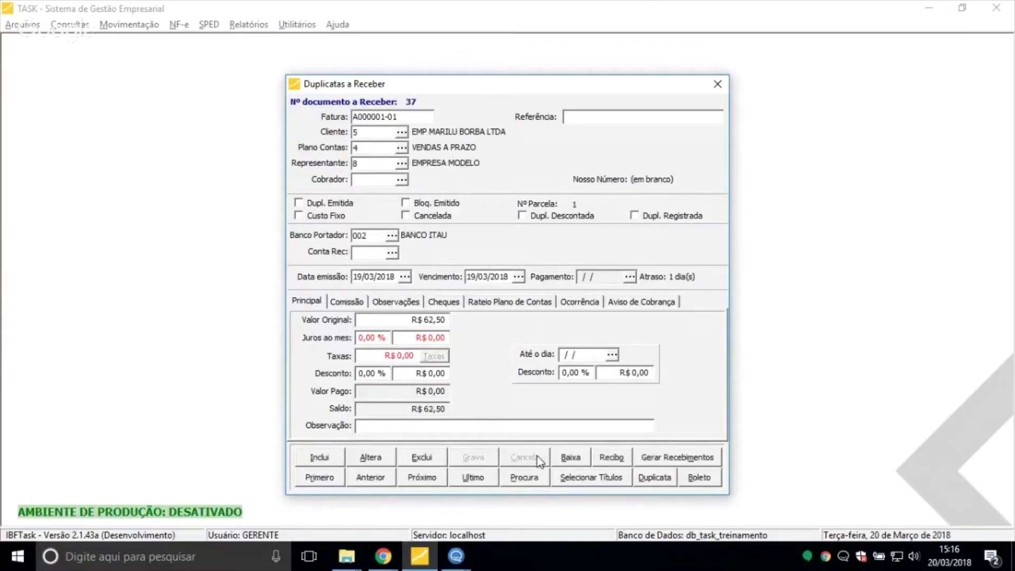
pyautogui.click(663, 461)
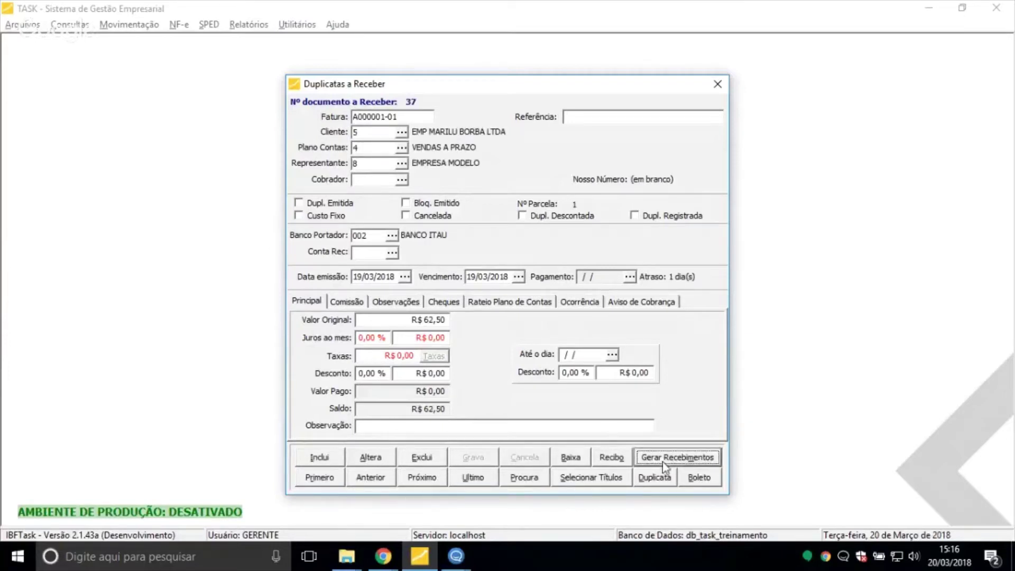
pyautogui.press('Escape')
pyautogui.click(320, 458)
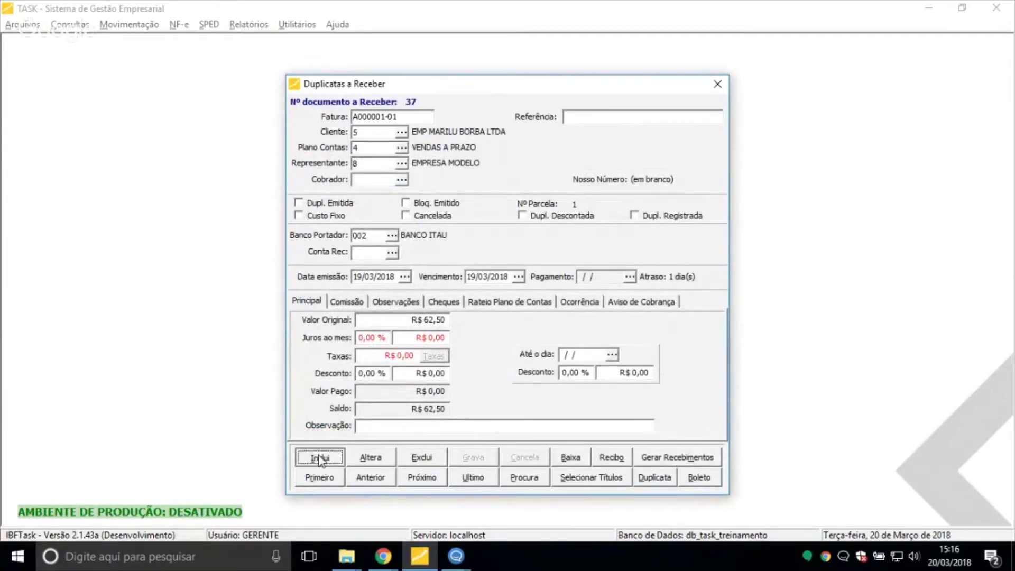
pyautogui.press('Escape')
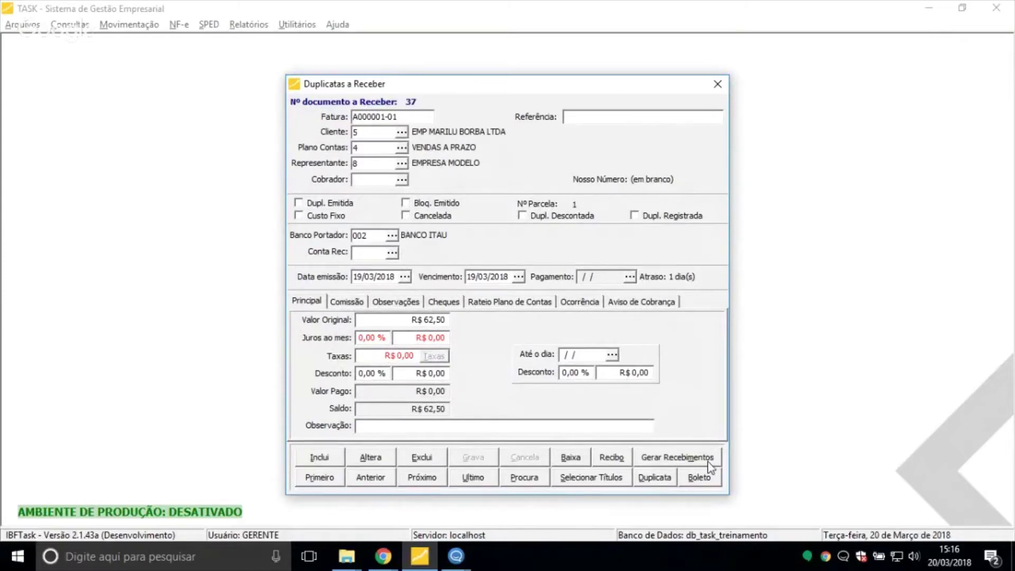
pyautogui.click(710, 464)
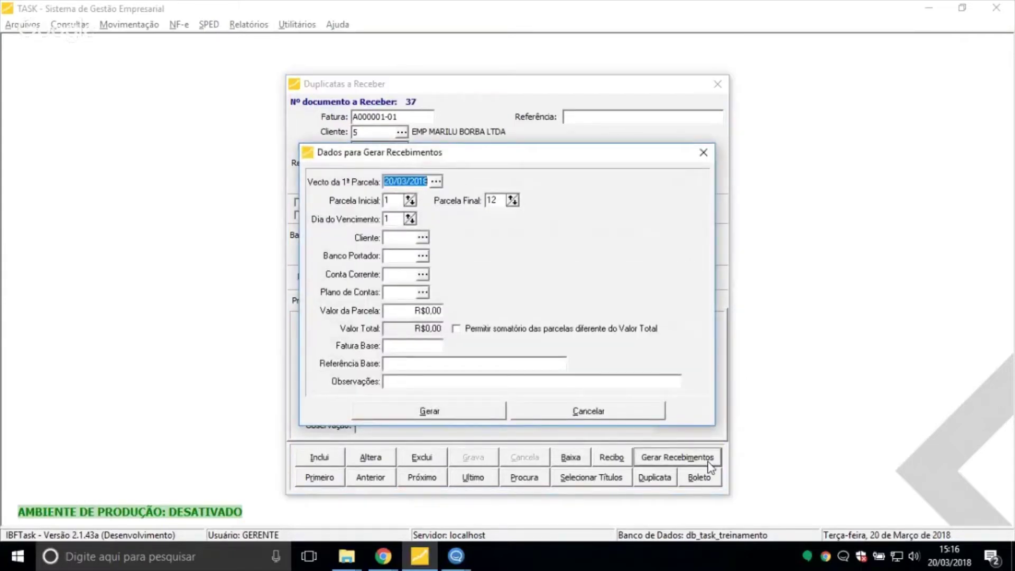
pyautogui.click(487, 197)
pyautogui.press('Escape')
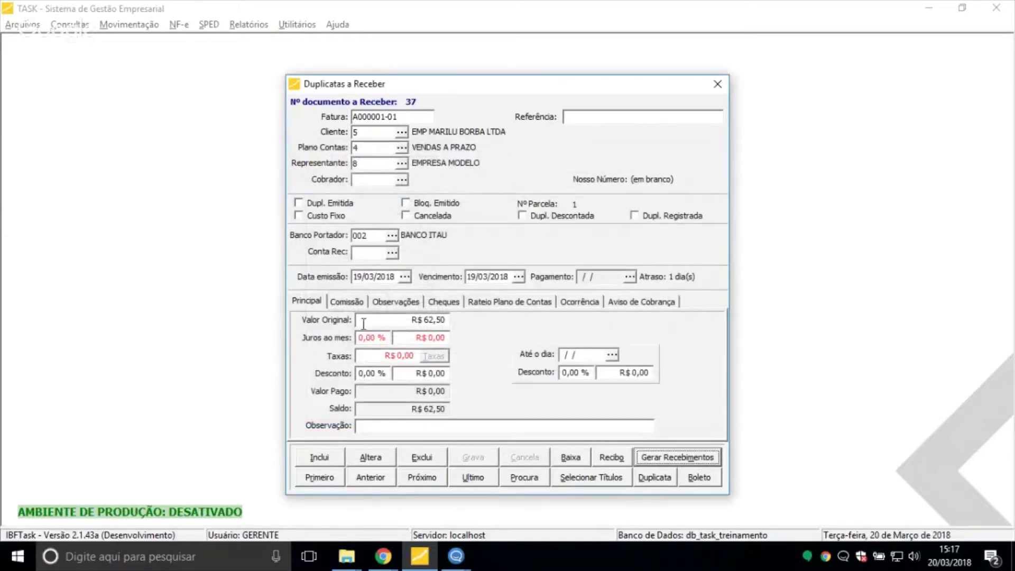
pyautogui.click(421, 118)
pyautogui.doubleClick(420, 118)
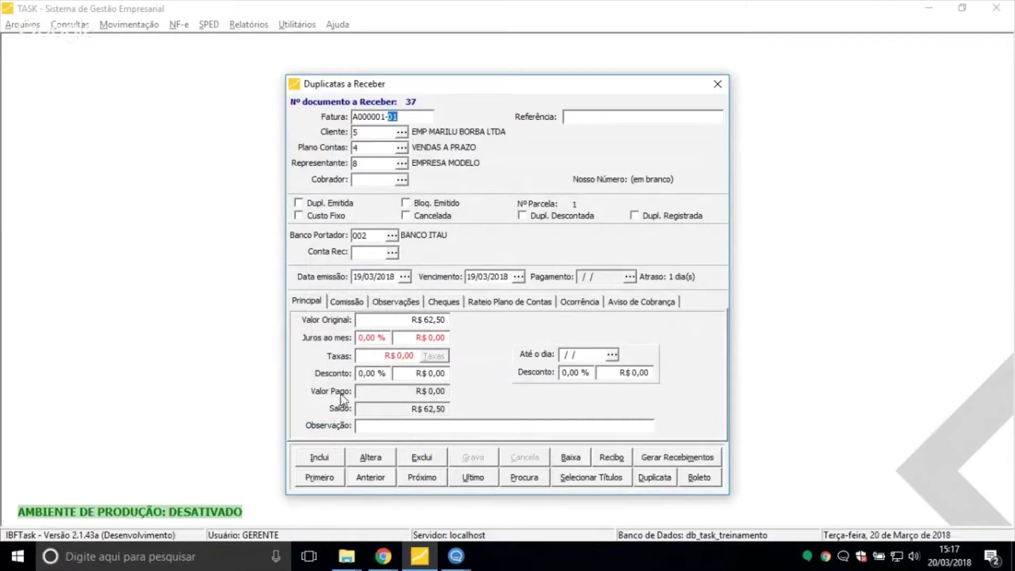
# Start a new receivable duplicata with invoice number 000002018 and reference VENDA DE PRODUTOS
pyautogui.click(337, 461)
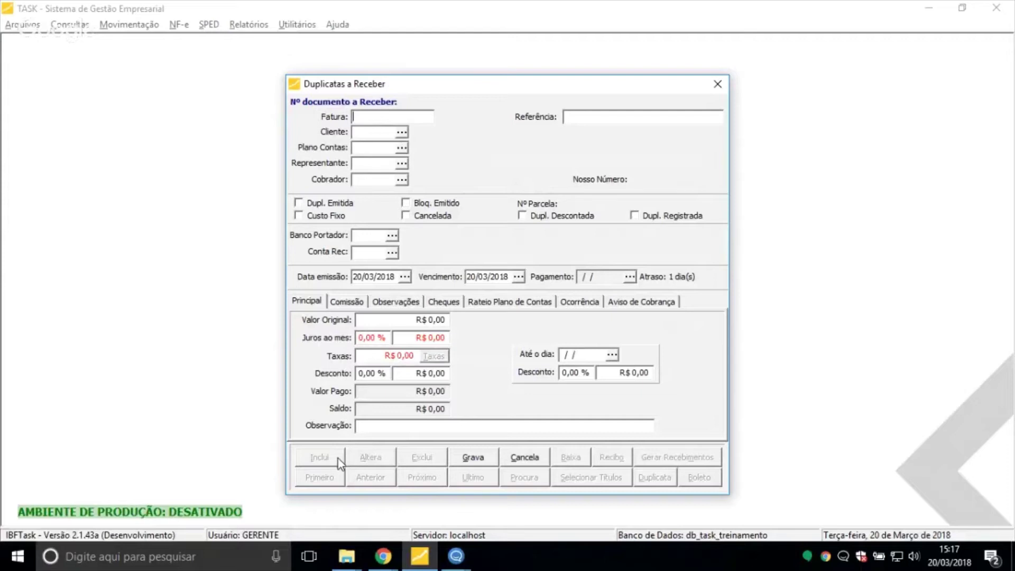
pyautogui.write('2018')
pyautogui.press('Tab')
pyautogui.write('VENDA DE')
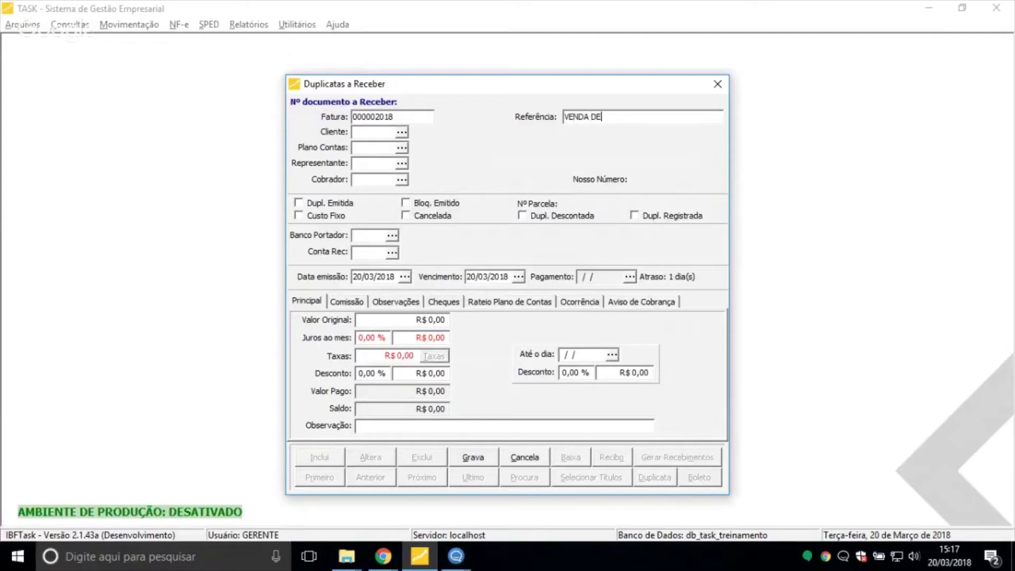
pyautogui.write(' PRODUTOS')
pyautogui.press('Tab')
pyautogui.click(419, 118)
# Select EMPRESA JOAQUIM SILVA ME as the receivable's client
pyautogui.click(400, 135)
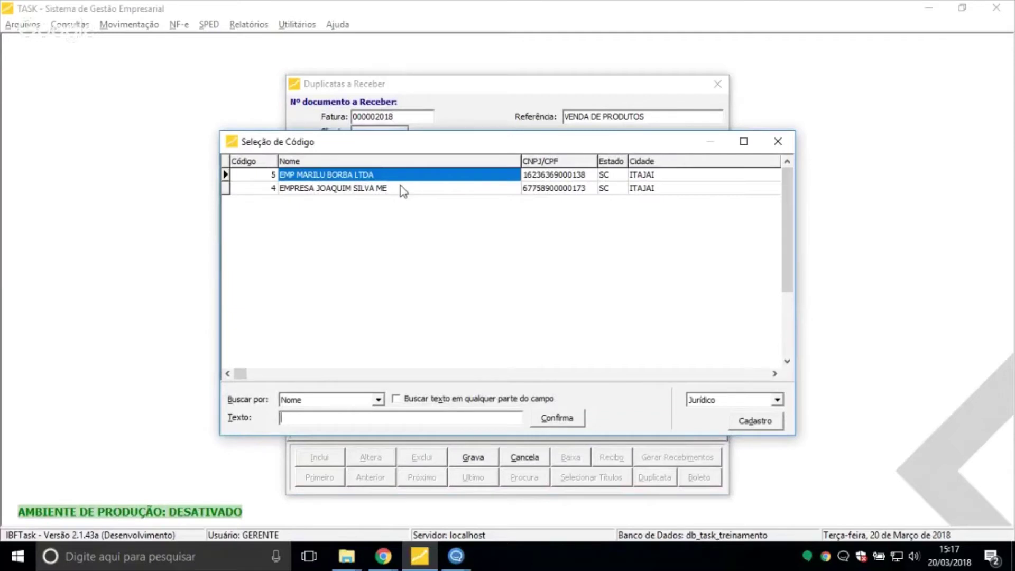
pyautogui.moveTo(429, 206); pyautogui.dragTo(423, 159)
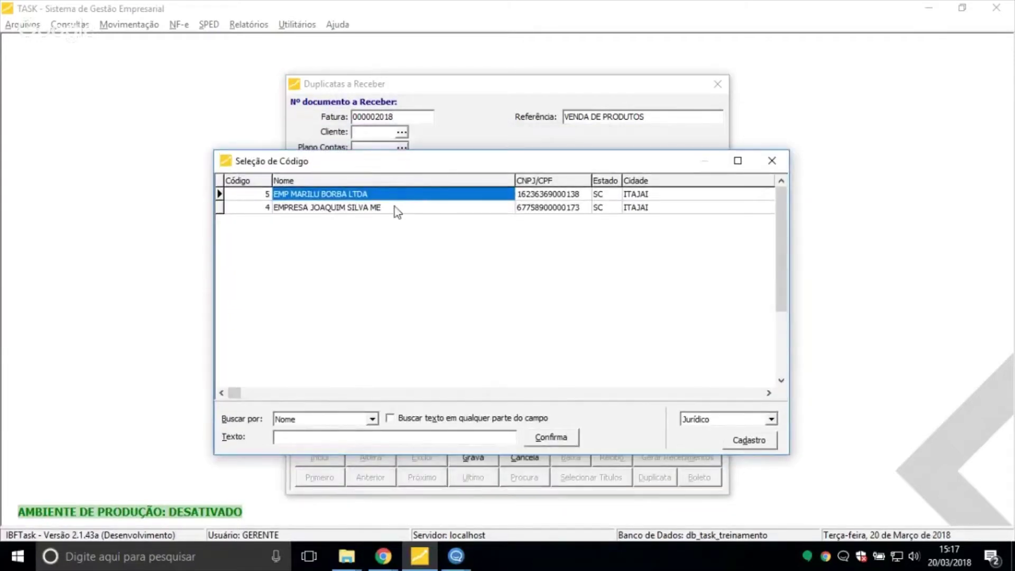
pyautogui.doubleClick(395, 207)
# Search the chart of accounts for VENDAS and try to assign the title account RECEITAS COM VENDAS to the receivable
pyautogui.click(402, 148)
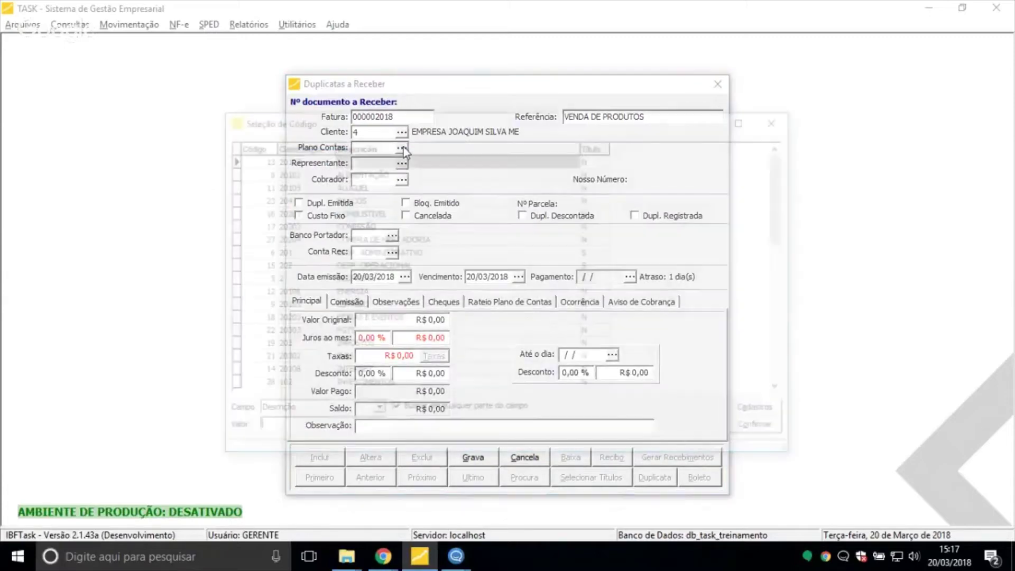
pyautogui.write('VENDAS')
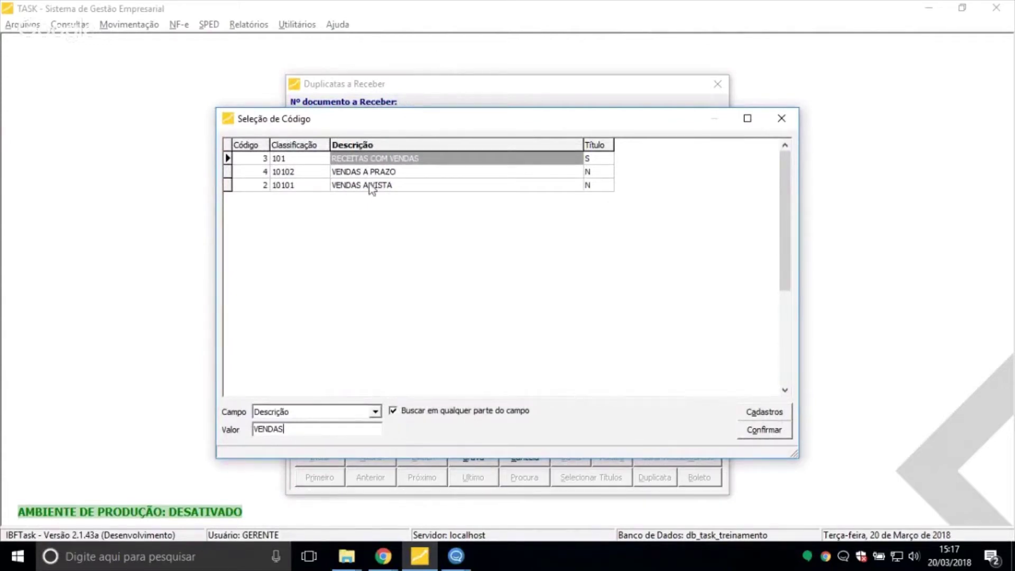
pyautogui.click(417, 186)
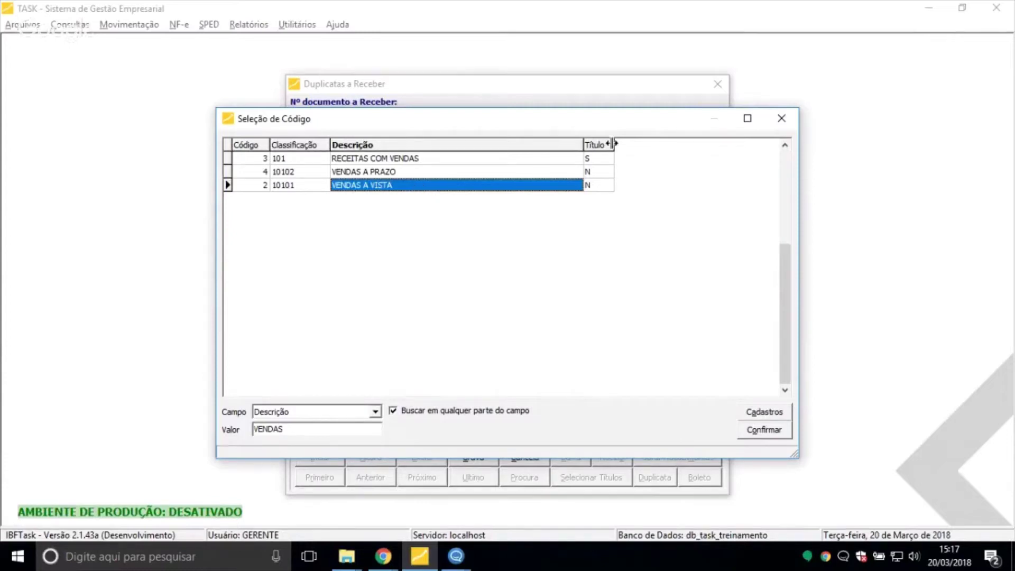
pyautogui.click(600, 159)
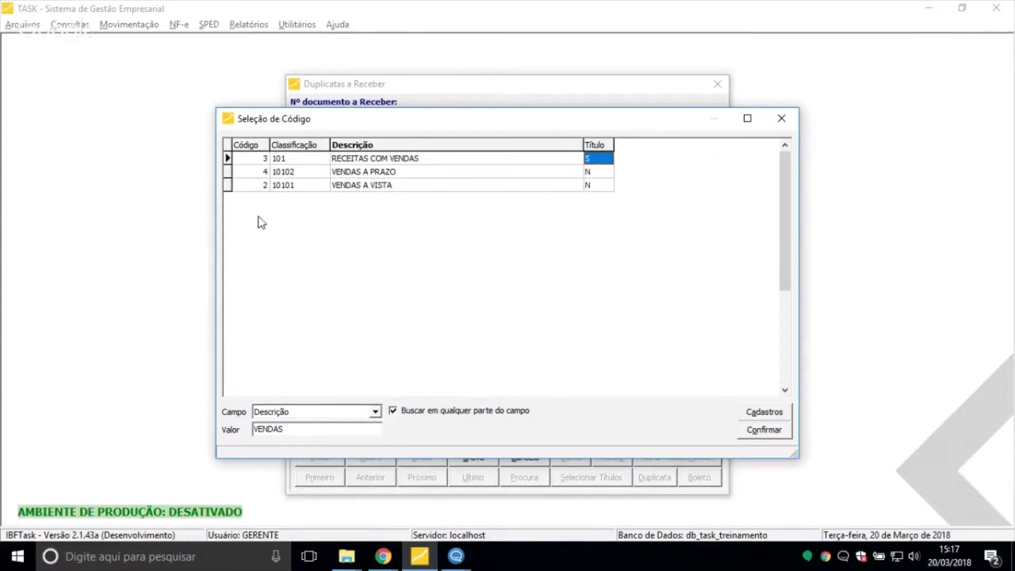
pyautogui.click(351, 158)
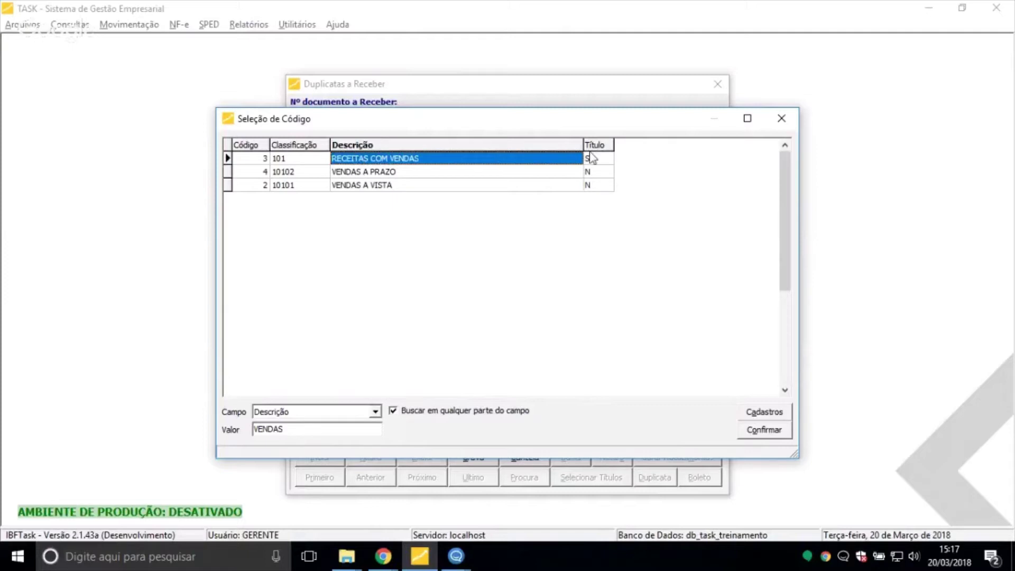
pyautogui.press('Return')
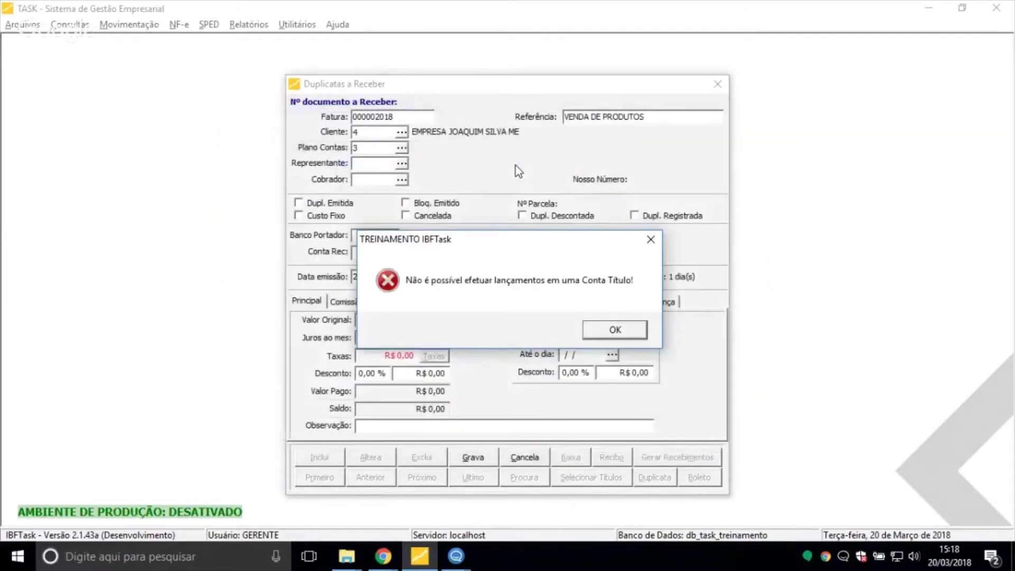
pyautogui.click(613, 331)
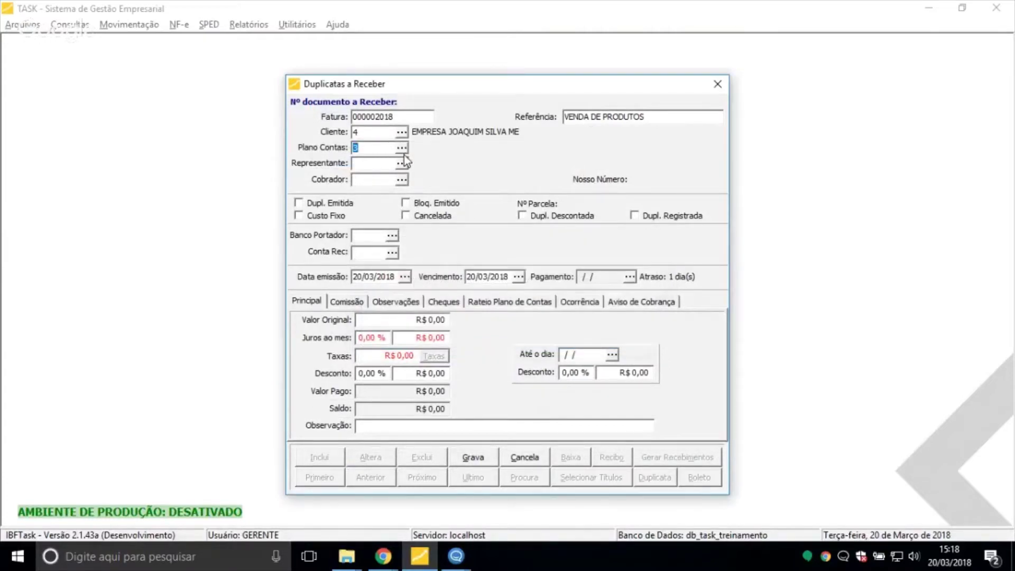
# Search the chart of accounts for VENDAS and assign VENDAS A VISTA to the receivable
pyautogui.click(403, 153)
pyautogui.write('VENDAS')
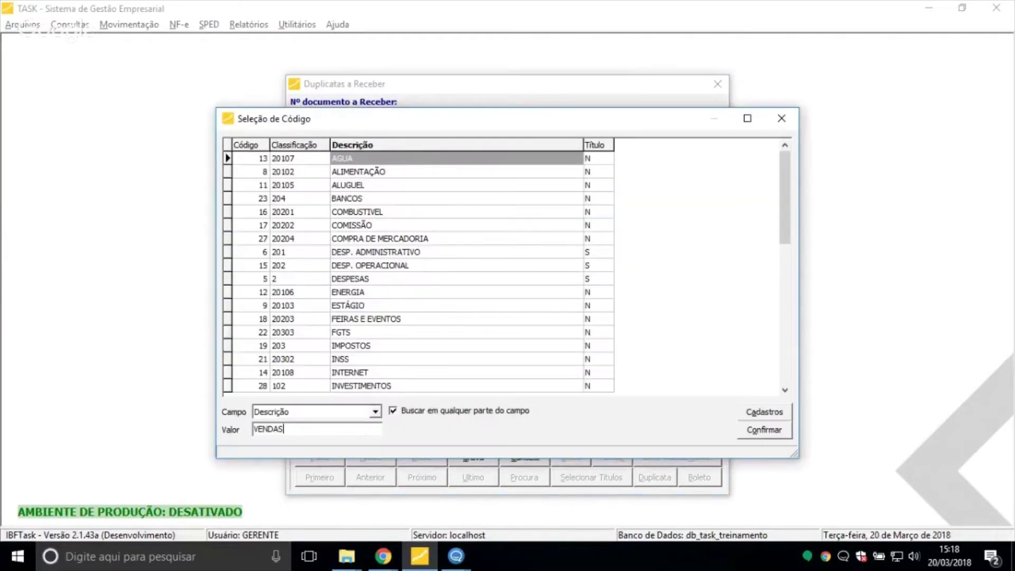
pyautogui.press('Return')
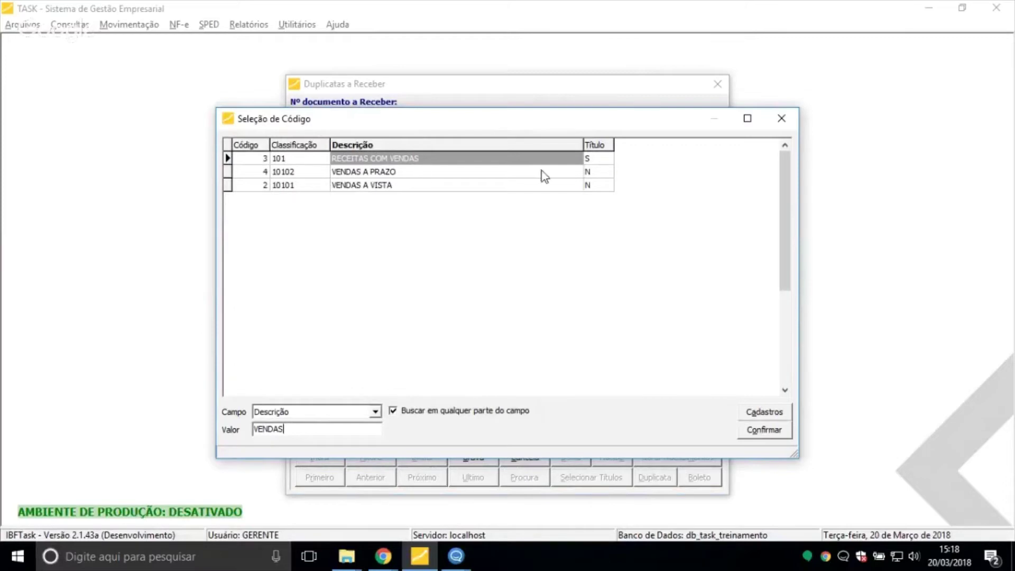
pyautogui.click(536, 185)
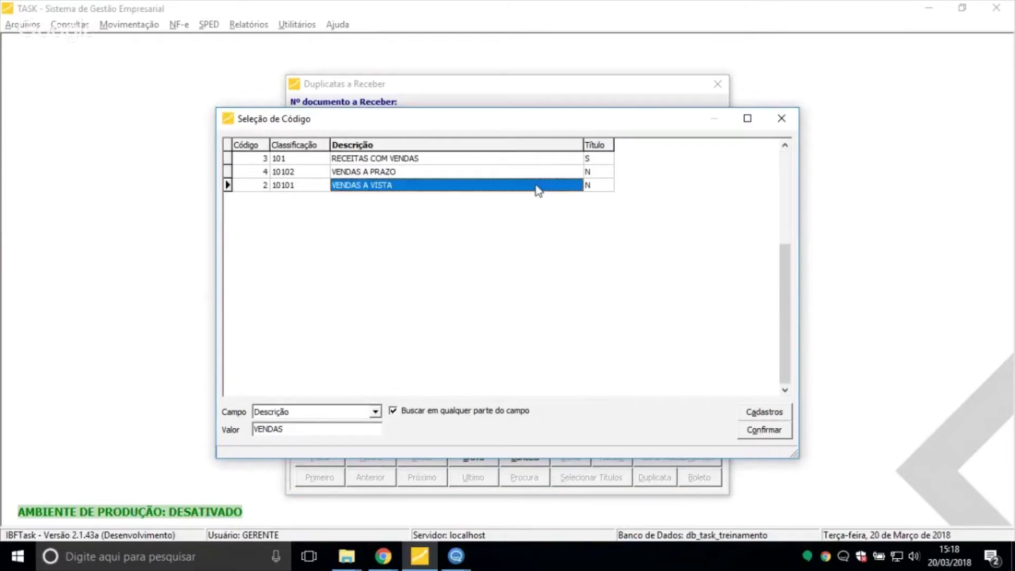
pyautogui.click(592, 186)
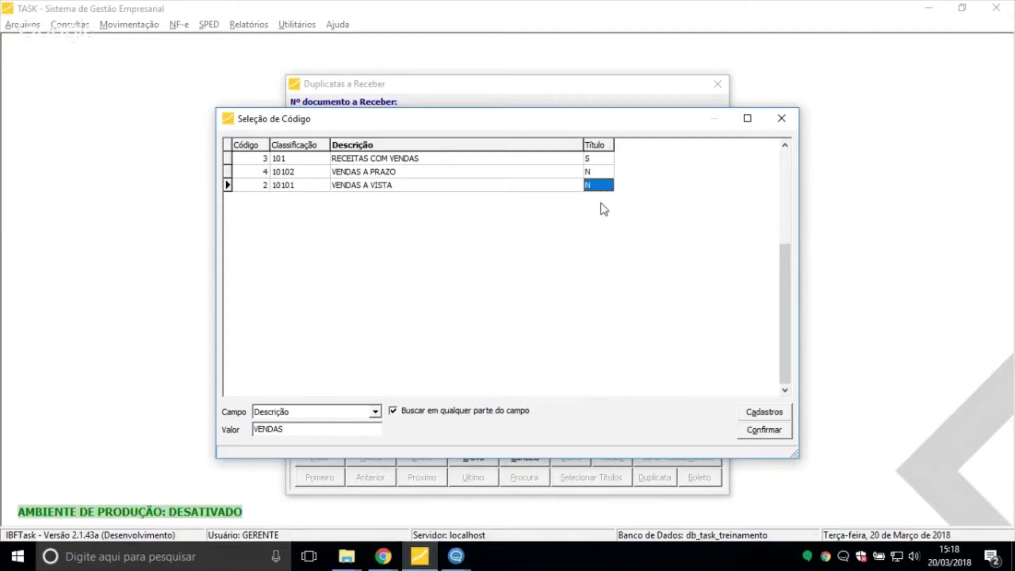
pyautogui.press('Return')
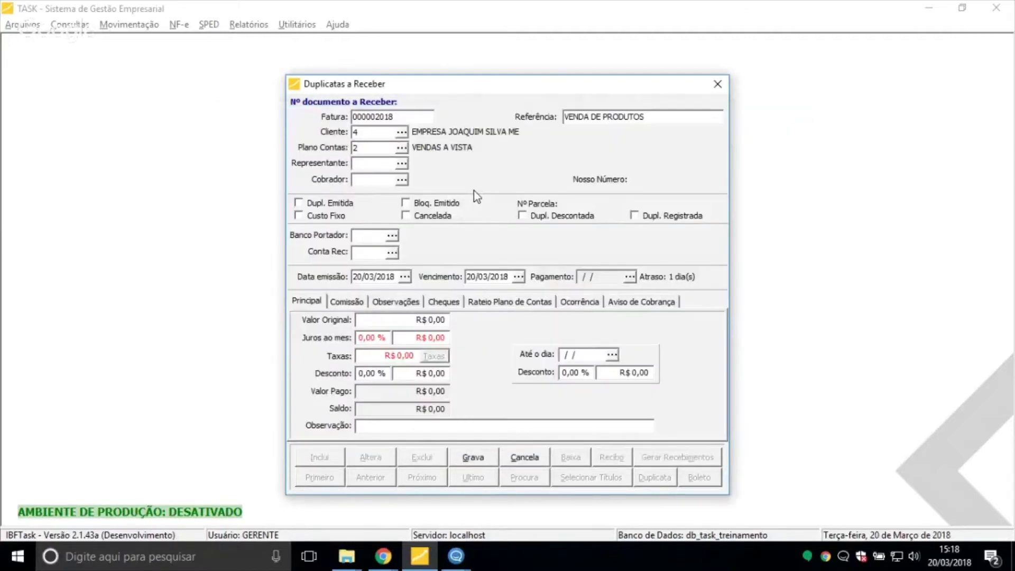
# Select EMPRESA MODELO as the receivable's representative
pyautogui.click(401, 163)
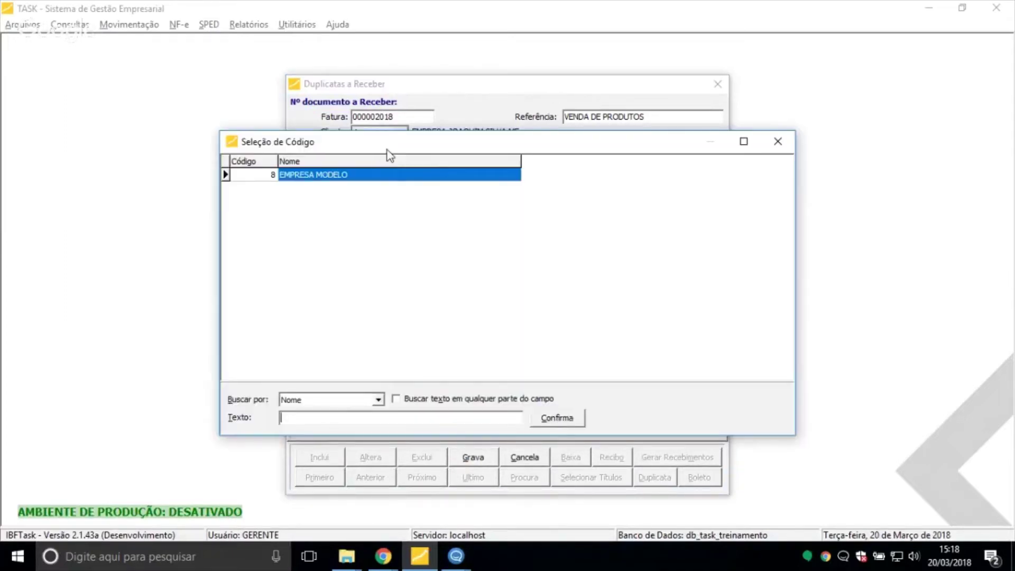
pyautogui.moveTo(392, 188); pyautogui.dragTo(396, 170)
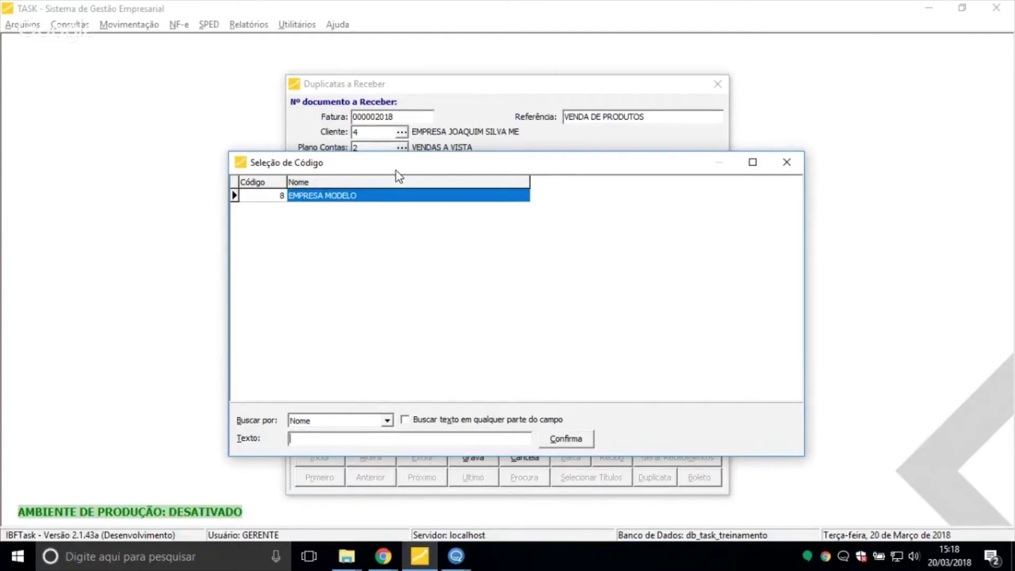
pyautogui.doubleClick(397, 199)
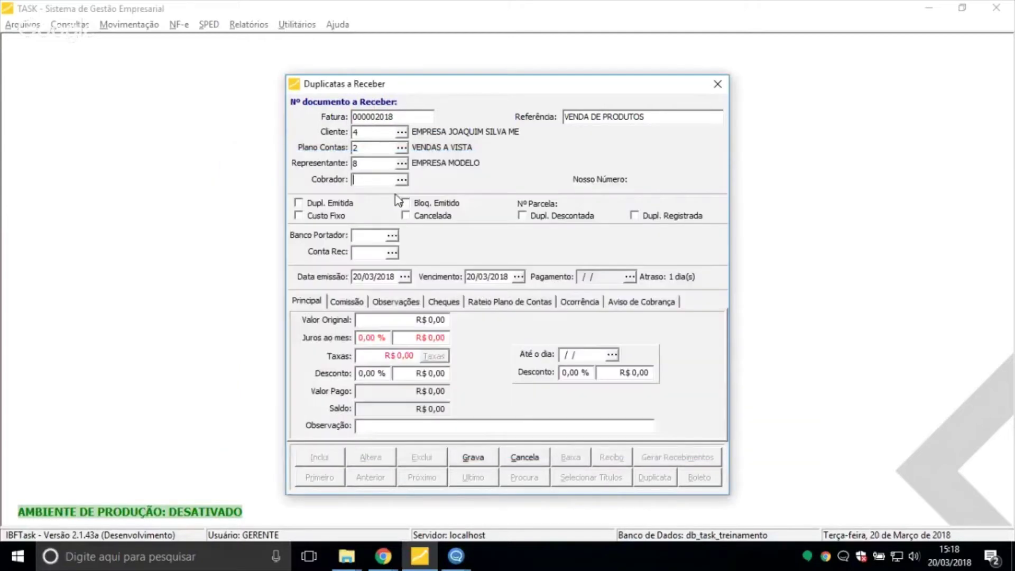
# Select BANCO DO BRASIL as the receivable's Banco Portador
pyautogui.click(392, 238)
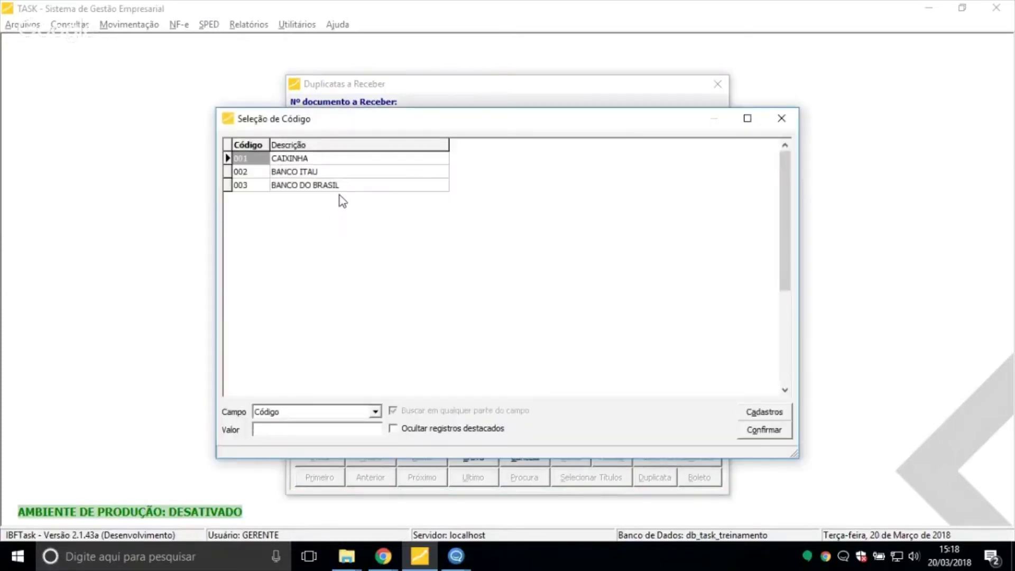
pyautogui.click(353, 186)
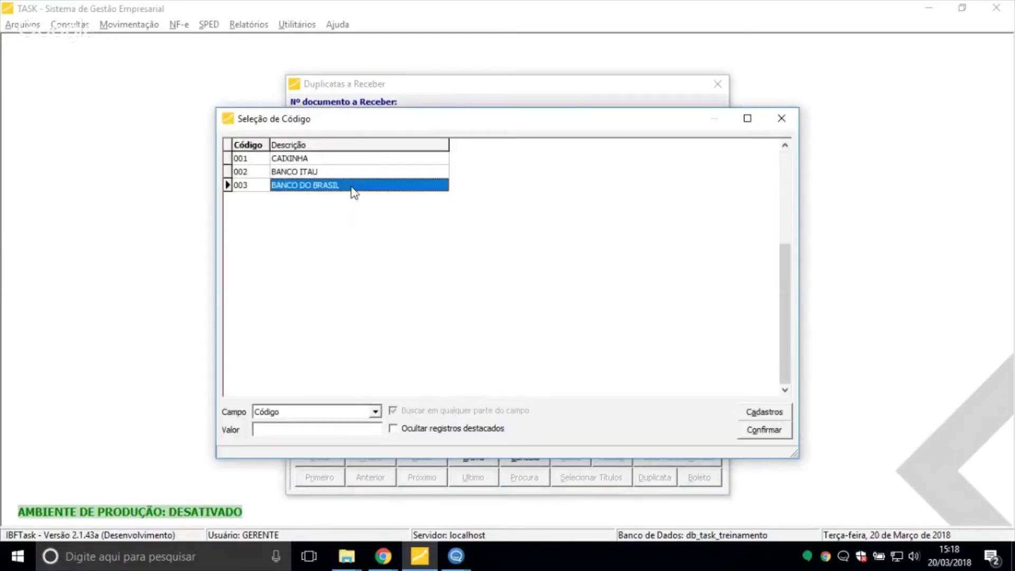
pyautogui.doubleClick(352, 186)
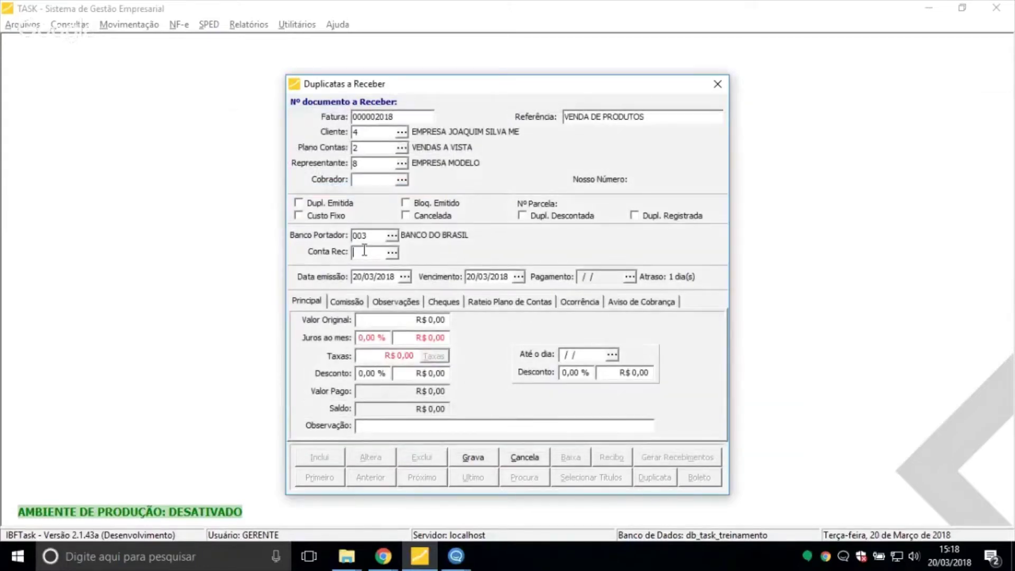
# Try the BANCO DO BRASIL account as the receivable's Conta Rec and clear the field again
pyautogui.click(391, 252)
pyautogui.doubleClick(364, 187)
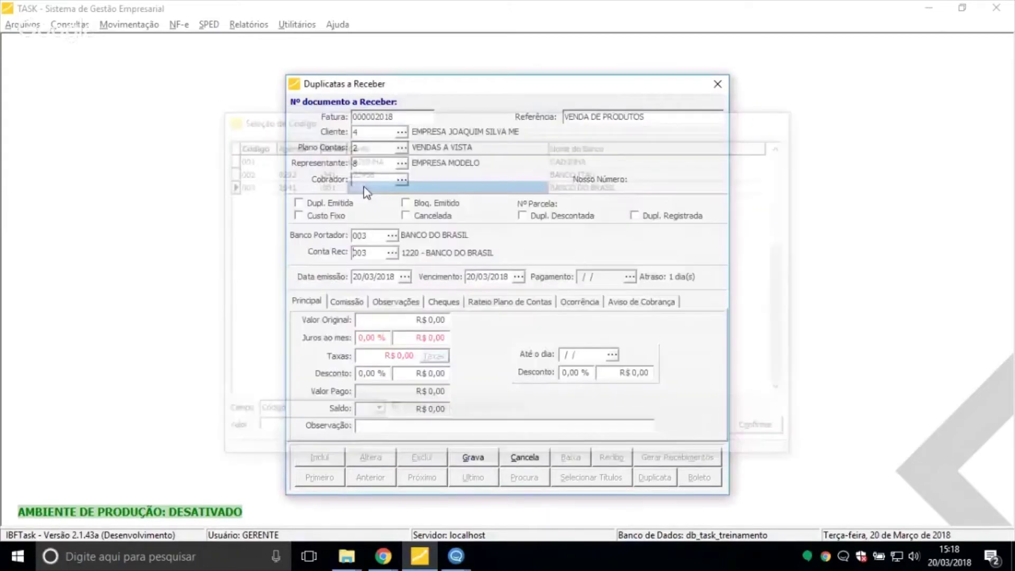
pyautogui.doubleClick(370, 251)
pyautogui.press('BackSpace')
pyautogui.press('Tab')
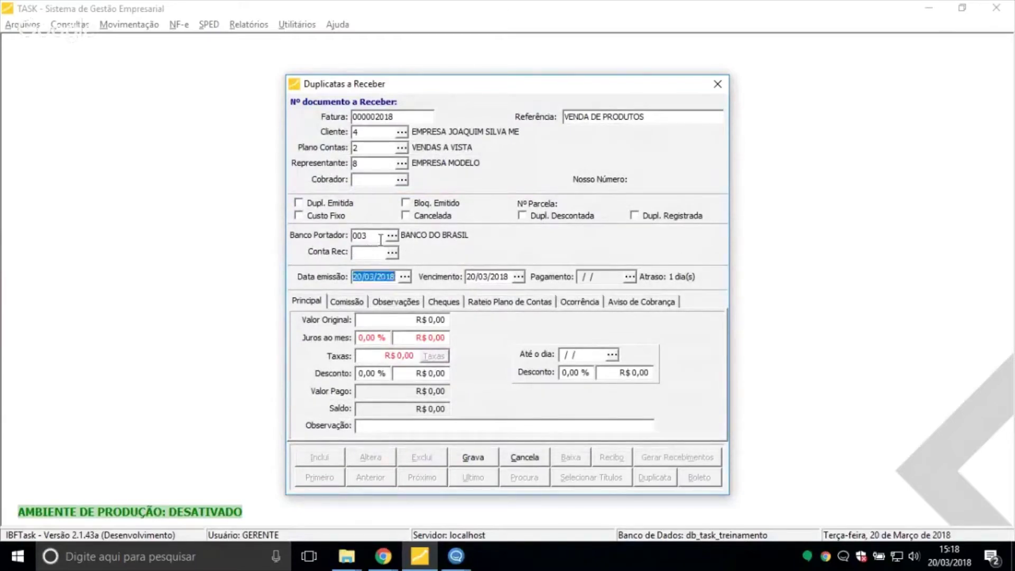
# Set the receivable's due date (Vencimento) to 30/03/2018
pyautogui.doubleClick(380, 240)
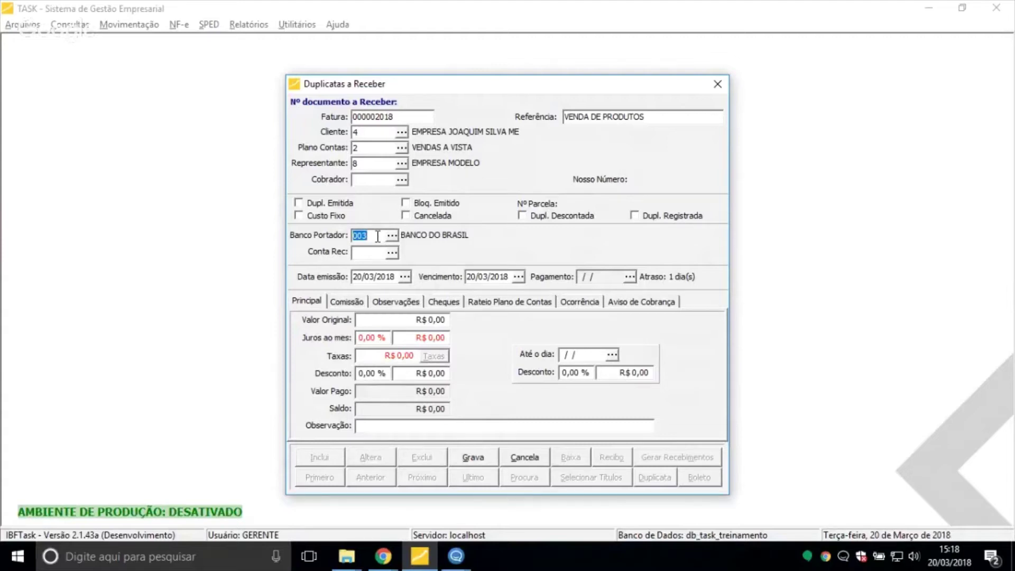
pyautogui.click(378, 237)
pyautogui.click(375, 279)
pyautogui.click(518, 277)
pyautogui.doubleClick(552, 316)
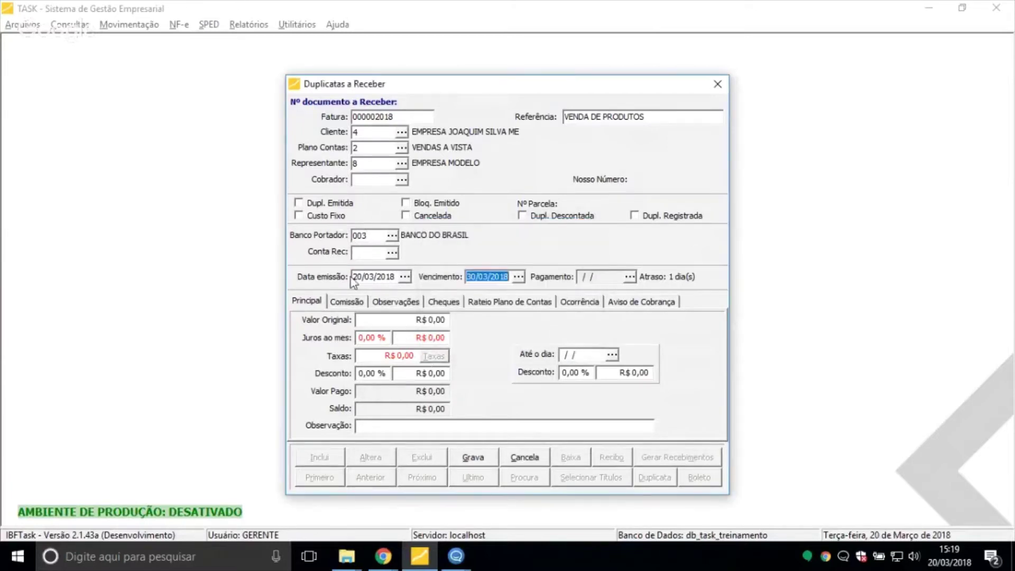
# Enter an original value of R$ 100,00 for the receivable and save the record
pyautogui.click(399, 324)
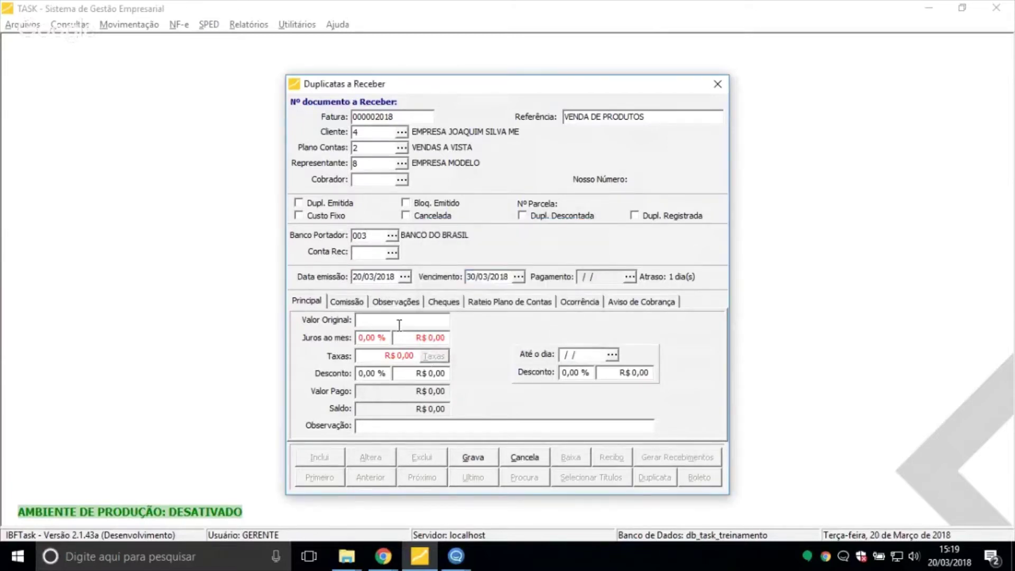
pyautogui.write('100')
pyautogui.press('Tab')
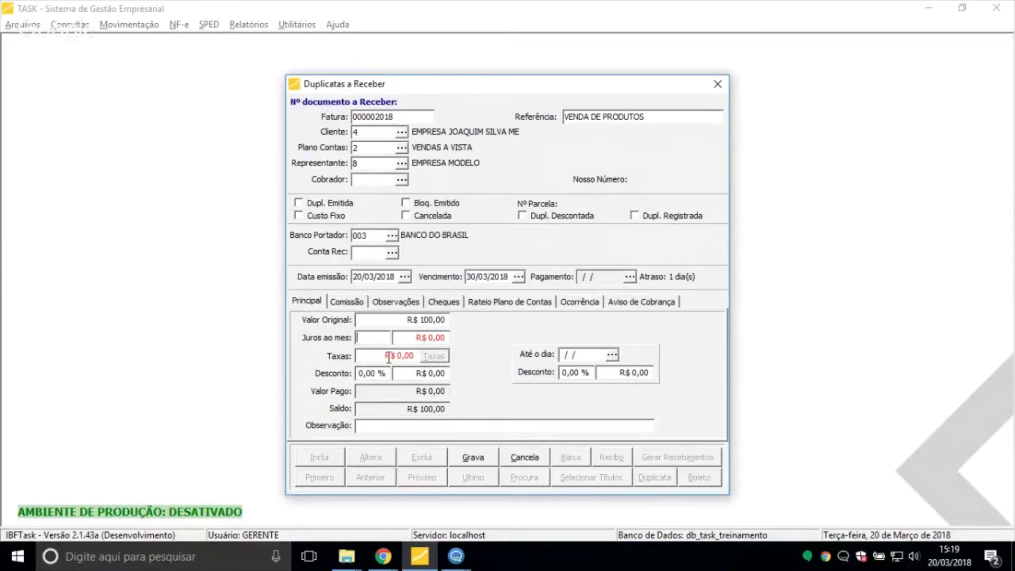
pyautogui.click(473, 456)
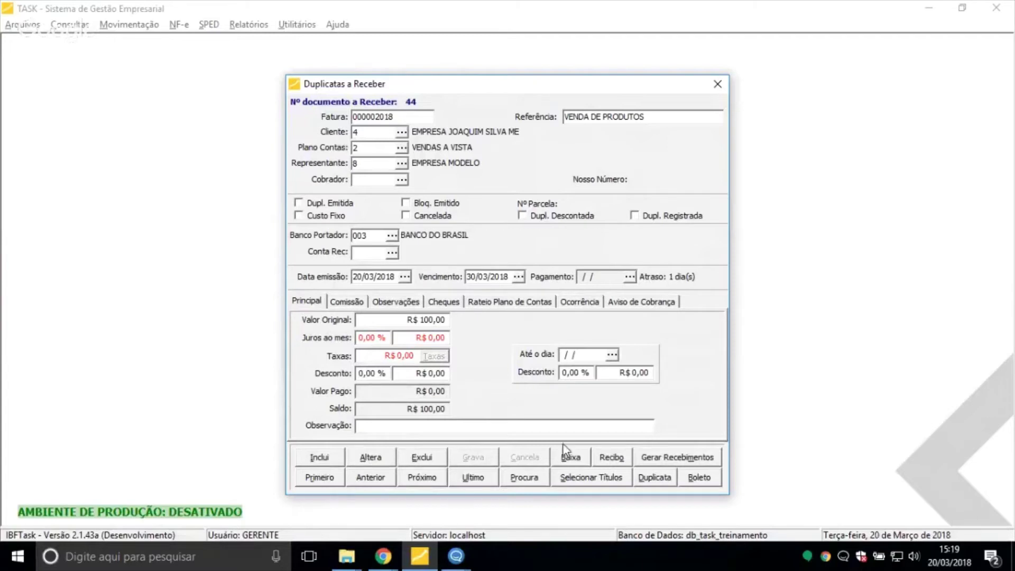
# Start generating a series of receivables with the first instalment due on 10/04/2018
pyautogui.click(662, 460)
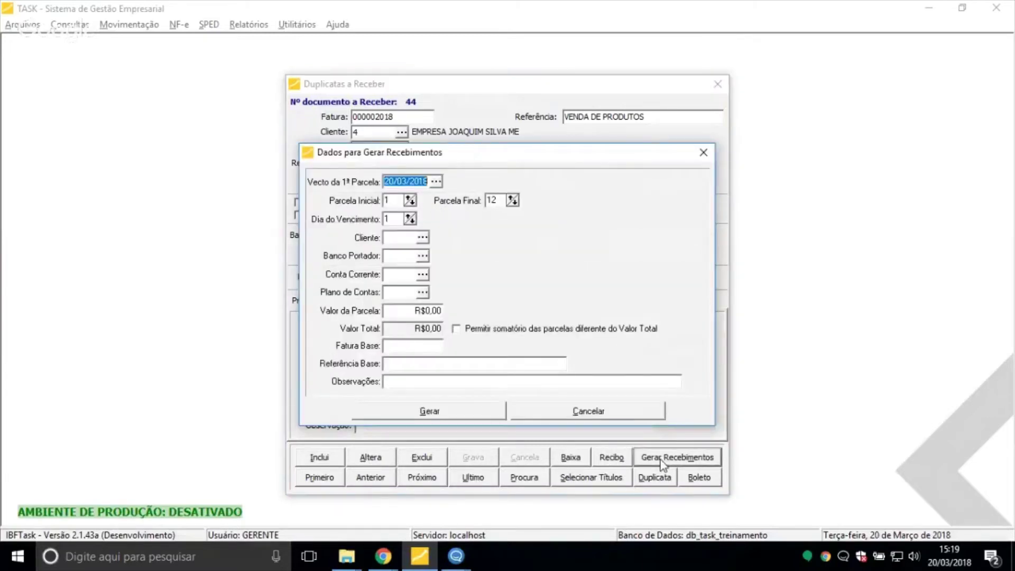
pyautogui.click(436, 181)
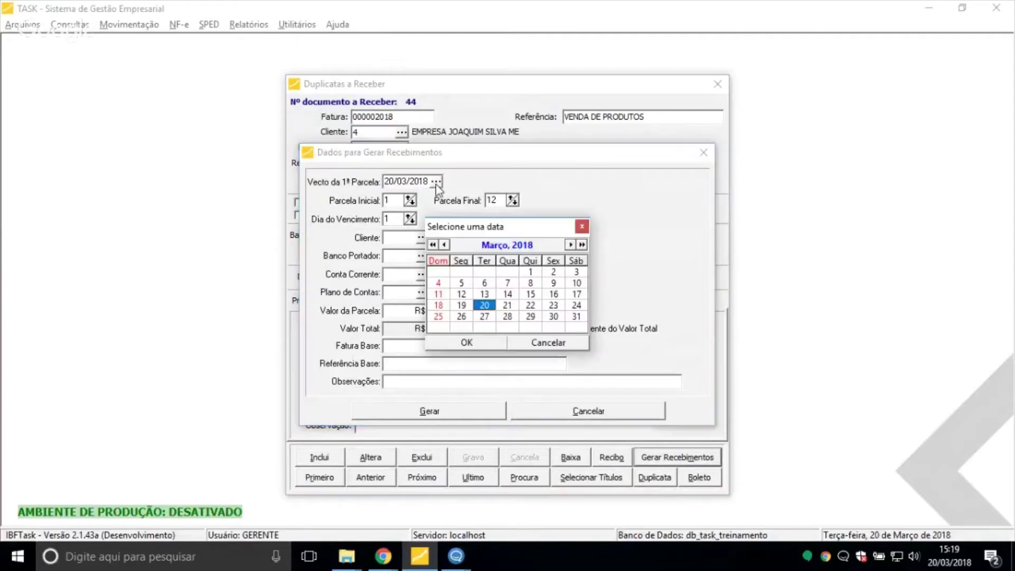
pyautogui.click(569, 244)
pyautogui.click(485, 283)
pyautogui.doubleClick(487, 284)
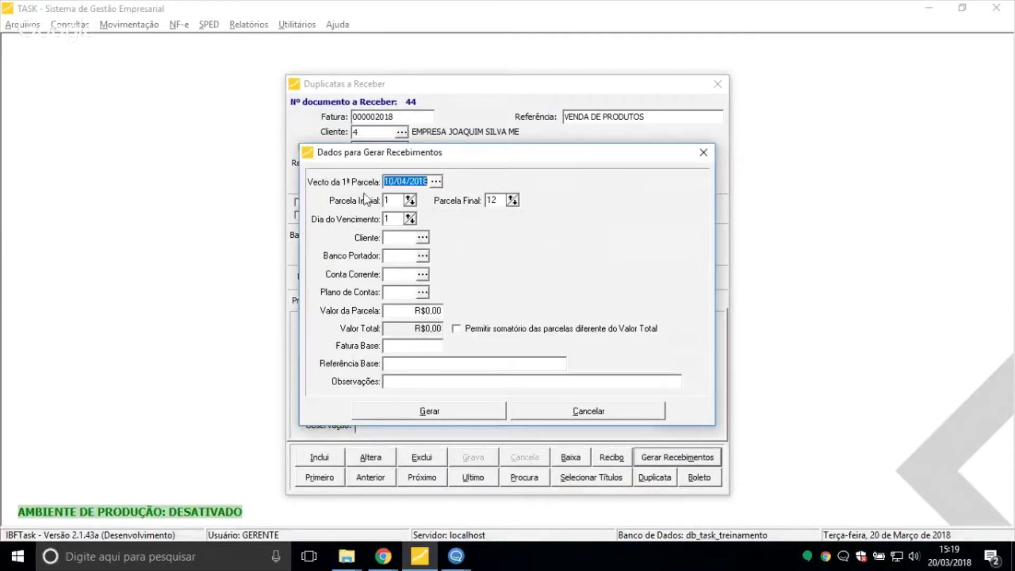
# Set the final instalment to 9 and the monthly due day to 10
pyautogui.doubleClick(385, 200)
pyautogui.doubleClick(491, 201)
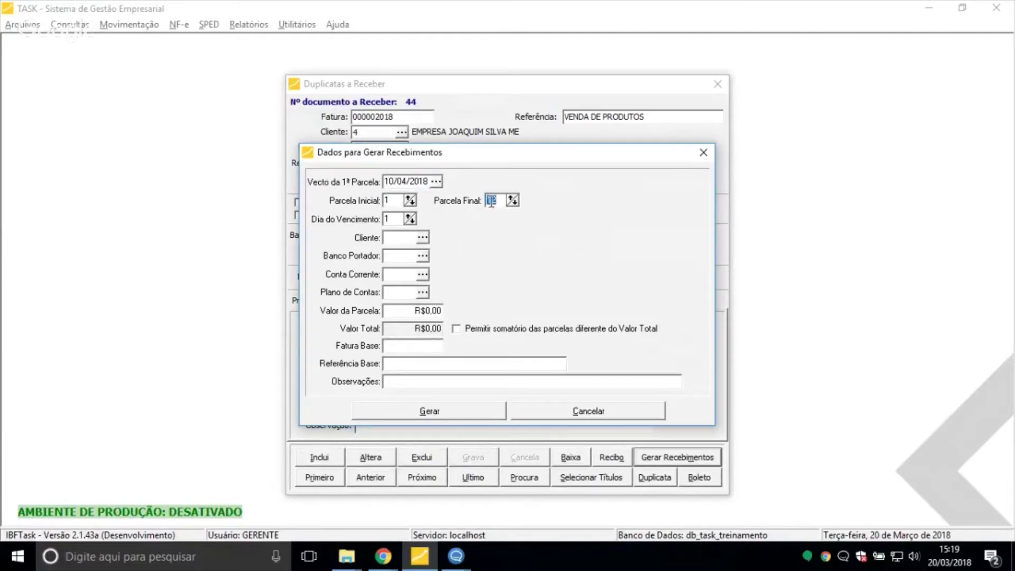
pyautogui.write('9')
pyautogui.doubleClick(392, 219)
pyautogui.write('10')
pyautogui.click(422, 237)
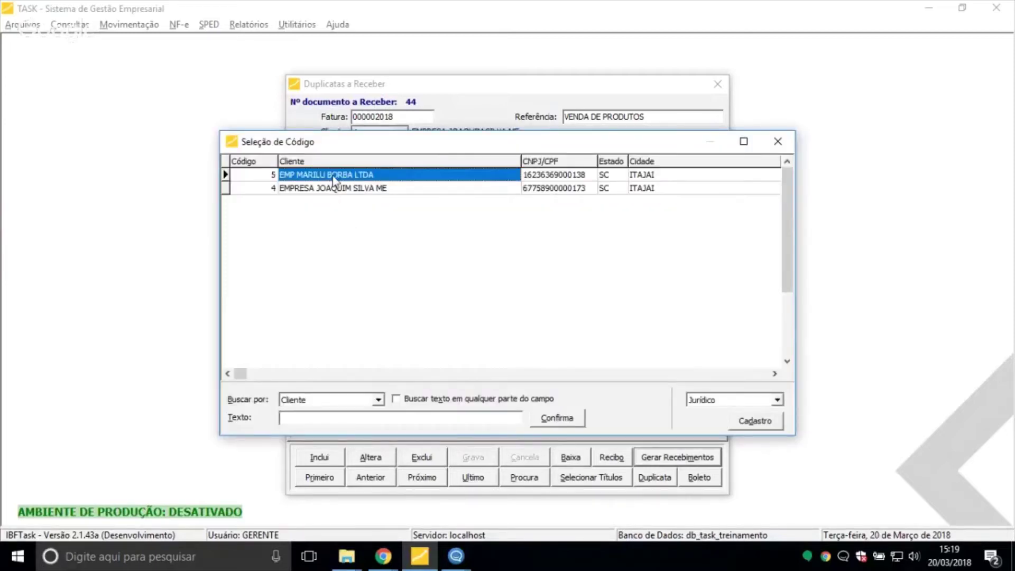
pyautogui.doubleClick(333, 176)
pyautogui.click(422, 256)
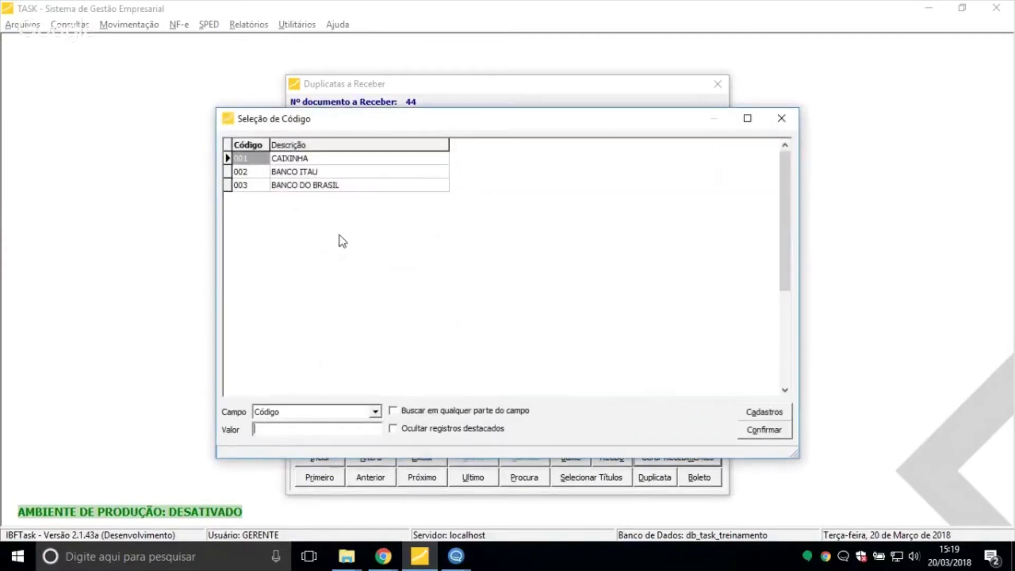
pyautogui.doubleClick(321, 188)
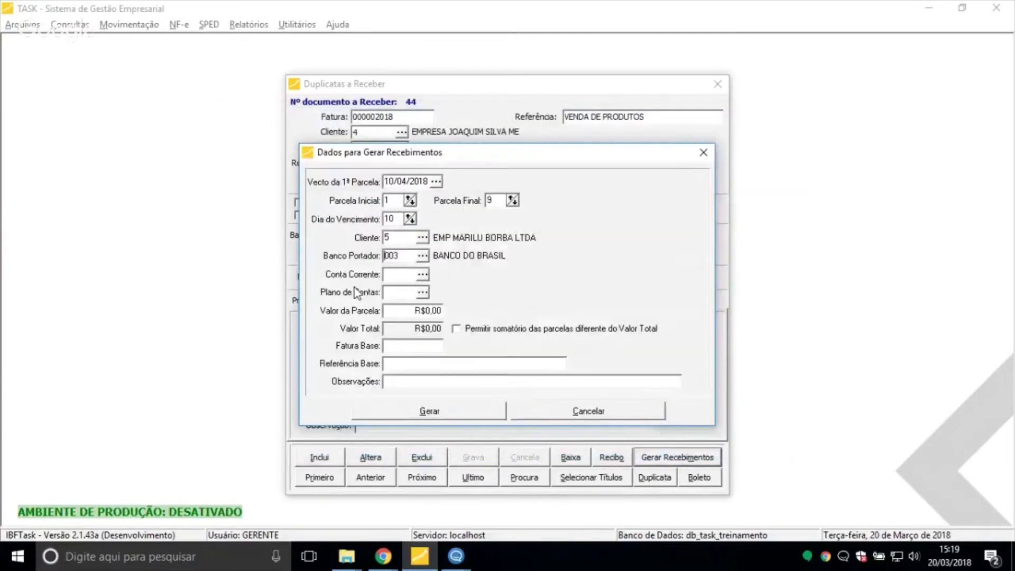
# Search the chart of accounts for VENDAS, assign VENDAS A PRAZO, and set the instalment value to R$150,00
pyautogui.click(423, 292)
pyautogui.write('VENDAS')
pyautogui.doubleClick(401, 175)
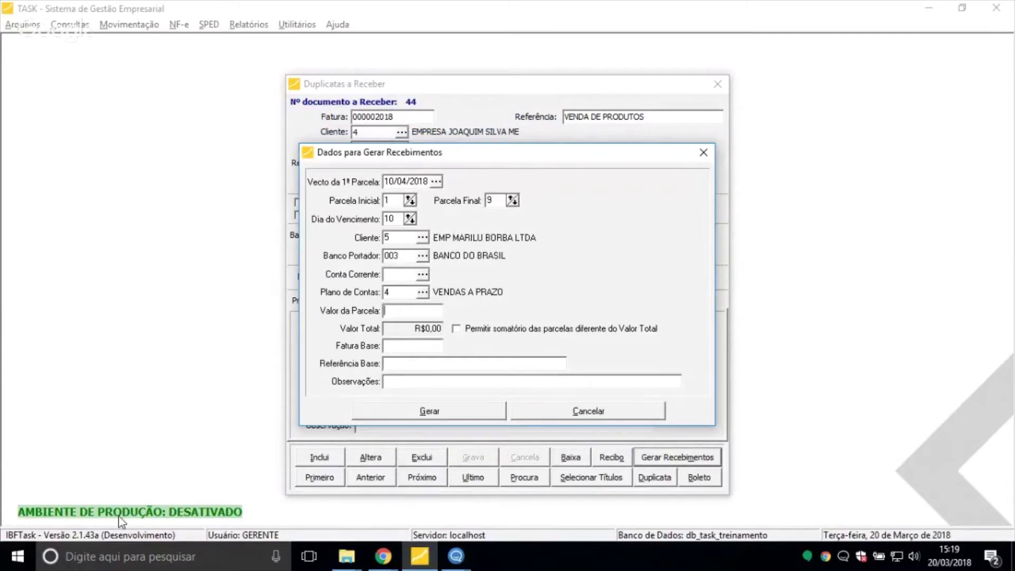
pyautogui.write('150')
pyautogui.press('Tab')
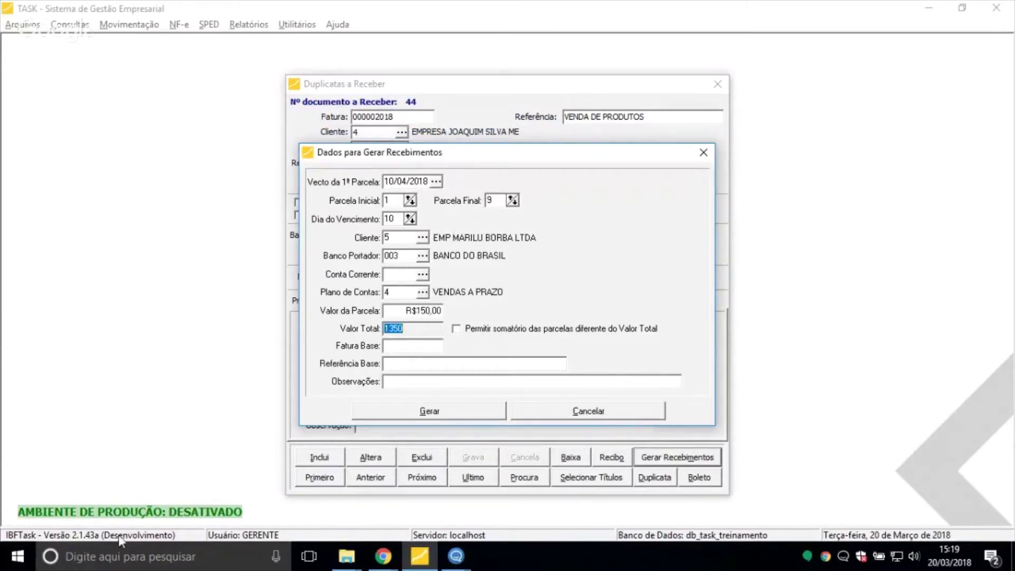
# Enter 2018 as Fatura Base and VENDAS DE IMOBILIZADO as Referência Base, and generate the list of instalment titles
pyautogui.click(393, 347)
pyautogui.hotkey('shift', 'Tab')
pyautogui.click(419, 343)
pyautogui.write('2018')
pyautogui.press('Tab')
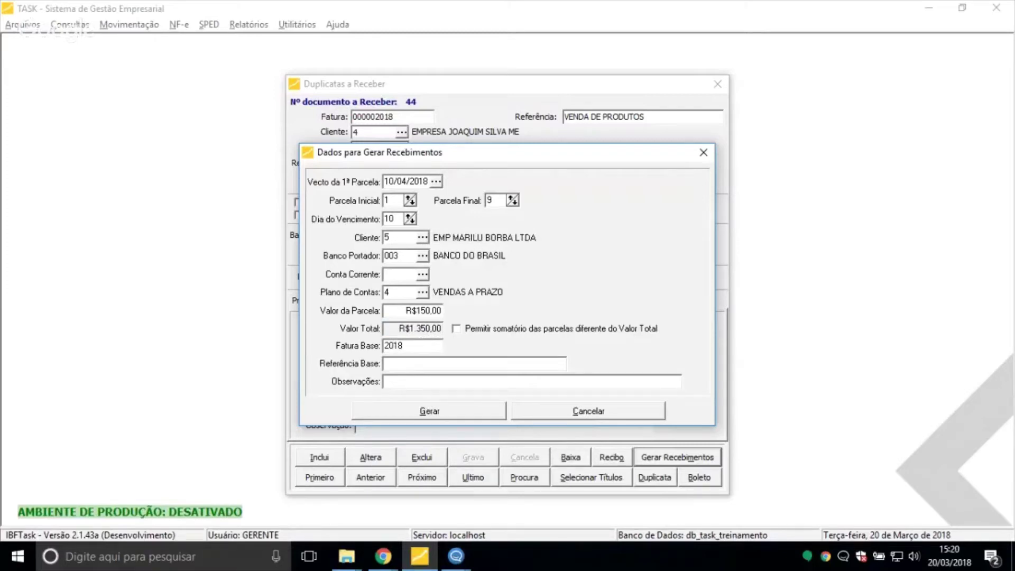
pyautogui.write('VENDAS DE IMOBILIZADO')
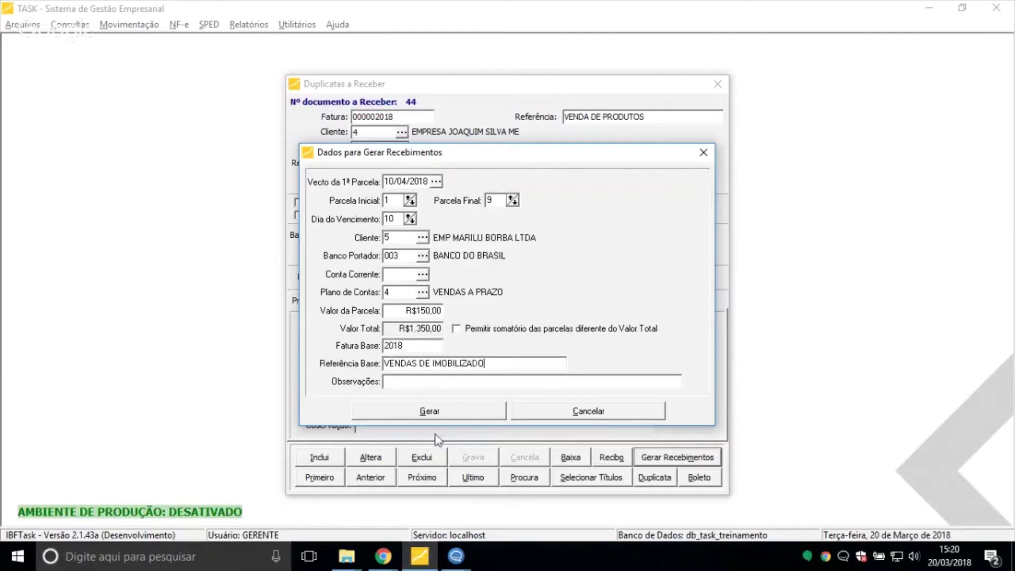
pyautogui.click(437, 417)
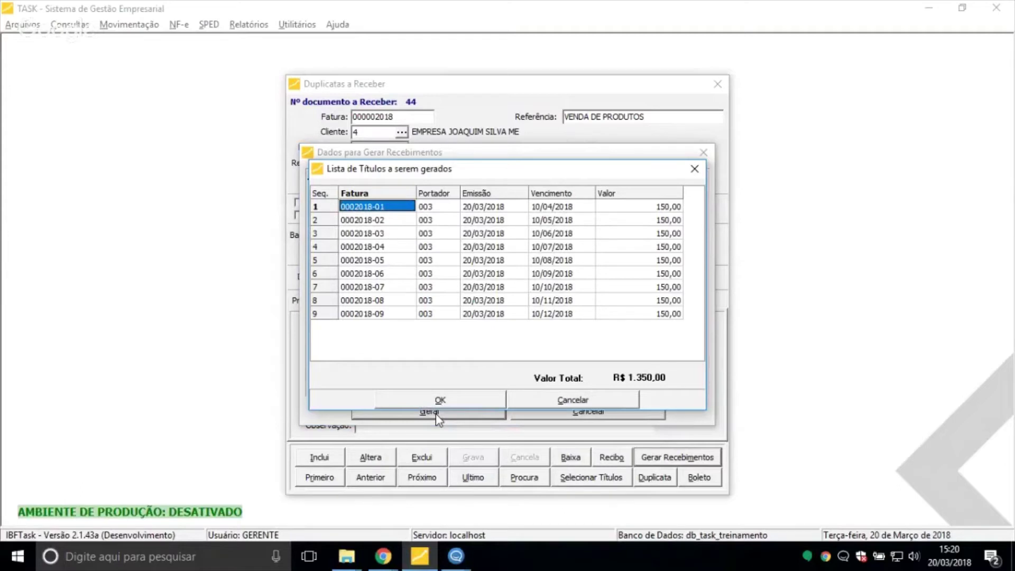
# Clear the portador code of instalment 0002018-07 in the generated list
pyautogui.click(431, 206)
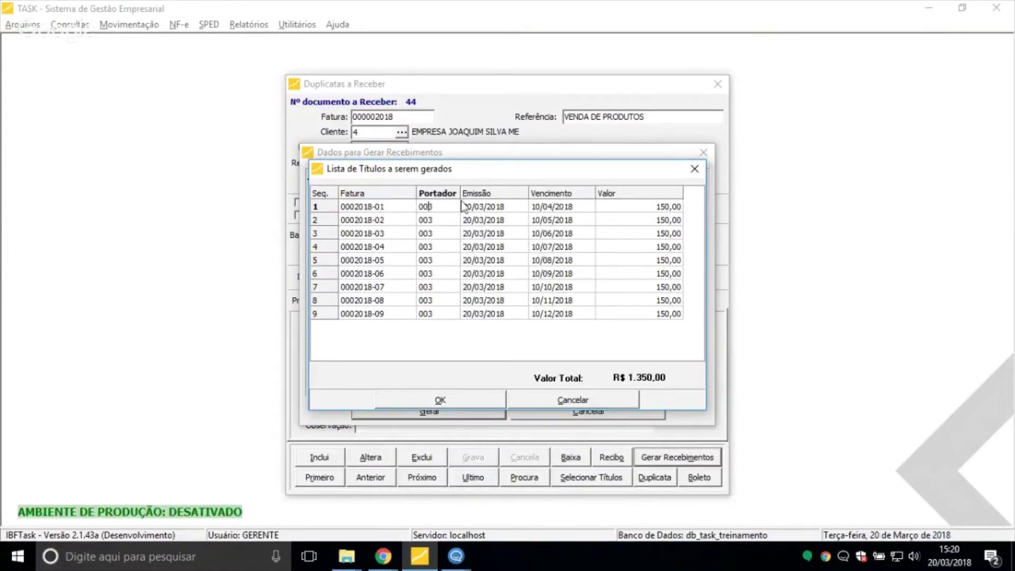
pyautogui.click(476, 206)
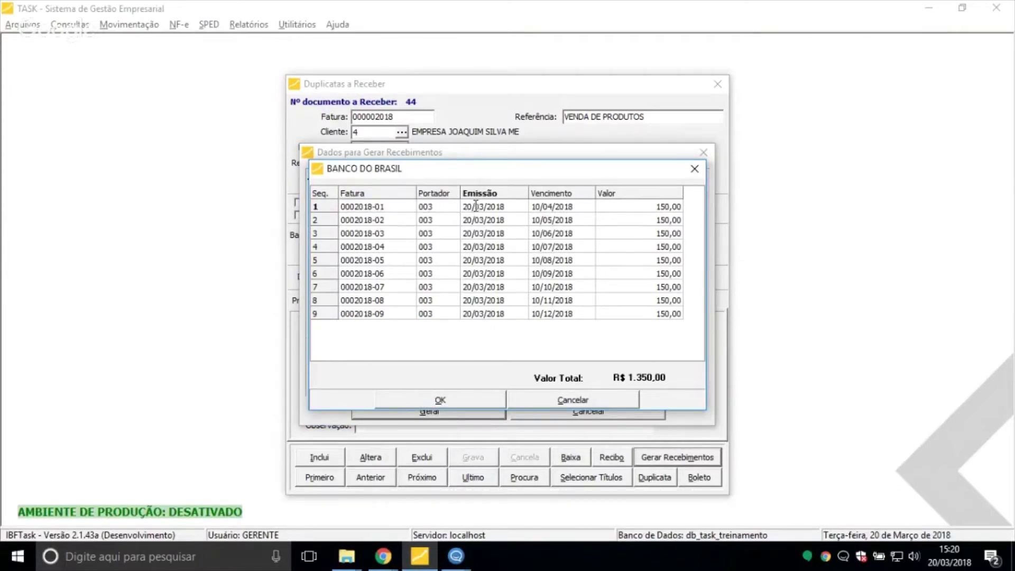
pyautogui.click(445, 209)
pyautogui.click(428, 288)
pyautogui.doubleClick(427, 287)
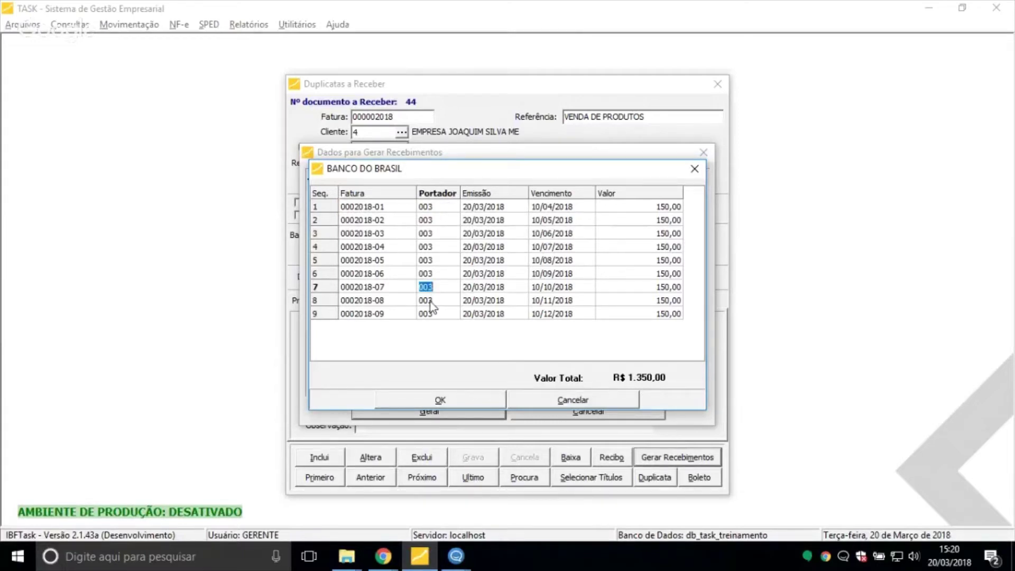
pyautogui.press('BackSpace')
pyautogui.press('Tab')
pyautogui.press('Return')
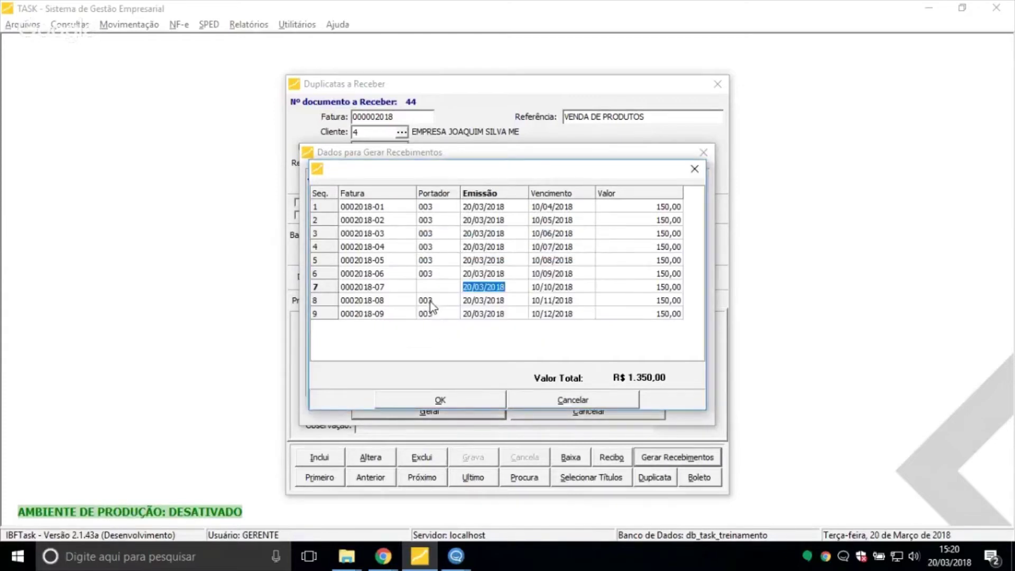
# Set the portador code of instalment 0002018-07 to 001
pyautogui.click(435, 292)
pyautogui.write('001')
pyautogui.press('Tab')
pyautogui.scroll(4, 435, 294)
pyautogui.click(436, 293)
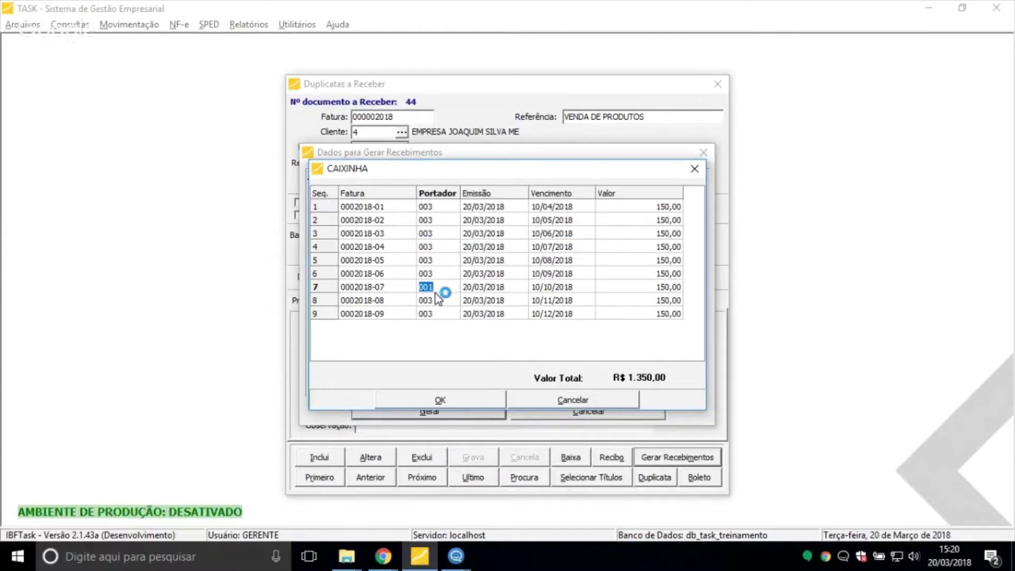
# Choose the portador of instalment 0002018-07 from the code list, first BANCO DO BRASIL and finally BANCO ITAU
pyautogui.doubleClick(440, 287)
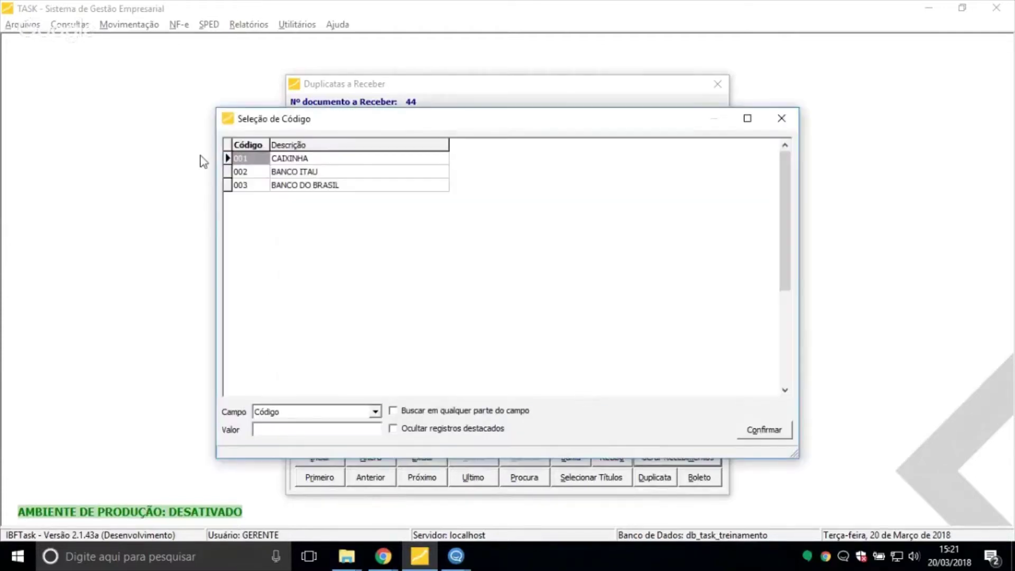
pyautogui.doubleClick(290, 186)
pyautogui.doubleClick(384, 290)
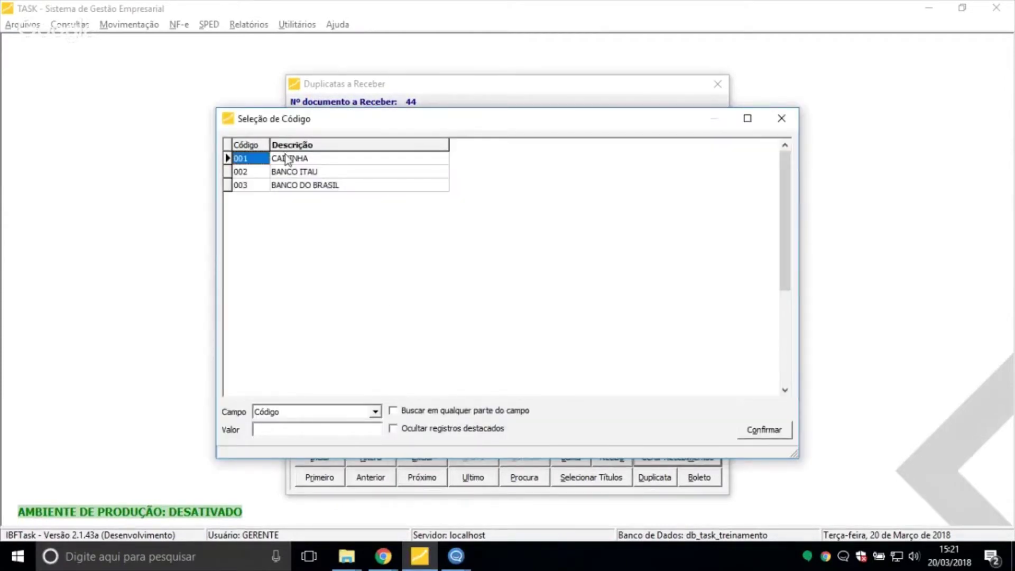
pyautogui.doubleClick(286, 172)
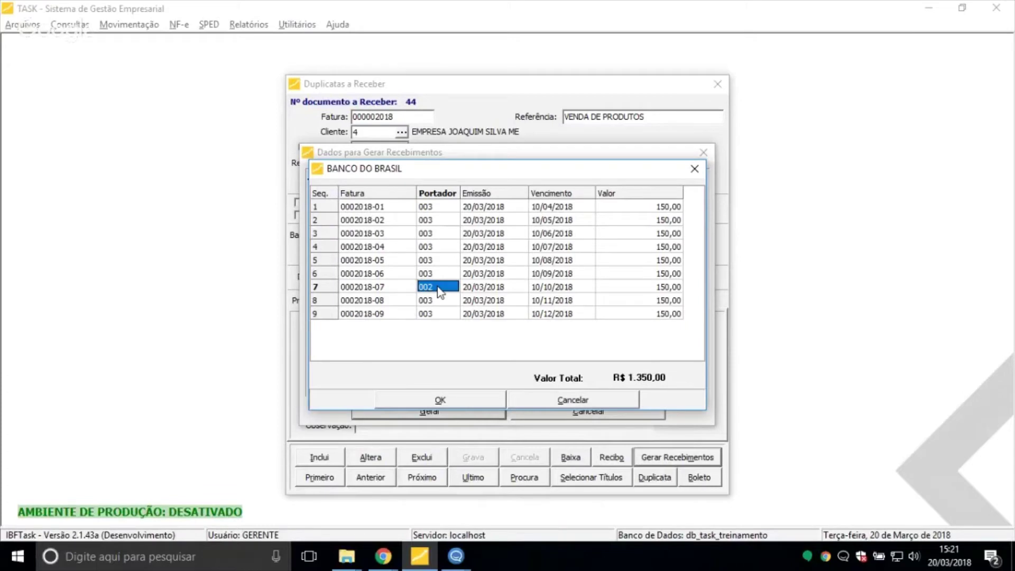
pyautogui.click(481, 290)
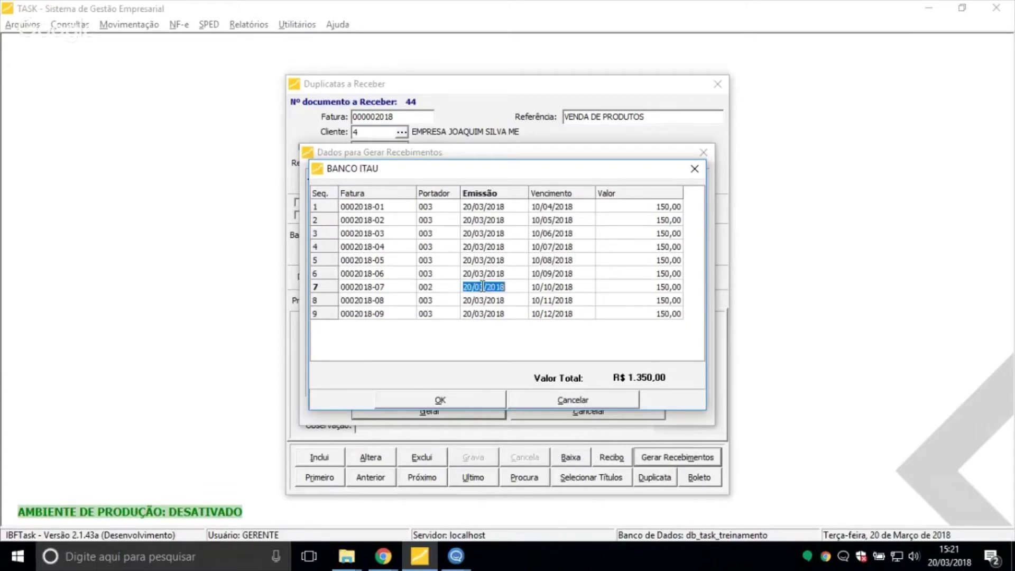
# Change the due date of instalment 0002018-07 to 15/10/2018
pyautogui.click(548, 287)
pyautogui.click(538, 288)
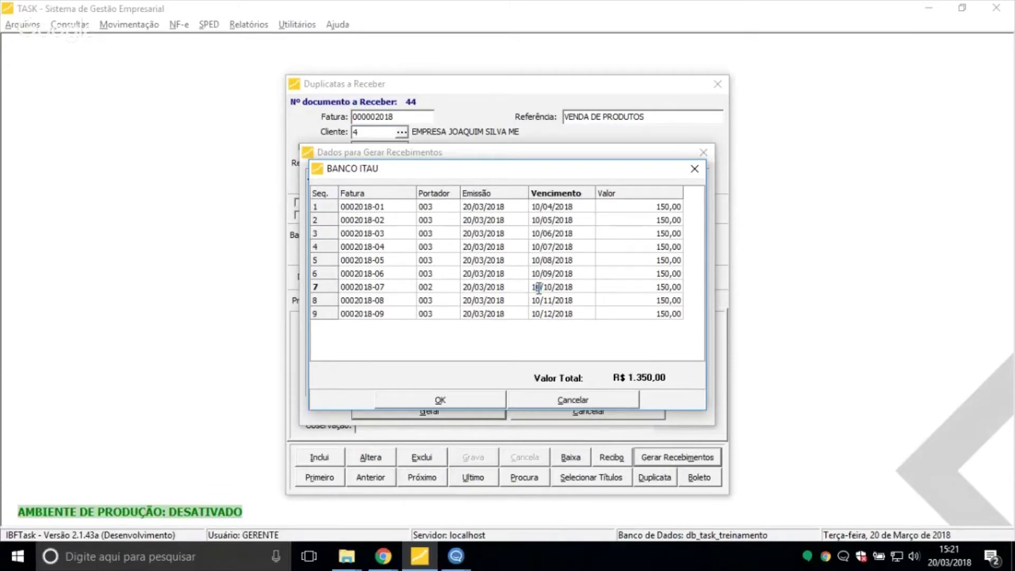
pyautogui.doubleClick(538, 288)
pyautogui.write('15')
# Set the values of instalments 0002018-01 and 0002018-02 to 100,00 each
pyautogui.click(620, 209)
pyautogui.write('100')
pyautogui.press('Return')
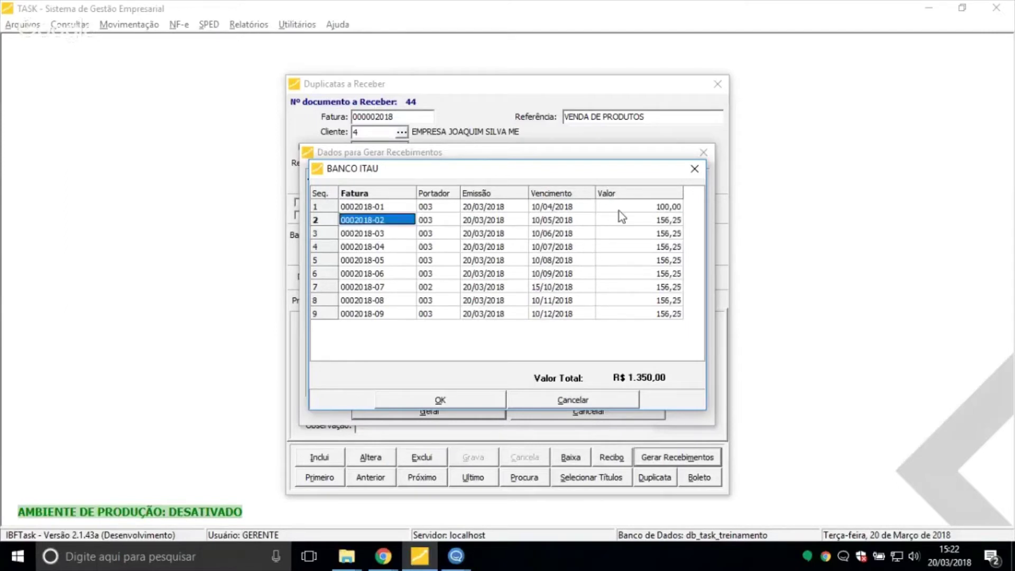
pyautogui.click(629, 206)
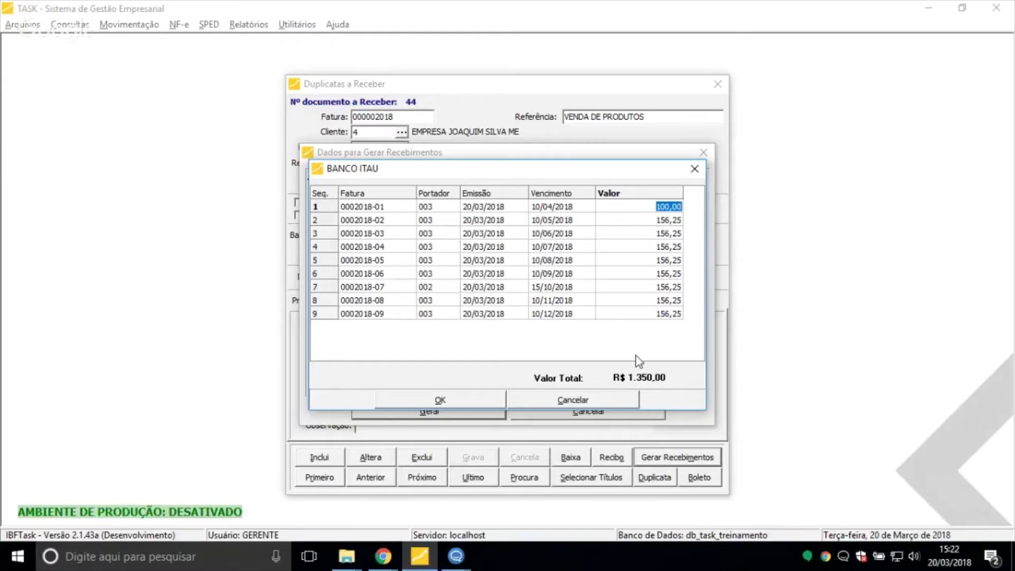
pyautogui.click(640, 221)
pyautogui.write('100')
pyautogui.press('Return')
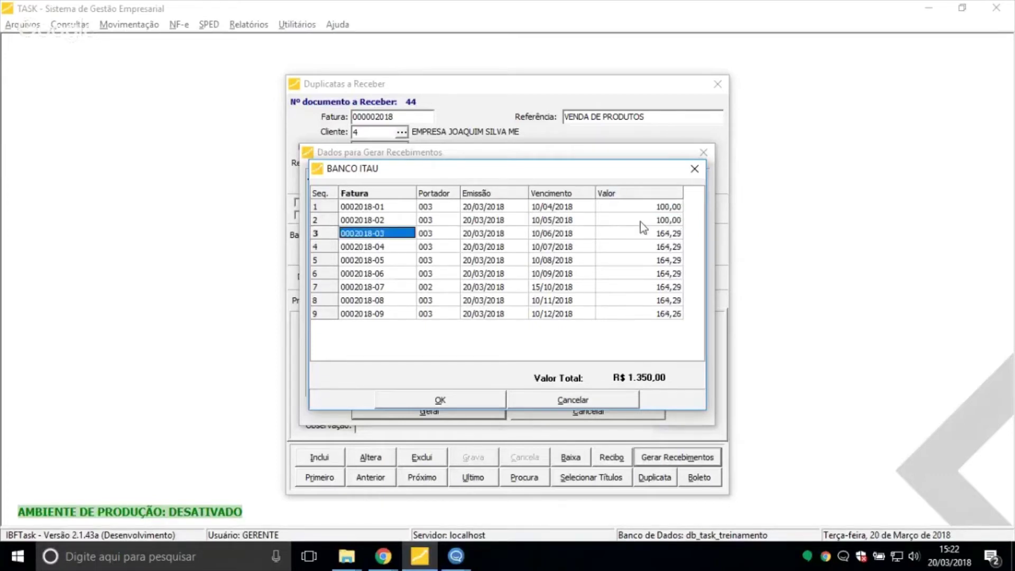
# Set the values of instalments 0002018-05 and 0002018-08 to 100,00 each, and close the instalment list without confirming it
pyautogui.click(645, 258)
pyautogui.write('100')
pyautogui.press('Return')
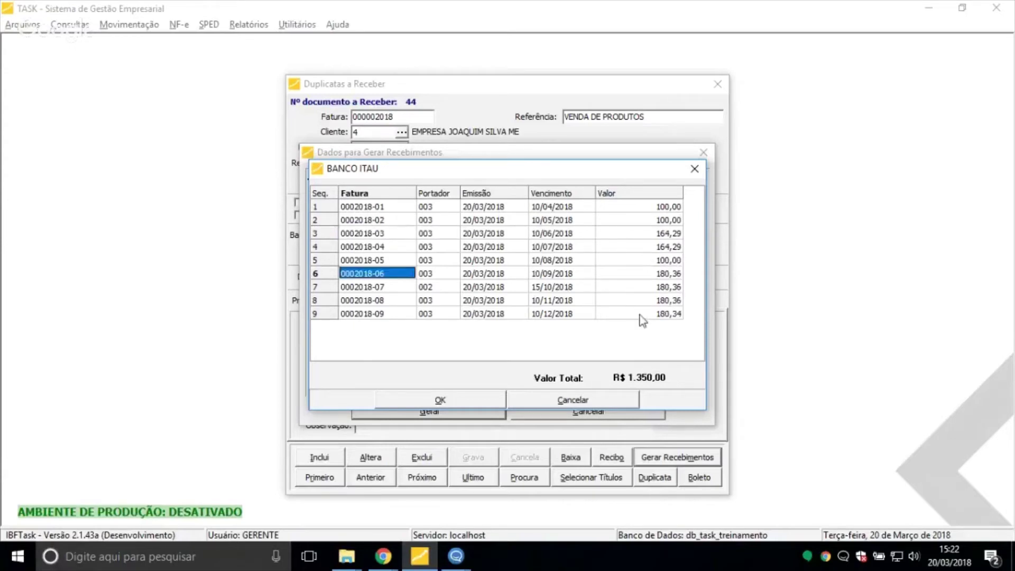
pyautogui.click(645, 300)
pyautogui.write('100')
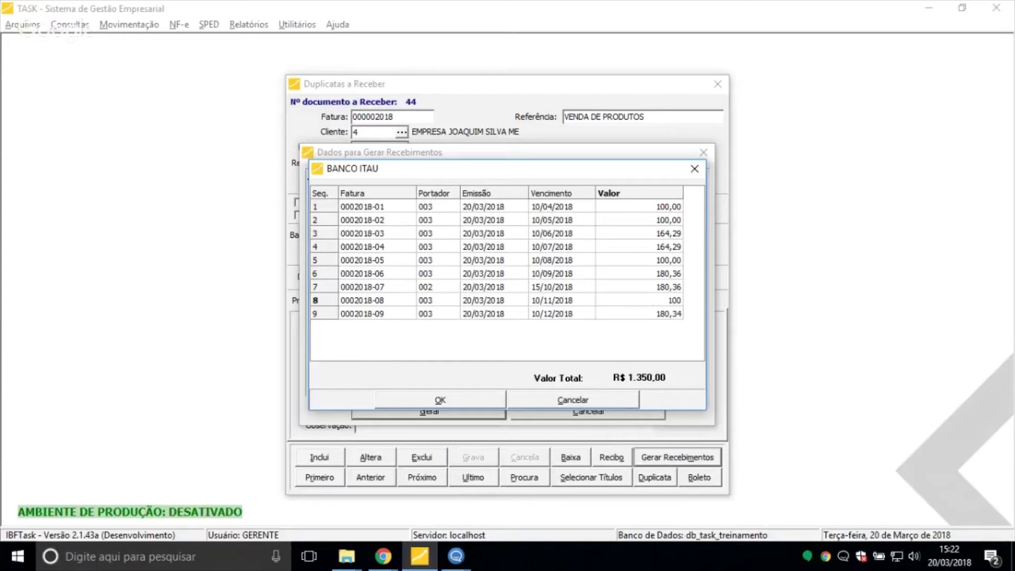
pyautogui.press('Return')
pyautogui.click(660, 315)
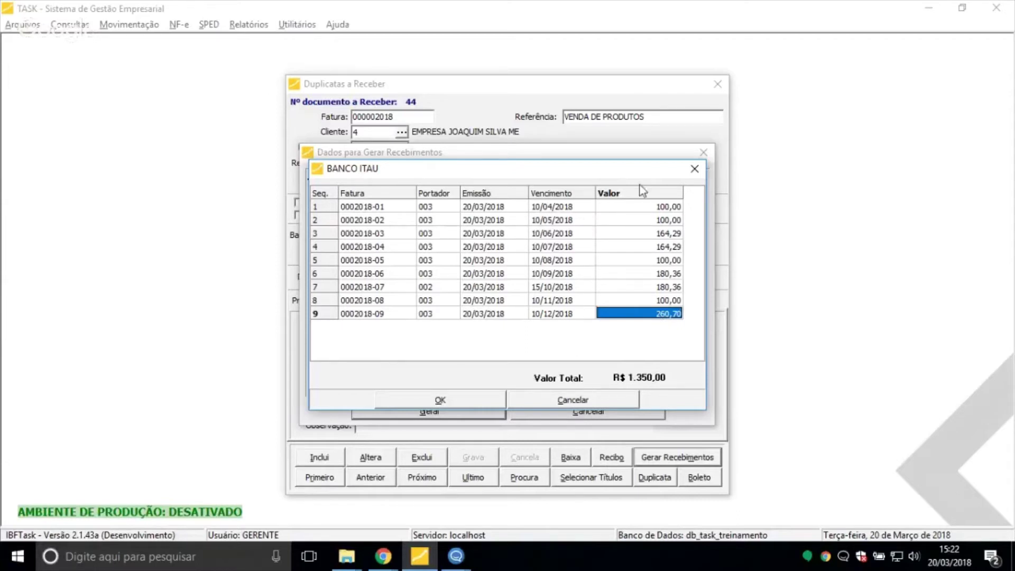
pyautogui.doubleClick(659, 221)
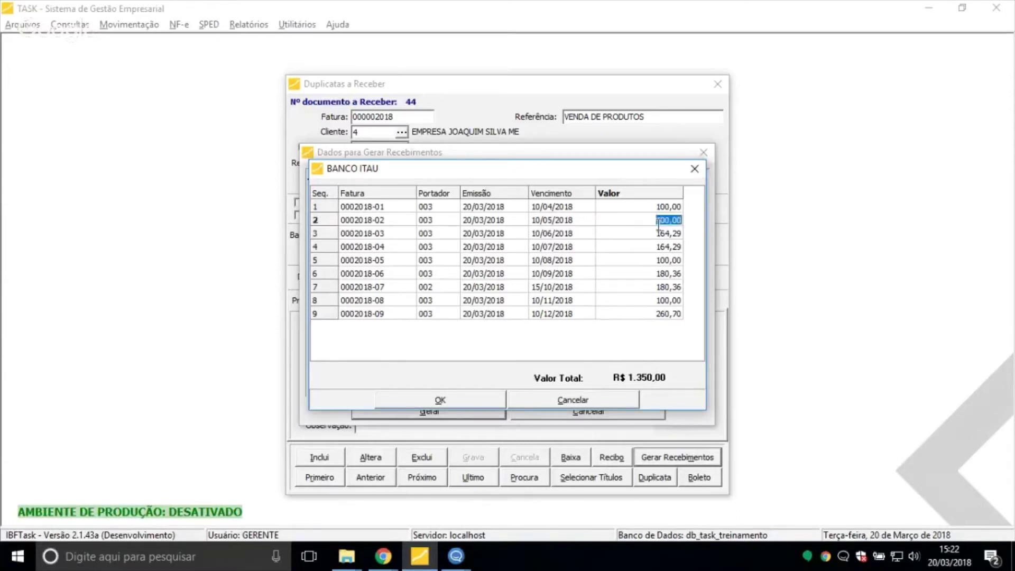
pyautogui.click(693, 170)
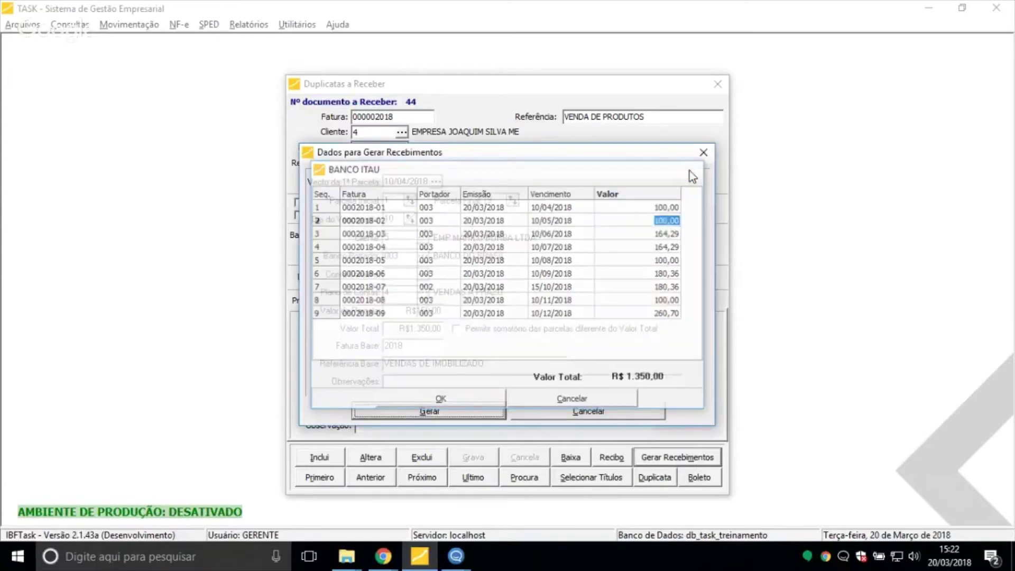
# Allow the instalment sum to differ from the total value and generate the list of instalments again
pyautogui.click(402, 330)
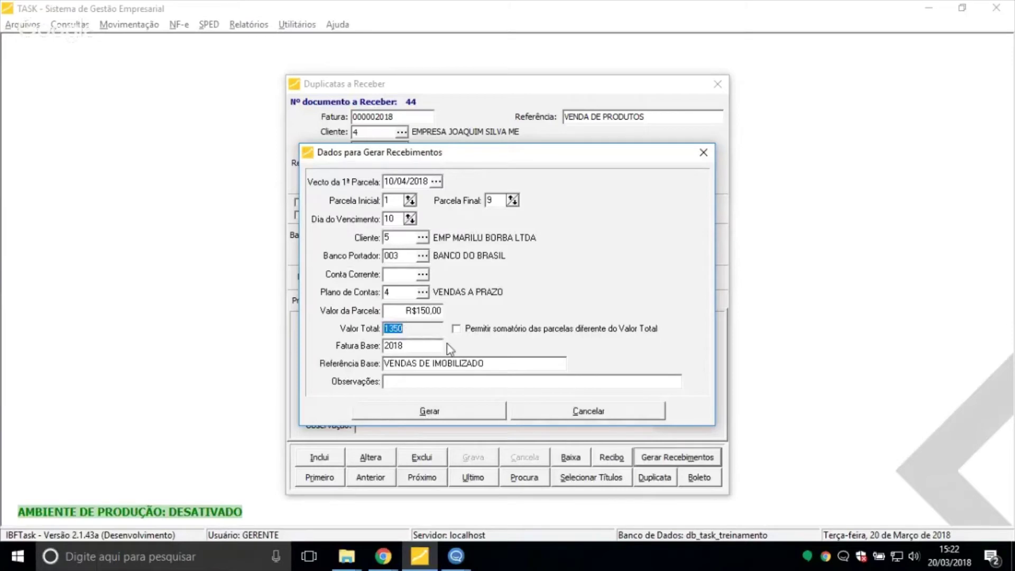
pyautogui.press('Tab')
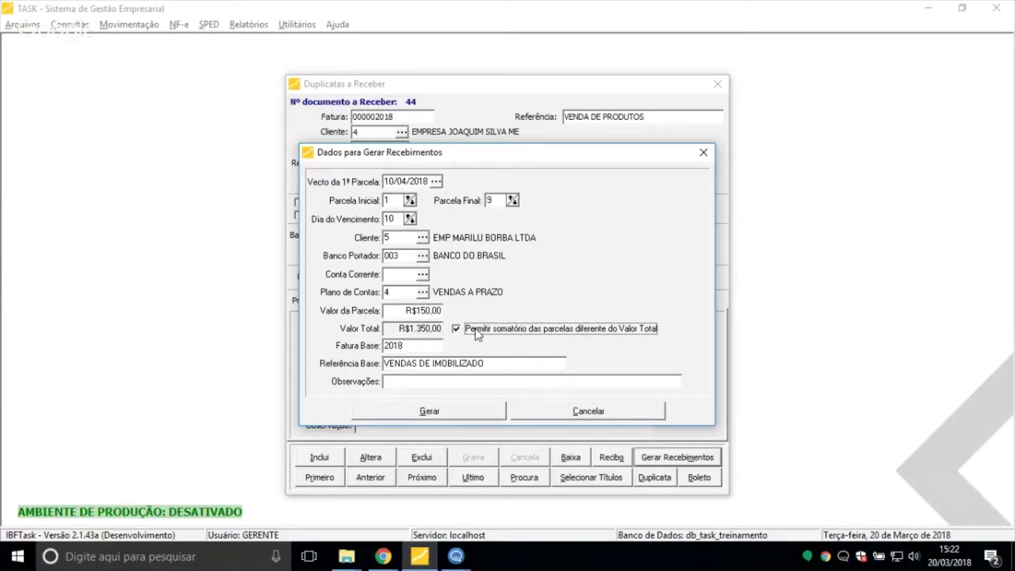
pyautogui.click(408, 417)
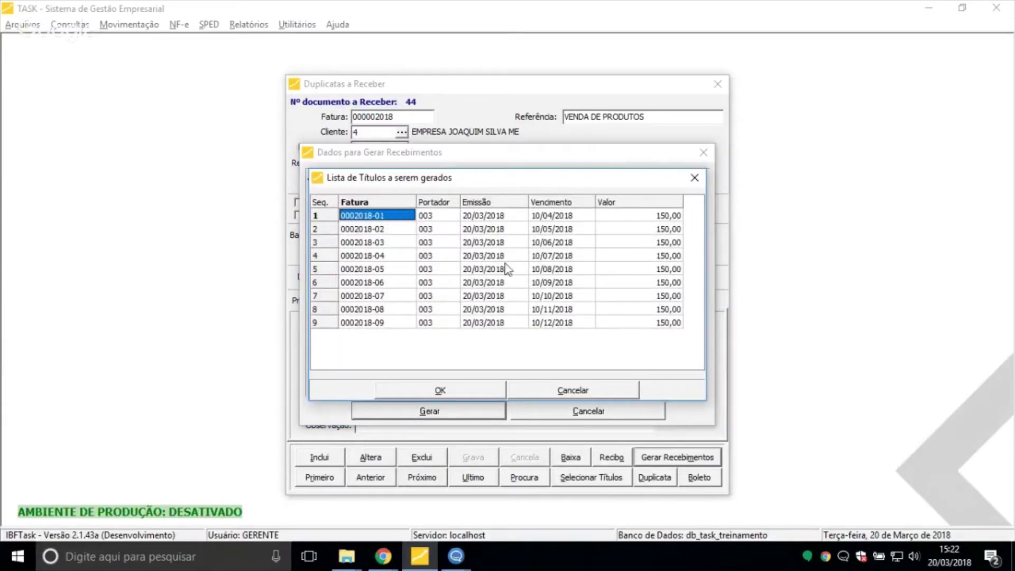
pyautogui.click(434, 308)
# Set the values of instalments 0002018-01 and 0002018-08 to 100,00 each and confirm generating the series
pyautogui.click(610, 216)
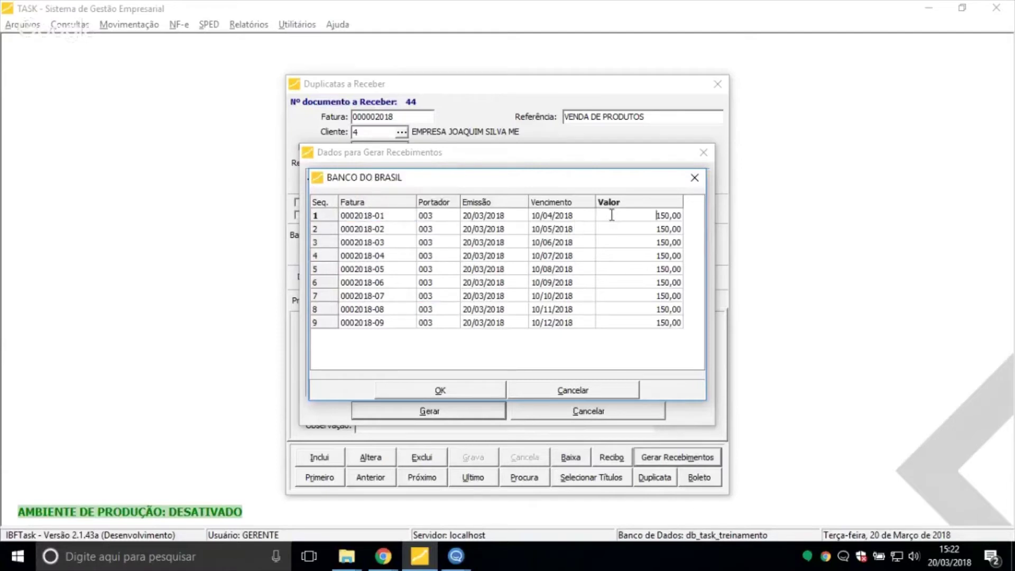
pyautogui.click(610, 216)
pyautogui.write('100')
pyautogui.press('Return')
pyautogui.press('Up')
pyautogui.click(612, 219)
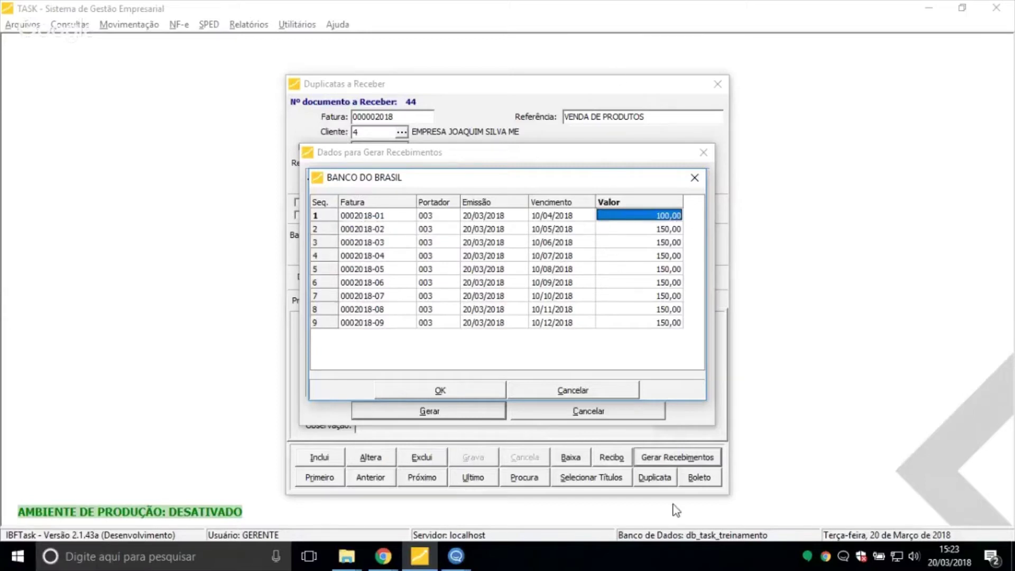
pyautogui.click(627, 309)
pyautogui.click(627, 309)
pyautogui.write('100')
pyautogui.press('Return')
pyautogui.click(634, 244)
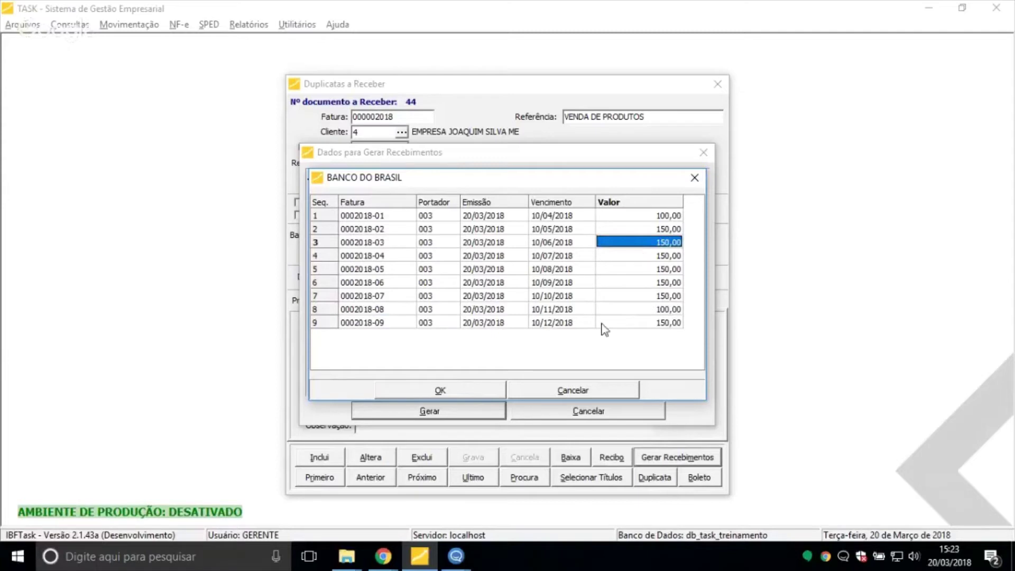
pyautogui.click(470, 392)
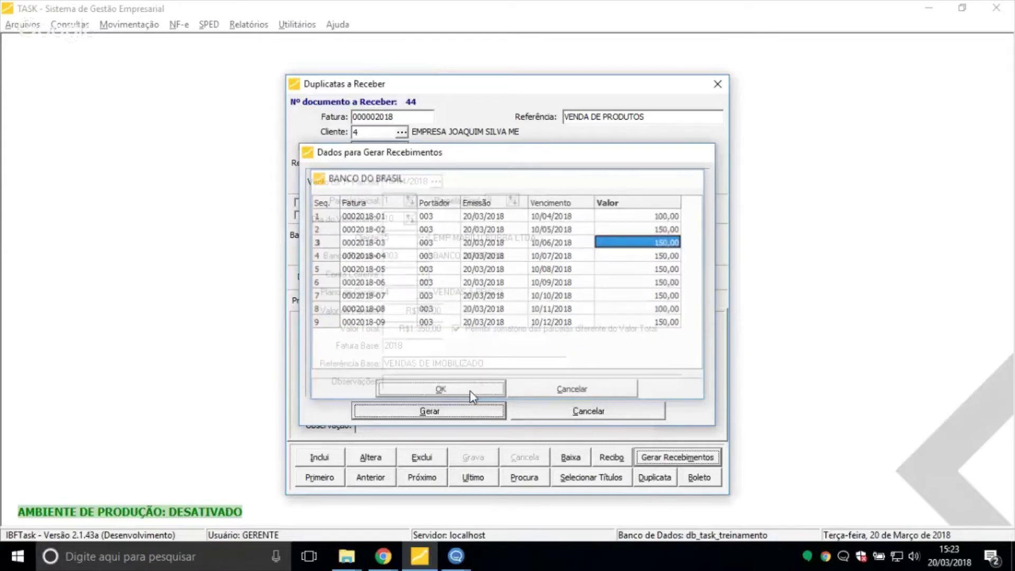
# Go from the last generated duplicata back to instalment 0002018-01 and examine its invoice number
pyautogui.click(471, 475)
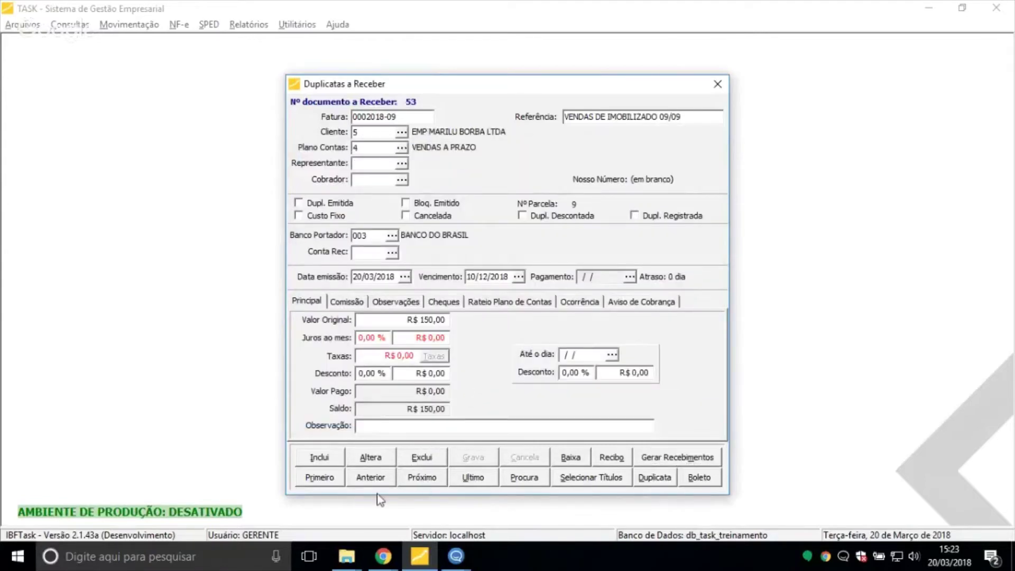
pyautogui.click(371, 479)
pyautogui.click(371, 478)
pyautogui.click(372, 478)
pyautogui.click(371, 478)
pyautogui.click(372, 477)
pyautogui.click(385, 117)
pyautogui.doubleClick(385, 117)
pyautogui.click(387, 117)
pyautogui.doubleClick(392, 117)
# Examine the instalment numbering in the references of duplicatas 0002018-01 to 0002018-03 and return to the last record
pyautogui.moveTo(566, 117)
pyautogui.mouseDown()
pyautogui.moveTo(682, 117)
pyautogui.moveTo(539, 112)
pyautogui.moveTo(560, 119)
pyautogui.mouseUp()
pyautogui.click(664, 117)
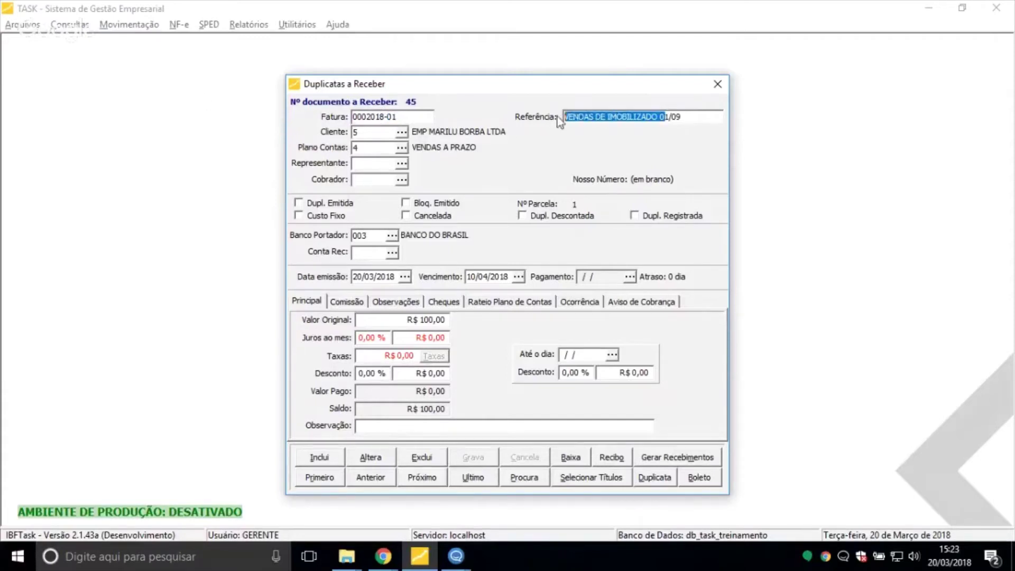
pyautogui.click(671, 113)
pyautogui.moveTo(682, 117)
pyautogui.mouseDown()
pyautogui.moveTo(658, 117)
pyautogui.moveTo(690, 115)
pyautogui.moveTo(668, 120)
pyautogui.mouseUp()
pyautogui.click(665, 118)
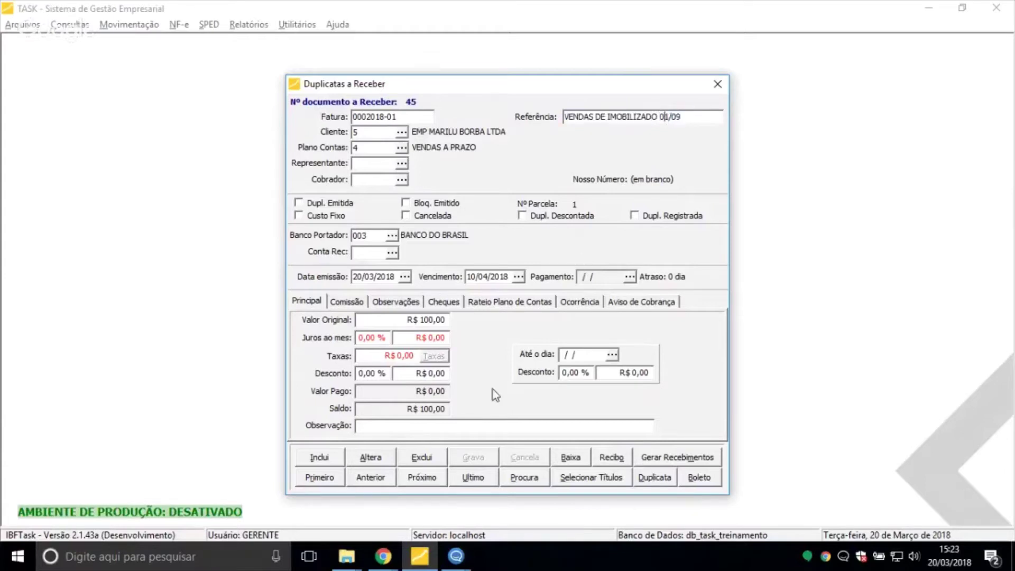
pyautogui.click(421, 478)
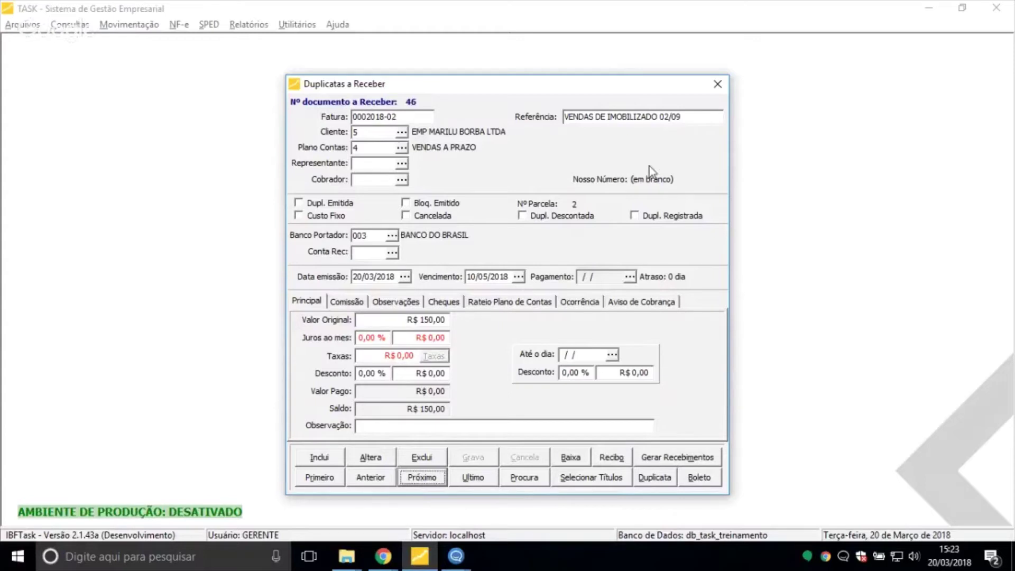
pyautogui.moveTo(664, 117); pyautogui.dragTo(673, 117)
pyautogui.click(422, 477)
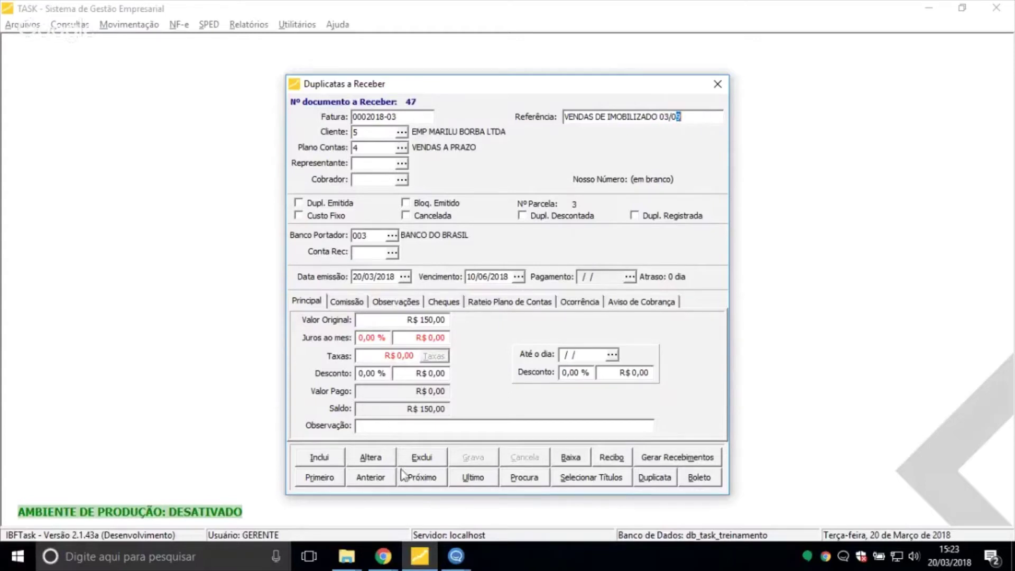
pyautogui.click(472, 477)
pyautogui.click(703, 457)
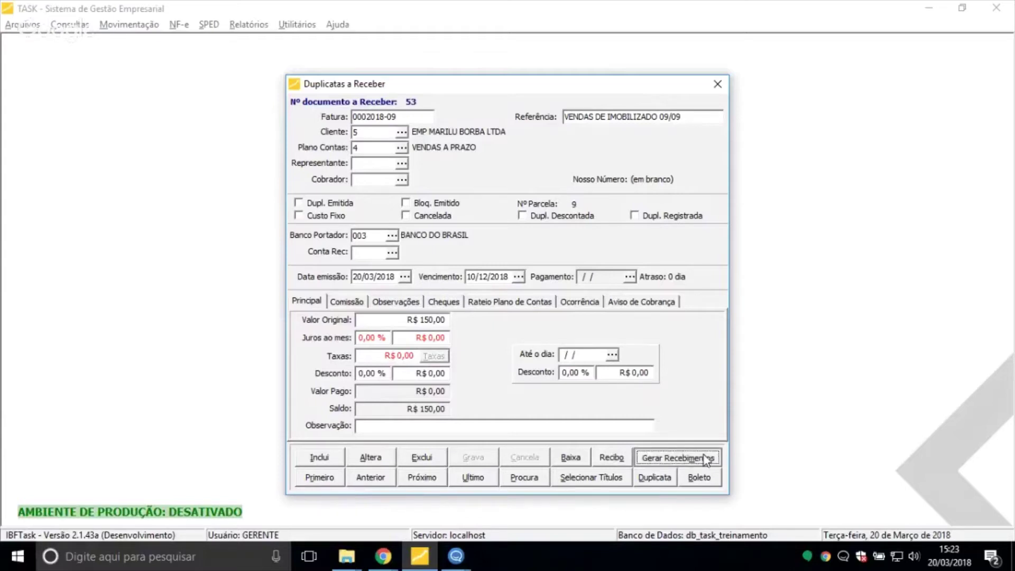
pyautogui.press('Escape')
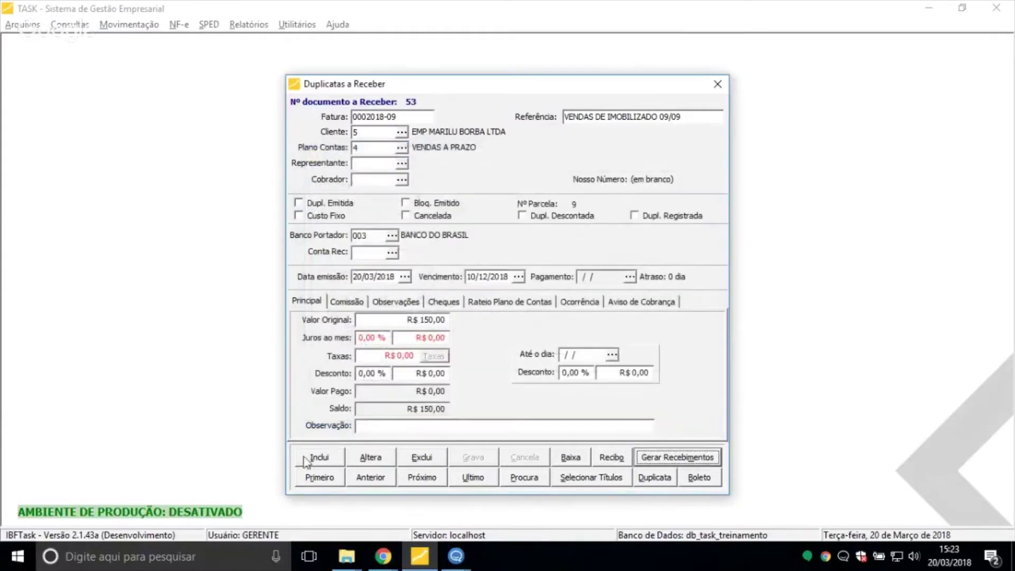
pyautogui.click(307, 457)
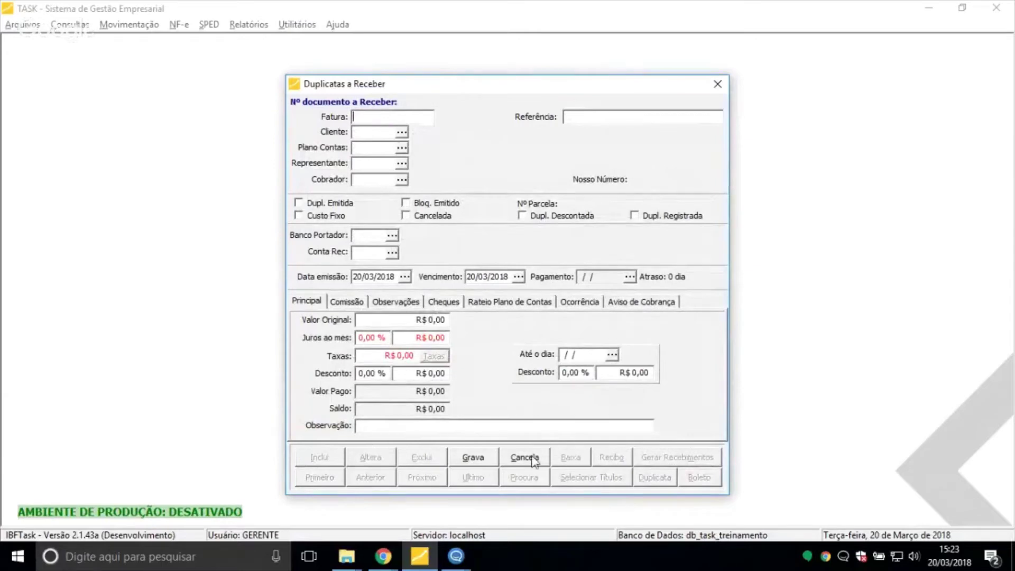
pyautogui.click(533, 458)
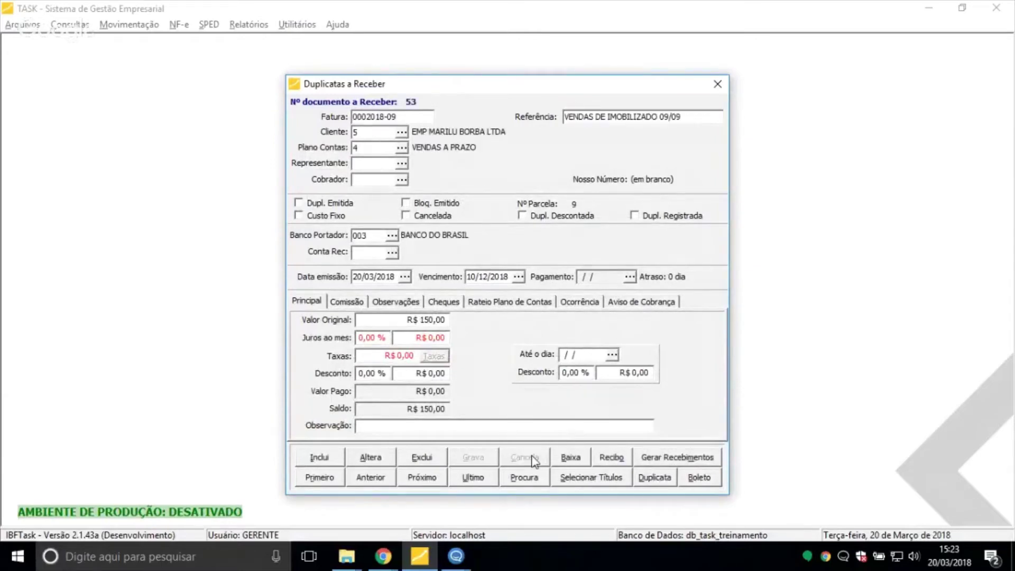
# Open the settlement of duplicata 0002018-01 and set its payment date to 20/03/2018
pyautogui.click(383, 479)
pyautogui.click(382, 478)
pyautogui.click(383, 478)
pyautogui.click(383, 478)
pyautogui.click(383, 478)
pyautogui.click(382, 477)
pyautogui.click(383, 478)
pyautogui.click(382, 477)
pyautogui.click(383, 478)
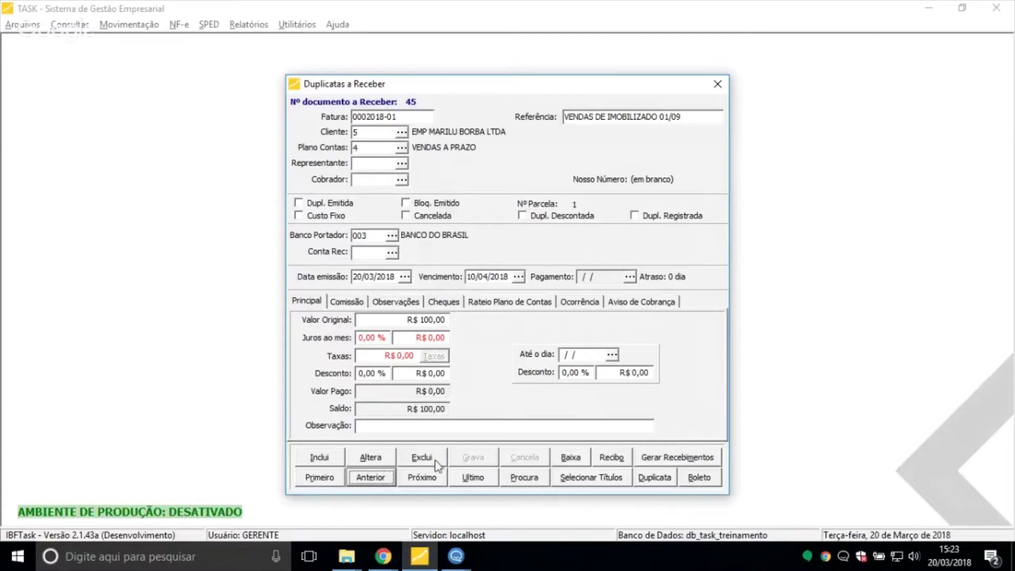
pyautogui.click(559, 456)
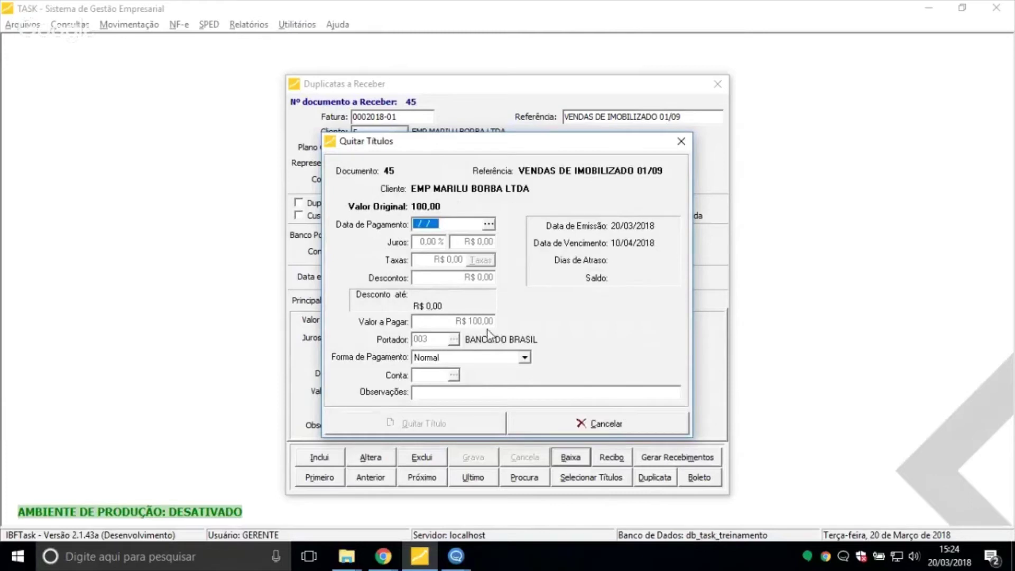
pyautogui.click(488, 224)
pyautogui.doubleClick(475, 311)
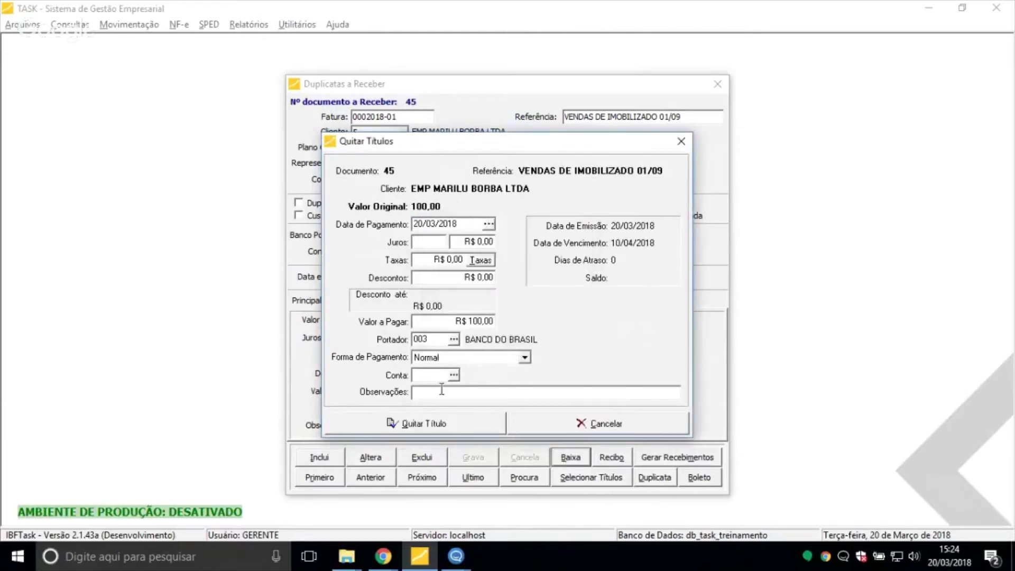
pyautogui.press('Tab')
# Choose account 003, BANCO DO BRASIL, for the payment and settle duplicata 0002018-01
pyautogui.click(453, 374)
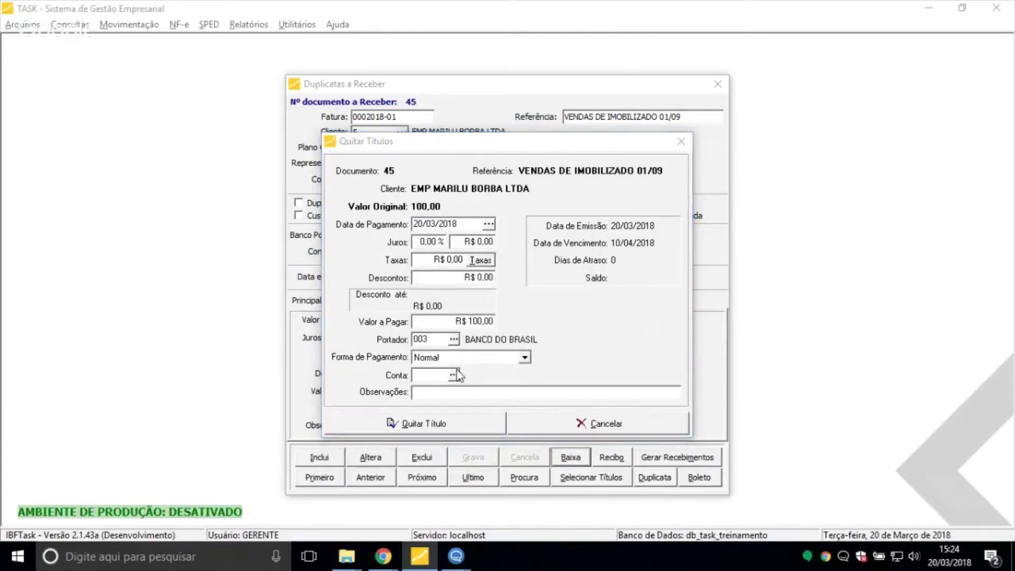
pyautogui.click(392, 187)
pyautogui.doubleClick(392, 188)
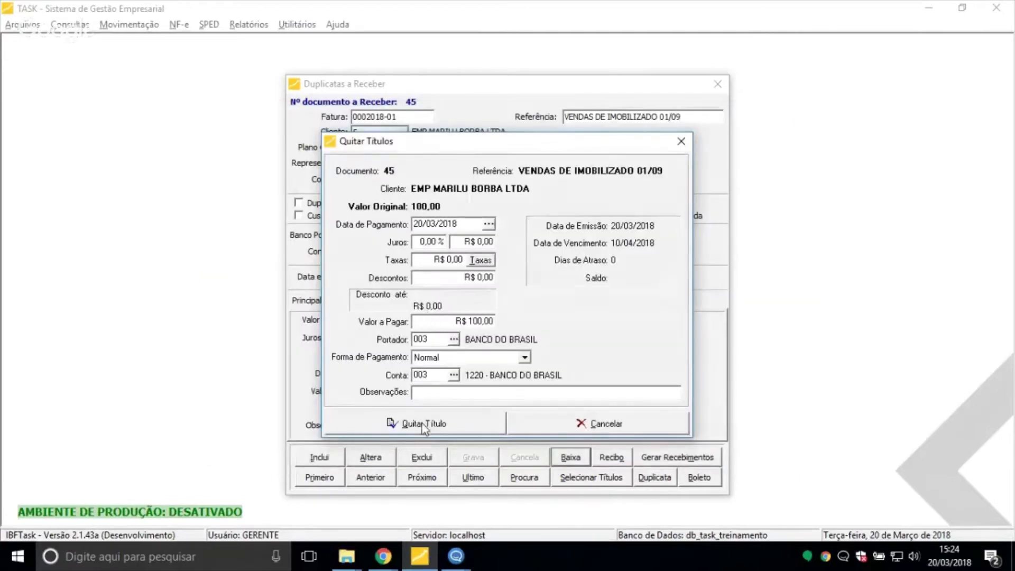
pyautogui.click(424, 424)
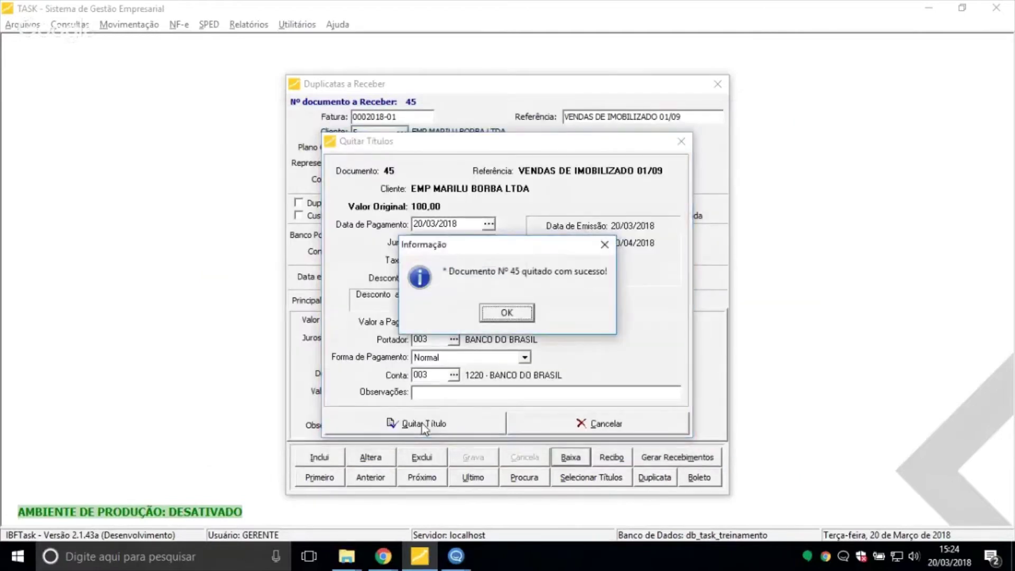
pyautogui.click(504, 315)
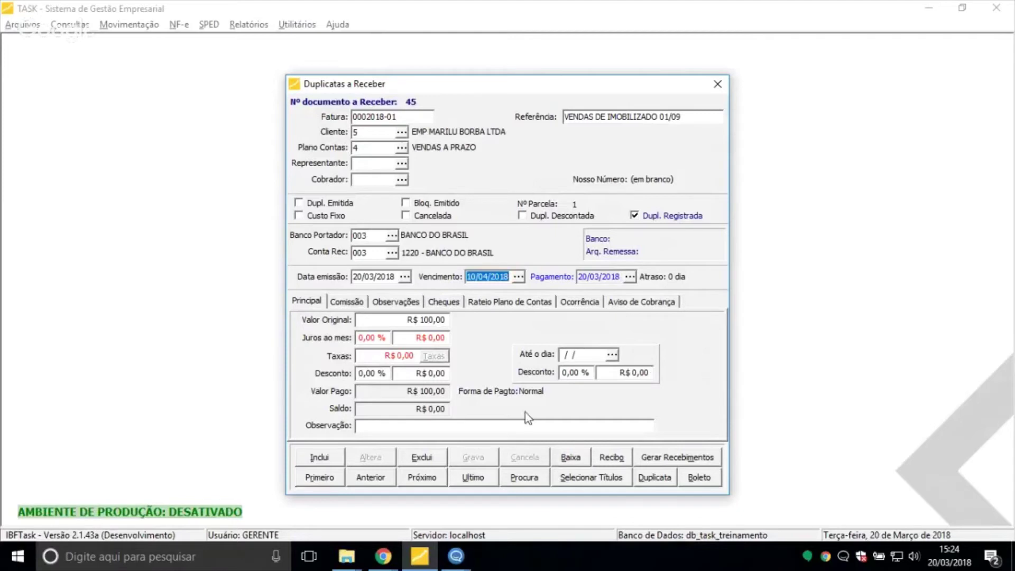
# Set the monthly interest of duplicata 0002018-02 to 15 % and save the record
pyautogui.click(430, 474)
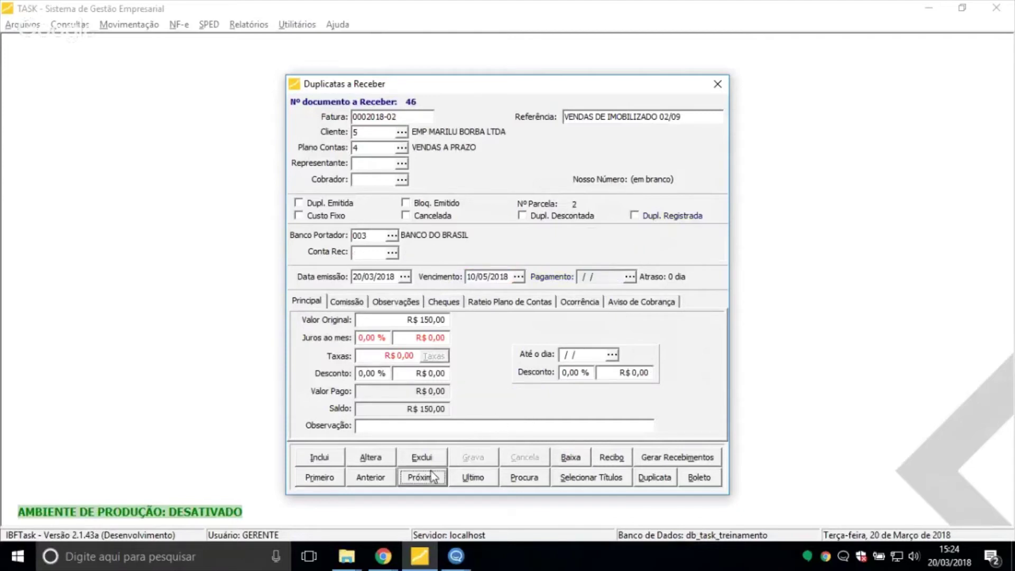
pyautogui.click(373, 453)
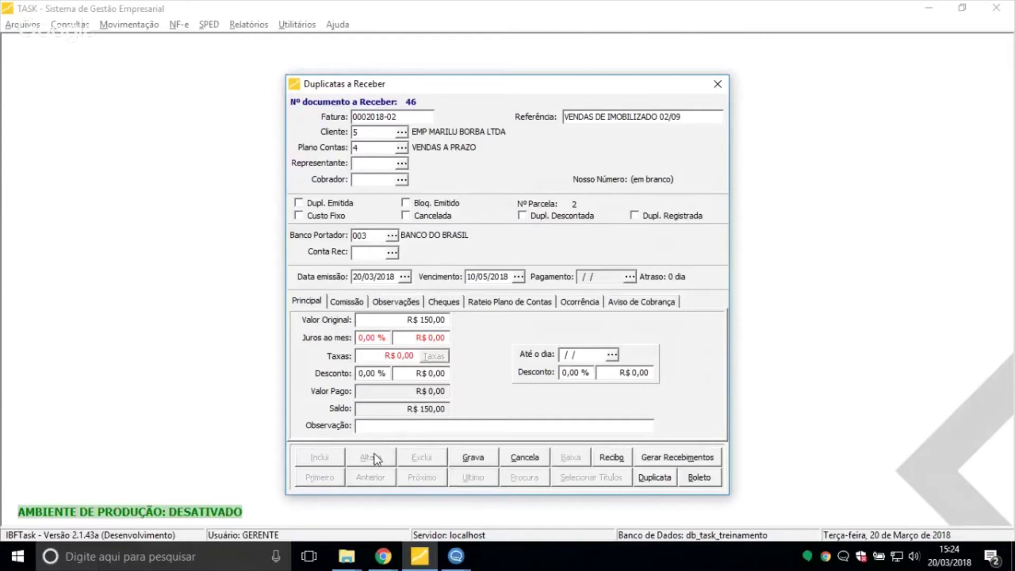
pyautogui.click(364, 337)
pyautogui.press('BackSpace')
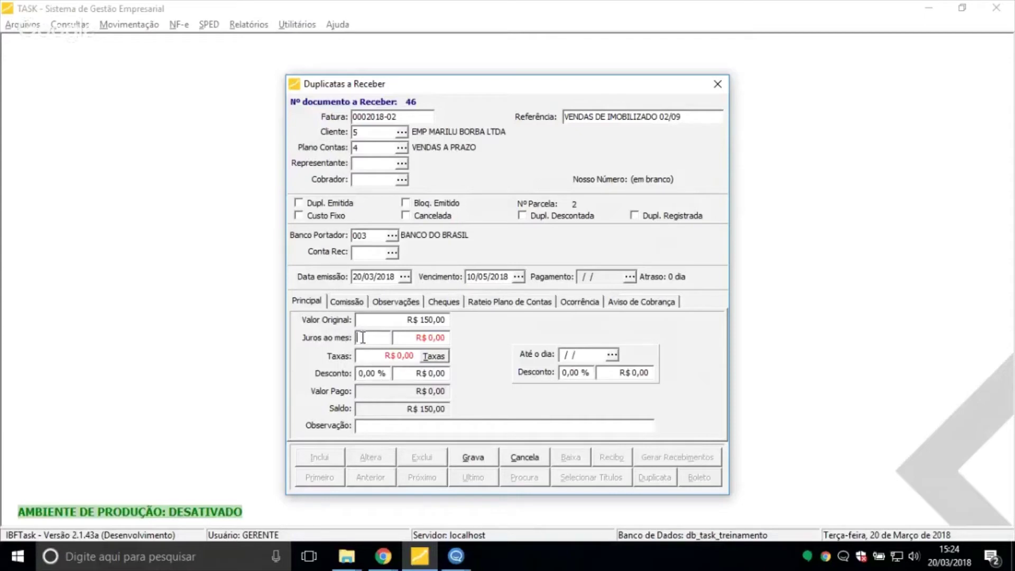
pyautogui.write('15')
pyautogui.press('Tab')
pyautogui.click(494, 463)
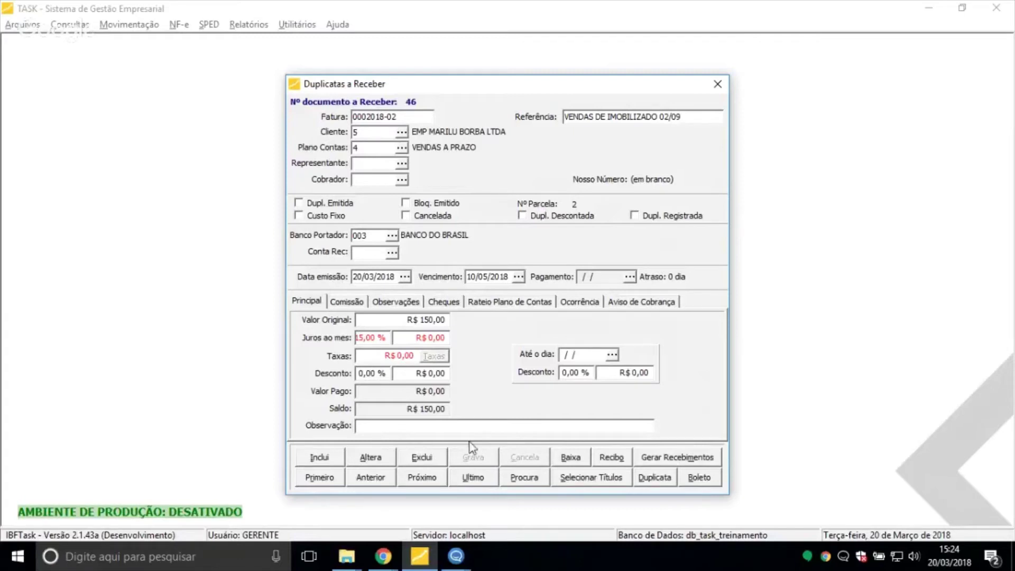
# Open the settlement of duplicata 0002018-02 and set its payment date to 15/05/2018
pyautogui.click(481, 277)
pyautogui.click(571, 461)
pyautogui.moveTo(442, 136); pyautogui.dragTo(645, 140)
pyautogui.write('15/05/2018')
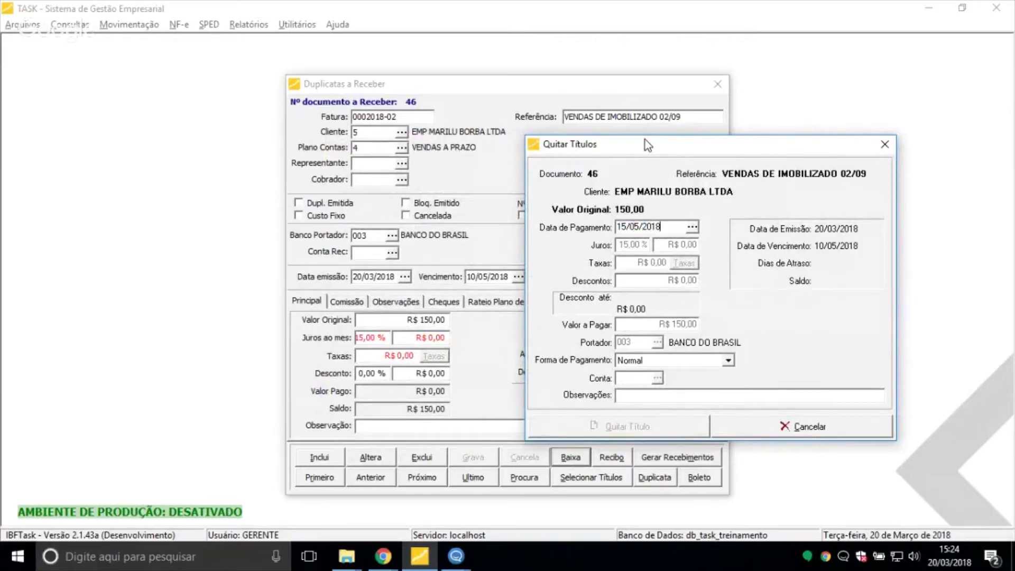
pyautogui.press('Tab')
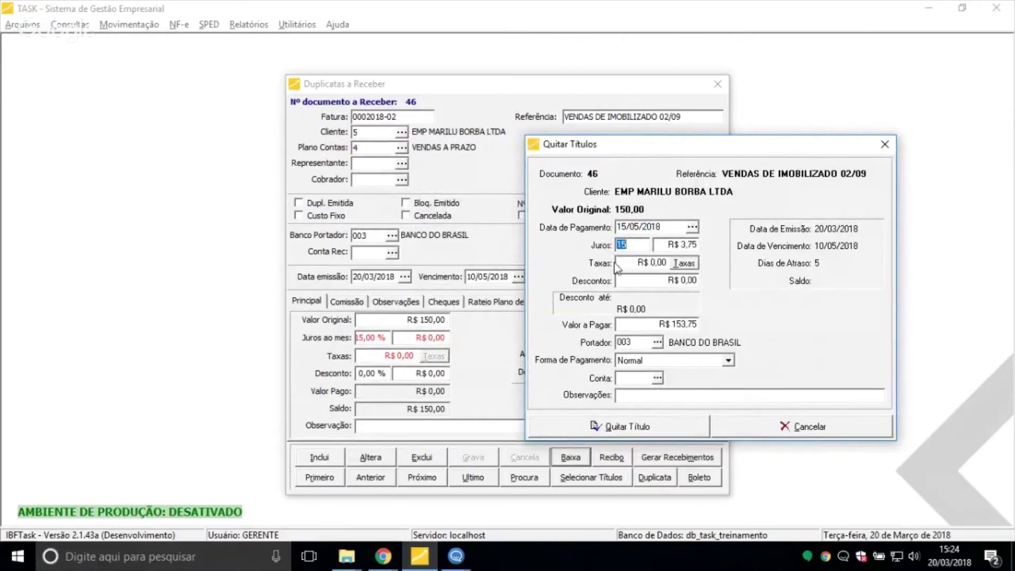
pyautogui.click(647, 324)
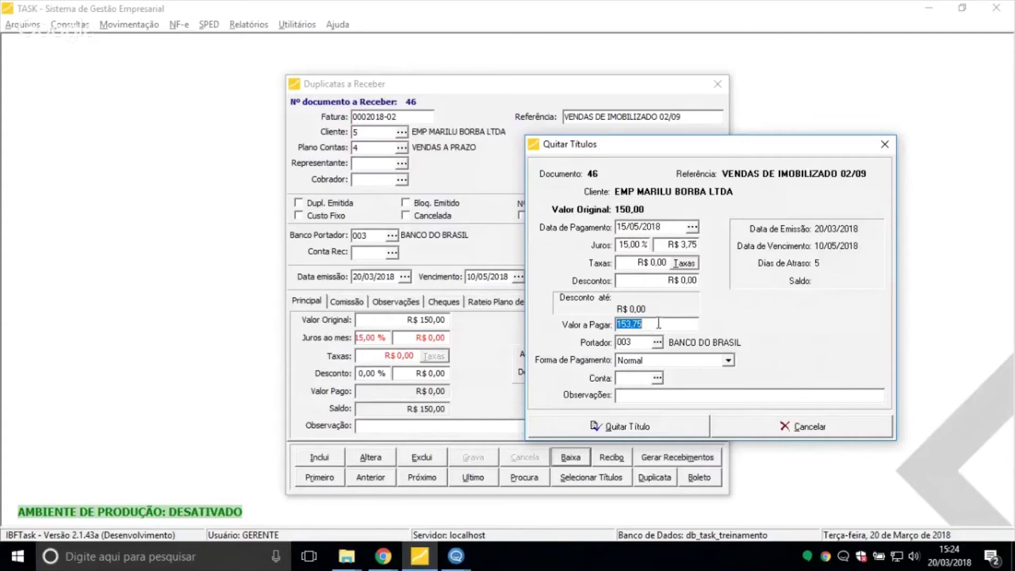
# Choose account 003, BANCO DO BRASIL, for the payment and settle duplicata 0002018-02
pyautogui.click(656, 377)
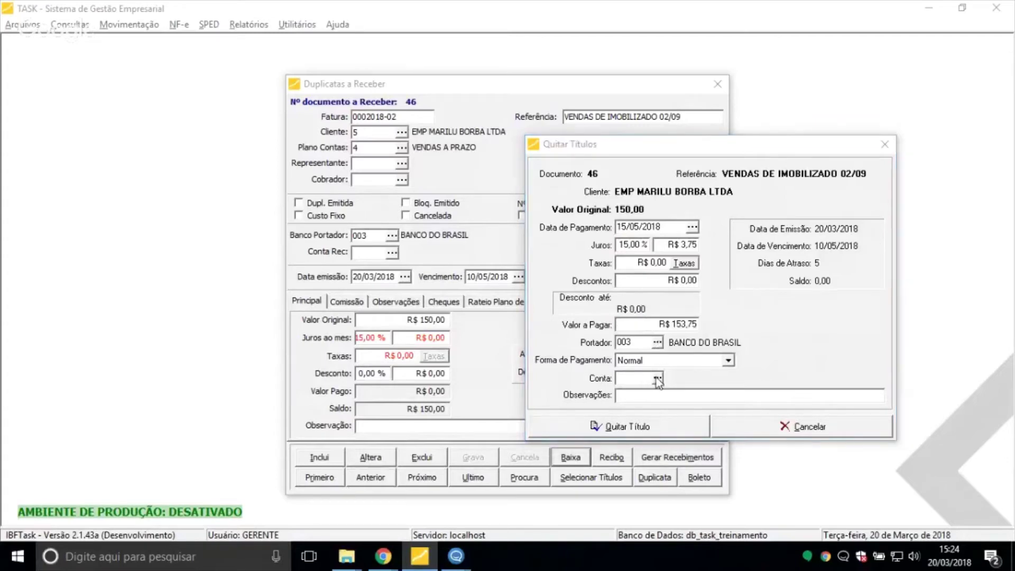
pyautogui.doubleClick(386, 186)
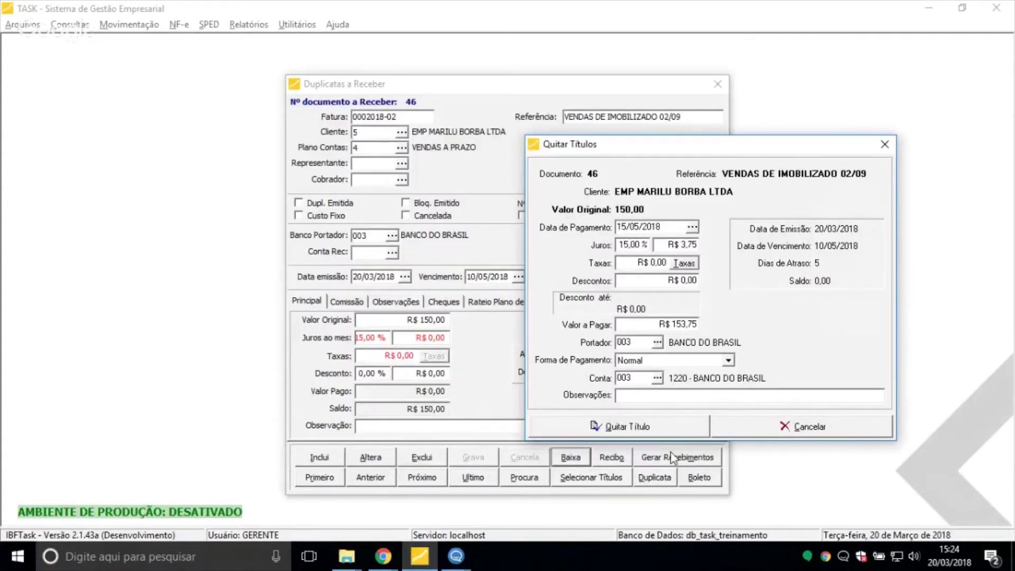
pyautogui.click(669, 436)
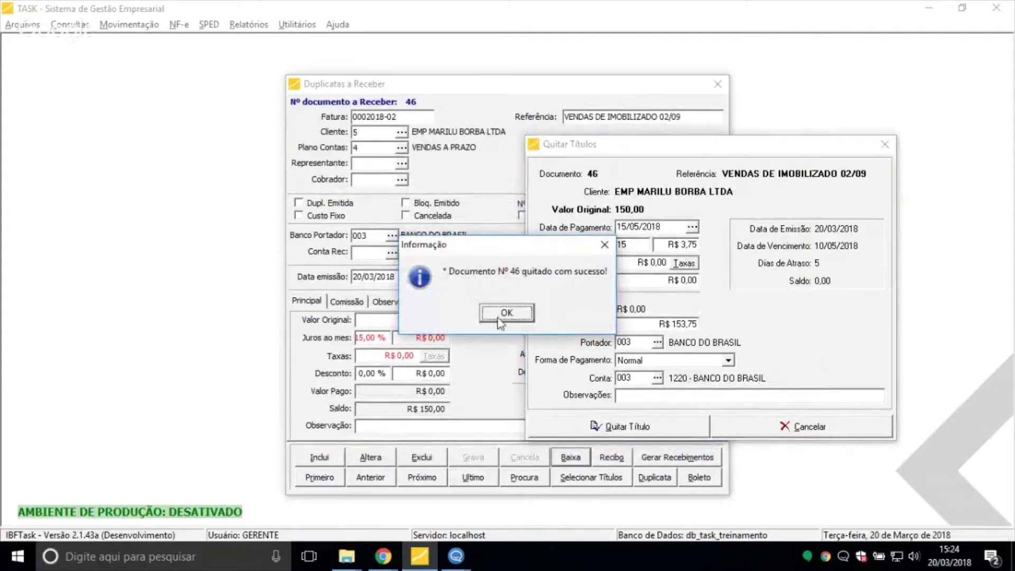
pyautogui.click(513, 257)
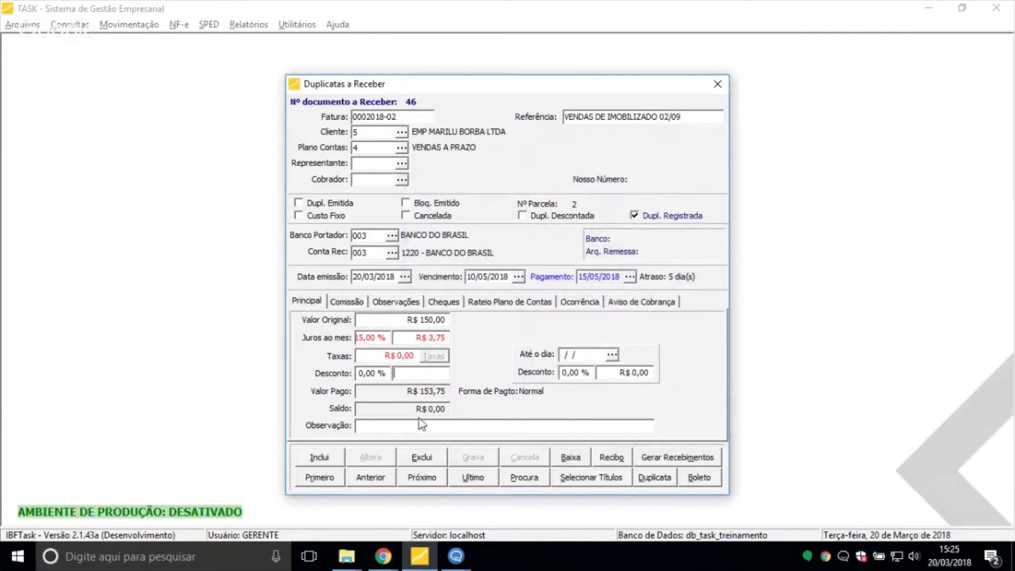
# Move on to duplicata 0002018-03 and open the record for editing
pyautogui.click(402, 320)
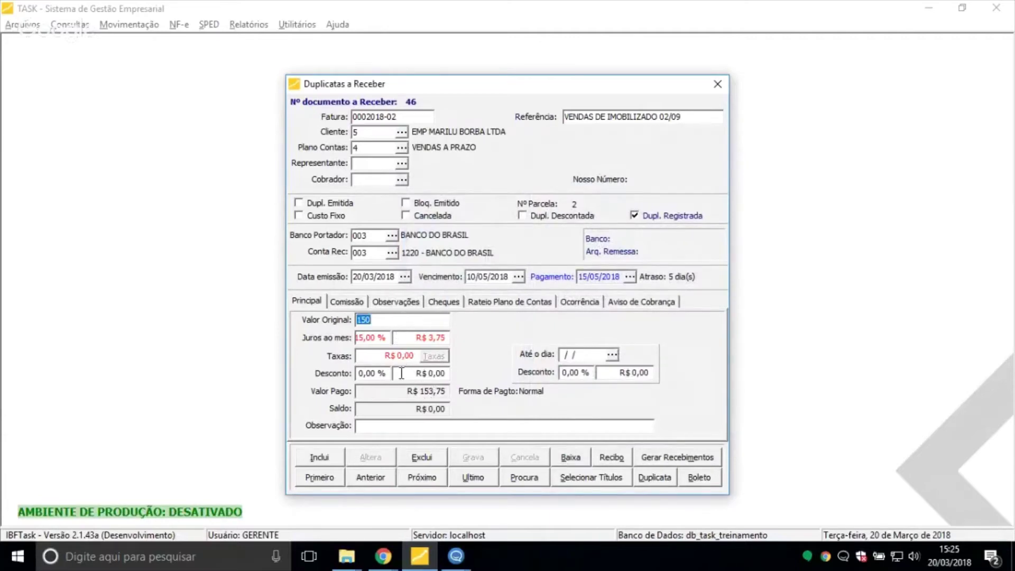
pyautogui.press('Tab')
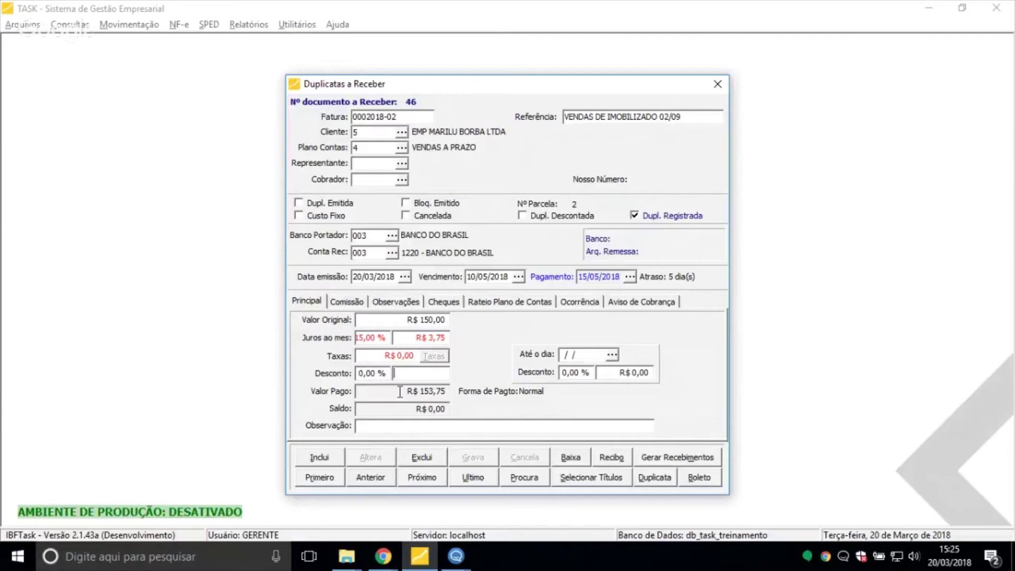
pyautogui.click(426, 477)
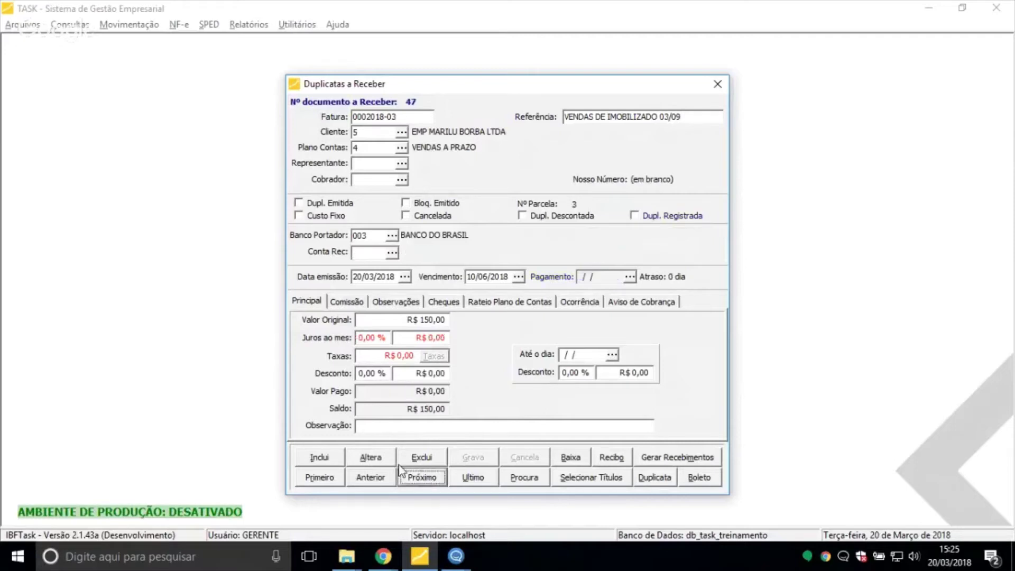
pyautogui.click(371, 463)
pyautogui.click(382, 374)
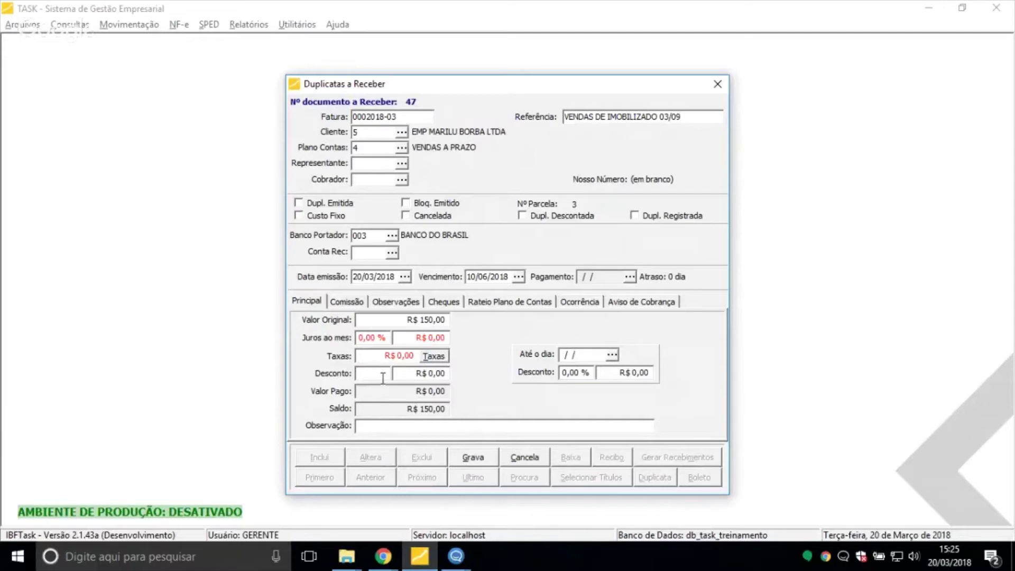
pyautogui.write('15')
pyautogui.click(355, 373)
pyautogui.press('Delete')
pyautogui.press('Tab')
# Give duplicata 0002018-03 a 10 % discount valid until 30/03/2018 and save the record
pyautogui.click(583, 354)
pyautogui.click(611, 354)
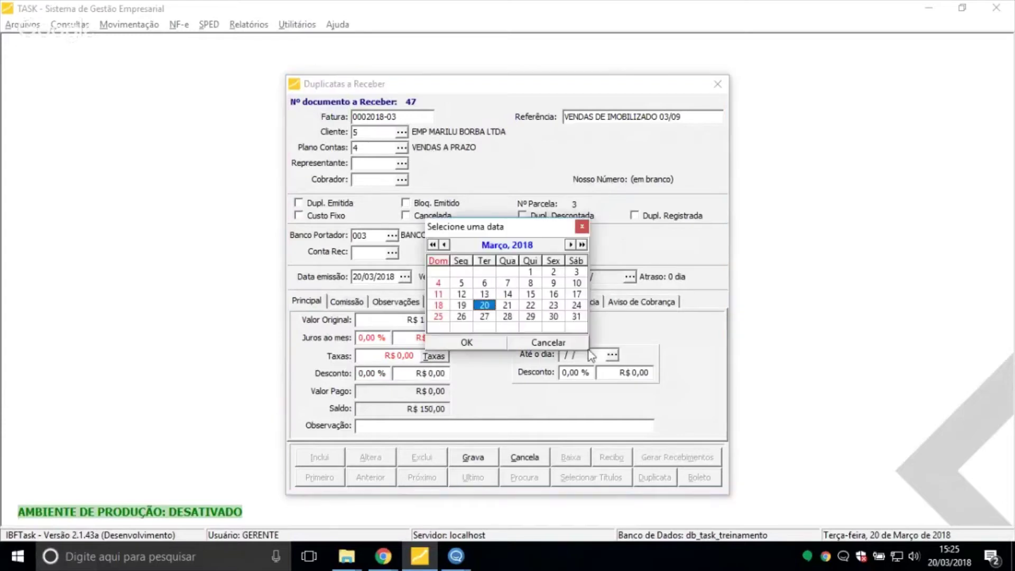
pyautogui.doubleClick(551, 317)
pyautogui.click(568, 373)
pyautogui.write('10')
pyautogui.press('Tab')
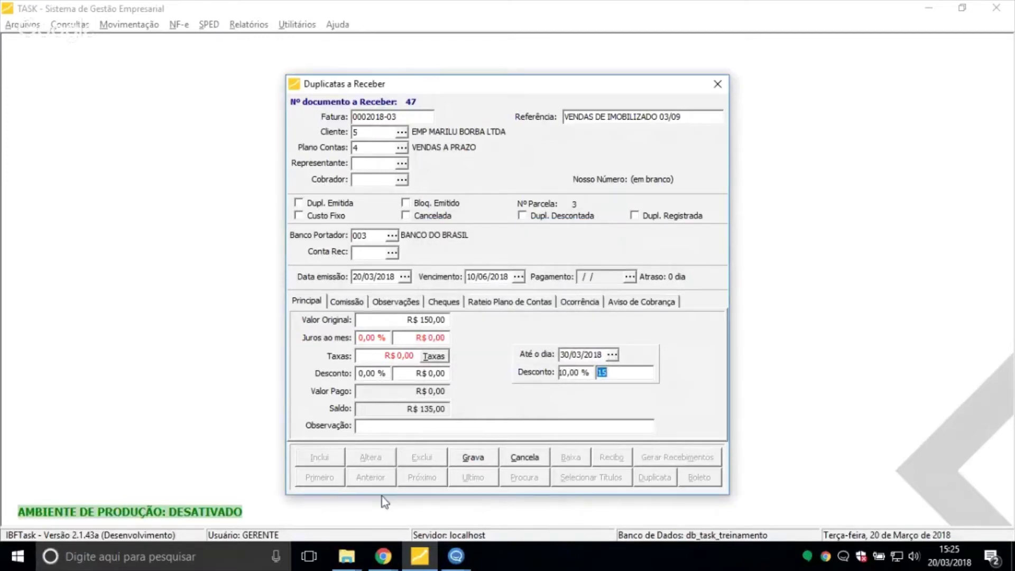
pyautogui.click(468, 459)
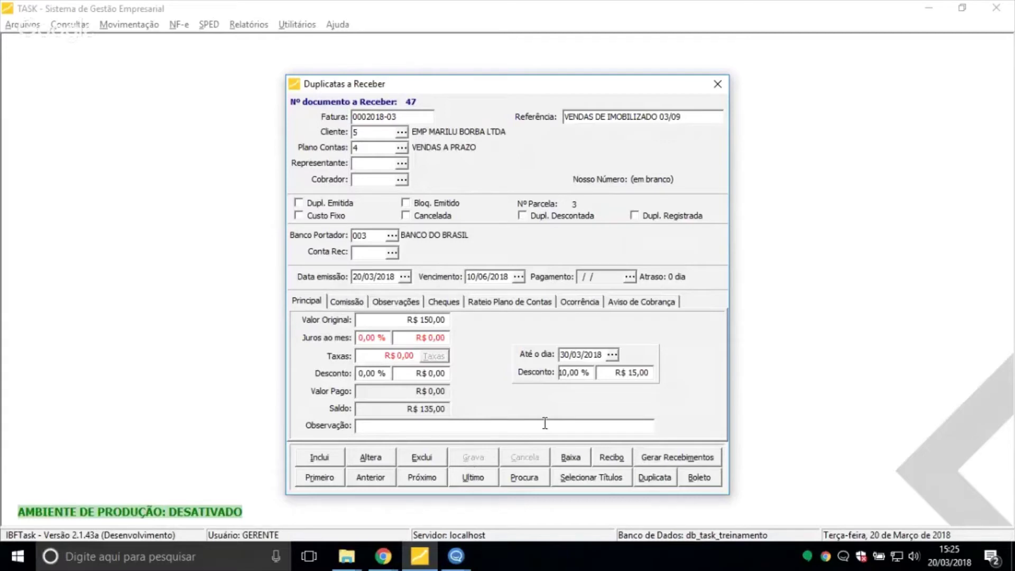
# Open the settlement of duplicata 0002018-03 and set its payment date to 30/03/2018
pyautogui.click(570, 457)
pyautogui.write('30032018')
pyautogui.press('Tab')
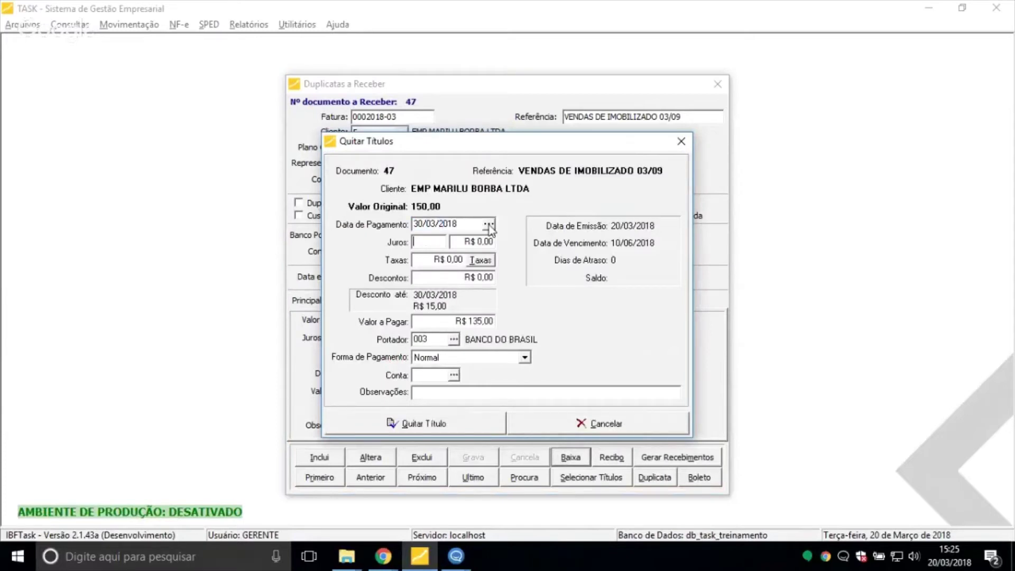
# Choose account 003, BANCO DO BRASIL, for the payment and settle duplicata 0002018-03
pyautogui.click(470, 322)
pyautogui.click(453, 375)
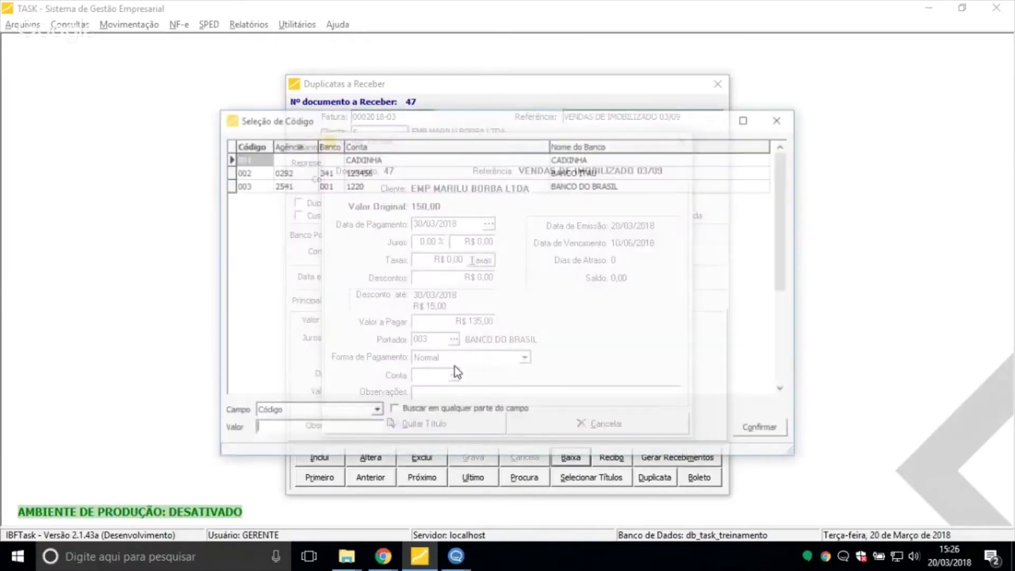
pyautogui.doubleClick(501, 194)
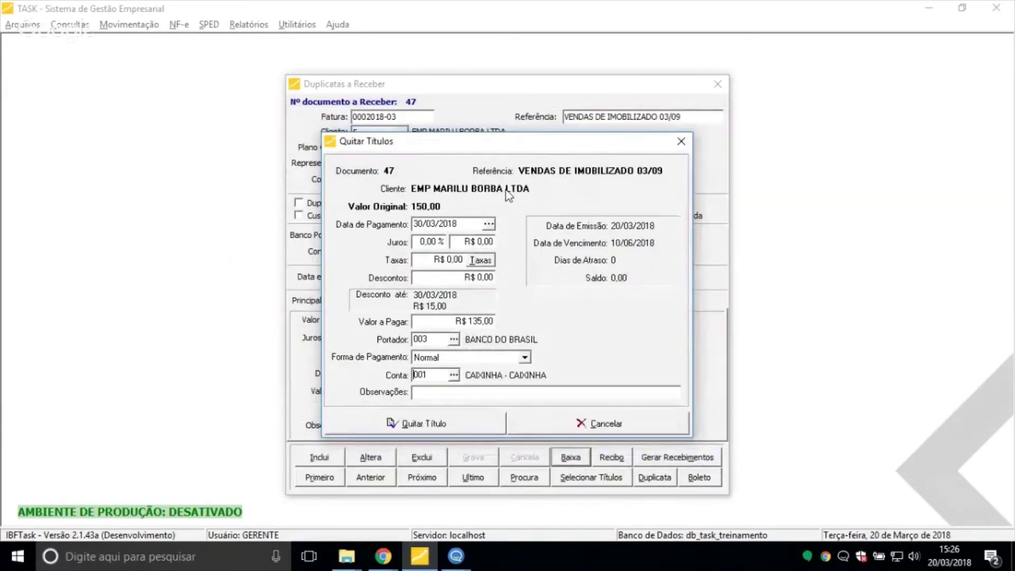
pyautogui.click(453, 375)
pyautogui.click(452, 186)
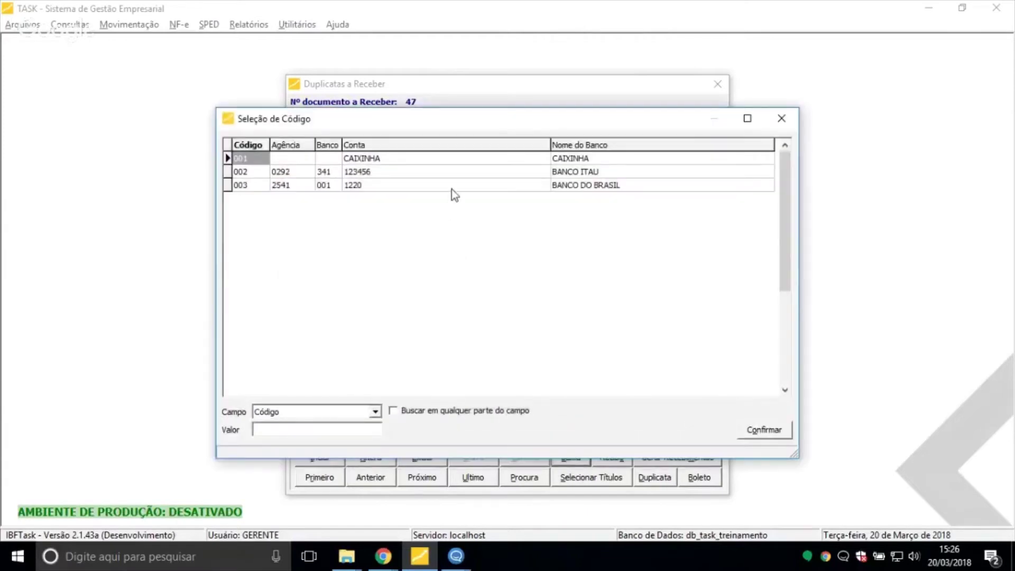
pyautogui.doubleClick(464, 188)
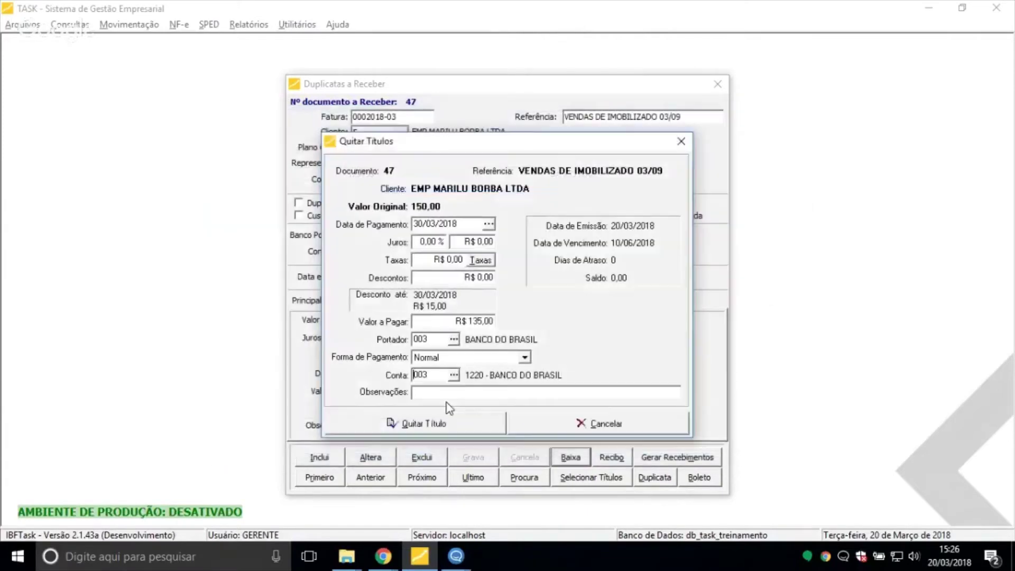
pyautogui.click(444, 425)
pyautogui.click(505, 312)
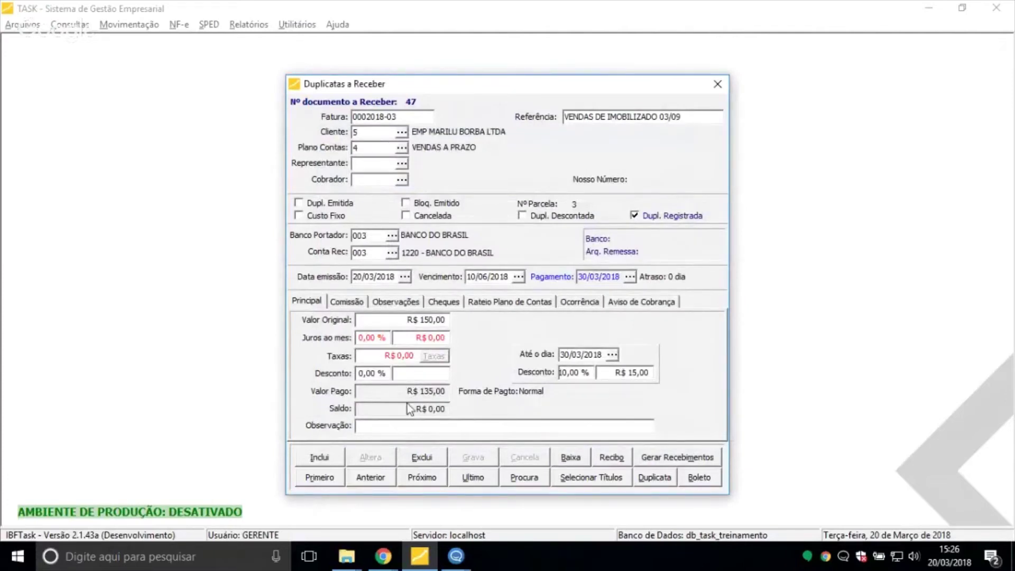
pyautogui.click(634, 374)
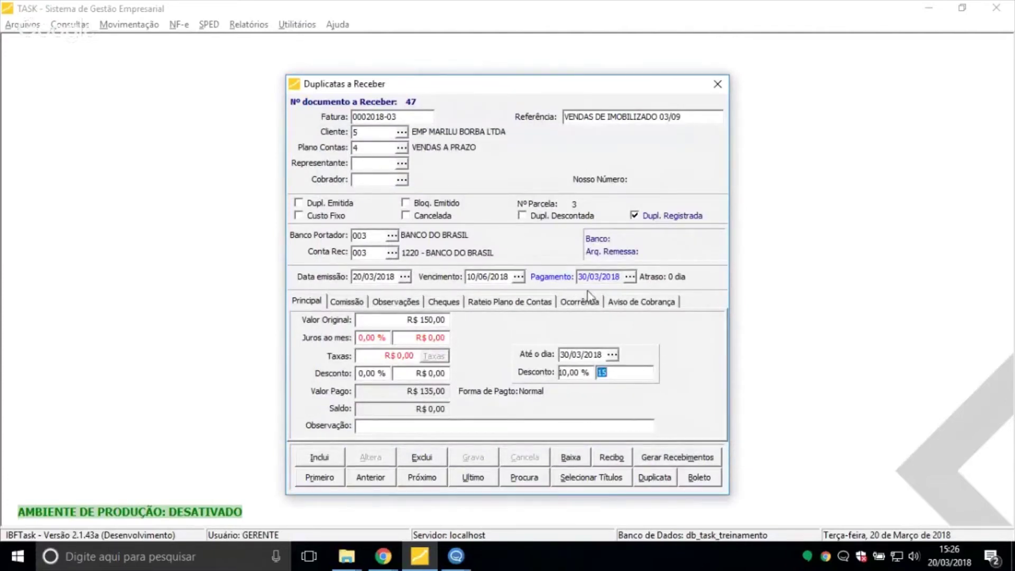
pyautogui.click(601, 275)
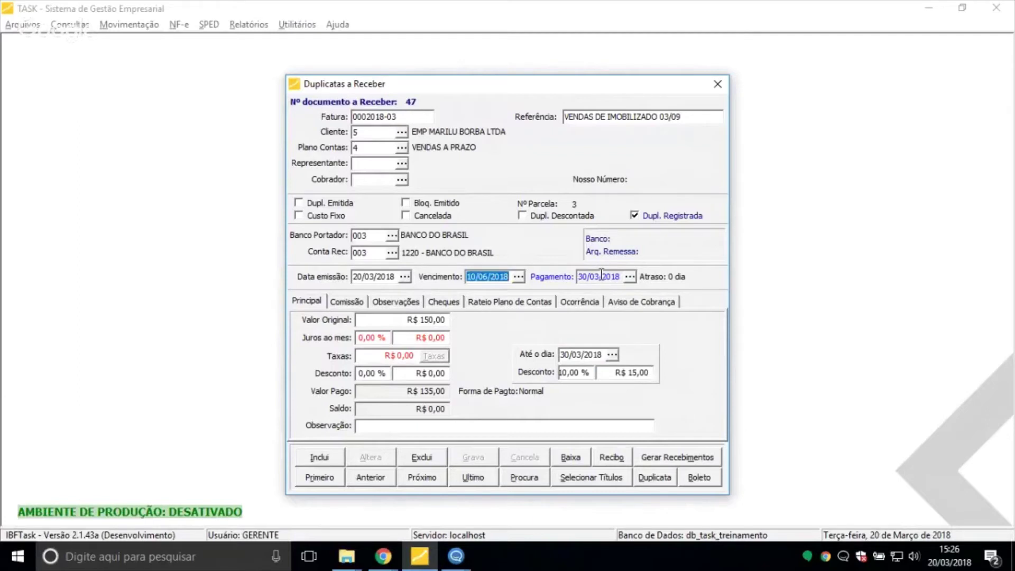
# Open the settlement of duplicata 0002018-04 and set its payment date to 20/03/2018
pyautogui.click(414, 479)
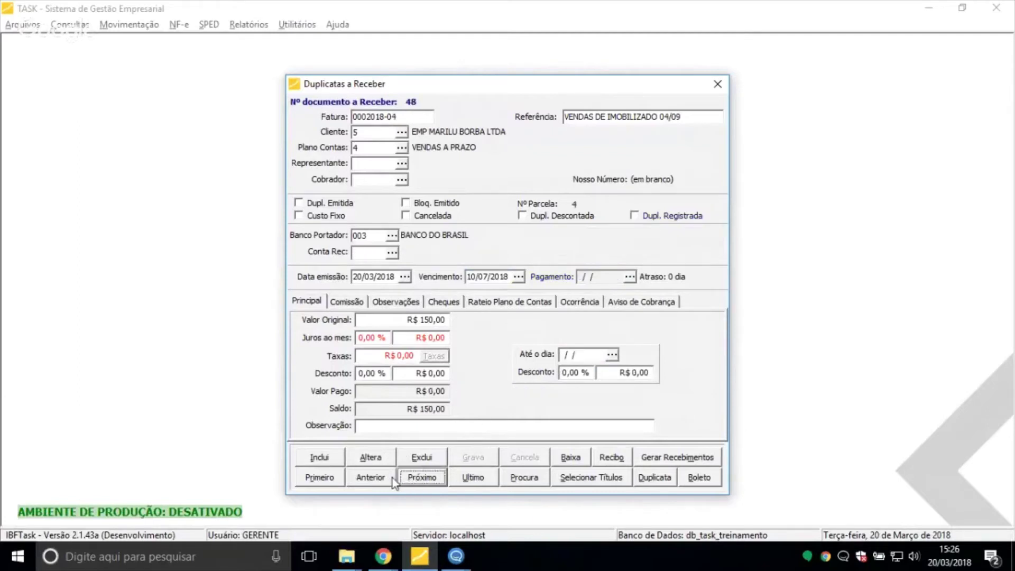
pyautogui.click(372, 459)
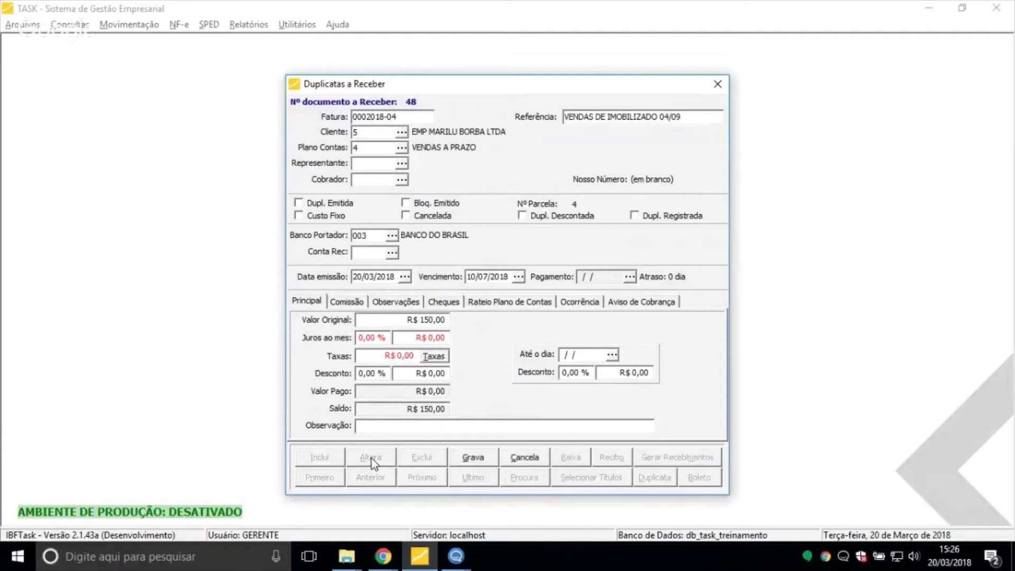
pyautogui.click(483, 457)
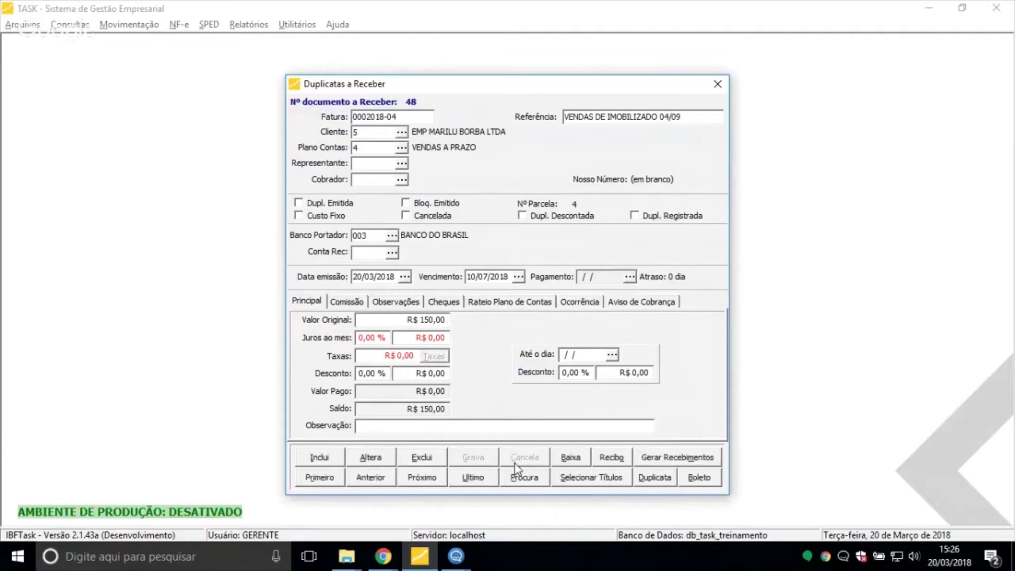
pyautogui.click(570, 458)
pyautogui.click(423, 320)
pyautogui.click(570, 457)
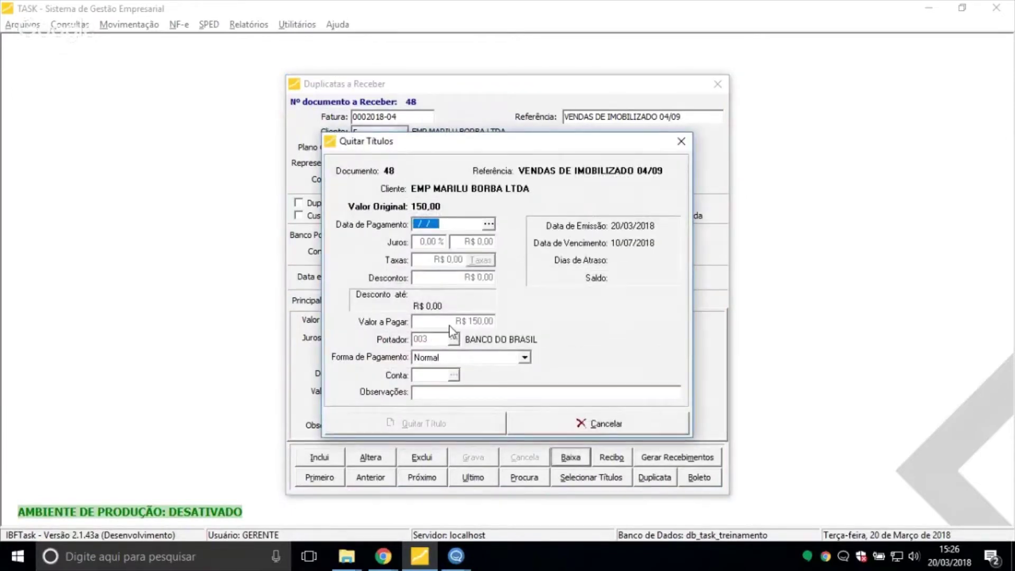
pyautogui.press('Return')
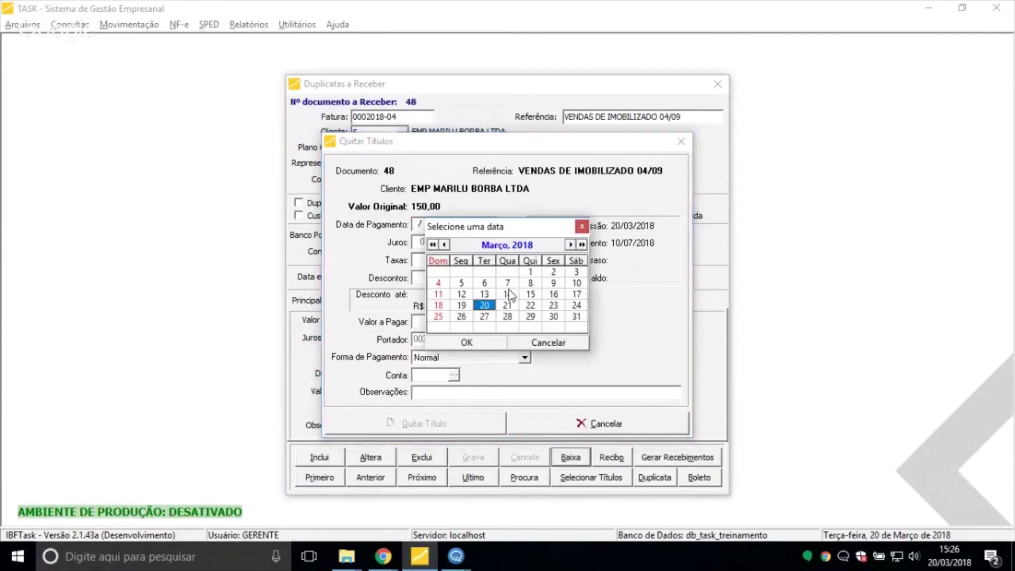
pyautogui.doubleClick(484, 305)
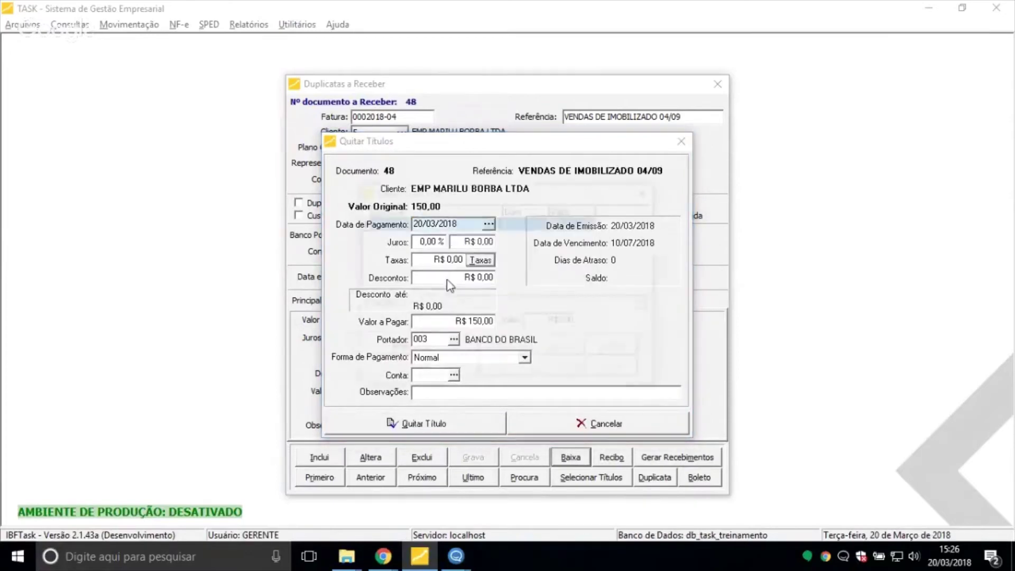
pyautogui.click(645, 193)
# Set the amount to pay to R$ 100,00 and choose account 003, BANCO DO BRASIL, for the payment
pyautogui.click(429, 321)
pyautogui.doubleClick(429, 321)
pyautogui.write('100')
pyautogui.press('Tab')
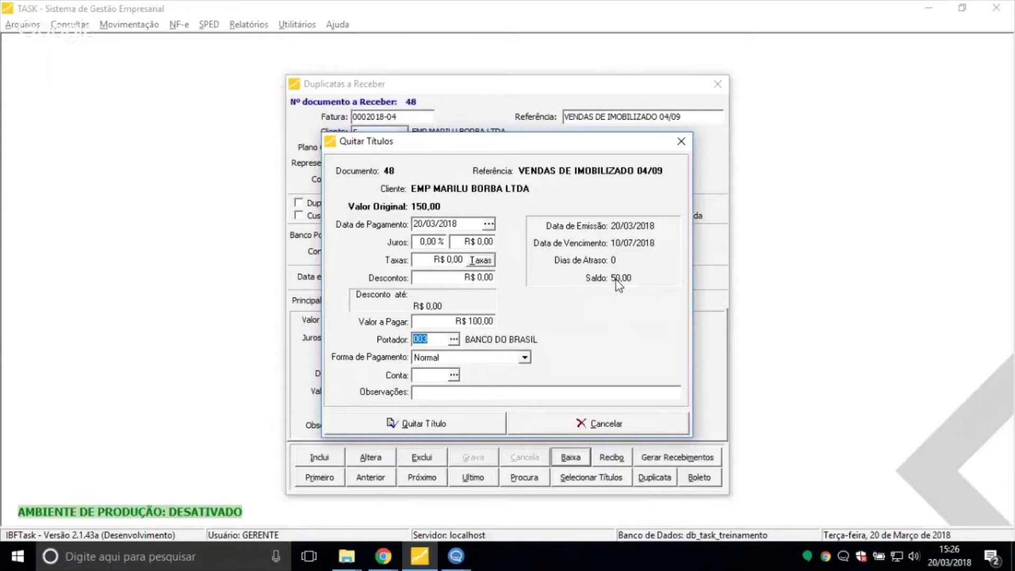
pyautogui.click(454, 375)
pyautogui.doubleClick(411, 186)
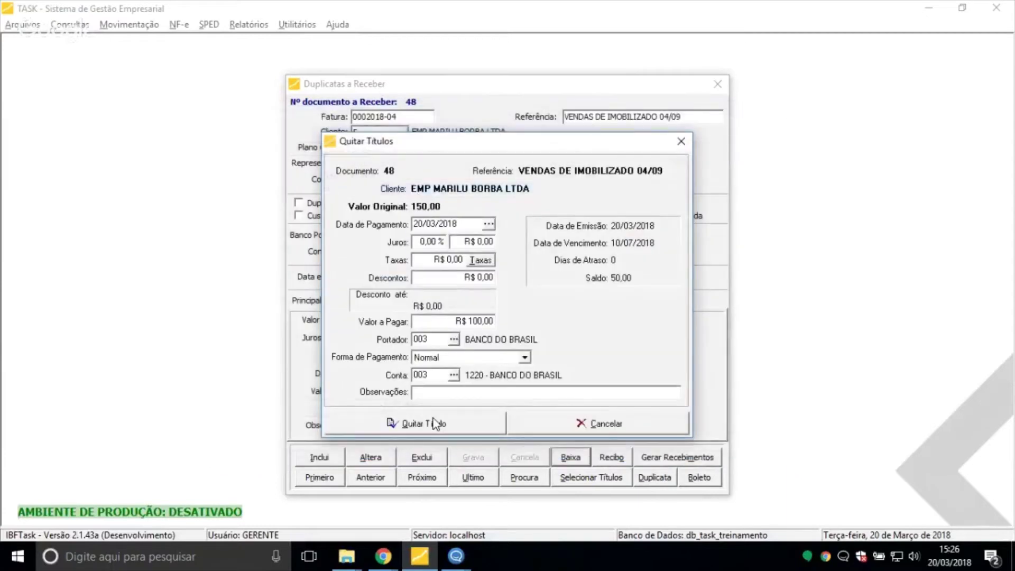
# Settle duplicata 0002018-04 partially and agree to generate a complementary title for the balance
pyautogui.click(432, 423)
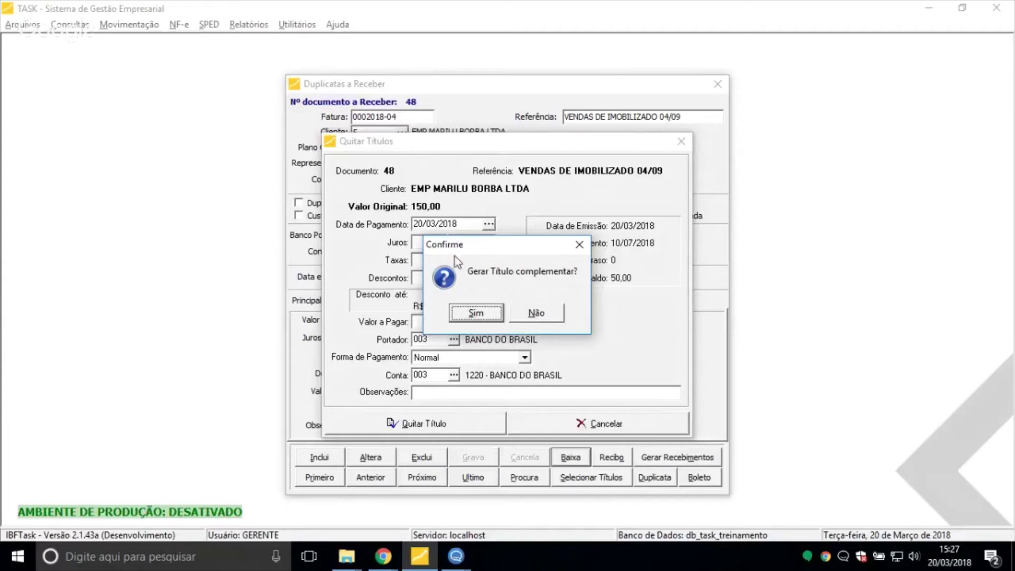
pyautogui.moveTo(455, 246); pyautogui.dragTo(458, 188)
pyautogui.click(479, 256)
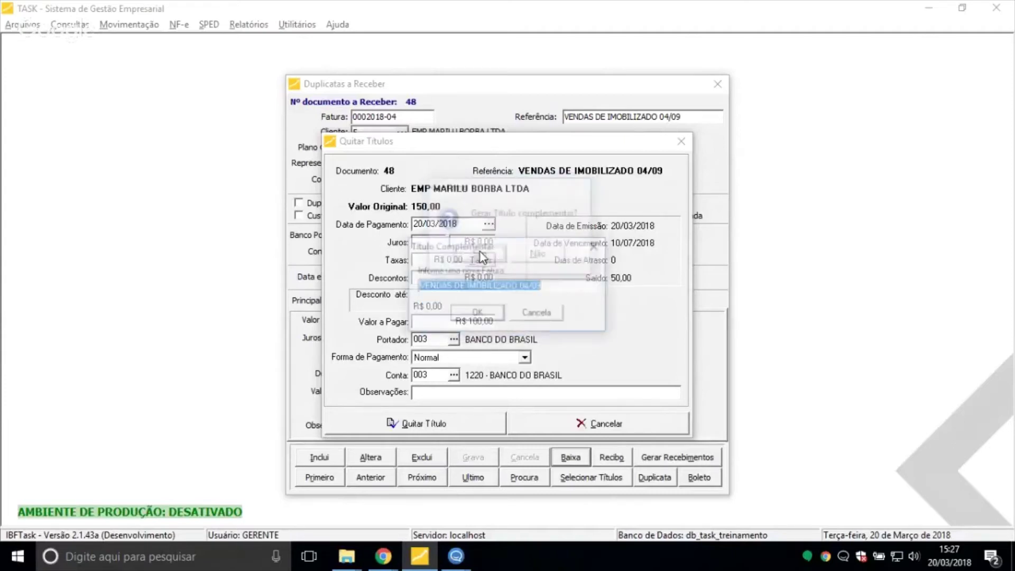
# Name the complementary title's new invoice COMPL IMOBILIZADO 04/09
pyautogui.press('Home')
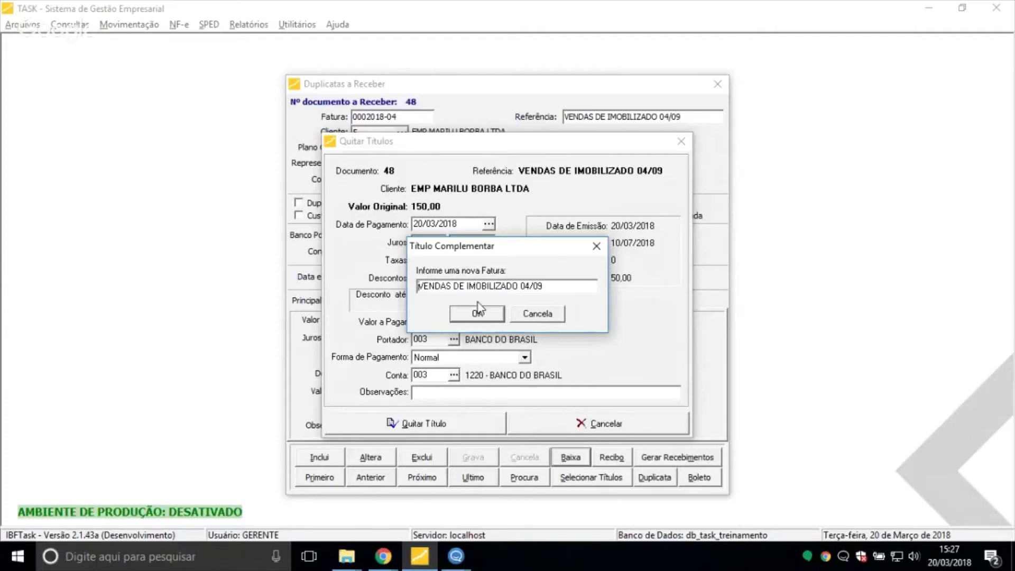
pyautogui.hotkey('ctrl', 'shift', 'Right')
pyautogui.hotkey('ctrl', 'shift', 'Right')
pyautogui.write('com')
pyautogui.press('BackSpace')
pyautogui.press('BackSpace')
pyautogui.press('BackSpace')
pyautogui.write('COMPL')
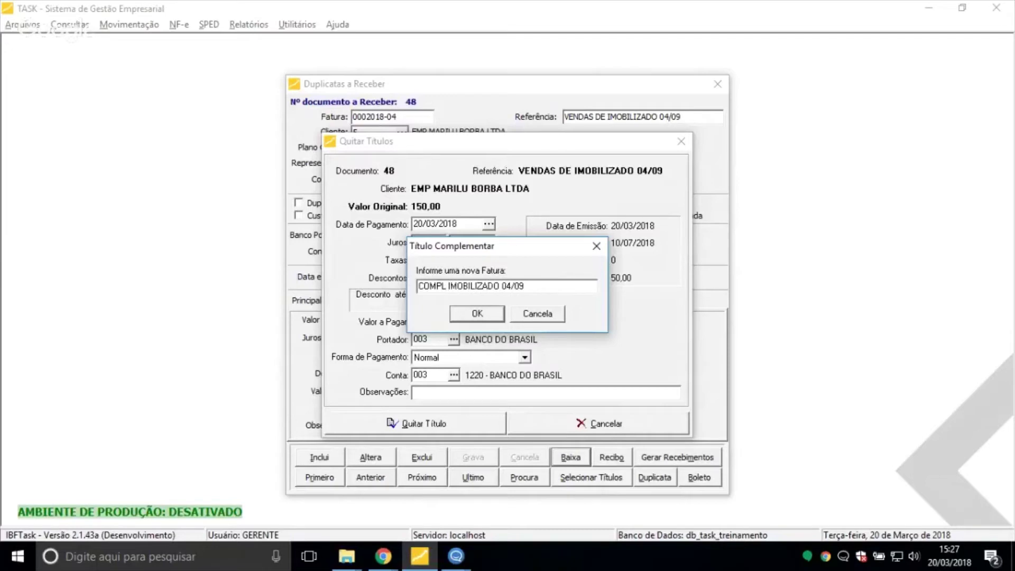
pyautogui.click(478, 317)
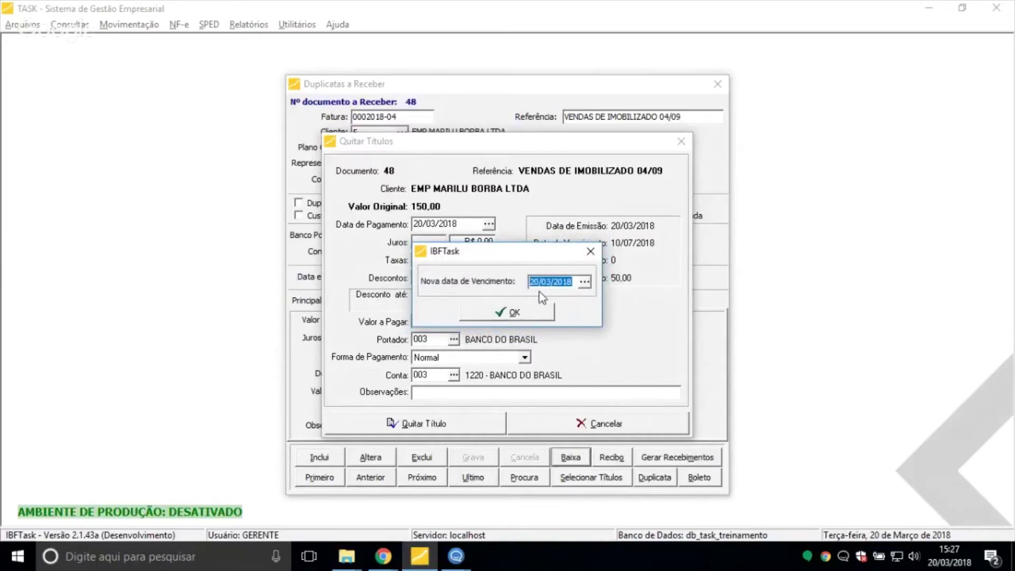
# Set the complementary title's new due date to 30/03/2018 and generate it
pyautogui.click(584, 283)
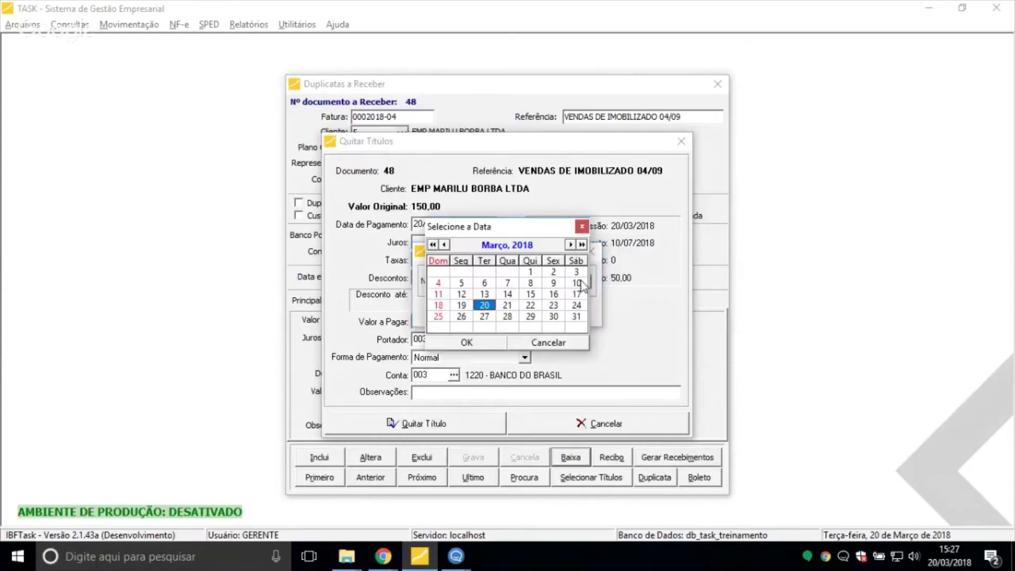
pyautogui.doubleClick(559, 315)
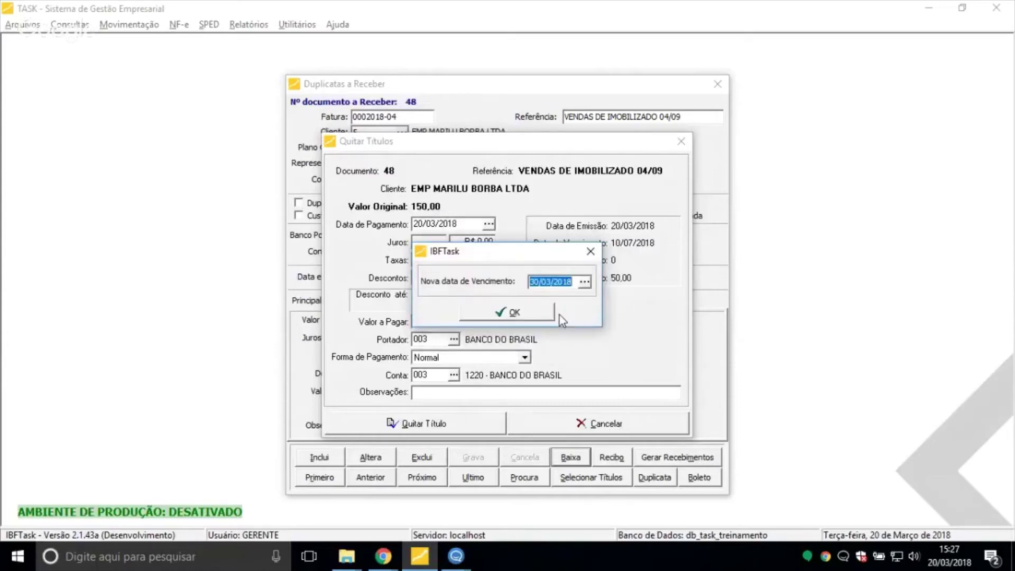
pyautogui.click(503, 319)
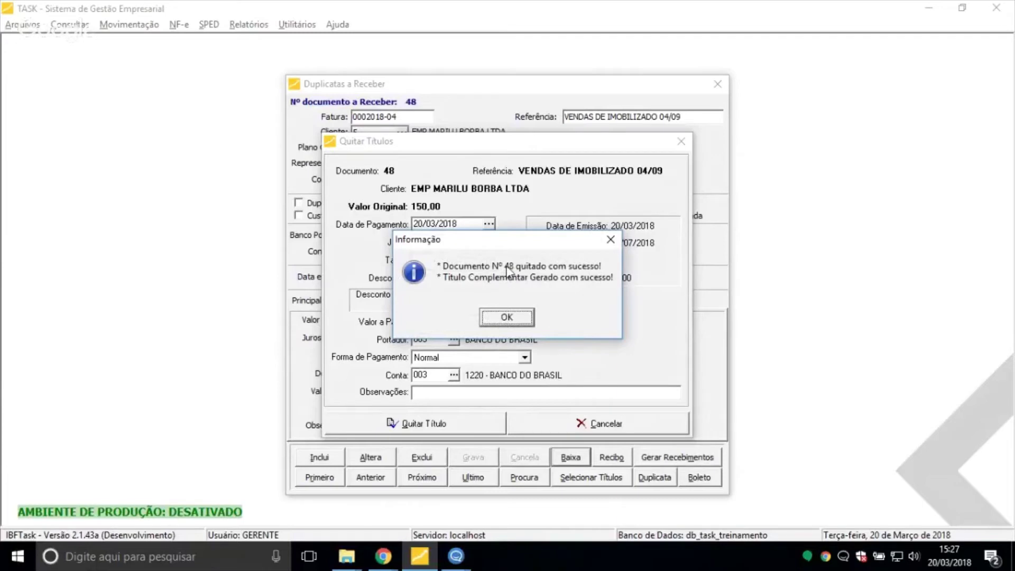
# Examine the complementary title generated from document 48, including its invoice, original value and settlement form
pyautogui.click(499, 316)
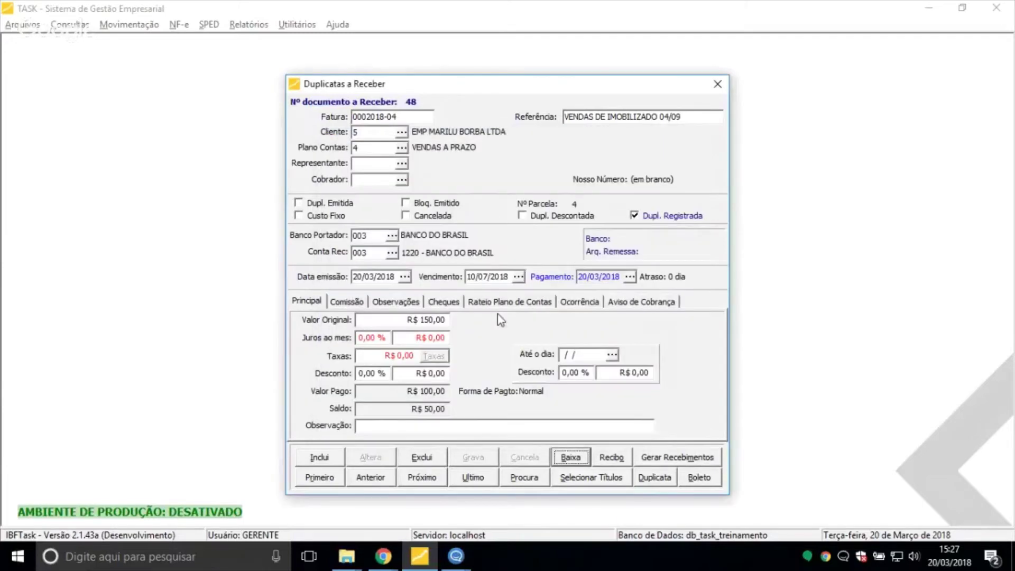
pyautogui.click(465, 478)
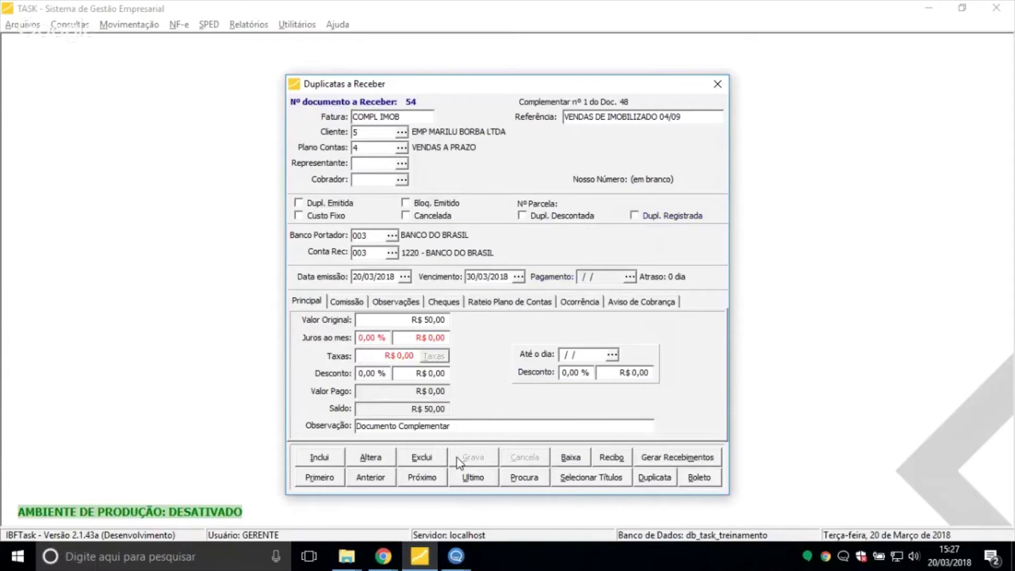
pyautogui.moveTo(396, 117); pyautogui.dragTo(300, 129)
pyautogui.click(424, 319)
pyautogui.doubleClick(424, 319)
pyautogui.click(570, 457)
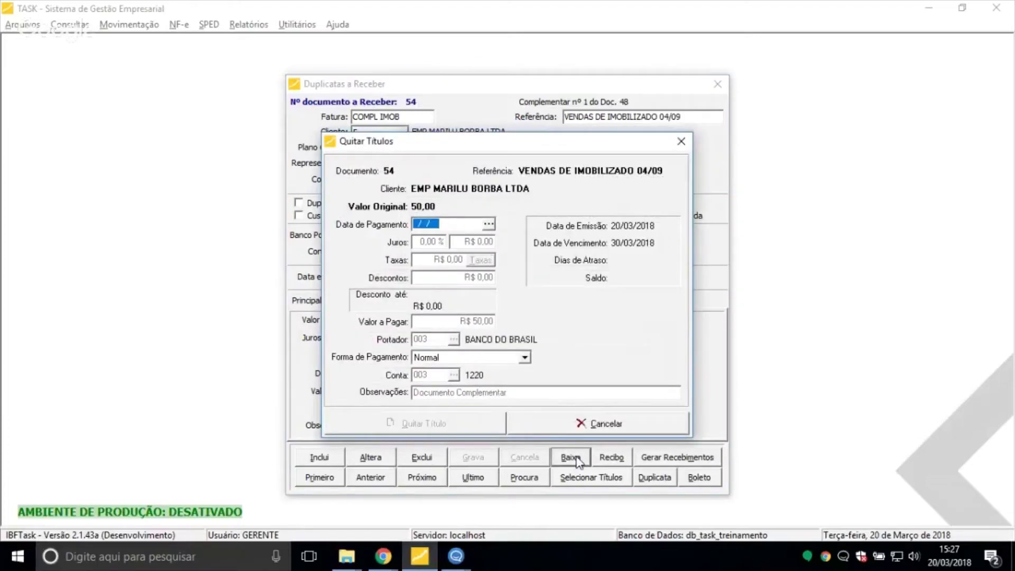
pyautogui.click(680, 142)
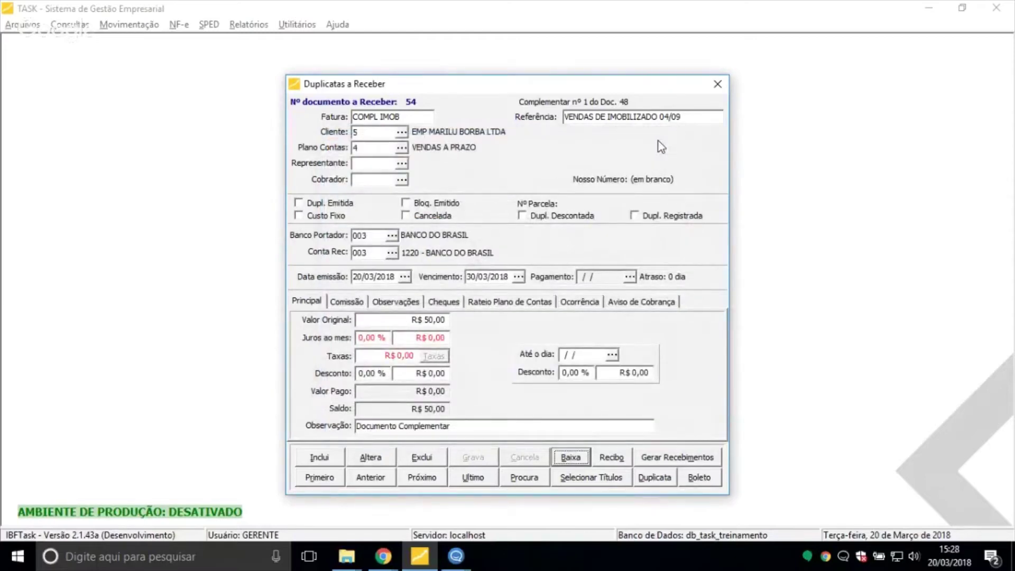
# Mark duplicata 0002018-05 as Cancelada, authorise the cancellation with the manager password, and save the record
pyautogui.click(389, 479)
pyautogui.click(389, 479)
pyautogui.click(389, 479)
pyautogui.click(429, 480)
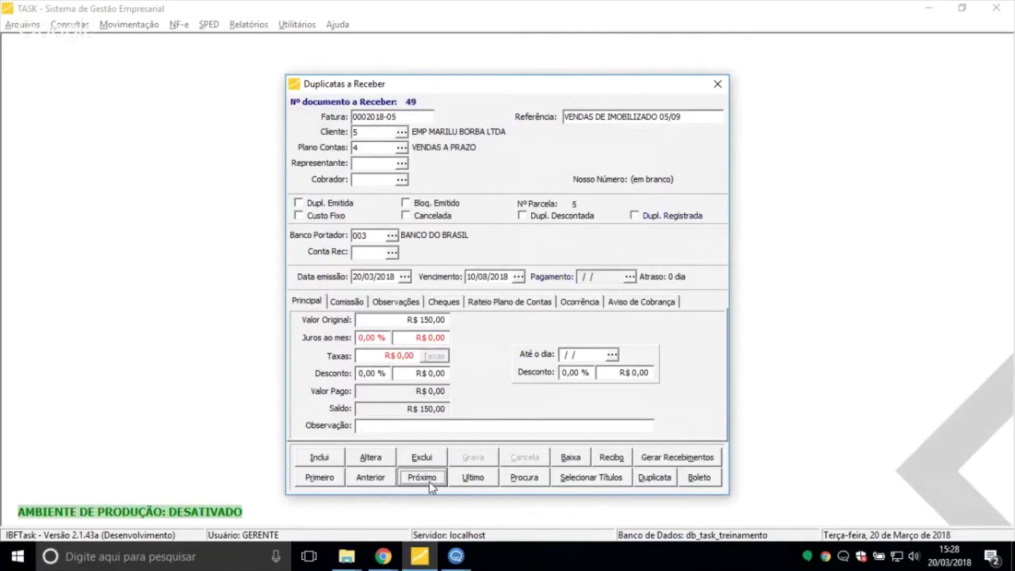
pyautogui.click(370, 458)
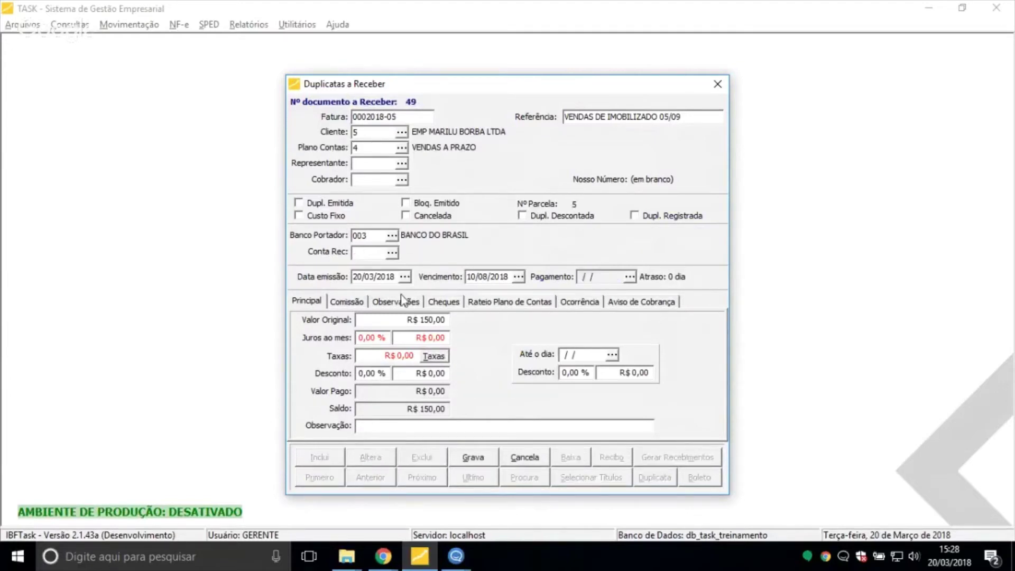
pyautogui.click(531, 458)
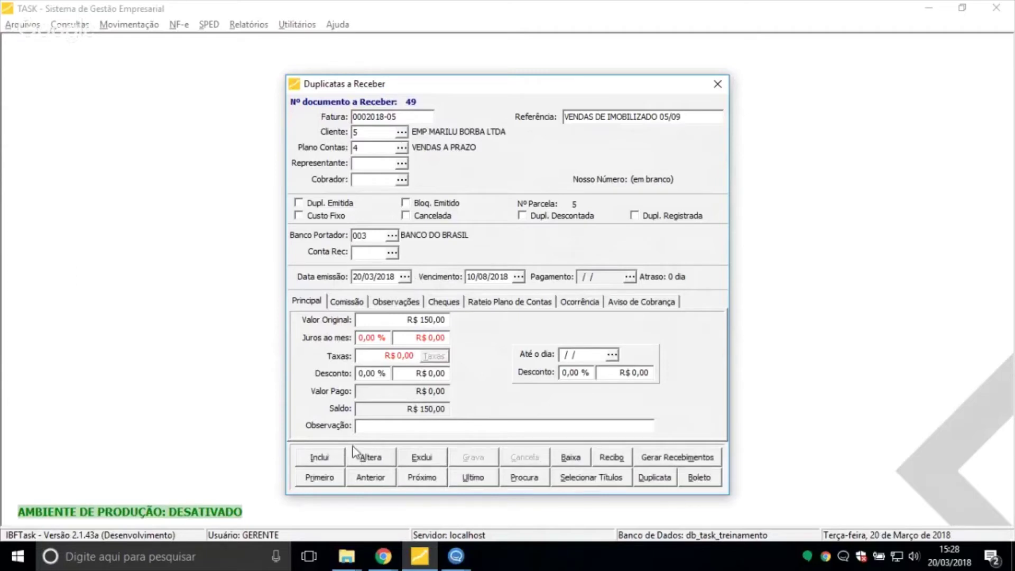
pyautogui.click(370, 458)
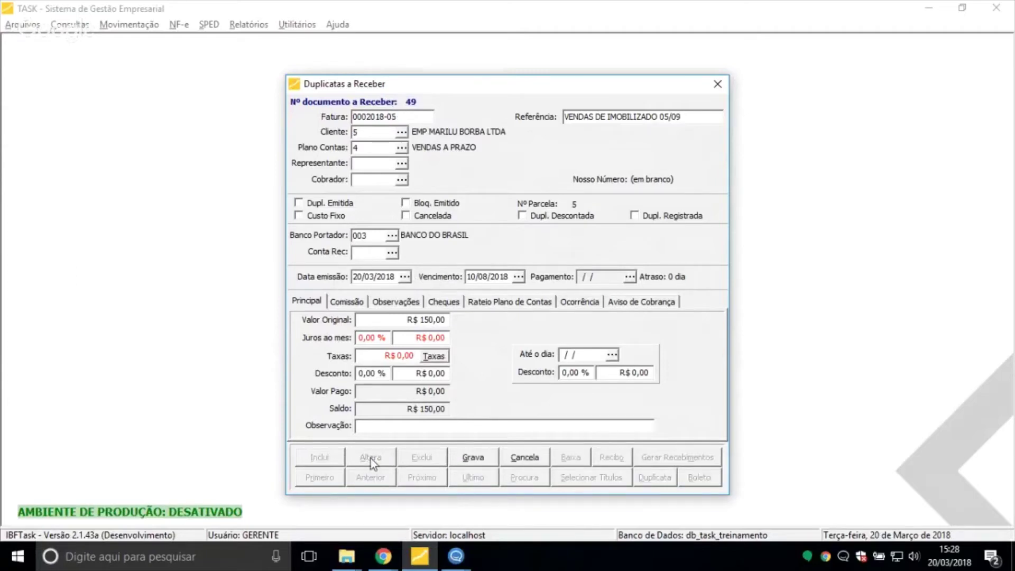
pyautogui.click(423, 215)
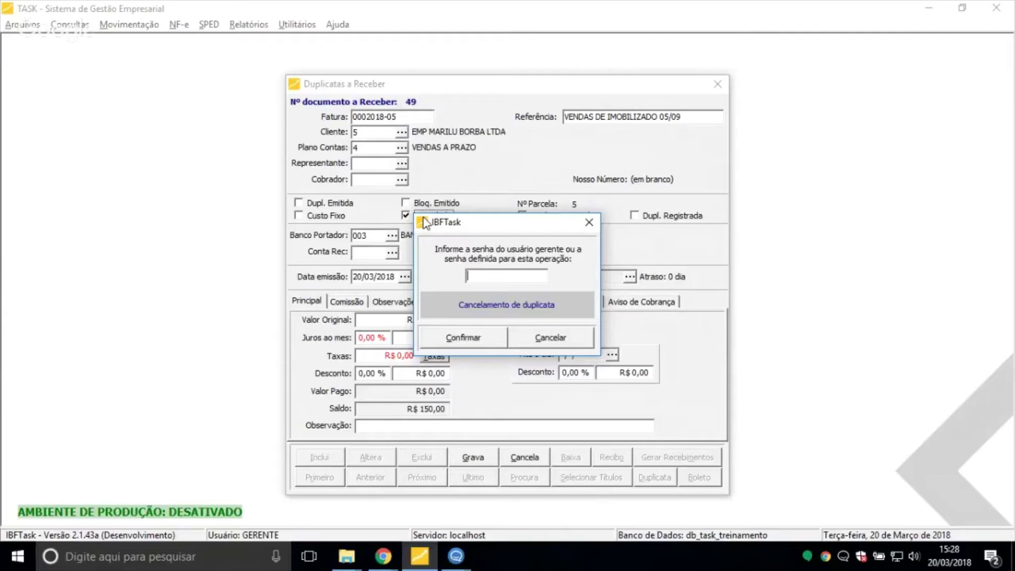
pyautogui.write('******')
pyautogui.press('Return')
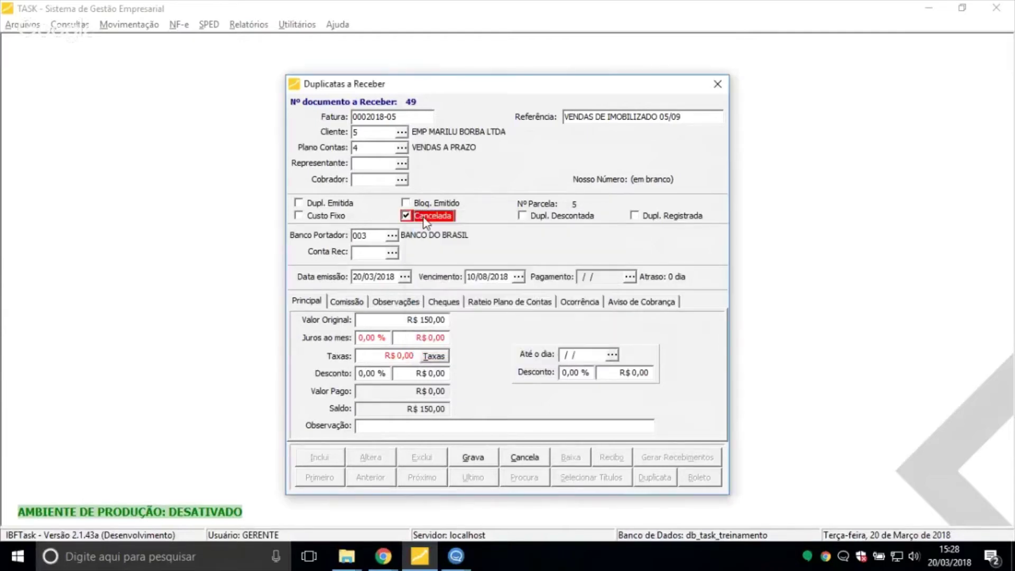
pyautogui.click(463, 450)
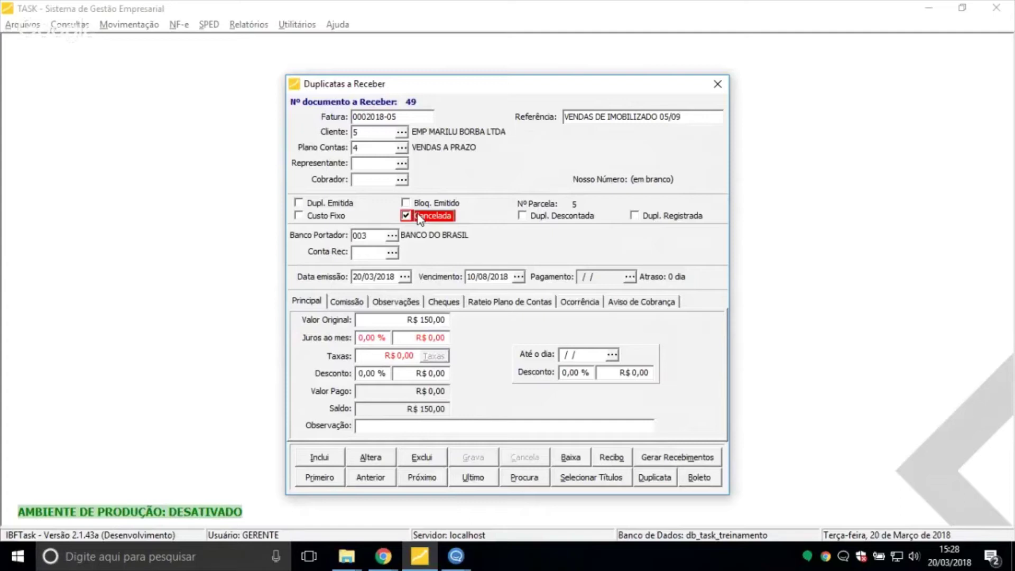
# Try to settle the cancelled duplicata 0002018-05
pyautogui.click(571, 458)
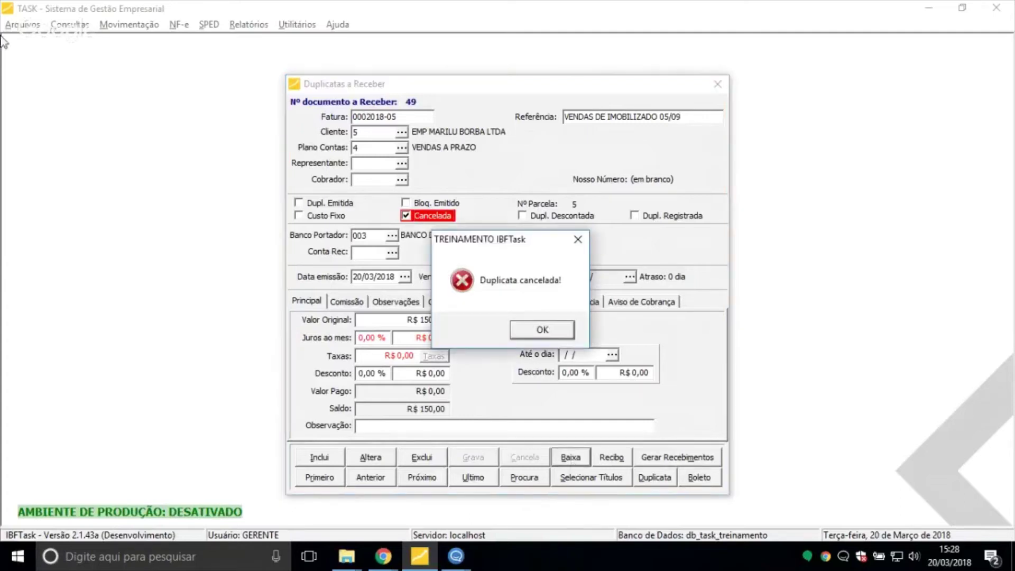
pyautogui.click(537, 325)
# Reverse the settlement of duplicata 0002018-04, authorising it with the manager password
pyautogui.click(389, 477)
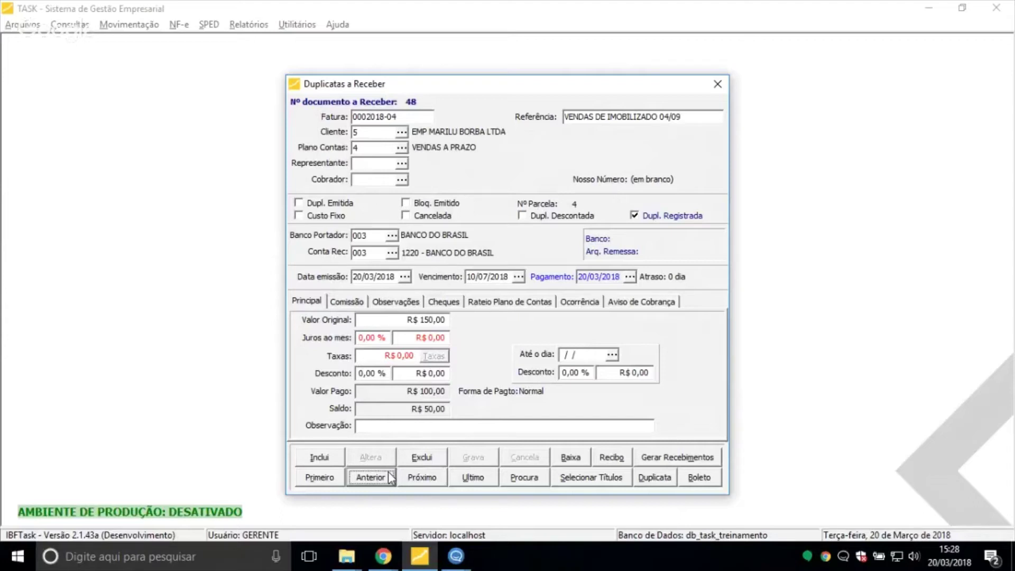
pyautogui.click(565, 461)
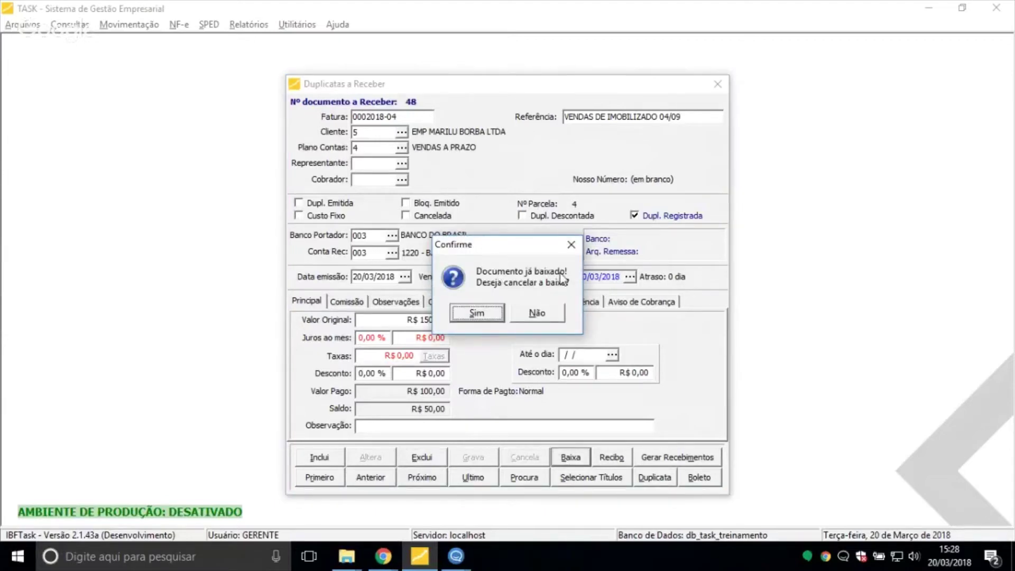
pyautogui.click(493, 320)
pyautogui.write('******')
pyautogui.press('Return')
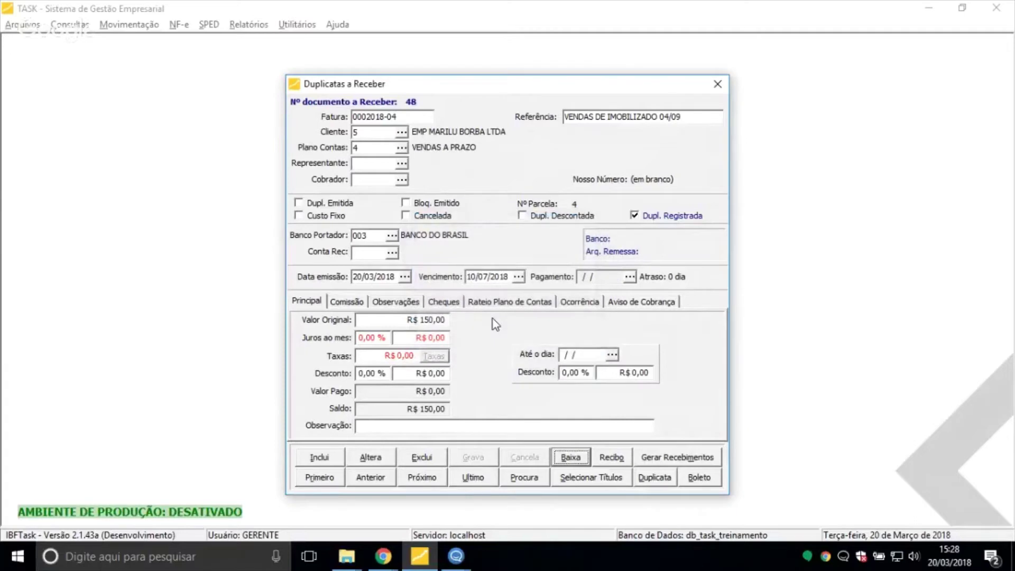
# Start settling duplicata 0002018-04 again with payment date 20/03/2018
pyautogui.click(618, 279)
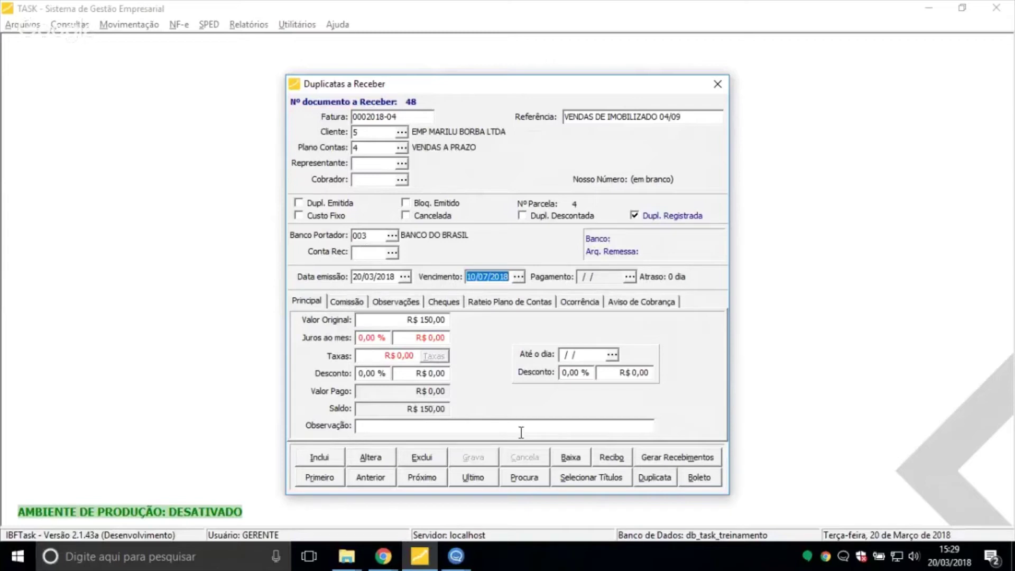
pyautogui.click(394, 481)
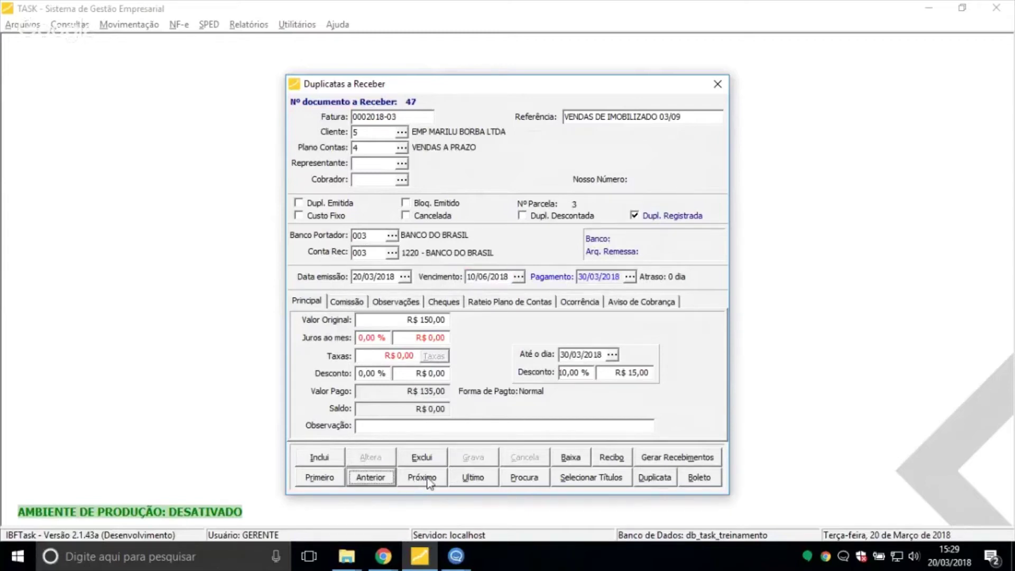
pyautogui.click(445, 479)
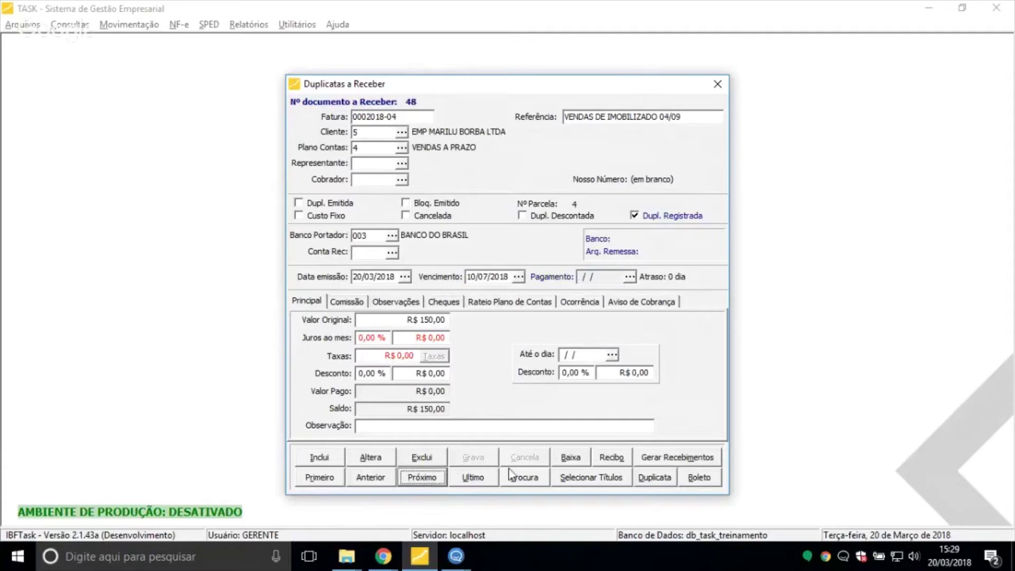
pyautogui.click(568, 457)
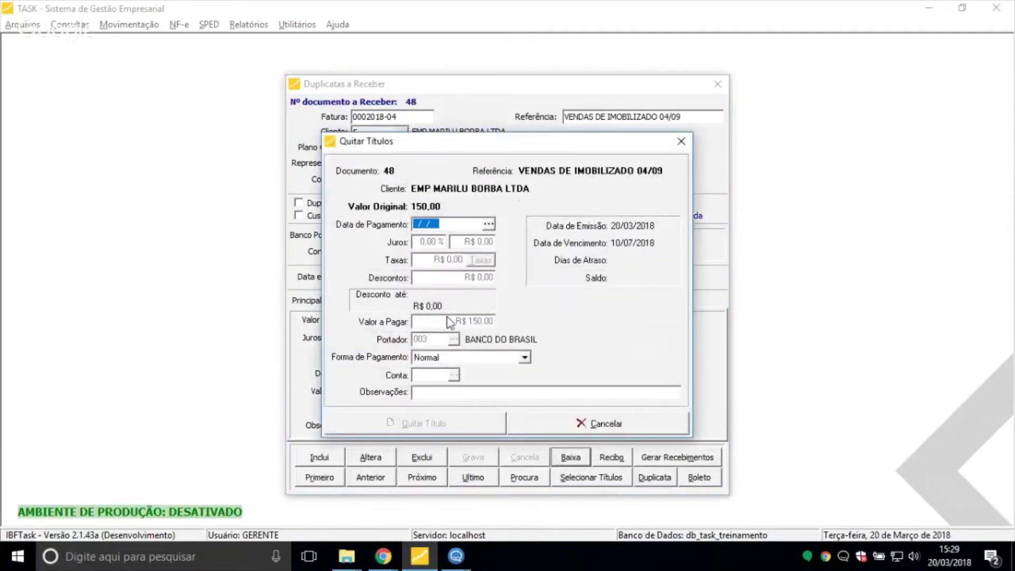
pyautogui.click(490, 228)
pyautogui.doubleClick(484, 305)
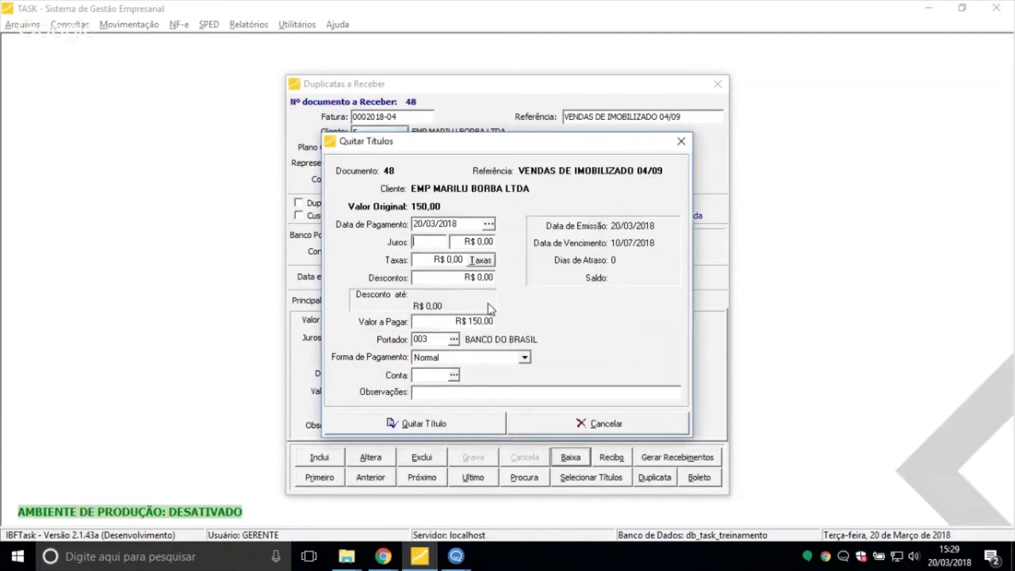
# Keep the amount to pay at R$ 150,00, set the payment method to Cheque Pré-Datado, and choose account 003, BANCO DO BRASIL
pyautogui.click(452, 317)
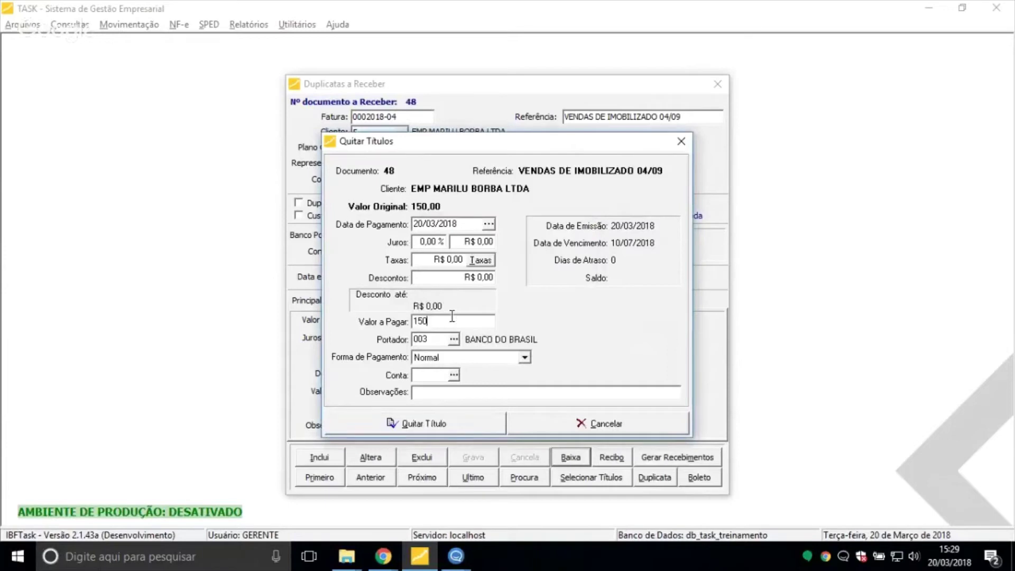
pyautogui.click(445, 356)
pyautogui.click(460, 394)
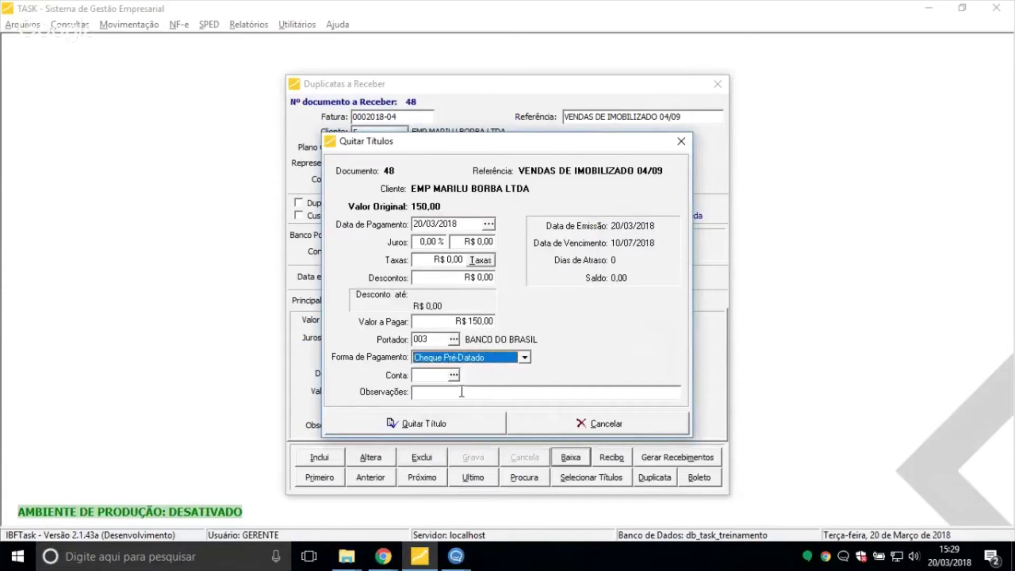
pyautogui.click(453, 374)
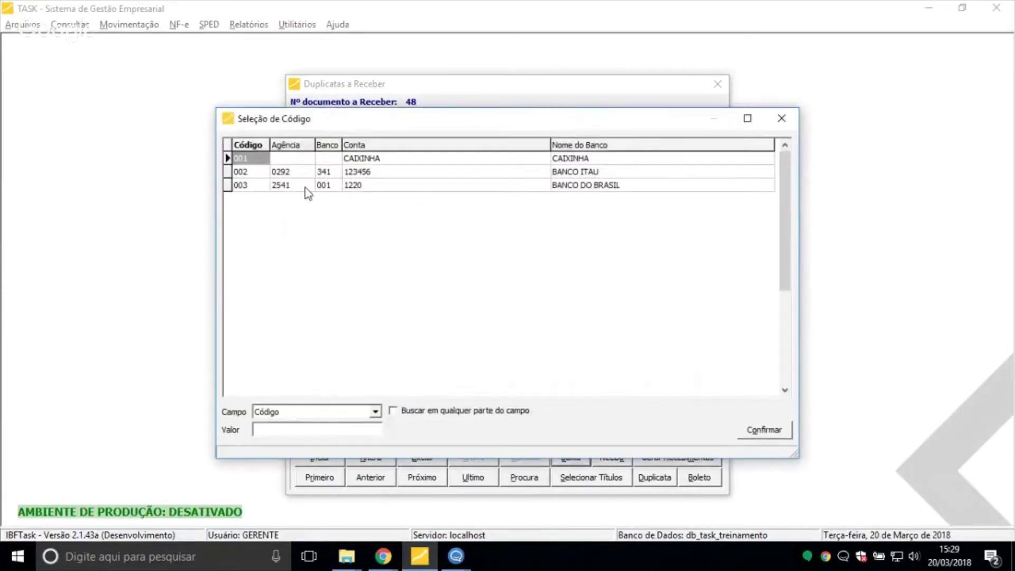
pyautogui.doubleClick(307, 186)
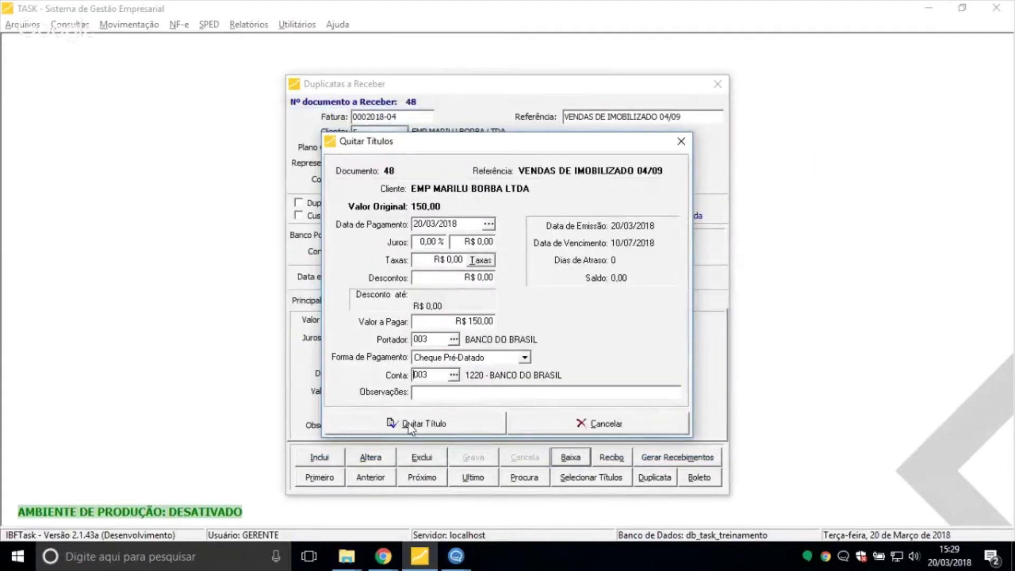
# Settle the title by post-dated cheque and decline posting the entry to the current account
pyautogui.click(412, 425)
pyautogui.click(430, 426)
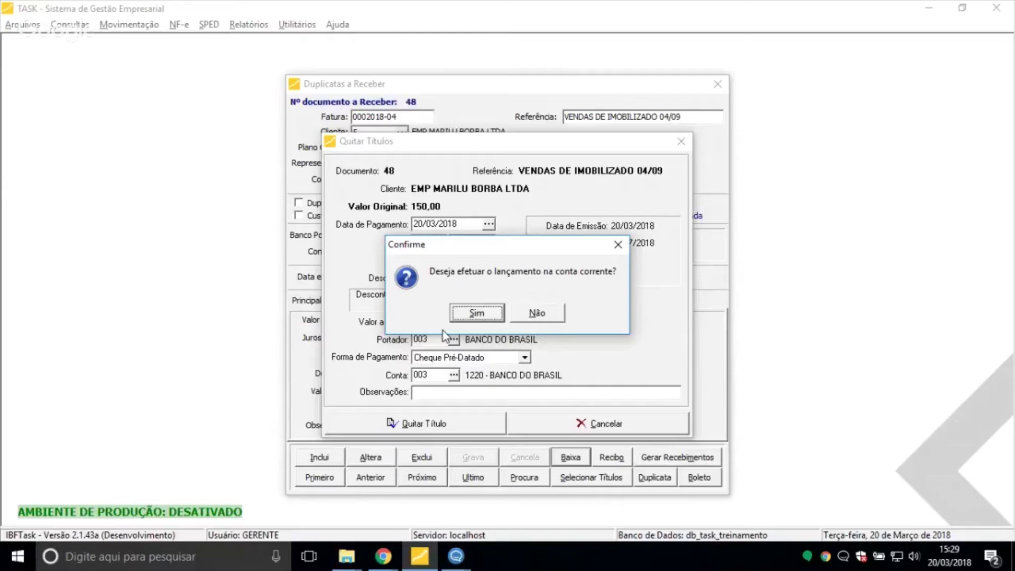
pyautogui.click(553, 314)
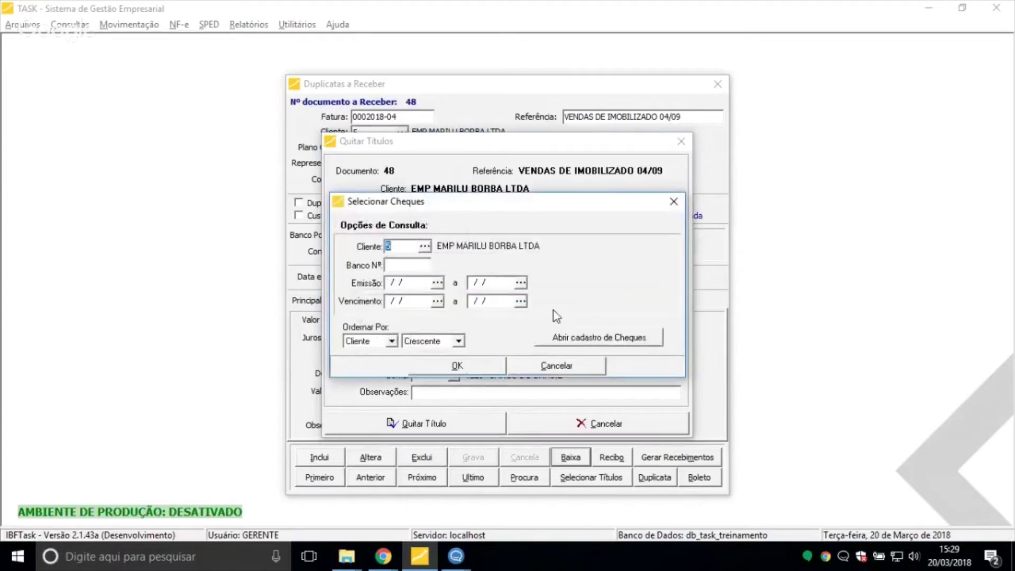
# Query the registered cheques without a client filter, with the issue date from 20/03/2018 to 20/03/2018
pyautogui.press('Delete')
pyautogui.press('Tab')
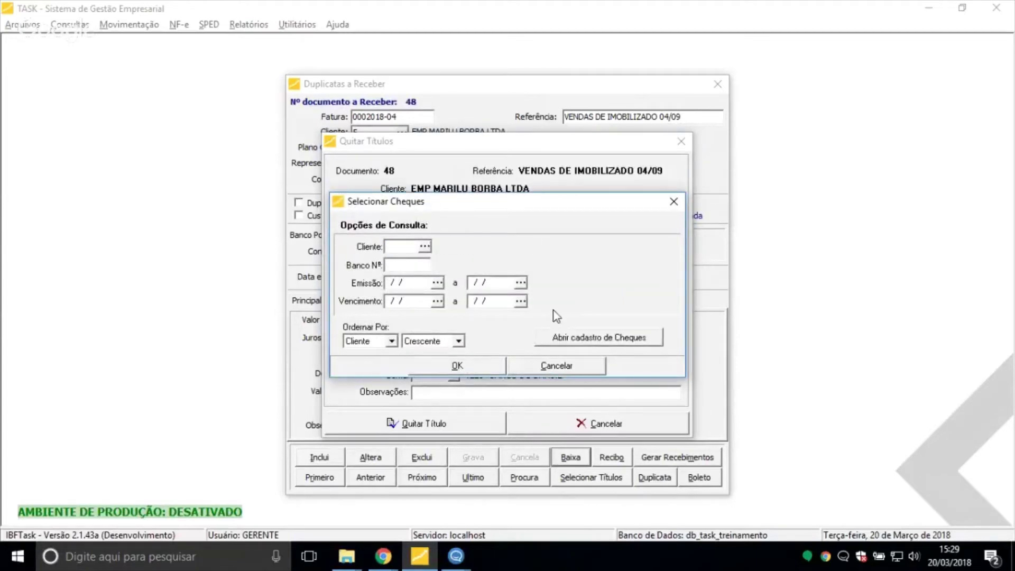
pyautogui.click(431, 283)
pyautogui.click(437, 282)
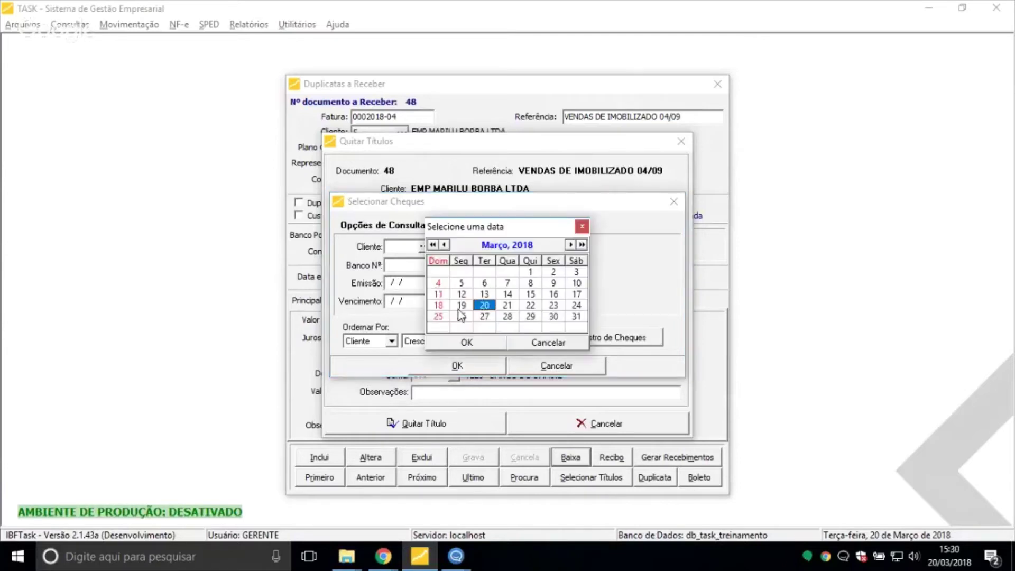
pyautogui.click(483, 304)
pyautogui.click(520, 283)
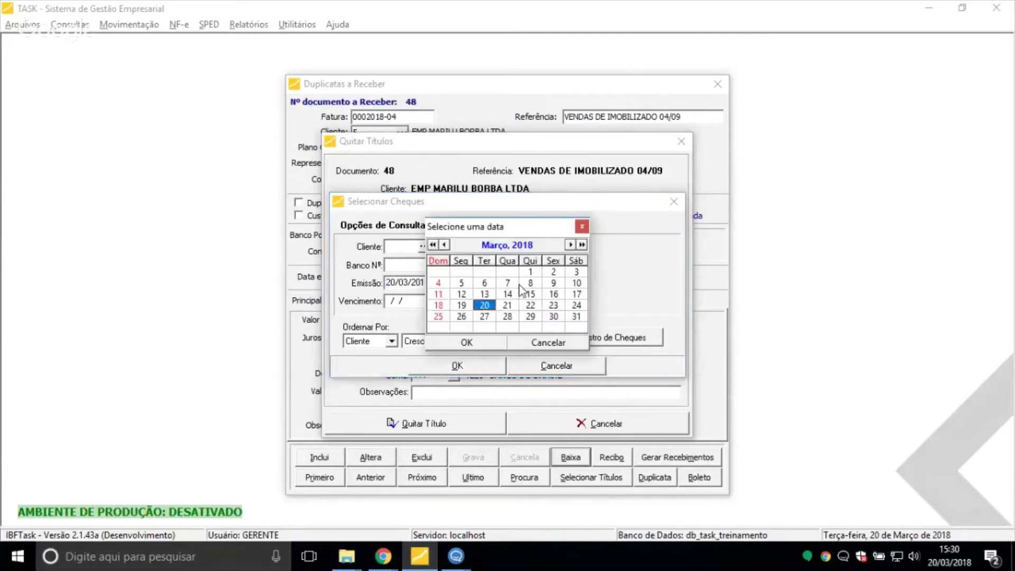
pyautogui.click(485, 303)
pyautogui.moveTo(492, 203)
pyautogui.mouseDown()
pyautogui.moveTo(501, 184)
pyautogui.moveTo(499, 193)
pyautogui.mouseUp()
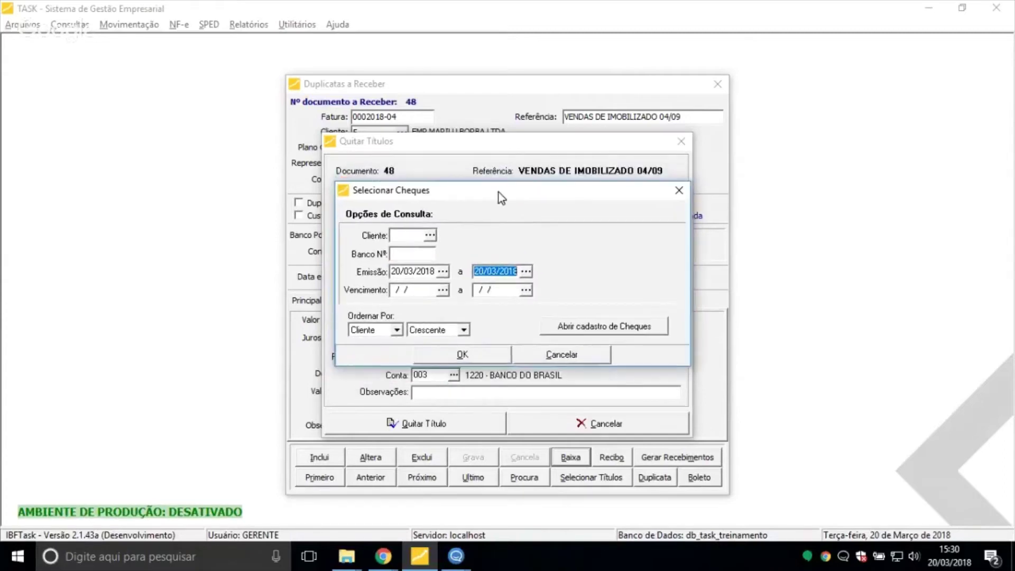
pyautogui.click(408, 235)
pyautogui.click(402, 271)
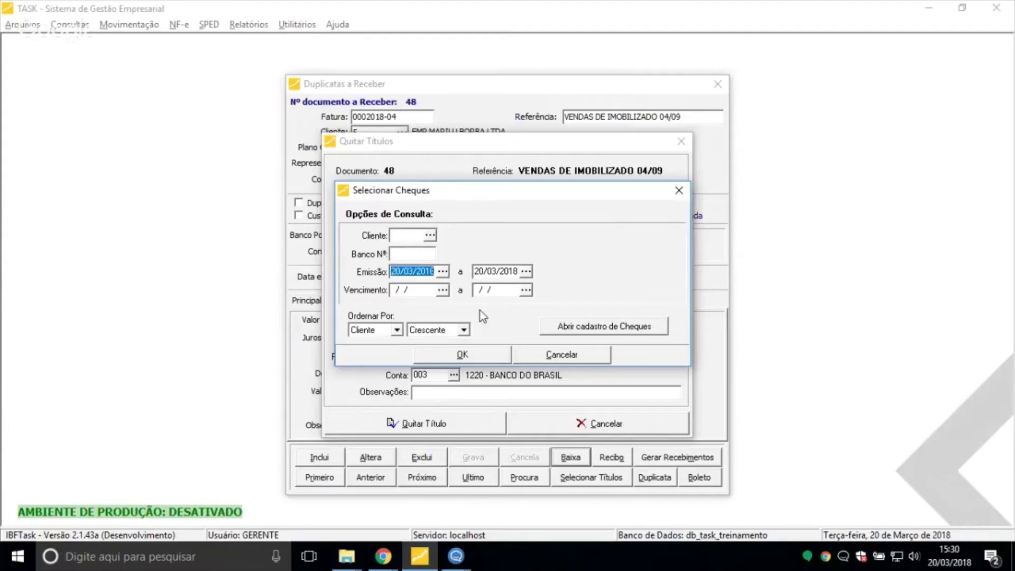
pyautogui.click(454, 355)
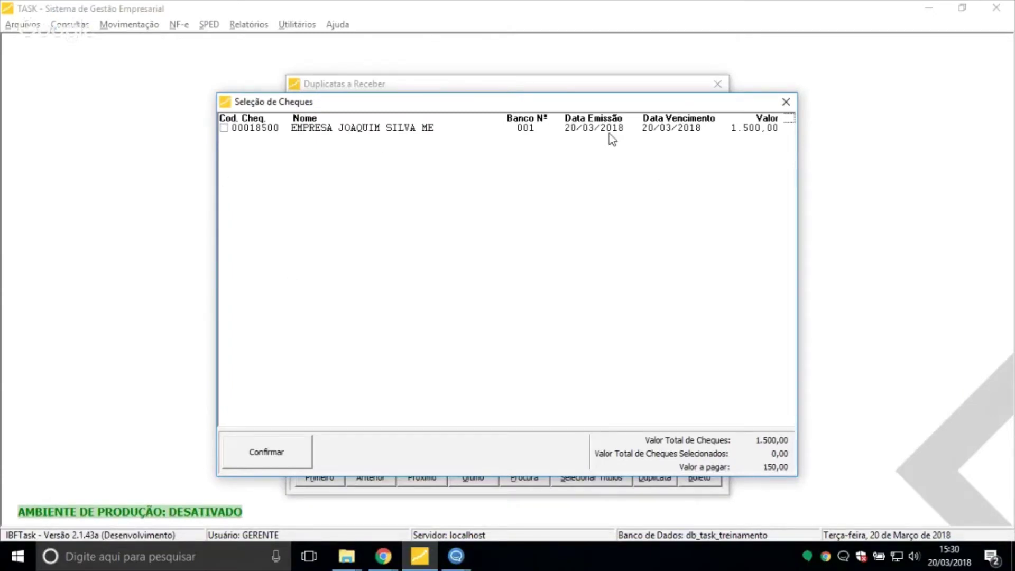
# Select the R$ 1.500,00 cheque from bank 001 as payment for duplicata 0002018-04 and confirm the settlement
pyautogui.click(643, 128)
pyautogui.click(224, 128)
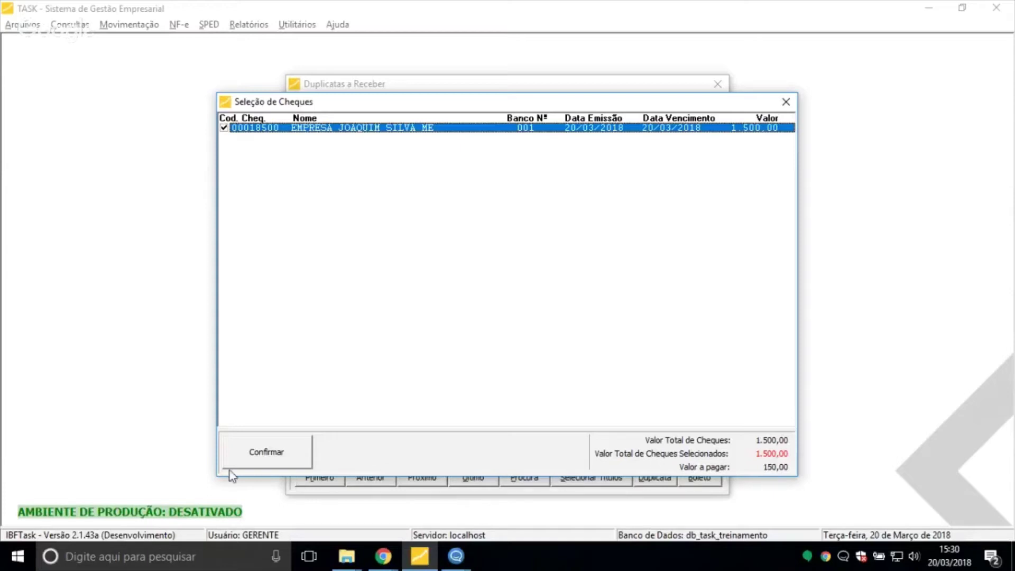
pyautogui.click(239, 450)
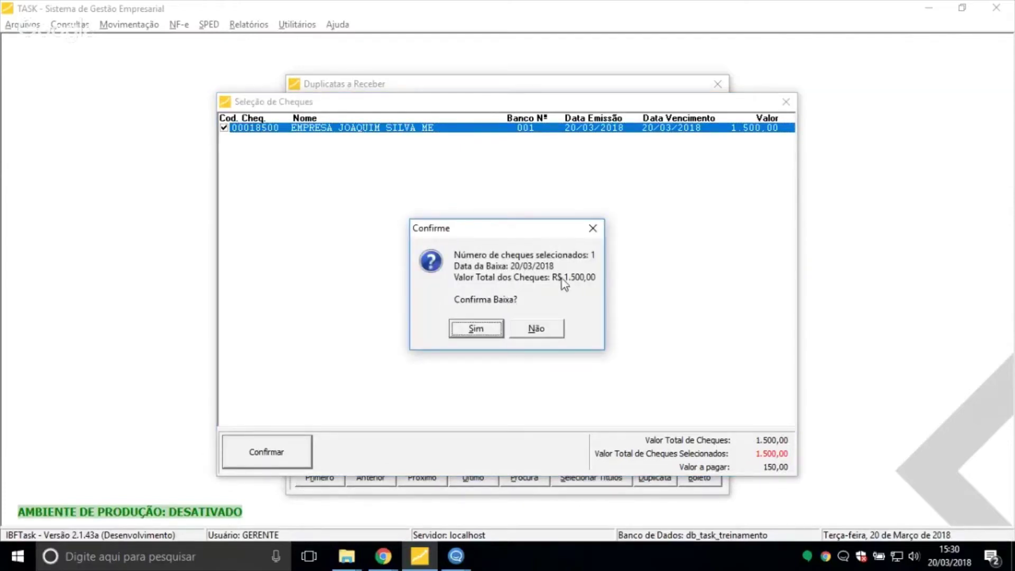
pyautogui.click(480, 326)
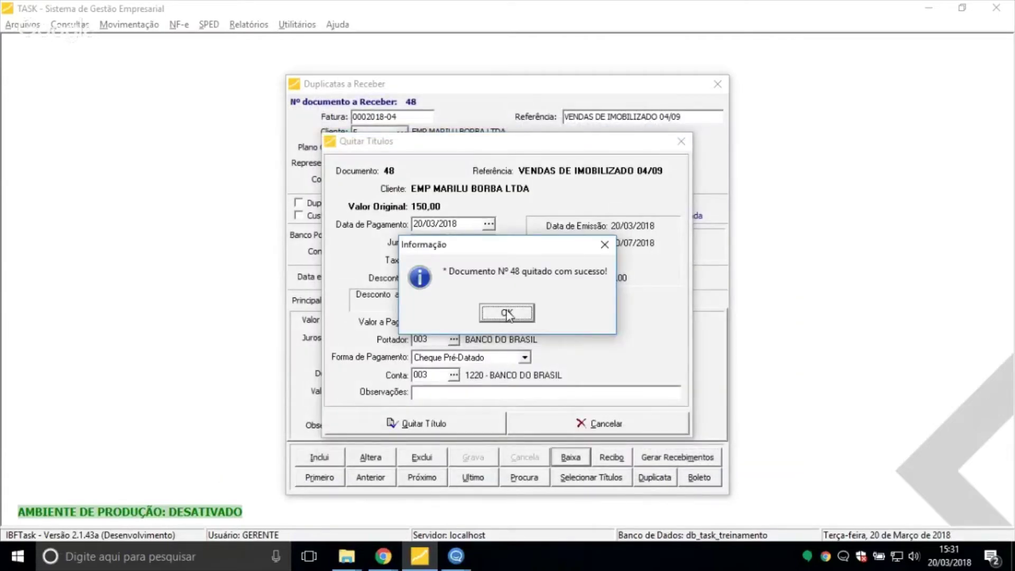
# Dismiss the settlement notice, check the cheque linked to duplicata 0002018-04, and close the receivables register
pyautogui.click(505, 313)
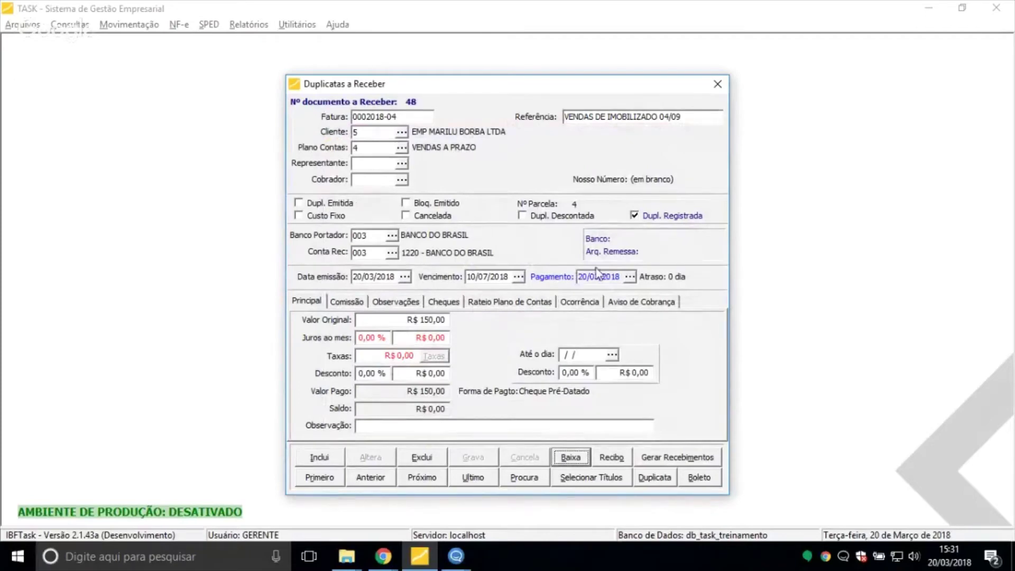
pyautogui.click(447, 302)
pyautogui.click(342, 320)
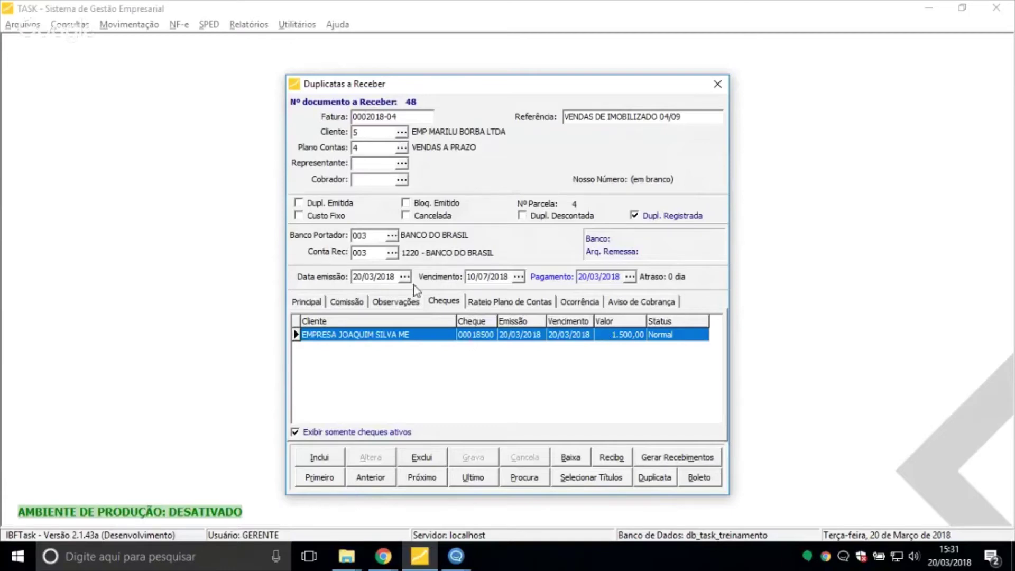
pyautogui.click(313, 302)
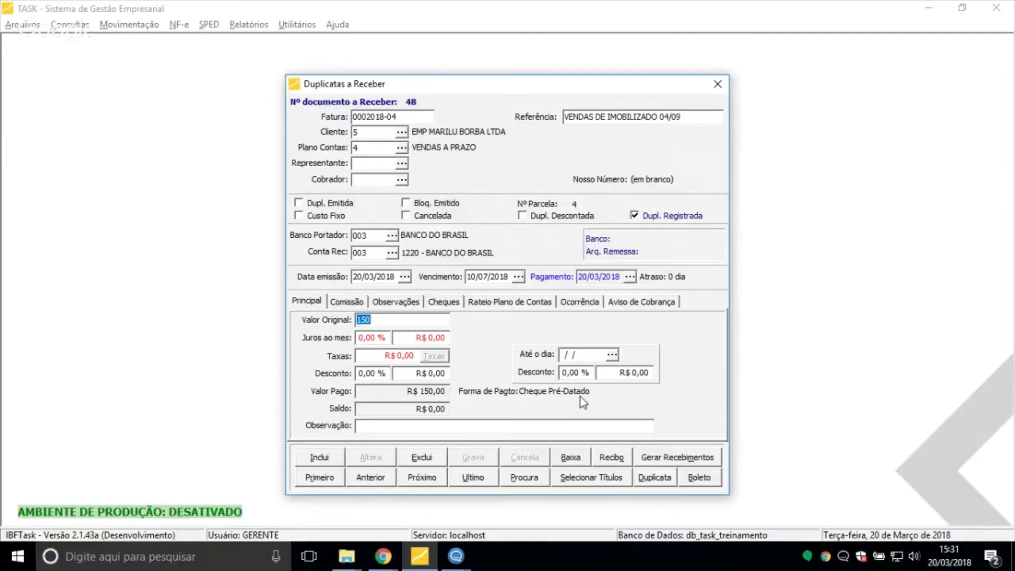
pyautogui.press('Escape')
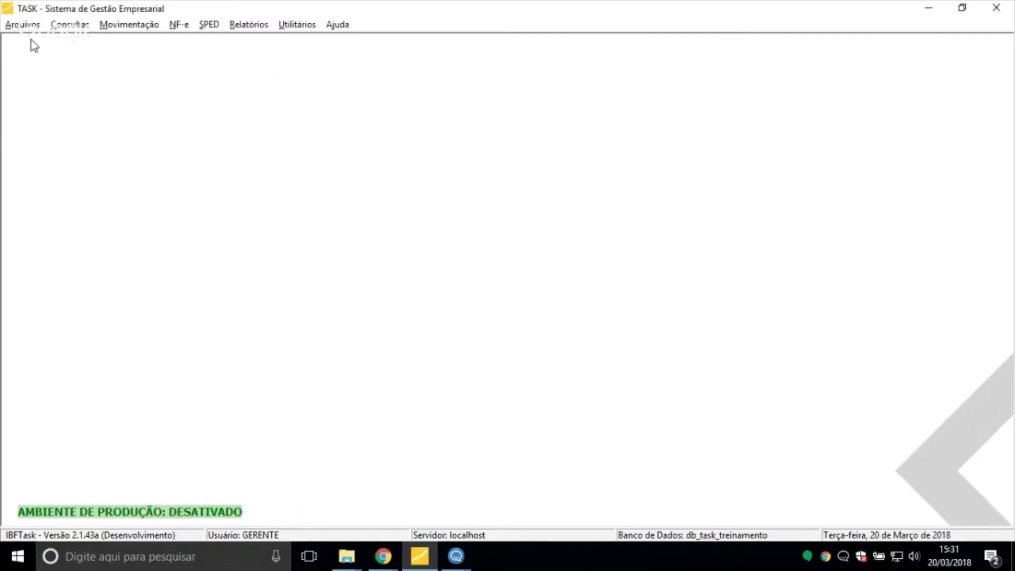
# Open the register of duplicatas a pagar
pyautogui.click(23, 24)
pyautogui.moveTo(79, 99)
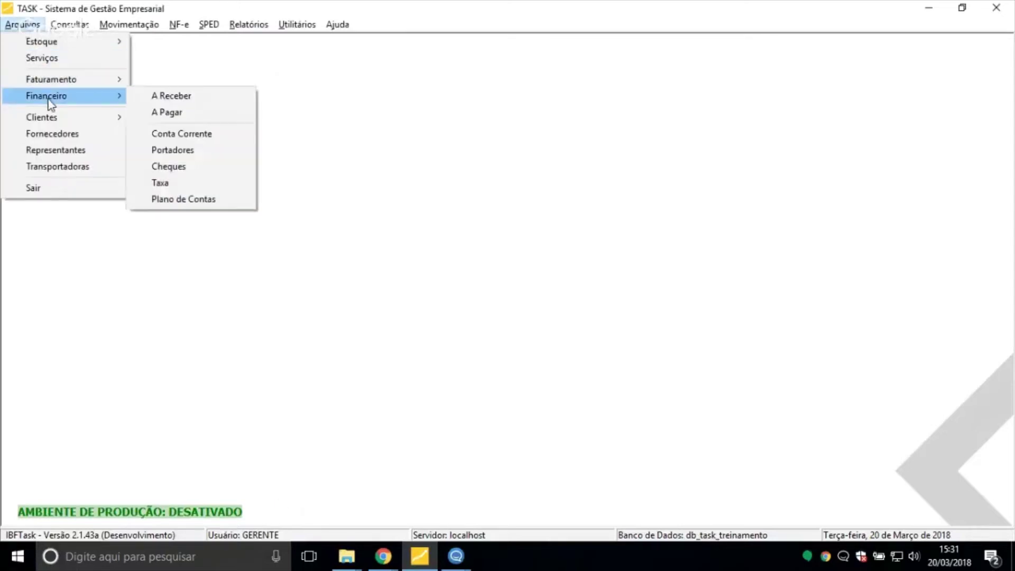
pyautogui.click(171, 112)
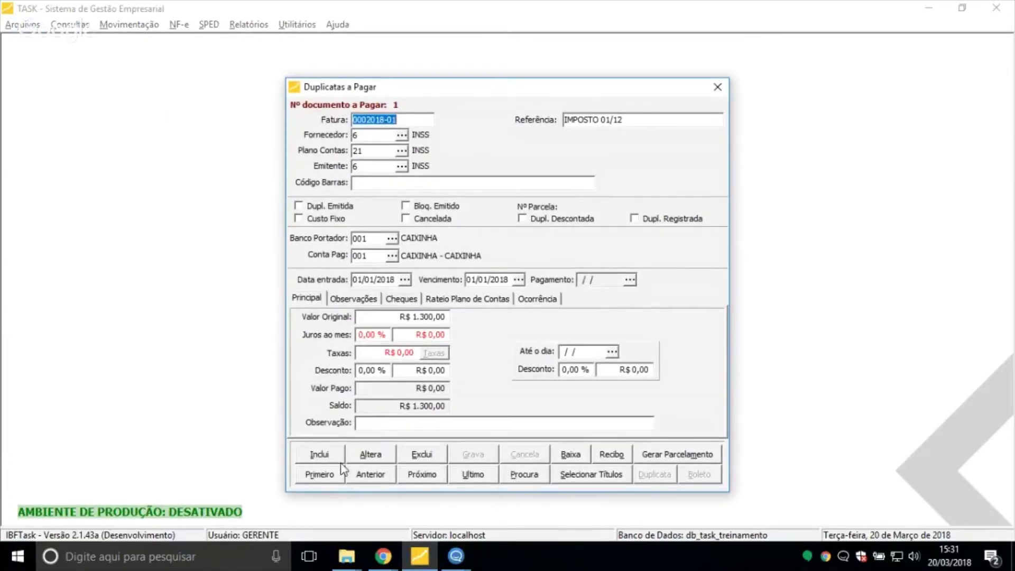
pyautogui.click(318, 453)
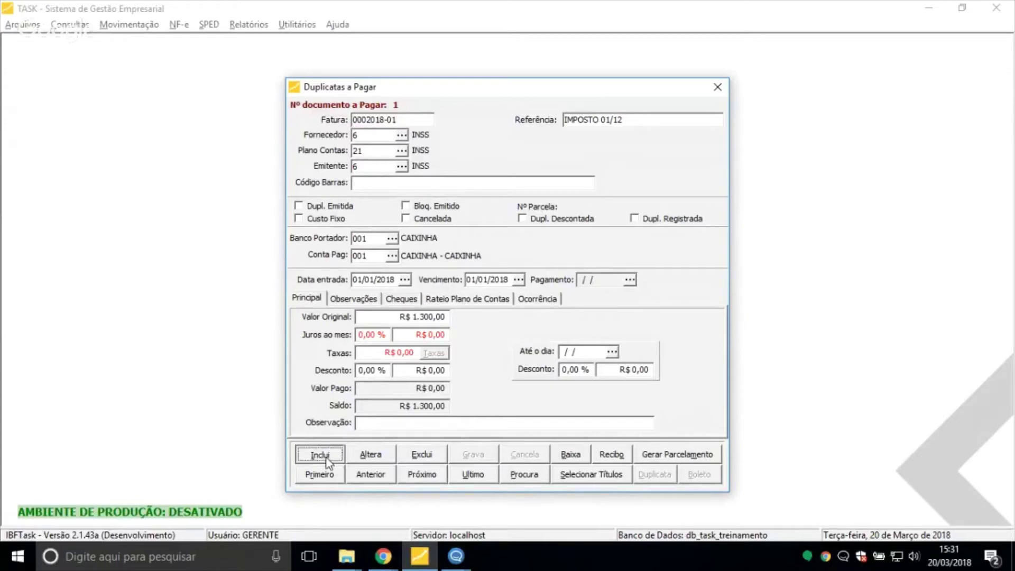
pyautogui.click(680, 454)
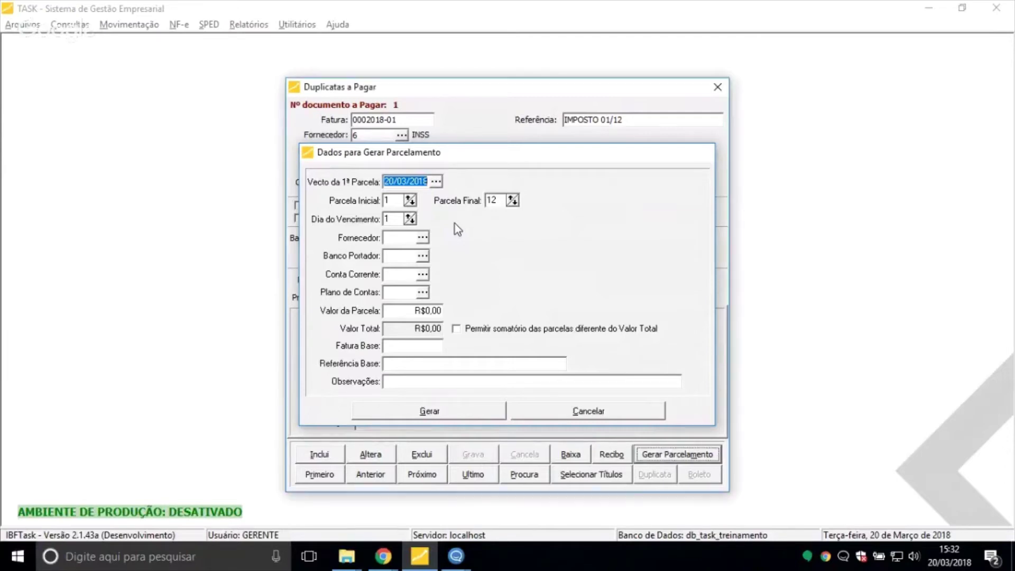
pyautogui.press('Escape')
pyautogui.click(316, 455)
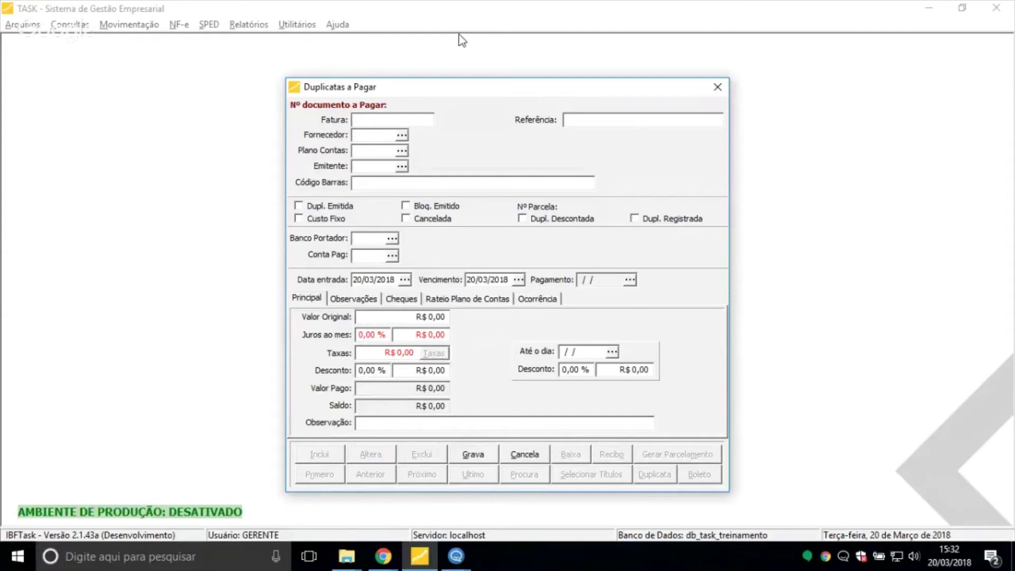
pyautogui.click(529, 454)
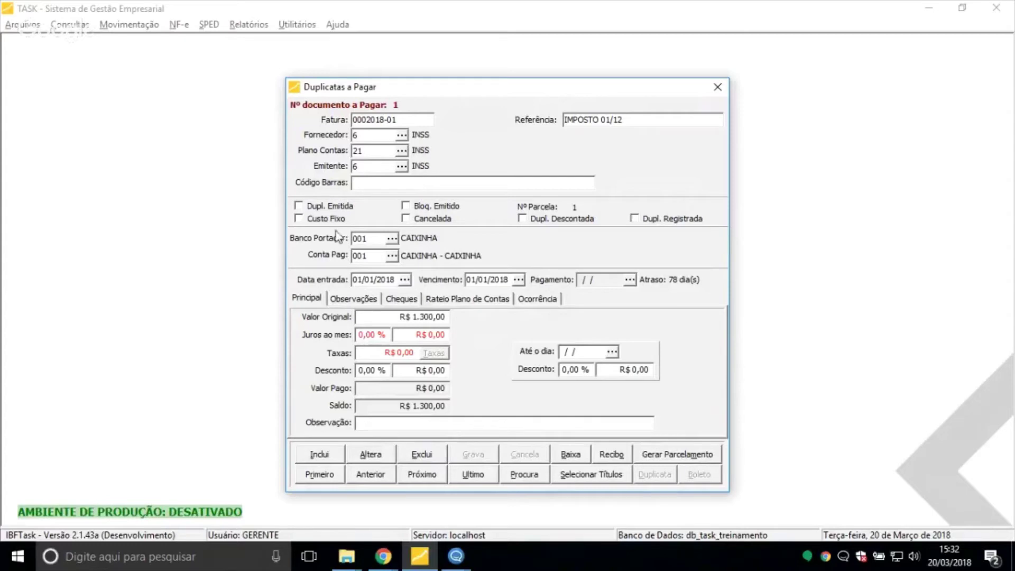
# Start a new payable with fatura 000002018, proceed despite the duplicate invoice number, and enter ALIMENTAÇÃO as the reference
pyautogui.click(317, 456)
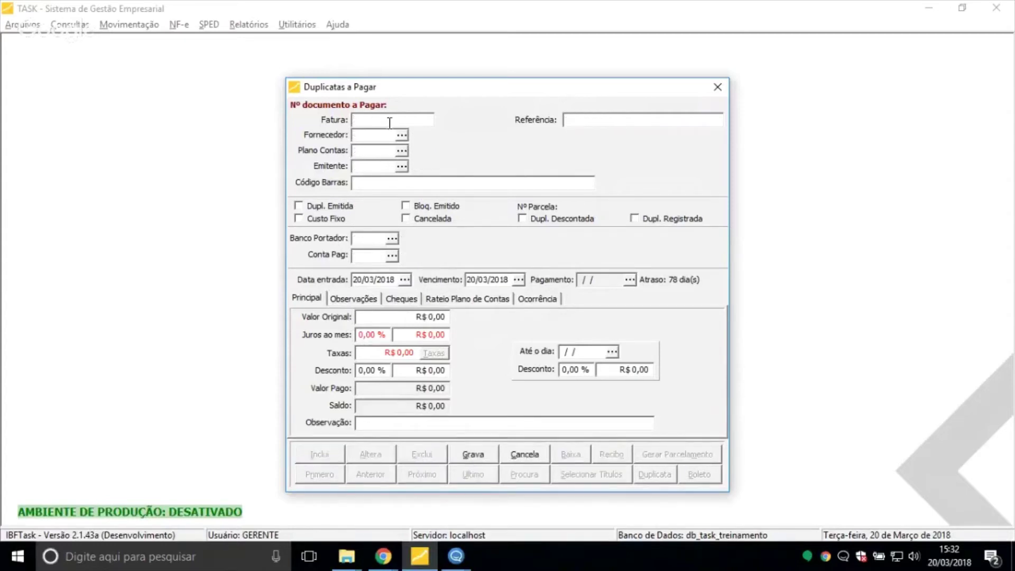
pyautogui.write('2018')
pyautogui.press('Tab')
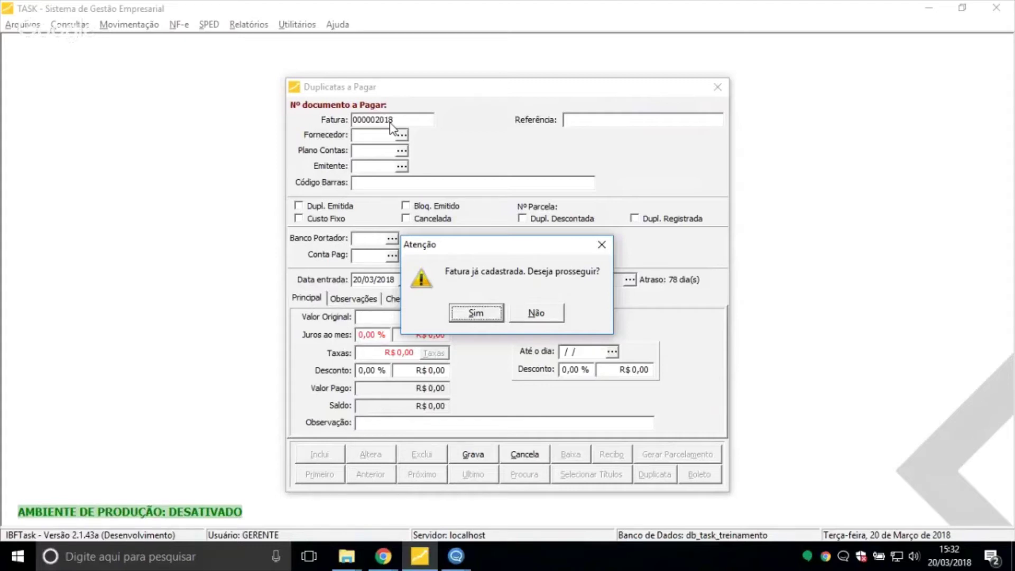
pyautogui.press('Tab')
pyautogui.press('Return')
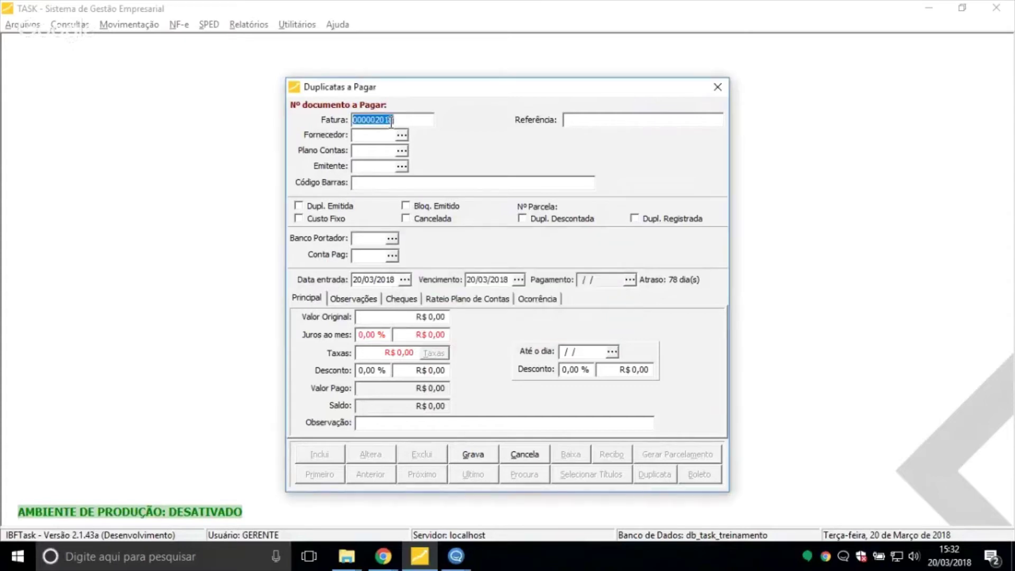
pyautogui.press('Tab')
pyautogui.press('Return')
pyautogui.write('L')
pyautogui.press('BackSpace')
pyautogui.write('AL')
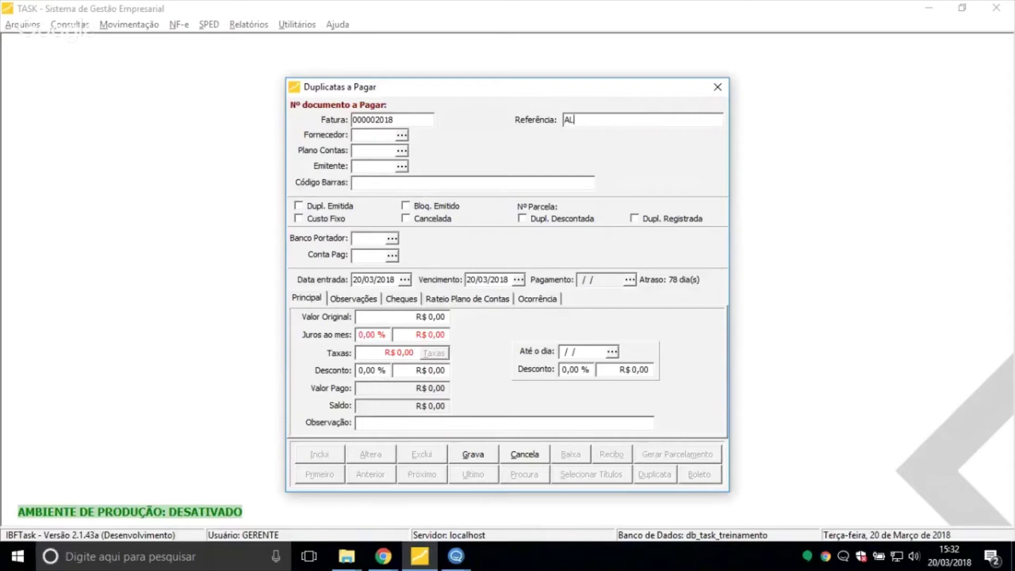
pyautogui.write('IMENTAÇÃO')
pyautogui.press('Tab')
# Choose EMPRESA MODELO as supplier to fill in the emitente, and change the supplier to 7, DOUTOR FORNECE
pyautogui.click(402, 135)
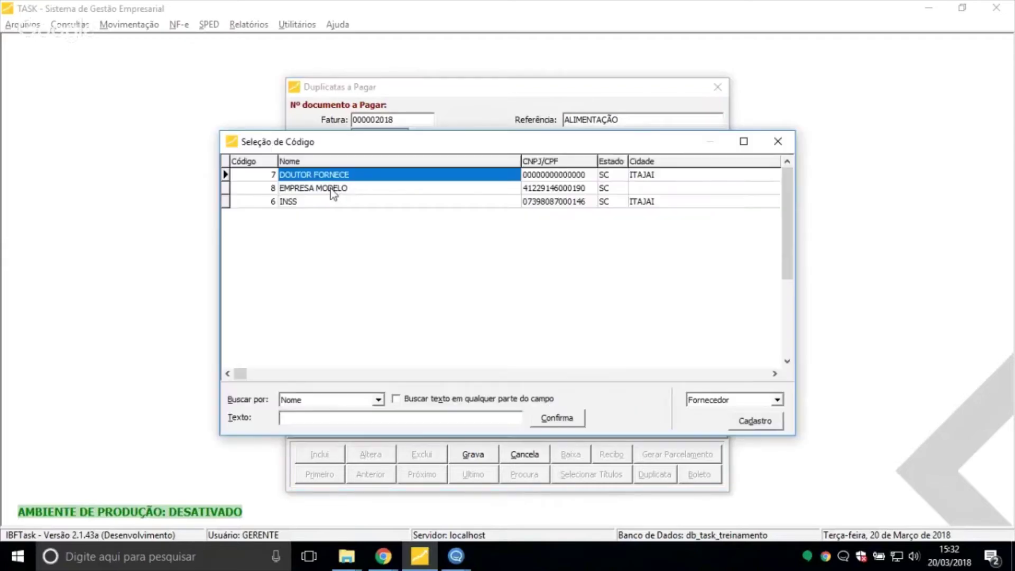
pyautogui.doubleClick(330, 189)
pyautogui.click(401, 135)
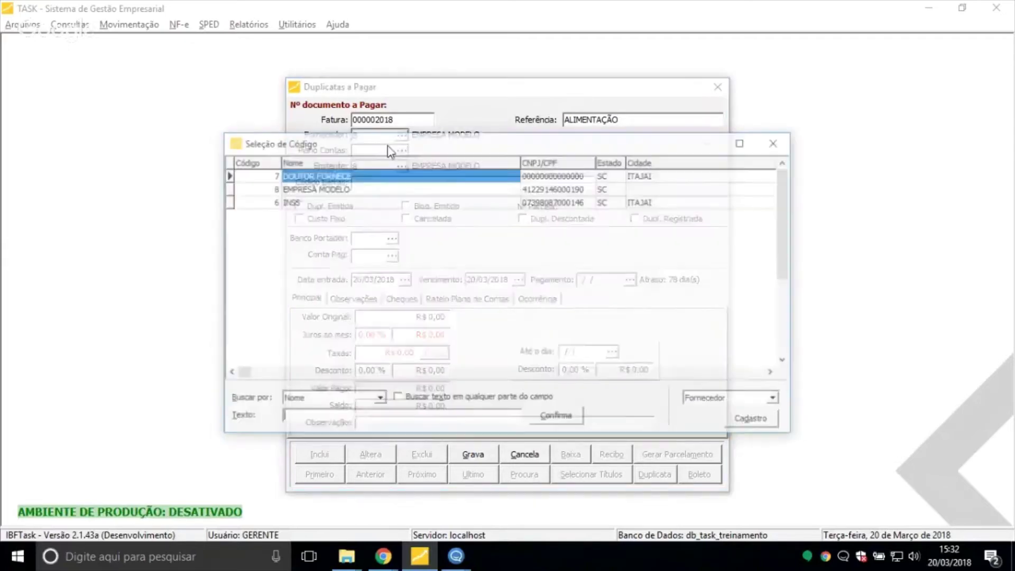
pyautogui.doubleClick(351, 176)
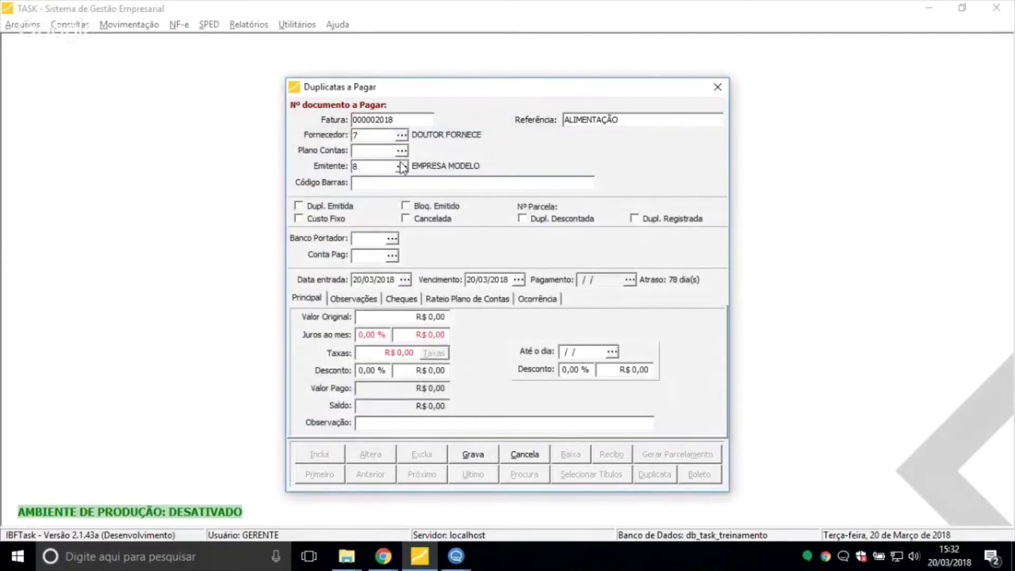
# Assign plano de contas 8, ALIMENTAÇÃO, to the new payable by searching its description for ALIM
pyautogui.click(401, 151)
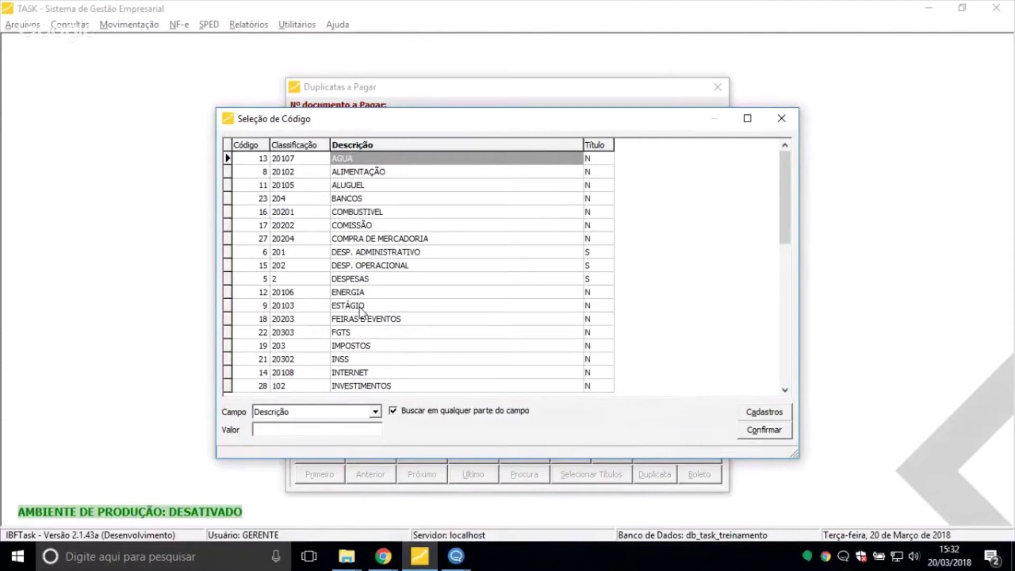
pyautogui.write('DEP')
pyautogui.write('PE')
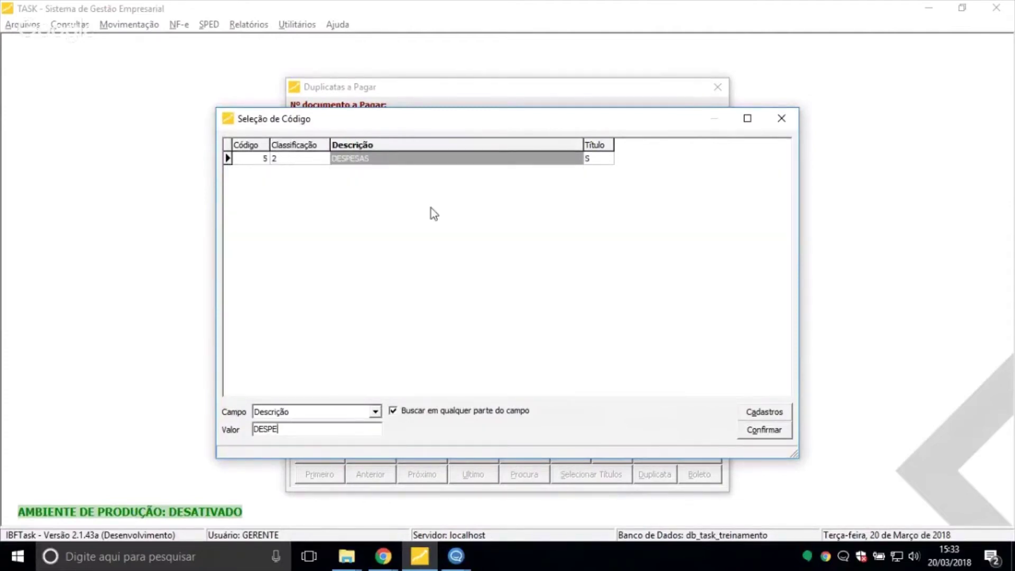
pyautogui.doubleClick(358, 429)
pyautogui.write('ALIM')
pyautogui.doubleClick(373, 158)
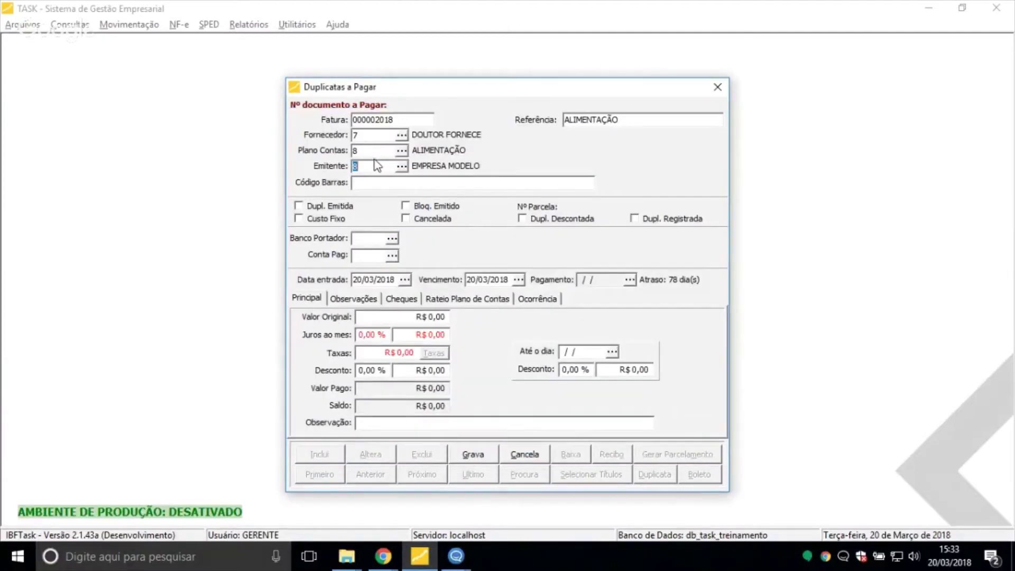
# Set the banco portador to 003, BANCO DO BRASIL, and leave the payment account empty
pyautogui.click(391, 238)
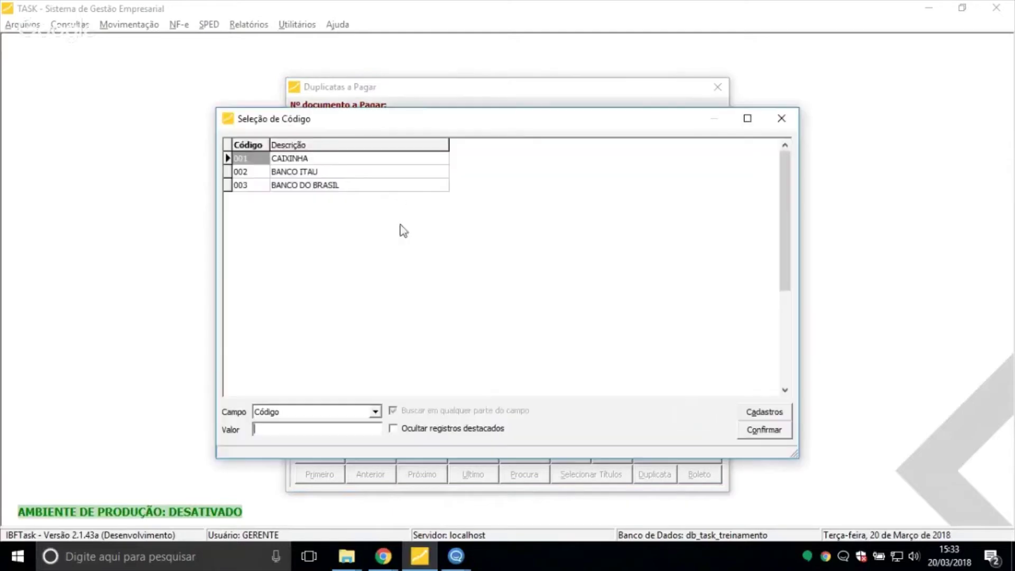
pyautogui.doubleClick(412, 186)
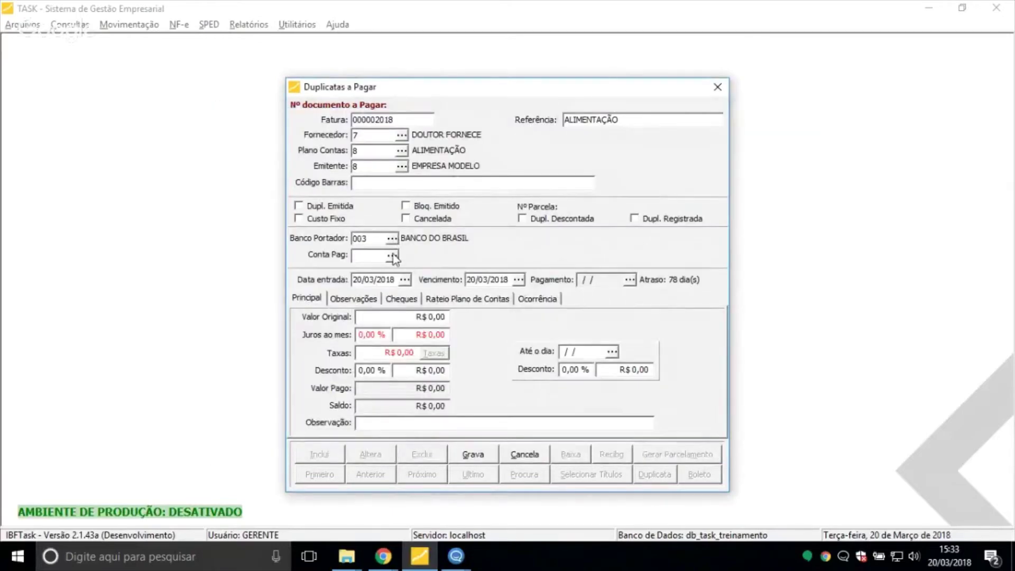
pyautogui.click(392, 256)
pyautogui.doubleClick(421, 192)
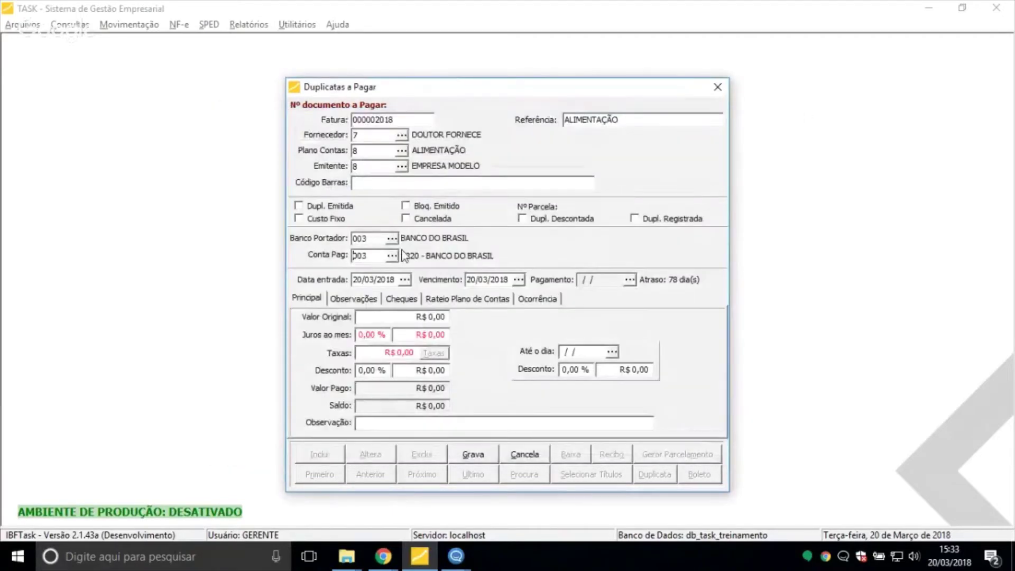
pyautogui.doubleClick(375, 257)
pyautogui.press('Delete')
pyautogui.press('Tab')
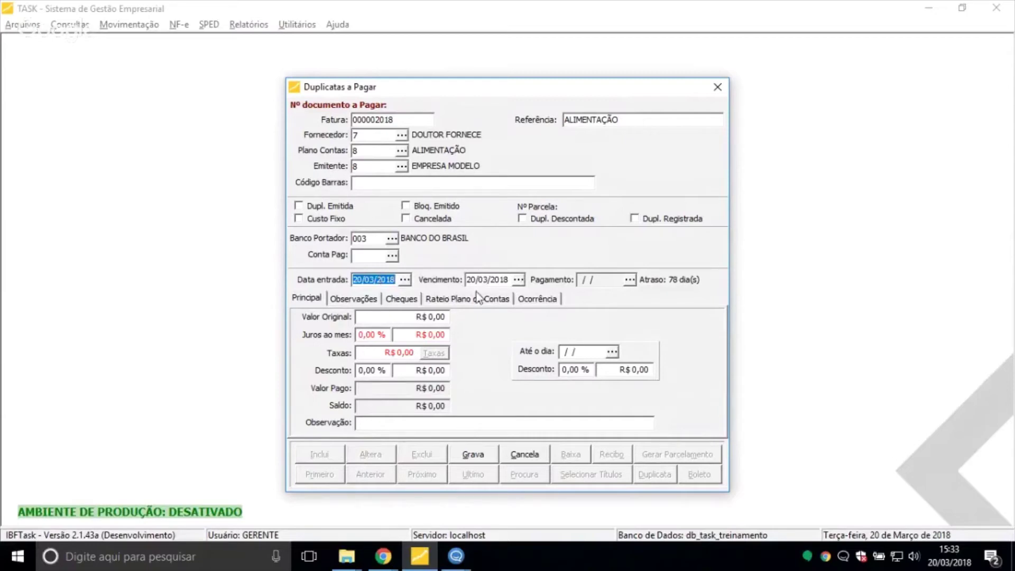
# Set the payable's original value to R$ 120,00 and save the record
pyautogui.click(414, 318)
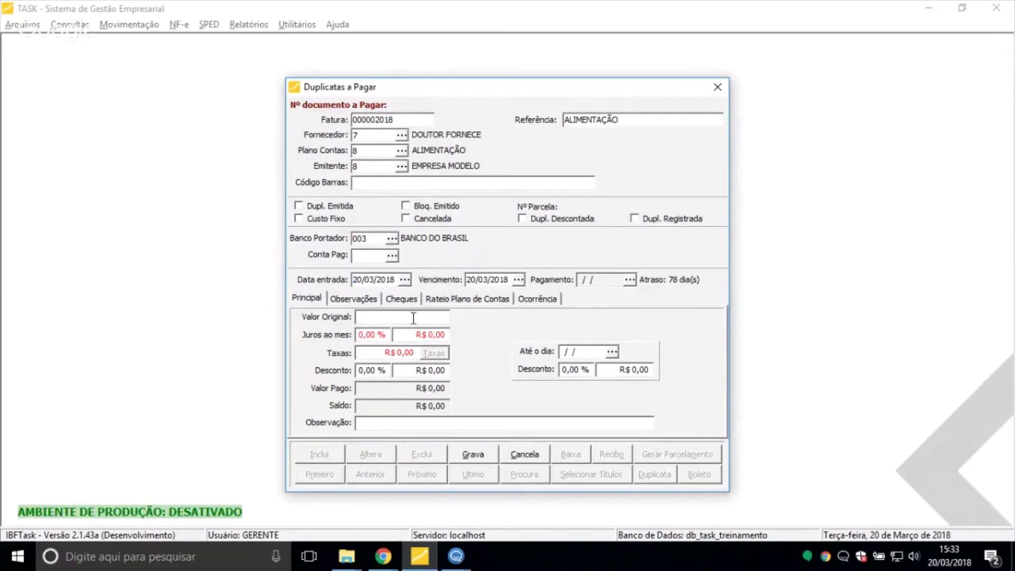
pyautogui.write('10')
pyautogui.press('Tab')
pyautogui.click(417, 315)
pyautogui.write('120')
pyautogui.press('Tab')
pyautogui.click(478, 457)
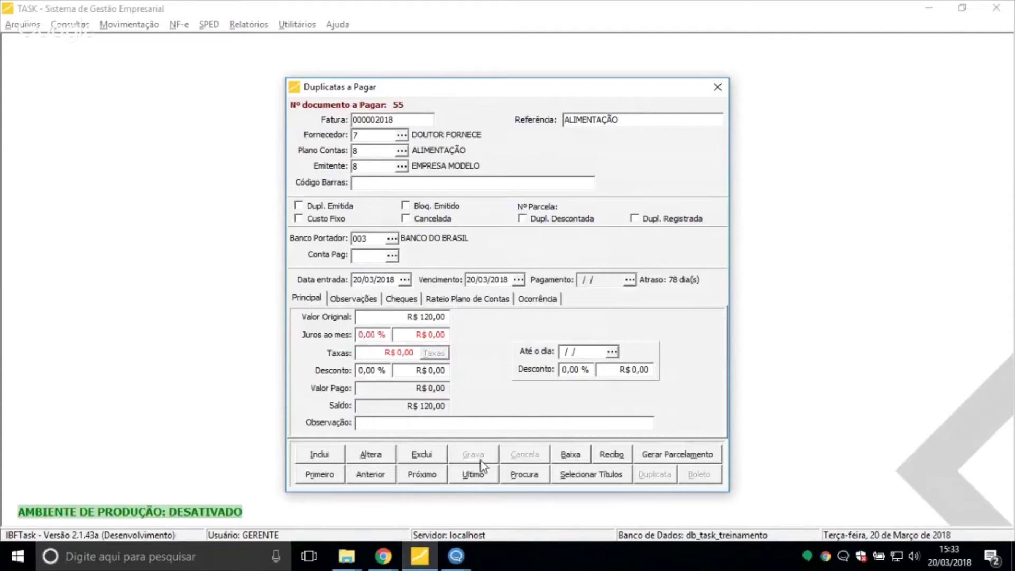
# Start settling the ALIMENTAÇÃO payable with R$ 10,00 to pay from account 003, BANCO DO BRASIL
pyautogui.click(552, 455)
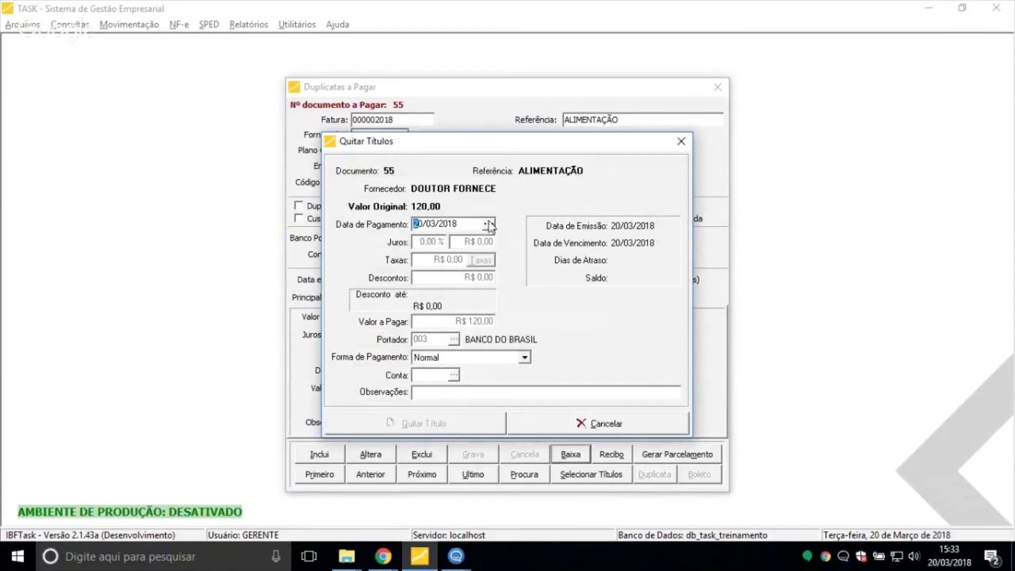
pyautogui.click(454, 321)
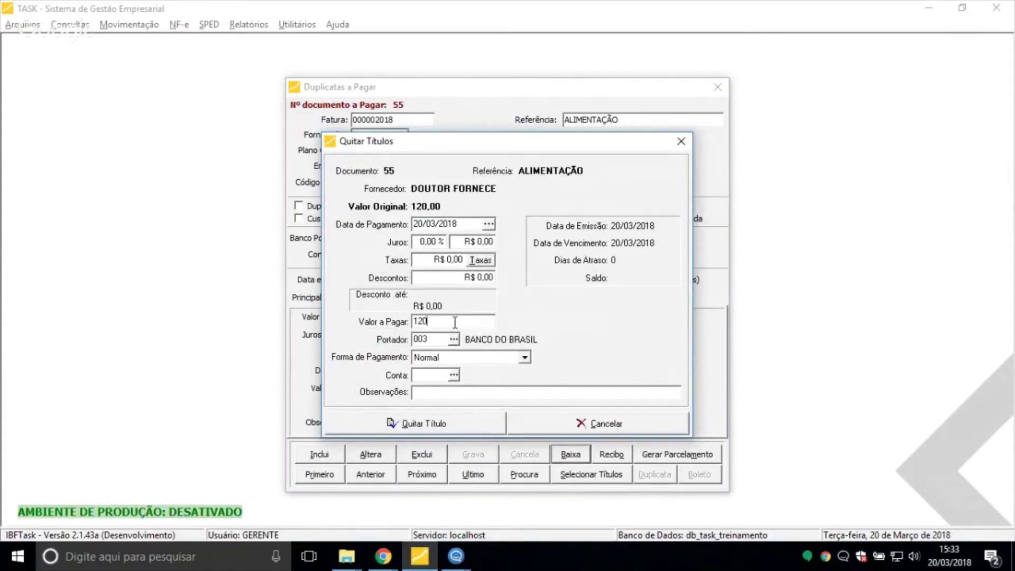
pyautogui.click(447, 376)
pyautogui.write('10')
pyautogui.press('Tab')
pyautogui.click(428, 375)
pyautogui.click(454, 375)
pyautogui.doubleClick(421, 186)
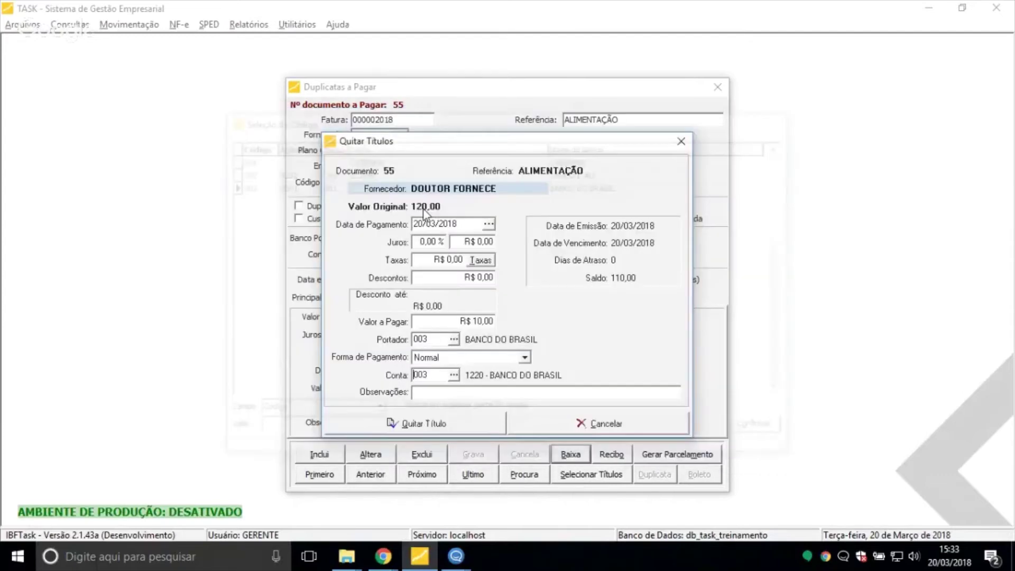
# Settle the title with the partial payment and decline generating a complementary title
pyautogui.click(416, 423)
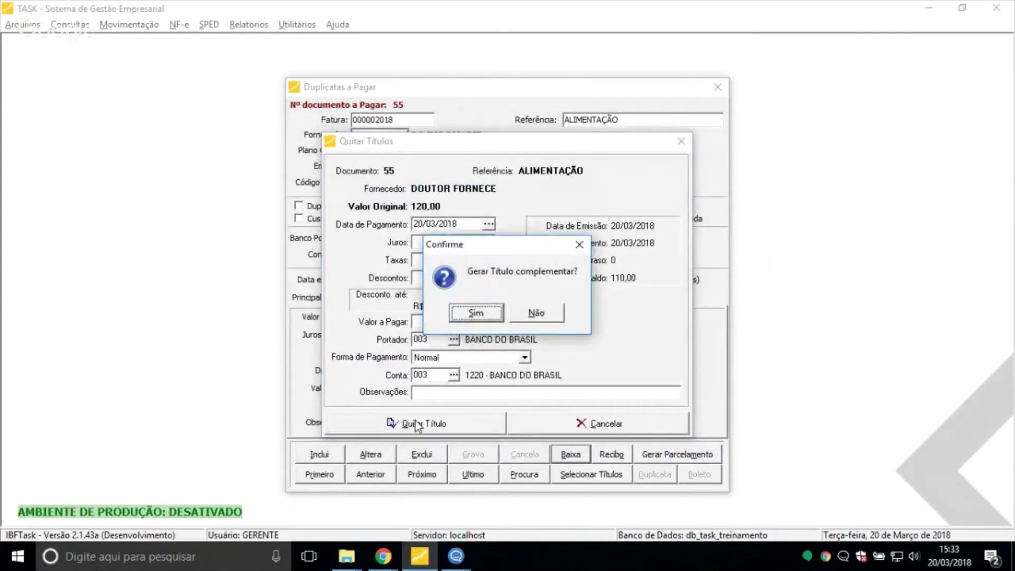
pyautogui.press('Tab')
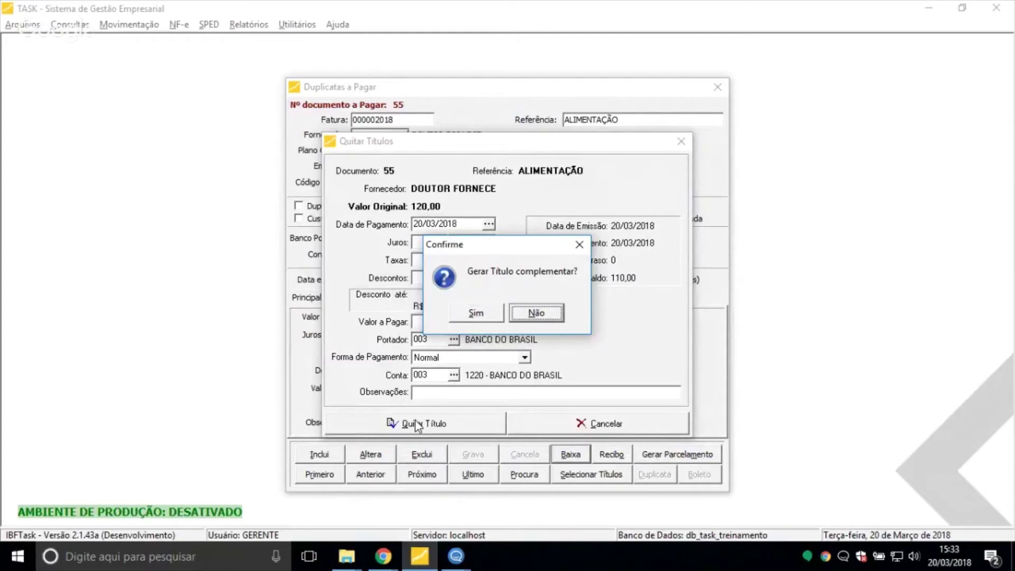
pyautogui.press('Return')
pyautogui.press('Return')
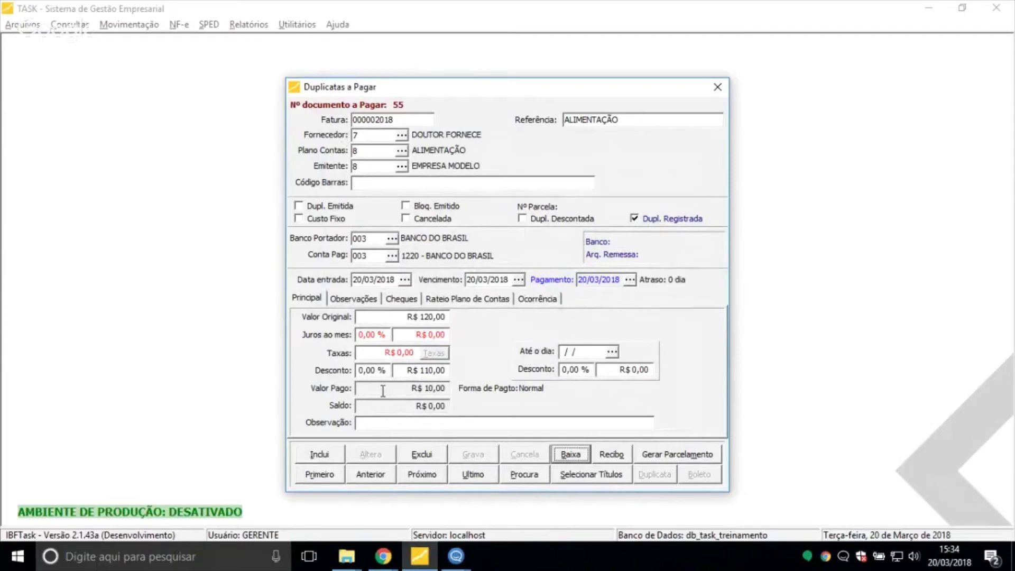
pyautogui.click(402, 369)
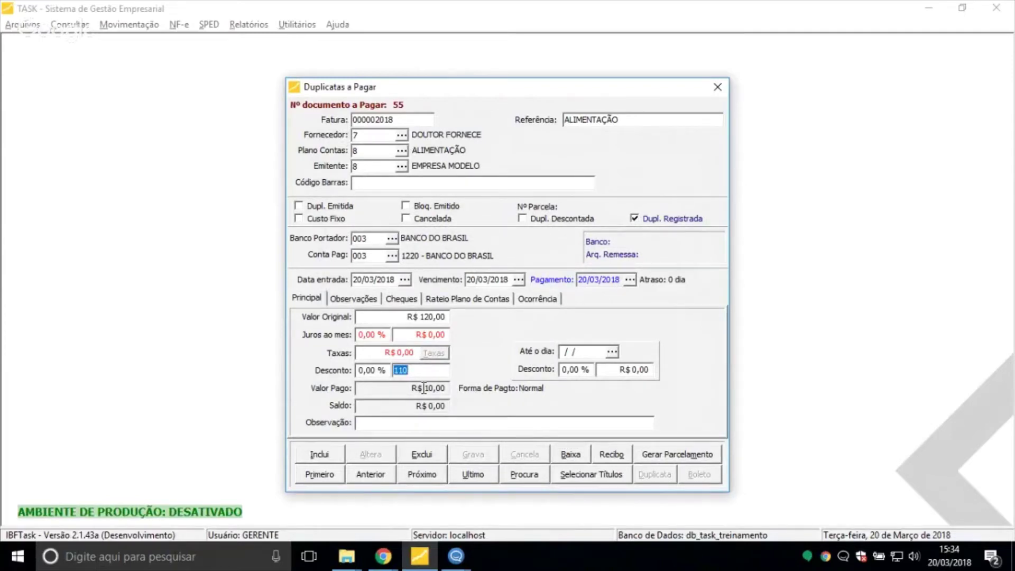
pyautogui.click(370, 474)
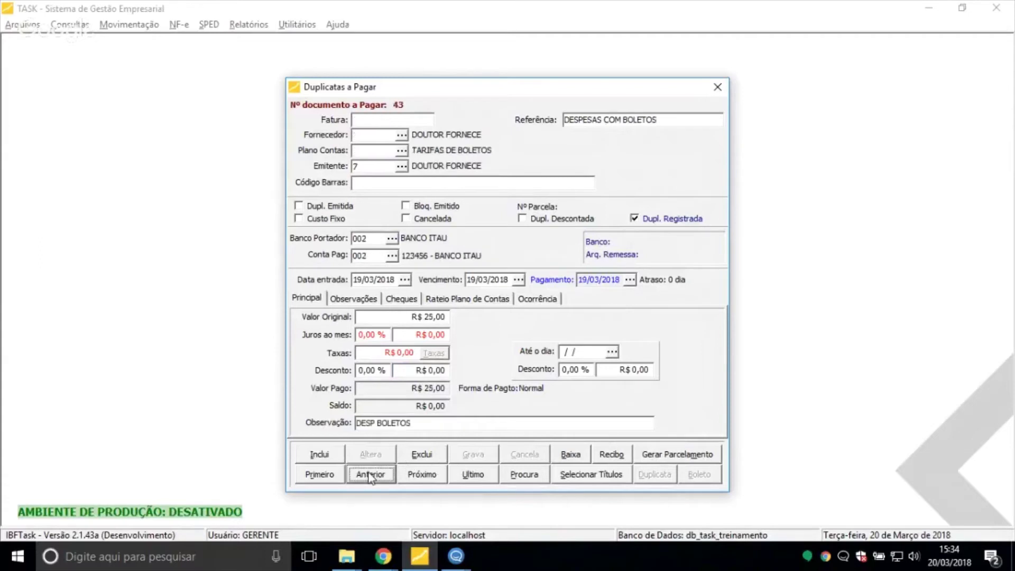
pyautogui.click(370, 475)
pyautogui.click(370, 474)
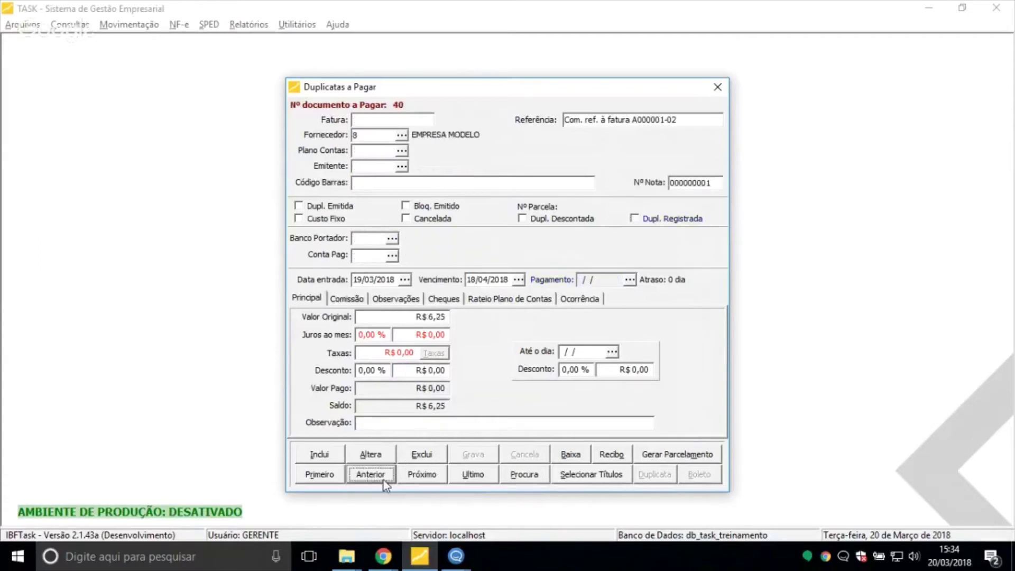
pyautogui.click(369, 453)
pyautogui.click(317, 221)
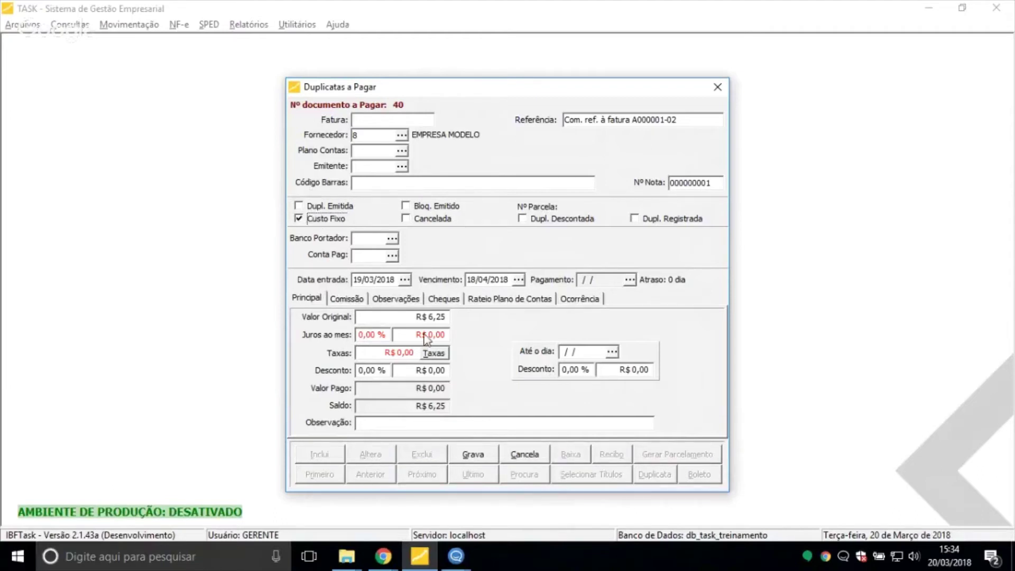
pyautogui.click(524, 454)
# Go to the first payable, IMPOSTO 01/12 from INSS, mark it as Custo Fixo and save the record
pyautogui.click(328, 472)
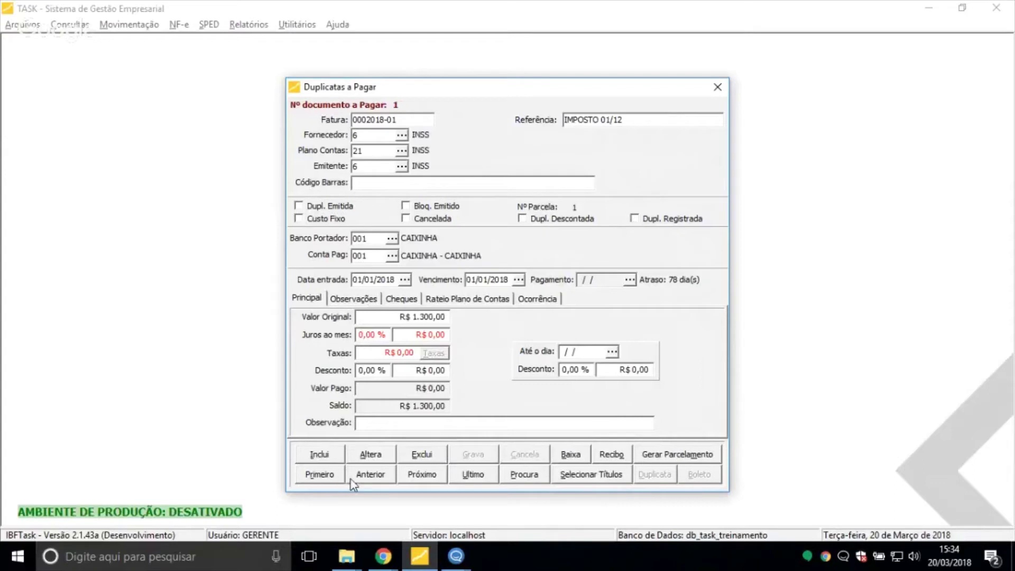
pyautogui.click(377, 454)
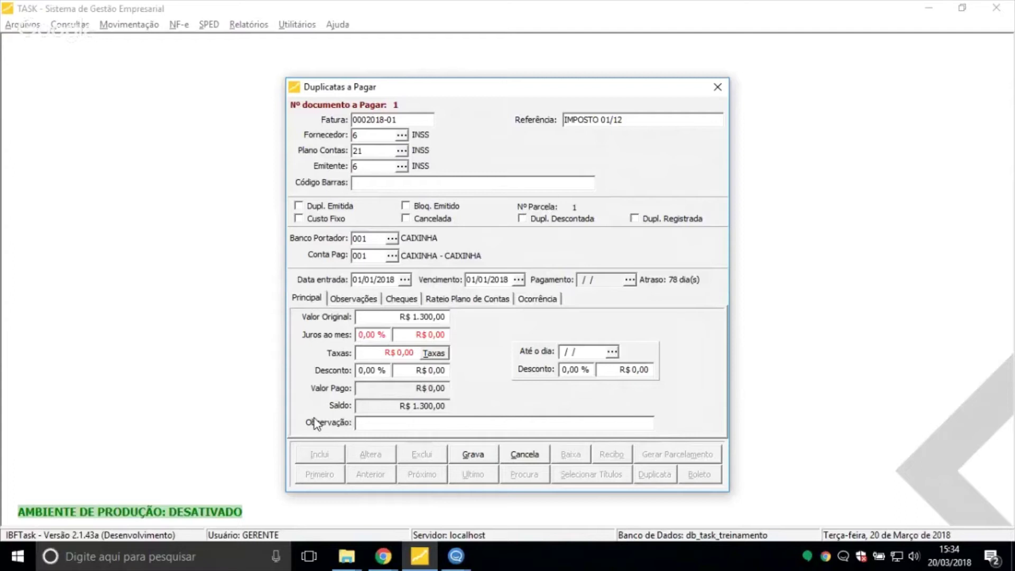
pyautogui.click(333, 221)
pyautogui.click(486, 455)
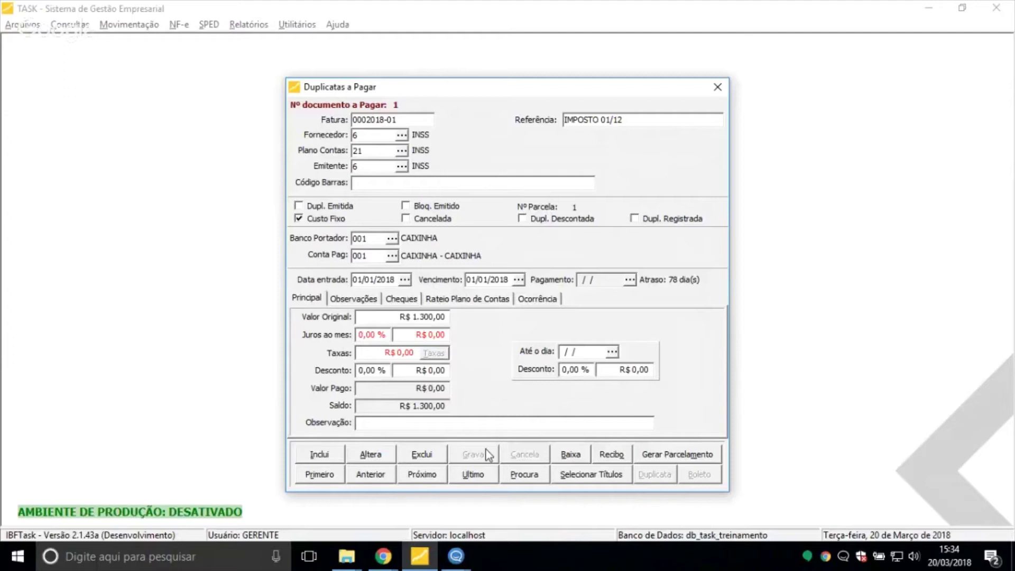
# Settle this INSS payable with payment date 01/01/2018 from account 001, CAIXINHA, and generate the title for the next month
pyautogui.click(560, 458)
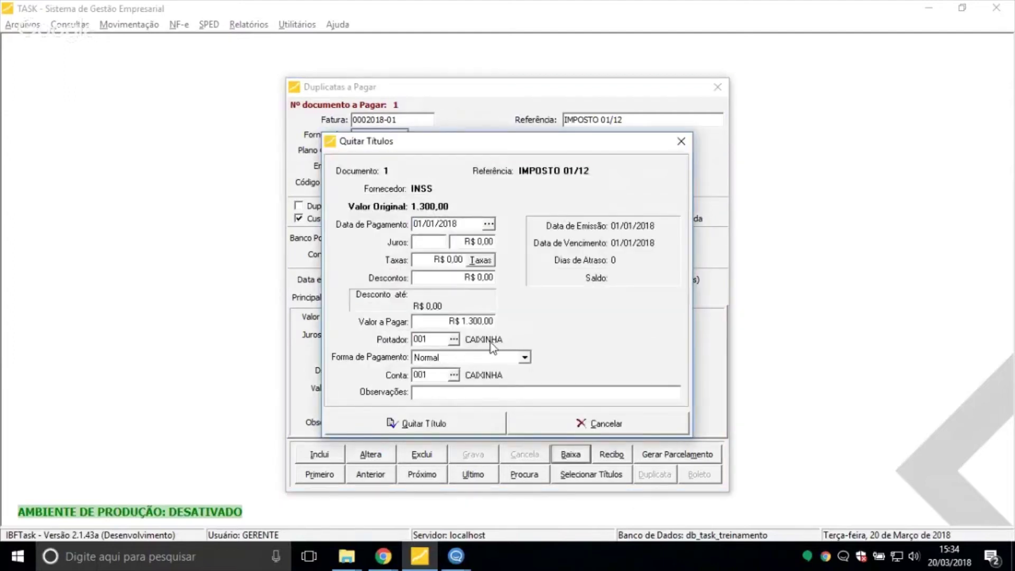
pyautogui.click(433, 422)
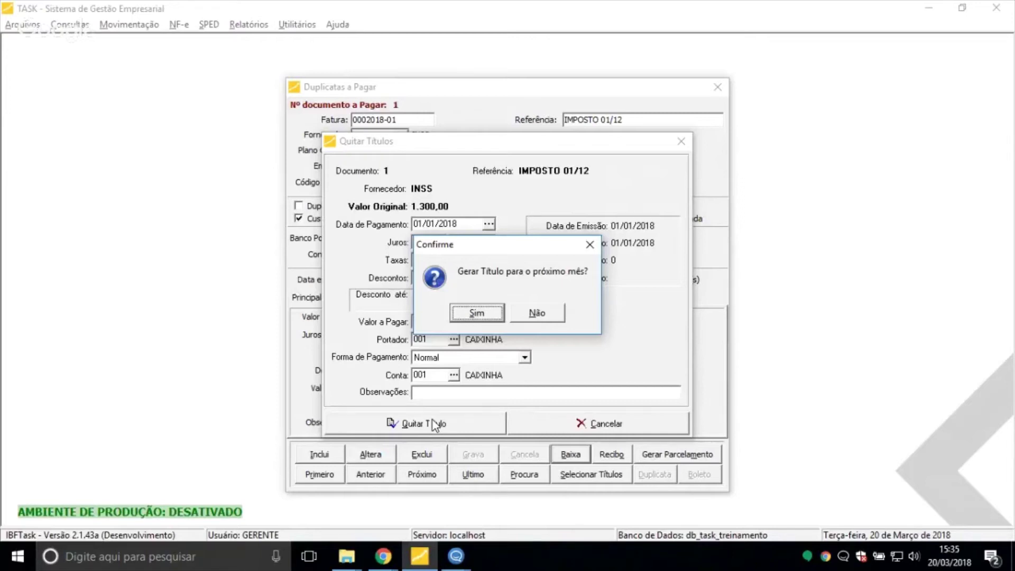
pyautogui.moveTo(539, 237); pyautogui.dragTo(629, 251)
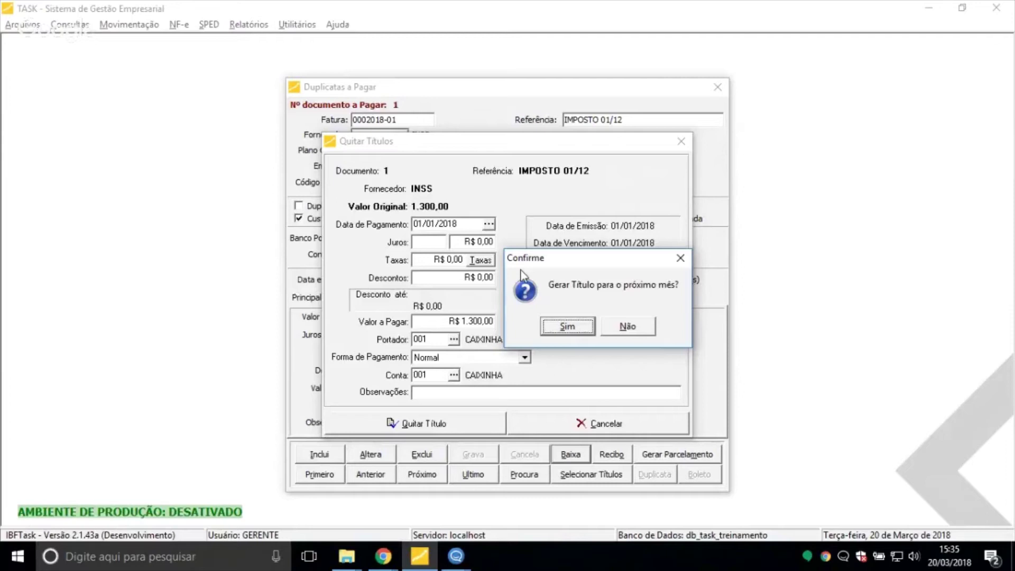
pyautogui.press('Return')
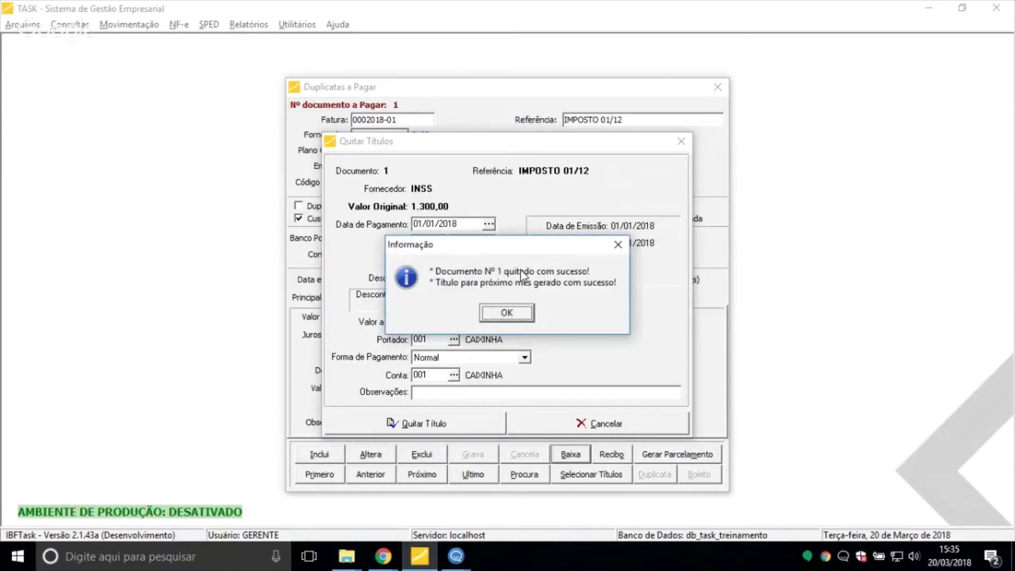
pyautogui.press('Return')
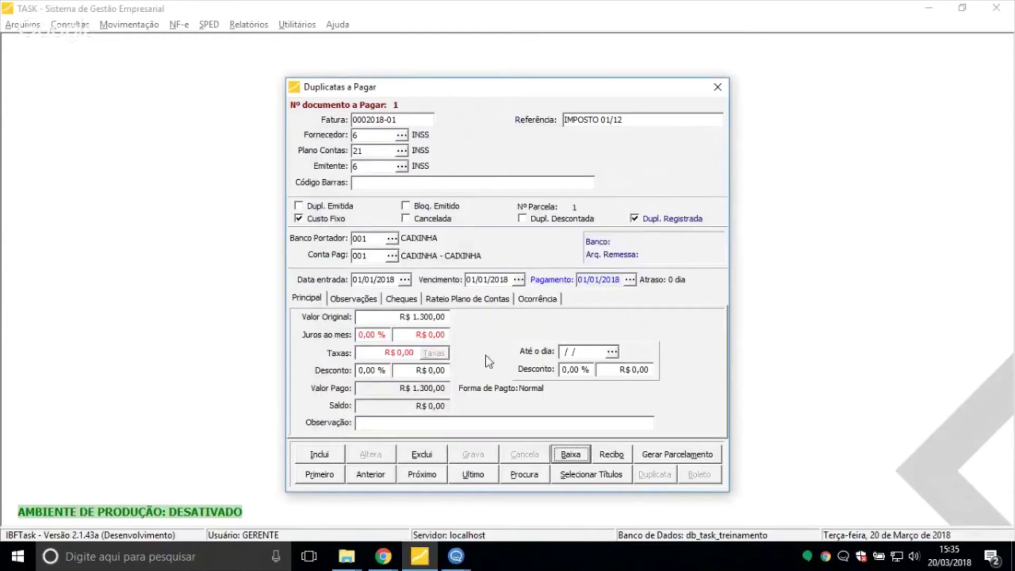
# Settle the newly generated INSS payable, the last record, with payment date 20/03/2018, declining a title for the next month
pyautogui.click(472, 476)
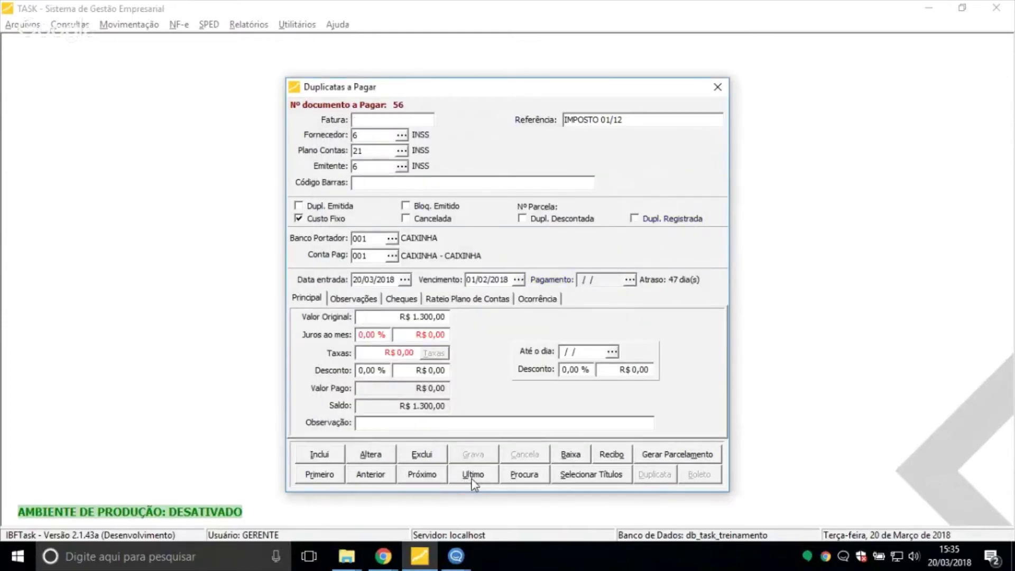
pyautogui.click(378, 318)
pyautogui.click(373, 136)
pyautogui.click(313, 224)
pyautogui.click(571, 454)
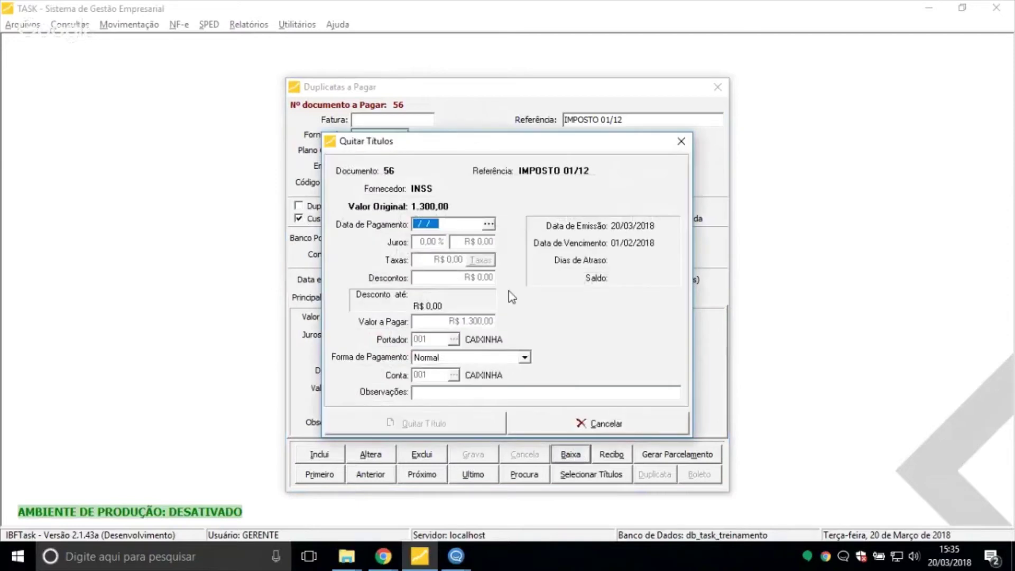
pyautogui.press('Return')
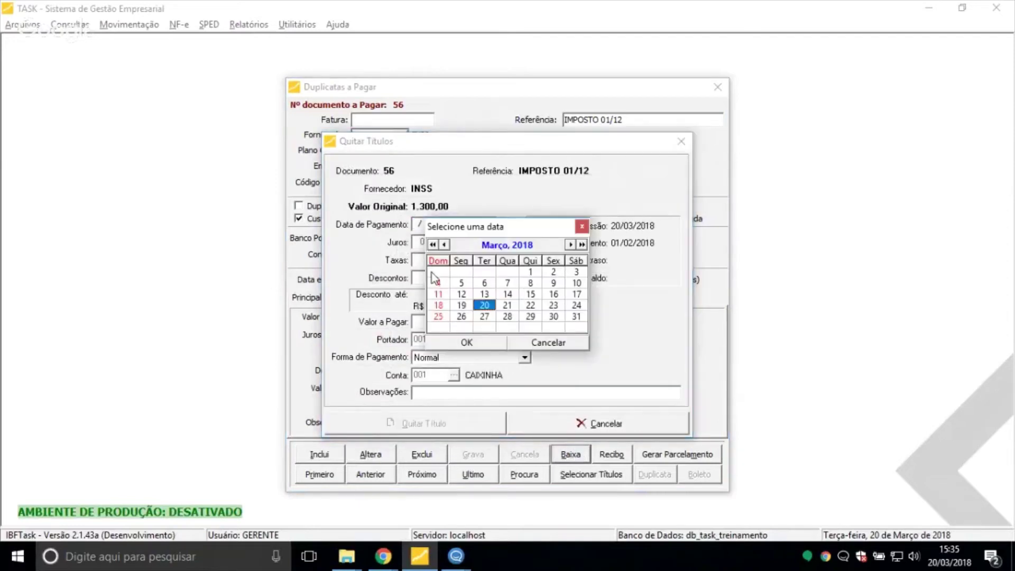
pyautogui.doubleClick(485, 304)
pyautogui.click(461, 421)
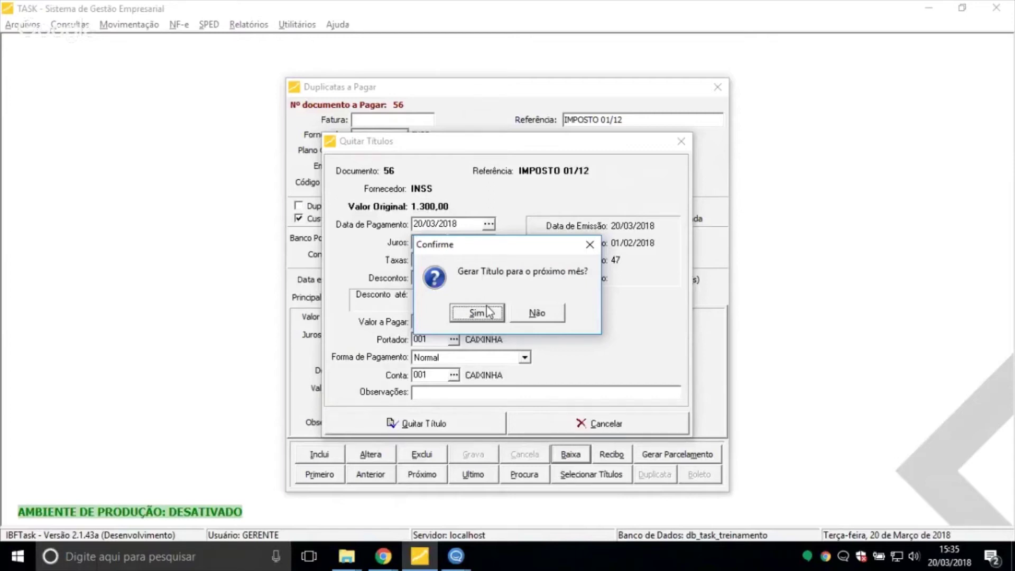
pyautogui.click(531, 320)
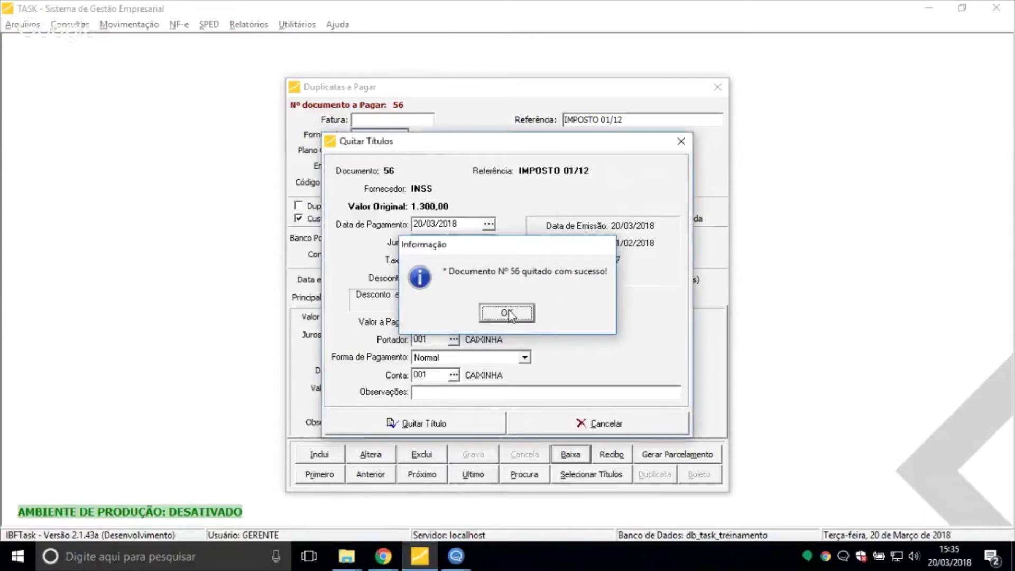
pyautogui.click(508, 313)
pyautogui.click(473, 474)
pyautogui.click(329, 222)
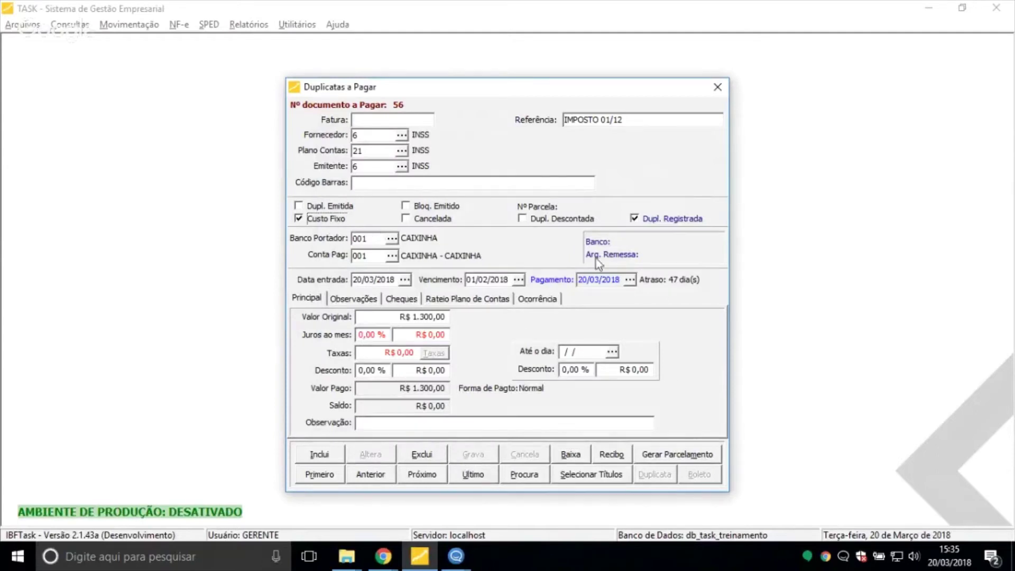
pyautogui.click(602, 275)
pyautogui.click(308, 224)
# List the payable titles issued from 19/03/2018 to 21/03/2018 for batch selection
pyautogui.click(619, 478)
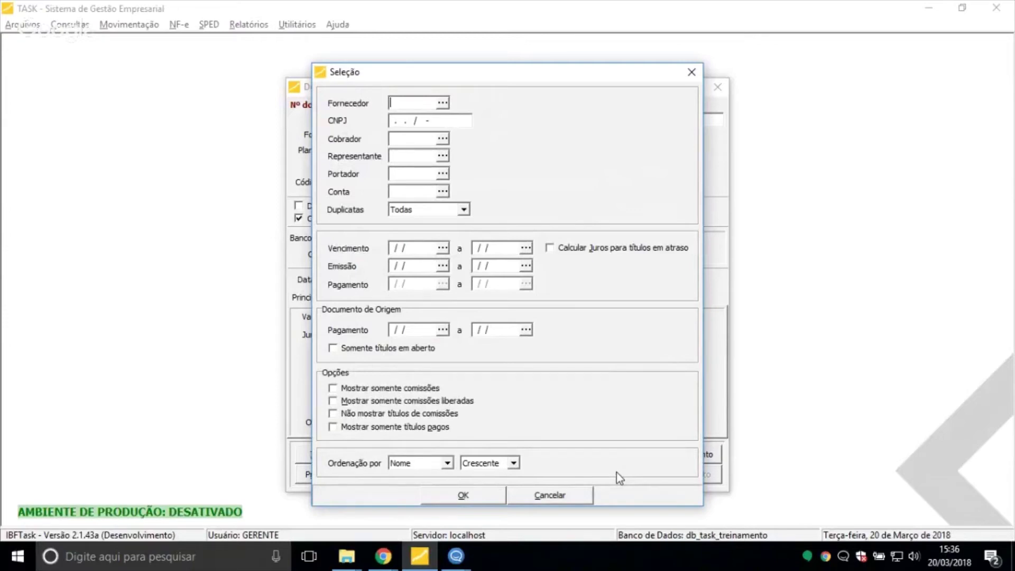
pyautogui.click(442, 265)
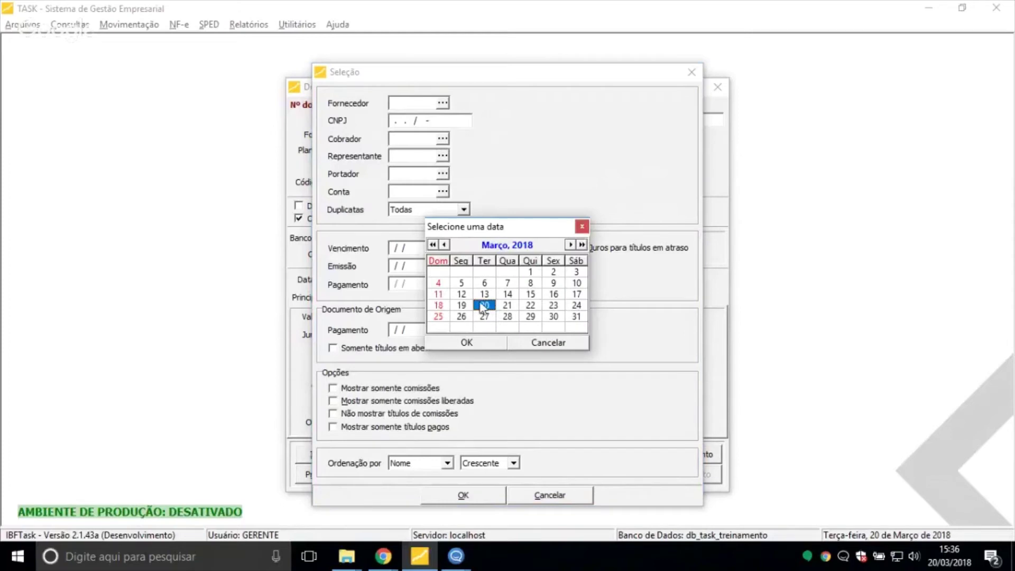
pyautogui.click(464, 305)
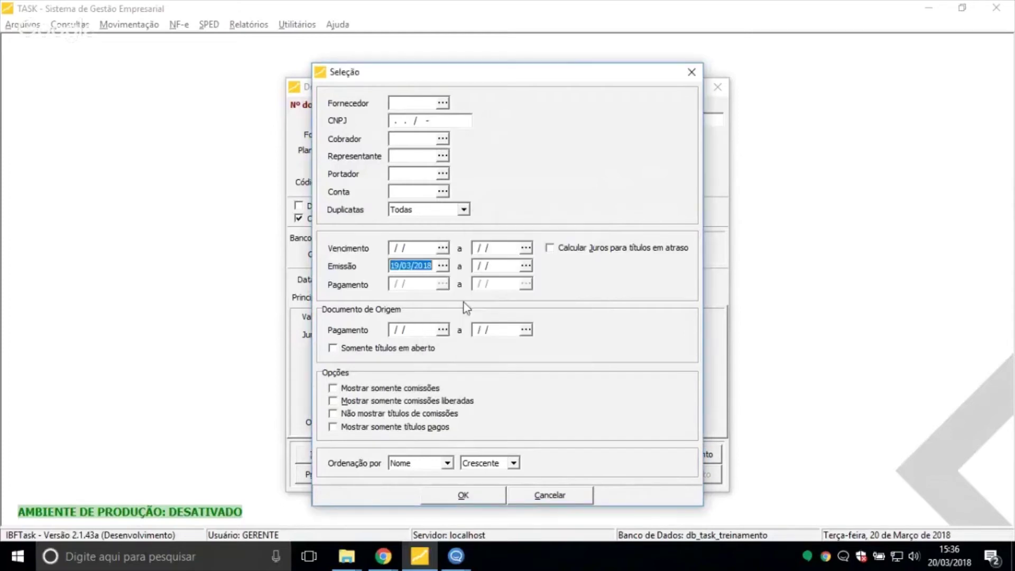
pyautogui.click(525, 266)
pyautogui.click(506, 305)
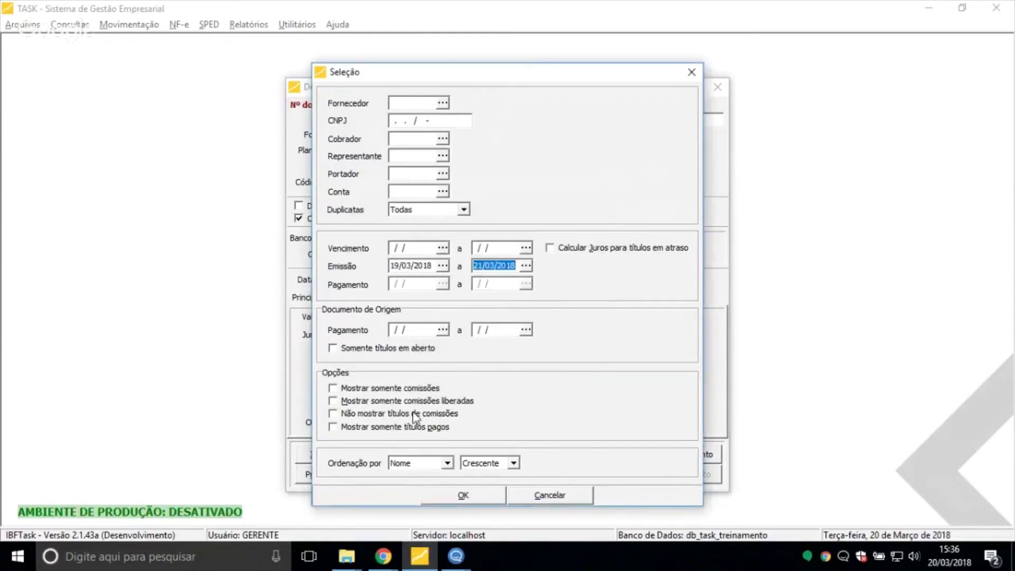
pyautogui.click(458, 491)
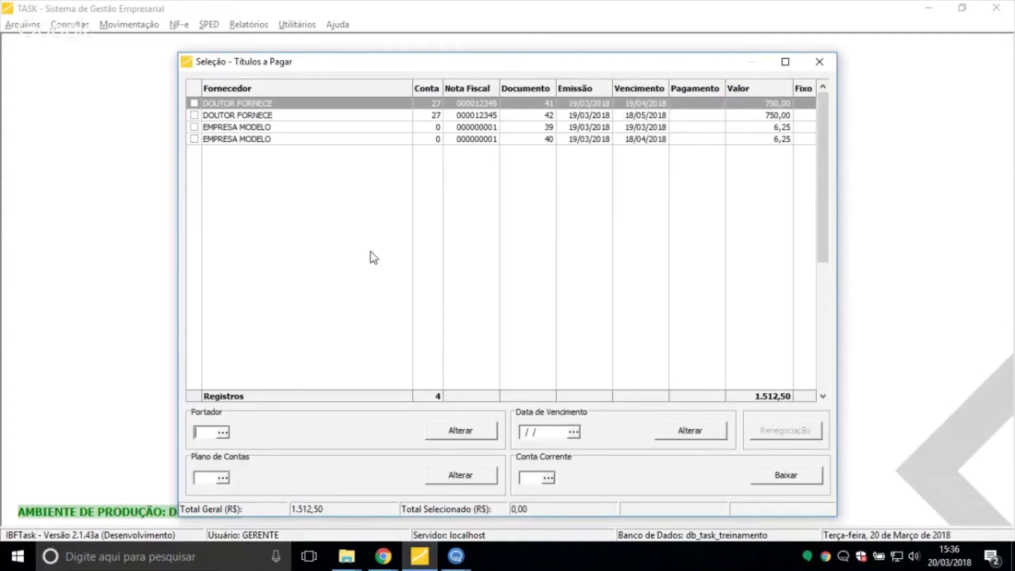
# Mark all the payable titles in the selection list
pyautogui.rightClick(339, 108)
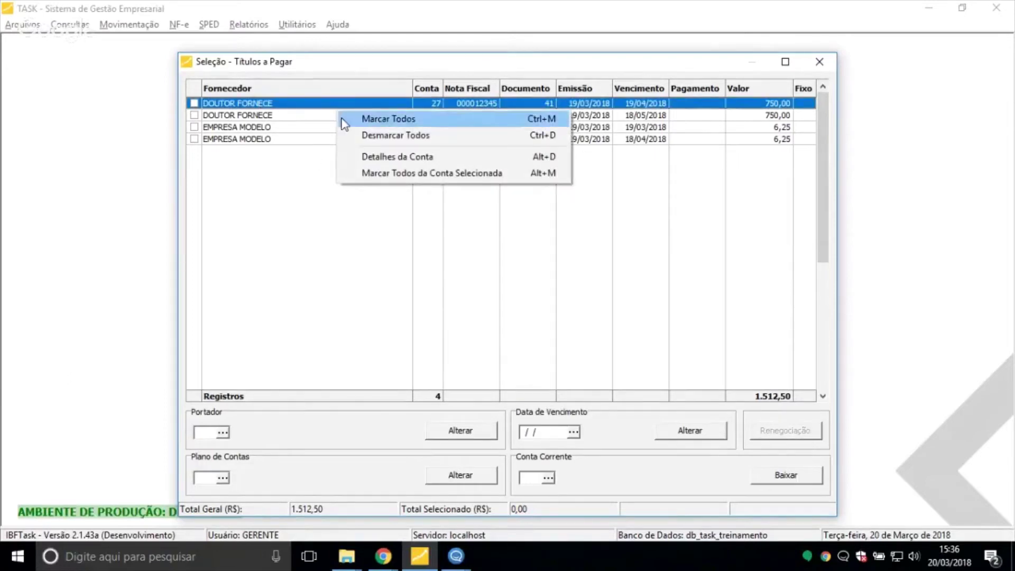
pyautogui.rightClick(283, 117)
pyautogui.click(285, 125)
pyautogui.rightClick(276, 121)
pyautogui.click(312, 144)
pyautogui.rightClick(275, 123)
pyautogui.click(291, 130)
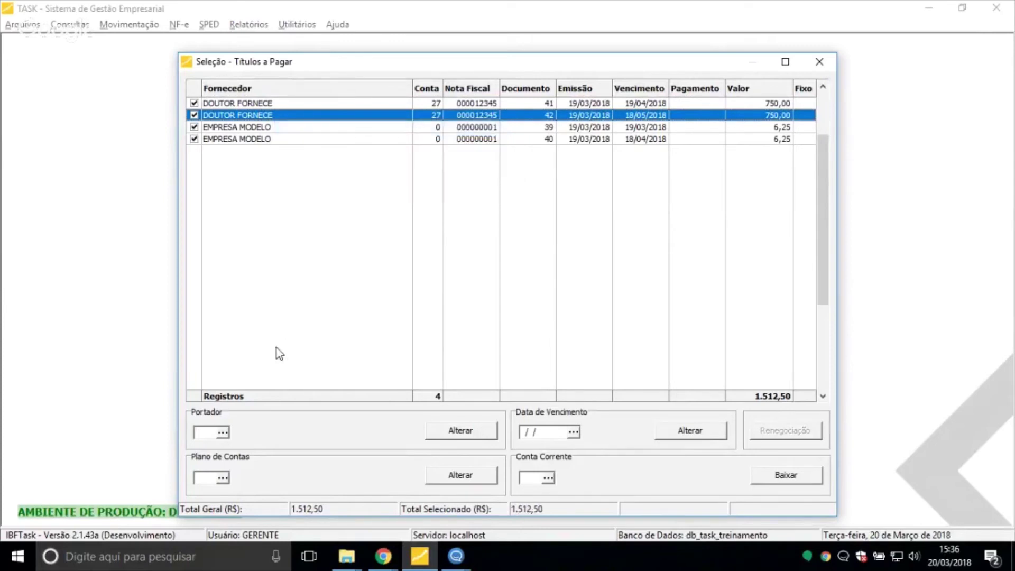
pyautogui.click(223, 432)
pyautogui.click(344, 169)
pyautogui.doubleClick(348, 176)
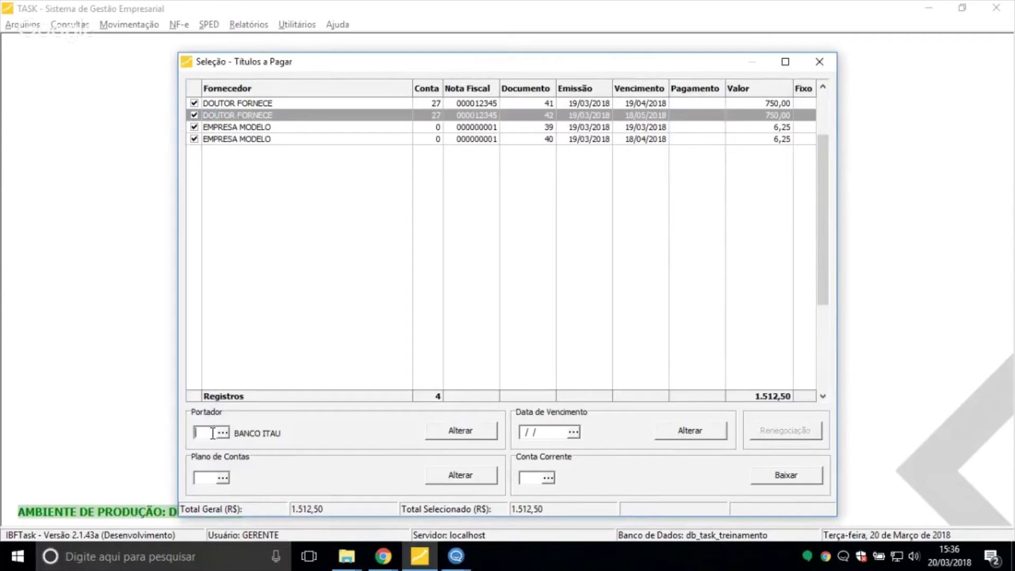
pyautogui.click(532, 433)
pyautogui.click(522, 474)
# Unmark both EMPRESA MODELO titles and set the conta corrente for the batch settlement to 003, BANCO DO BRASIL
pyautogui.click(193, 127)
pyautogui.click(194, 139)
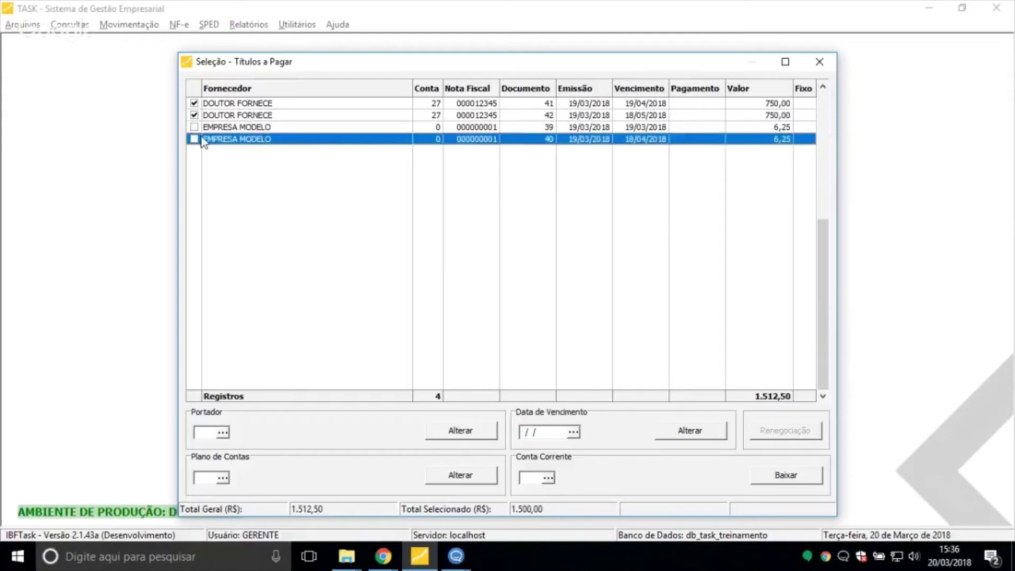
pyautogui.click(233, 116)
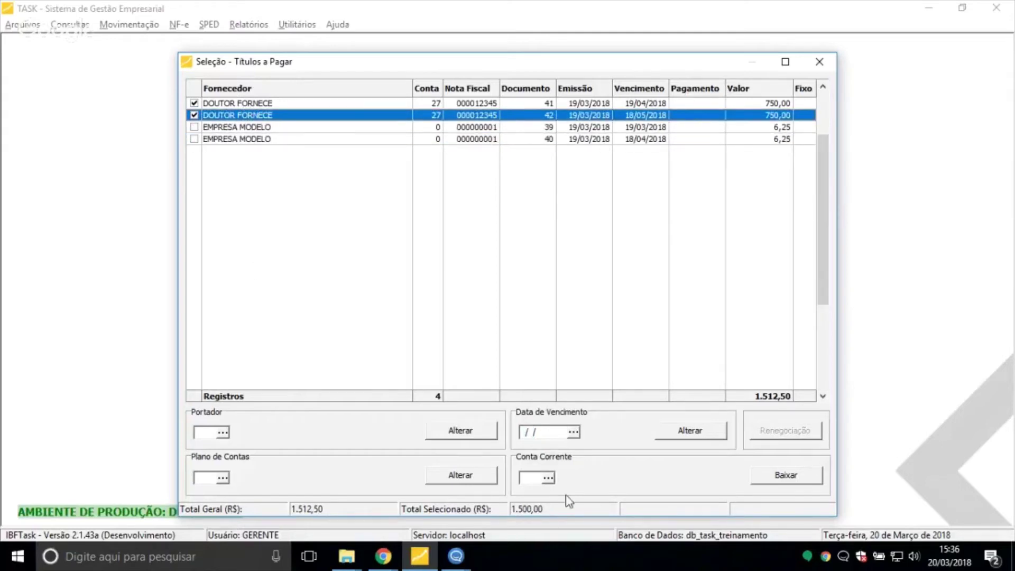
pyautogui.click(548, 477)
pyautogui.doubleClick(376, 189)
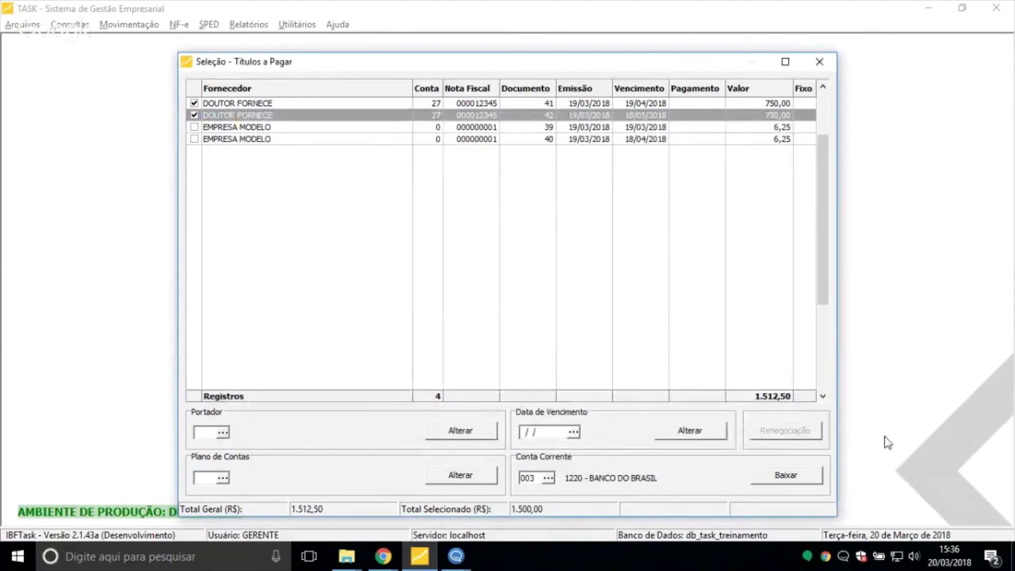
# Settle the two DOUTOR FORNECE titles dated 20/03/2018 with payment form Normal, grouping them into a single entry
pyautogui.click(817, 476)
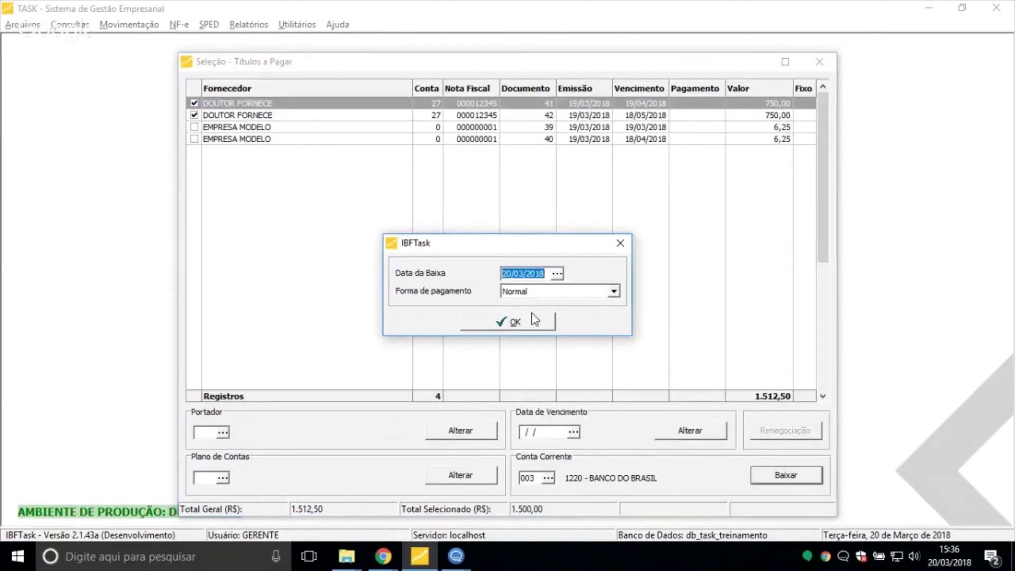
pyautogui.click(532, 327)
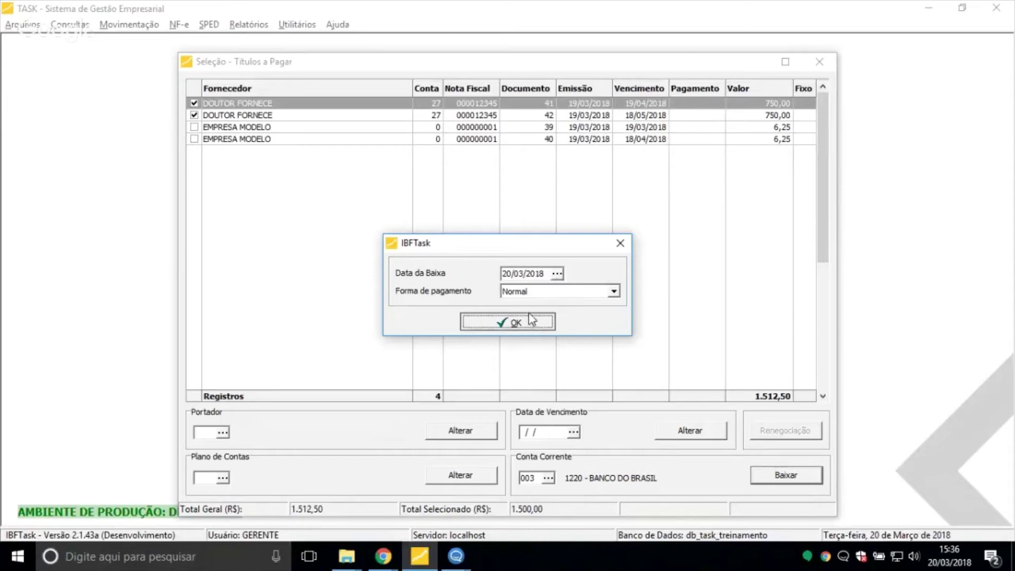
pyautogui.click(533, 326)
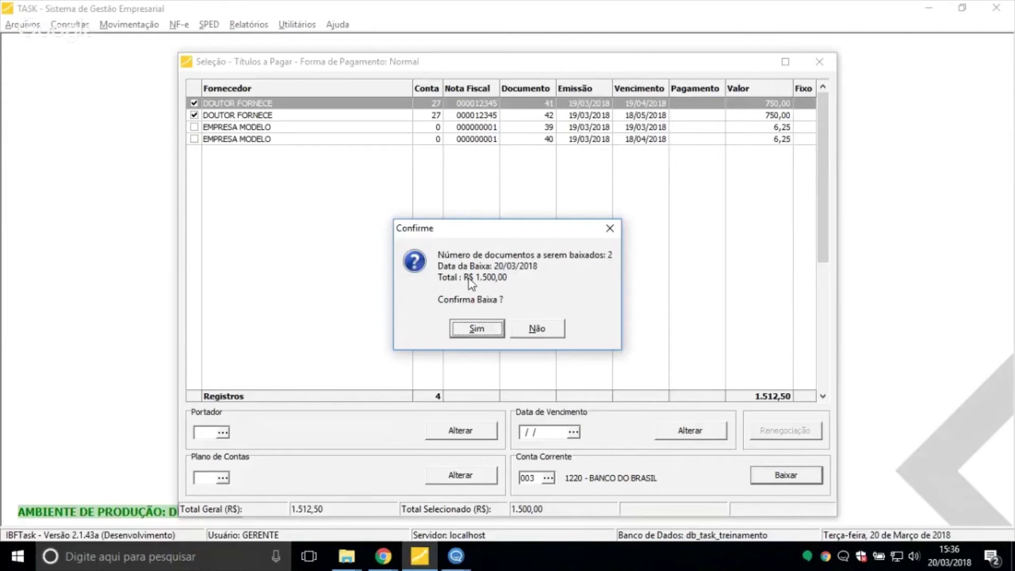
pyautogui.click(482, 332)
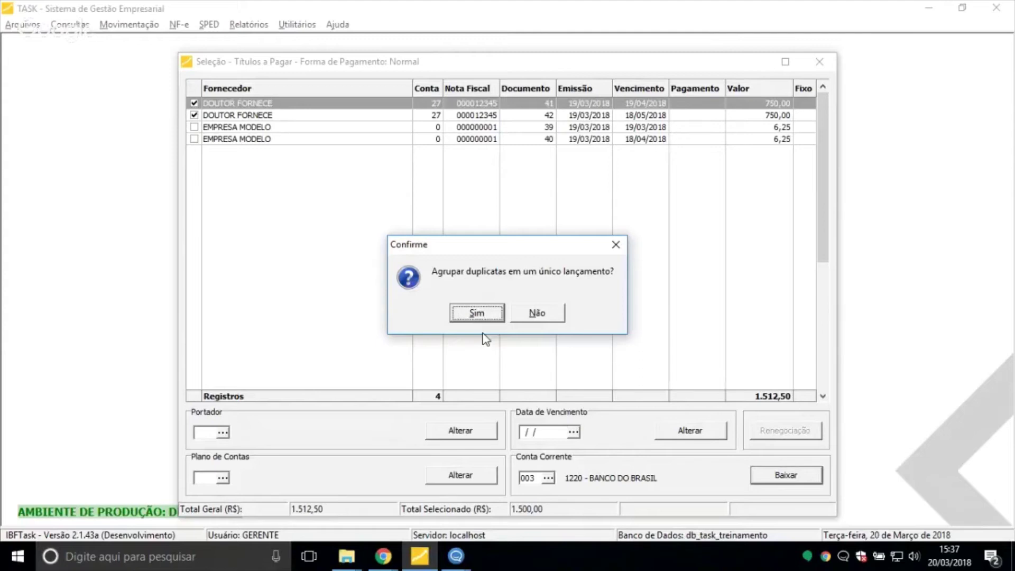
pyautogui.press('Right')
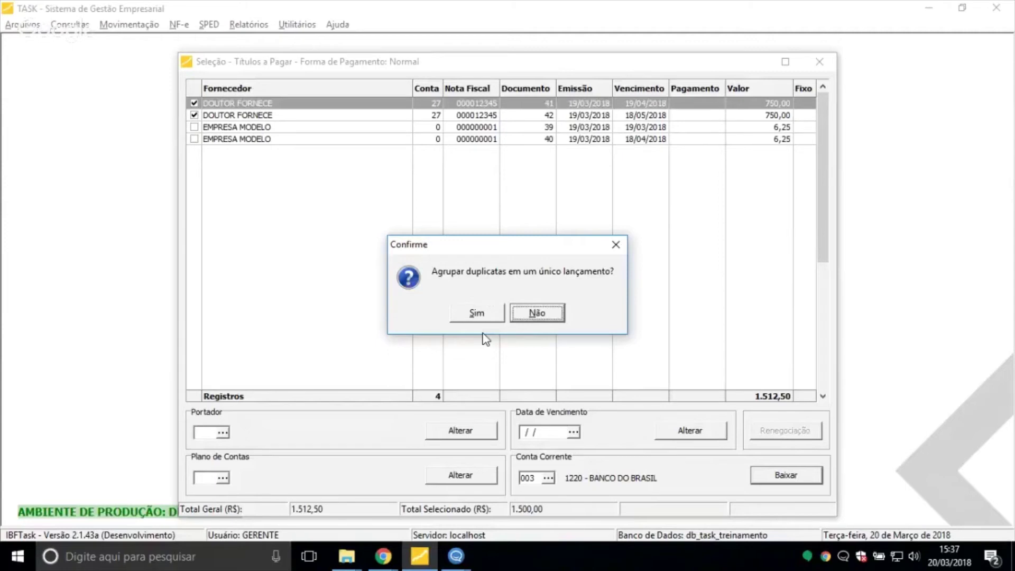
pyautogui.press('Left')
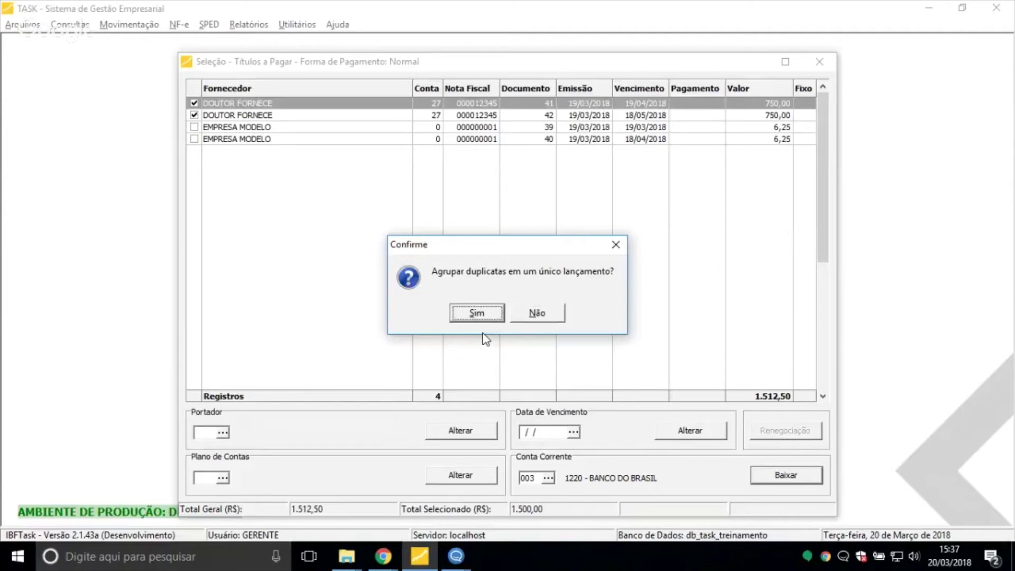
pyautogui.press('Return')
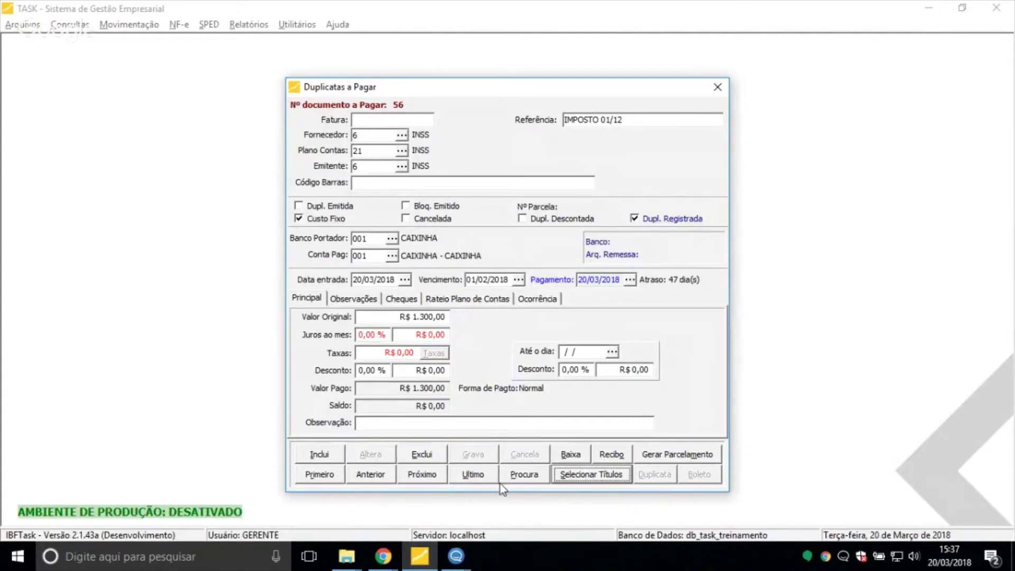
# Open the search for payable duplicatas
pyautogui.click(515, 478)
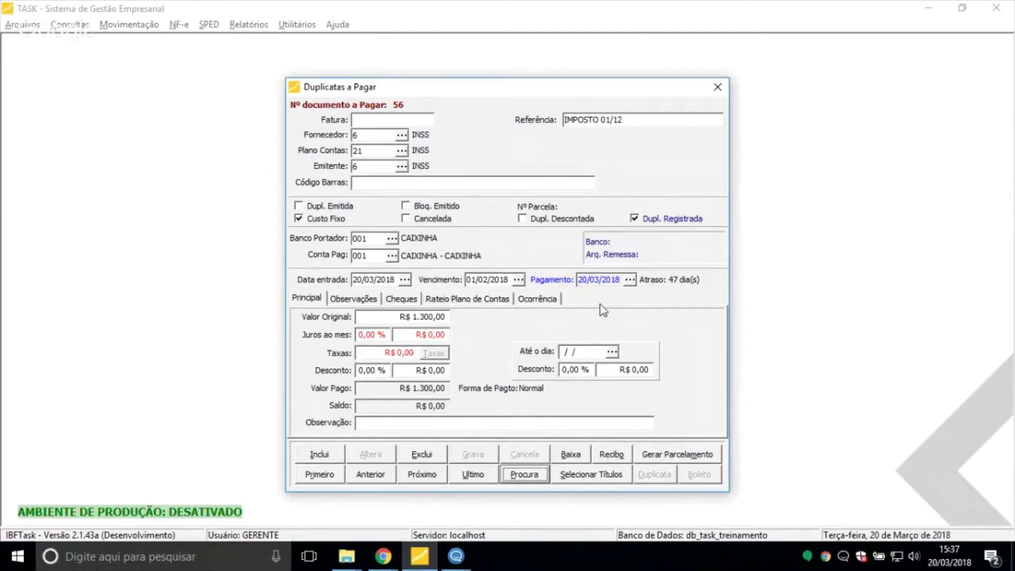
# Preview the payment receipt for only the current INSS payable, examine its full page, and return to the payable record
pyautogui.click(601, 280)
pyautogui.click(601, 453)
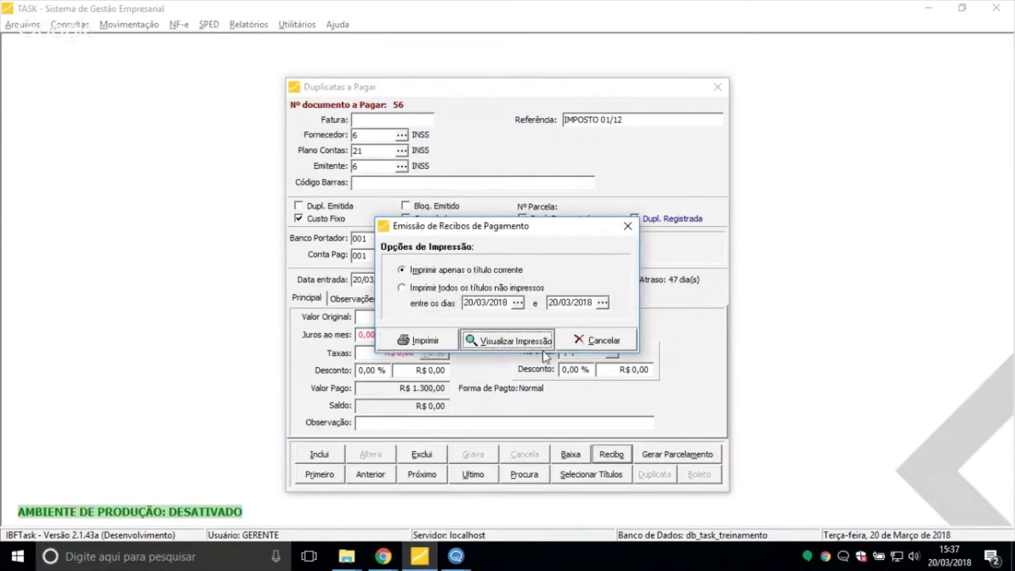
pyautogui.click(544, 347)
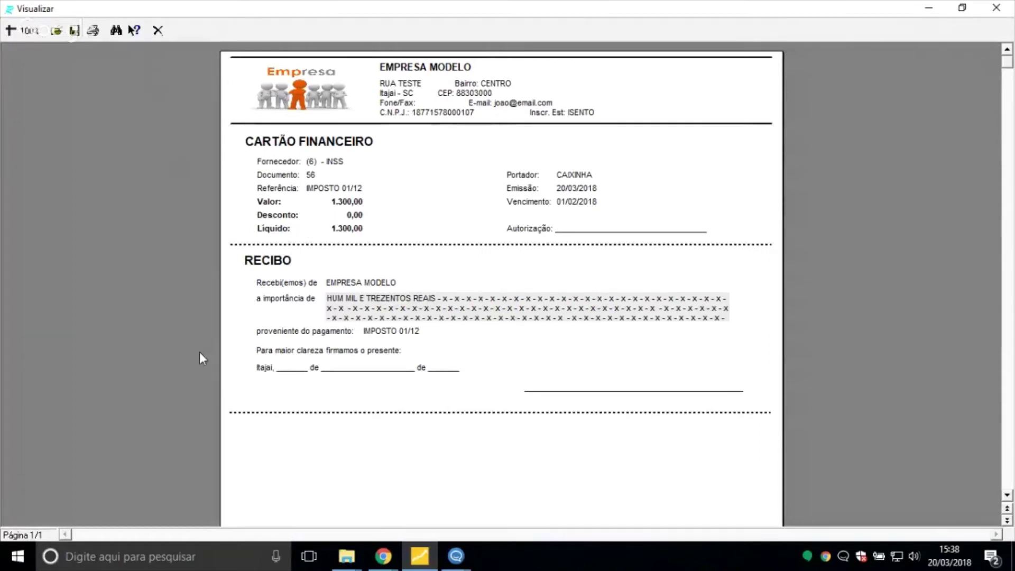
pyautogui.scroll(-2, 201, 359)
pyautogui.scroll(2, 434, 444)
pyautogui.scroll(-6, 249, 465)
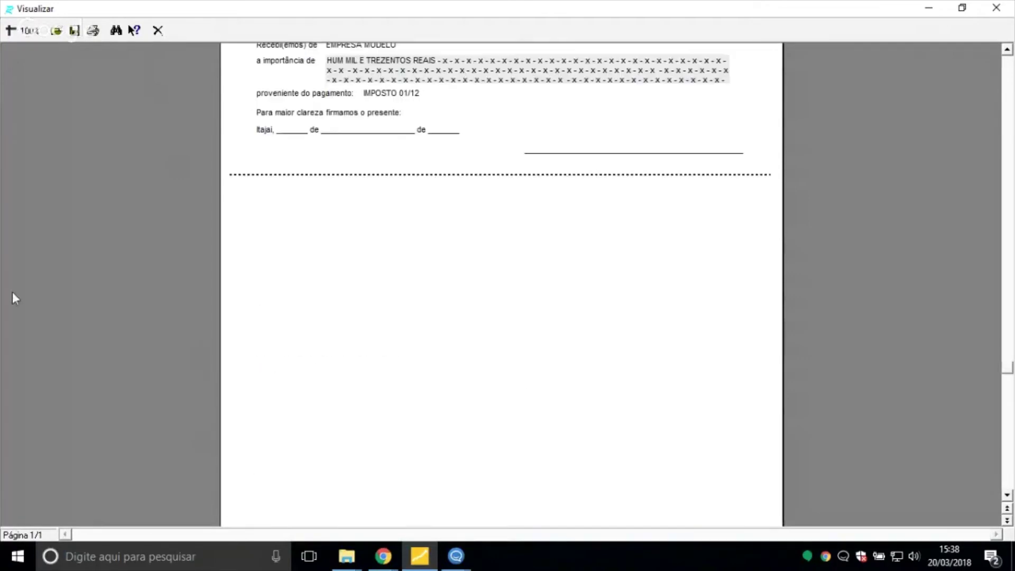
pyautogui.click(158, 30)
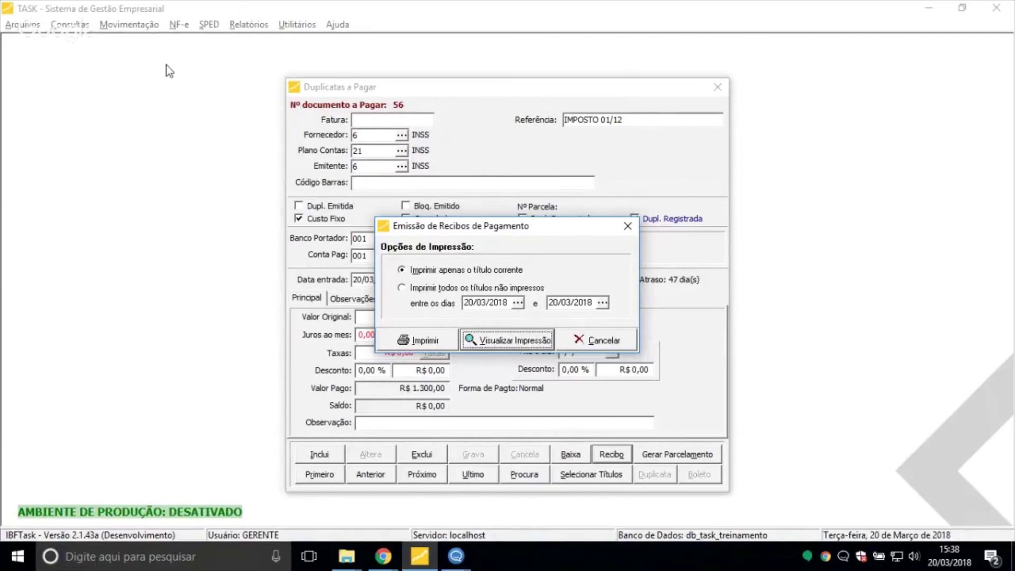
pyautogui.press('Escape')
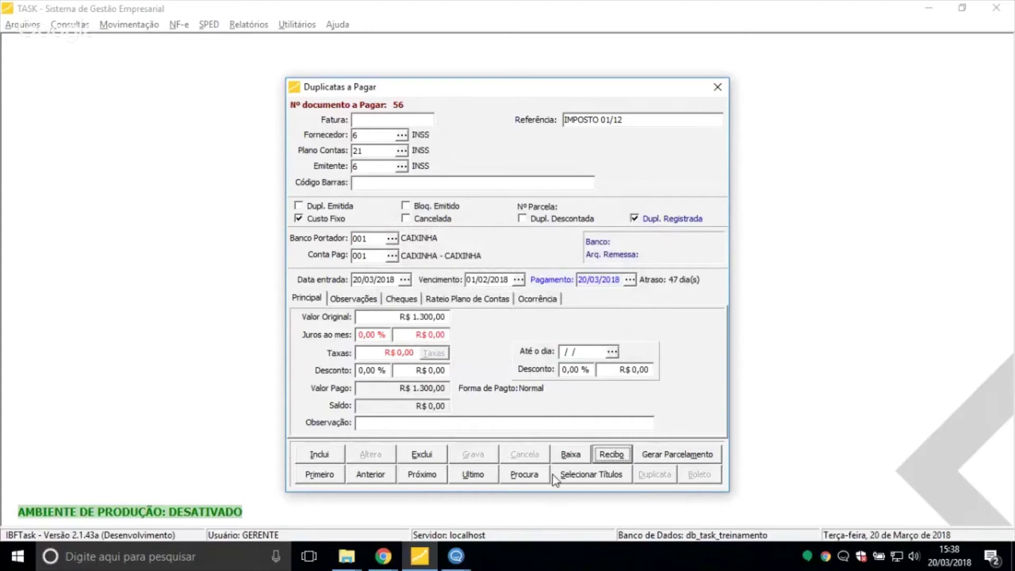
# Search the payables by Referência for "ALIMENT", matching any part of the field, and open the ALIMENTAÇÃO record
pyautogui.click(525, 474)
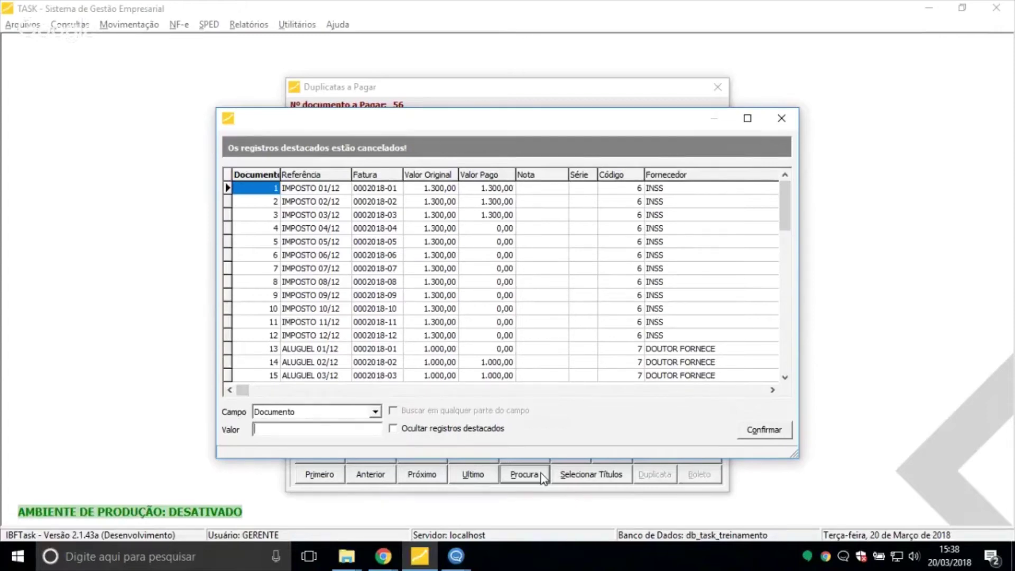
pyautogui.click(323, 413)
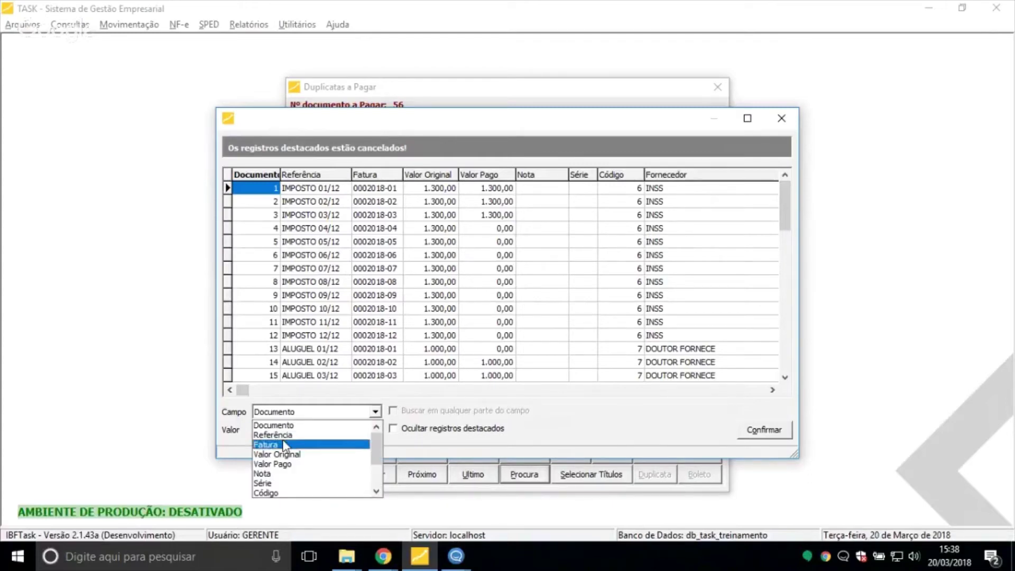
pyautogui.click(295, 436)
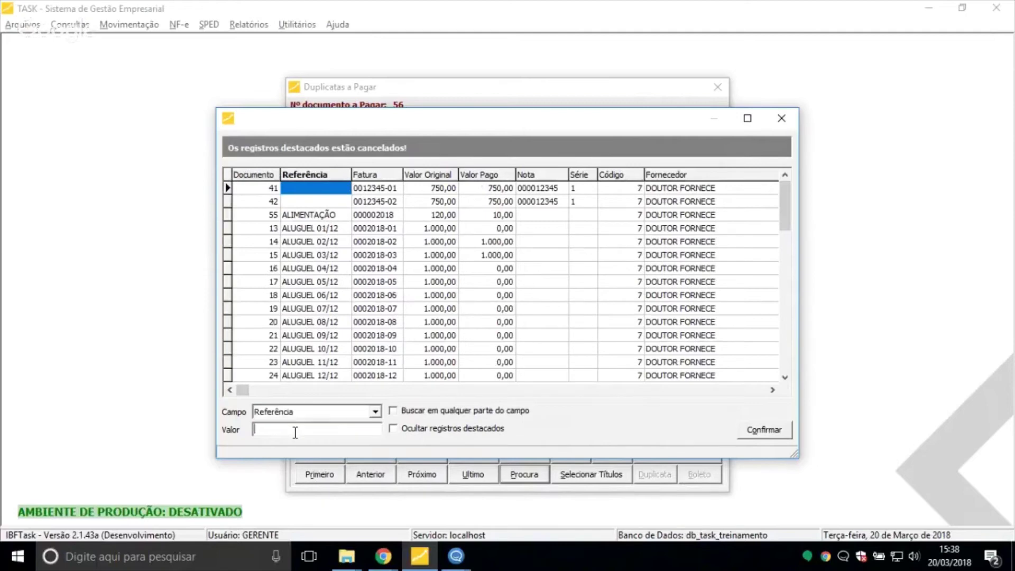
pyautogui.write('ALIMENT')
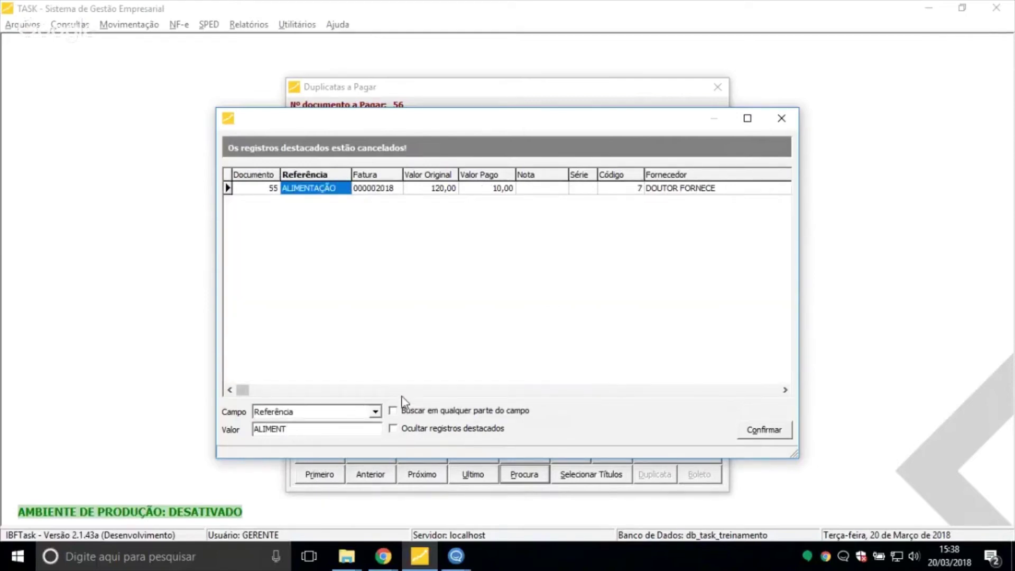
pyautogui.click(392, 410)
pyautogui.doubleClick(317, 190)
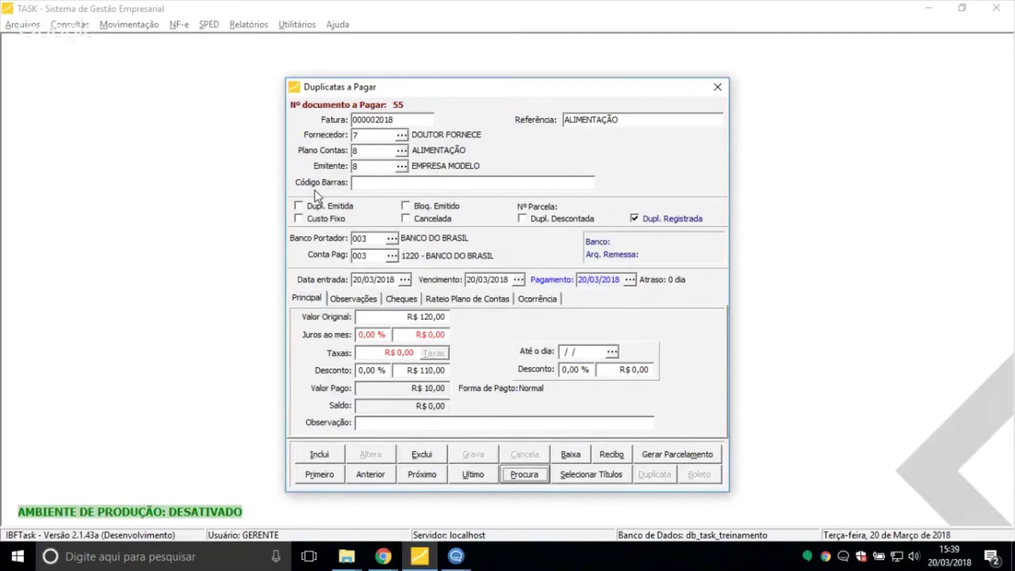
pyautogui.click(532, 475)
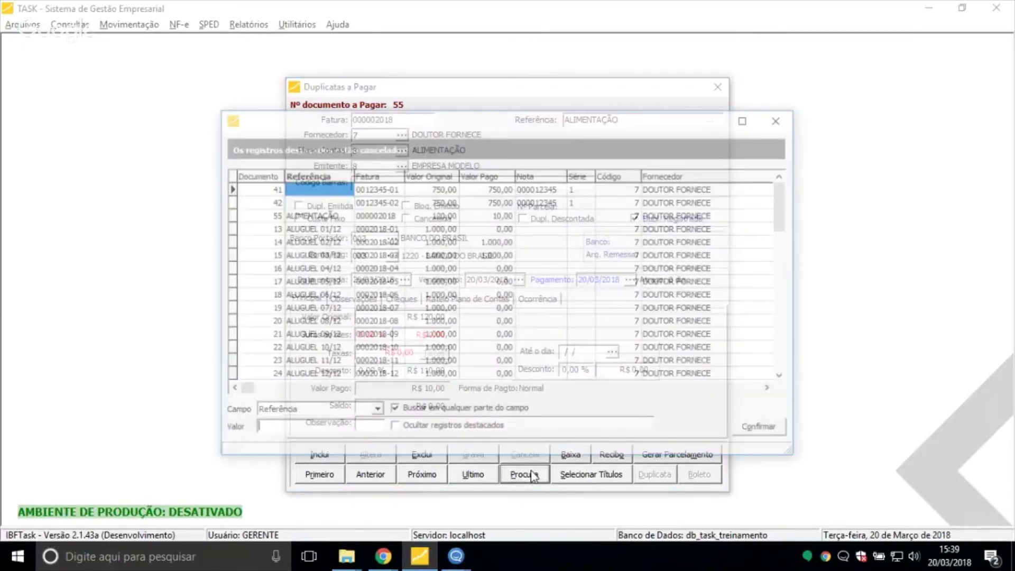
pyautogui.click(375, 412)
pyautogui.scroll(-2, 294, 472)
pyautogui.scroll(2, 293, 472)
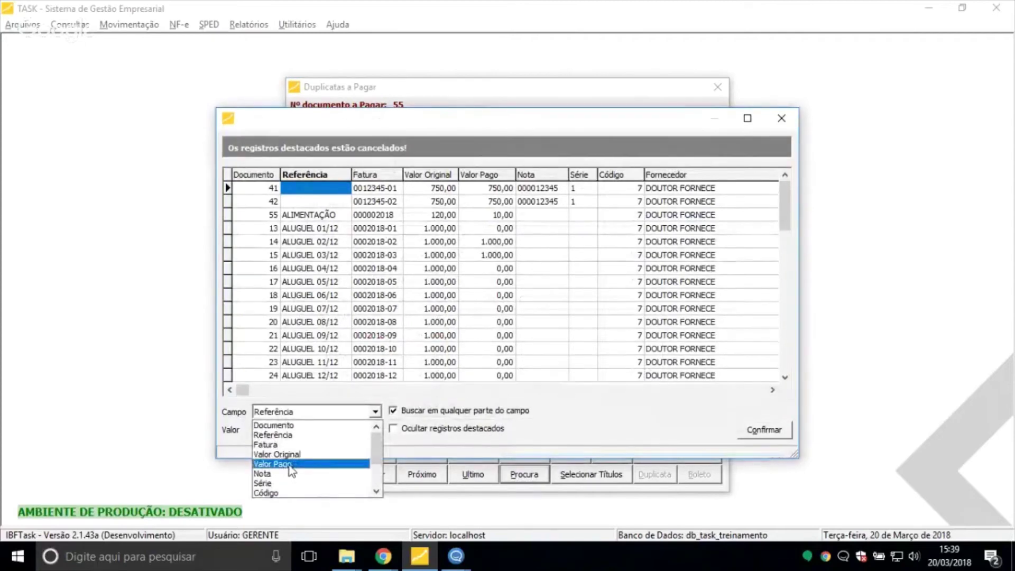
pyautogui.click(418, 221)
pyautogui.doubleClick(417, 221)
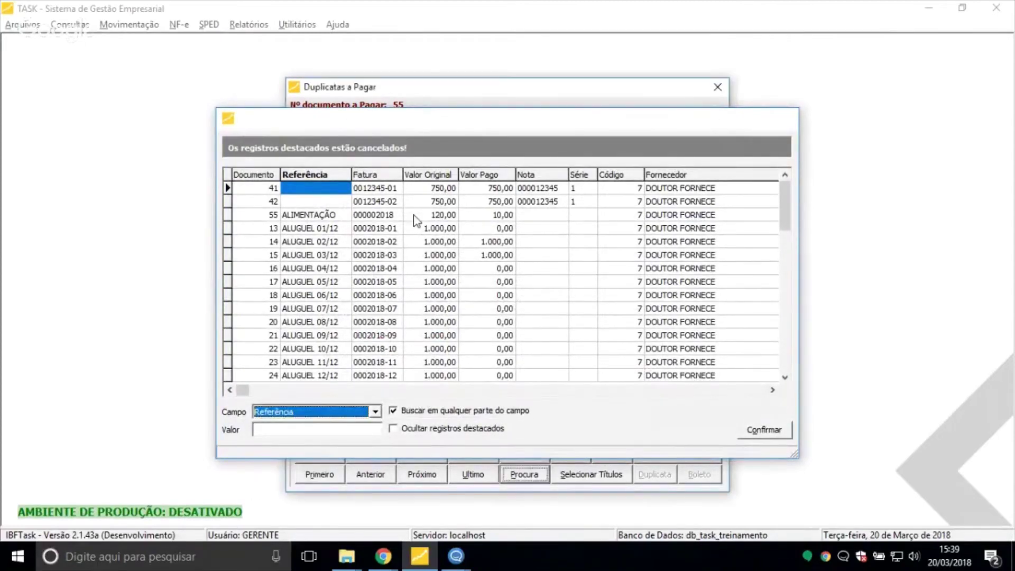
pyautogui.click(570, 455)
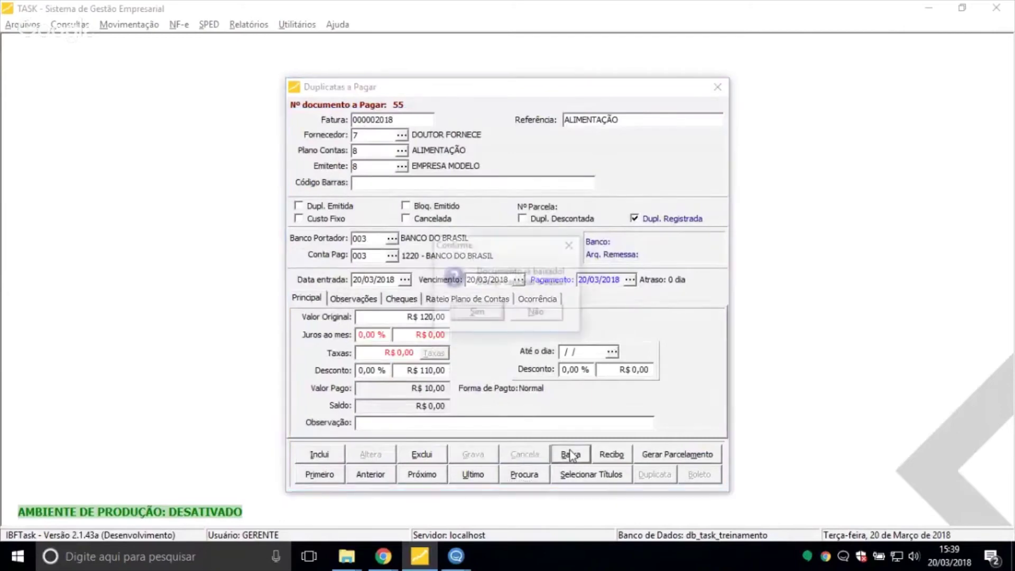
pyautogui.click(526, 315)
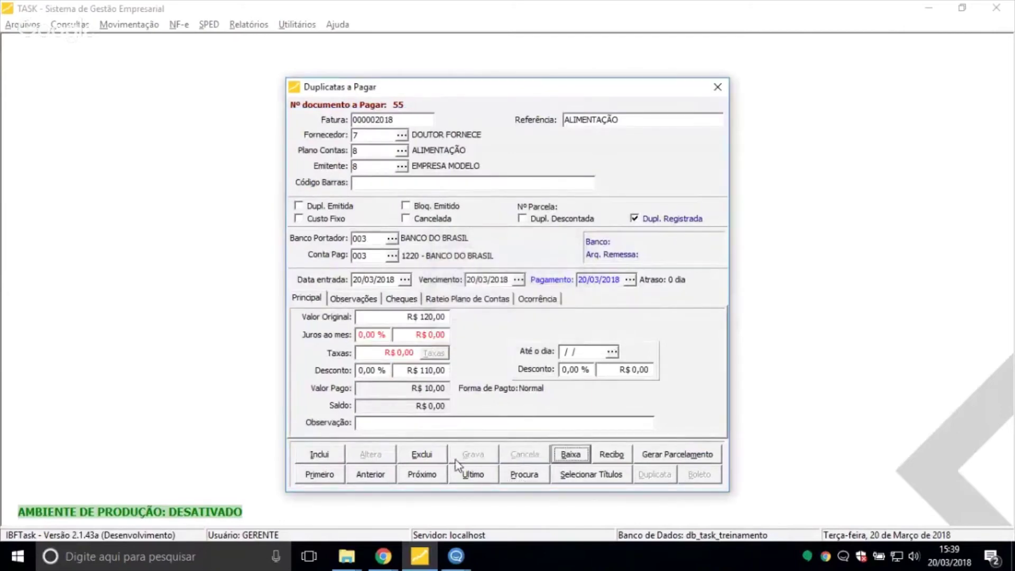
# Go back through the payables to document 40, the EMPRESA MODELO commission record
pyautogui.click(422, 474)
pyautogui.click(370, 474)
pyautogui.click(369, 474)
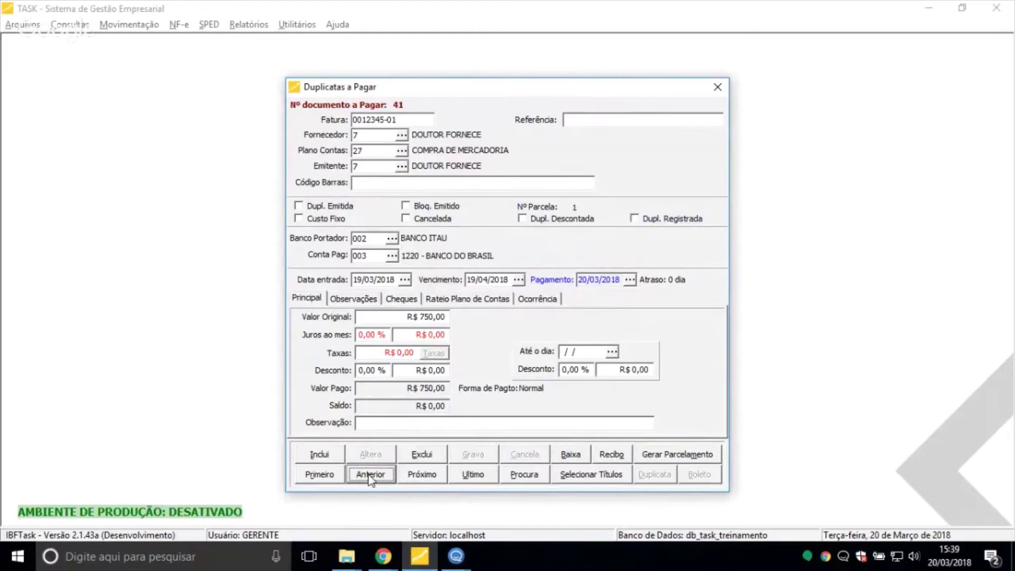
pyautogui.click(370, 474)
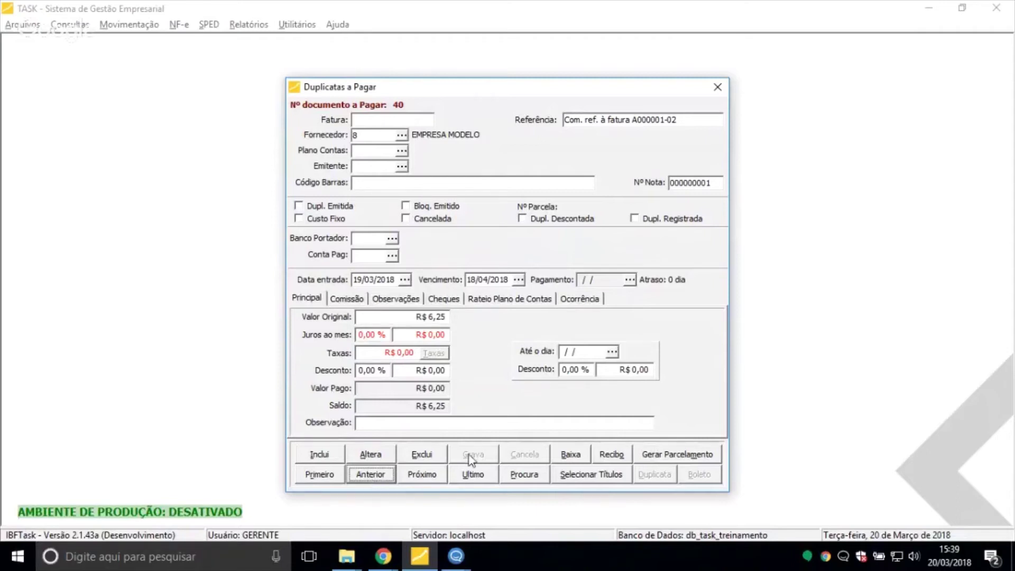
# Start settling document 40 with payment date 30/03/2018, payment form Cheque Pré-Datado and holder 003 BANCO DO BRASIL
pyautogui.click(581, 456)
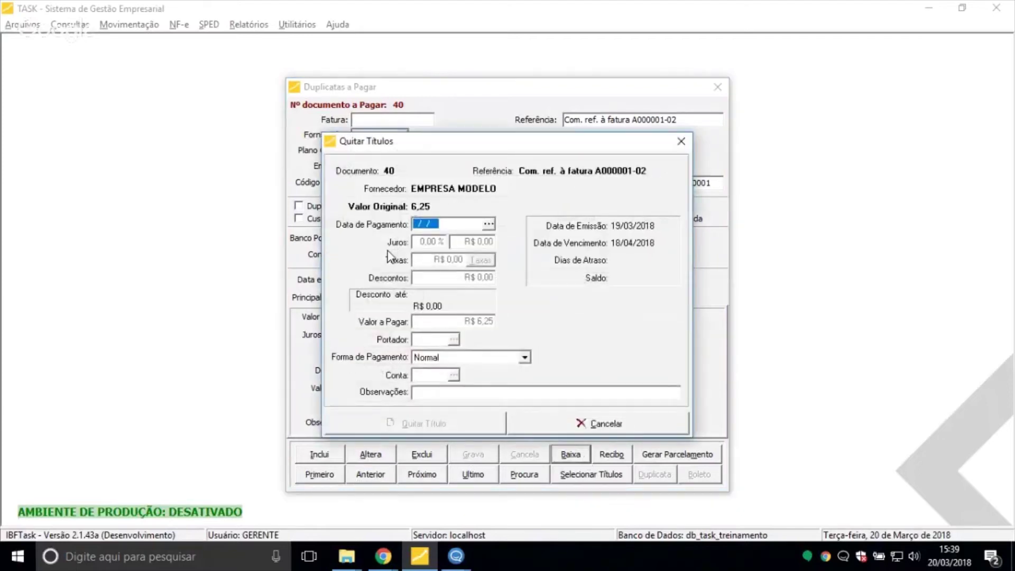
pyautogui.click(487, 225)
pyautogui.doubleClick(553, 318)
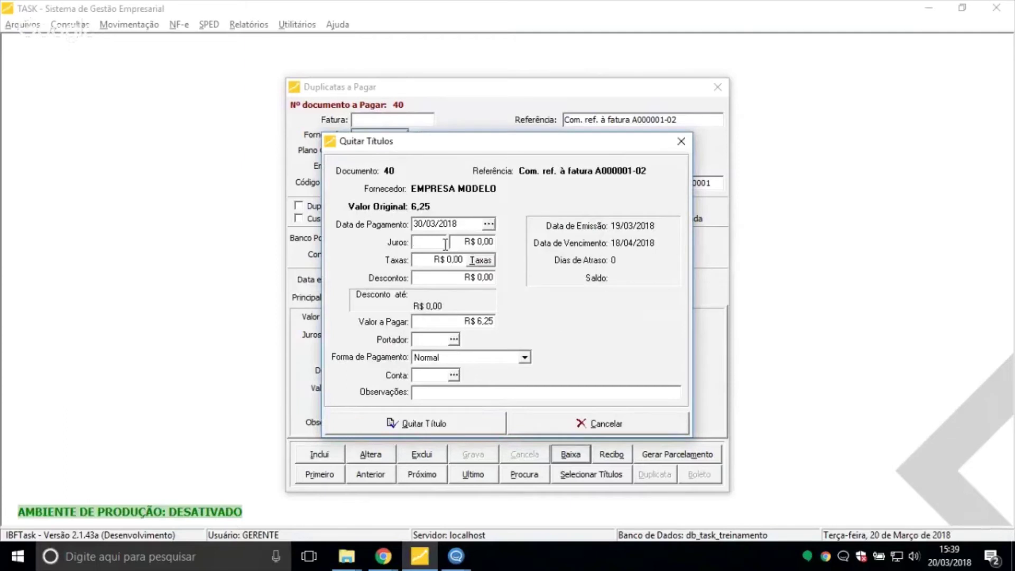
pyautogui.click(452, 320)
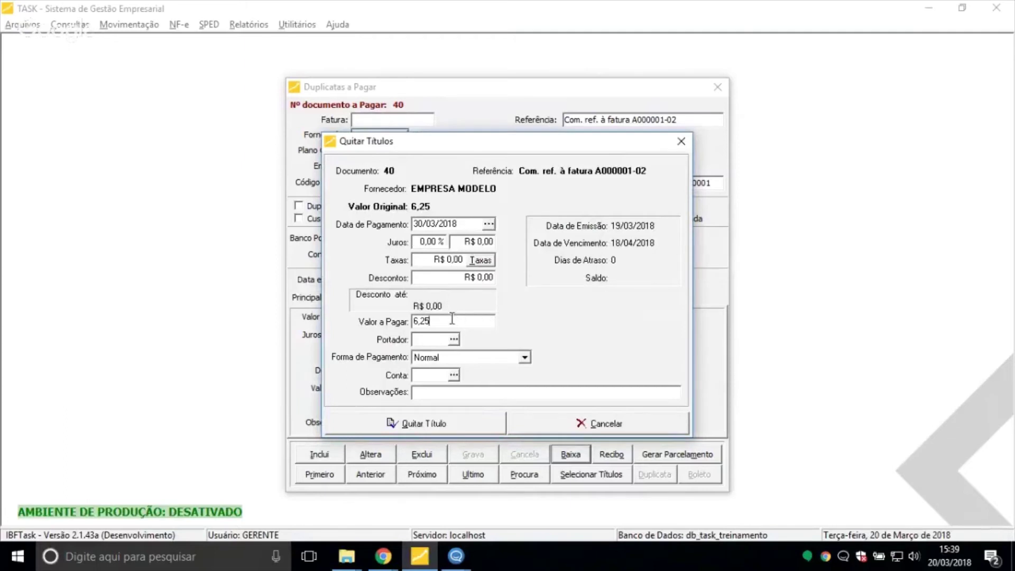
pyautogui.click(455, 356)
pyautogui.click(454, 390)
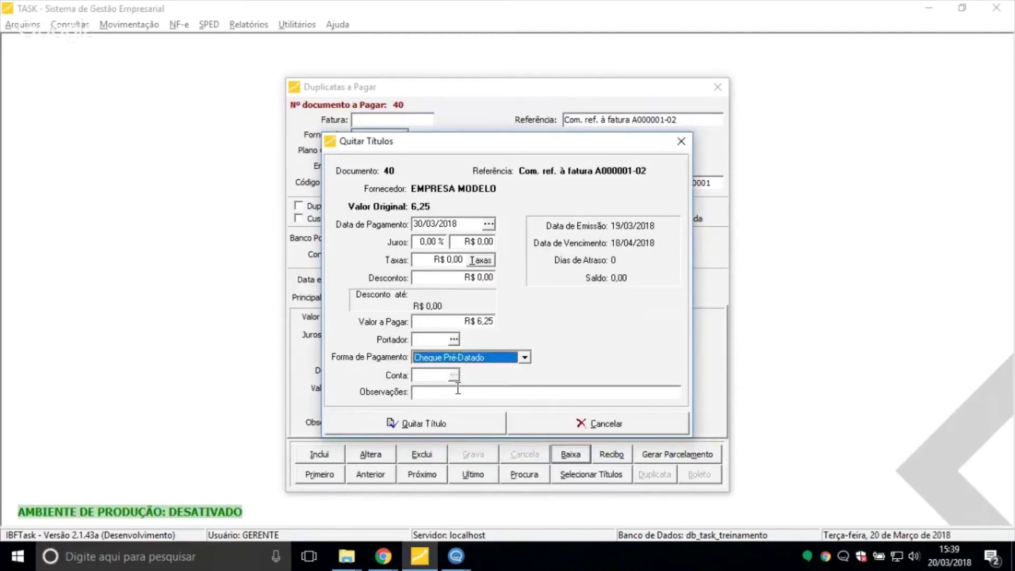
pyautogui.click(453, 339)
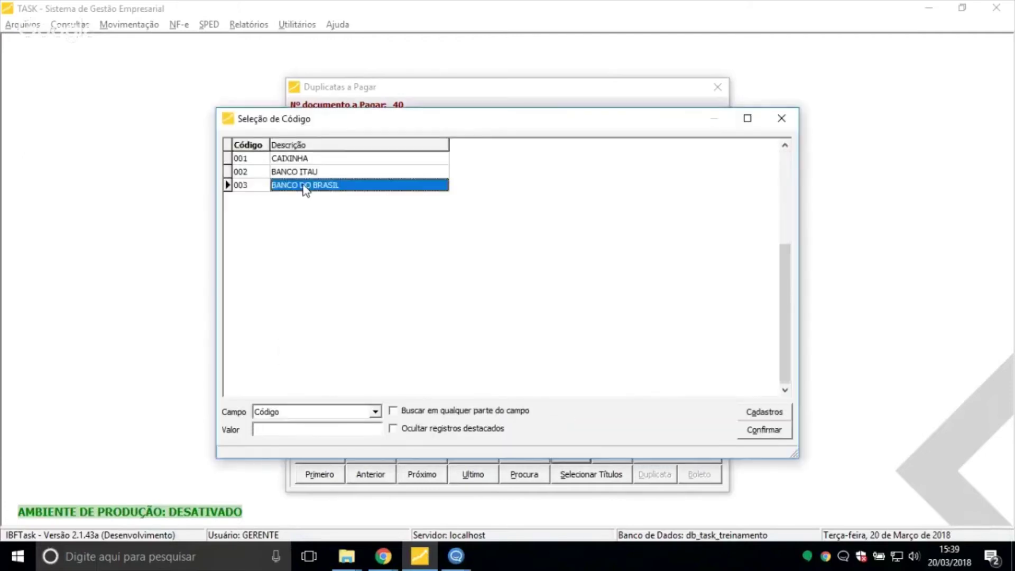
pyautogui.doubleClick(306, 184)
# Proceed with the settlement and list the cheques issued from 20/03/2018 to 20/03/2018
pyautogui.click(373, 421)
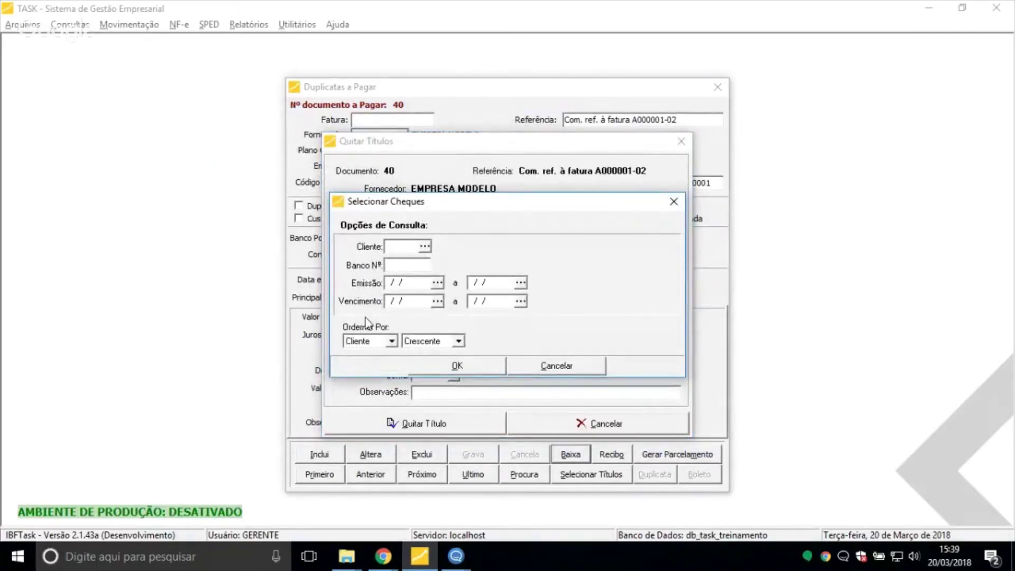
pyautogui.click(418, 283)
pyautogui.click(436, 283)
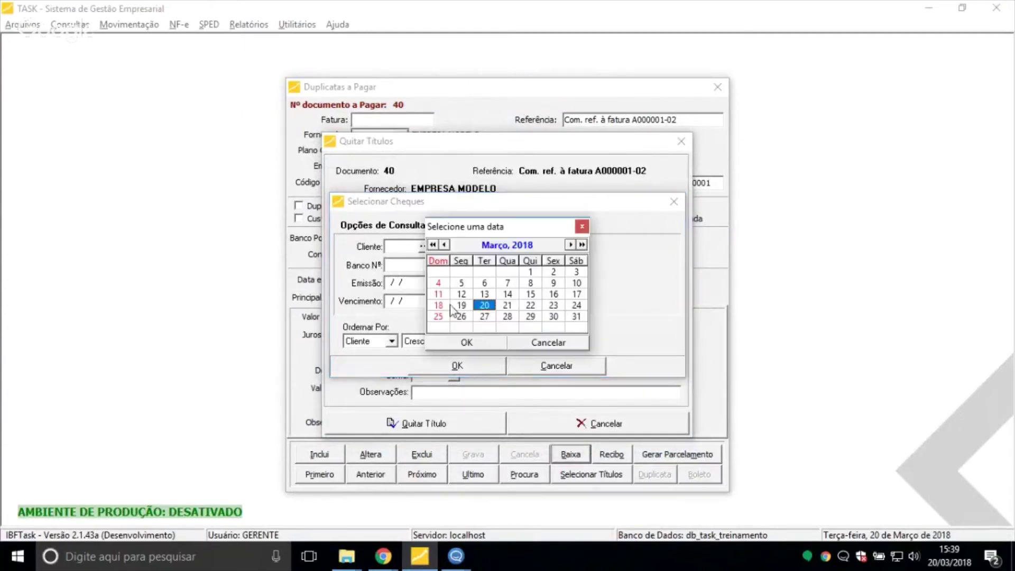
pyautogui.click(493, 316)
pyautogui.click(520, 282)
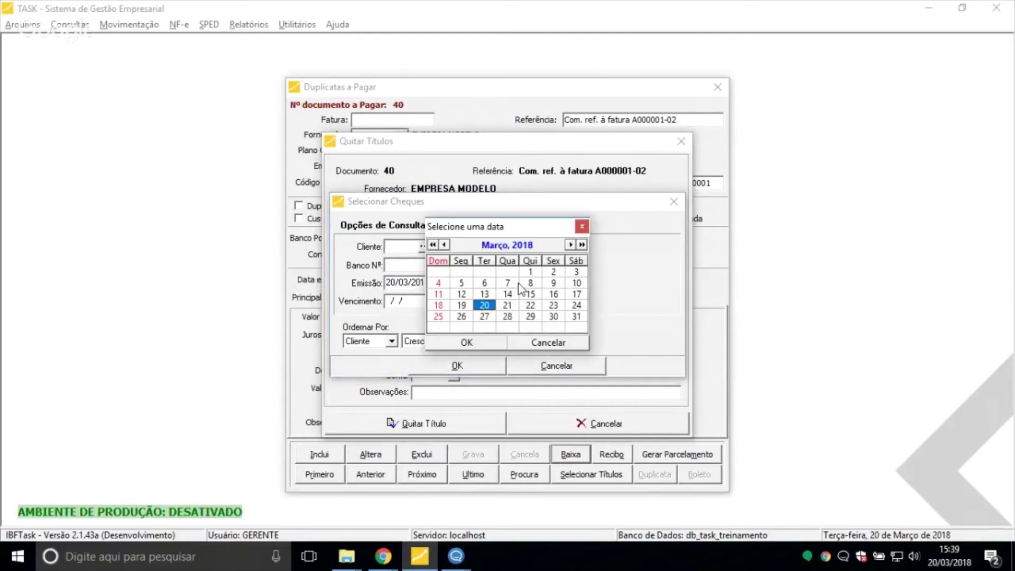
pyautogui.click(489, 314)
pyautogui.click(422, 366)
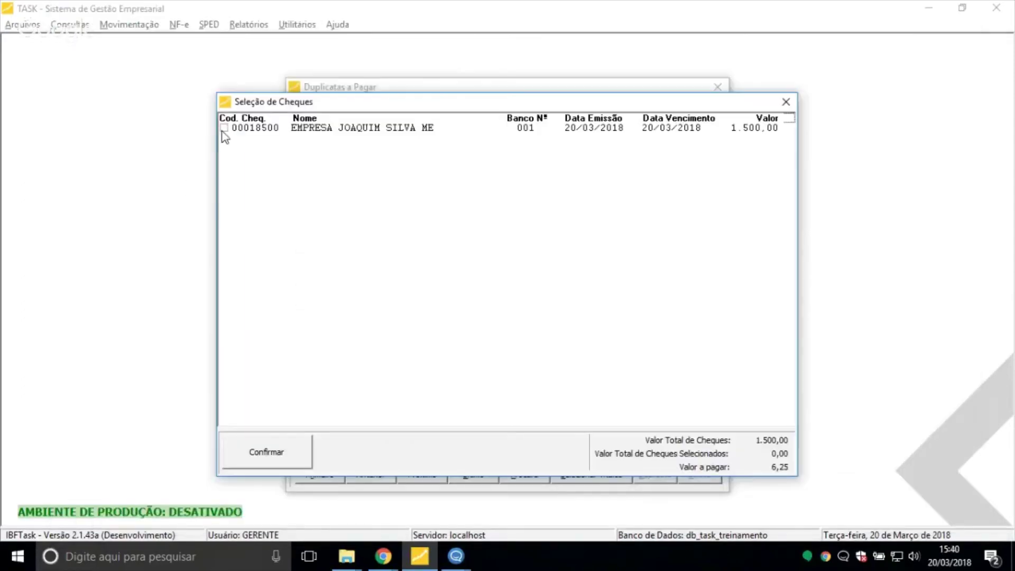
# Select the 1.500,00 cheque as payment and confirm the settlement of document 40
pyautogui.click(224, 128)
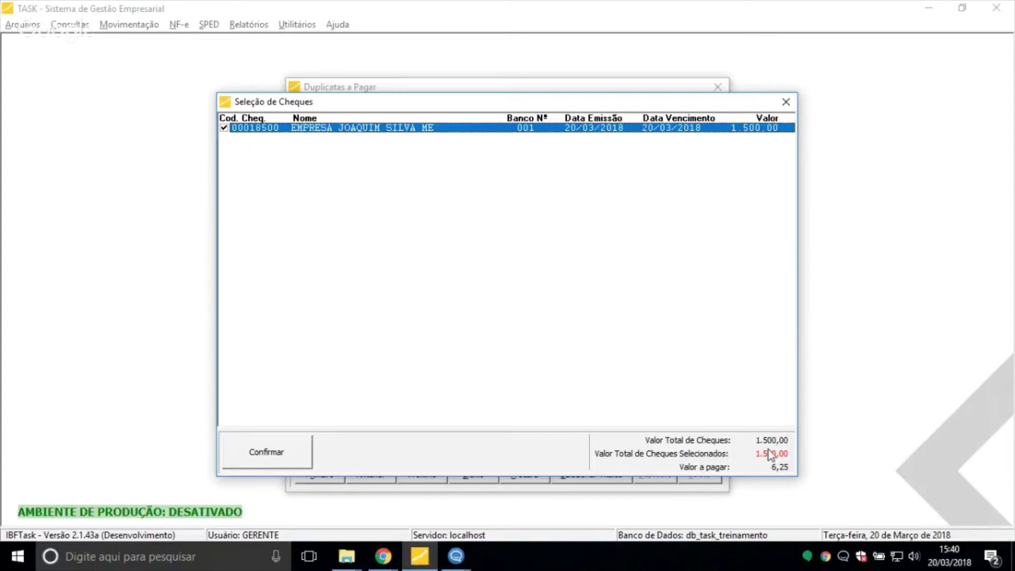
pyautogui.click(285, 453)
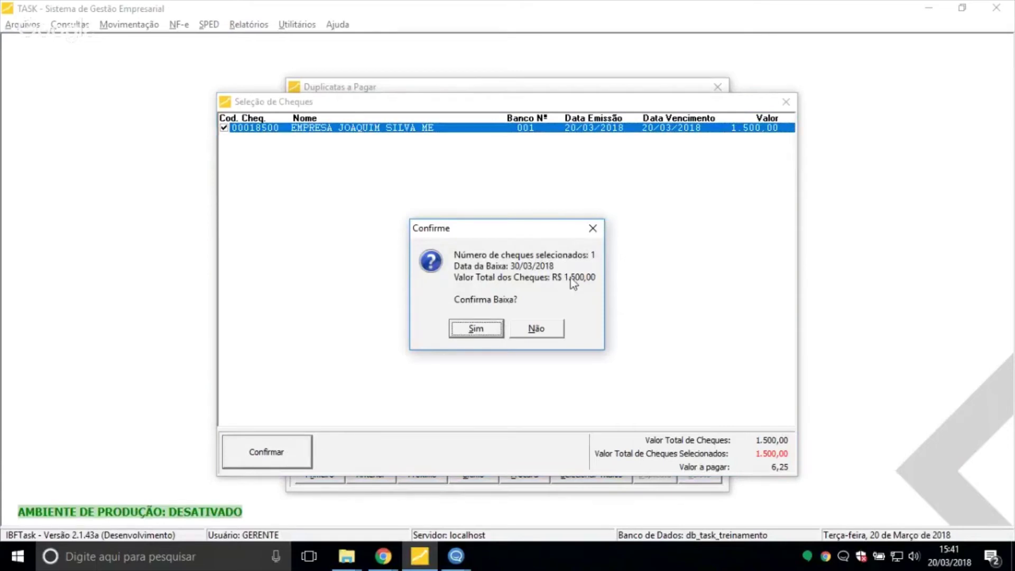
pyautogui.click(480, 330)
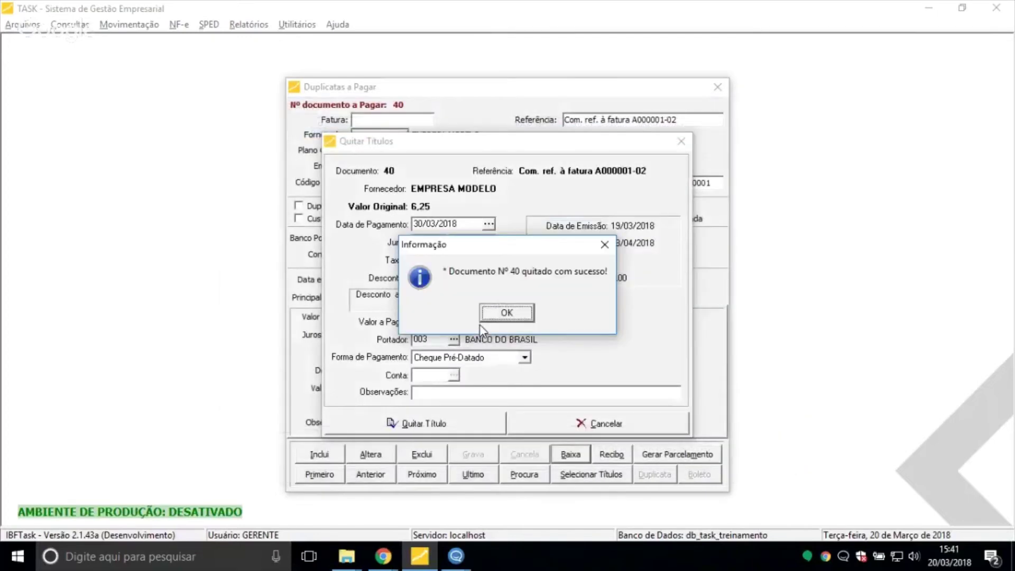
pyautogui.click(511, 311)
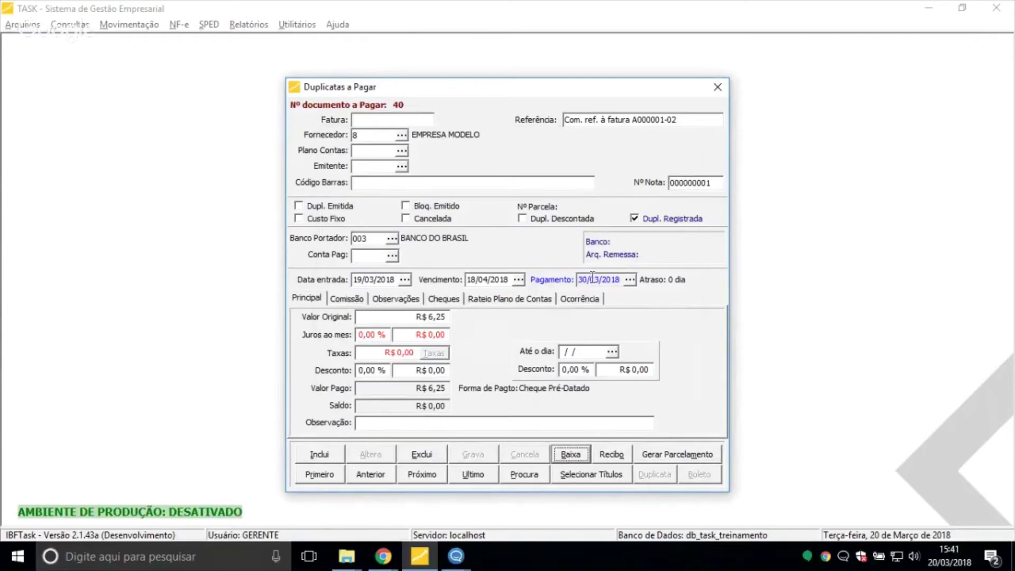
# Examine the cheque linked to document 40 and close the payables record
pyautogui.press('Tab')
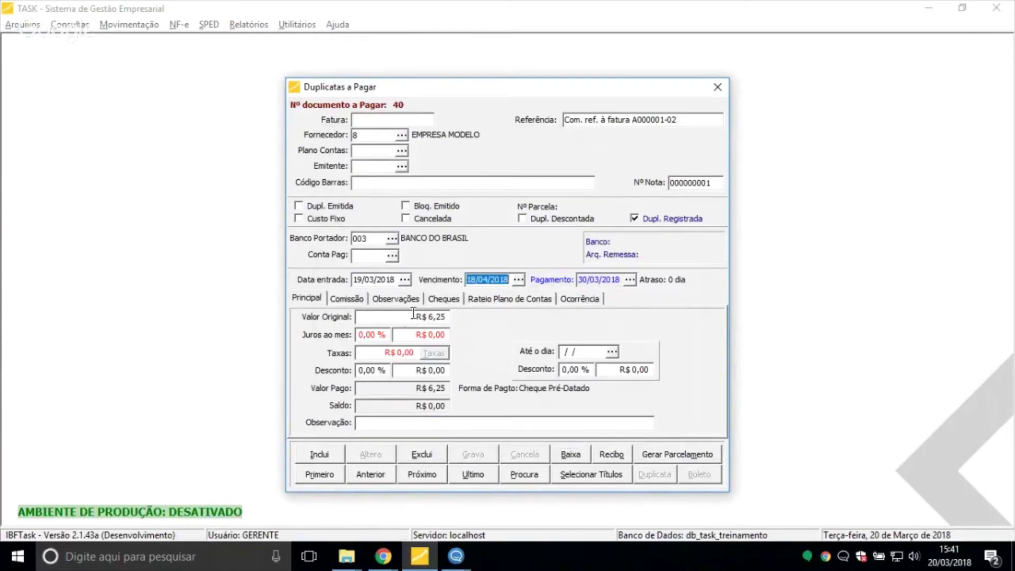
pyautogui.click(434, 302)
pyautogui.click(319, 332)
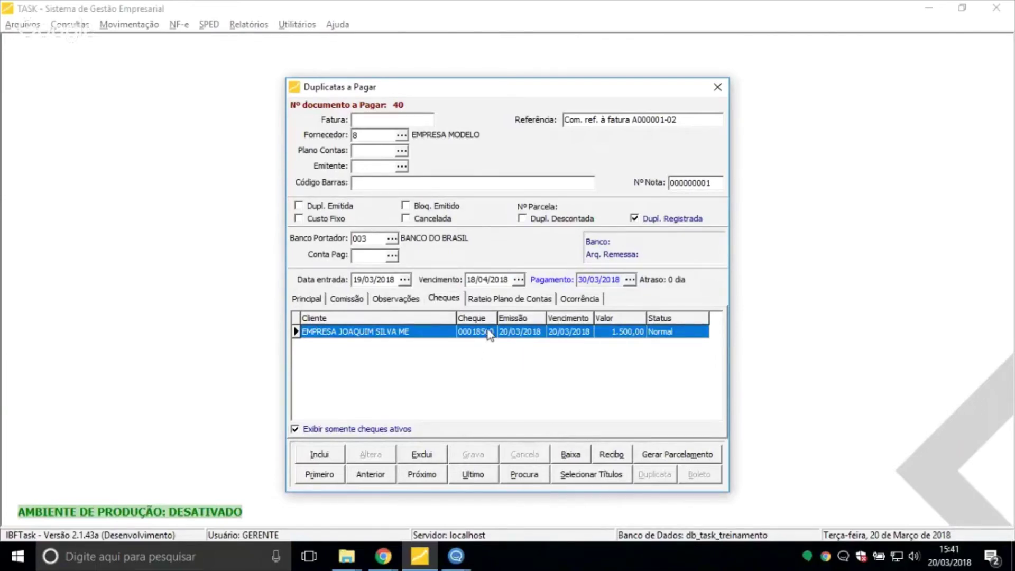
pyautogui.press('Escape')
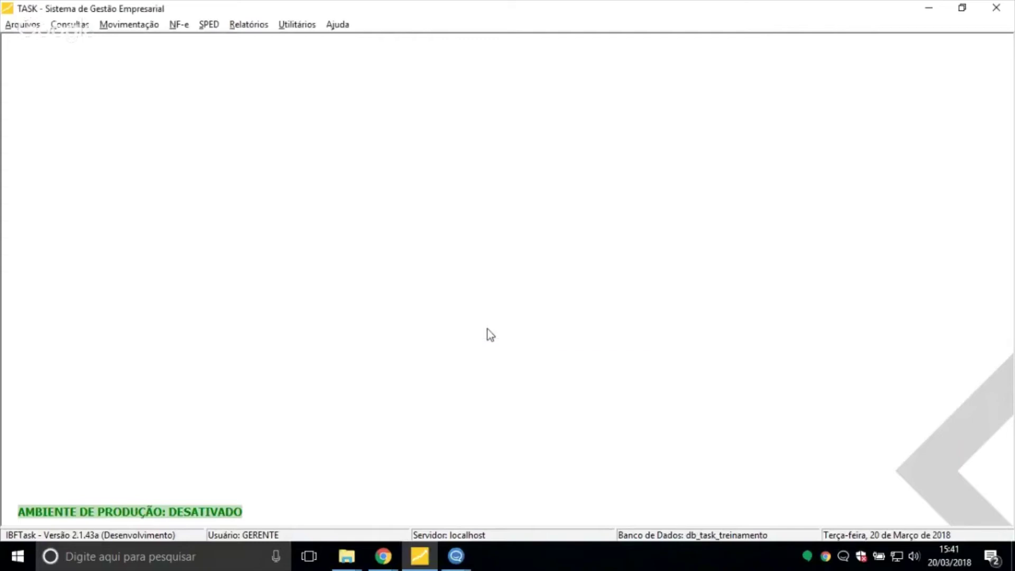
# Open the cheque register and examine the receivable and payable duplicates linked to cheque 00018500
pyautogui.click(15, 25)
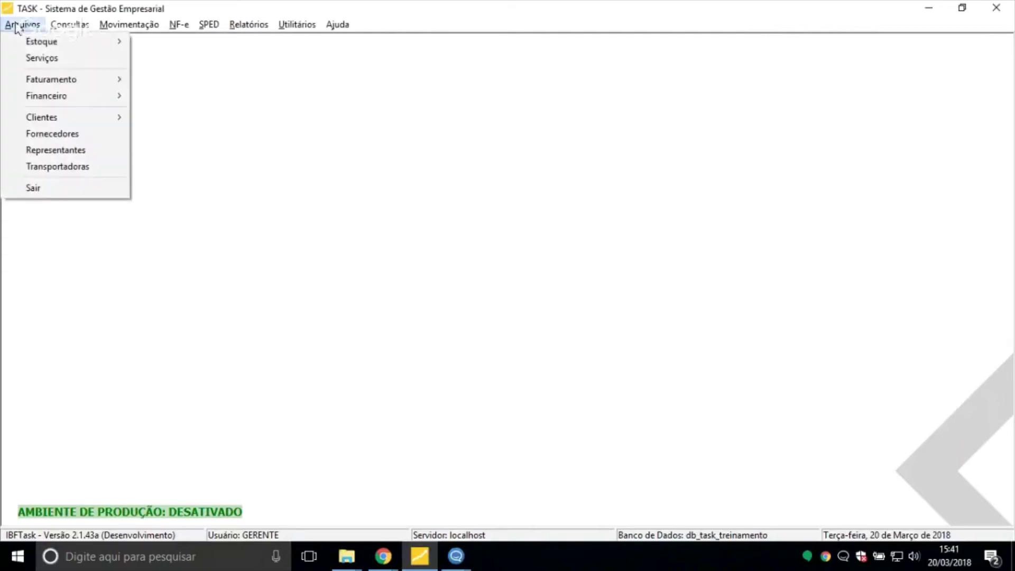
pyautogui.moveTo(80, 95)
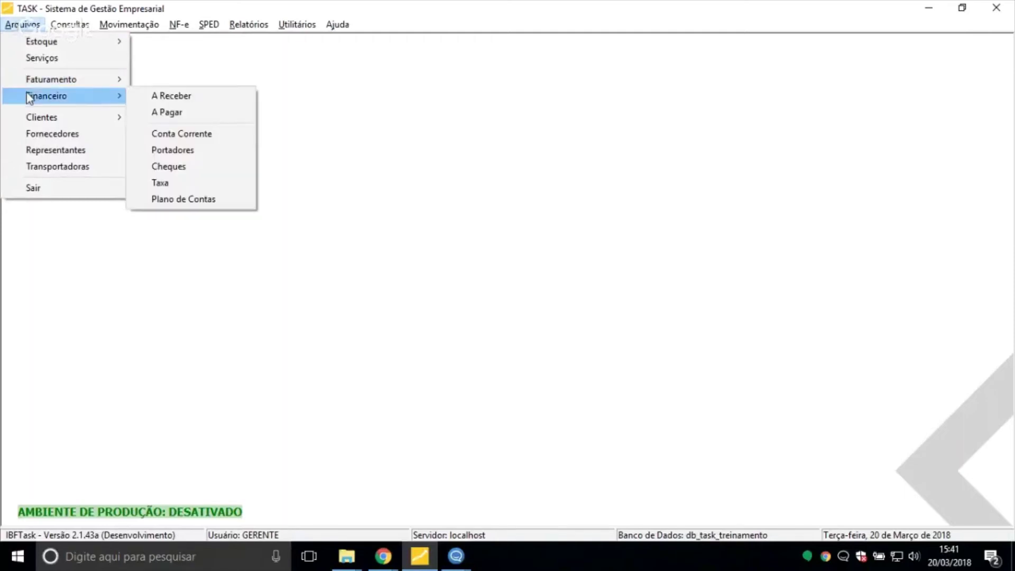
pyautogui.click(224, 165)
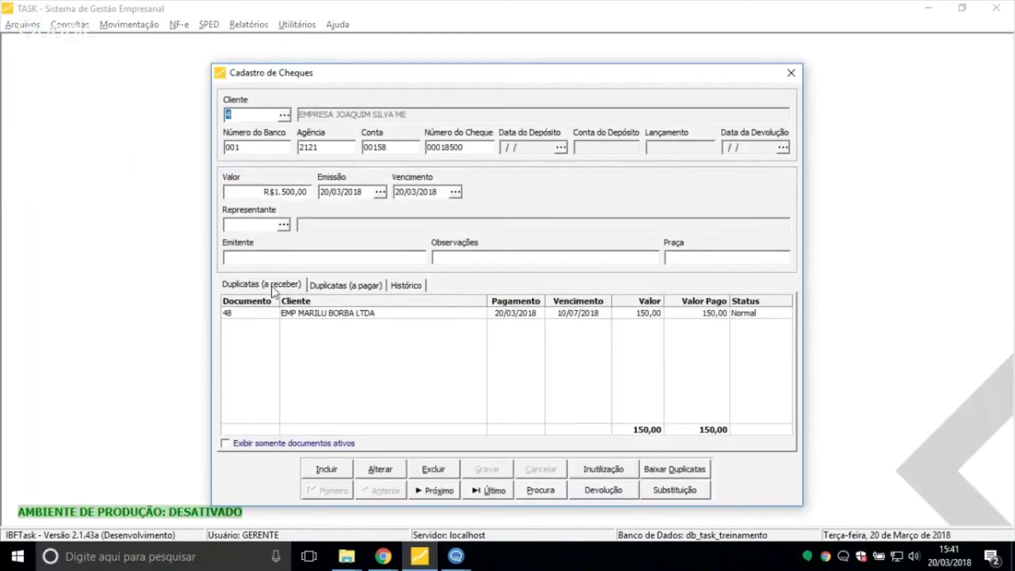
pyautogui.click(251, 315)
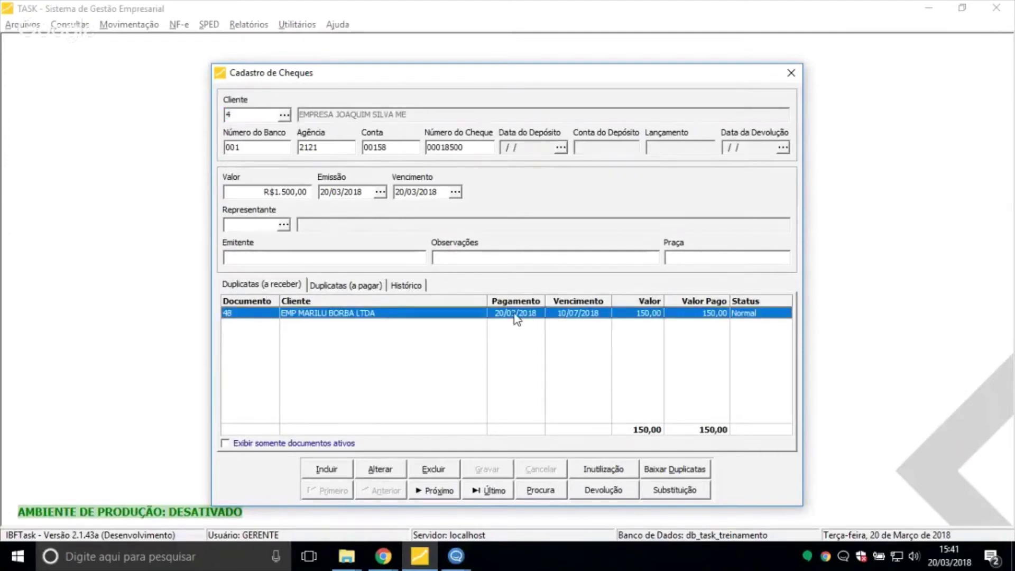
pyautogui.click(353, 287)
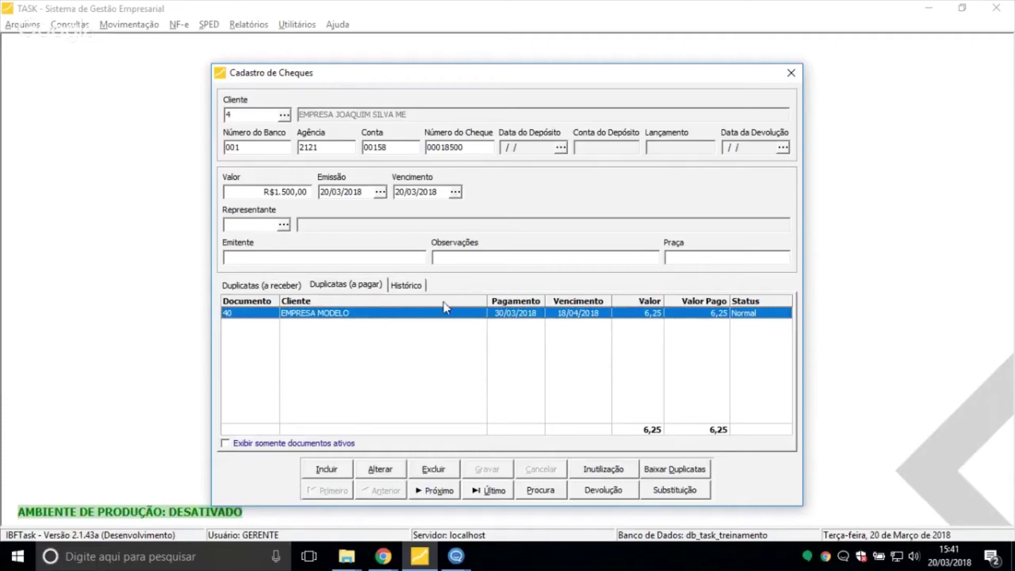
# Review the history entries of cheque 00018500 for its registration and settlements, and close the cheque register
pyautogui.click(410, 286)
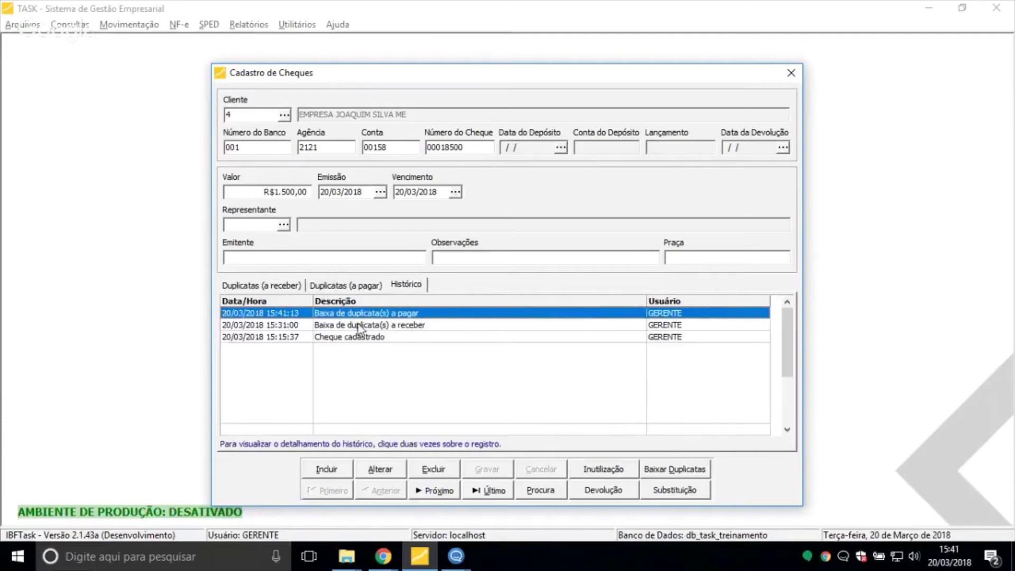
pyautogui.click(352, 341)
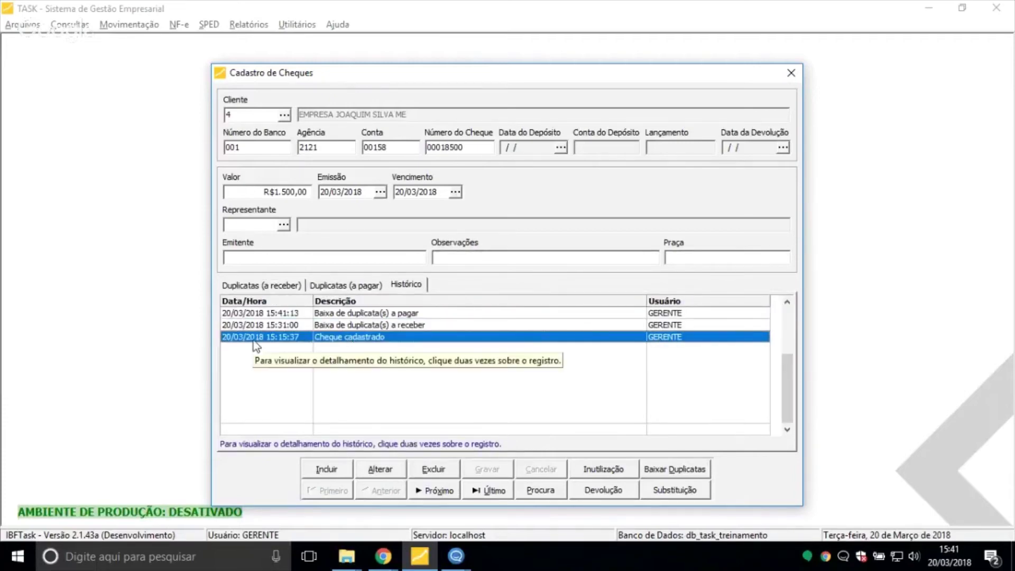
pyautogui.click(288, 329)
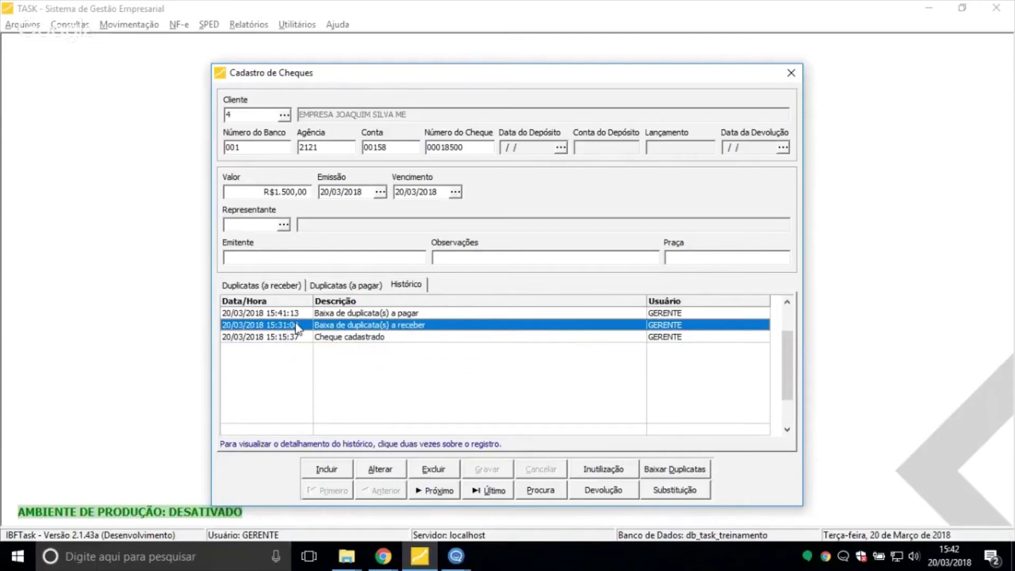
pyautogui.click(305, 315)
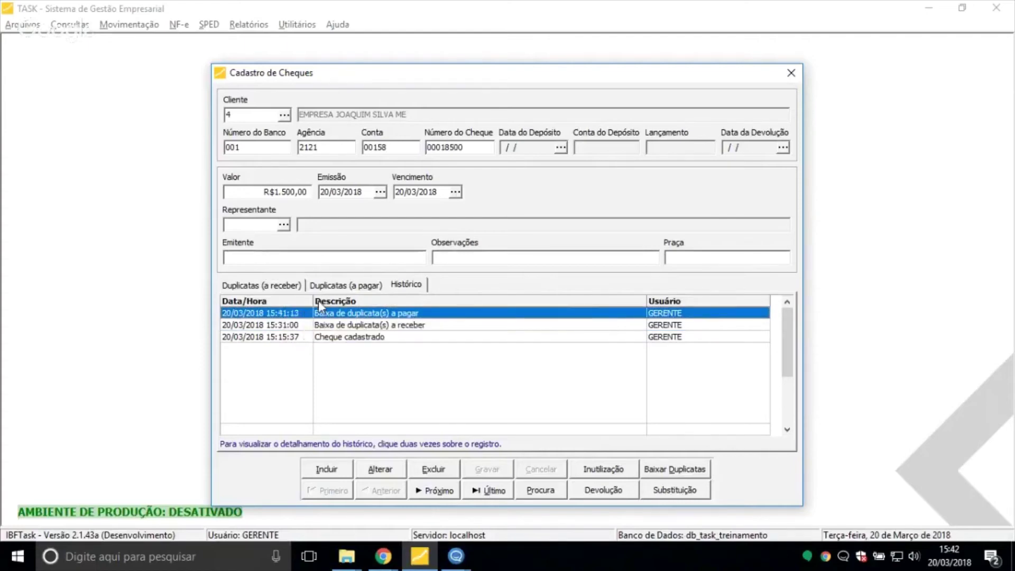
pyautogui.press('Escape')
pyautogui.click(25, 26)
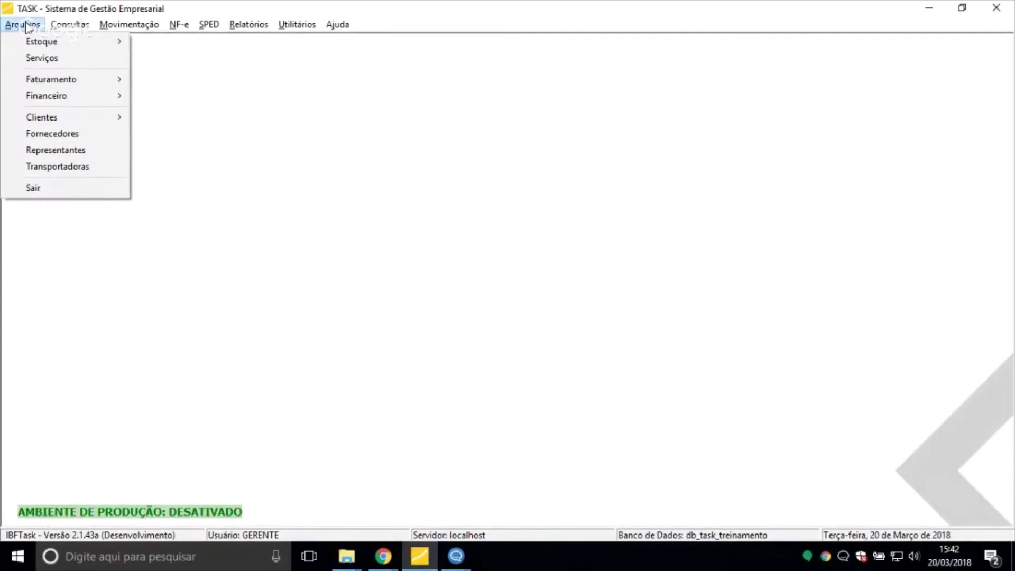
pyautogui.moveTo(64, 97)
pyautogui.doubleClick(27, 16)
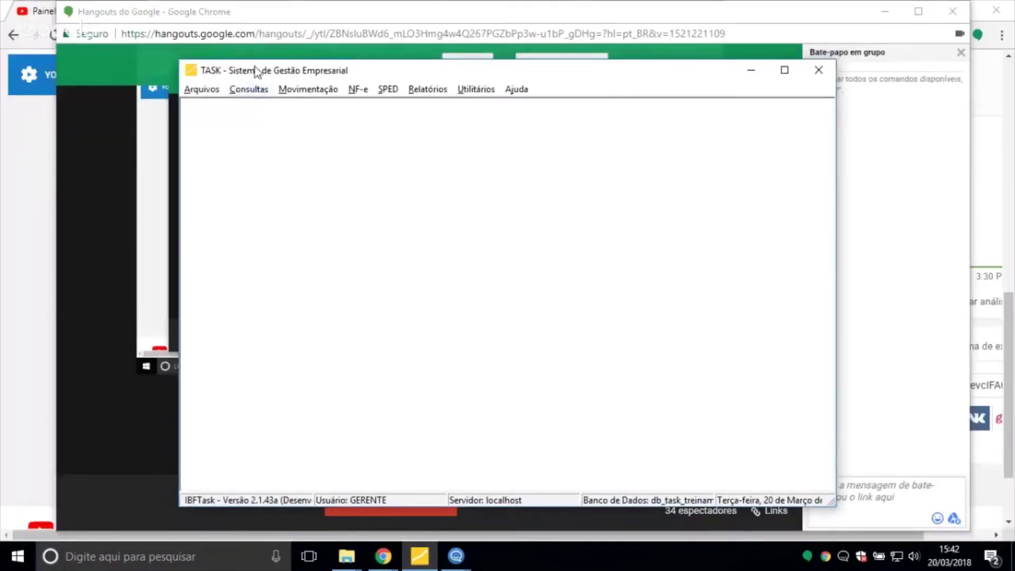
pyautogui.doubleClick(261, 64)
# Open payment condition 004 for editing and set its description to 30/60/90/120D
pyautogui.click(17, 25)
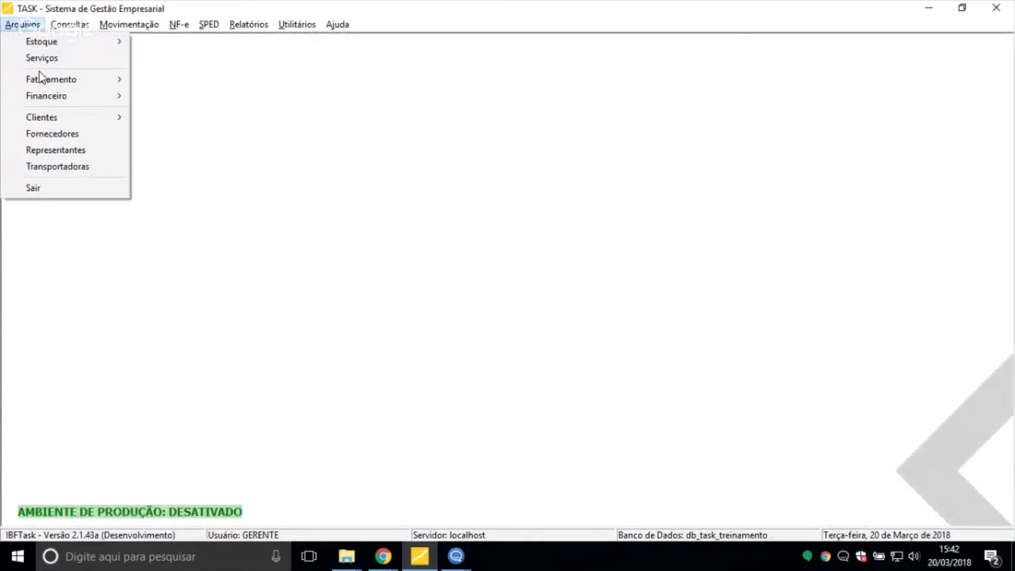
pyautogui.moveTo(51, 79)
pyautogui.click(214, 80)
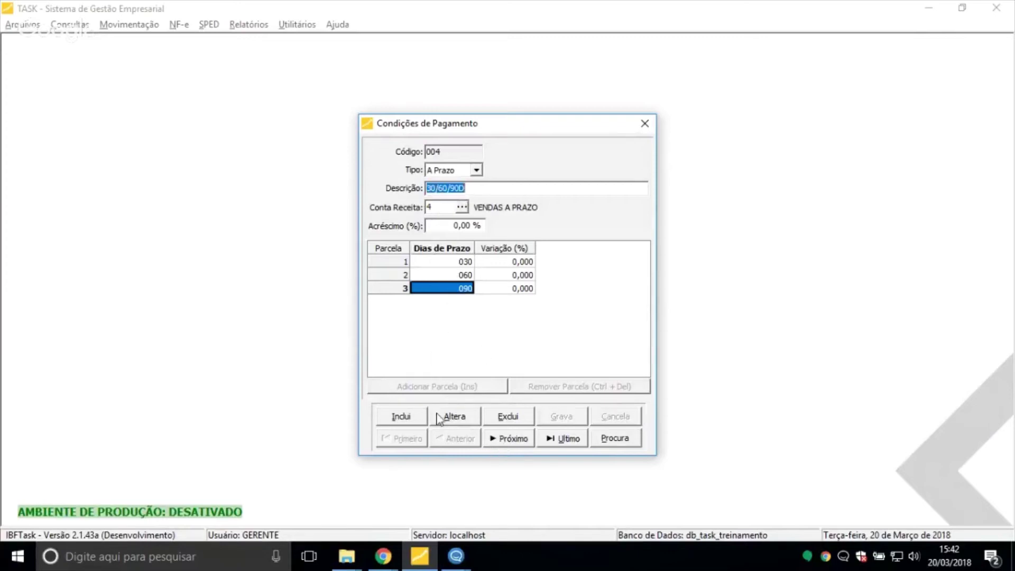
pyautogui.click(456, 417)
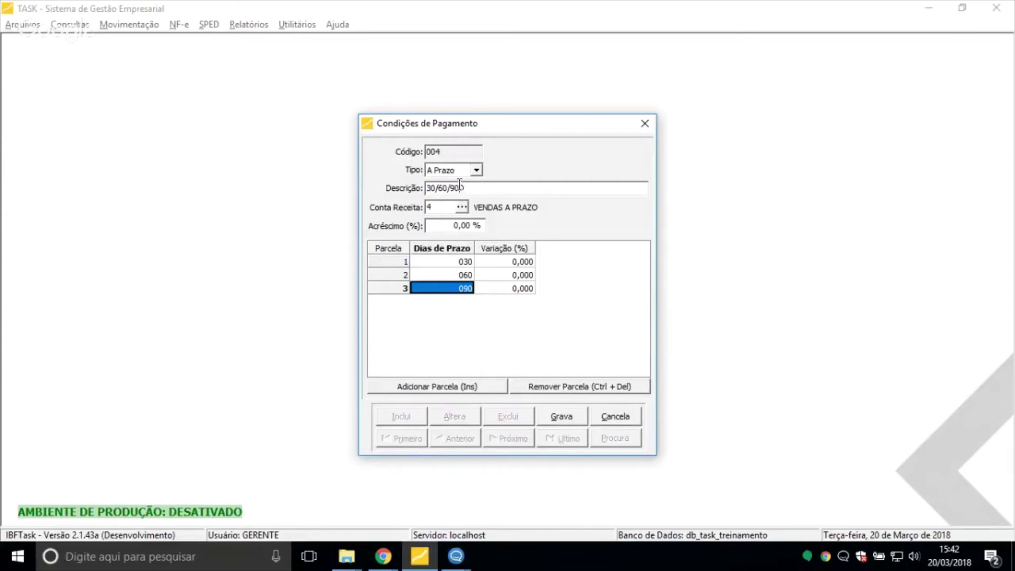
pyautogui.write('/120')
# Add a fourth instalment with a term of 120 days to payment condition 004
pyautogui.click(440, 383)
pyautogui.write('120')
pyautogui.press('Return')
pyautogui.press('Return')
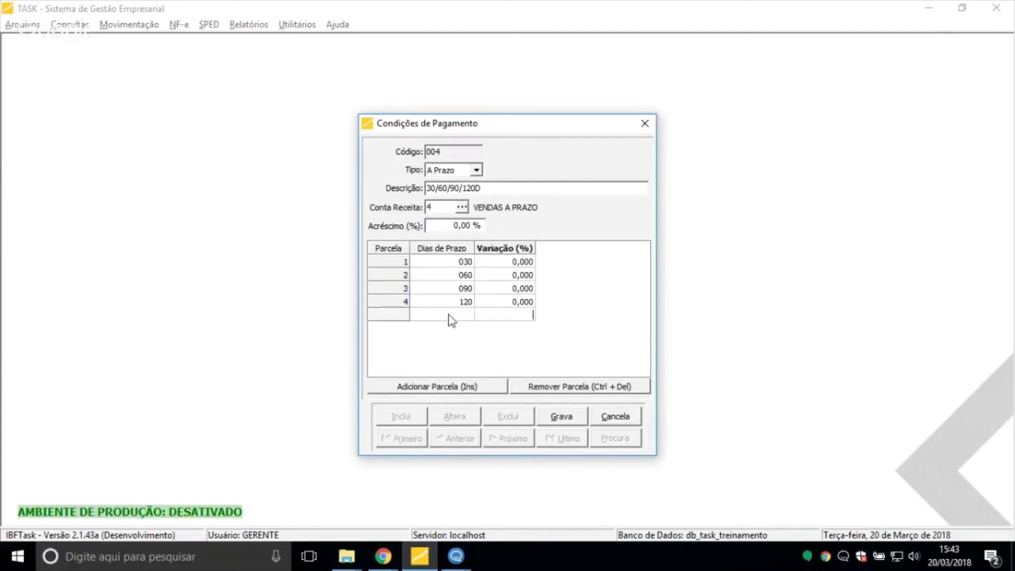
pyautogui.click(458, 300)
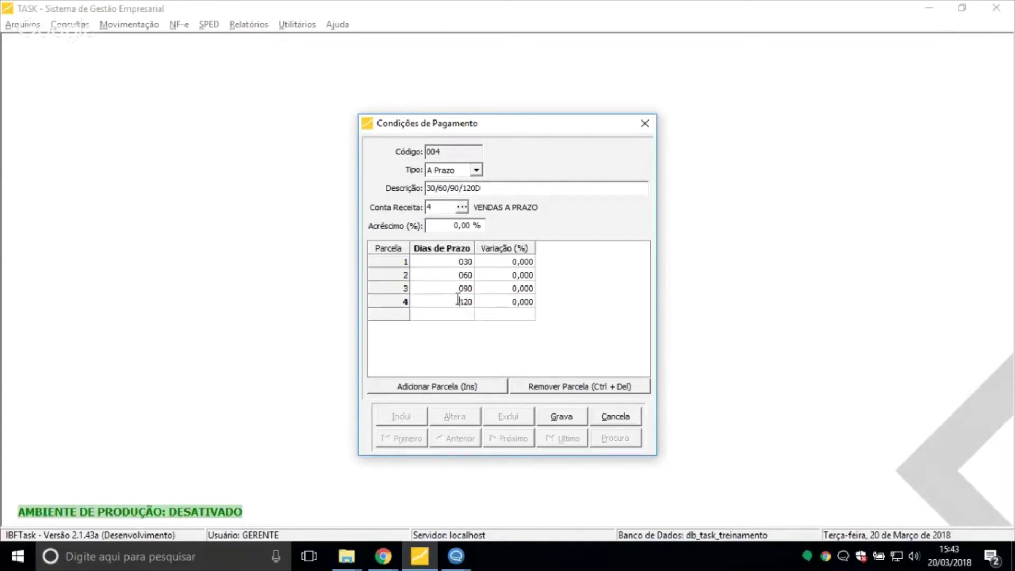
# Check the type, description, revenue account and instalment terms of payment condition 004, and save it
pyautogui.click(504, 190)
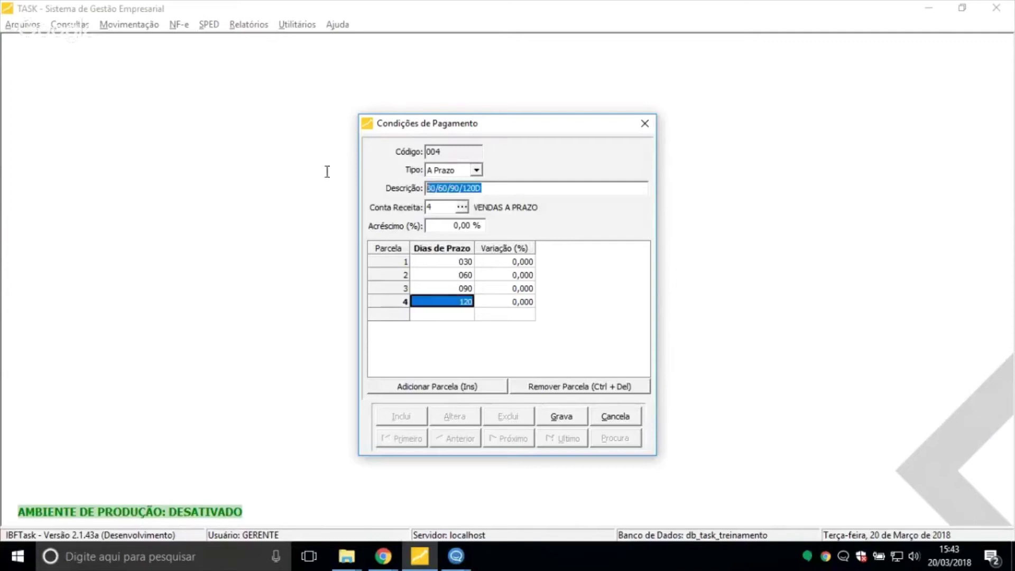
pyautogui.click(427, 171)
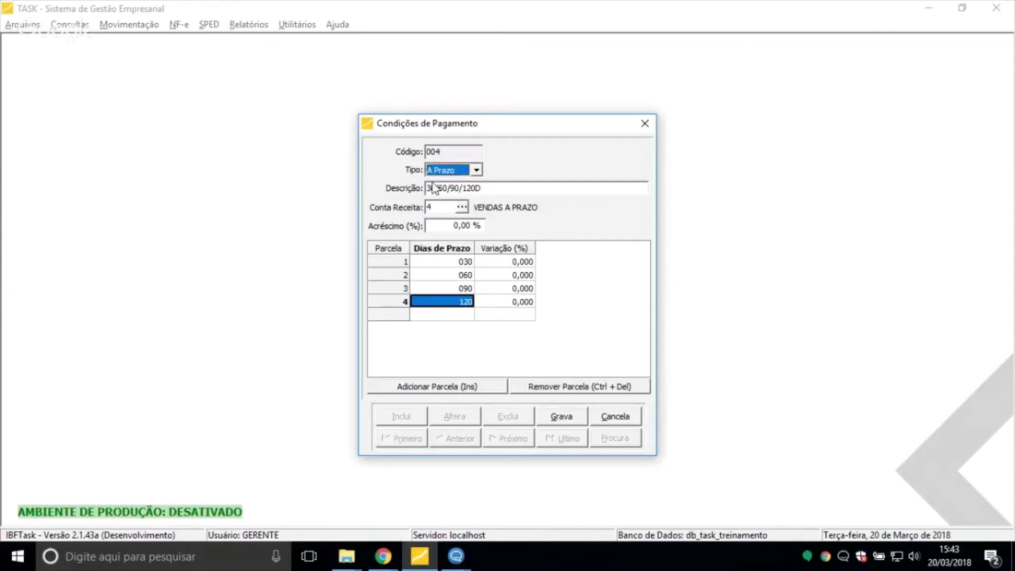
pyautogui.click(444, 205)
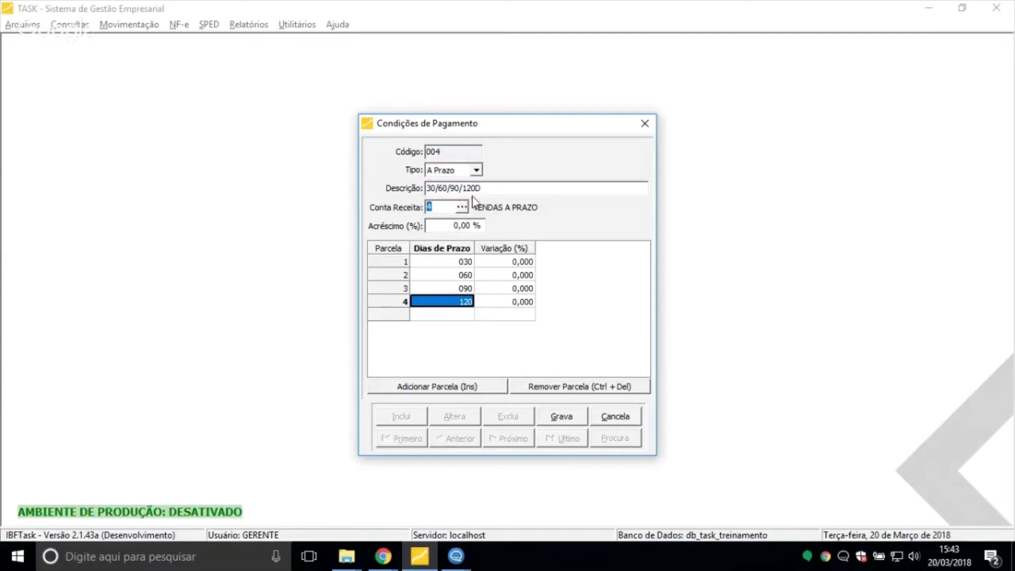
pyautogui.click(448, 262)
pyautogui.hotkey('shift', 'Right')
pyautogui.press('Down')
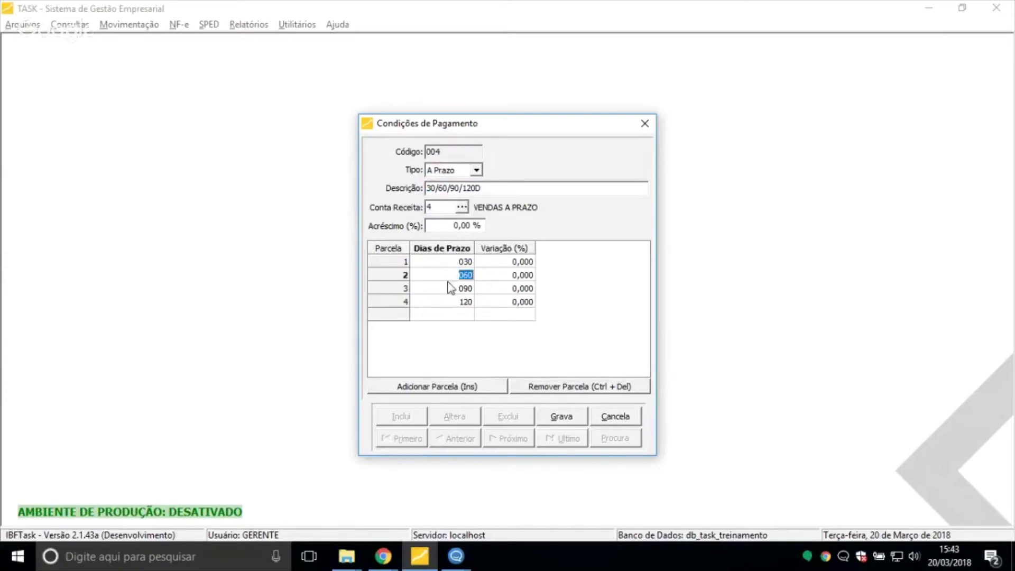
pyautogui.press('Down')
pyautogui.press('Down')
pyautogui.click(549, 418)
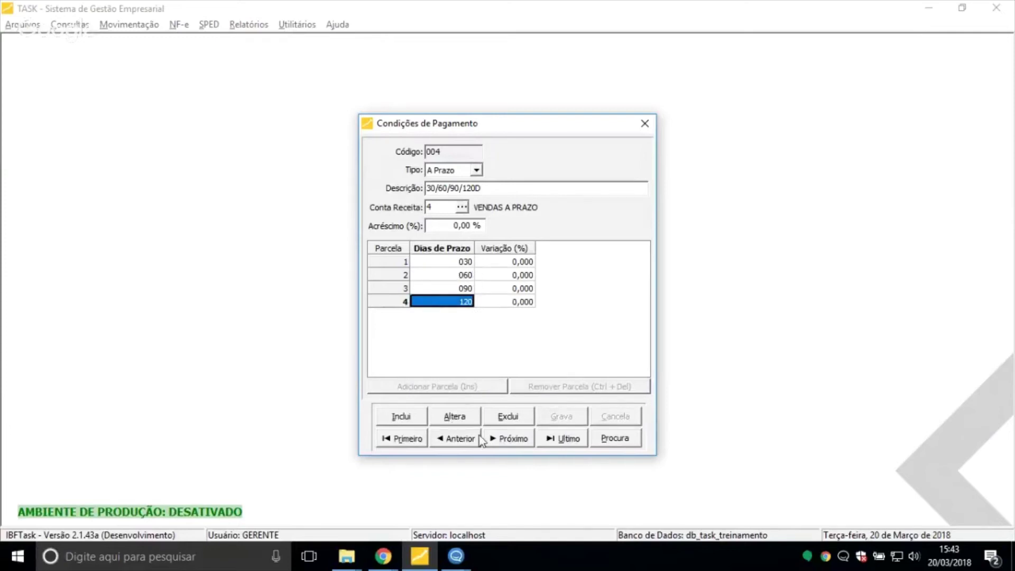
# Look up the A VISTA payment condition and examine its description and instalment term
pyautogui.click(602, 442)
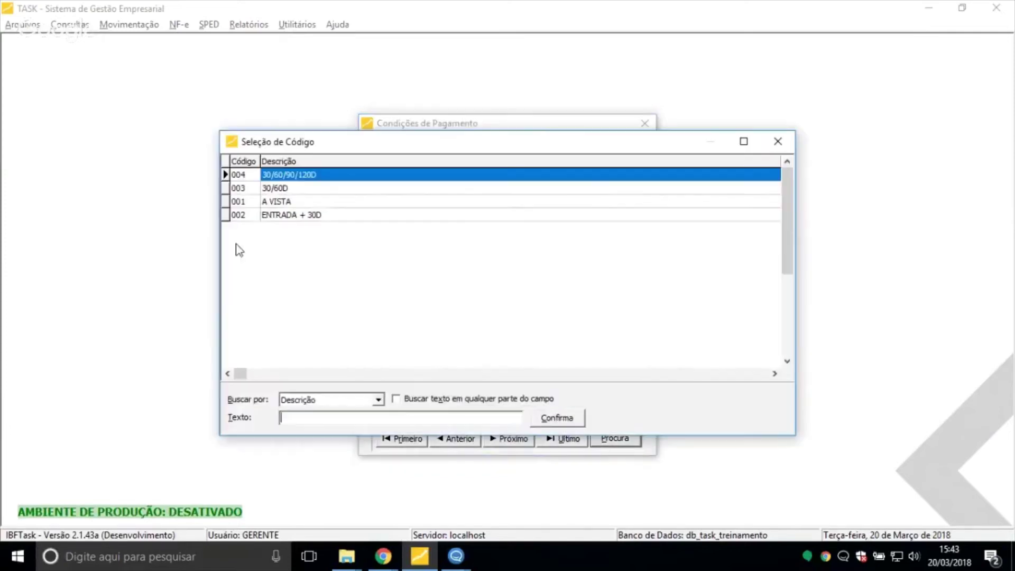
pyautogui.doubleClick(263, 200)
pyautogui.moveTo(426, 188); pyautogui.dragTo(433, 188)
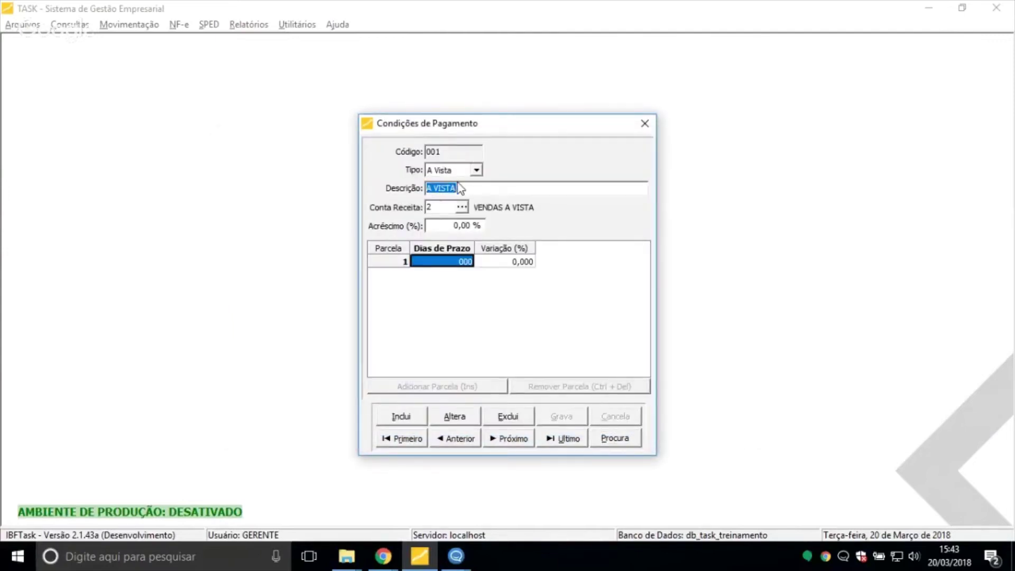
pyautogui.click(442, 268)
# Review the type, description, revenue account and instalment terms of payment condition ENTRADA + 30D in edit mode, and save it
pyautogui.click(522, 439)
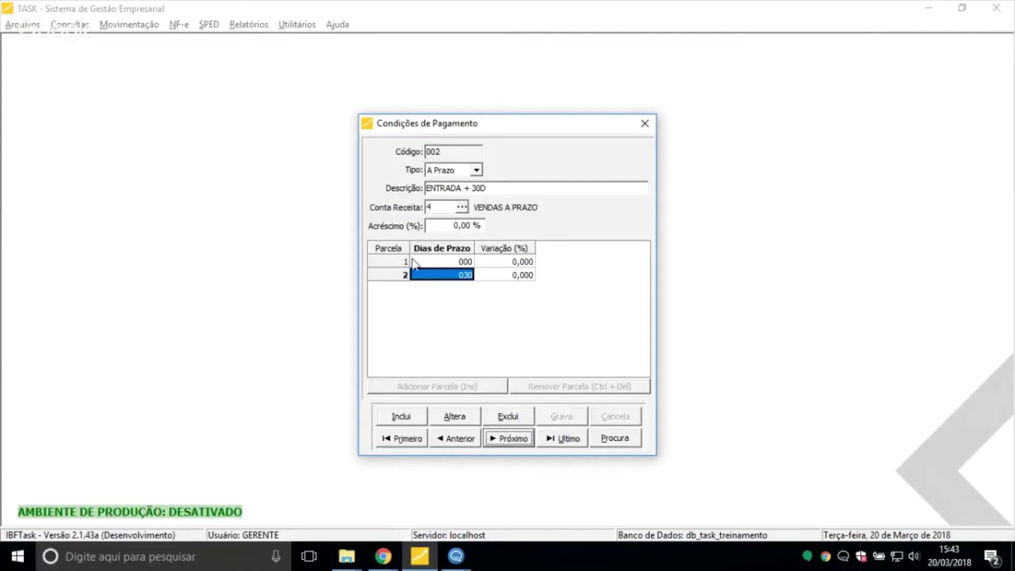
pyautogui.click(449, 417)
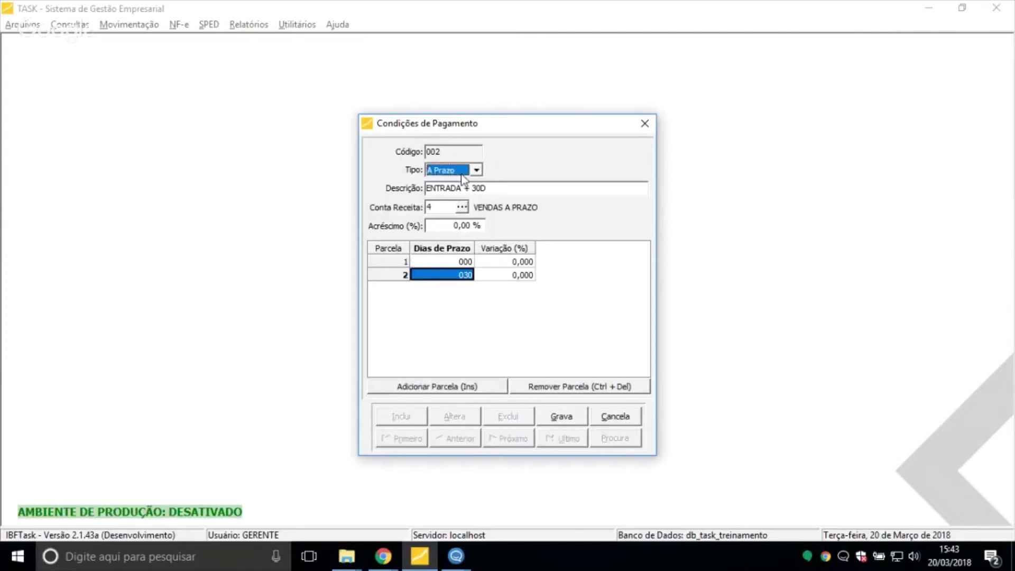
pyautogui.click(450, 193)
pyautogui.press('Tab')
pyautogui.moveTo(427, 188); pyautogui.dragTo(463, 185)
pyautogui.click(463, 185)
pyautogui.doubleClick(436, 207)
pyautogui.click(433, 261)
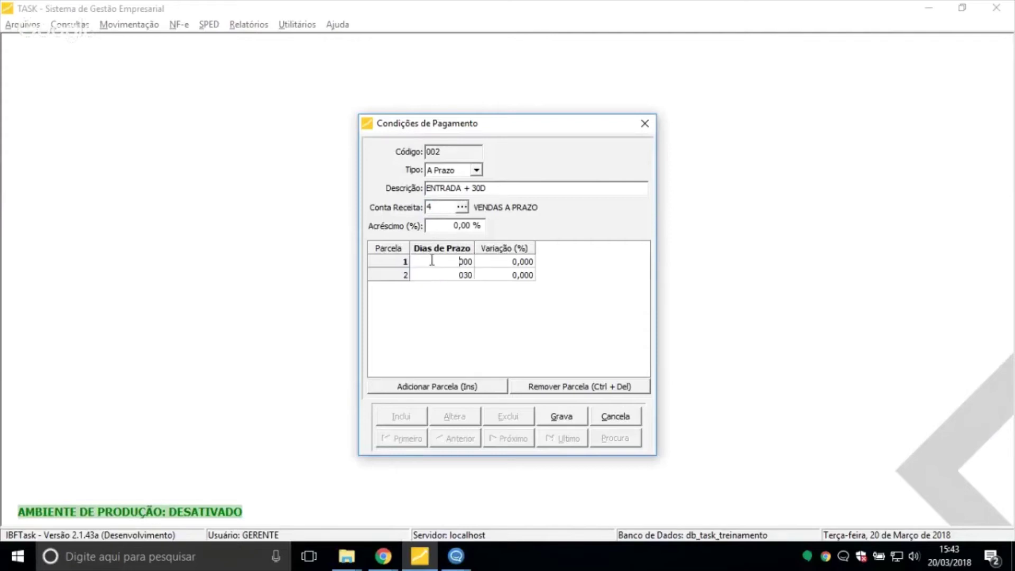
pyautogui.click(444, 273)
pyautogui.click(452, 275)
pyautogui.click(543, 421)
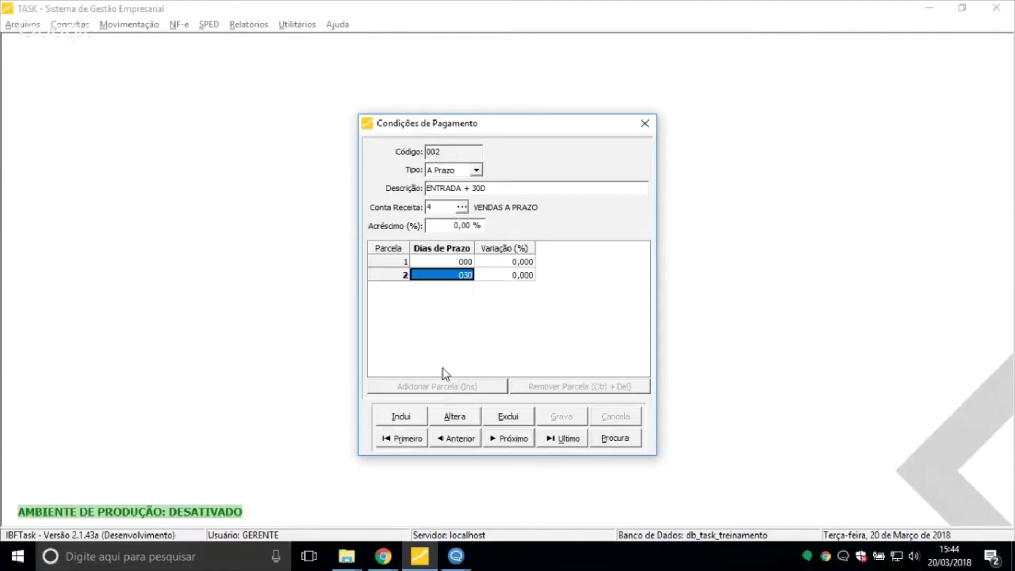
# Check the revenue account of ENTRADA + 30D again in edit mode, save the record and close the payment conditions
pyautogui.click(443, 416)
pyautogui.click(445, 208)
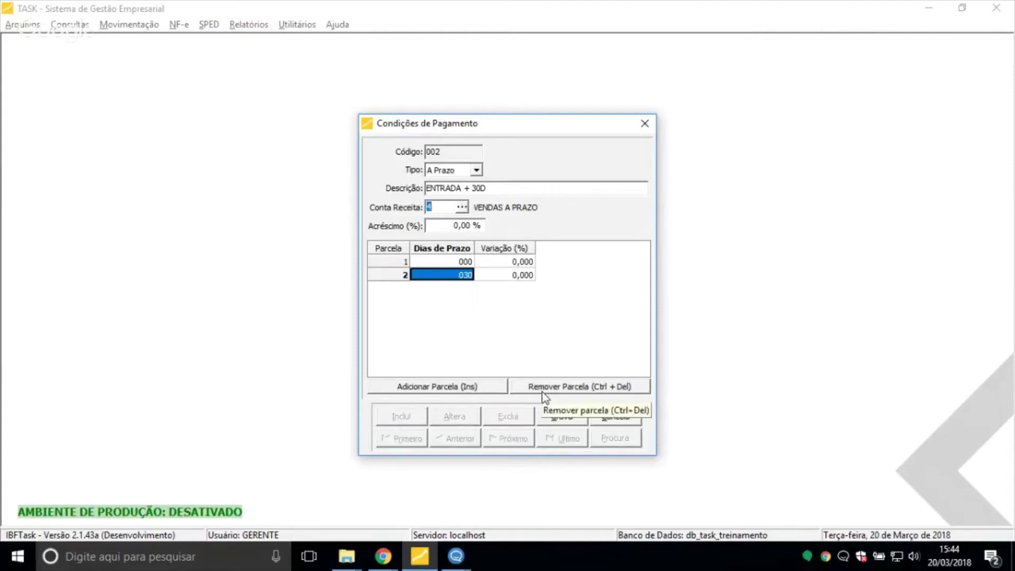
pyautogui.click(560, 418)
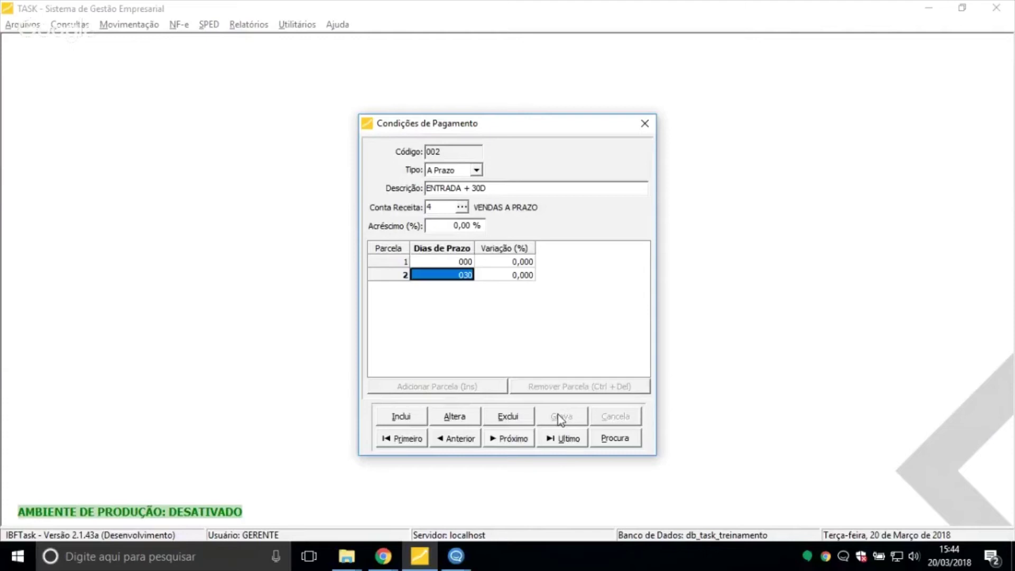
pyautogui.doubleClick(436, 208)
pyautogui.press('Escape')
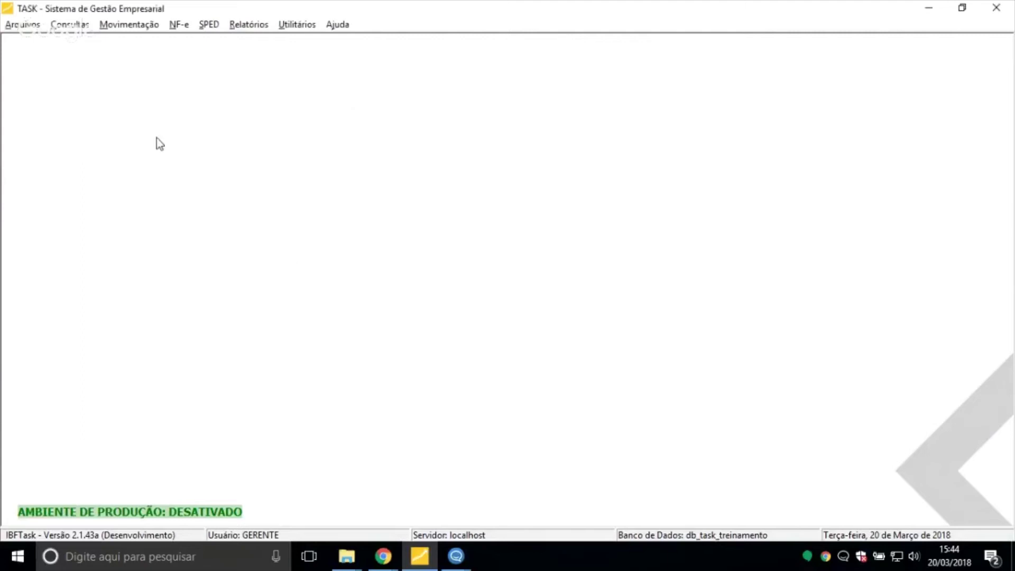
# Reopen the payment conditions register at condition 004 and close it again
pyautogui.click(23, 24)
pyautogui.moveTo(68, 79)
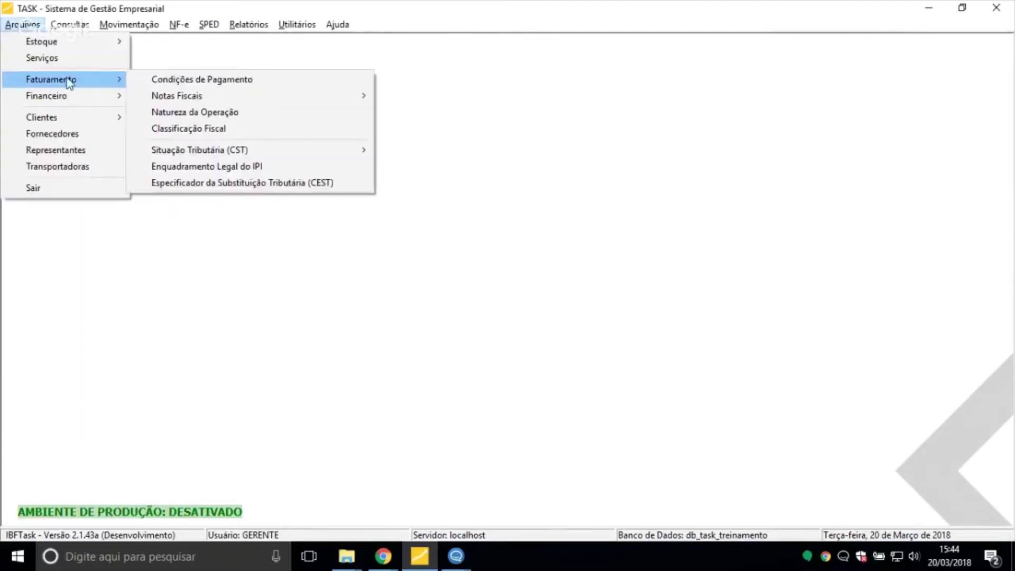
pyautogui.click(146, 78)
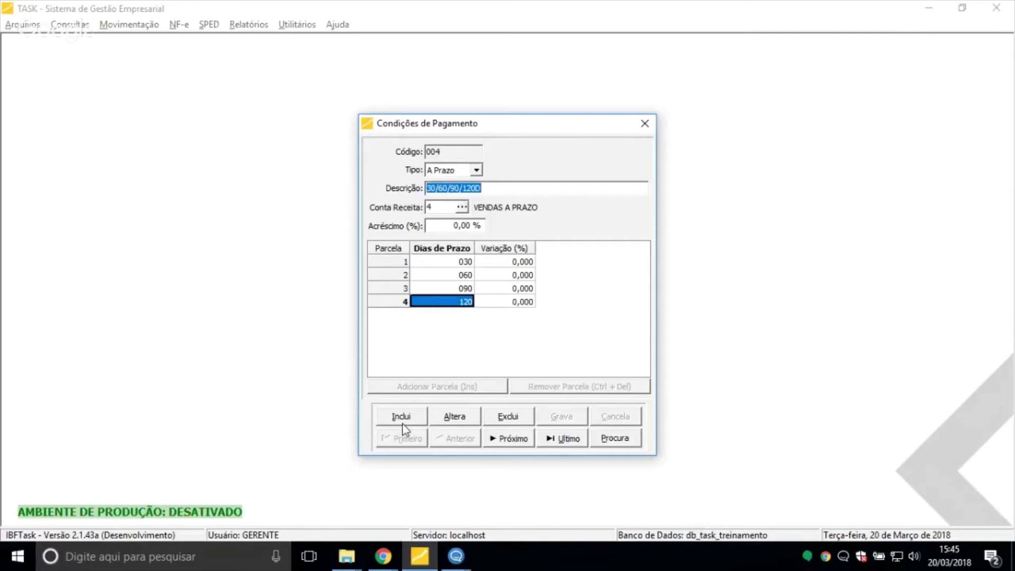
pyautogui.press('Escape')
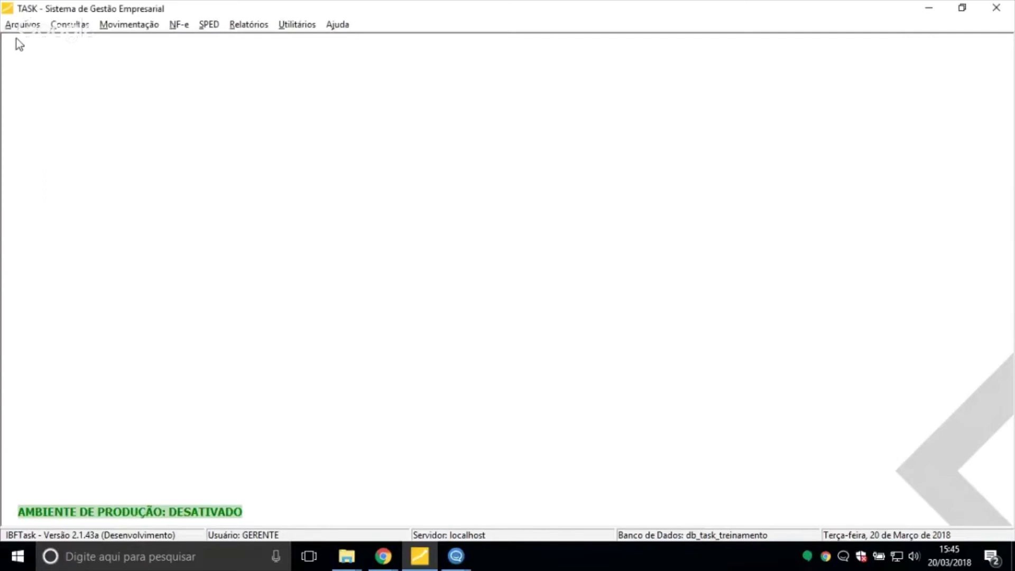
# Open the Natureza da Operação register and look up the 5.102 VENDA operation
pyautogui.click(21, 25)
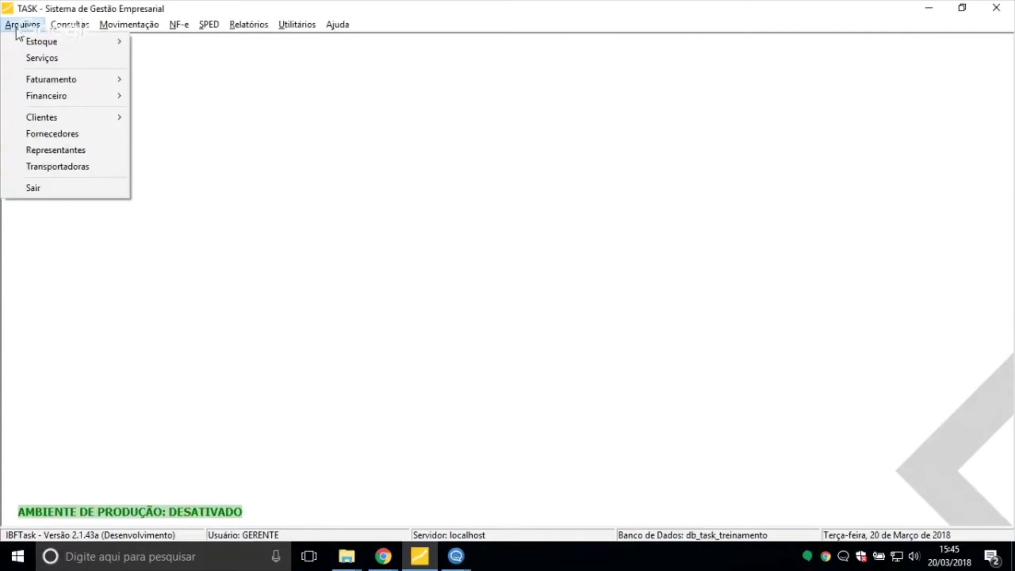
pyautogui.moveTo(79, 85)
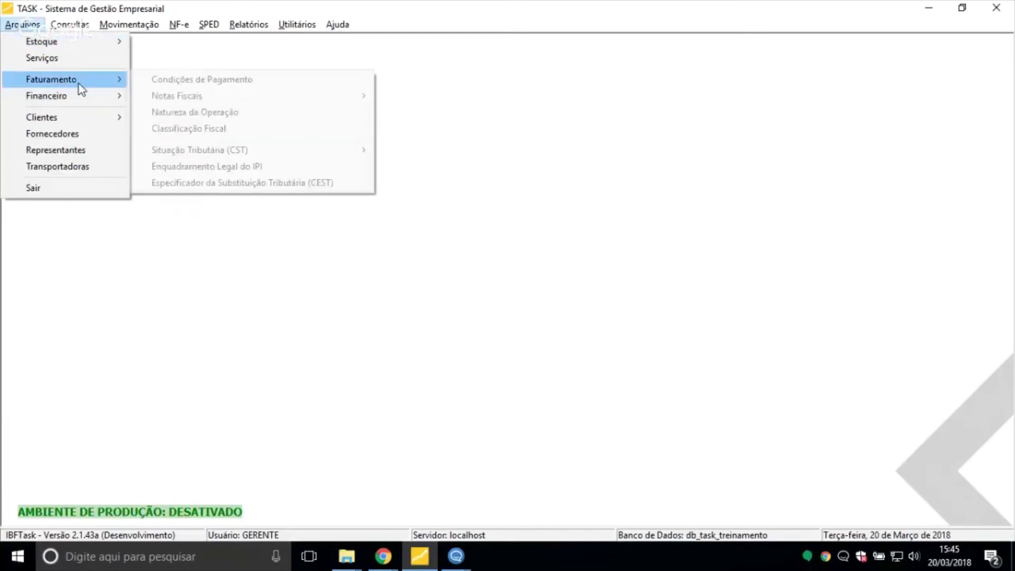
pyautogui.click(166, 118)
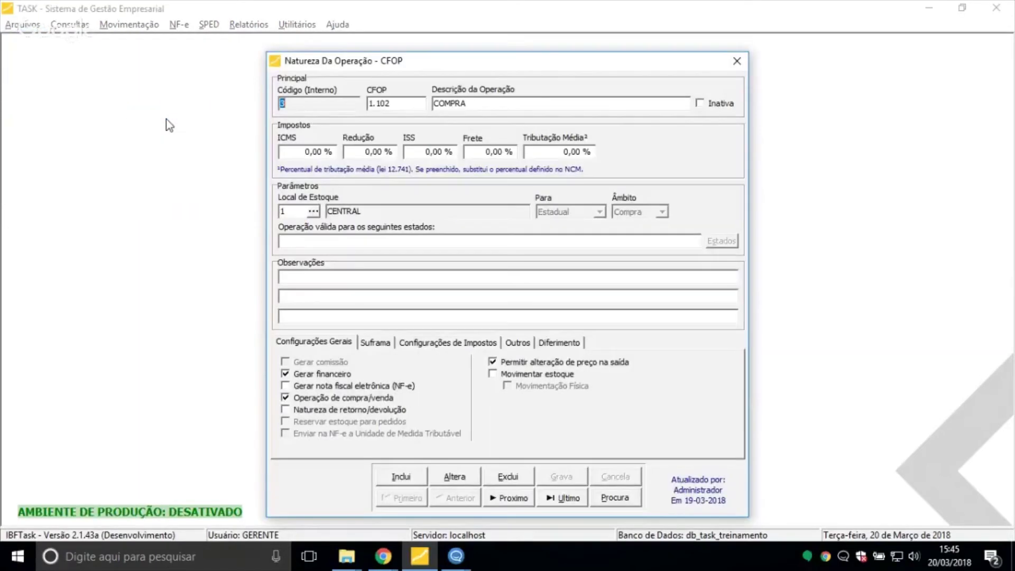
pyautogui.click(614, 497)
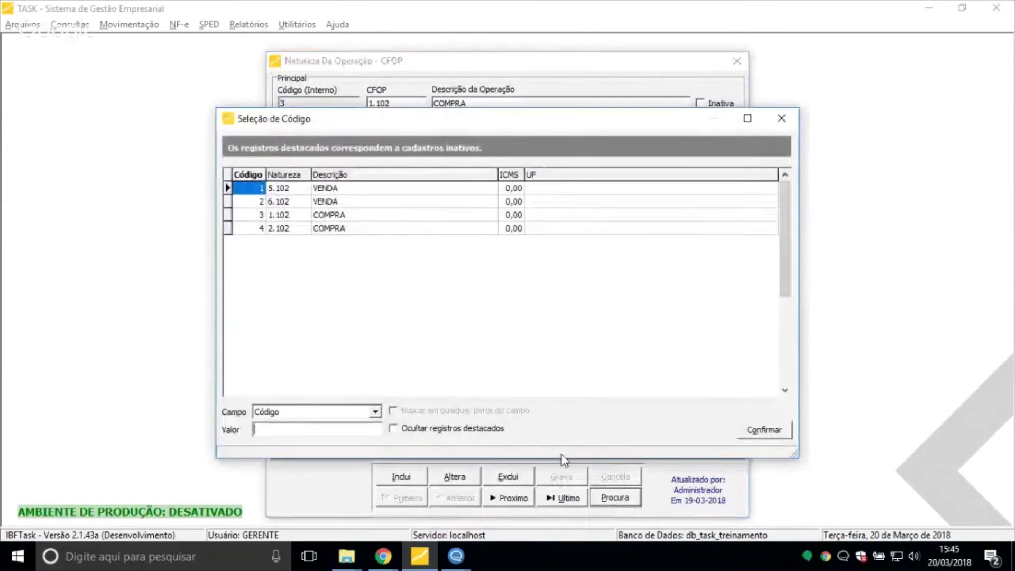
pyautogui.doubleClick(295, 192)
pyautogui.click(327, 375)
# Check the description and the Gerar financeiro option of operation 5.102 VENDA in edit mode, save the record and close the register
pyautogui.click(444, 474)
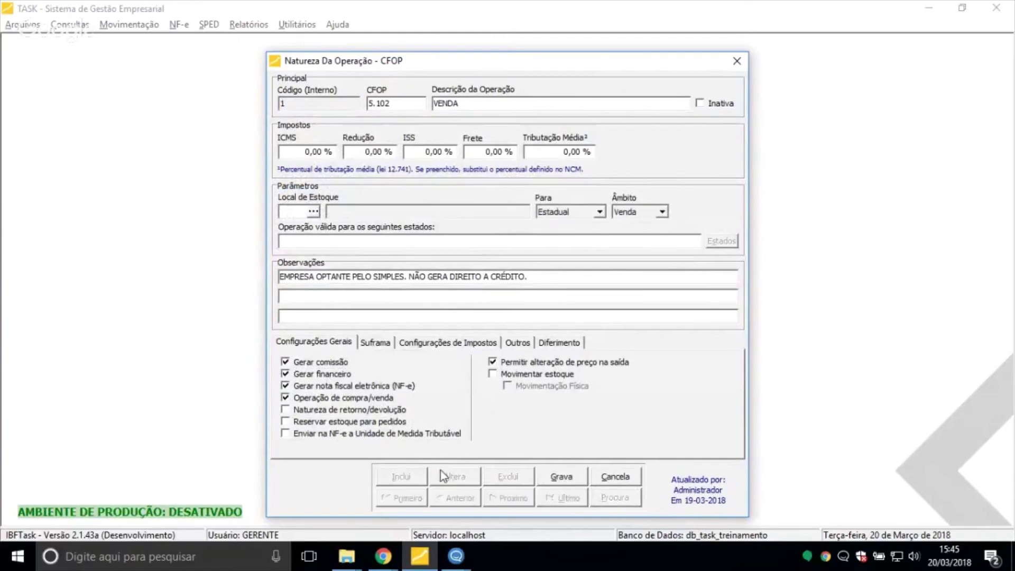
pyautogui.click(327, 375)
pyautogui.doubleClick(458, 108)
pyautogui.hotkey('shift', 'Tab')
pyautogui.click(343, 377)
pyautogui.click(573, 475)
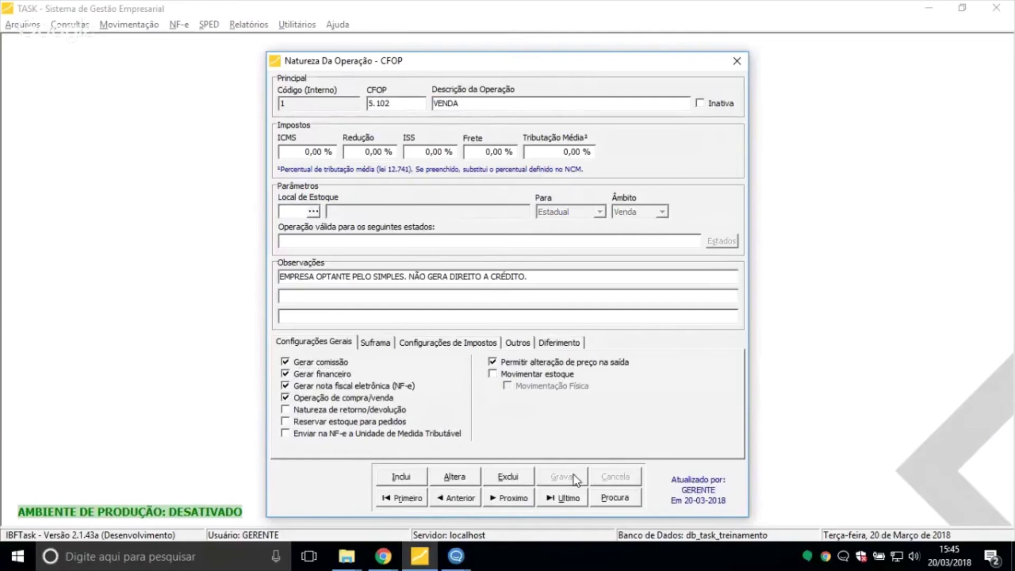
pyautogui.press('Escape')
# Start an outgoing invoice (Notas Fiscais de Saída) for client EMP MARILU BORBA LTDA, declining to view its financial situation
pyautogui.click(122, 28)
pyautogui.moveTo(115, 59)
pyautogui.click(267, 93)
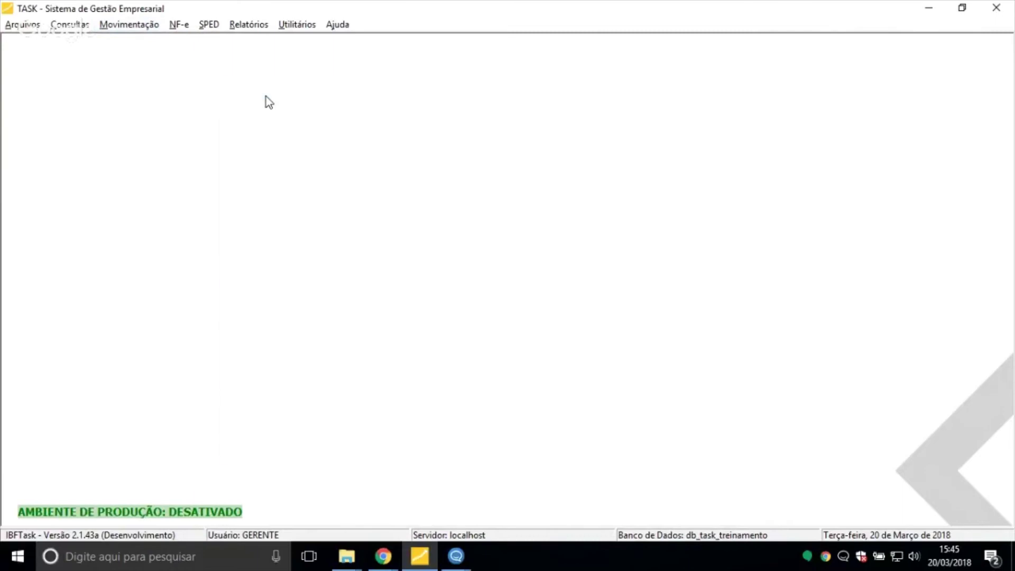
pyautogui.click(347, 130)
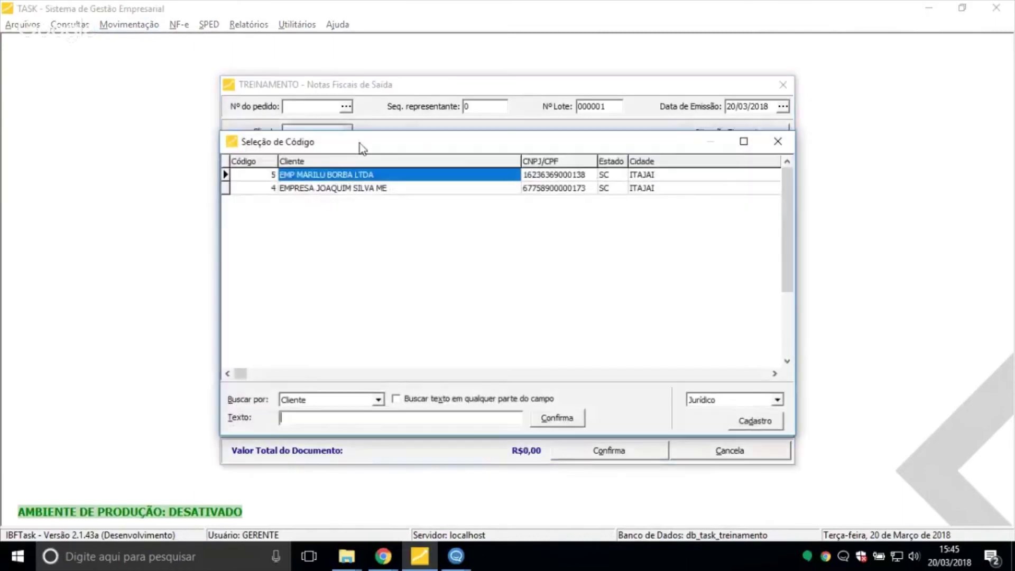
pyautogui.doubleClick(425, 177)
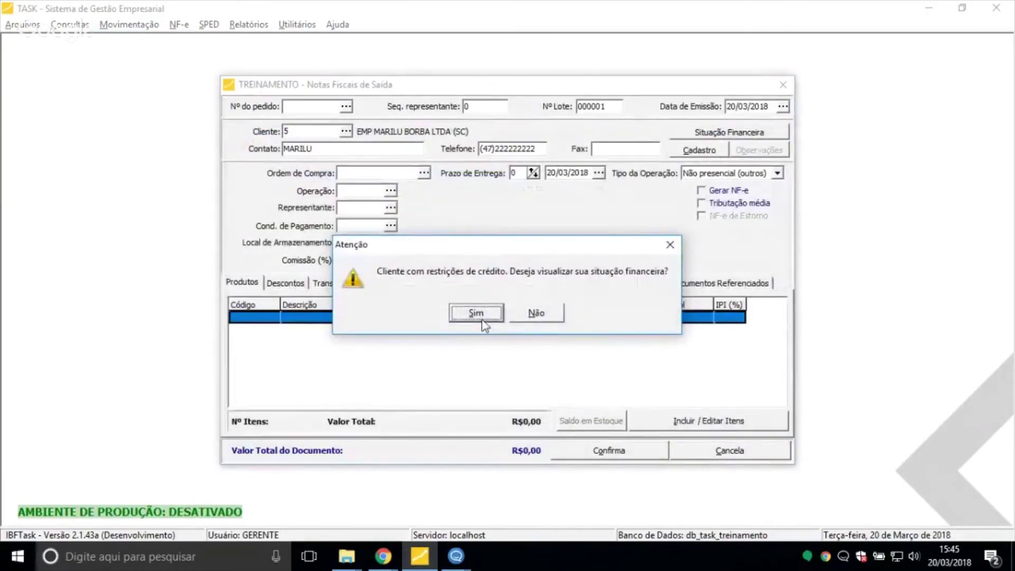
pyautogui.click(536, 314)
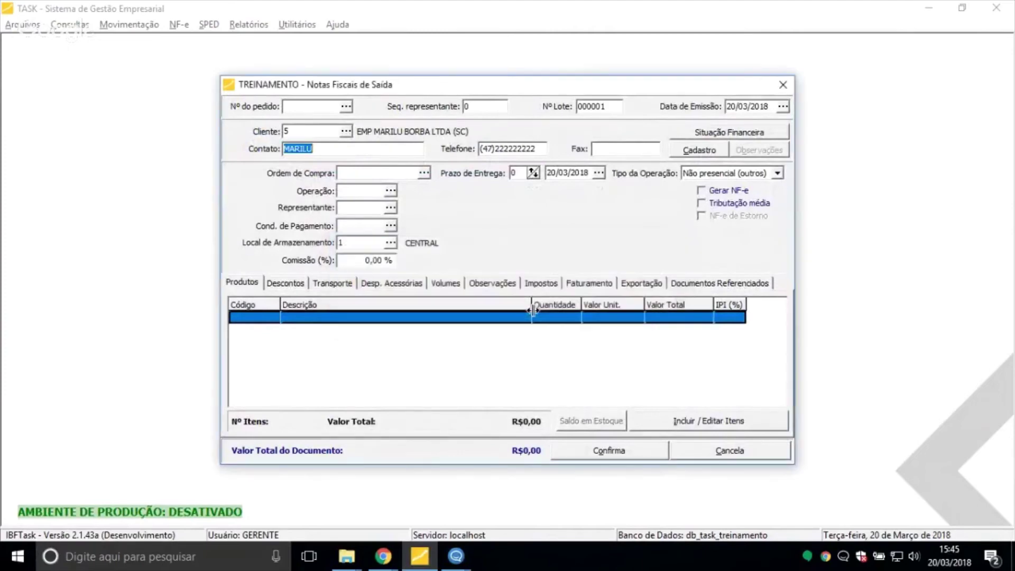
# Set the invoice's operation to 5.102 VENDA, the representative to EMPRESA MODELO and the payment condition to 30/60/90/120D
pyautogui.click(390, 190)
pyautogui.click(319, 176)
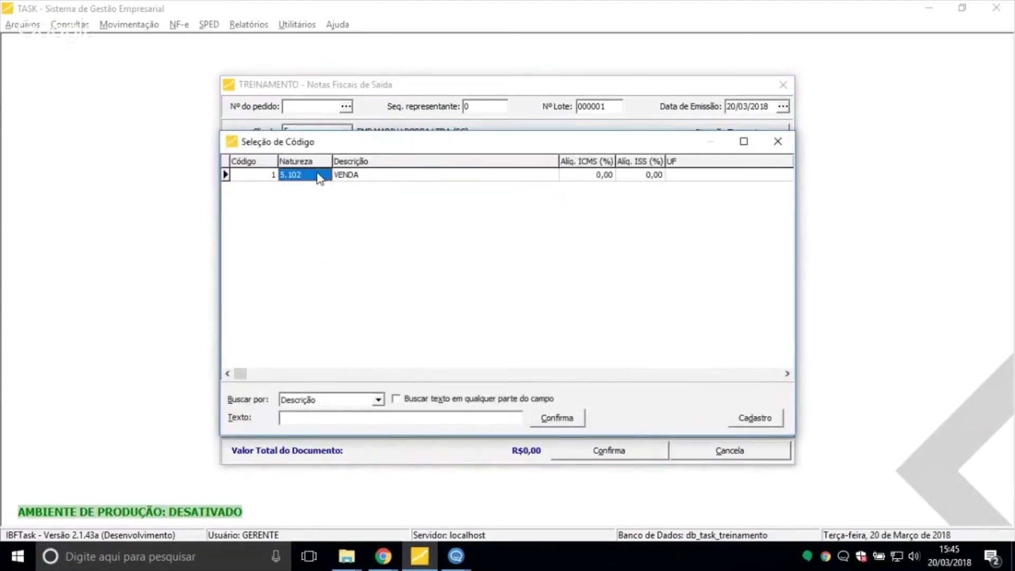
pyautogui.click(346, 176)
pyautogui.doubleClick(363, 175)
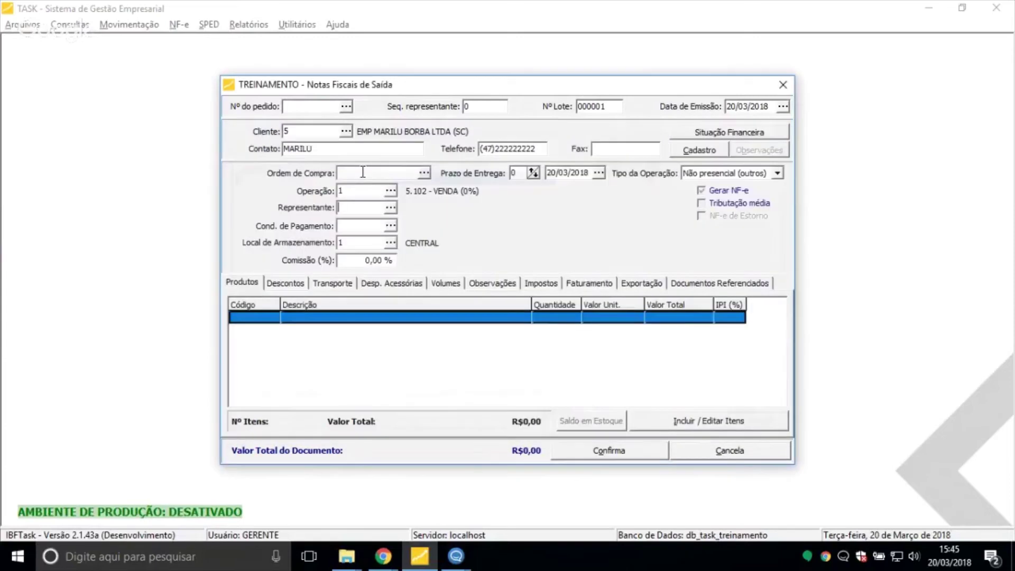
pyautogui.click(389, 209)
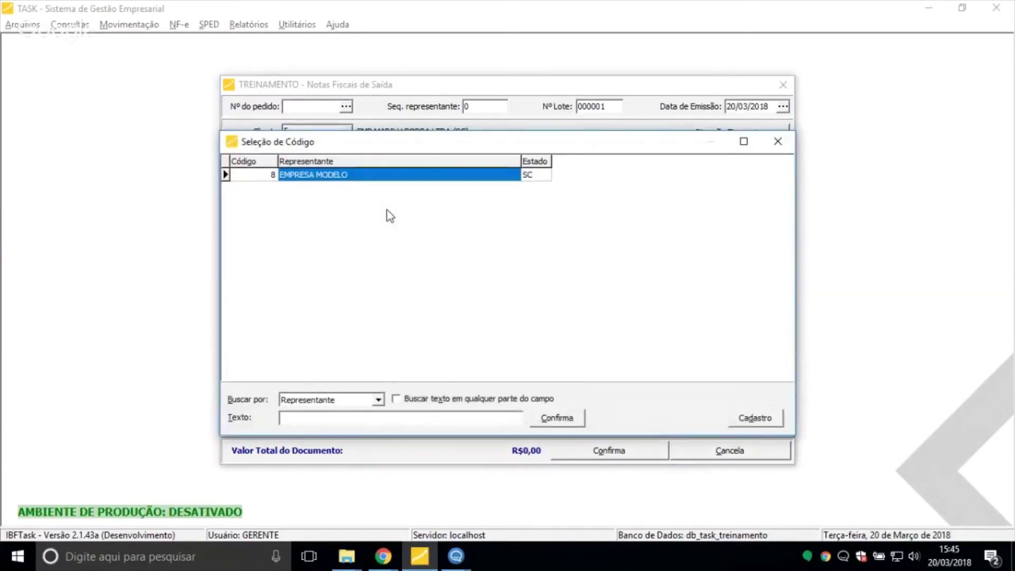
pyautogui.doubleClick(357, 177)
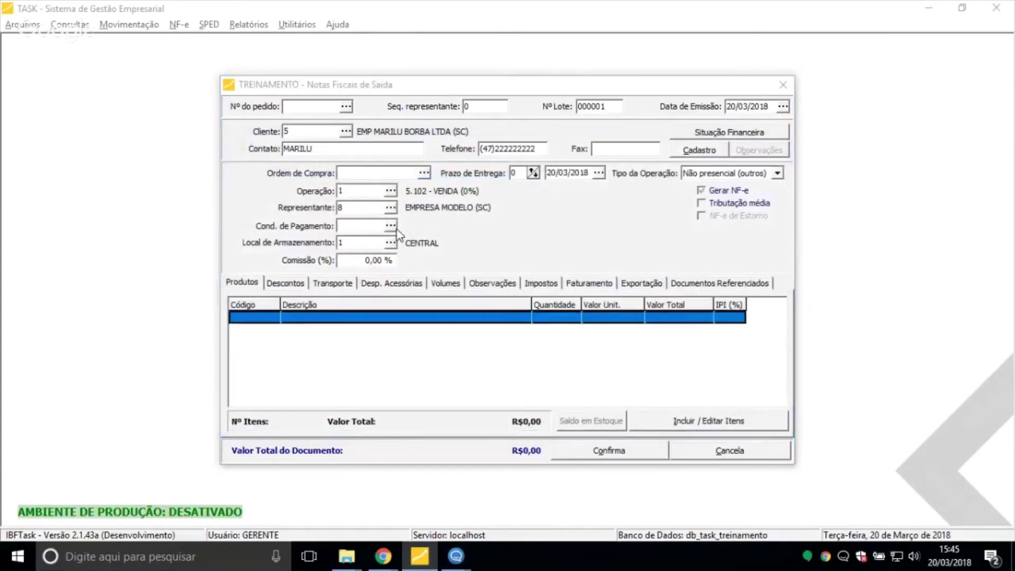
pyautogui.click(392, 227)
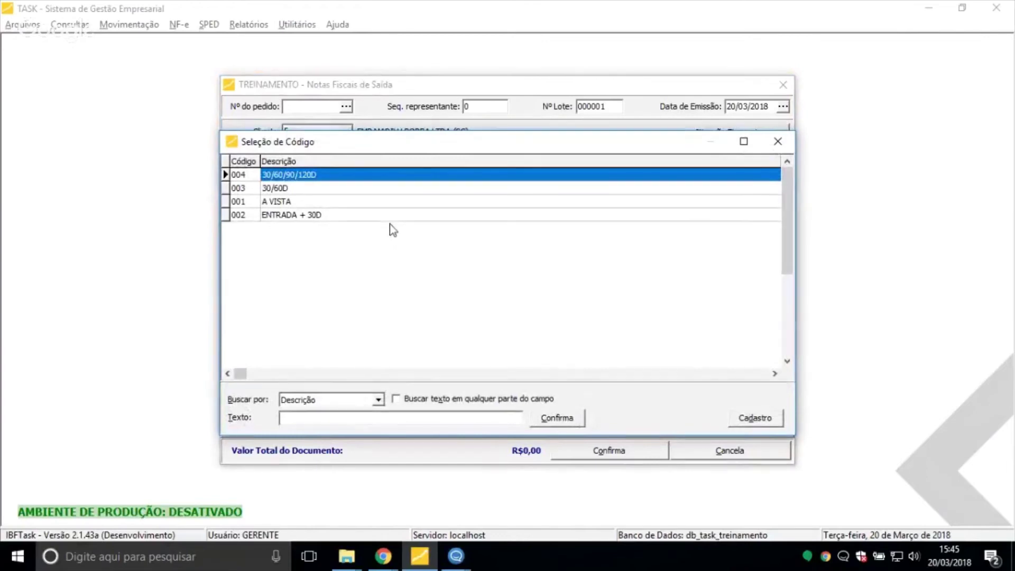
pyautogui.doubleClick(349, 180)
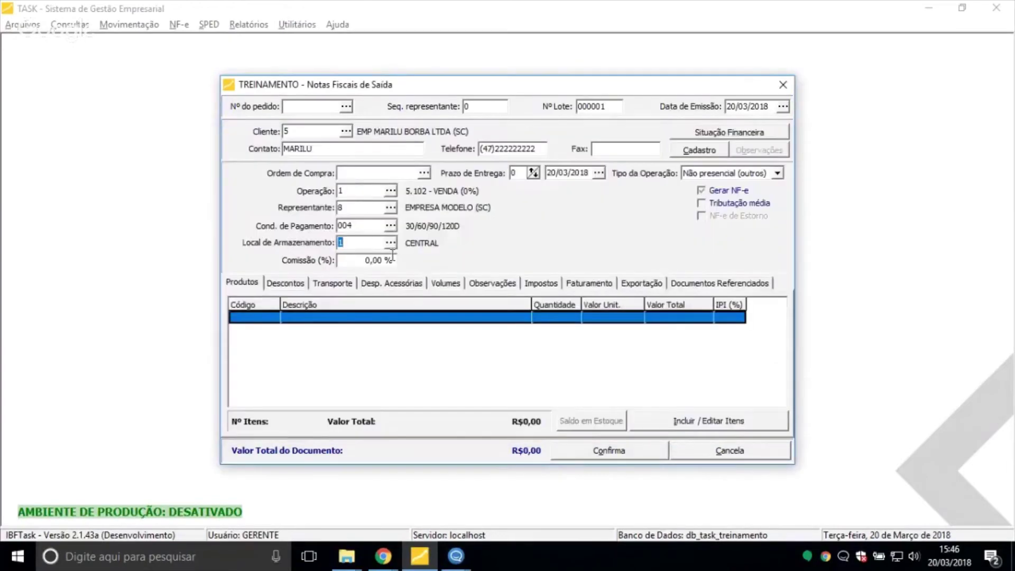
# Add PRODUTO MODELO to the invoice's item list
pyautogui.click(665, 421)
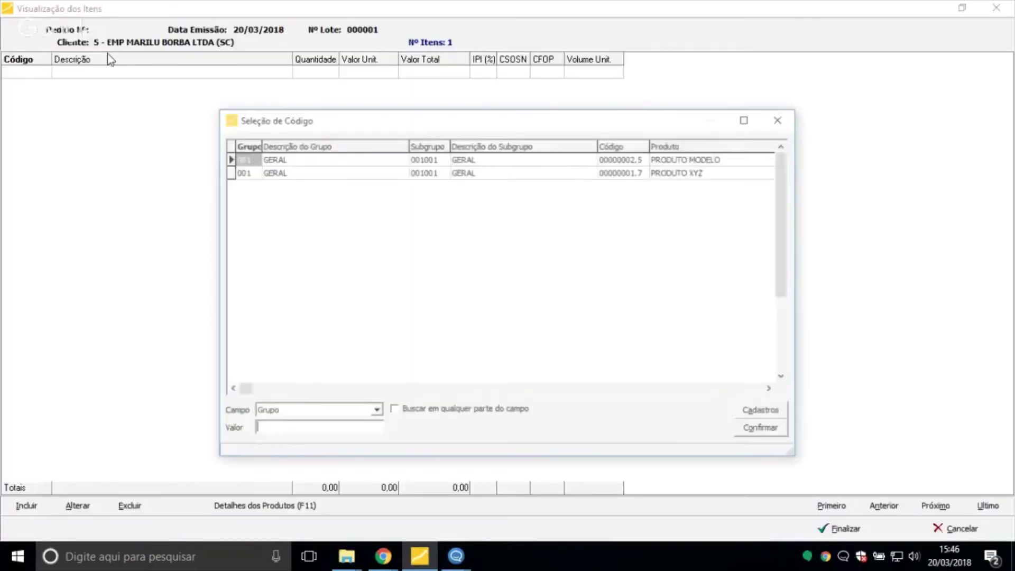
pyautogui.press('Escape')
pyautogui.click(22, 70)
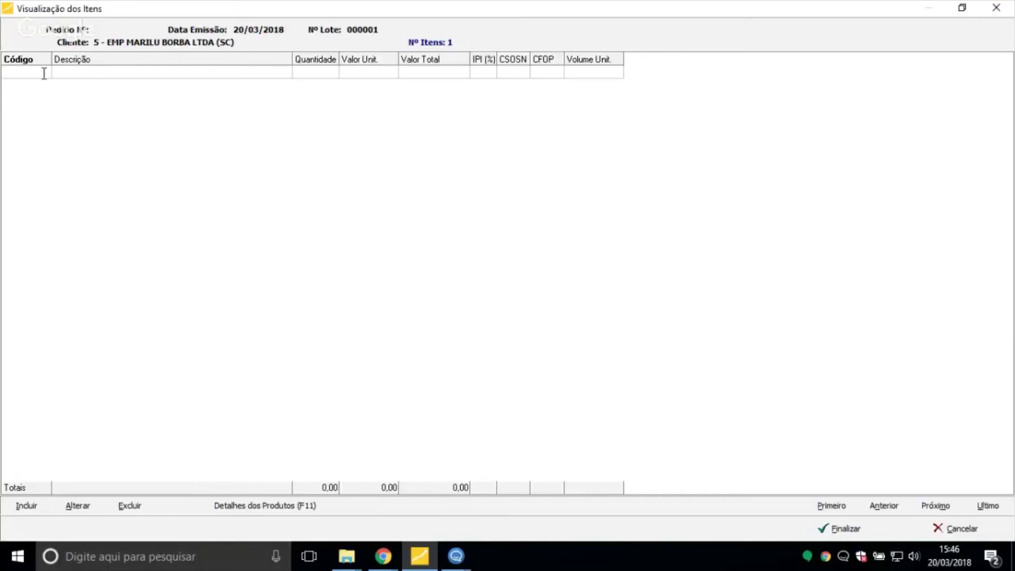
pyautogui.press('Return')
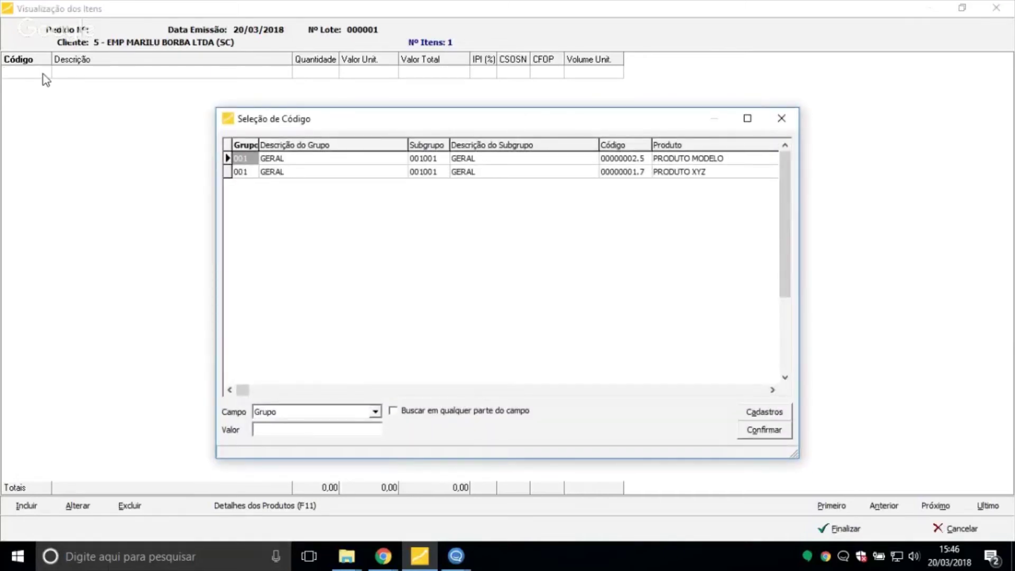
pyautogui.click(240, 83)
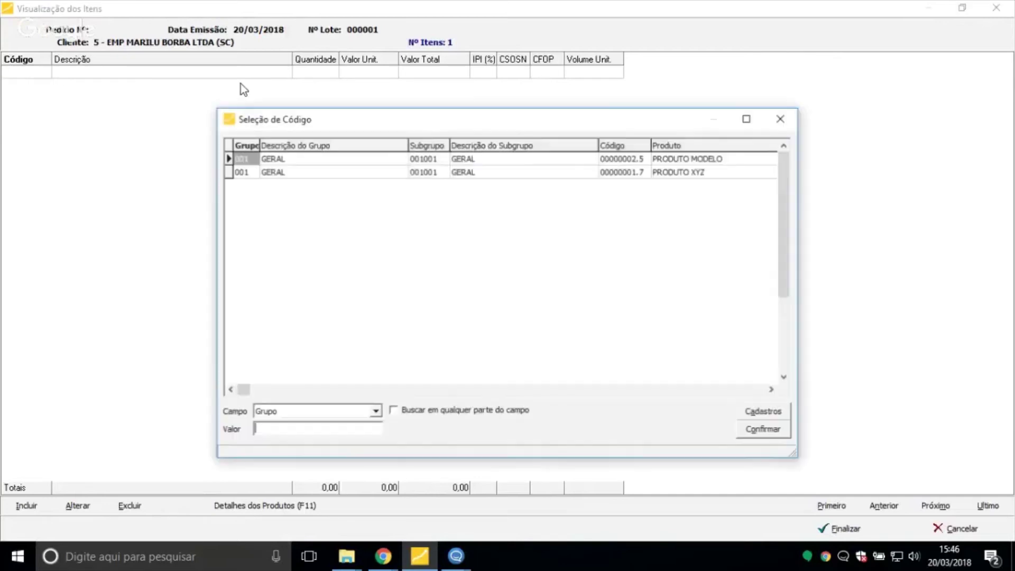
pyautogui.doubleClick(585, 160)
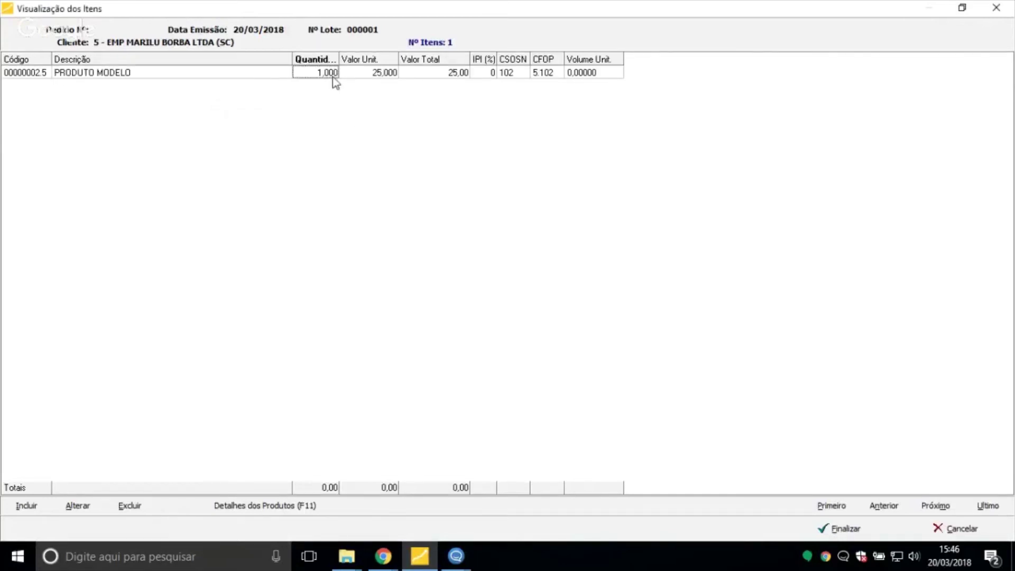
# Set the unit value of PRODUTO MODELO to 1000 and finalize the invoice items
pyautogui.click(348, 74)
pyautogui.write('1')
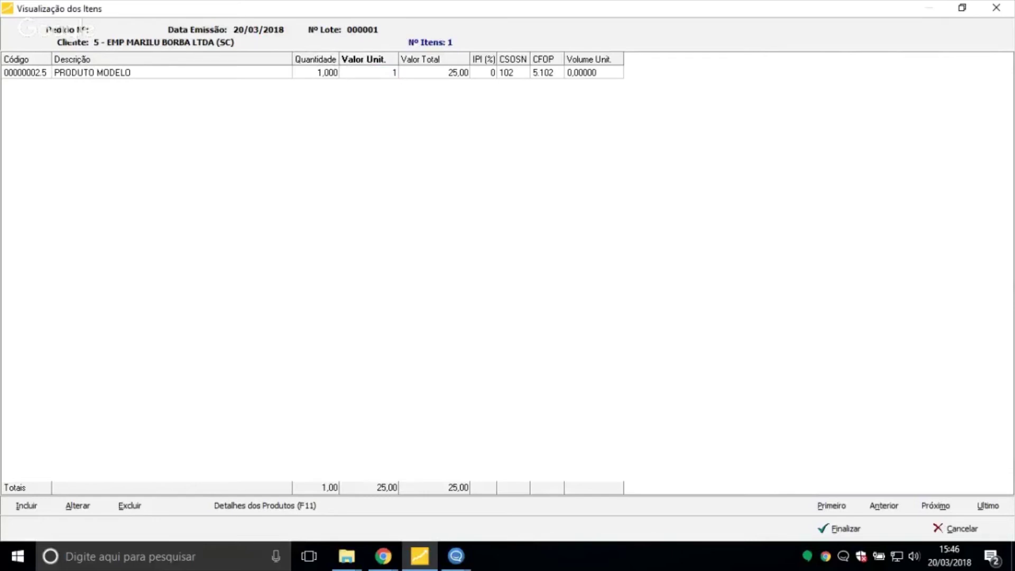
pyautogui.write('000')
pyautogui.press('Tab')
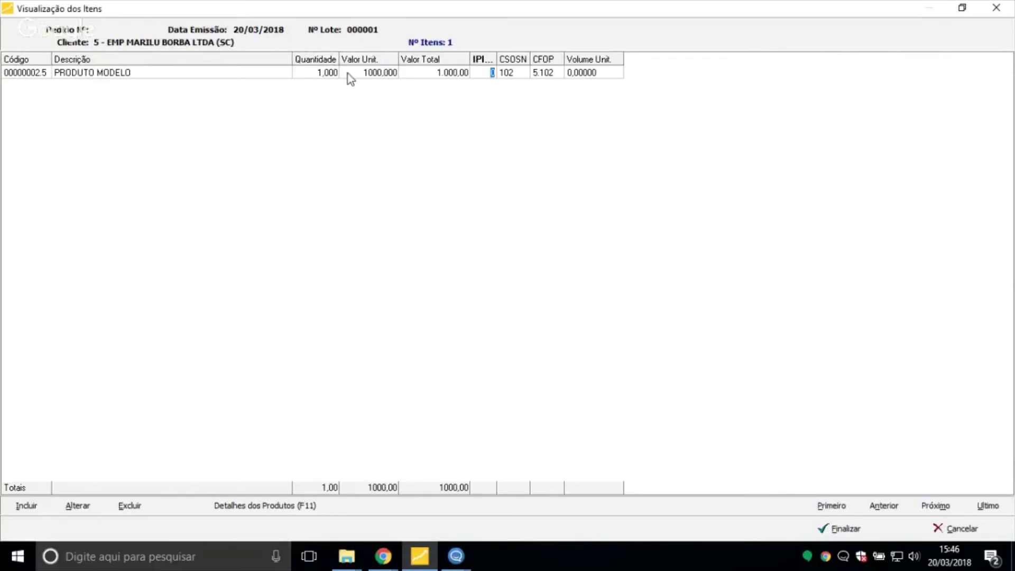
pyautogui.click(827, 527)
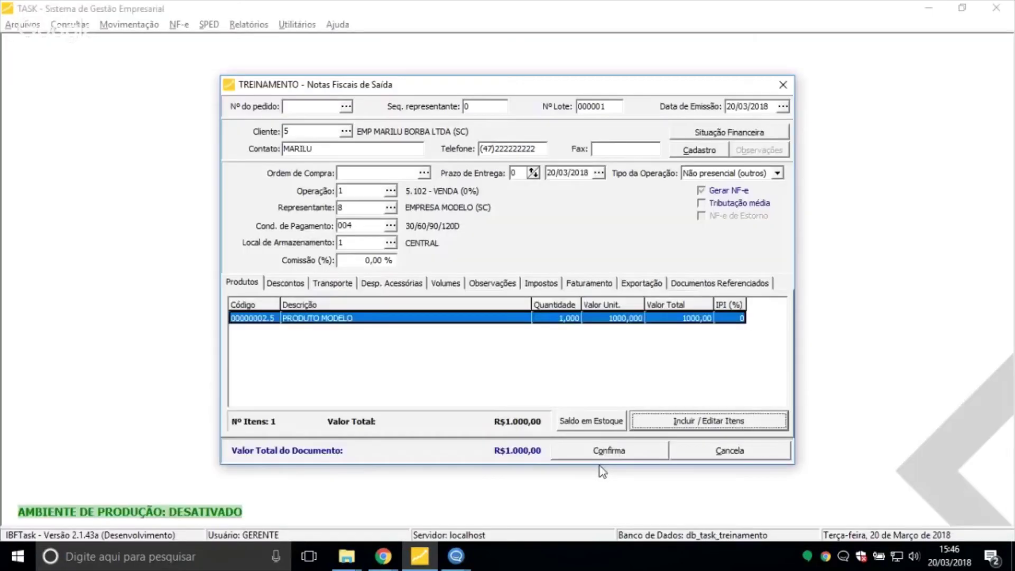
# Examine the due dates and values of the instalments in the invoice's billing data (Faturamento)
pyautogui.click(577, 284)
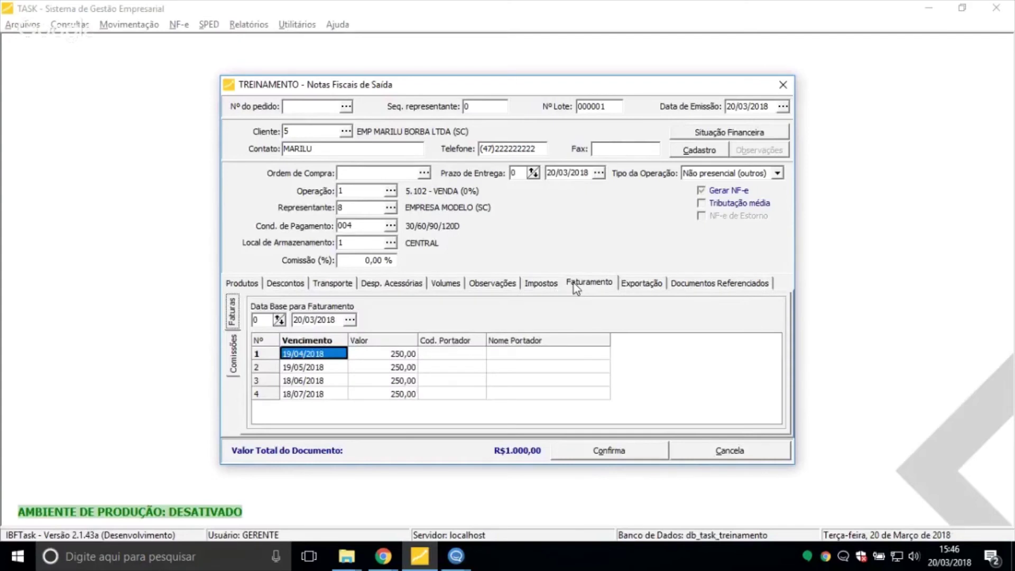
pyautogui.click(391, 355)
pyautogui.click(399, 393)
pyautogui.click(400, 354)
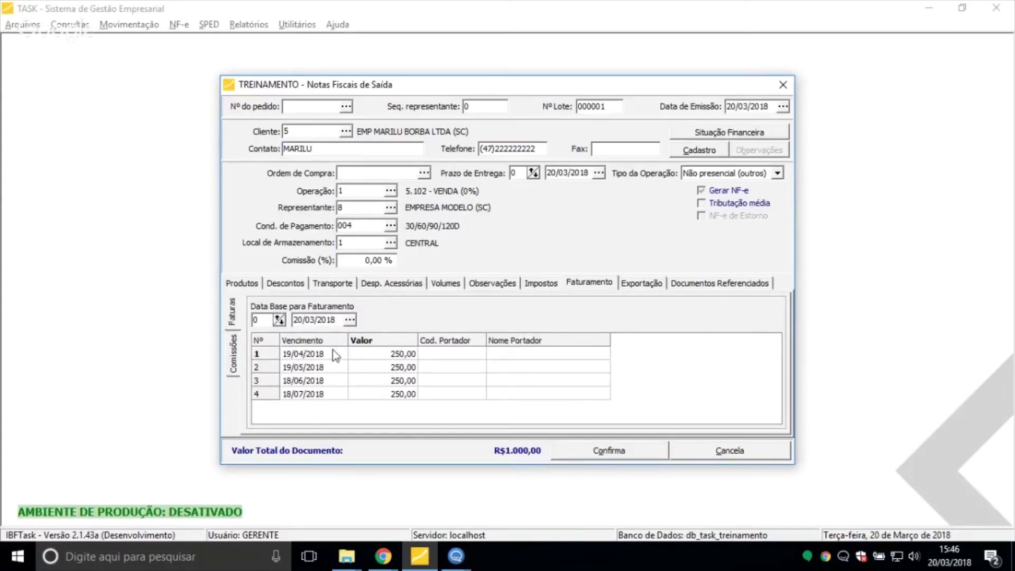
pyautogui.press('Return')
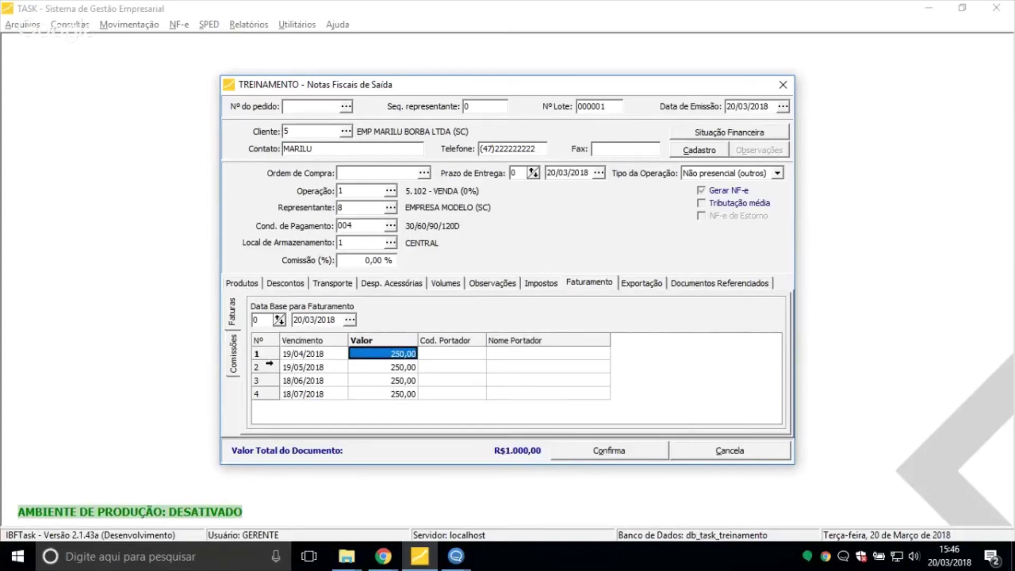
pyautogui.click(294, 355)
pyautogui.click(294, 355)
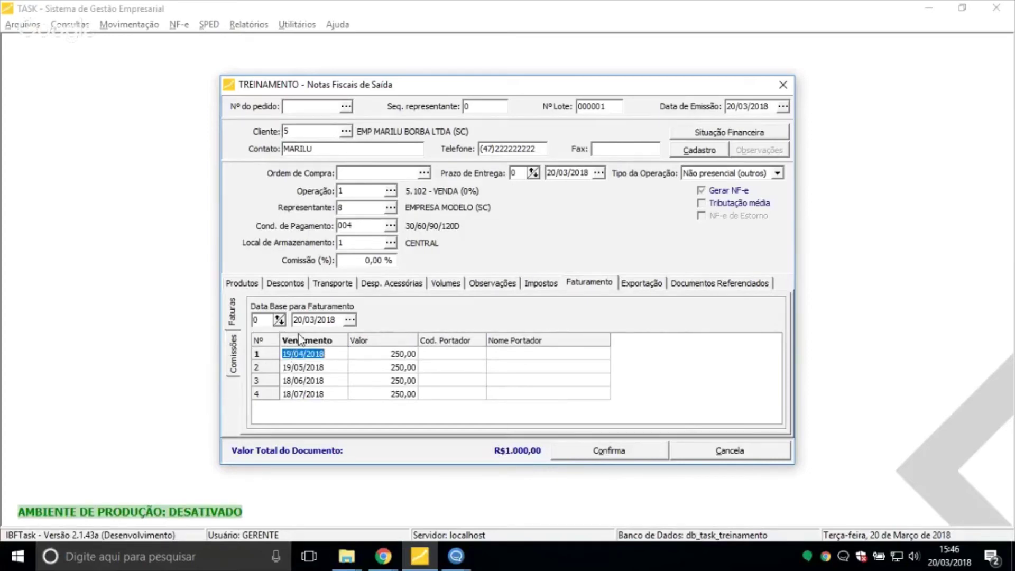
# Change the invoice's payment condition to ENTRADA + 30D and check the instalment due dates against the system calendar
pyautogui.click(371, 228)
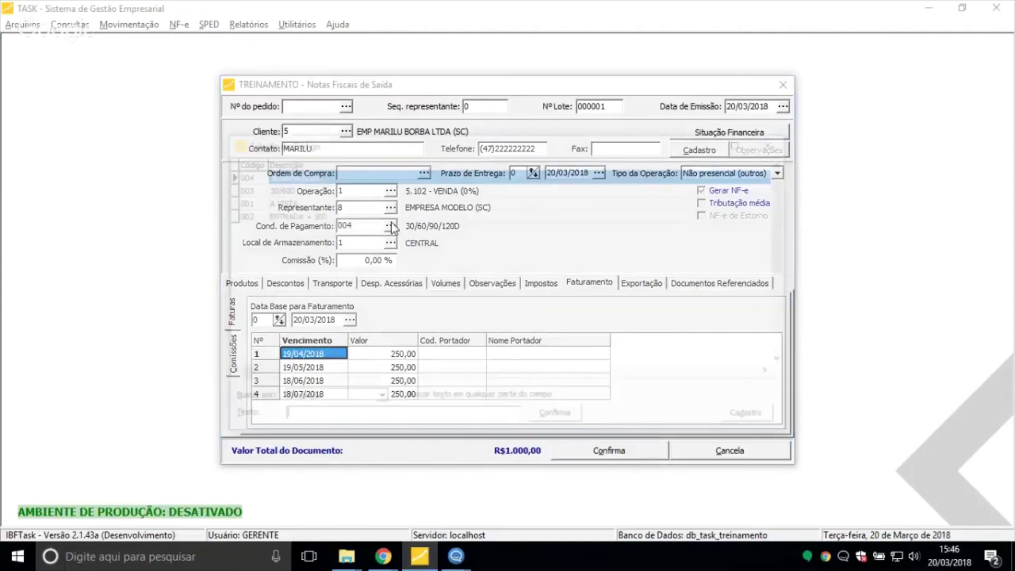
pyautogui.click(391, 225)
pyautogui.doubleClick(280, 216)
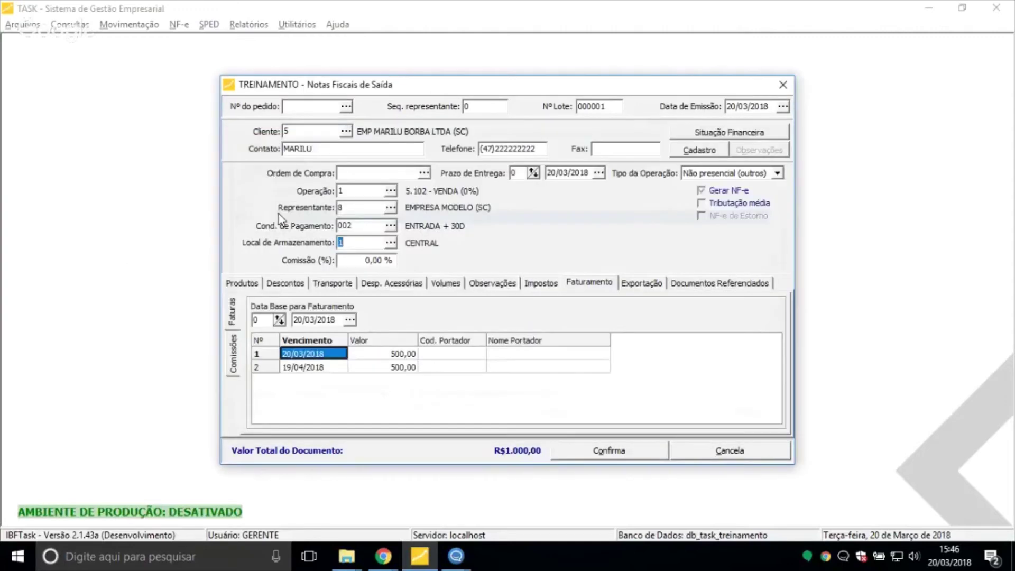
pyautogui.click(310, 353)
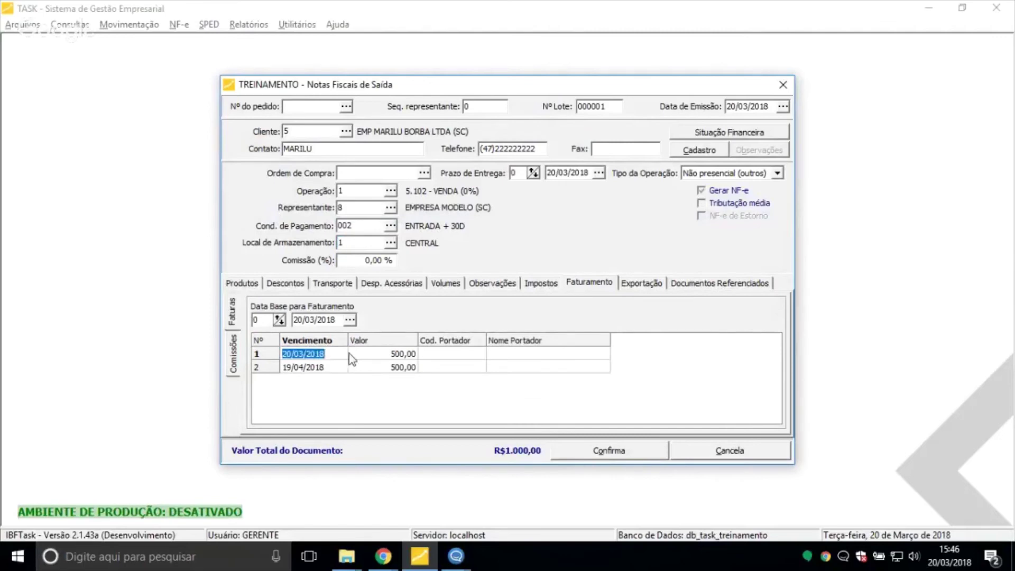
pyautogui.click(949, 555)
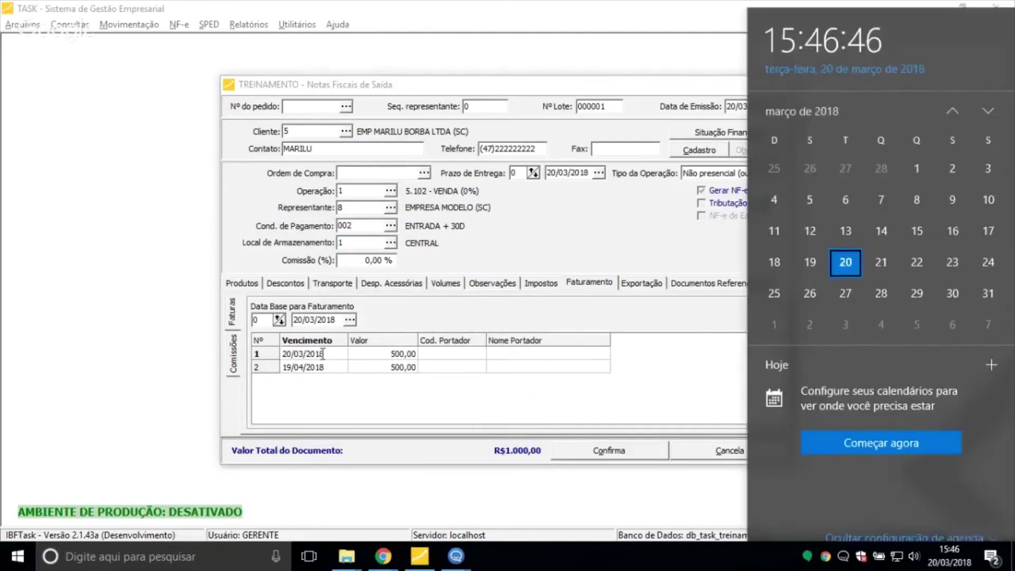
pyautogui.click(292, 364)
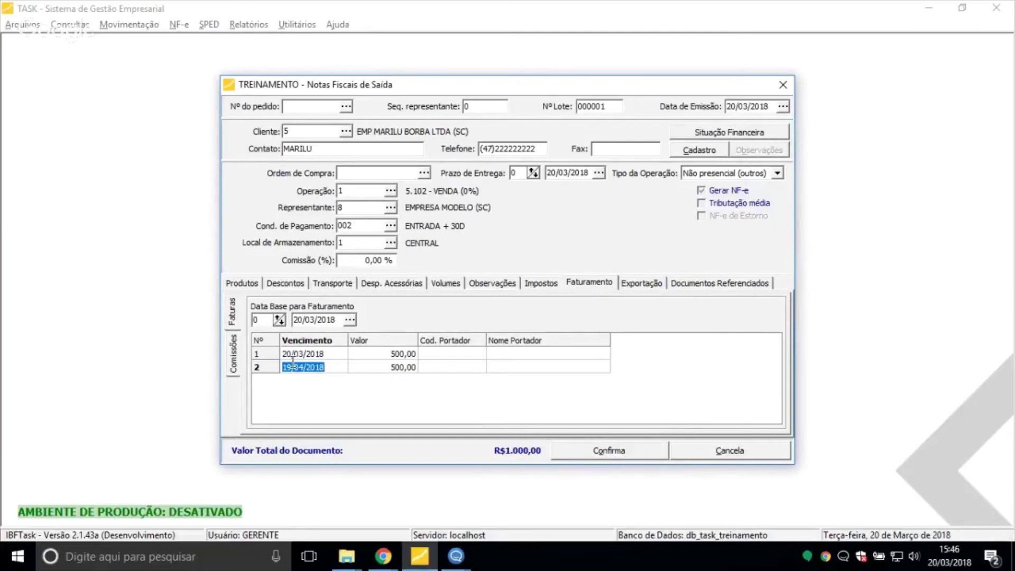
# Assign carrier (portador) code 003 to the invoice's first instalment
pyautogui.click(423, 353)
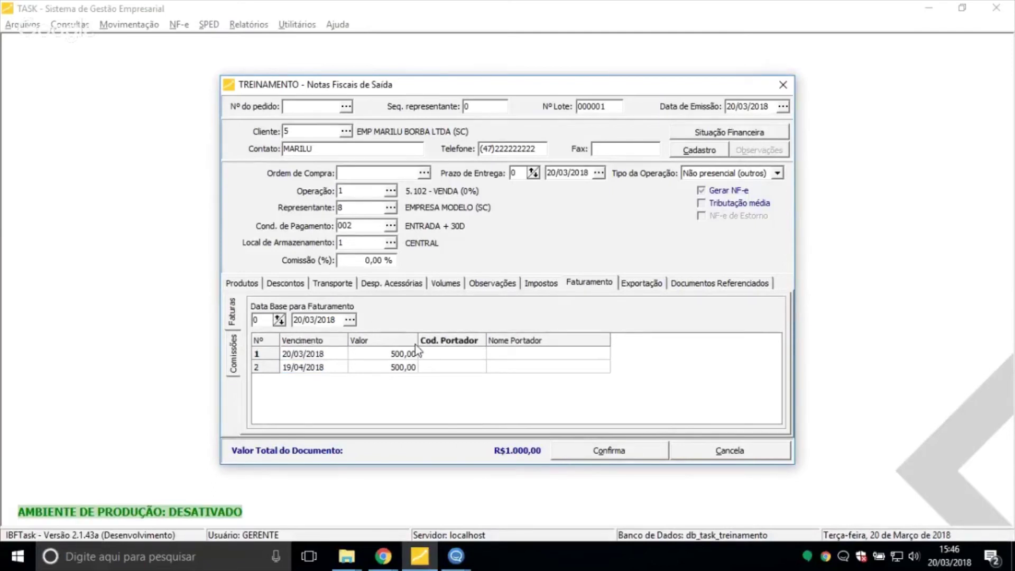
pyautogui.write('003')
pyautogui.press('Return')
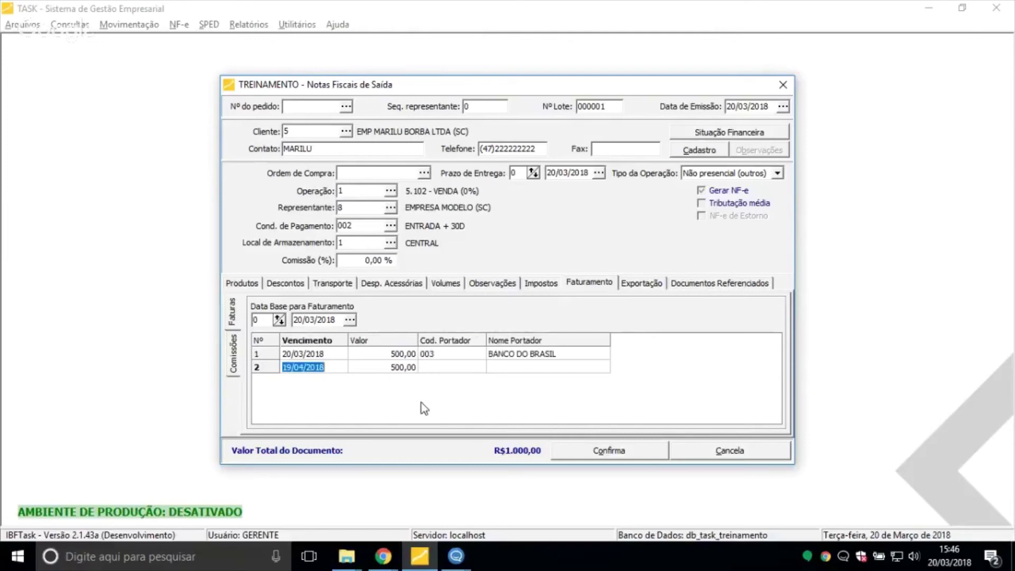
# Assign carrier 003 (BANCO DO BRASIL) to both instalments of the ENTRADA + 30D condition
pyautogui.click(443, 352)
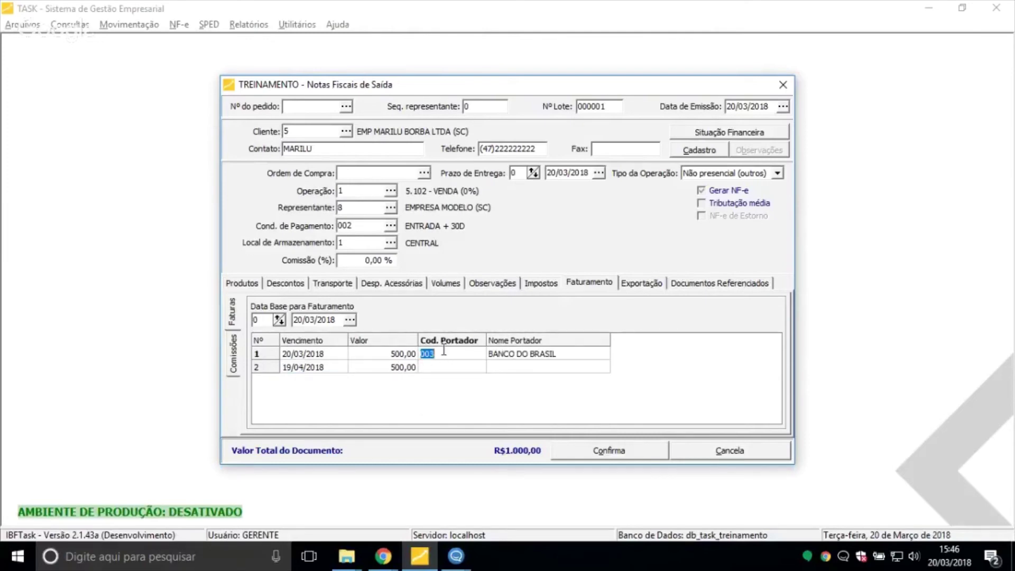
pyautogui.doubleClick(444, 351)
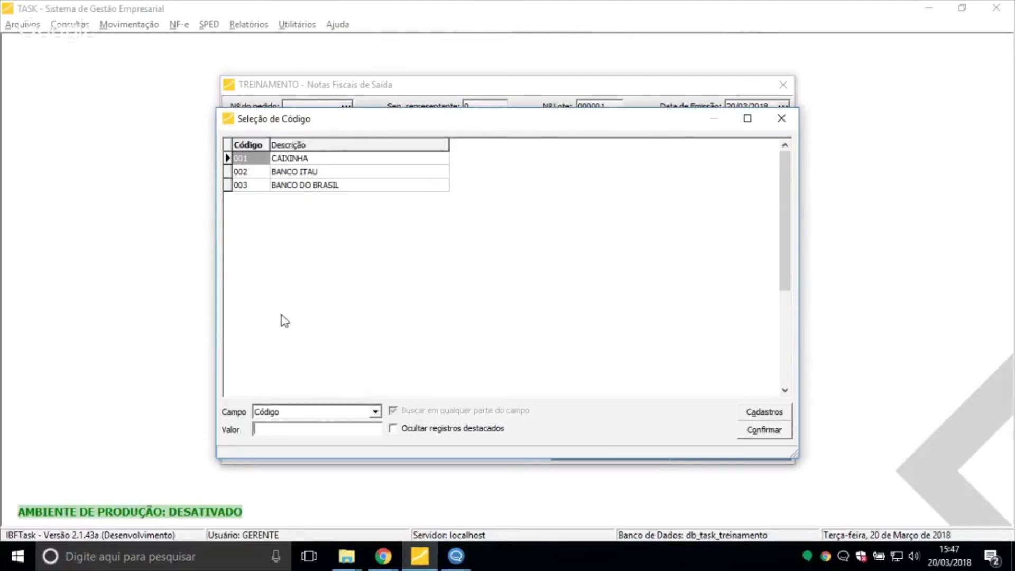
pyautogui.doubleClick(284, 188)
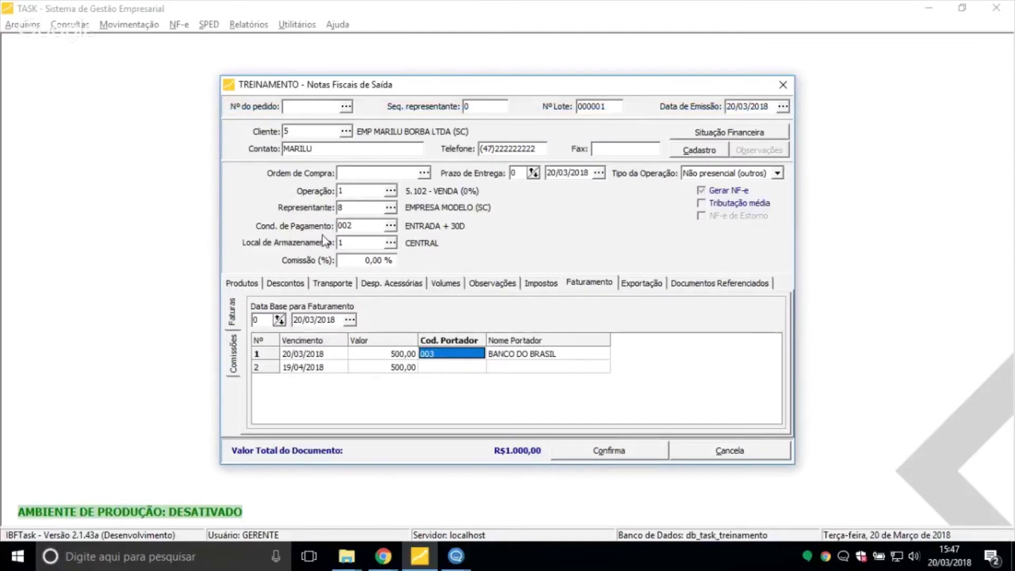
pyautogui.press('Down')
pyautogui.write('003')
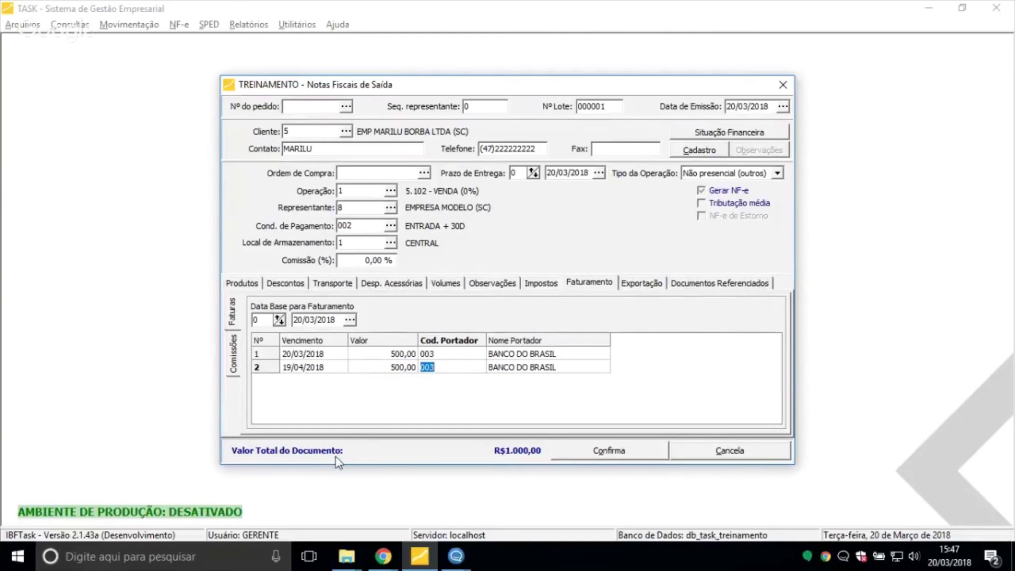
pyautogui.click(443, 354)
pyautogui.click(442, 366)
pyautogui.click(436, 353)
# Set the first instalment's value to 100 and check the recalculated second instalment
pyautogui.click(407, 353)
pyautogui.click(406, 367)
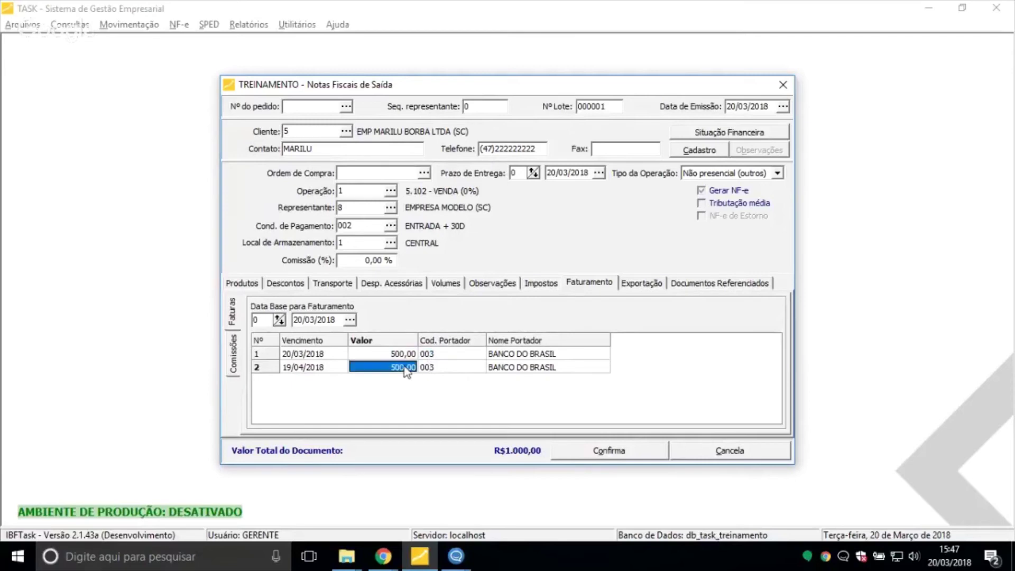
pyautogui.click(405, 355)
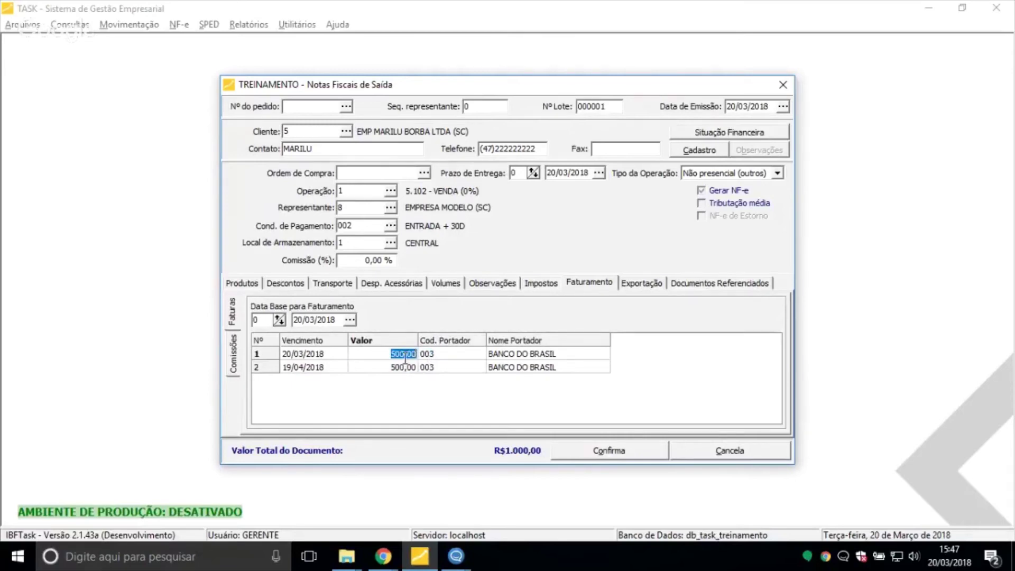
pyautogui.write('100')
pyautogui.press('Tab')
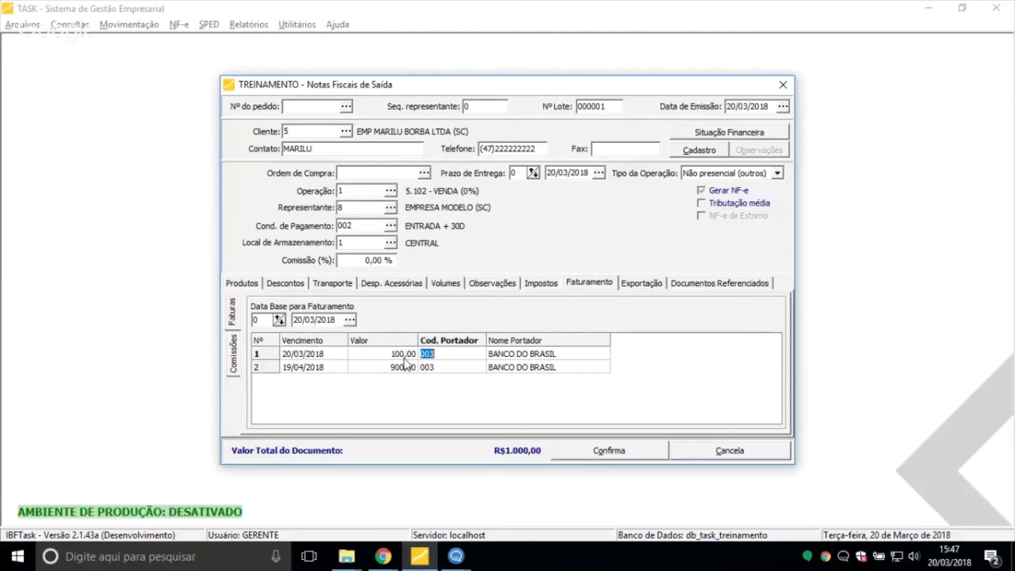
pyautogui.click(405, 365)
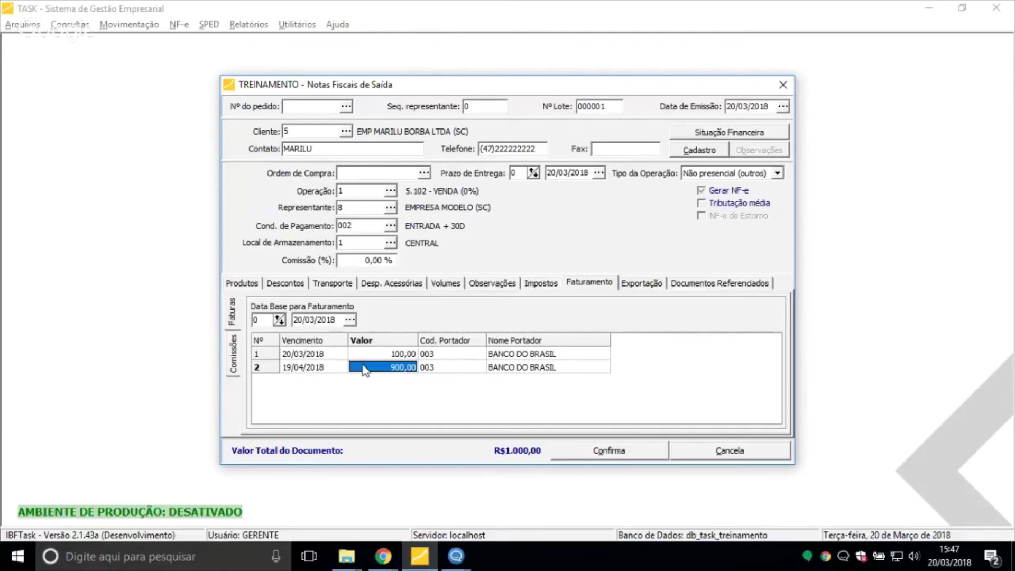
# Set the first instalment's value to 10
pyautogui.click(373, 355)
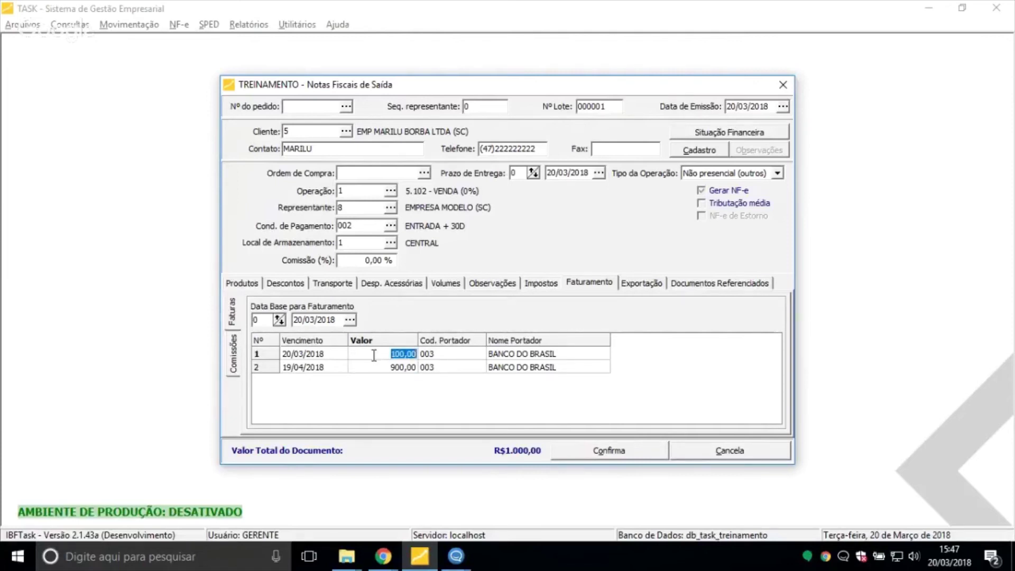
pyautogui.press('BackSpace')
pyautogui.write('10')
pyautogui.press('Tab')
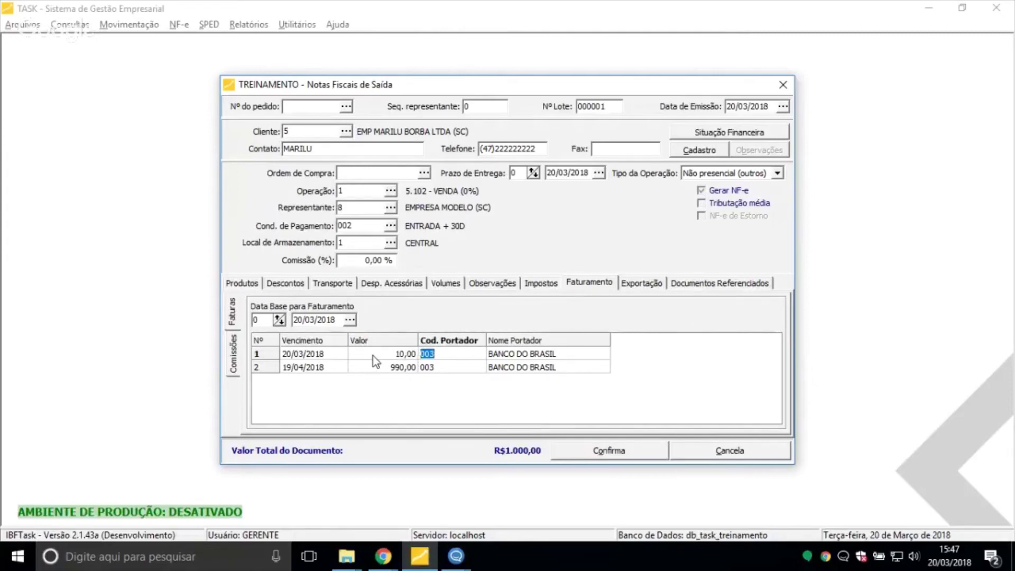
pyautogui.click(373, 354)
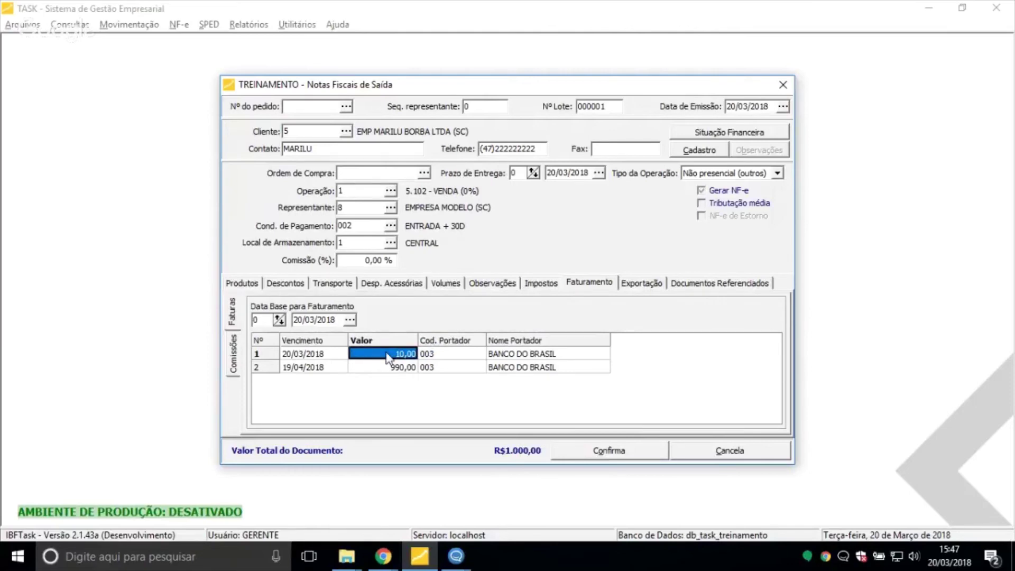
# Change the invoice's payment condition to 004, 30/60/90/120D
pyautogui.click(389, 225)
pyautogui.click(390, 228)
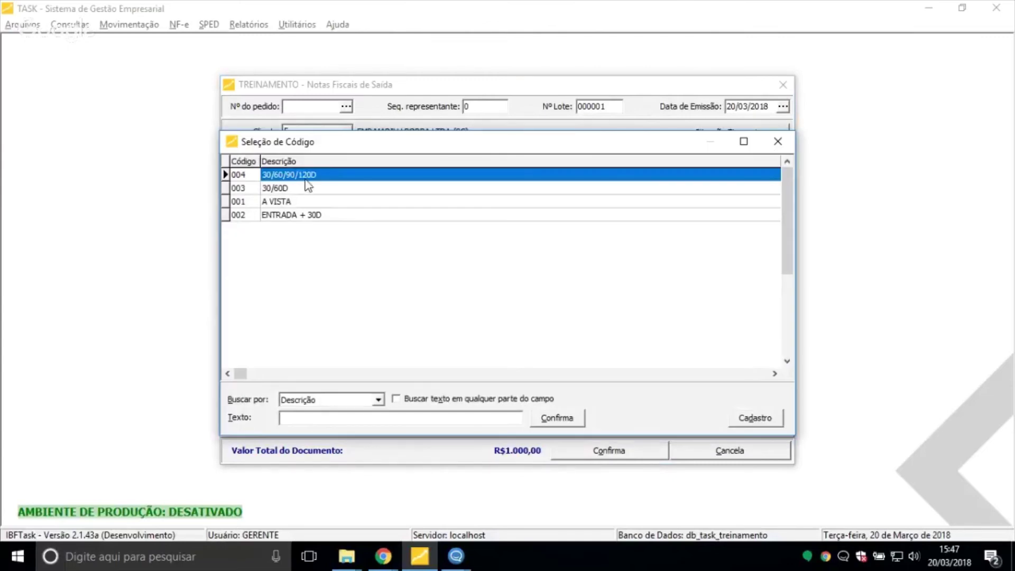
pyautogui.doubleClick(313, 176)
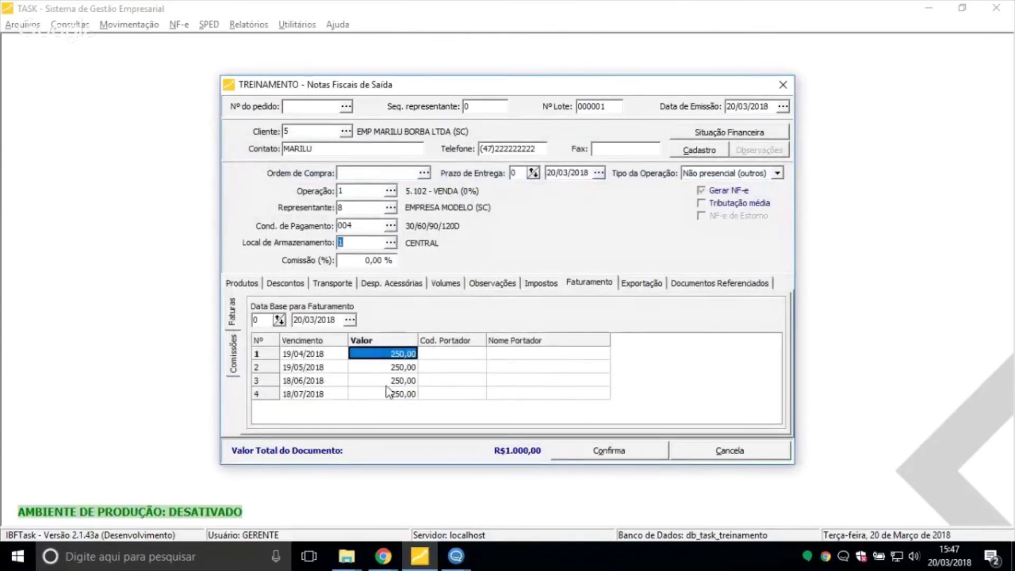
# Assign carrier code 003 to all four instalments of the invoice
pyautogui.click(448, 352)
pyautogui.write('003')
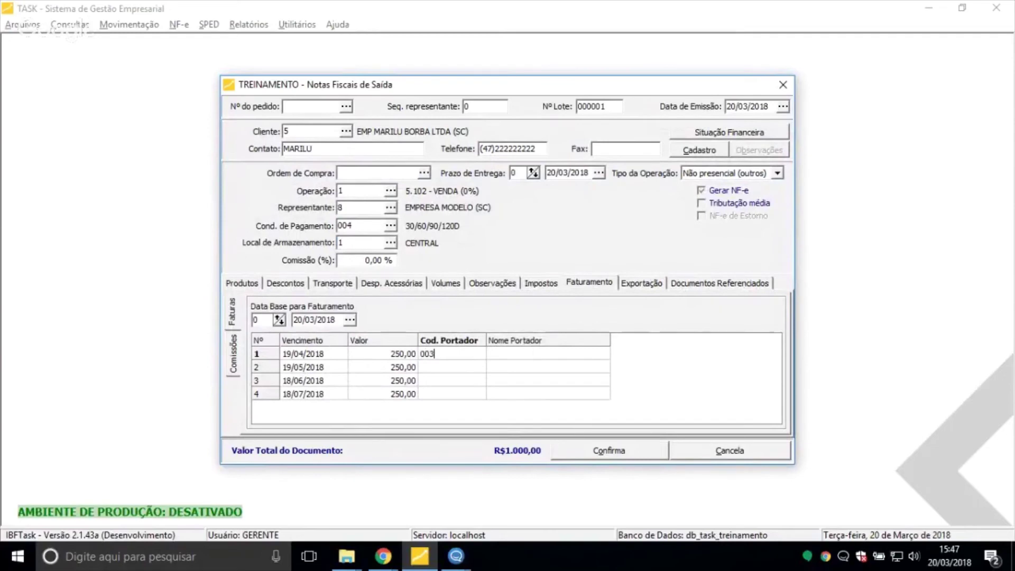
pyautogui.press('Return')
pyautogui.write('003')
pyautogui.press('Return')
pyautogui.write('003')
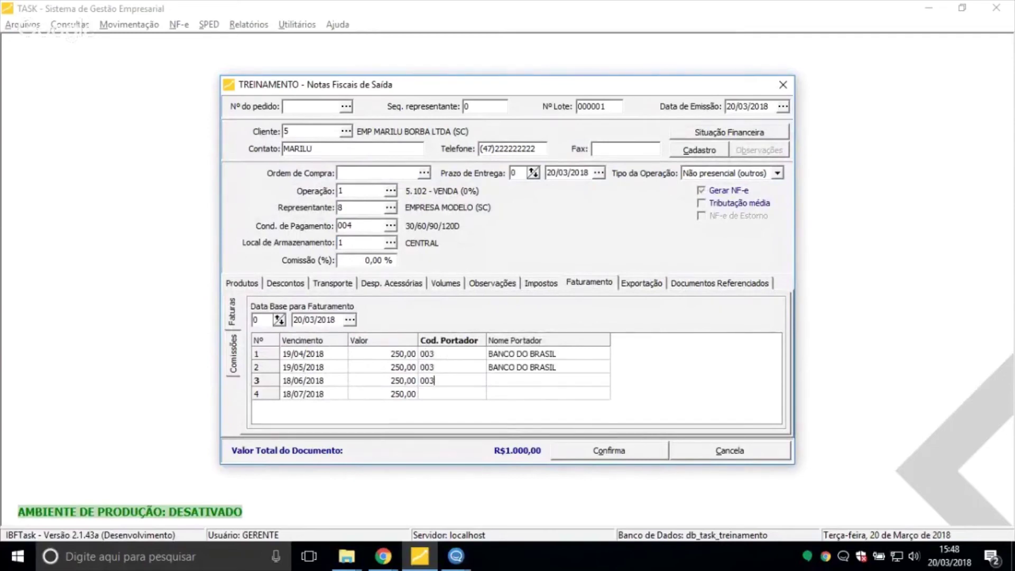
pyautogui.press('Return')
pyautogui.write('003')
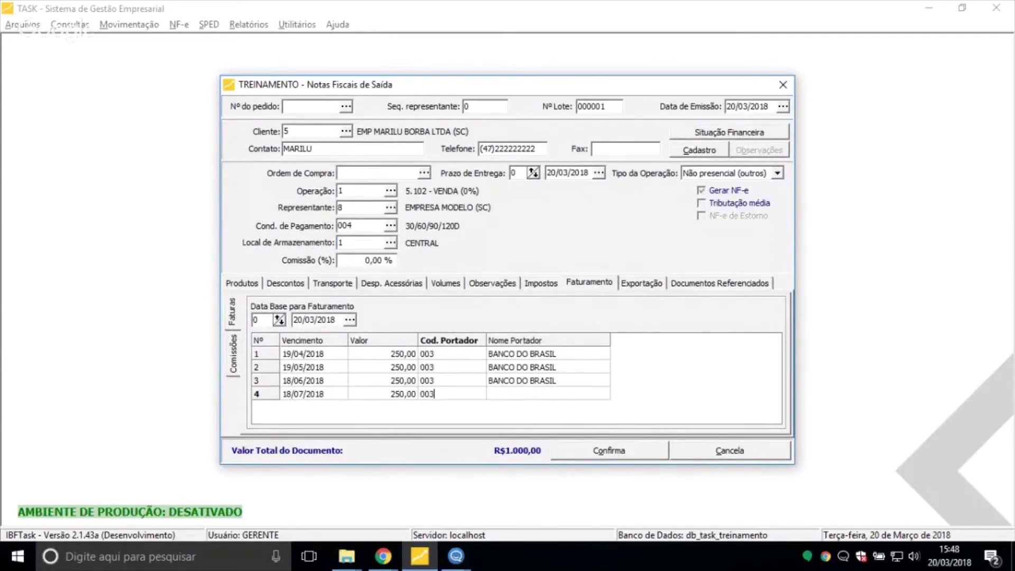
pyautogui.press('Return')
# Confirm the invoice and continue past the client's credit restriction by entering the authorization password
pyautogui.click(620, 456)
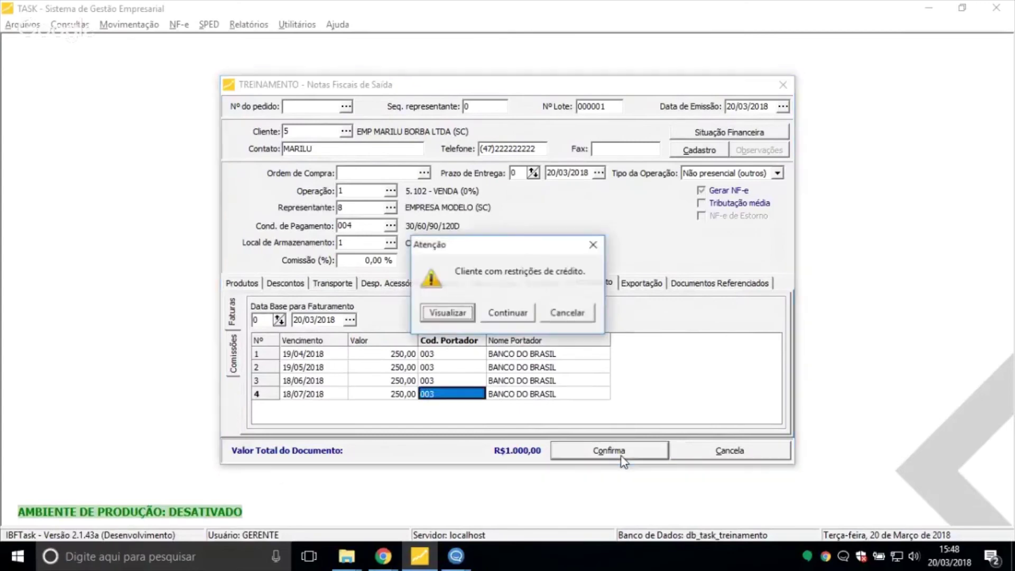
pyautogui.click(506, 313)
pyautogui.write('******')
pyautogui.press('Return')
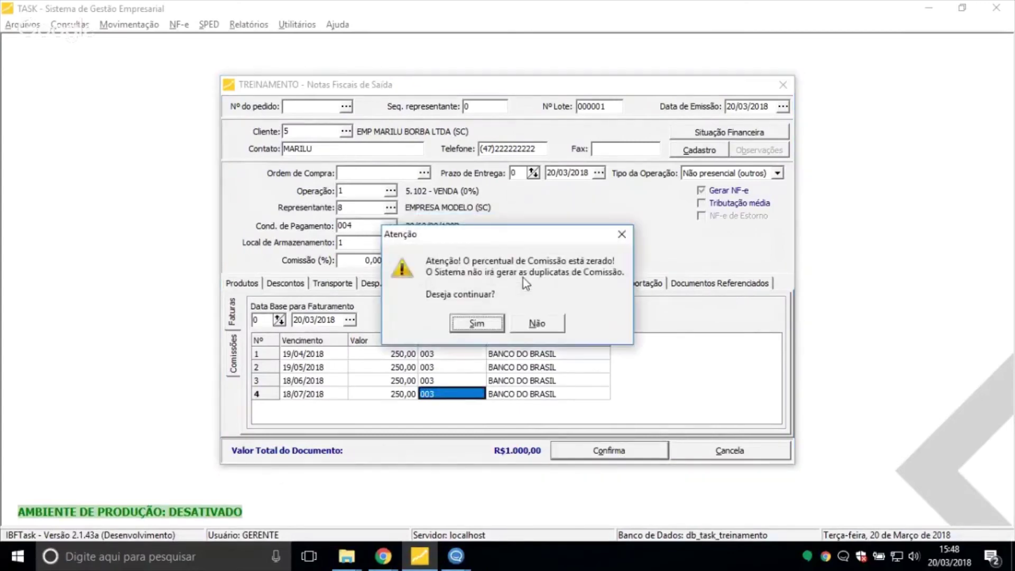
# Accept the zero commission and the complementary information, decline generating the electronic invoice, and close the invoice entry form
pyautogui.click(501, 324)
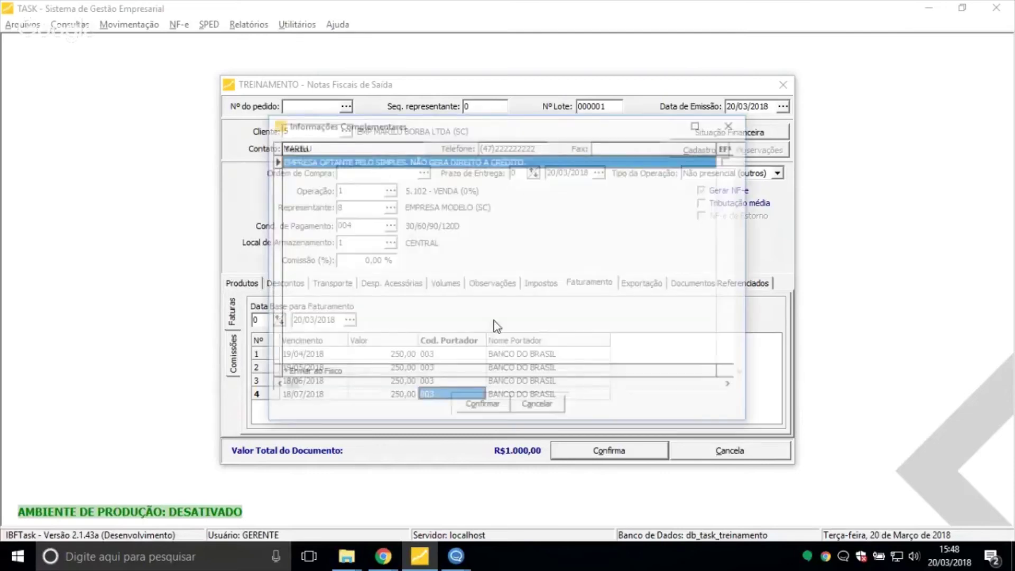
pyautogui.press('Return')
pyautogui.click(491, 316)
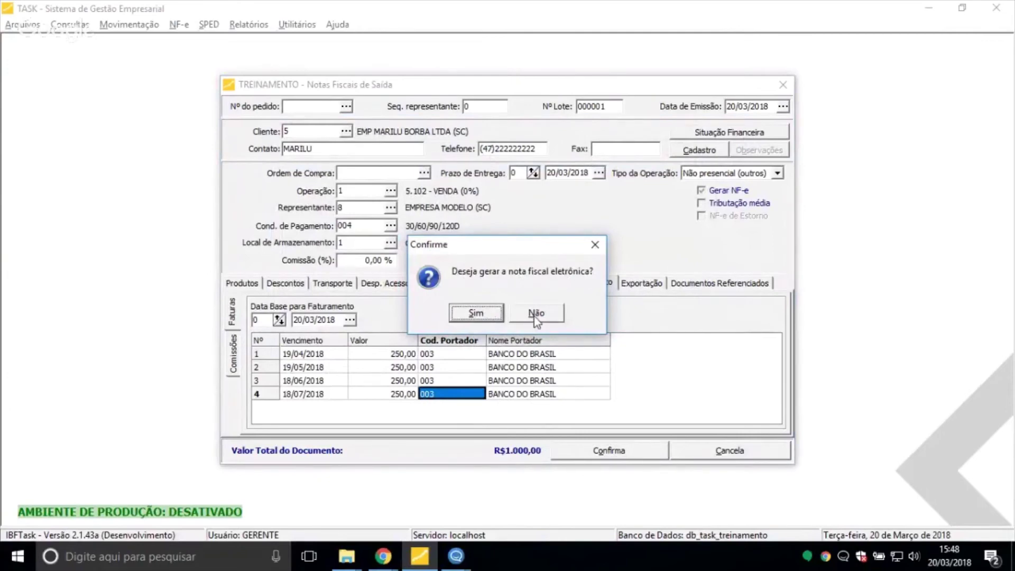
pyautogui.click(534, 316)
pyautogui.click(534, 316)
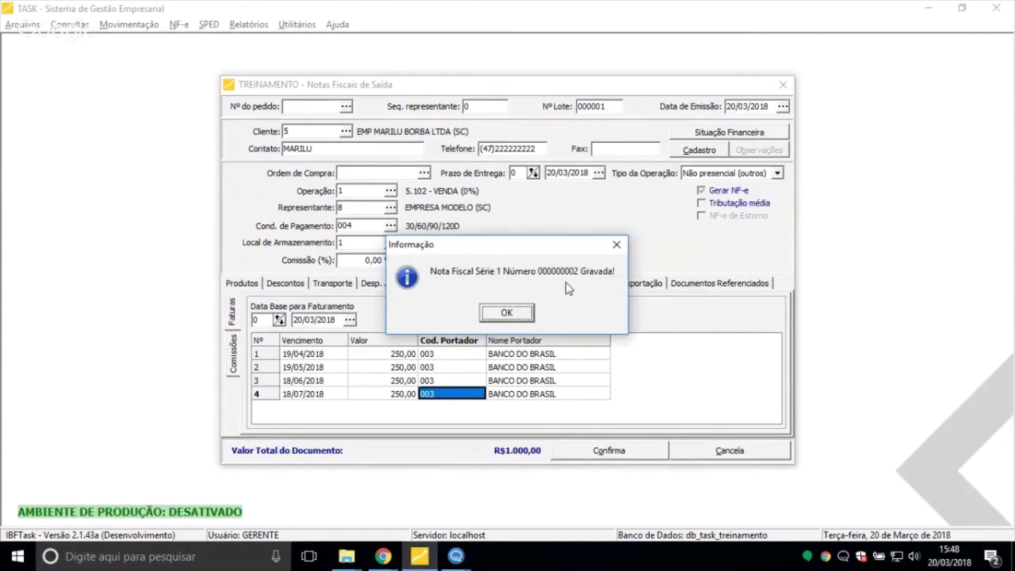
pyautogui.click(512, 309)
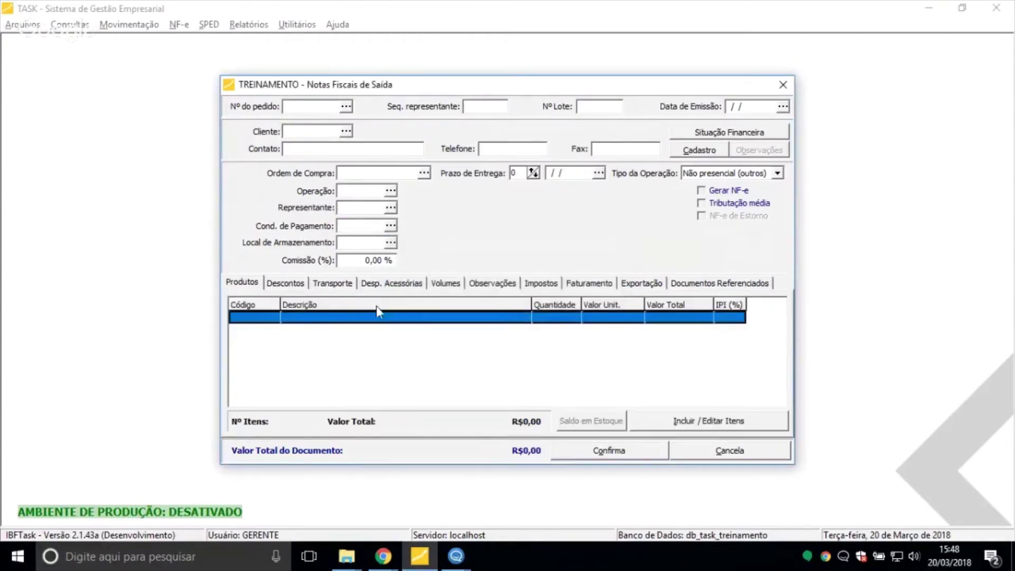
pyautogui.press('Escape')
# Open the accounts receivable records and go back to instalment A000002-01 of the new invoice
pyautogui.click(17, 25)
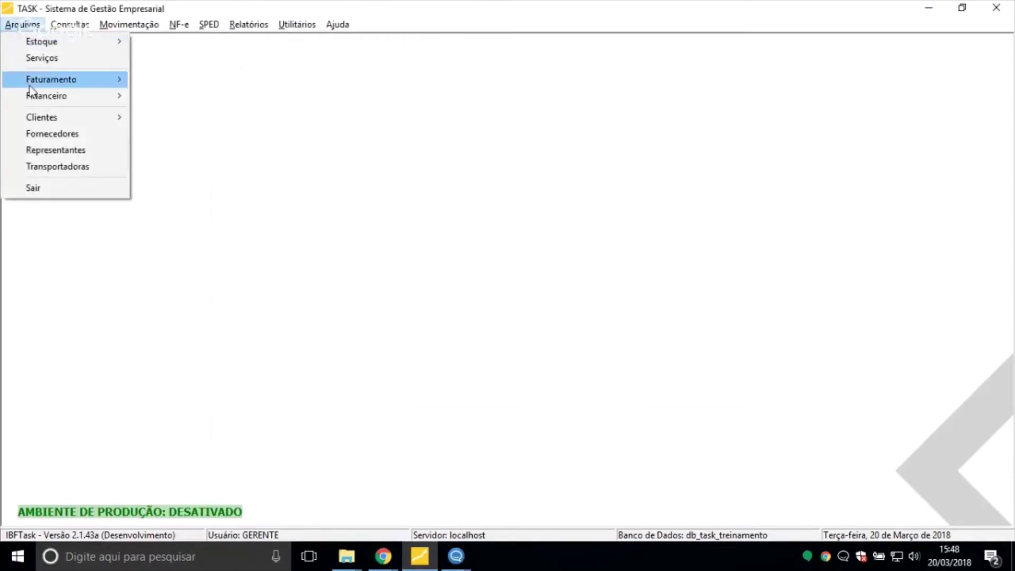
pyautogui.moveTo(33, 87)
pyautogui.click(154, 96)
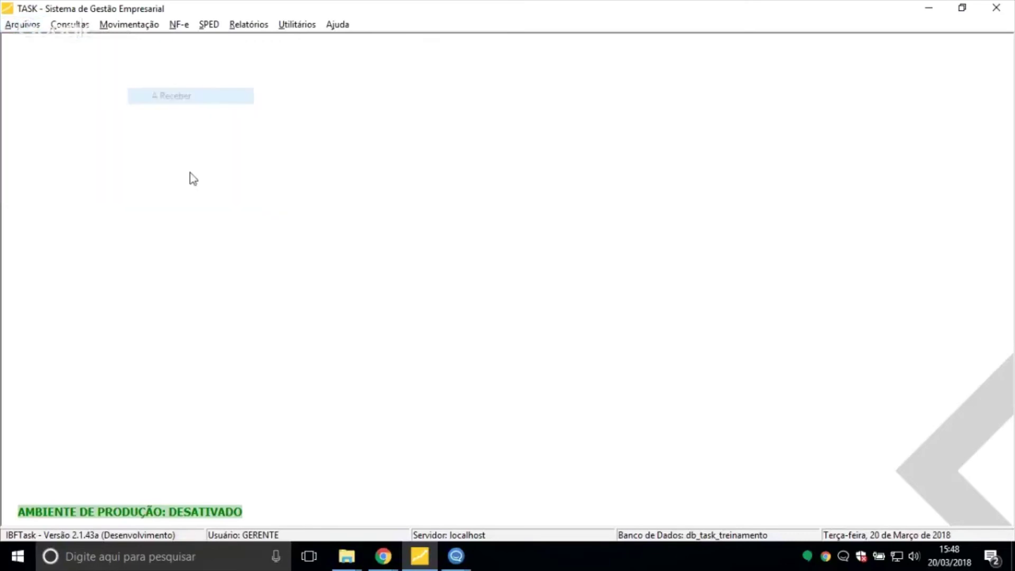
pyautogui.click(457, 478)
pyautogui.click(364, 477)
pyautogui.click(367, 480)
pyautogui.click(367, 481)
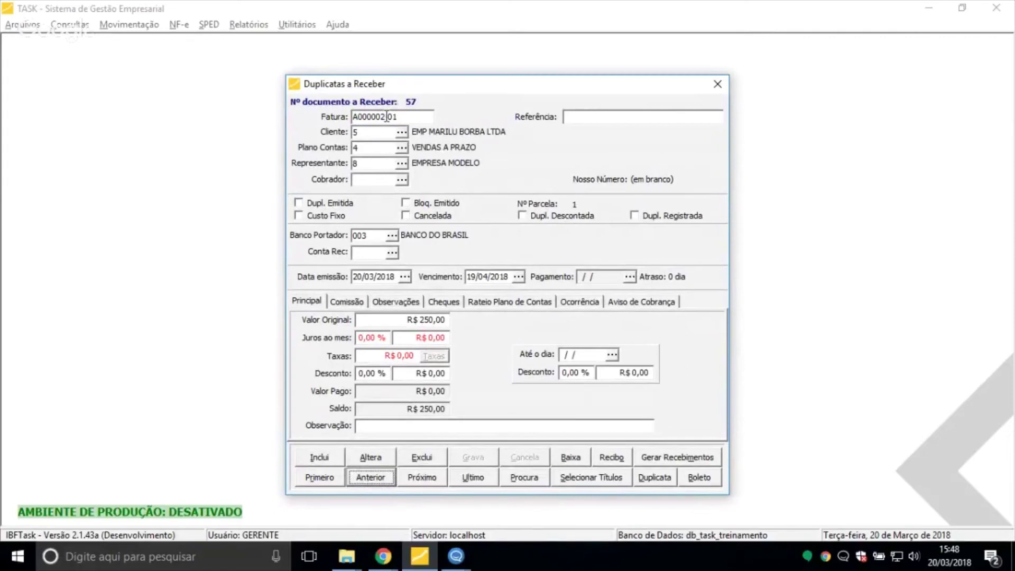
# Examine how the invoice (Fatura) number of receivable A000002-01 is composed
pyautogui.moveTo(400, 117); pyautogui.dragTo(261, 123)
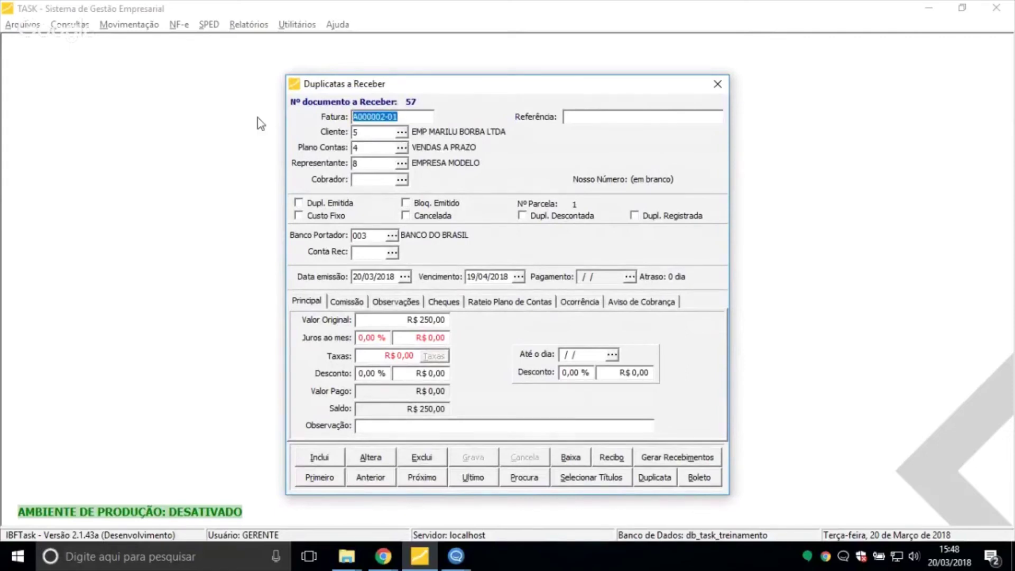
pyautogui.moveTo(355, 117); pyautogui.dragTo(346, 116)
pyautogui.doubleClick(357, 116)
pyautogui.click(358, 118)
pyautogui.moveTo(357, 118); pyautogui.dragTo(392, 118)
pyautogui.moveTo(360, 116); pyautogui.dragTo(385, 113)
pyautogui.click(385, 113)
pyautogui.moveTo(353, 116); pyautogui.dragTo(362, 113)
# Go through the following receivables up to A000002-04, checking each instalment's invoice number
pyautogui.click(408, 478)
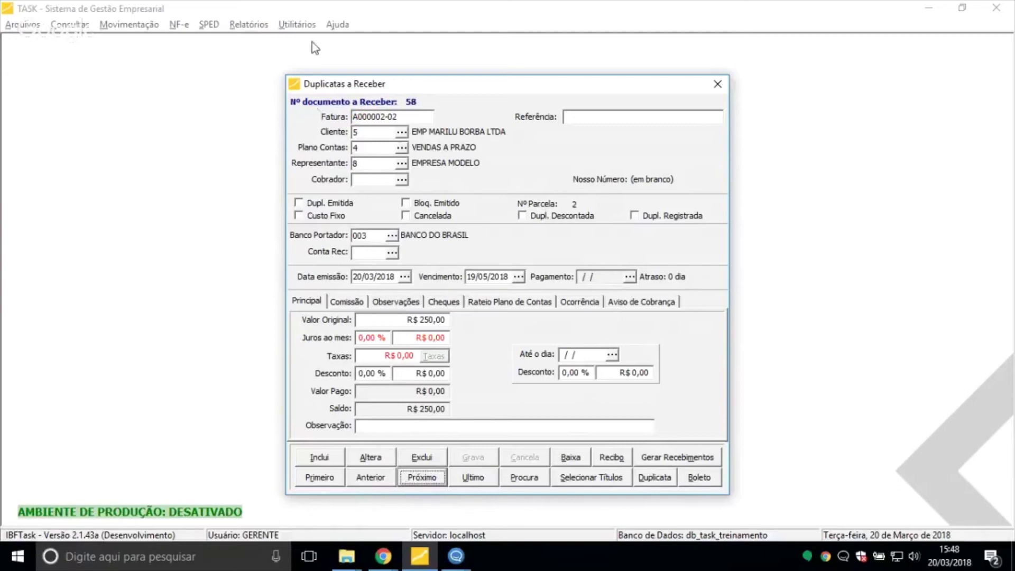
pyautogui.moveTo(362, 116); pyautogui.dragTo(388, 116)
pyautogui.click(421, 477)
pyautogui.click(400, 117)
pyautogui.click(428, 478)
pyautogui.moveTo(380, 117); pyautogui.dragTo(388, 117)
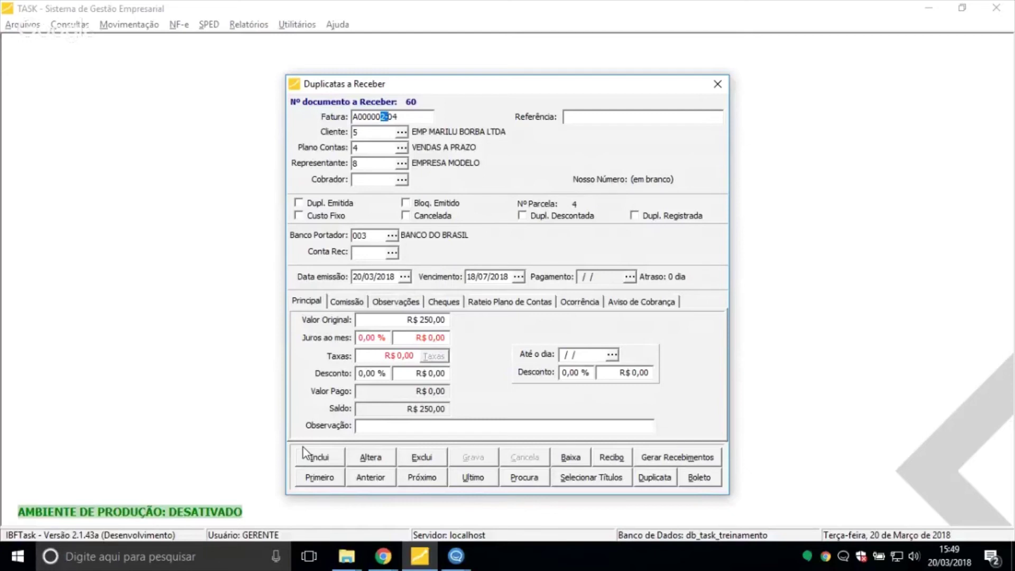
pyautogui.click(323, 458)
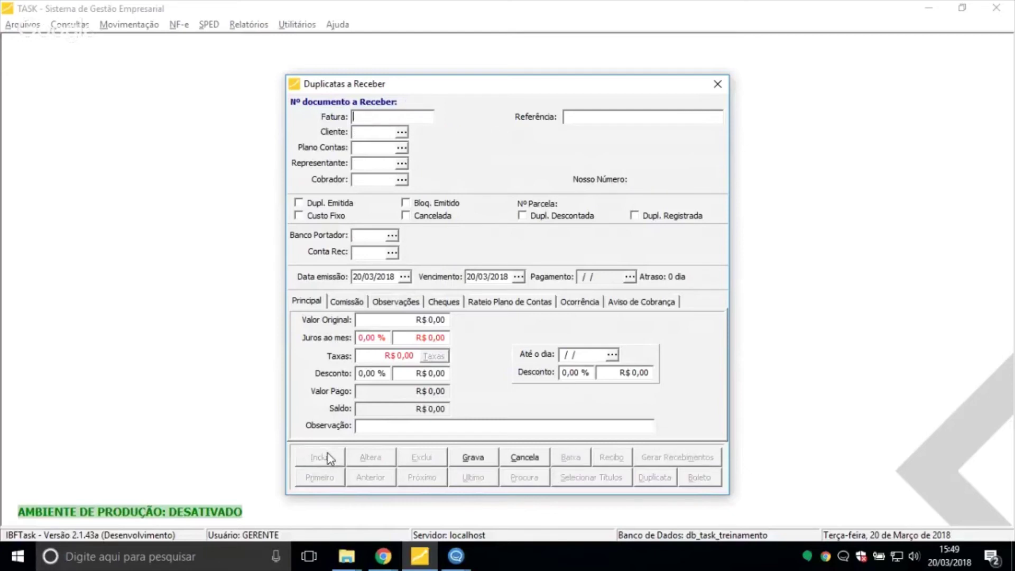
pyautogui.press('Escape')
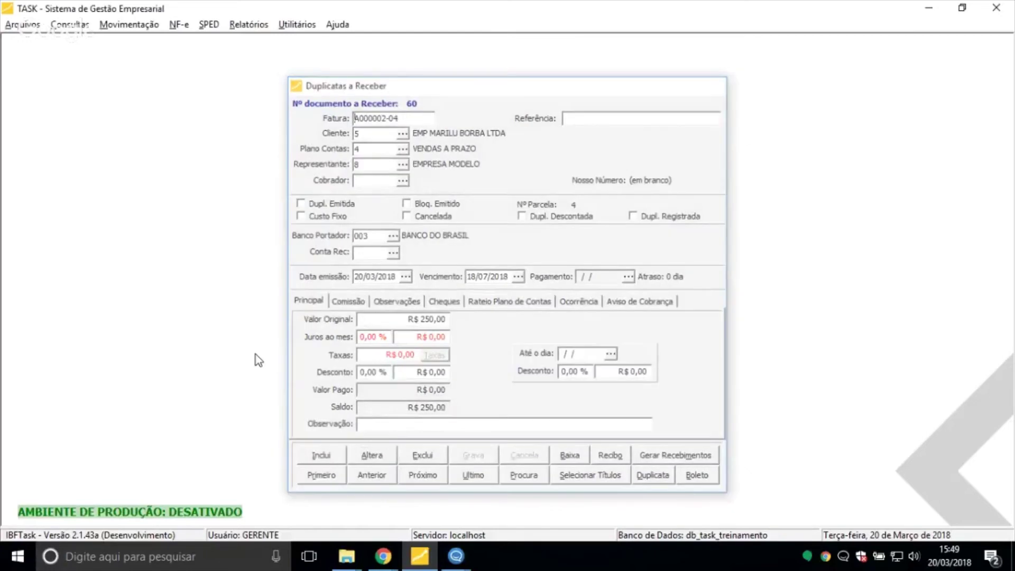
pyautogui.press('Escape')
# Open the outgoing invoices, go to the last one, and examine its list of instalments (Faturas)
pyautogui.click(20, 29)
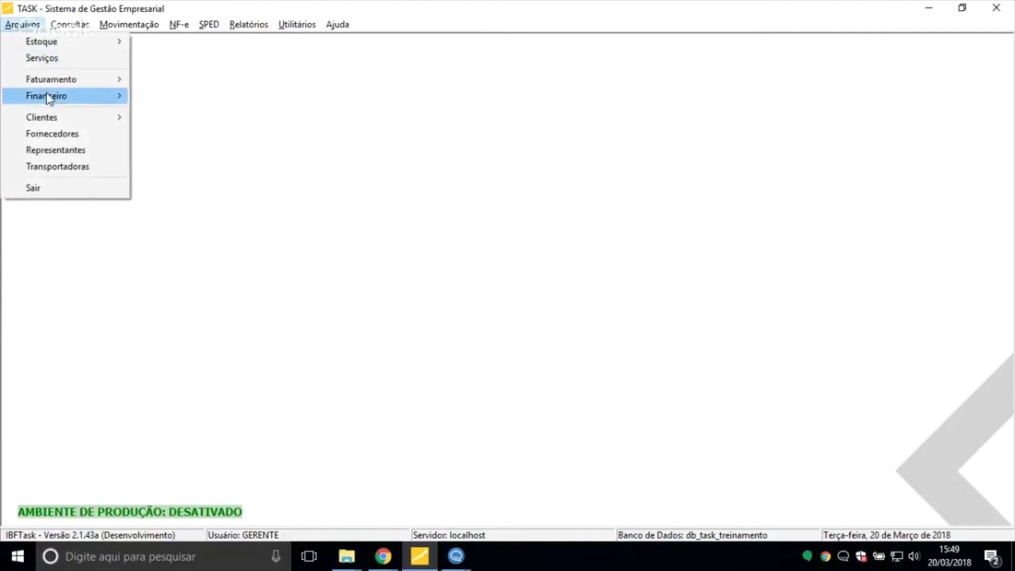
pyautogui.moveTo(32, 80)
pyautogui.moveTo(283, 95)
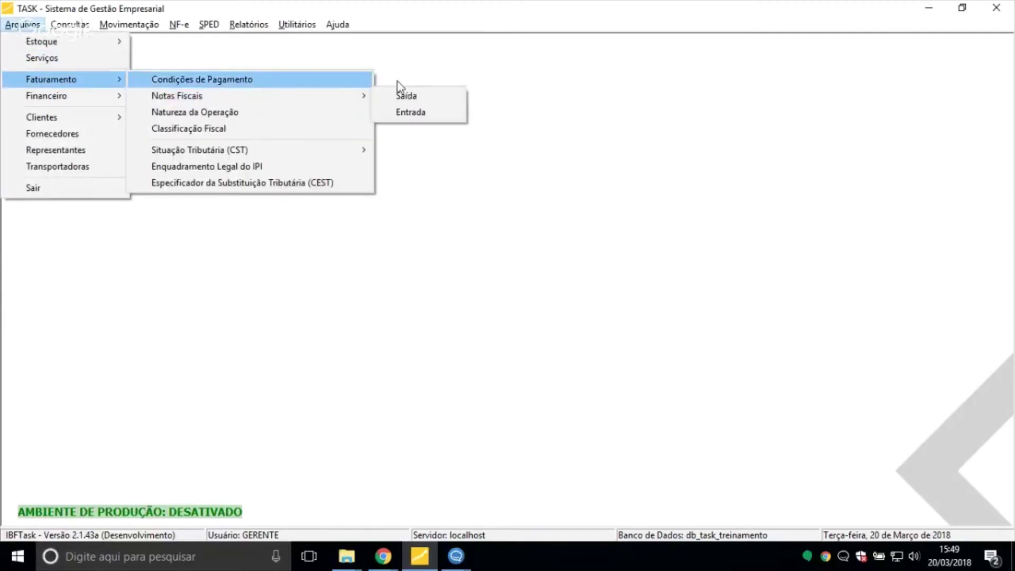
pyautogui.click(408, 95)
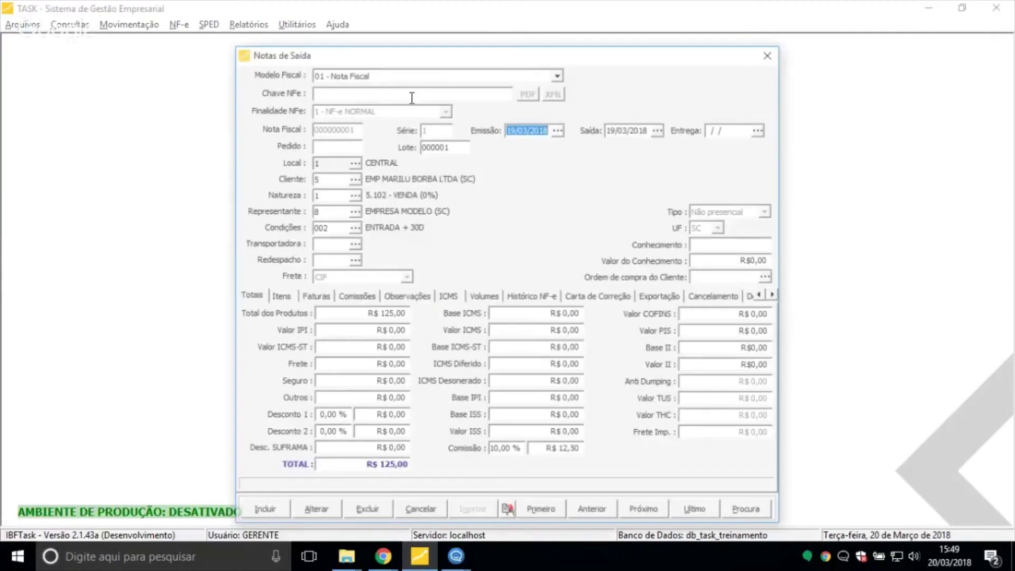
pyautogui.click(695, 511)
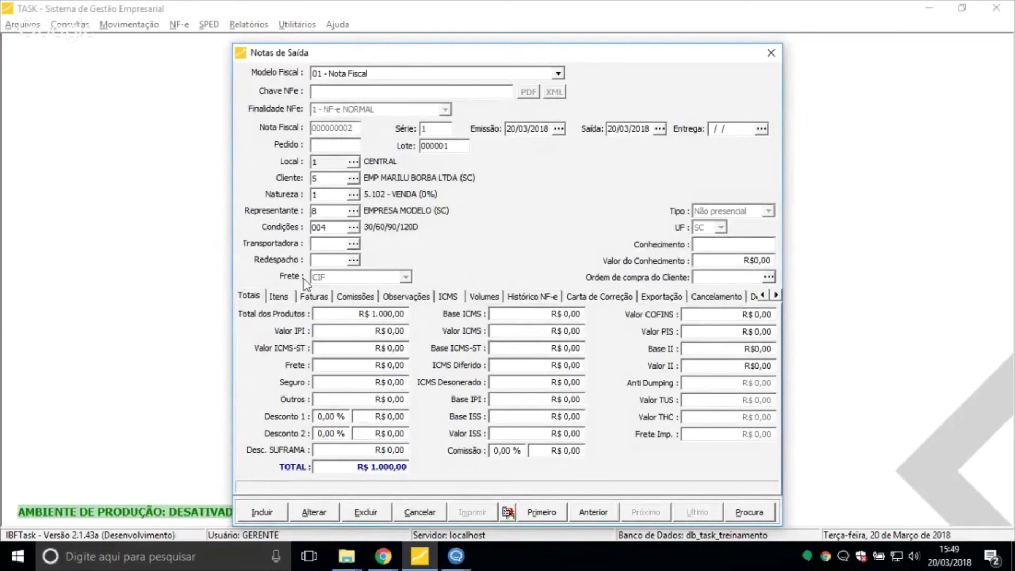
pyautogui.click(314, 295)
pyautogui.click(322, 341)
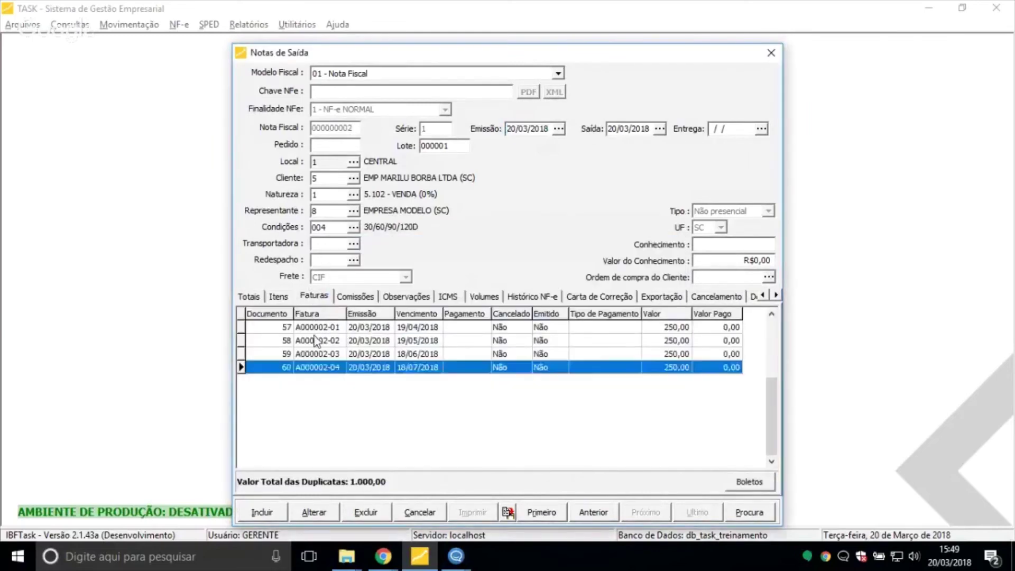
# Go through the instalments of the outgoing invoice and open the receivable record of A000002-02 to view its settlement (Baixa) option
pyautogui.click(332, 327)
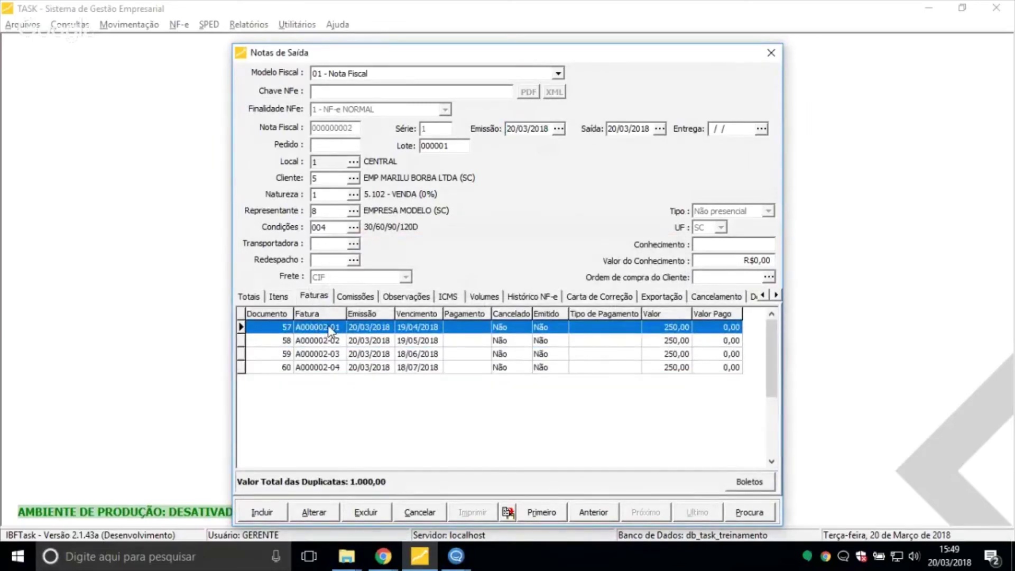
pyautogui.click(335, 342)
pyautogui.click(333, 355)
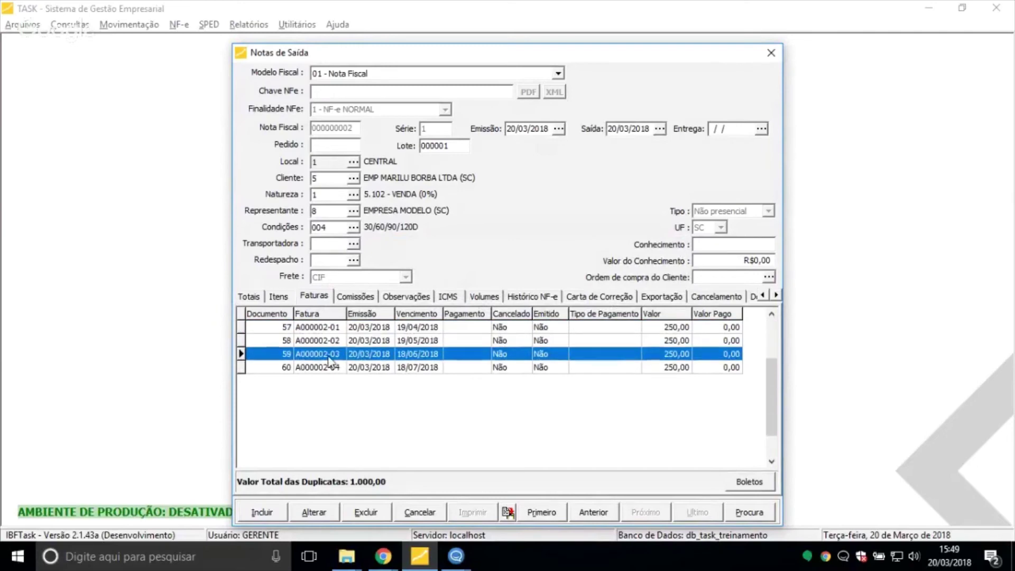
pyautogui.click(366, 342)
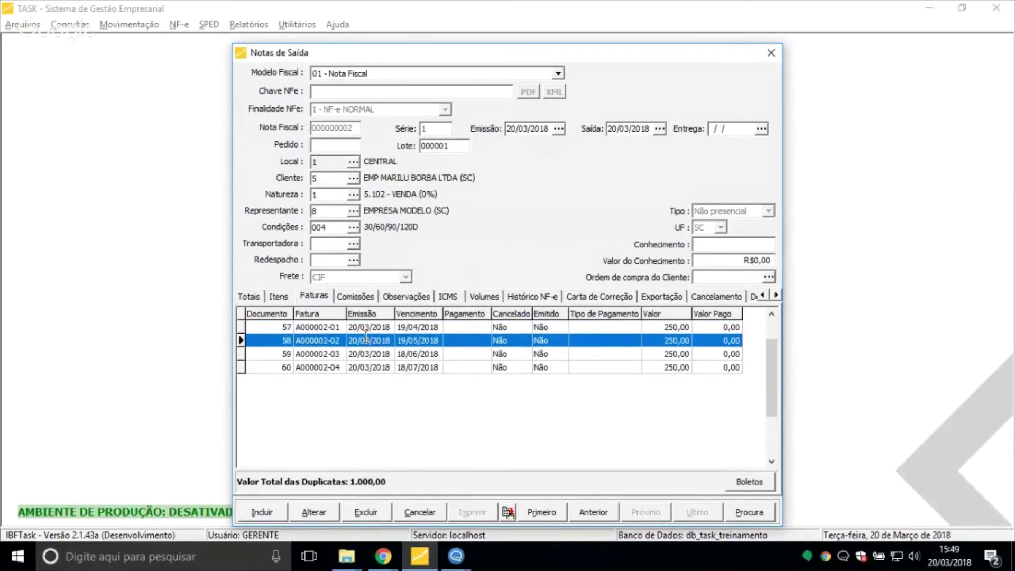
pyautogui.doubleClick(366, 341)
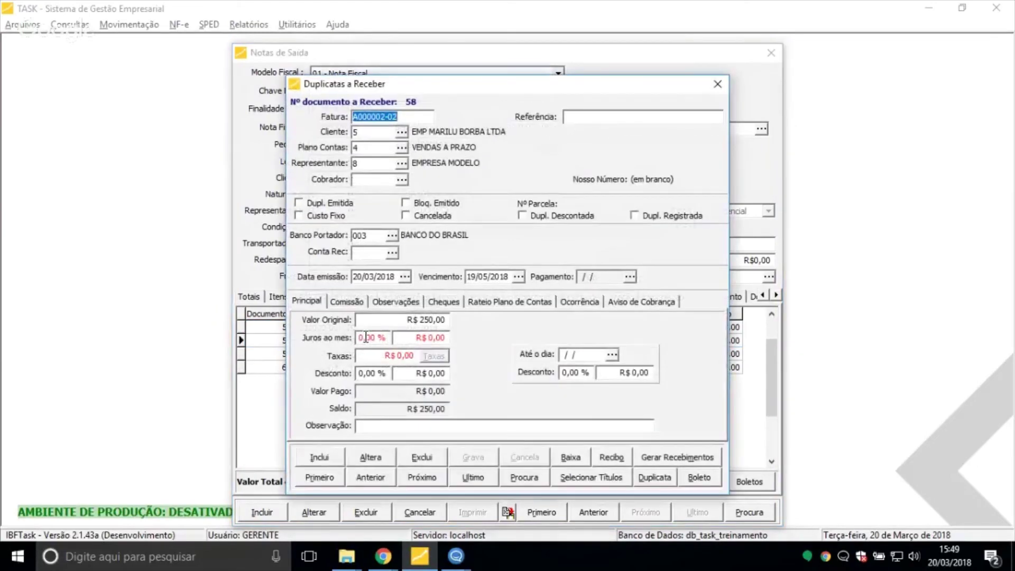
pyautogui.click(560, 456)
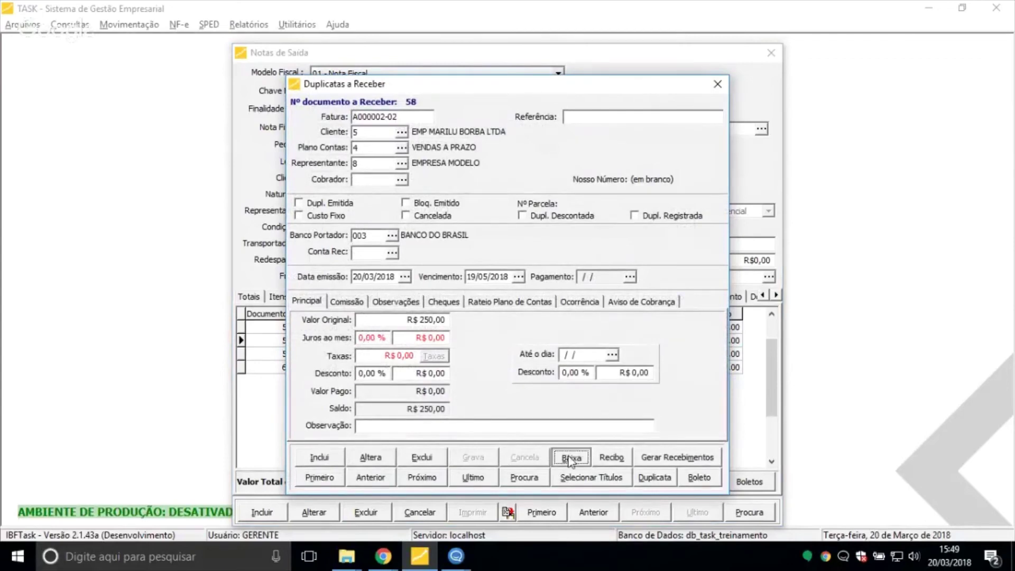
pyautogui.press('Escape')
pyautogui.press('Escape')
# Open the receivable records of the other instalments from the invoice's list, ending with A000002-01, and close the outgoing invoice
pyautogui.doubleClick(414, 352)
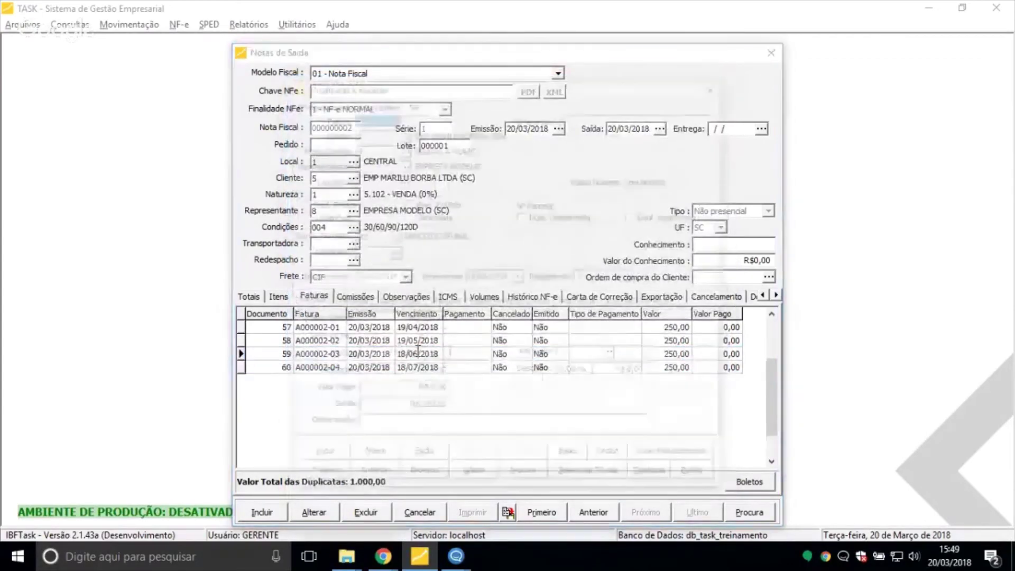
pyautogui.press('Escape')
pyautogui.doubleClick(294, 341)
pyautogui.press('Escape')
pyautogui.click(293, 341)
pyautogui.doubleClick(292, 337)
pyautogui.press('Escape')
pyautogui.doubleClick(282, 325)
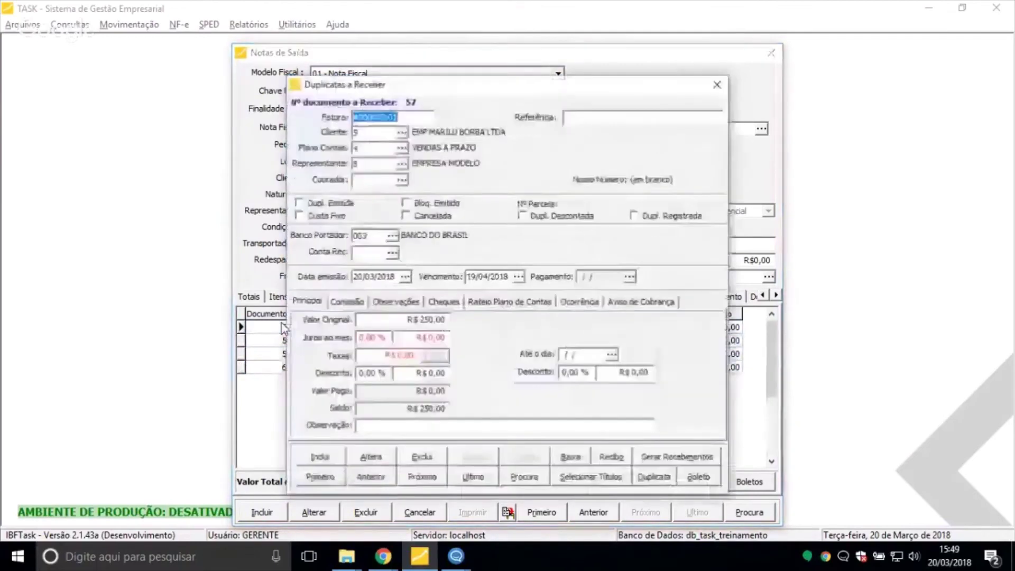
pyautogui.press('Escape')
pyautogui.press('Escape')
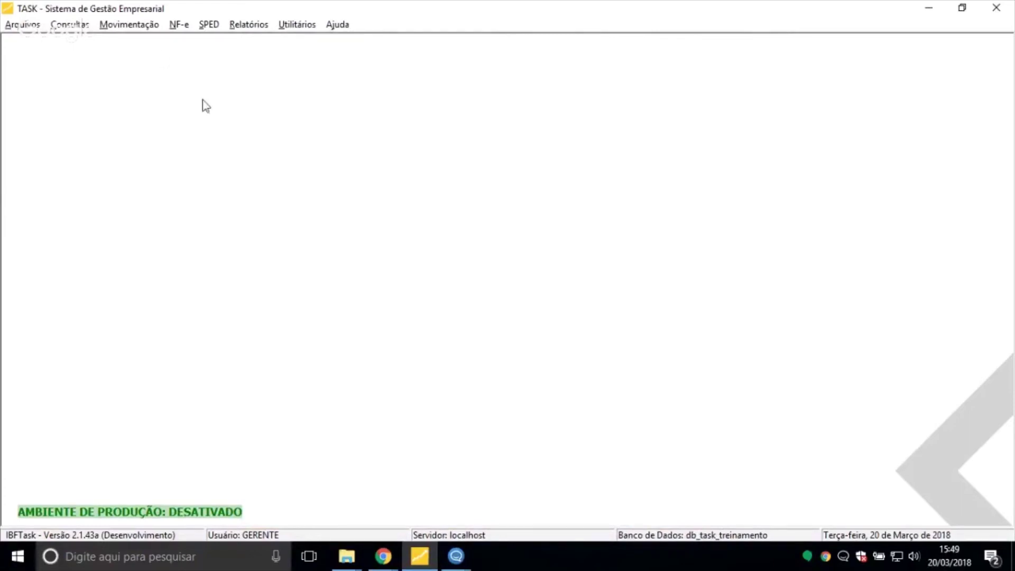
# Open the current account (Conta Corrente) movements and select the Banco do Brasil account
pyautogui.click(134, 26)
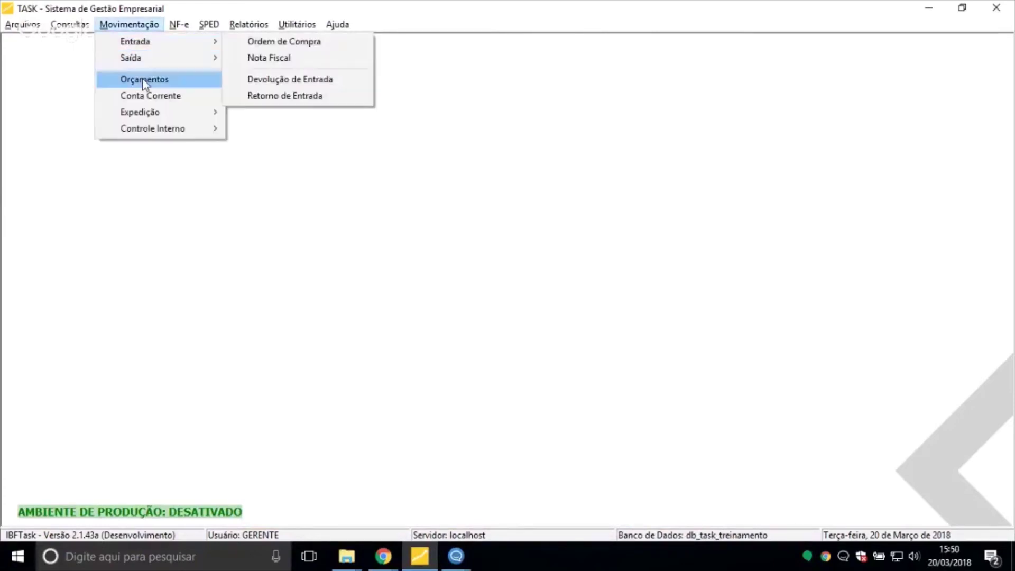
pyautogui.click(131, 25)
pyautogui.click(131, 25)
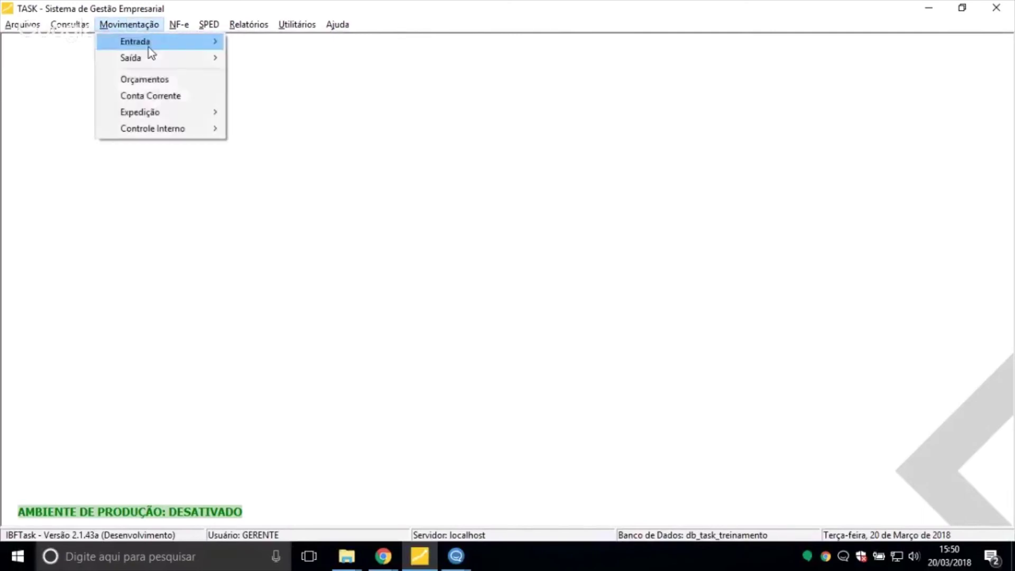
pyautogui.click(179, 96)
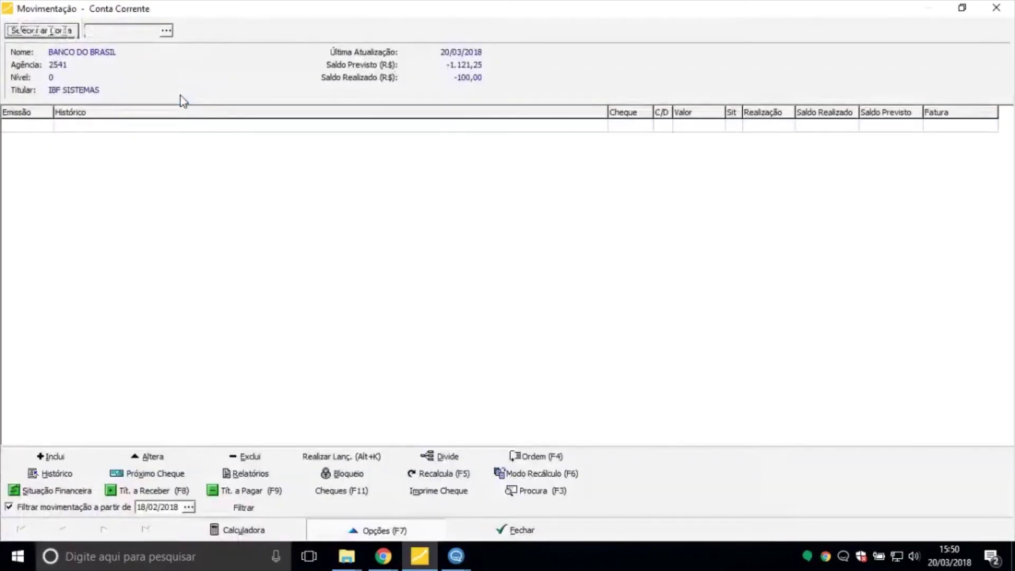
pyautogui.click(49, 33)
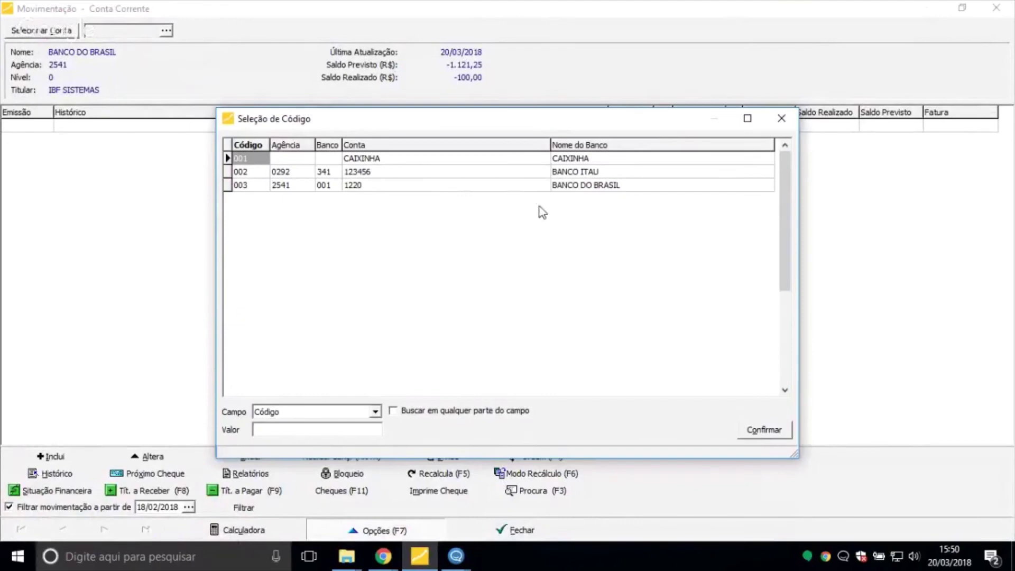
pyautogui.click(570, 189)
pyautogui.doubleClick(569, 188)
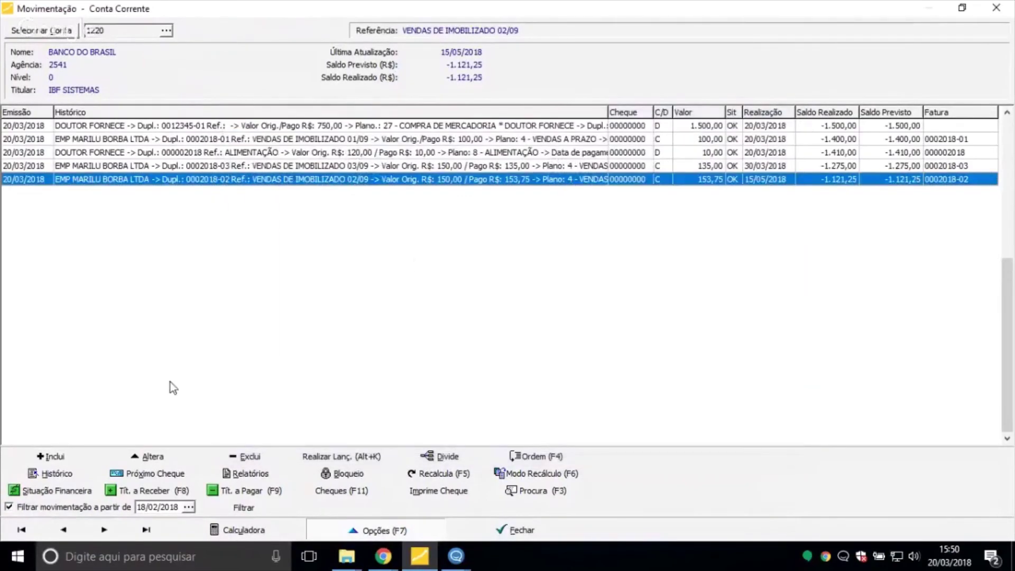
# Filter the account movements from 01/01/2018 and select the VENDAS DE IMOBILIZADO 01/09 entry
pyautogui.moveTo(174, 507); pyautogui.dragTo(51, 510)
pyautogui.write('01/01/2018')
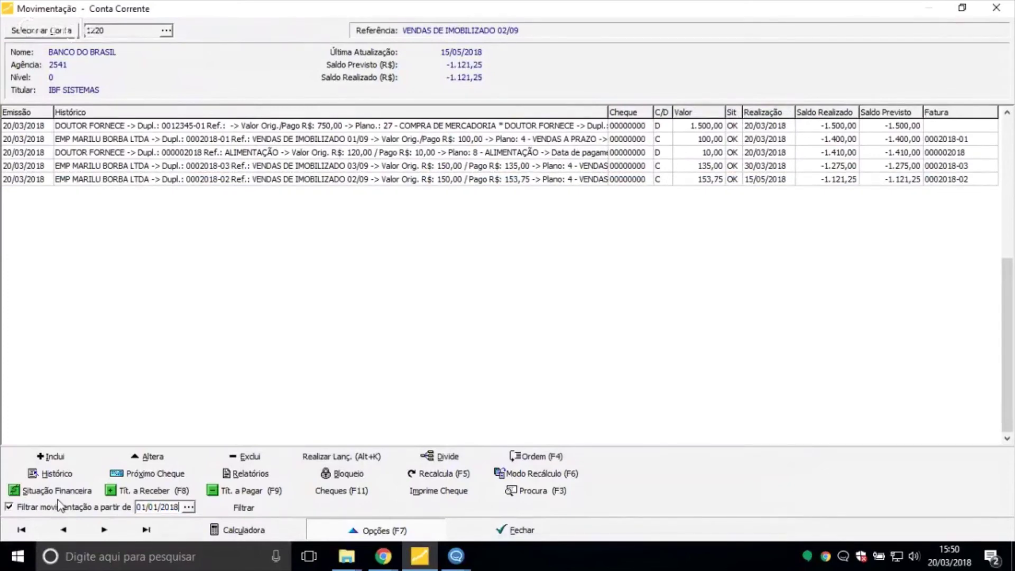
pyautogui.moveTo(146, 507); pyautogui.dragTo(158, 507)
pyautogui.click(236, 508)
pyautogui.click(160, 139)
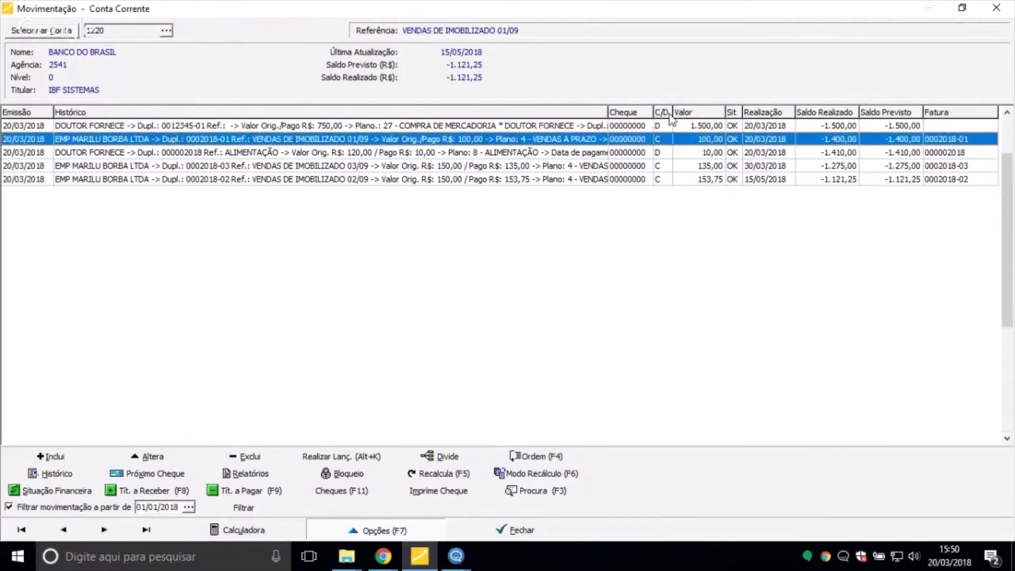
# Widen the C/D column and compare a debit entry with a credit entry
pyautogui.moveTo(671, 116); pyautogui.dragTo(699, 115)
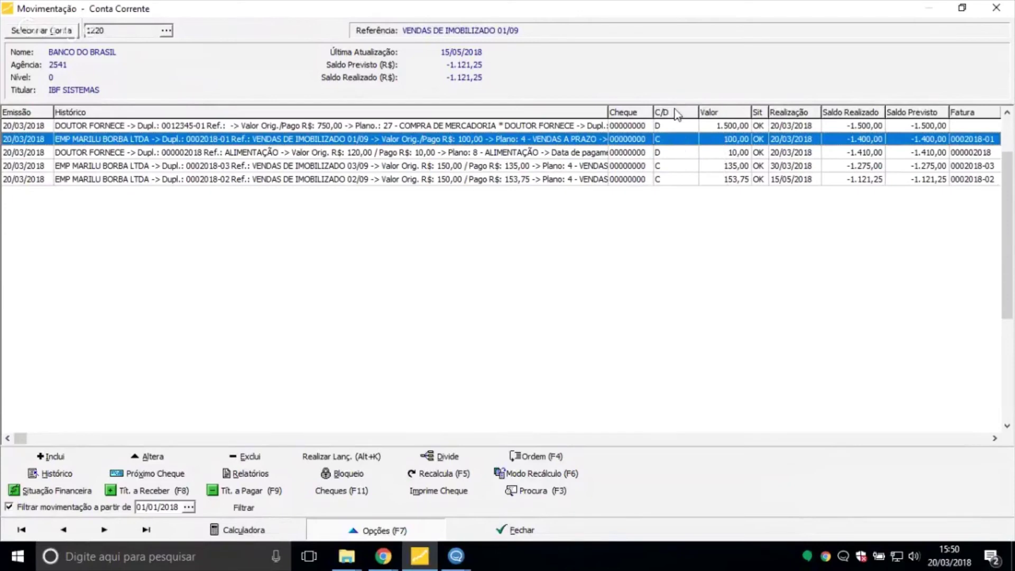
pyautogui.click(679, 127)
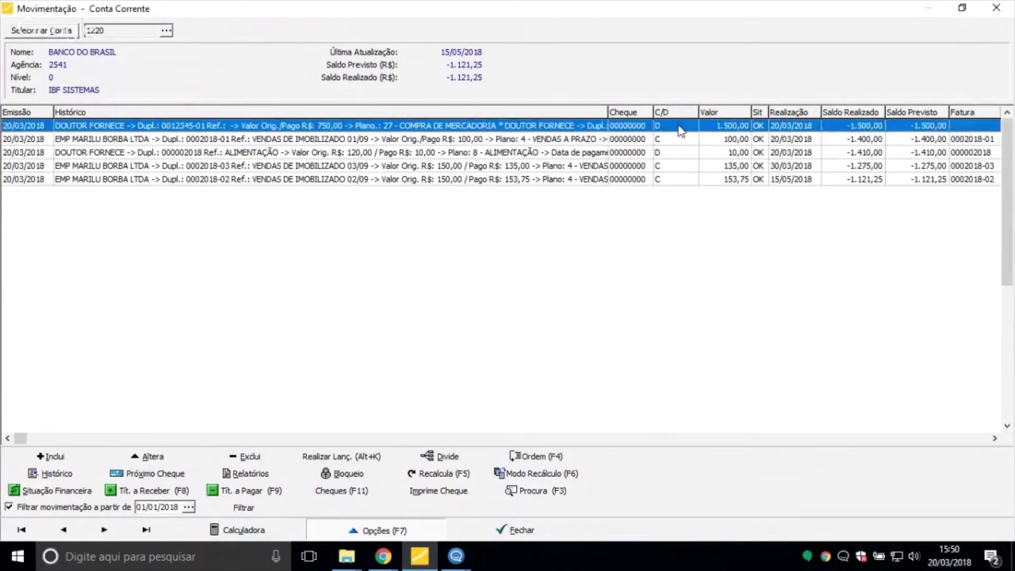
pyautogui.click(682, 140)
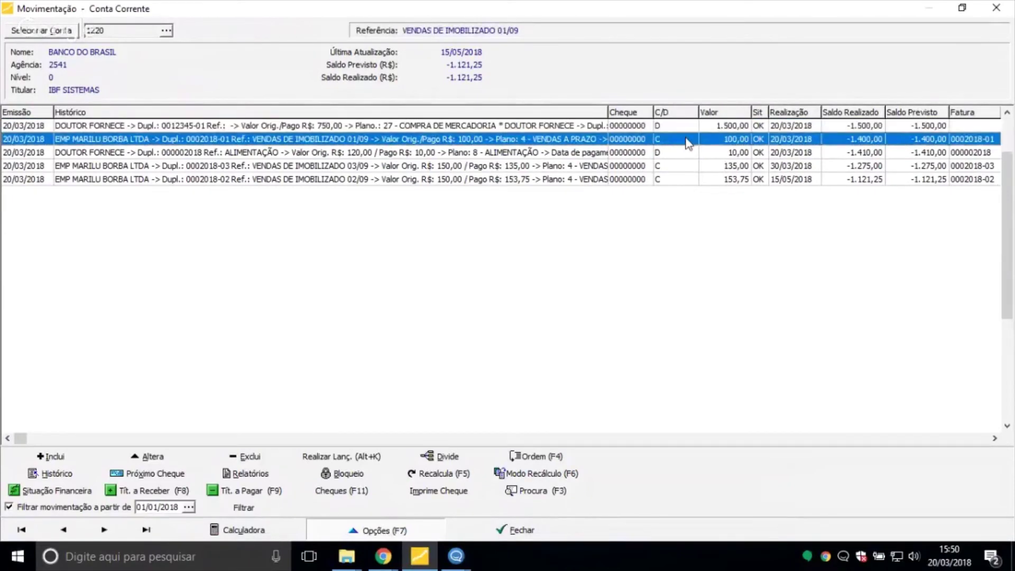
# View the full history of the first DOUTOR FORNECE entry, checking which payables it covers, and close it
pyautogui.click(87, 127)
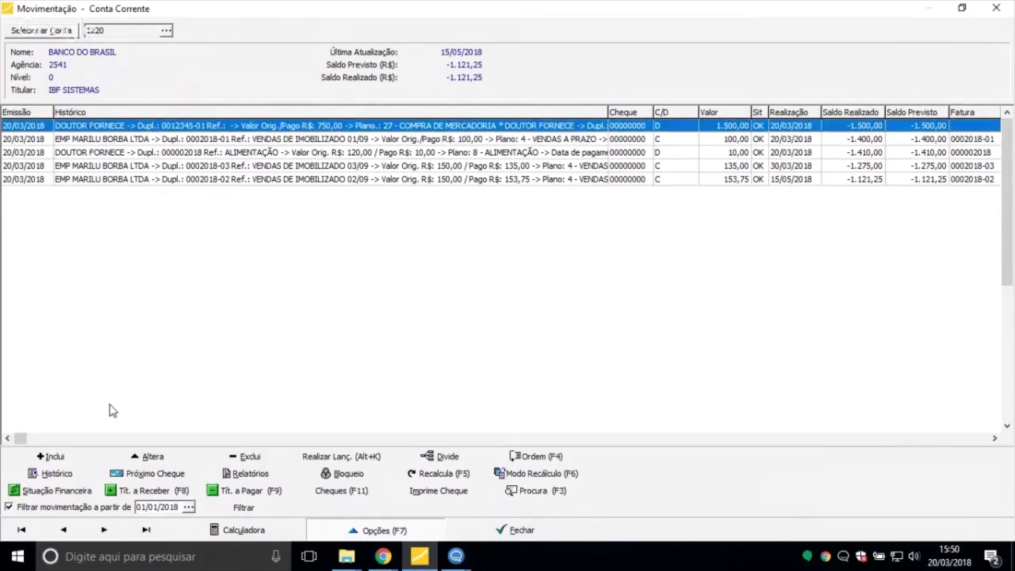
pyautogui.rightClick(132, 130)
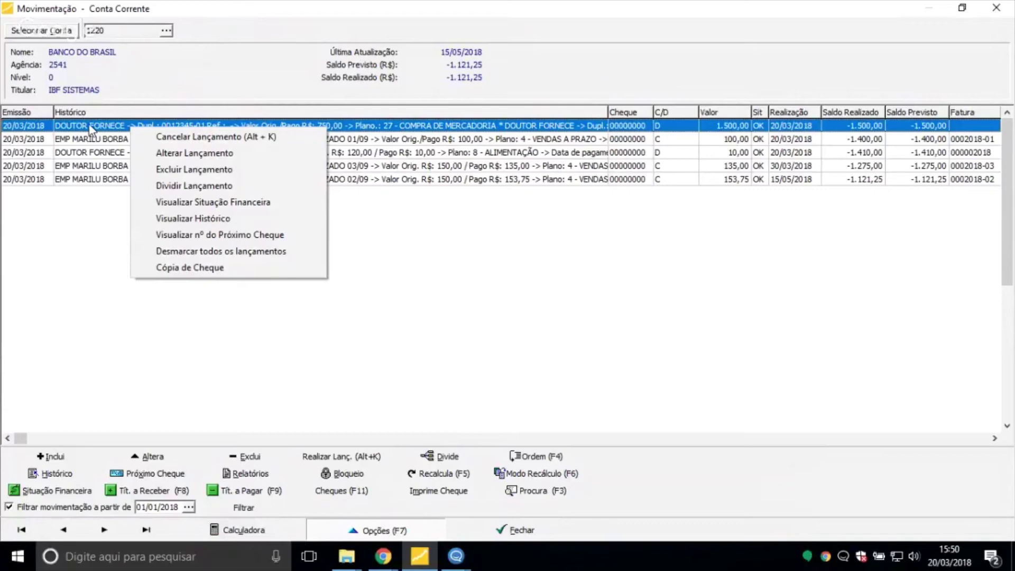
pyautogui.click(52, 355)
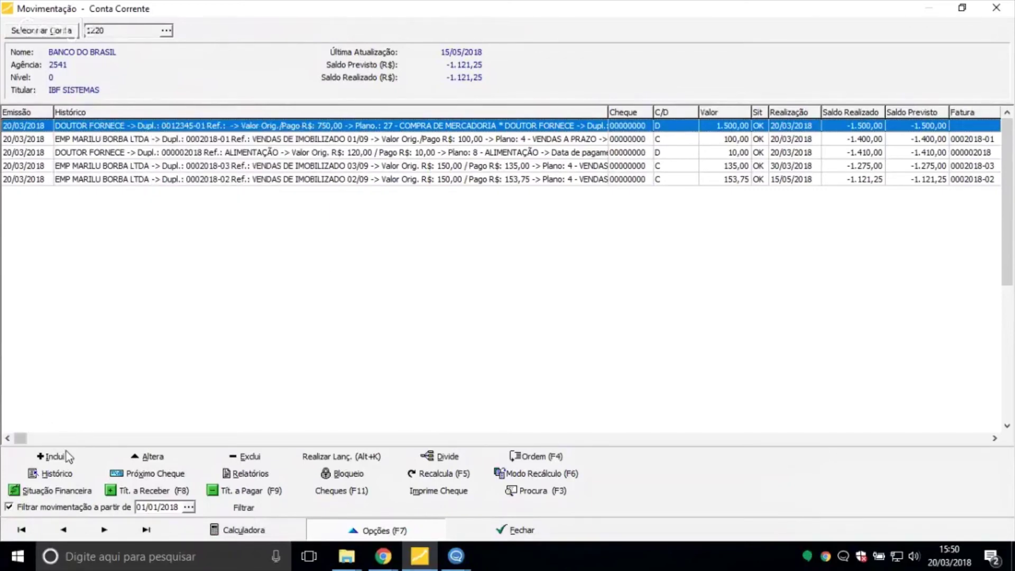
pyautogui.click(56, 474)
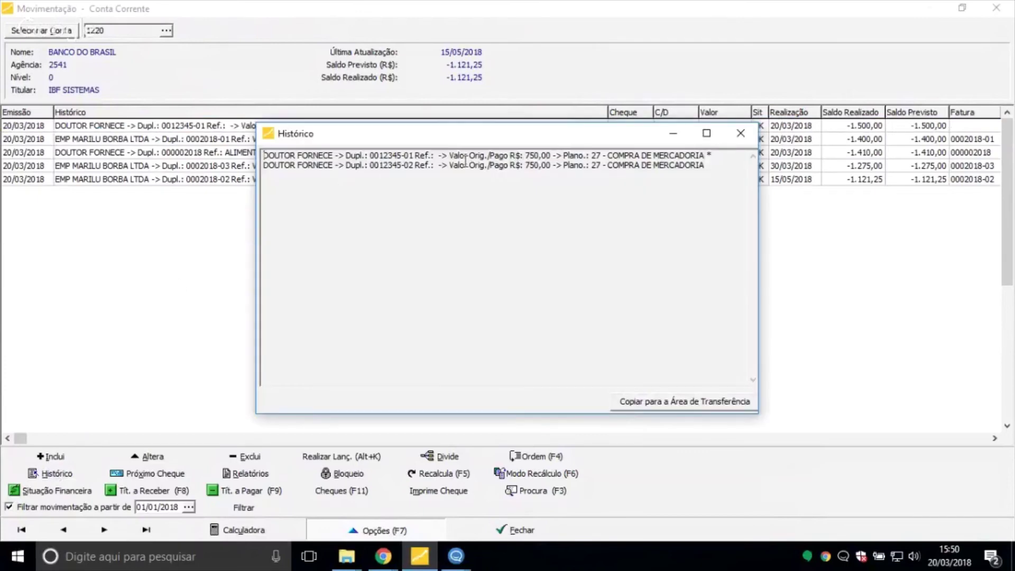
pyautogui.moveTo(668, 179); pyautogui.dragTo(233, 198)
pyautogui.click(442, 181)
pyautogui.moveTo(731, 177); pyautogui.dragTo(3, 123)
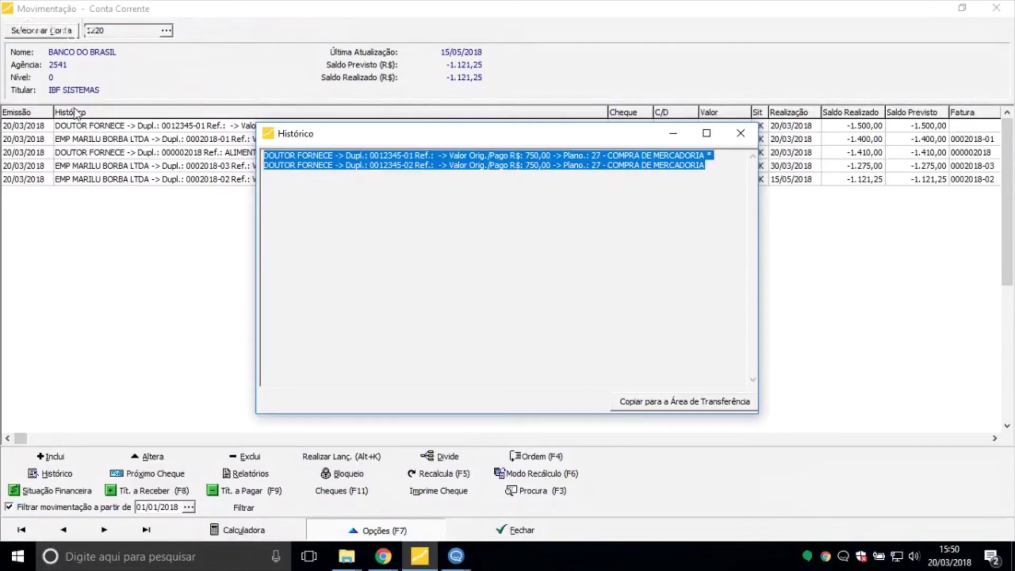
pyautogui.click(490, 167)
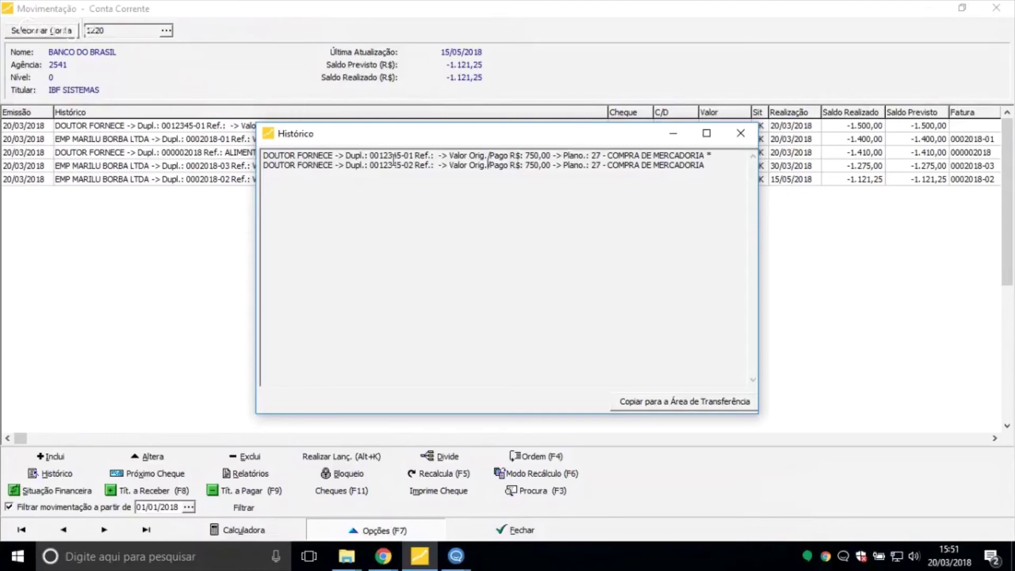
pyautogui.doubleClick(409, 155)
pyautogui.doubleClick(410, 165)
pyautogui.click(501, 161)
pyautogui.click(740, 133)
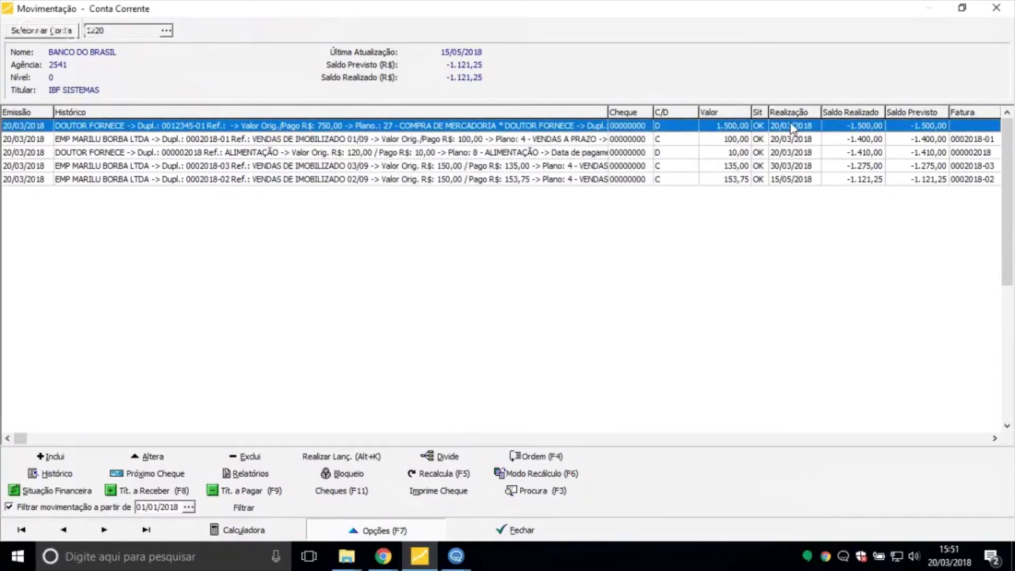
# Order the account entries by Realização and recalculate the balances
pyautogui.click(743, 138)
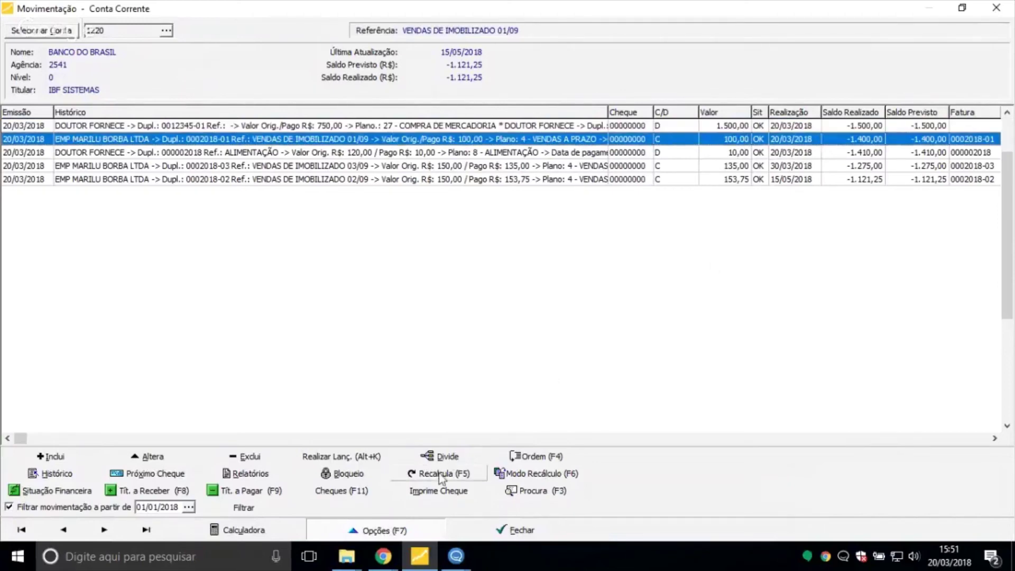
pyautogui.click(526, 456)
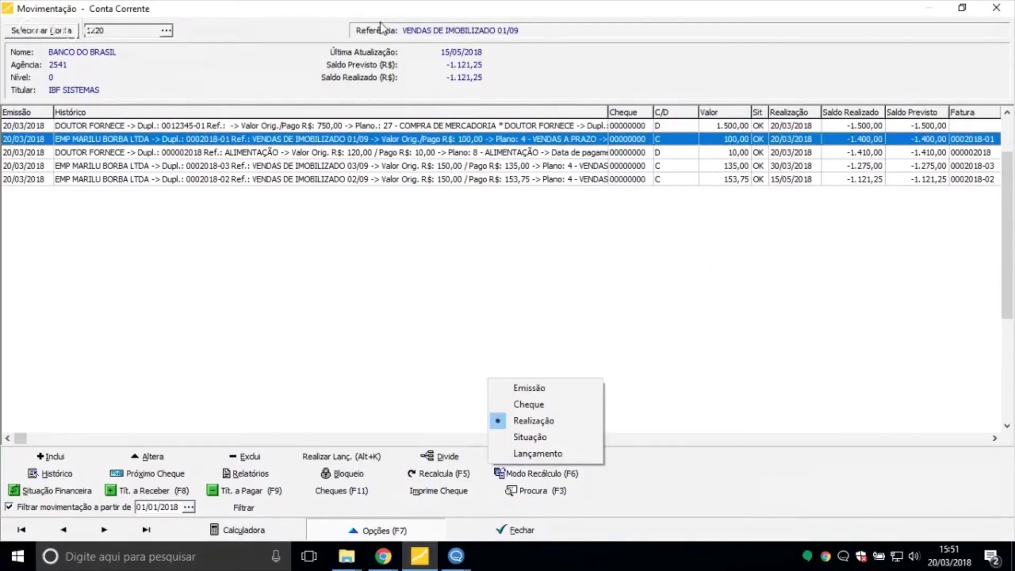
pyautogui.click(548, 422)
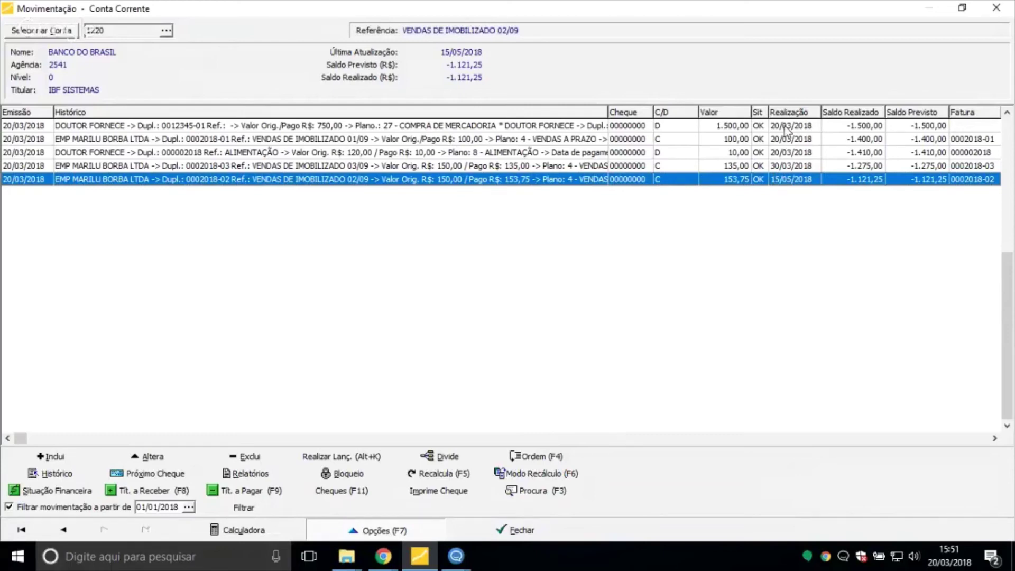
pyautogui.press('F5')
pyautogui.click(573, 451)
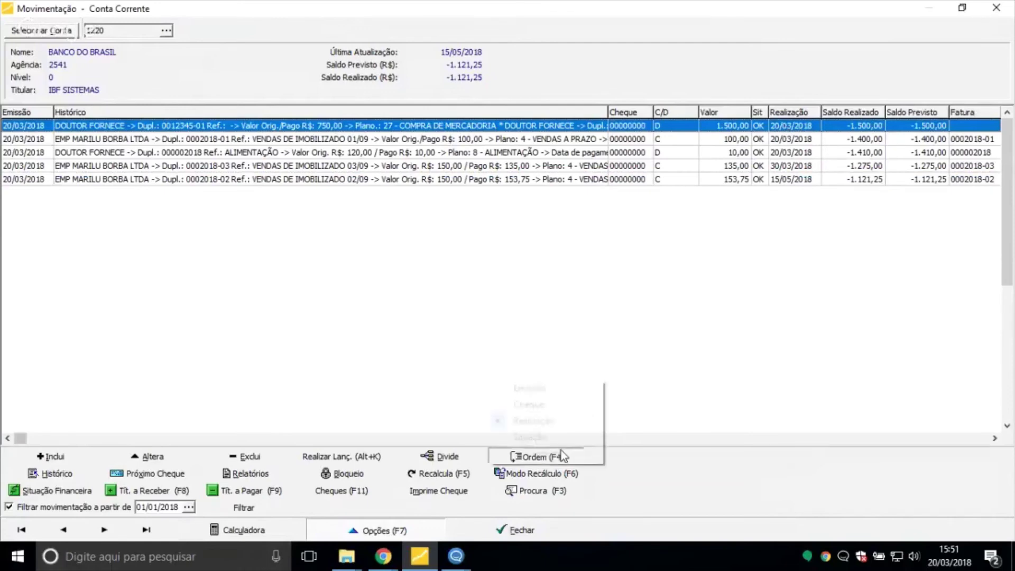
pyautogui.click(556, 421)
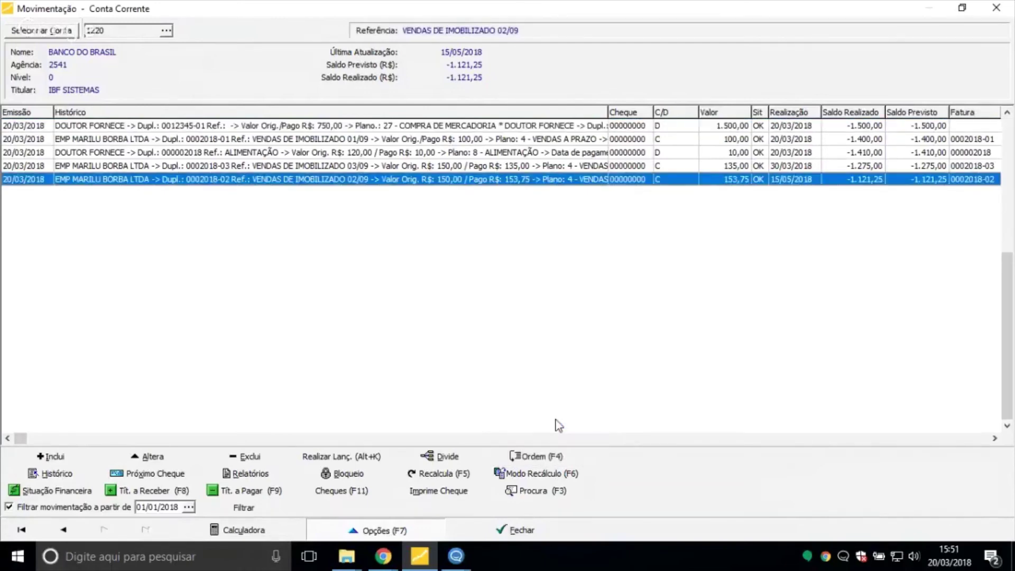
pyautogui.press('F5')
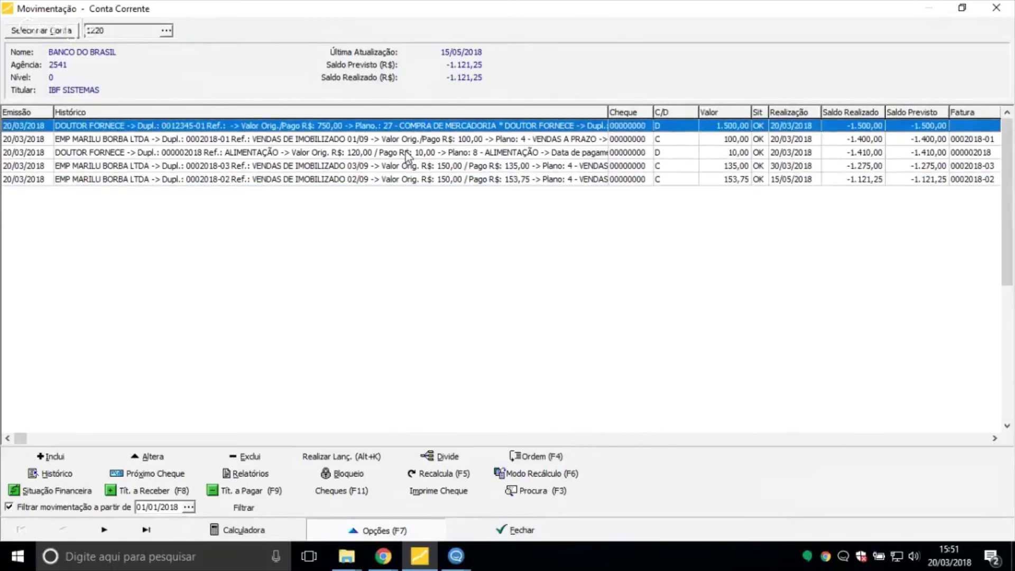
# Widen the Sit column and check the entries VENDAS DE IMOBILIZADO 01/09 and 02/09
pyautogui.moveTo(769, 113); pyautogui.dragTo(781, 112)
pyautogui.click(771, 139)
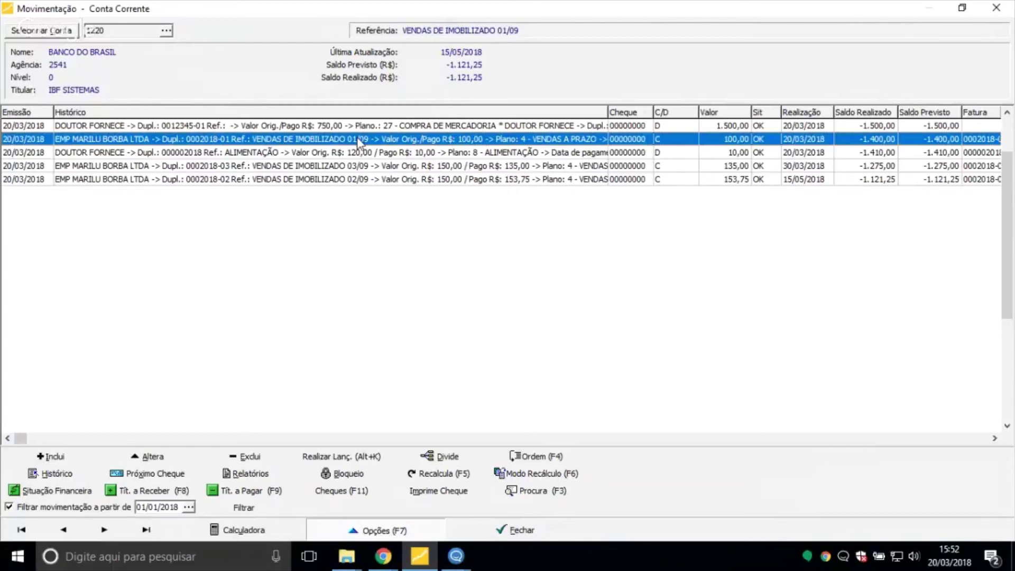
pyautogui.click(491, 181)
# Start an Ajuste de Saldo entry with emission date 30/03/2018 and the OK situation unchecked
pyautogui.click(64, 457)
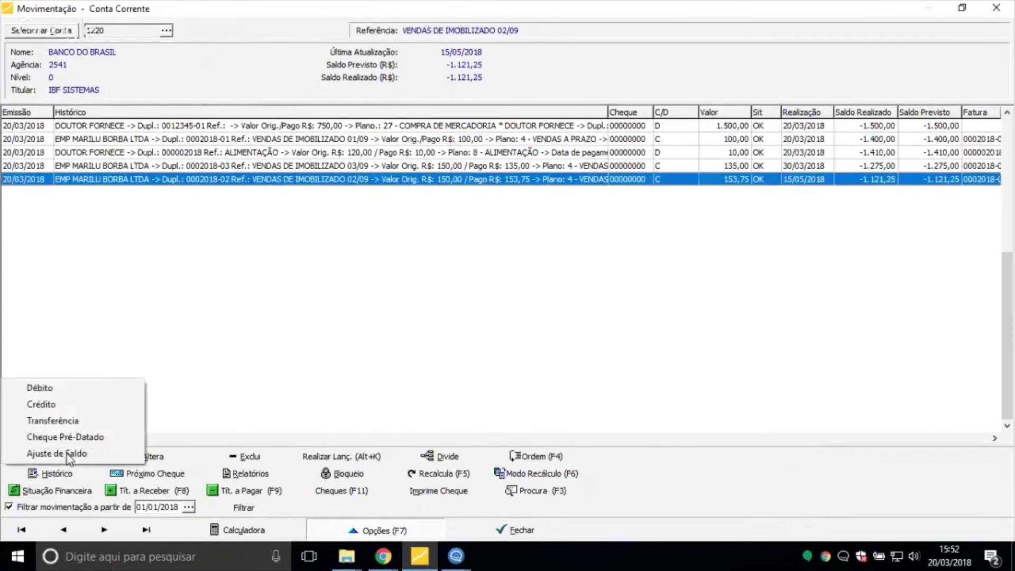
pyautogui.click(67, 453)
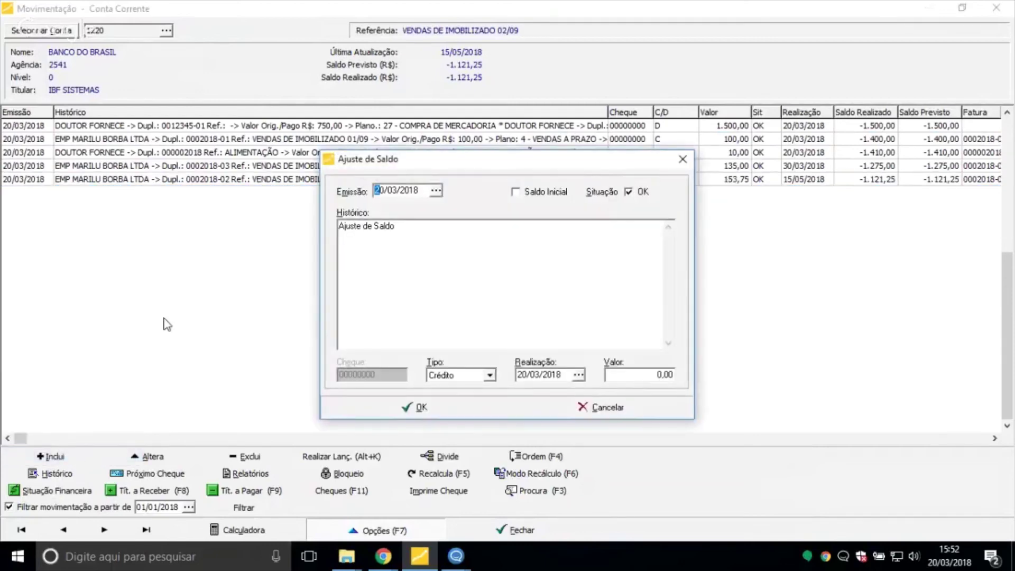
pyautogui.write('3003')
pyautogui.press('Tab')
pyautogui.click(628, 192)
pyautogui.press('Tab')
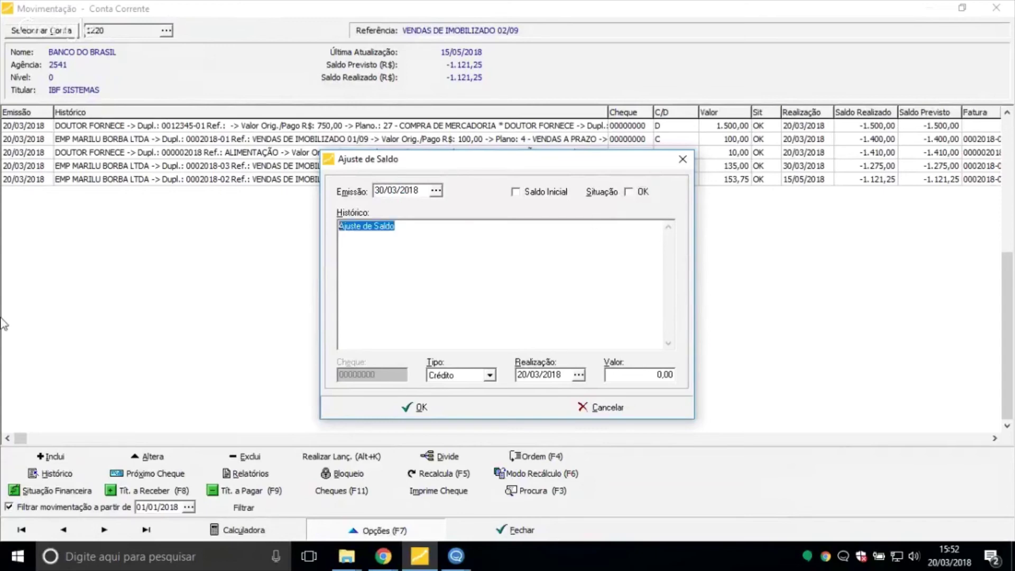
# Enter "Resgate de aplicação" as the balance adjustment's Histórico
pyautogui.write('Re')
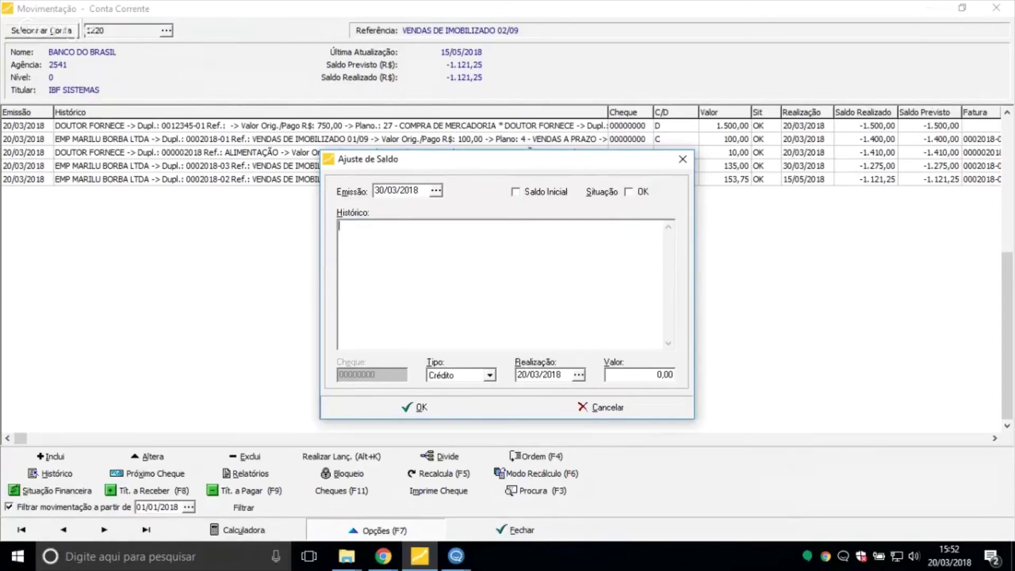
pyautogui.write('sgate de aplicaçãp')
pyautogui.press('Tab')
pyautogui.press('Tab')
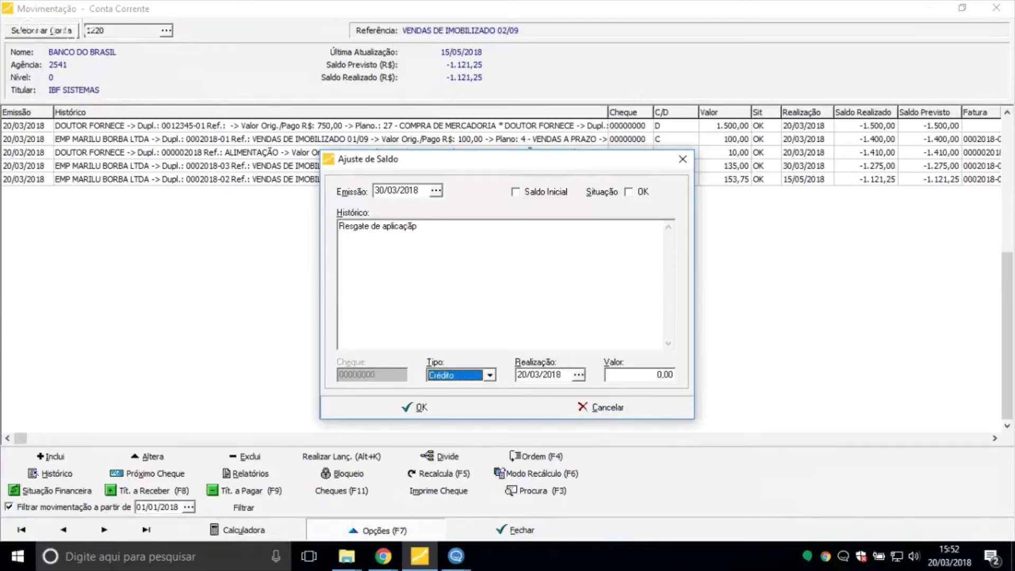
pyautogui.click(454, 232)
pyautogui.press('BackSpace')
pyautogui.write('o')
pyautogui.press('Tab')
pyautogui.press('Tab')
# Set the credit adjustment's Realização to 30/03/2018 and its Valor to 10.000,00, and save the entry
pyautogui.click(667, 374)
pyautogui.write('10000')
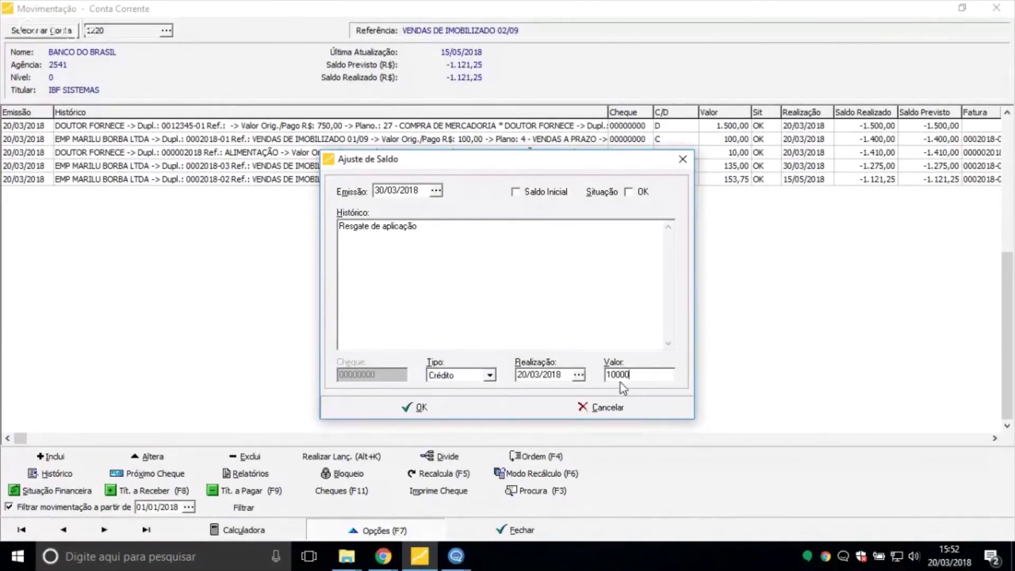
pyautogui.press('Tab')
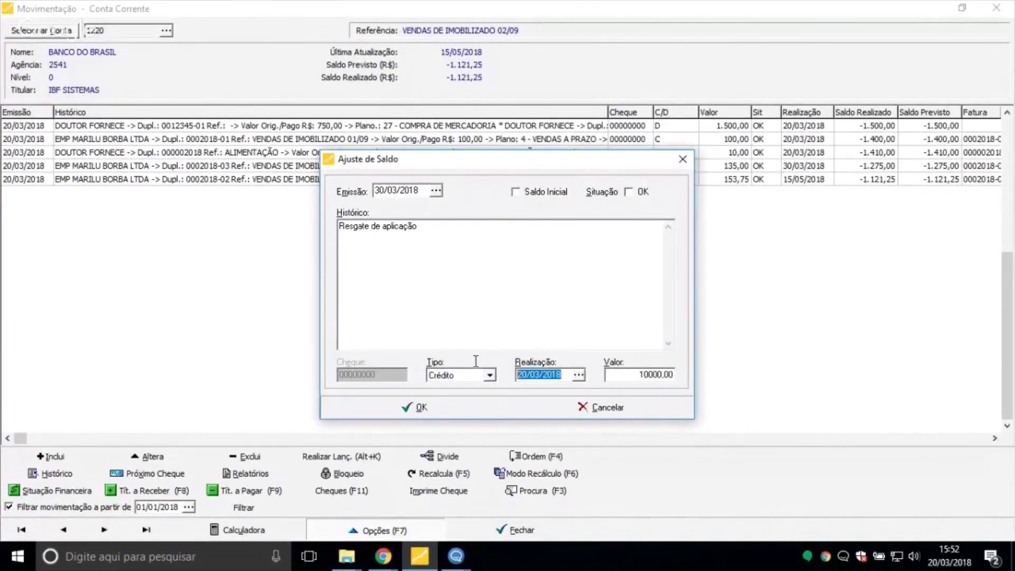
pyautogui.click(418, 189)
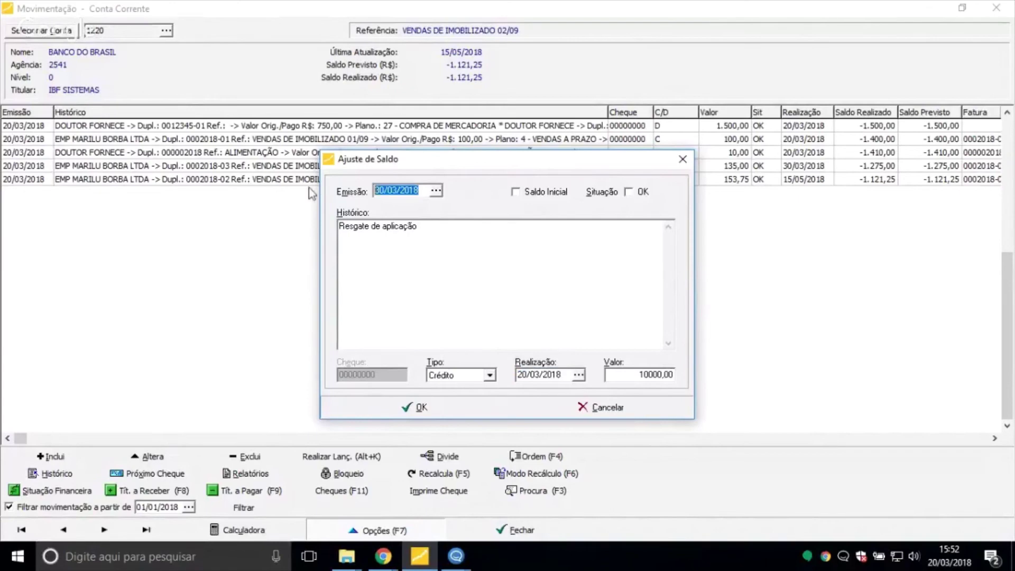
pyautogui.click(569, 374)
pyautogui.click(636, 373)
pyautogui.write('10.000')
pyautogui.press('Return')
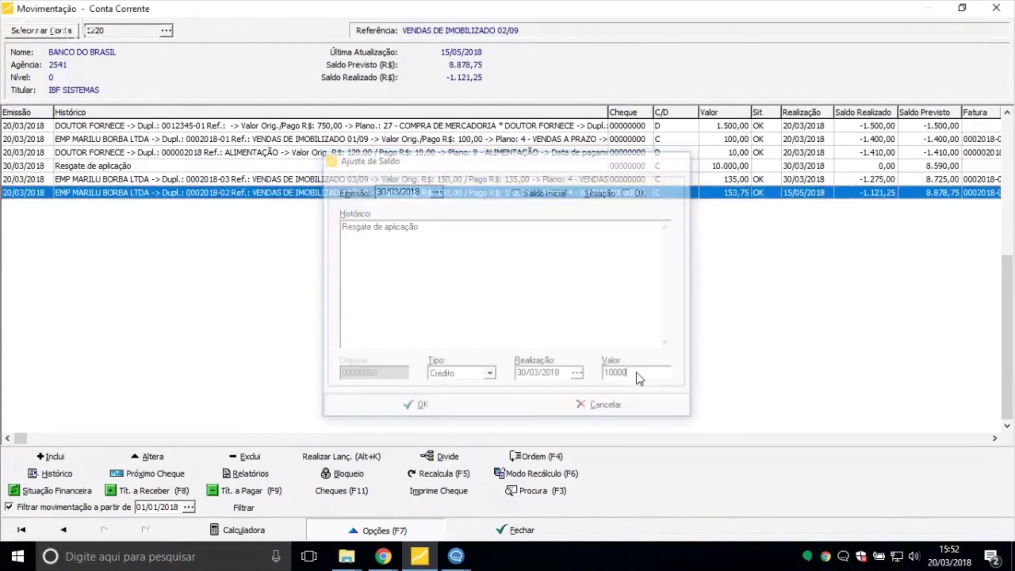
# Realize the Resgate de aplicação entry with realization date 30/03/2018 and check its balances
pyautogui.click(74, 166)
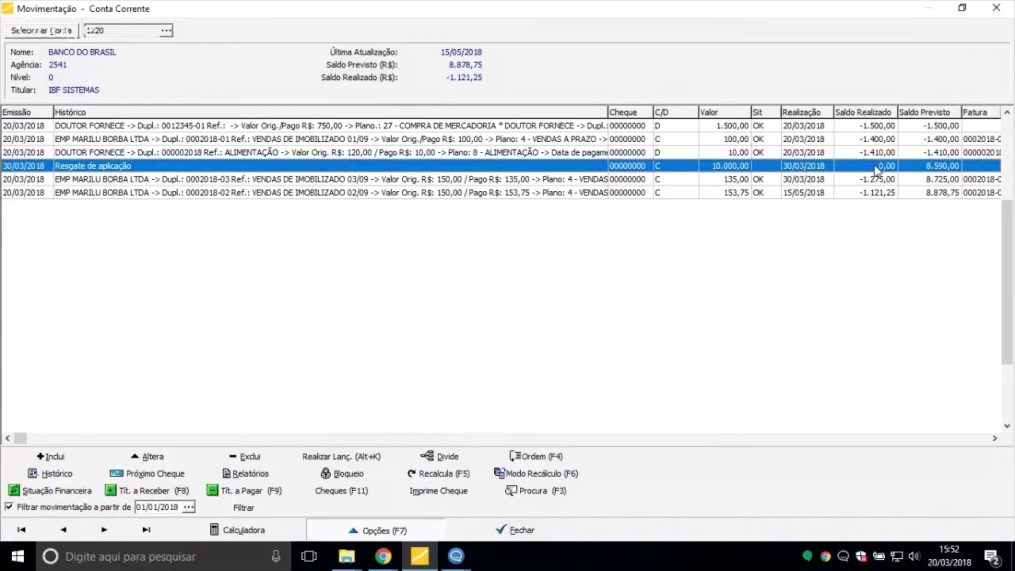
pyautogui.press('Up')
pyautogui.press('Down')
pyautogui.rightClick(289, 169)
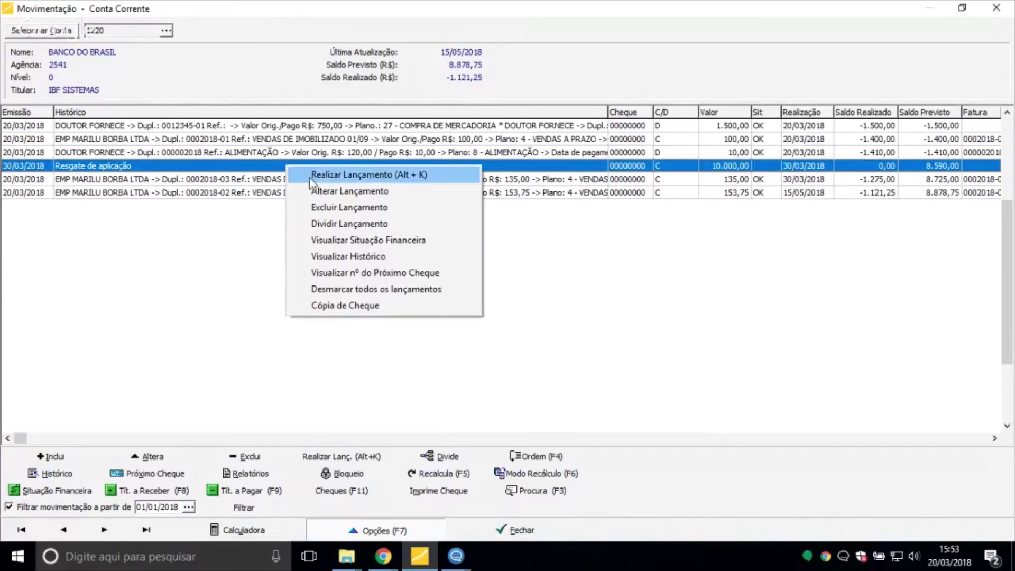
pyautogui.click(115, 183)
pyautogui.click(127, 168)
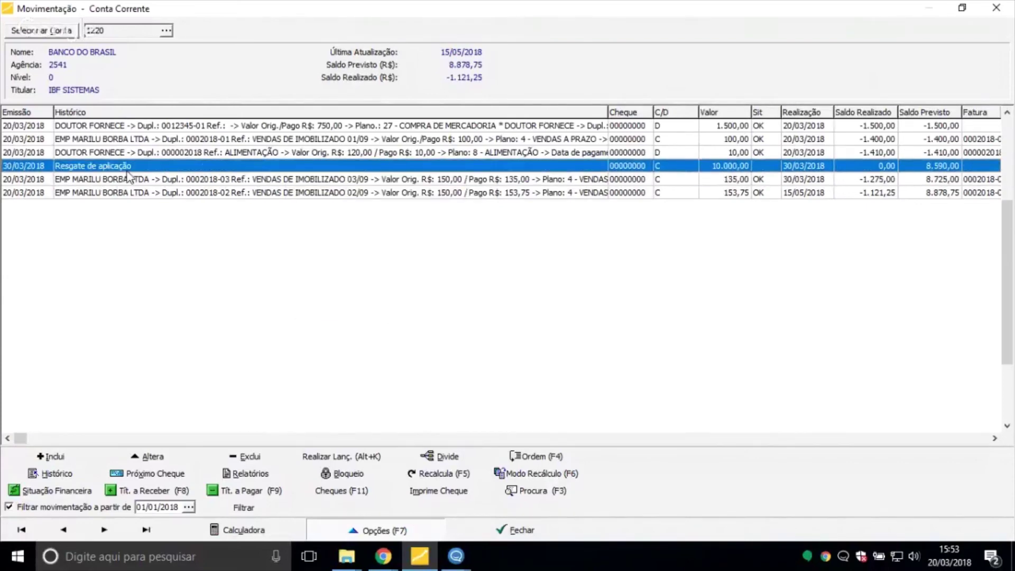
pyautogui.click(325, 457)
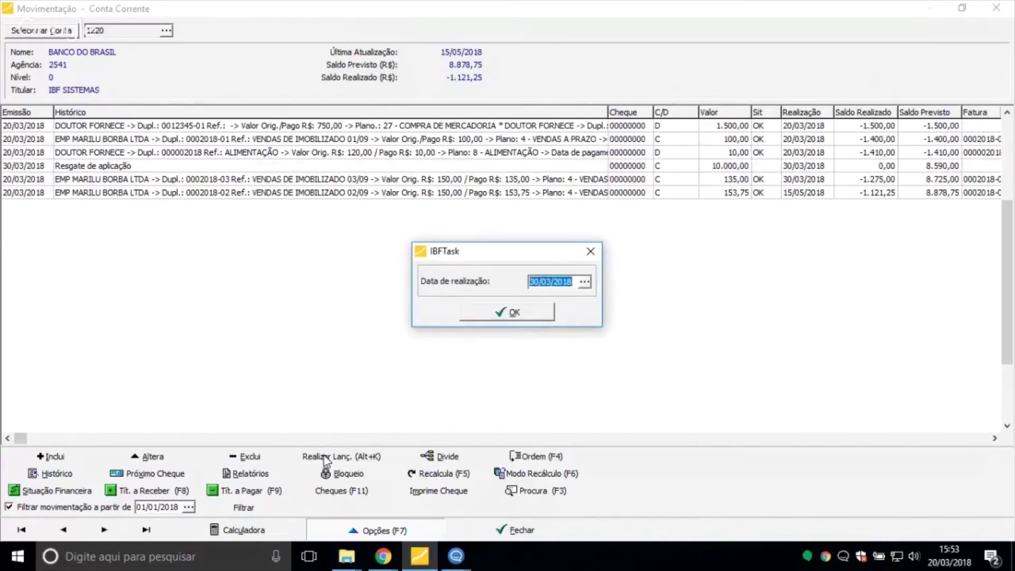
pyautogui.click(502, 314)
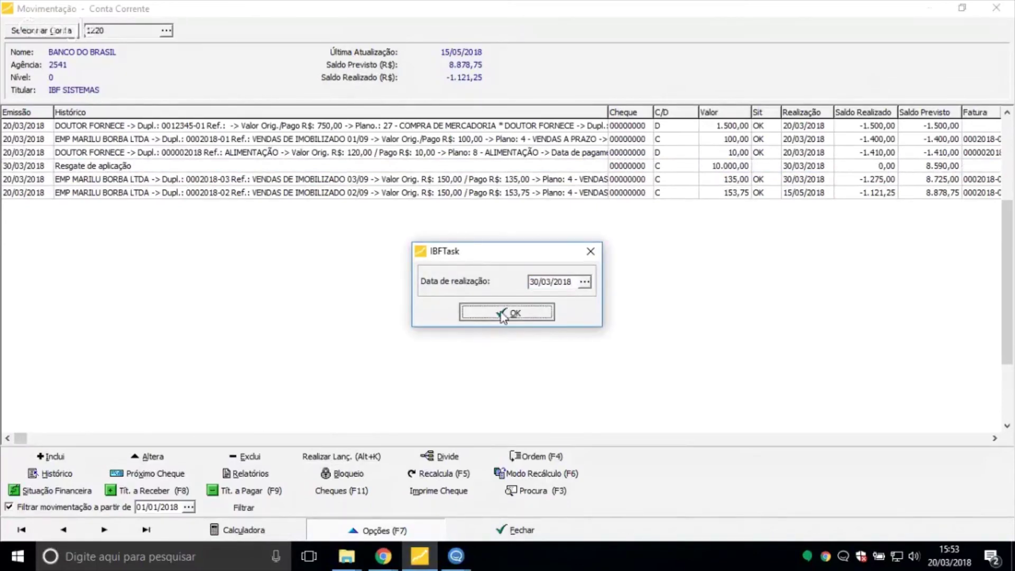
pyautogui.click(811, 166)
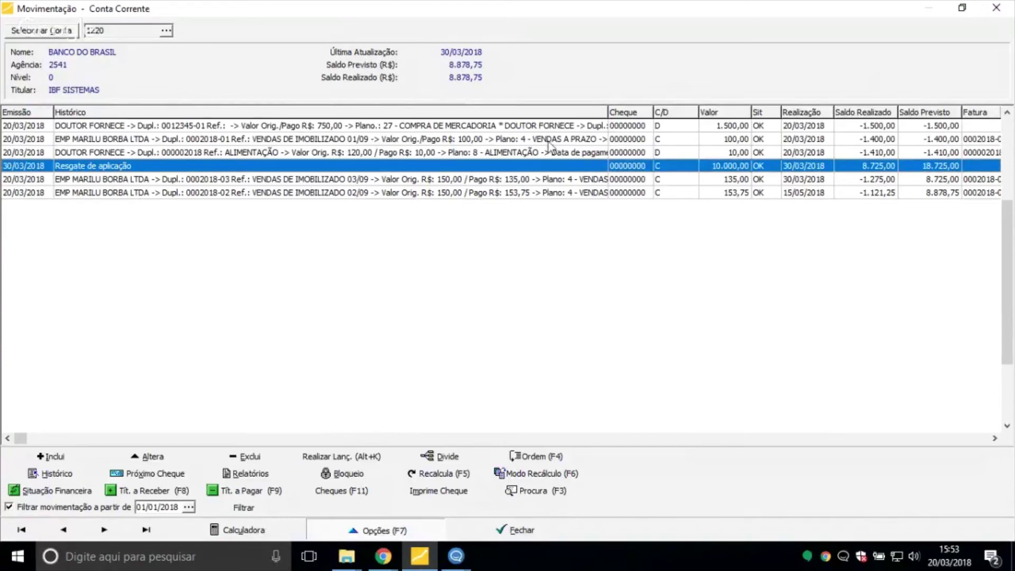
pyautogui.click(642, 128)
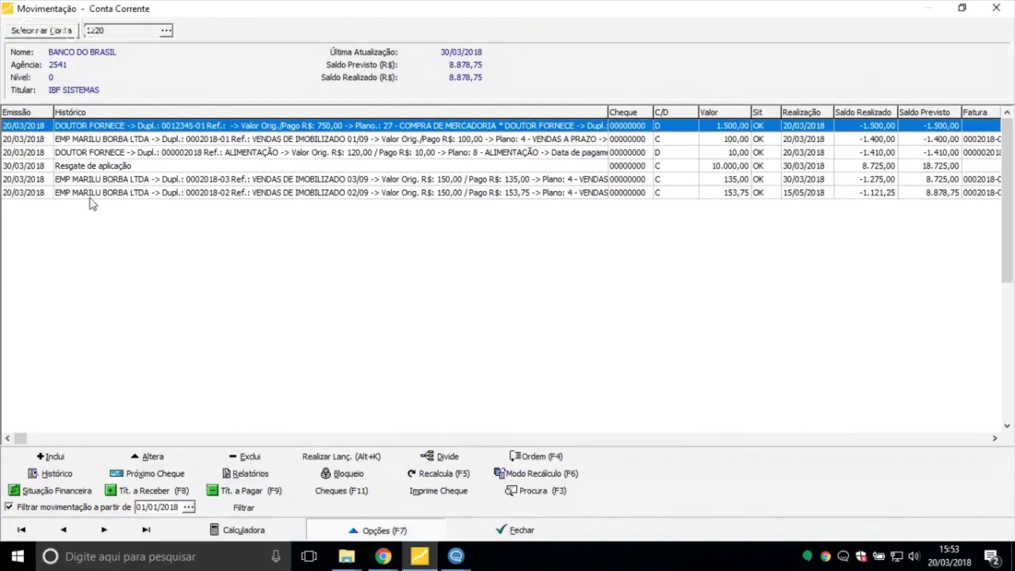
pyautogui.click(250, 473)
pyautogui.click(400, 266)
pyautogui.click(50, 458)
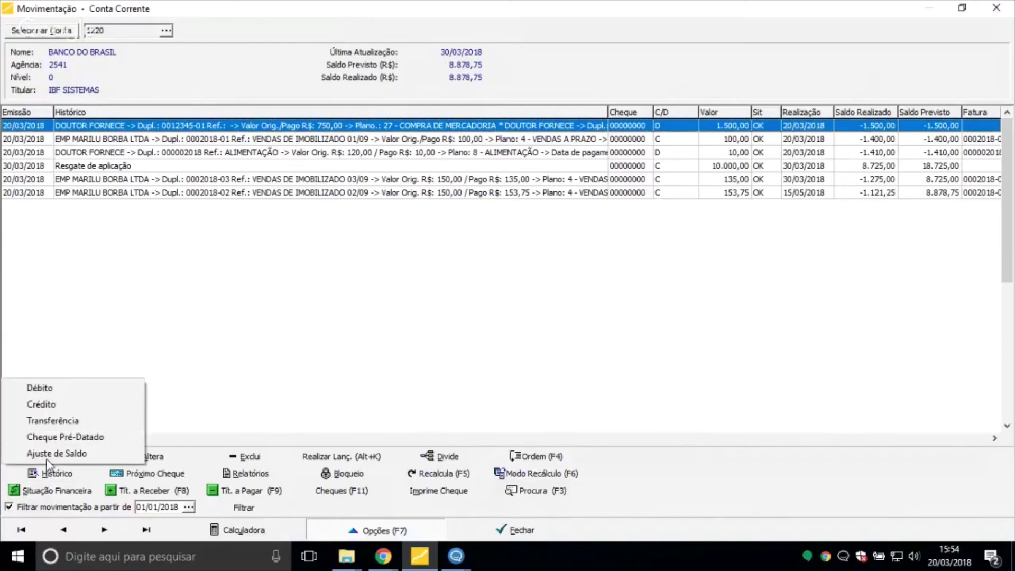
pyautogui.click(383, 275)
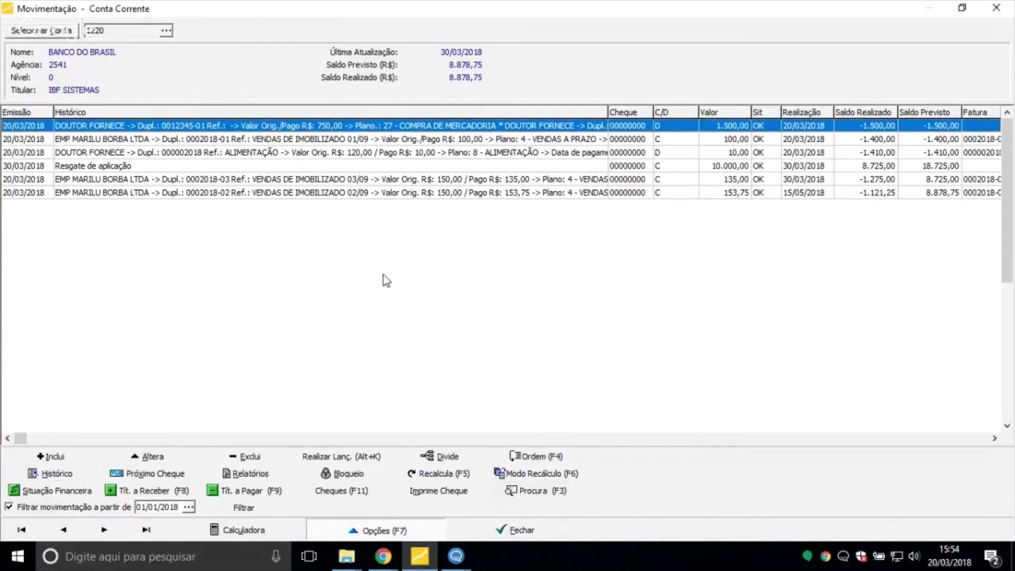
# Close the current account movements and open the financial report for Títulos a Pagar
pyautogui.doubleClick(16, 10)
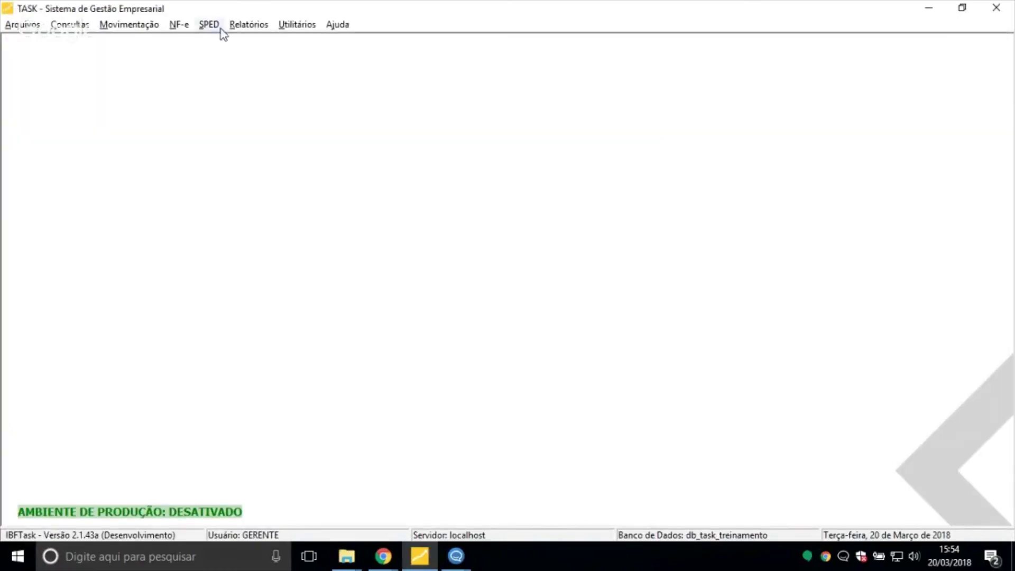
pyautogui.click(253, 27)
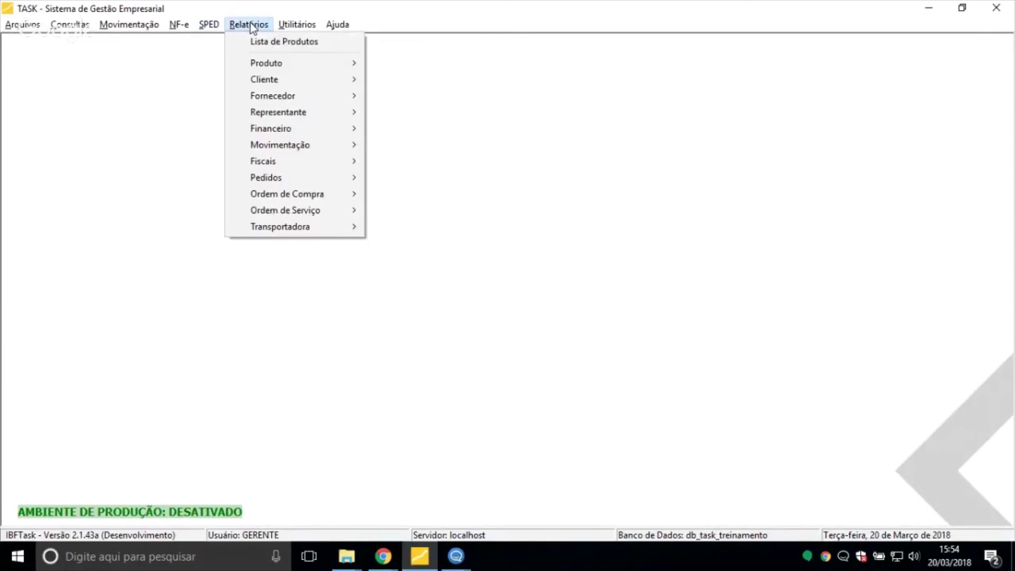
pyautogui.moveTo(306, 135)
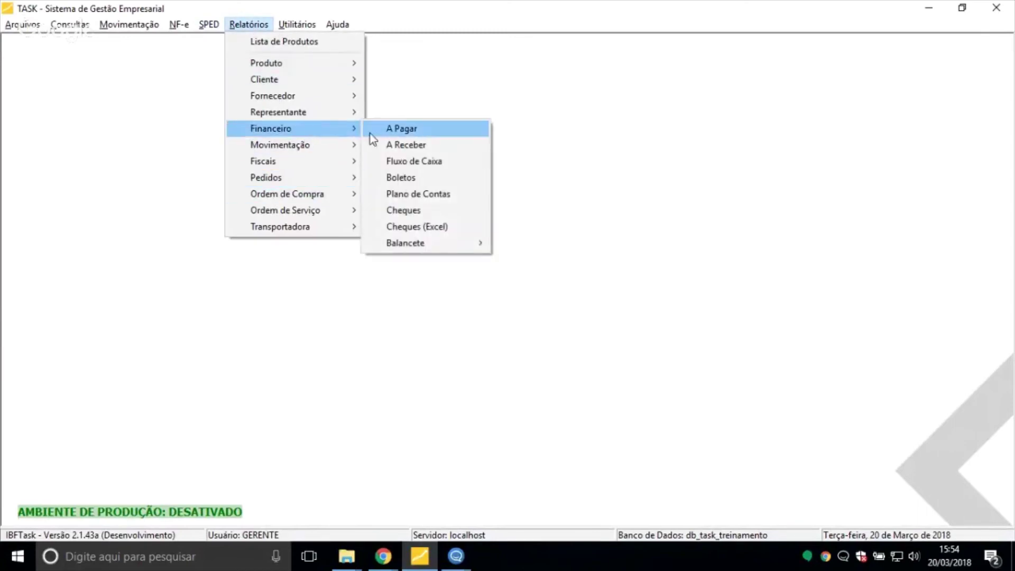
pyautogui.click(427, 133)
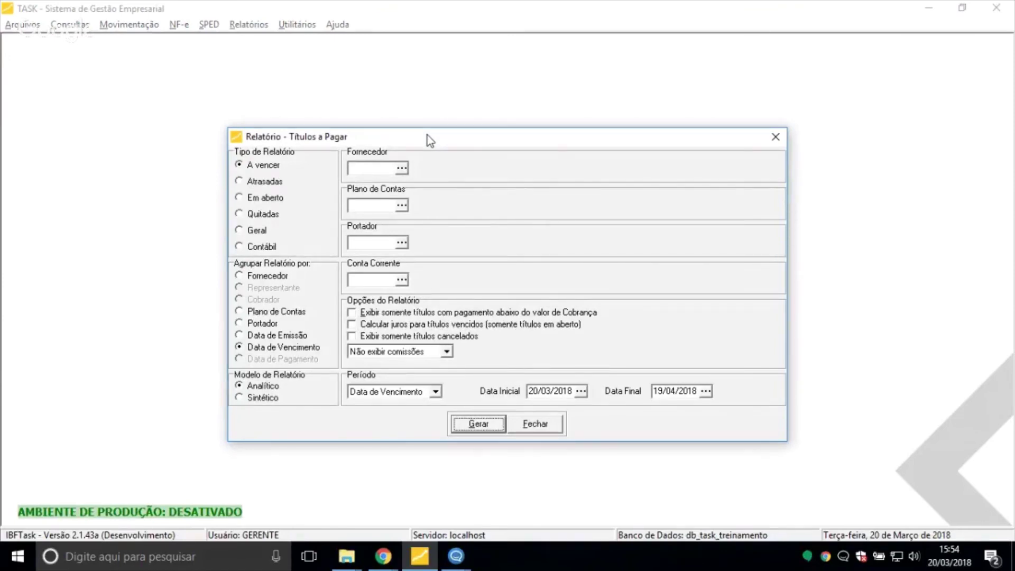
# Configure the payables report as Em aberto, grouped by Data de Vencimento, using the Sintético model
pyautogui.click(258, 172)
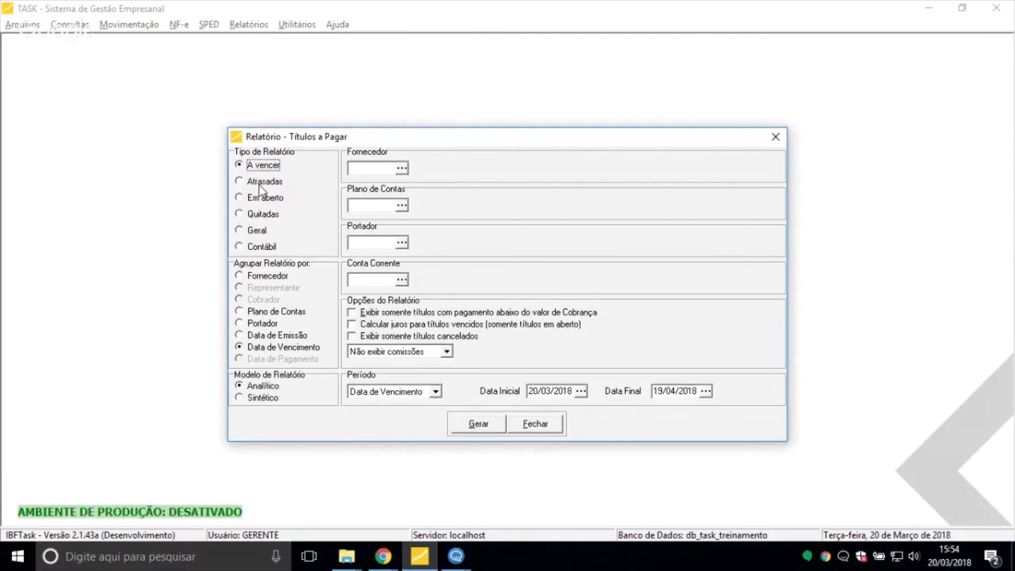
pyautogui.click(260, 185)
pyautogui.click(266, 203)
pyautogui.click(259, 349)
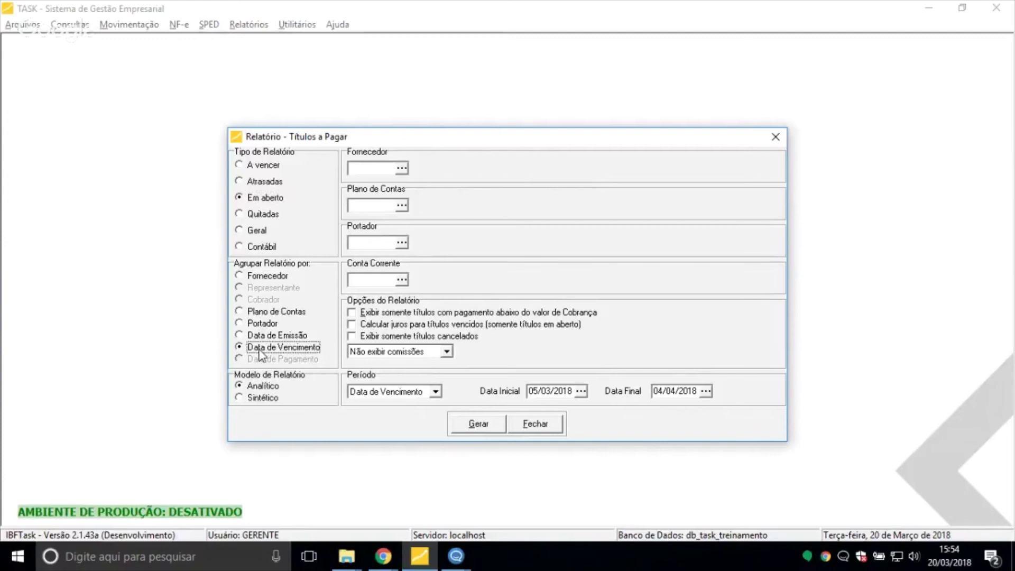
pyautogui.click(253, 389)
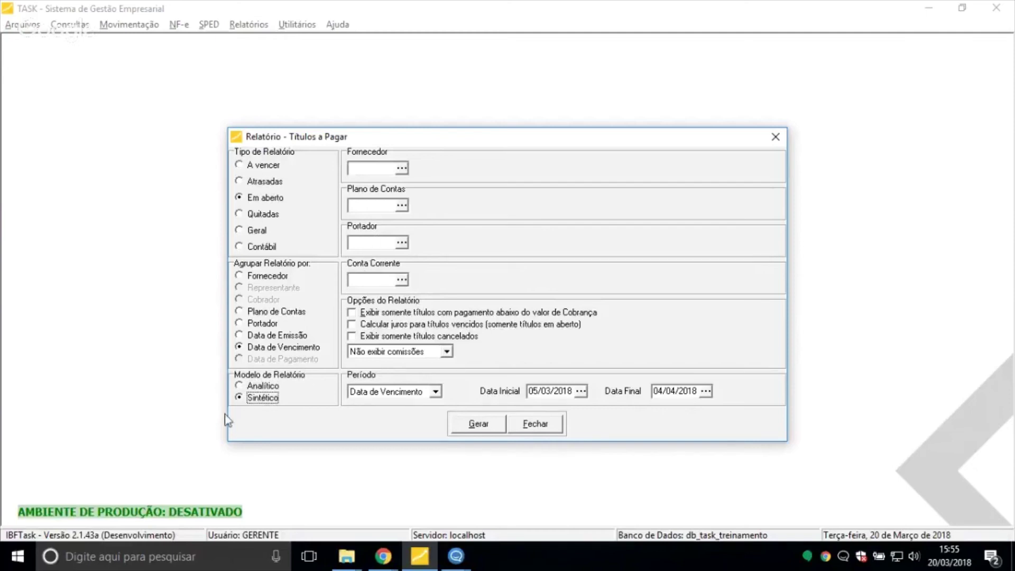
# Keep the period based on Data de Vencimento, set Data Inicial to 01/03/2018 and generate the payables report
pyautogui.click(434, 391)
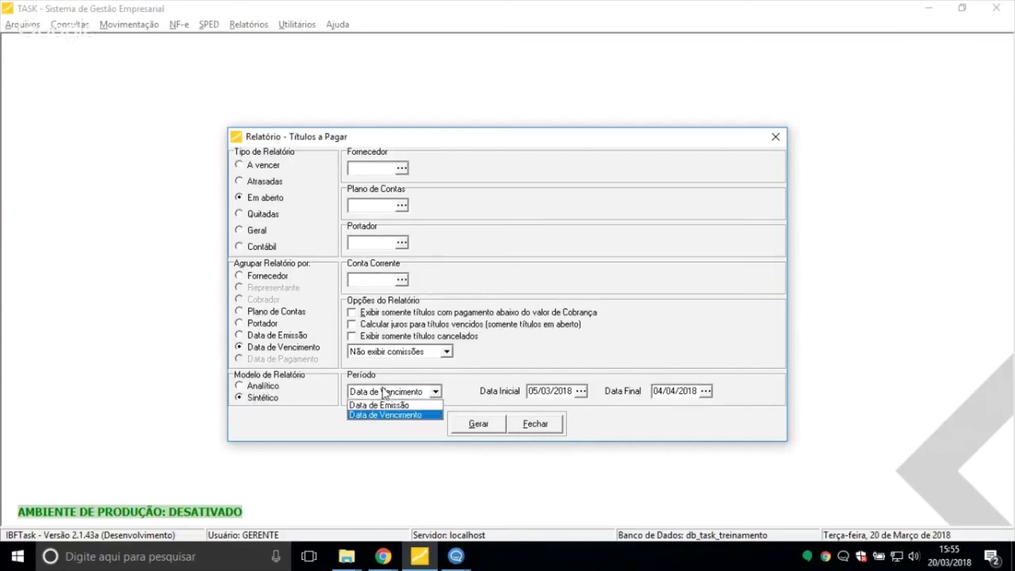
pyautogui.click(434, 392)
pyautogui.press('Tab')
pyautogui.write('01/03/')
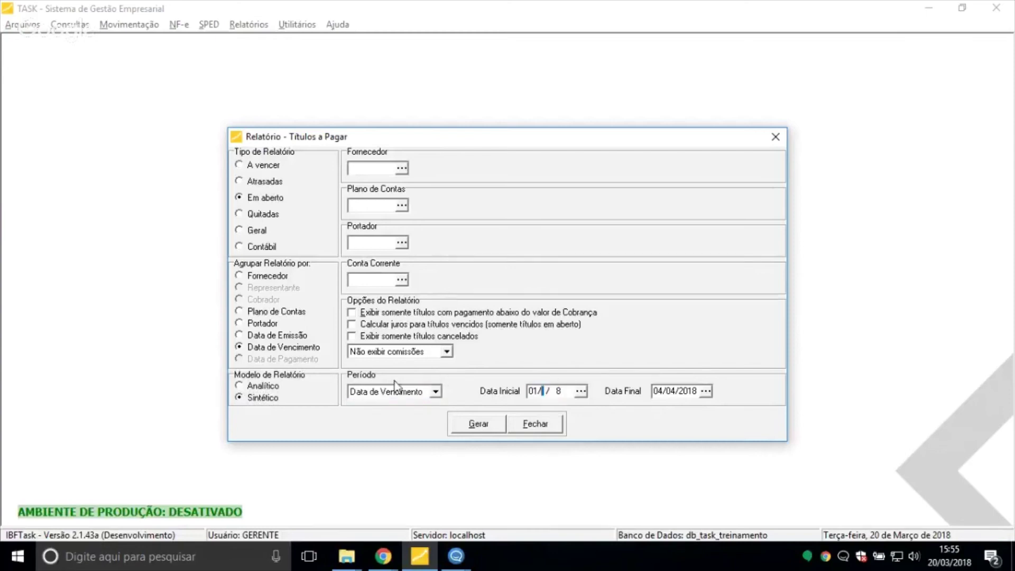
pyautogui.write('2018')
pyautogui.click(495, 423)
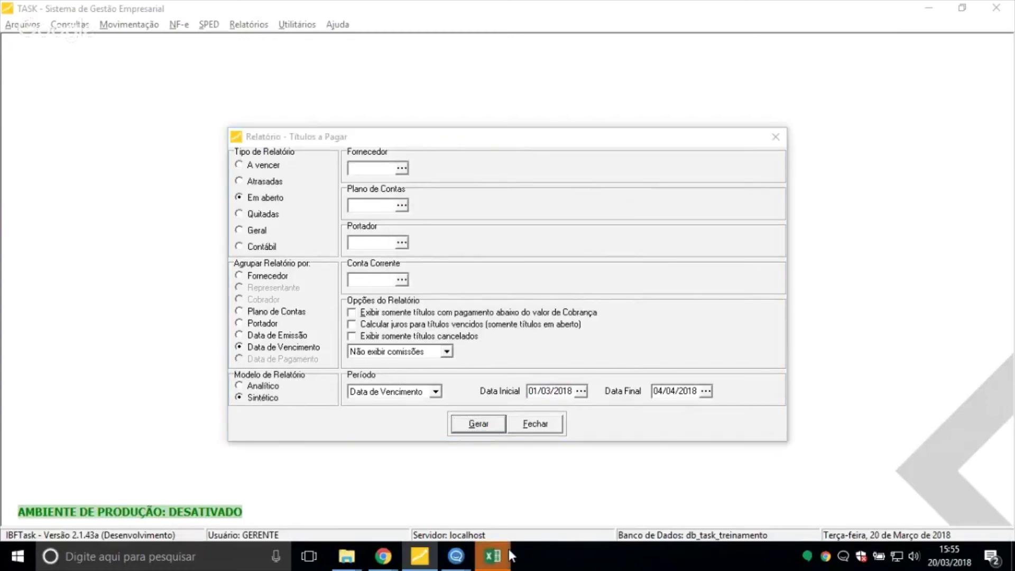
# Switch to Excel and examine the due dates and the Valor Total, Valor a Pagar and Valor Pago columns of the generated report
pyautogui.click(508, 555)
pyautogui.doubleClick(532, 49)
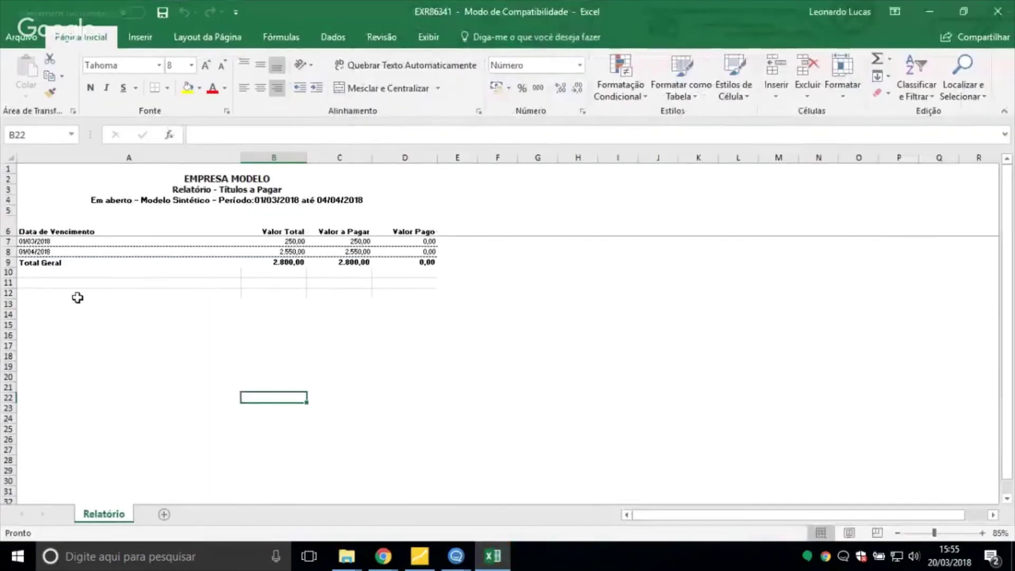
pyautogui.keyDown('ctrl'); pyautogui.scroll(3, 33, 236); pyautogui.keyUp('ctrl')
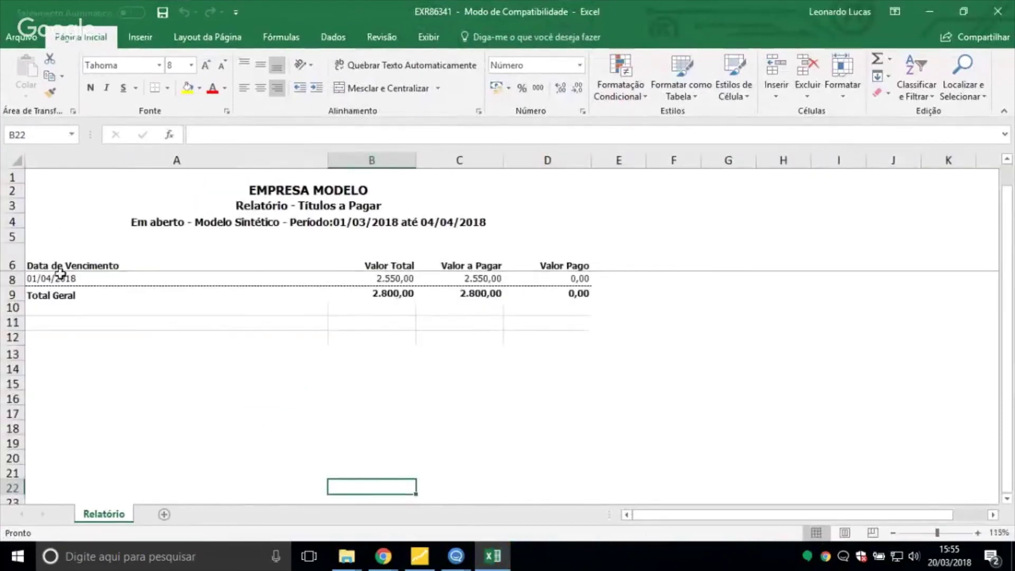
pyautogui.moveTo(61, 266); pyautogui.dragTo(66, 287)
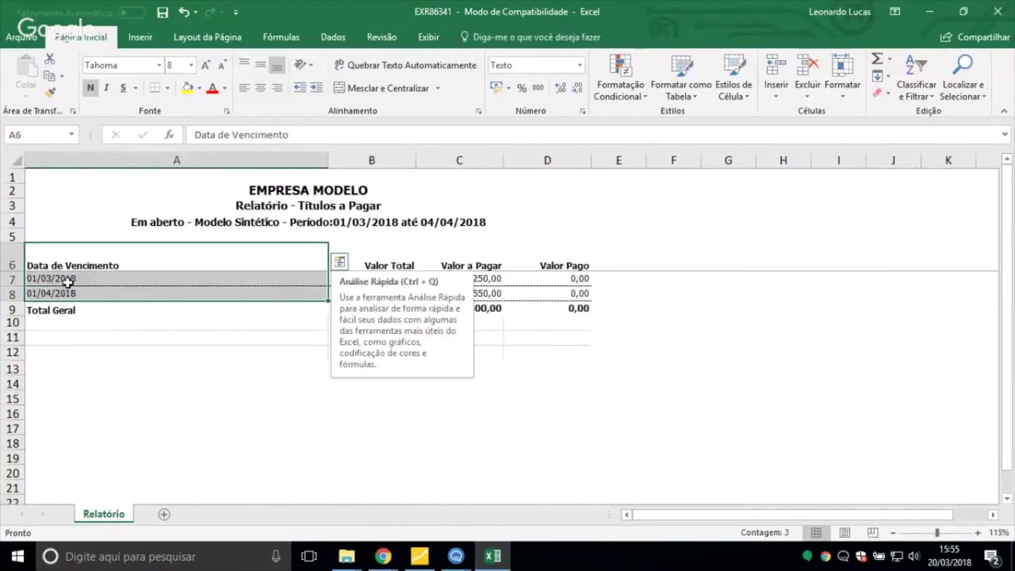
pyautogui.click(68, 280)
pyautogui.click(67, 295)
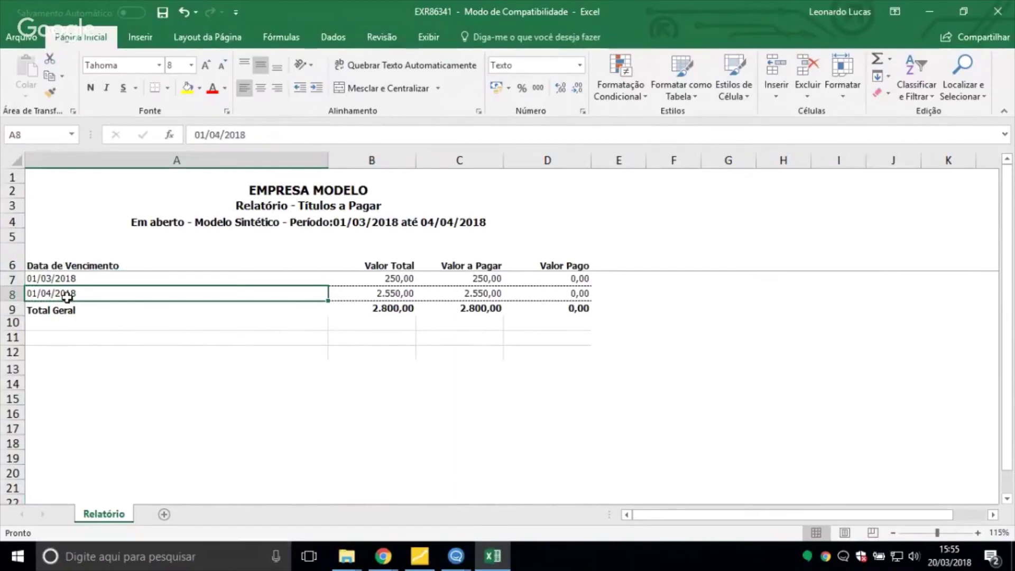
pyautogui.click(376, 279)
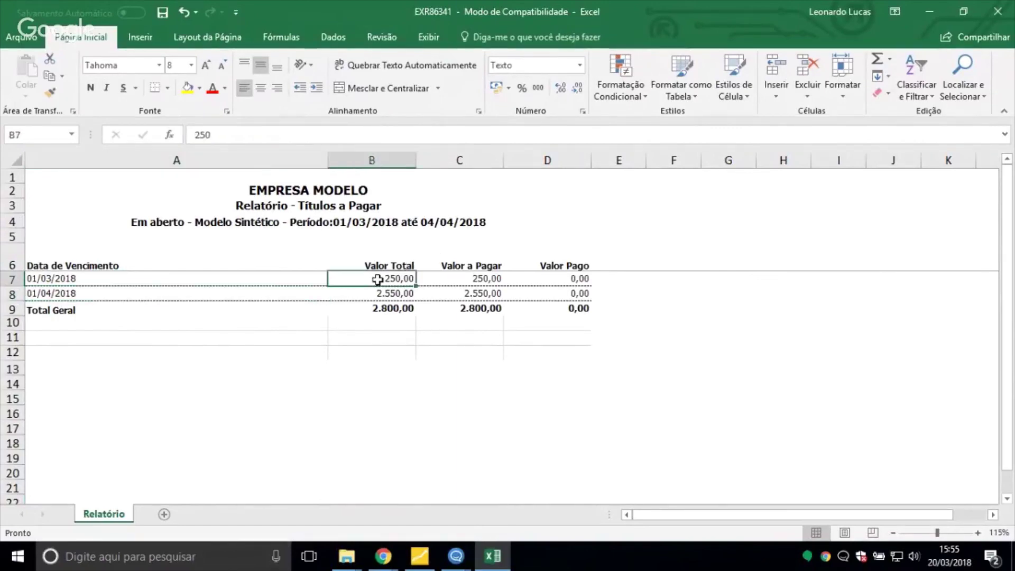
pyautogui.click(381, 292)
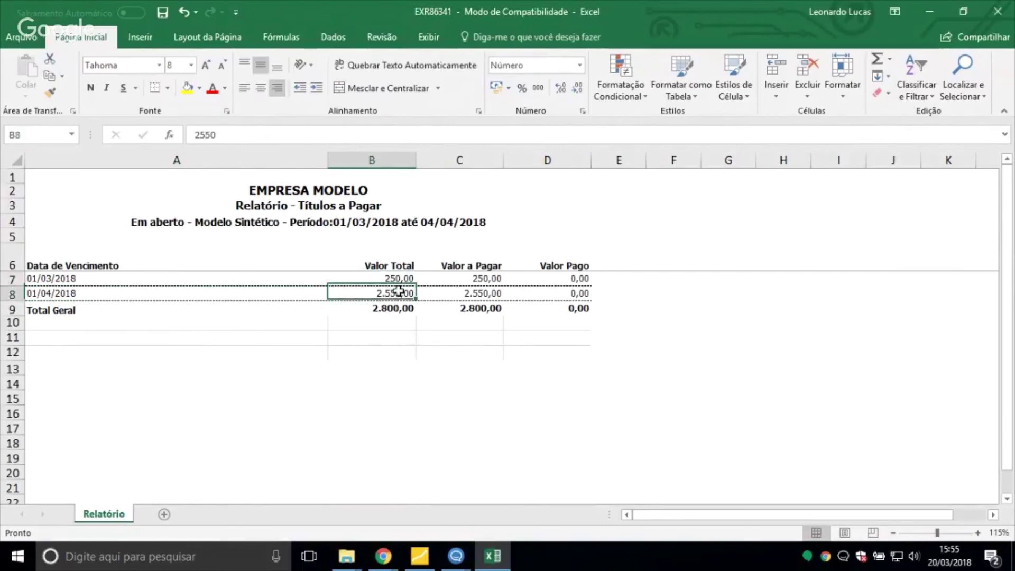
pyautogui.click(467, 279)
pyautogui.moveTo(476, 288); pyautogui.dragTo(478, 294)
pyautogui.moveTo(568, 278); pyautogui.dragTo(577, 295)
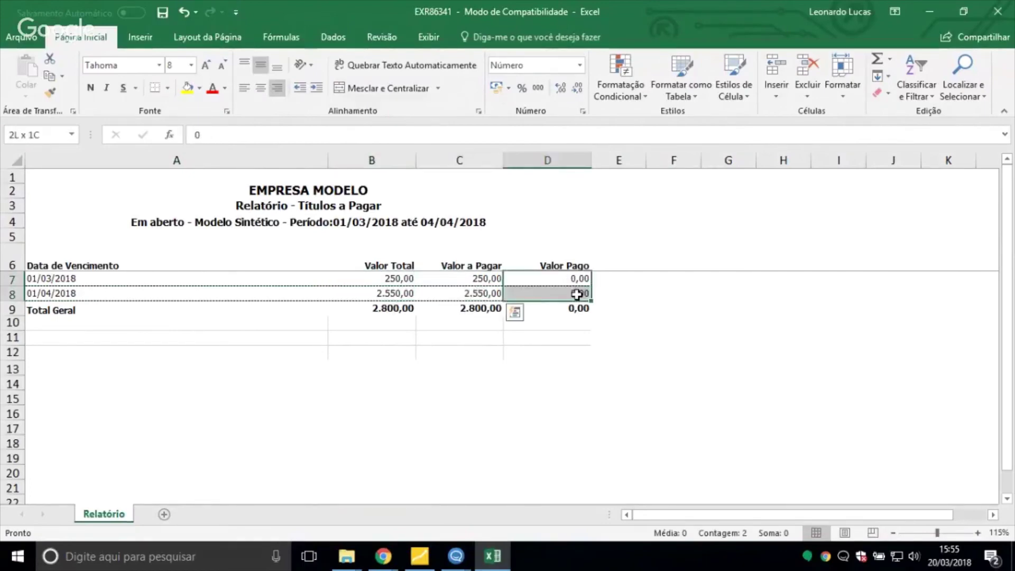
# Check the Total Geral amounts and the period heading of the Sintético payables report, and close it without saving
pyautogui.click(384, 311)
pyautogui.click(436, 312)
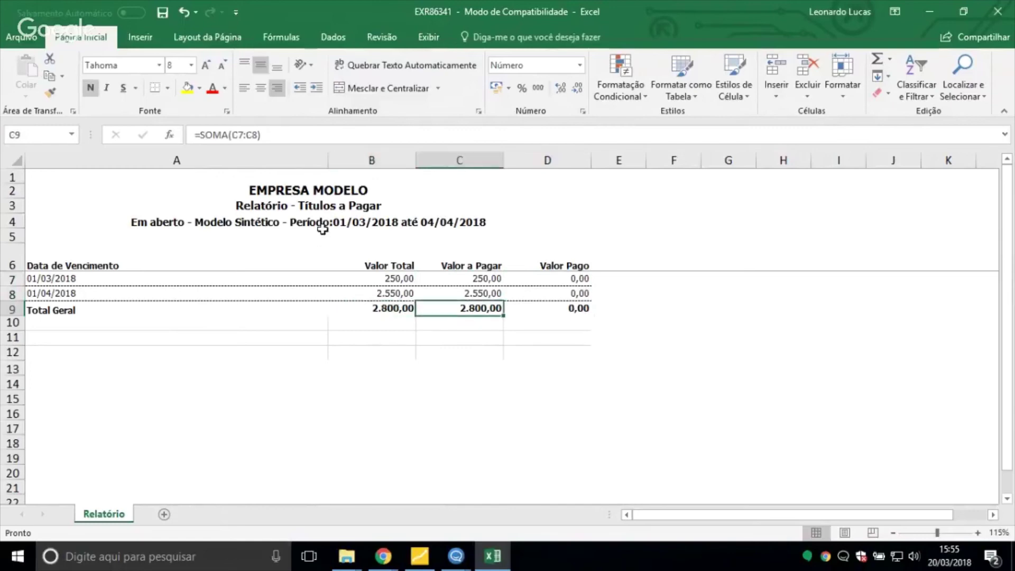
pyautogui.click(458, 225)
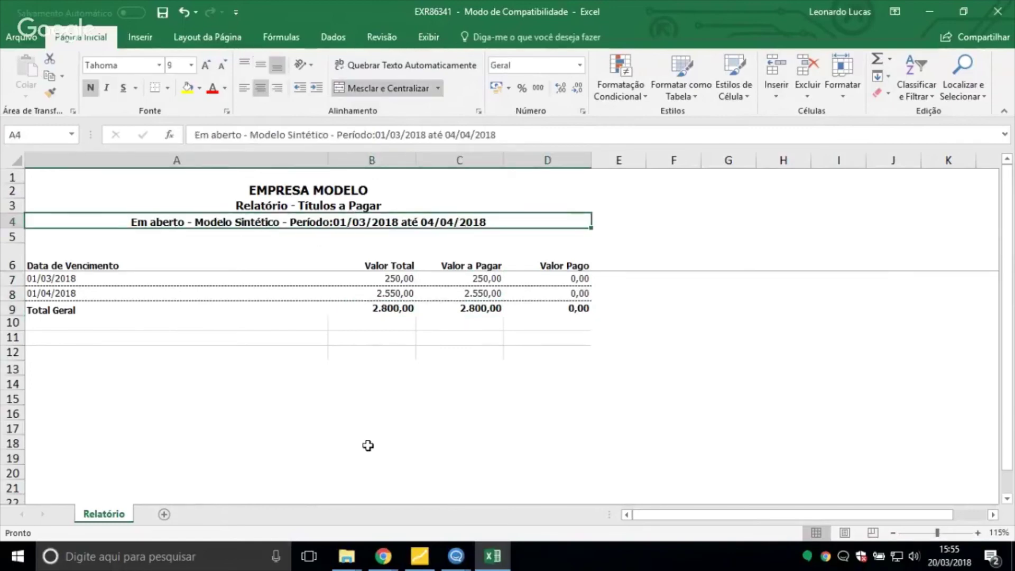
pyautogui.click(998, 11)
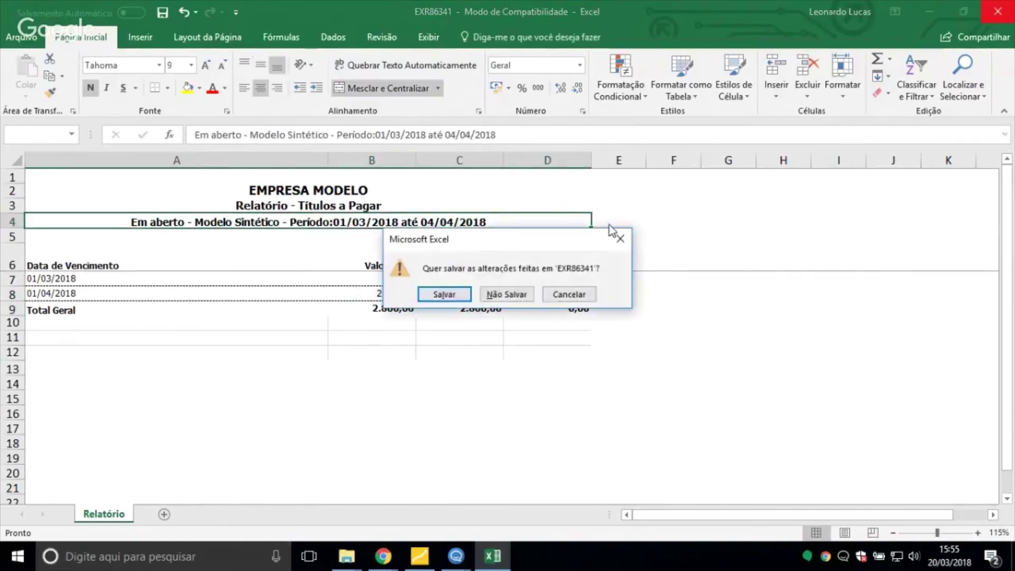
pyautogui.click(519, 293)
# Switch to TASK, generate the payables report with the Analítico model, and maximize the resulting Excel workbook
pyautogui.click(274, 386)
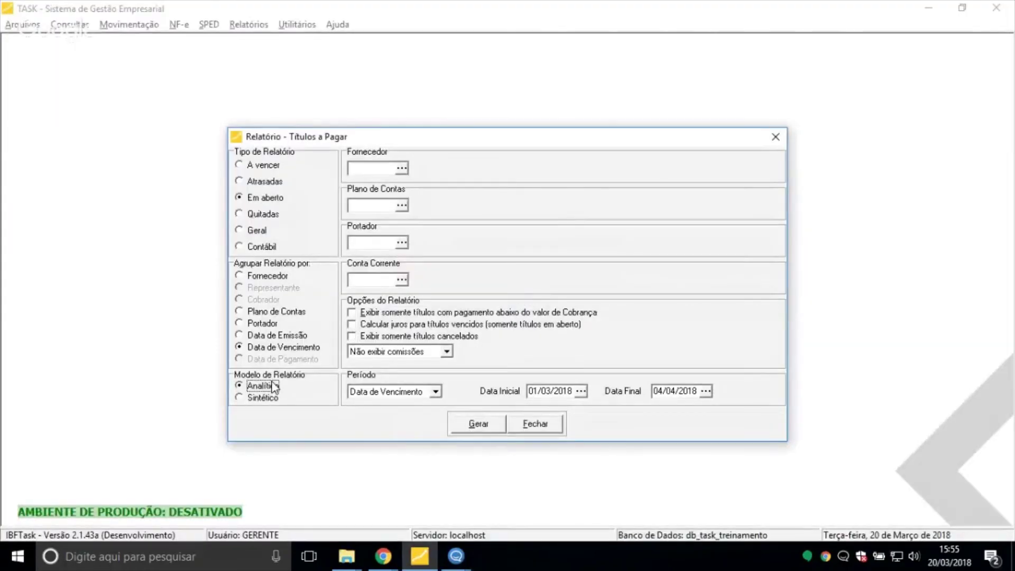
pyautogui.click(480, 426)
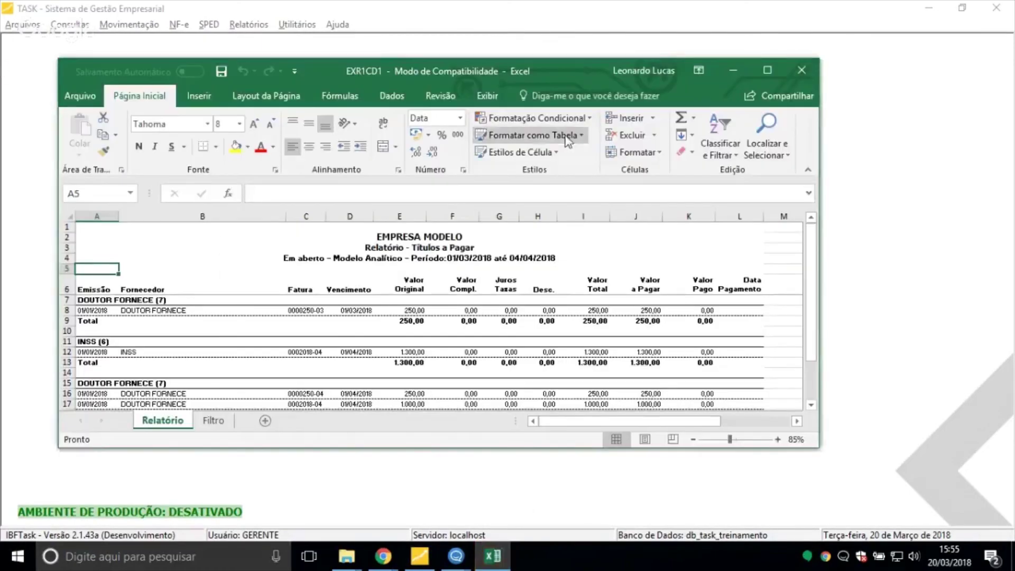
pyautogui.doubleClick(542, 67)
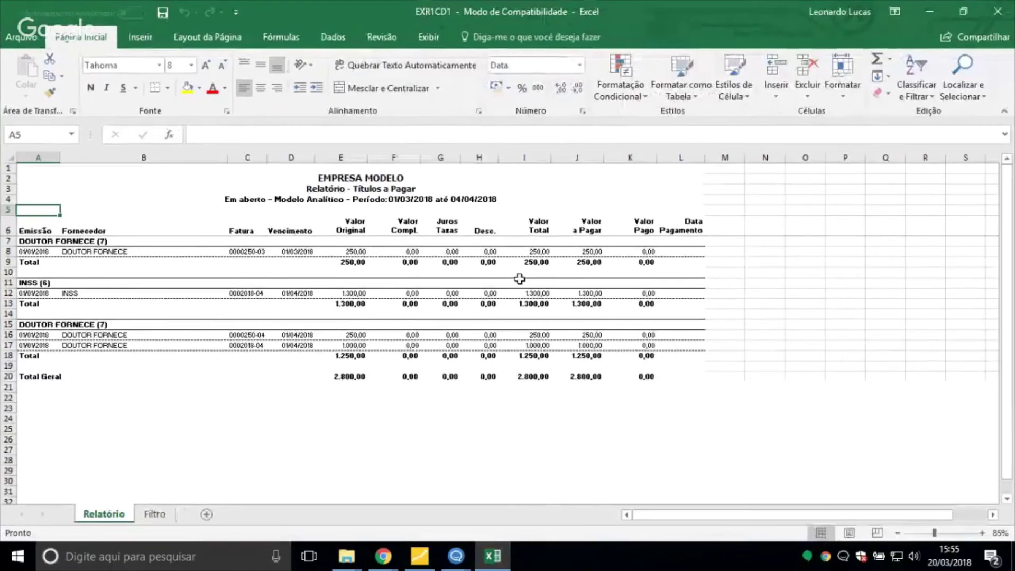
# Examine the first supplier title's issue date, invoice, due date, original and additional values, interest, discount, total, amount payable and payment fields
pyautogui.click(81, 243)
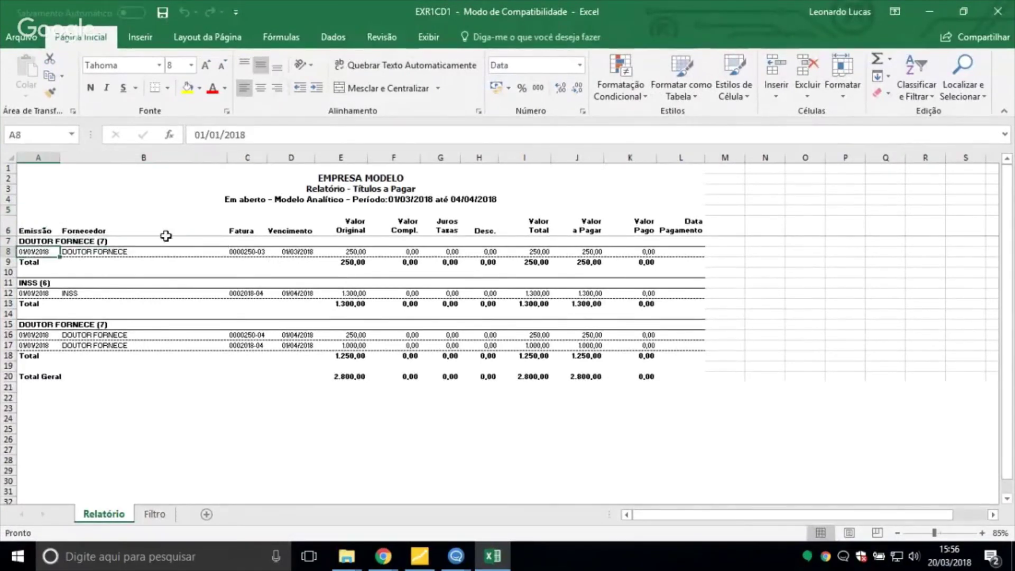
pyautogui.click(248, 253)
pyautogui.click(290, 251)
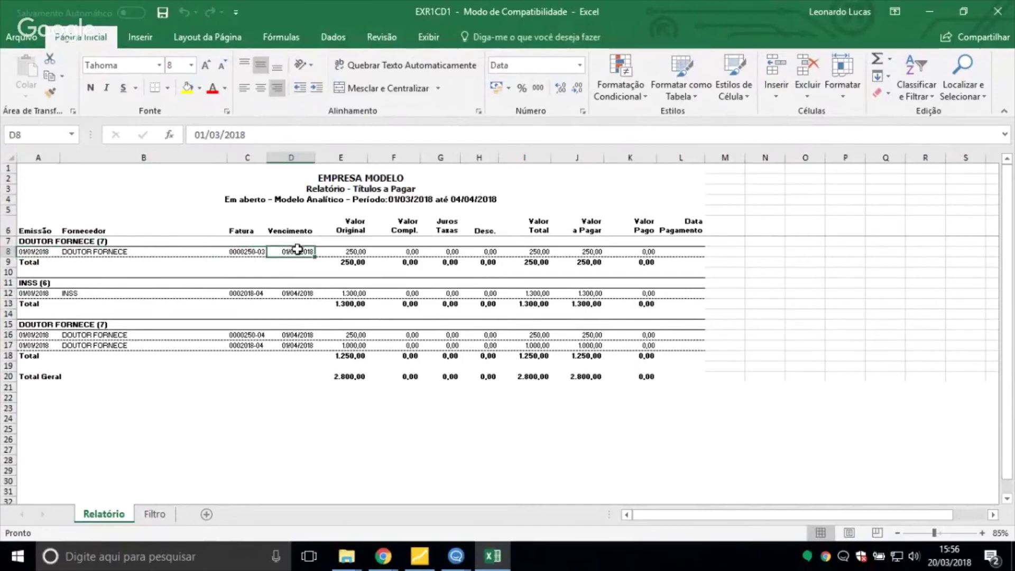
pyautogui.moveTo(337, 243); pyautogui.dragTo(687, 262)
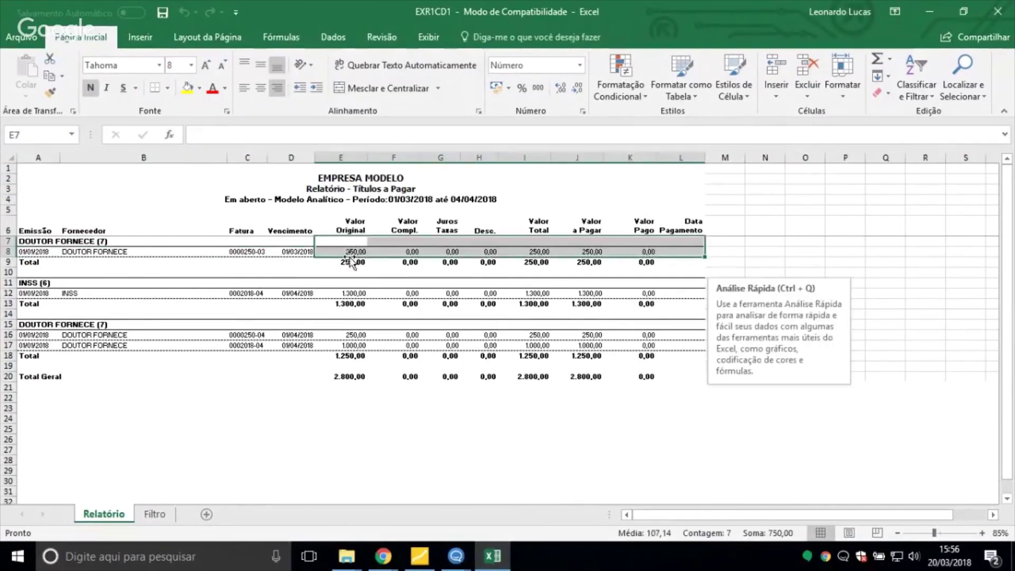
pyautogui.click(351, 252)
pyautogui.click(447, 253)
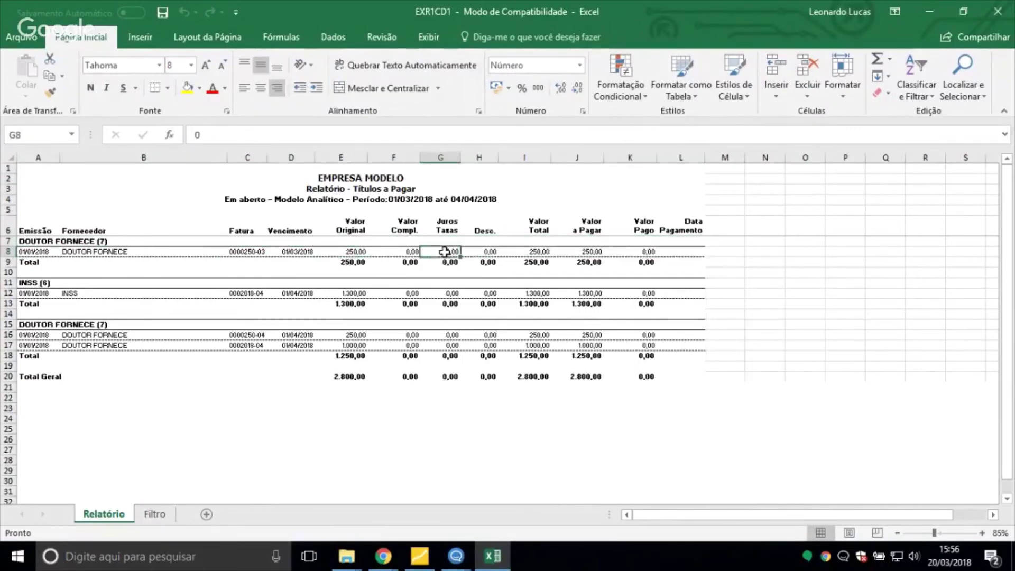
pyautogui.click(403, 262)
pyautogui.doubleClick(417, 252)
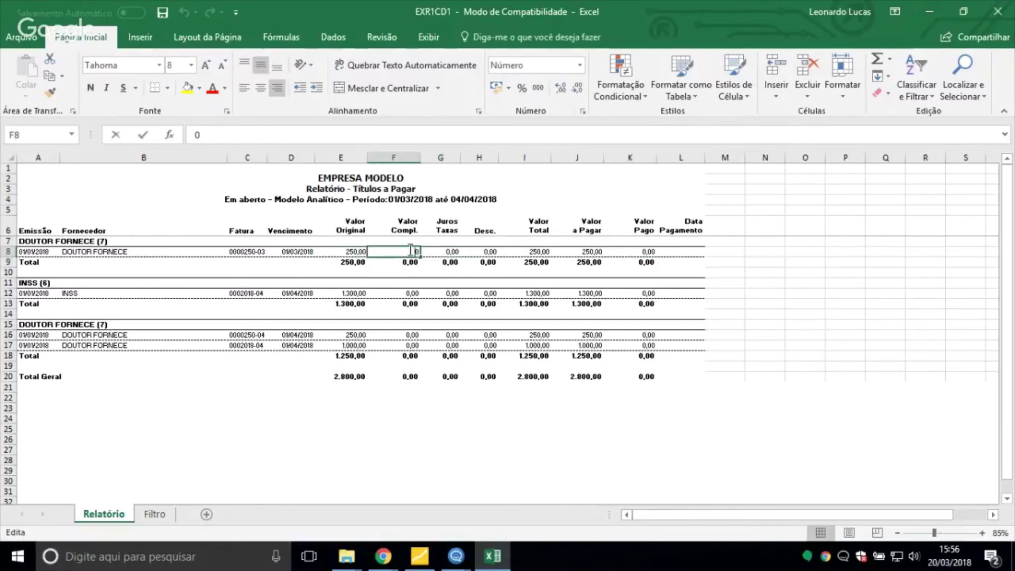
pyautogui.press('Escape')
pyautogui.click(525, 253)
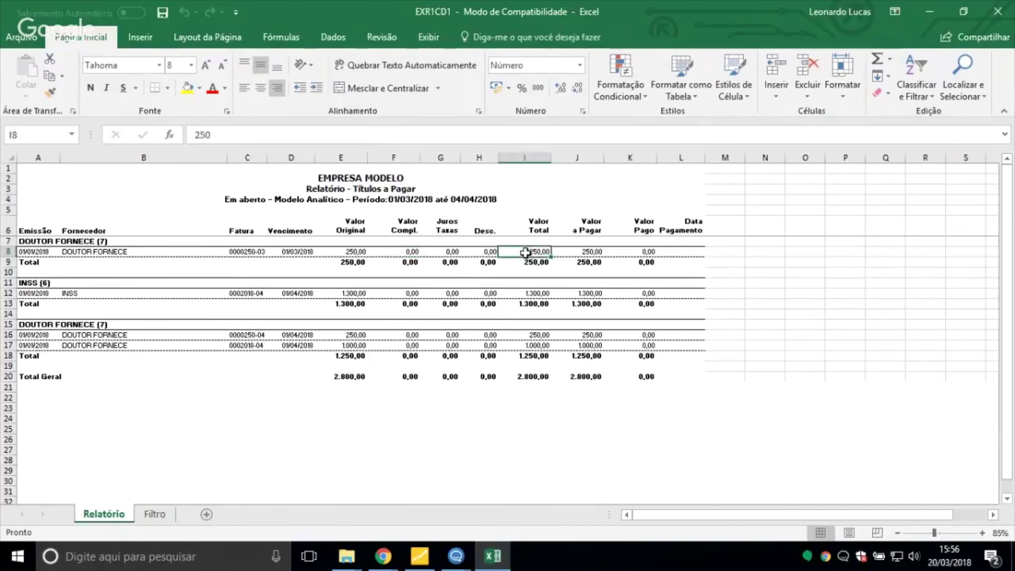
pyautogui.click(485, 252)
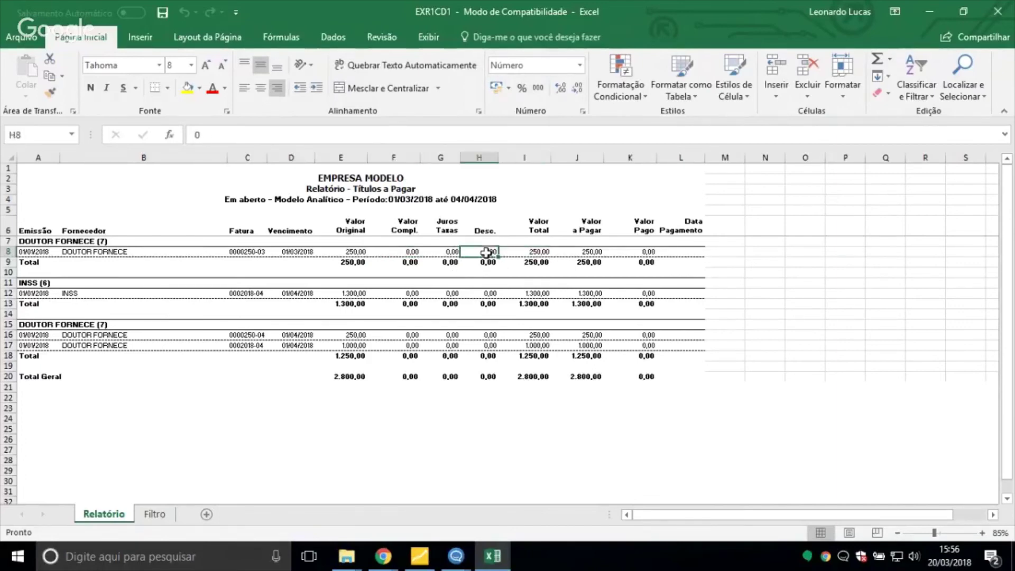
pyautogui.click(343, 252)
pyautogui.click(544, 252)
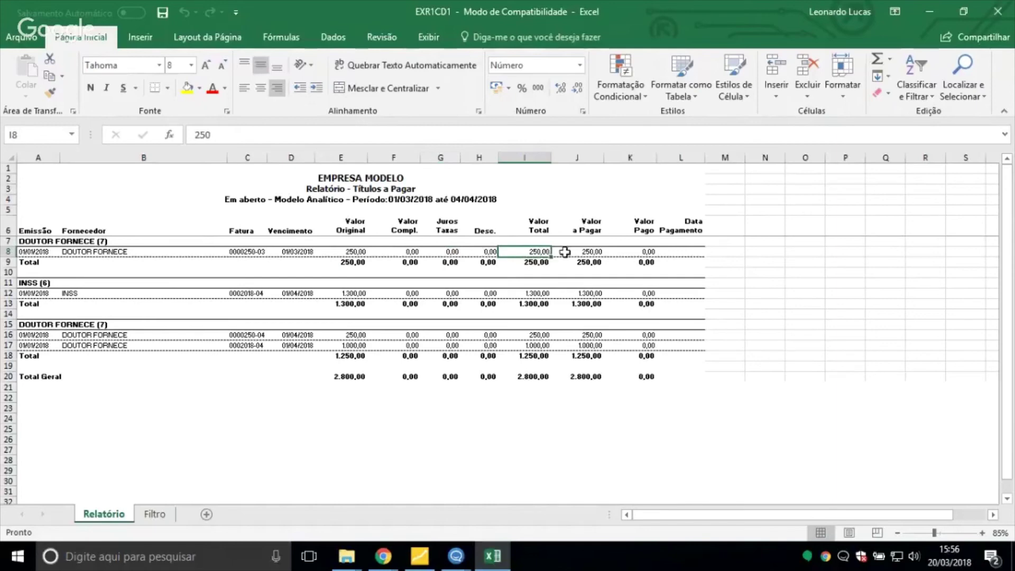
pyautogui.press('Right')
pyautogui.press('Right')
pyautogui.press('Right')
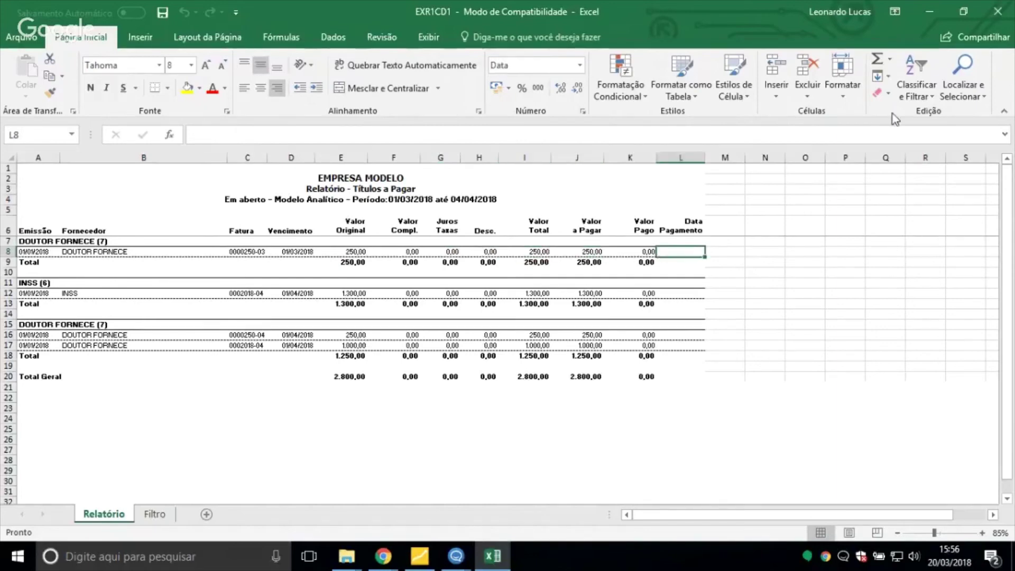
# Review the Valor Pago, Data Pagamento and Valor a Pagar columns plus the Total Geral row, and close the report without saving
pyautogui.moveTo(673, 174); pyautogui.dragTo(684, 355)
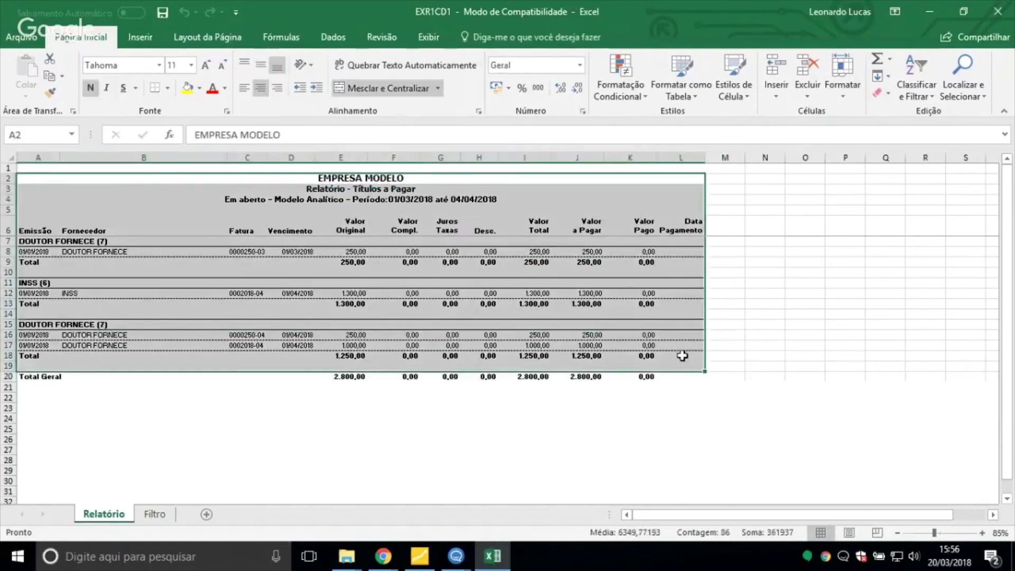
pyautogui.click(681, 334)
pyautogui.moveTo(648, 253); pyautogui.dragTo(650, 330)
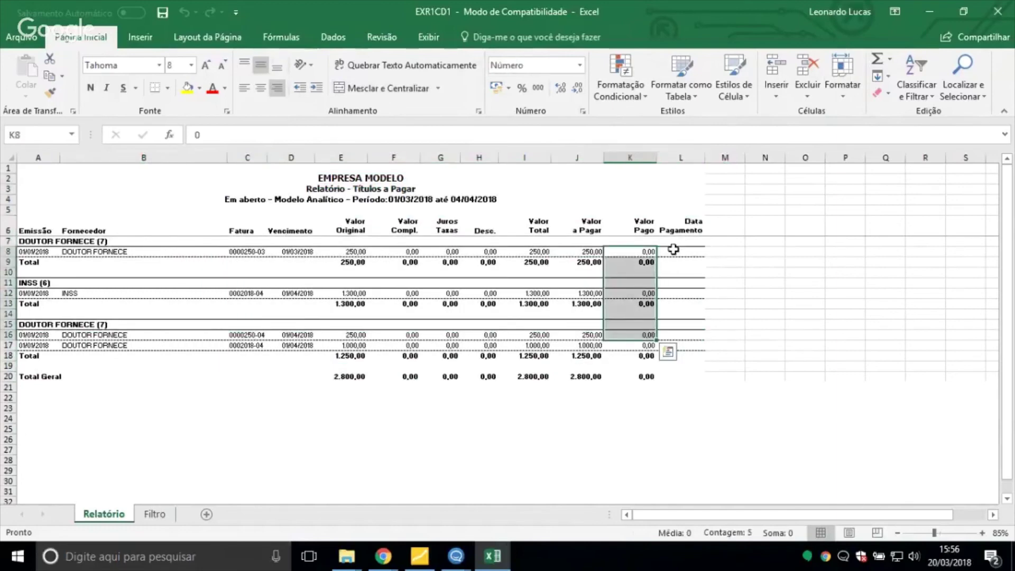
pyautogui.moveTo(673, 254); pyautogui.dragTo(681, 370)
pyautogui.moveTo(590, 253); pyautogui.dragTo(593, 392)
pyautogui.click(520, 417)
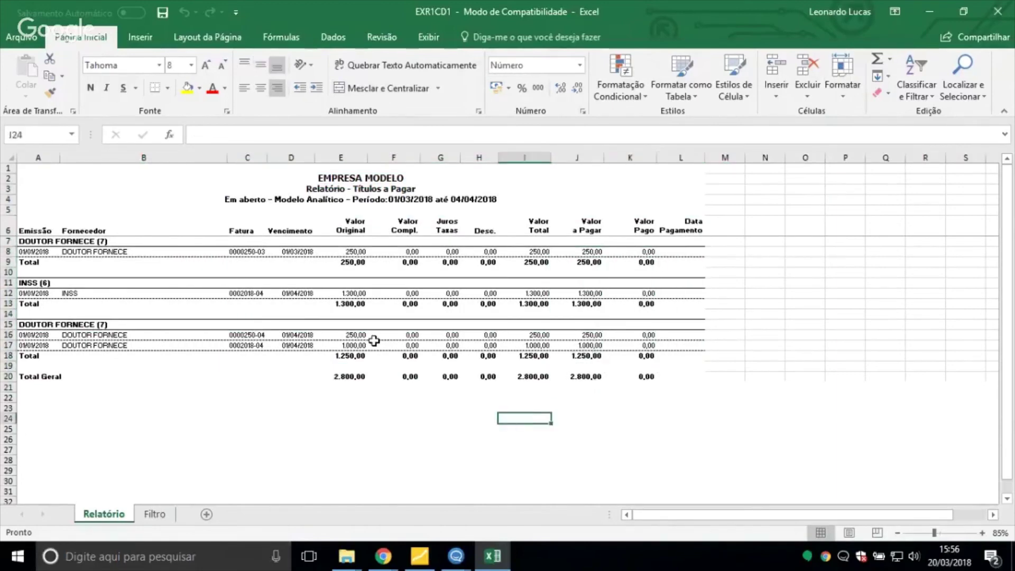
pyautogui.click(542, 376)
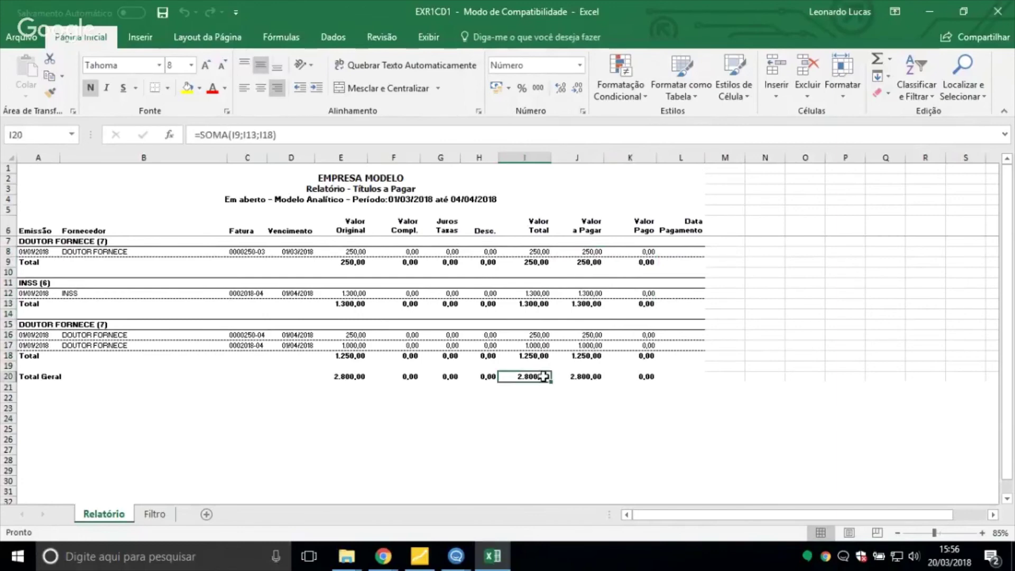
pyautogui.click(589, 377)
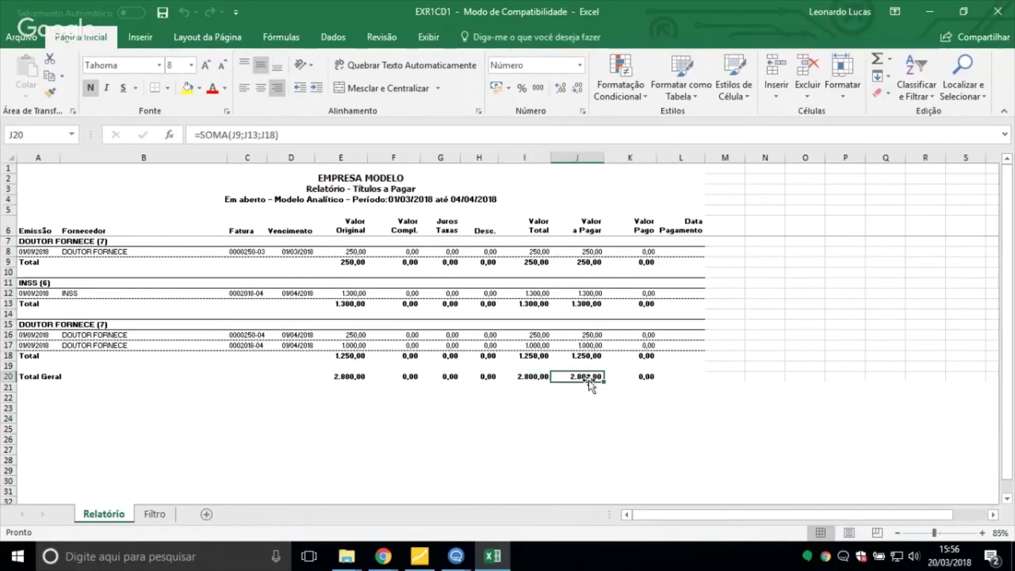
pyautogui.click(996, 13)
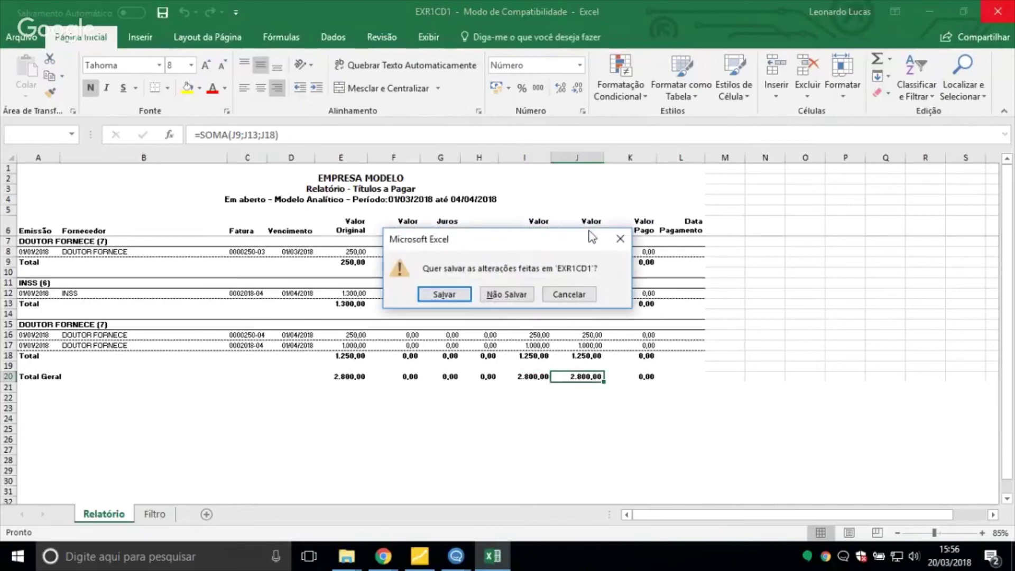
pyautogui.click(491, 293)
# Set the payables report type to Quitadas, generate the report and maximize its Excel workbook
pyautogui.click(263, 214)
pyautogui.click(477, 425)
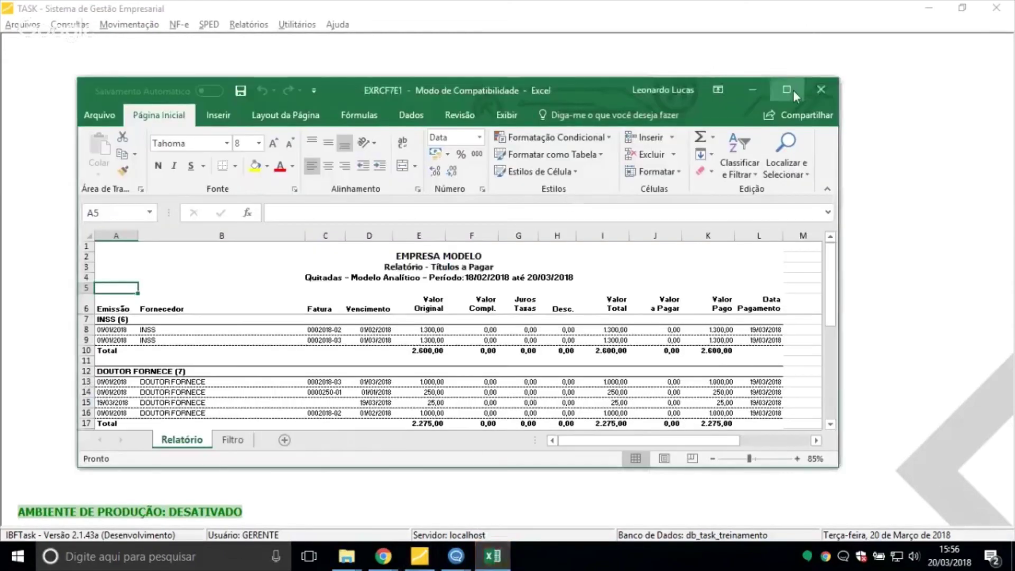
pyautogui.click(787, 89)
# Compare the Quitadas report's period with the TASK filter, examine payment dates, paid and total values, and close the workbook without saving
pyautogui.click(386, 197)
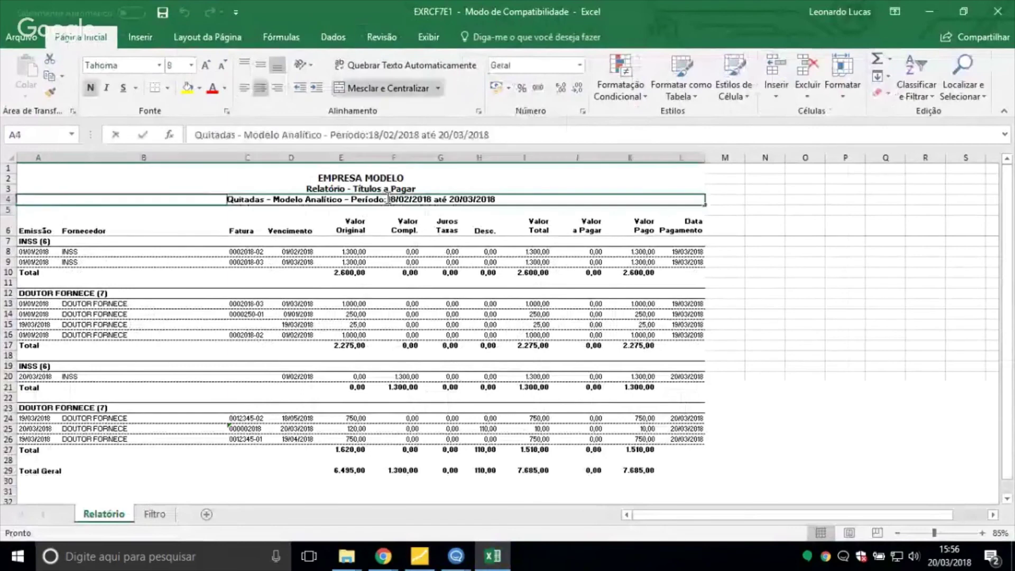
pyautogui.doubleClick(386, 198)
pyautogui.moveTo(395, 200); pyautogui.dragTo(423, 200)
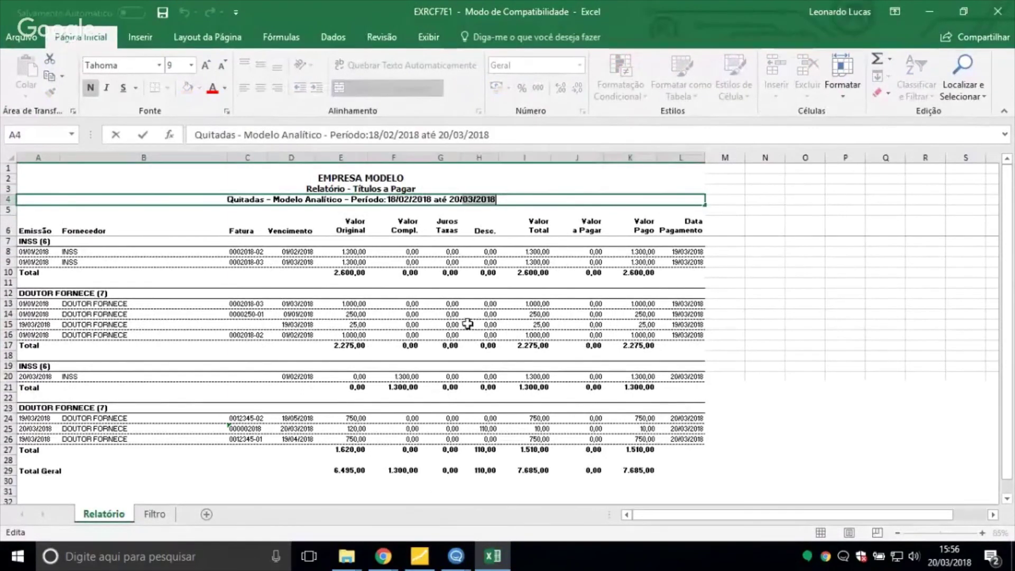
pyautogui.press('Tab')
pyautogui.click(418, 559)
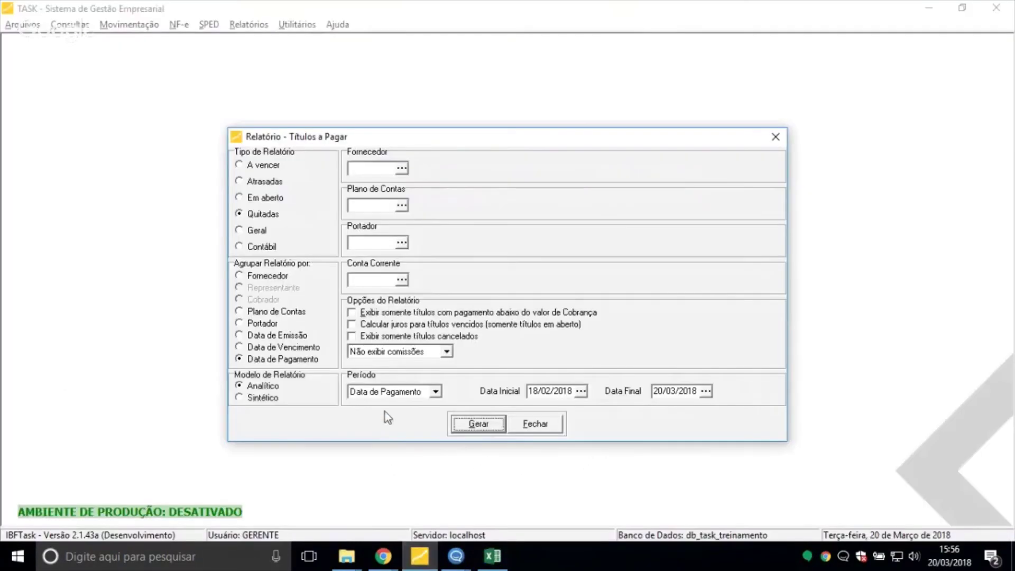
pyautogui.click(492, 556)
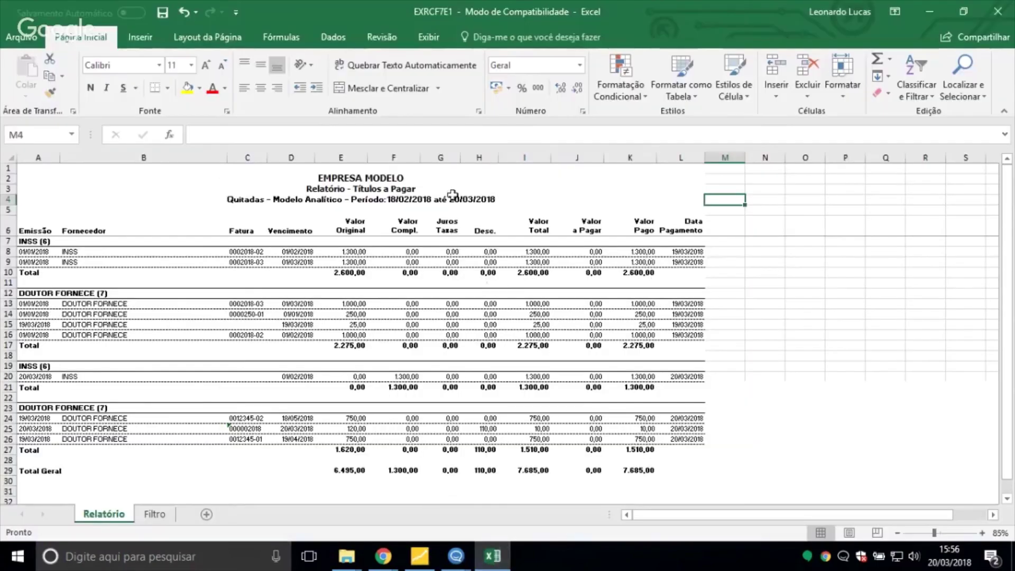
pyautogui.click(389, 198)
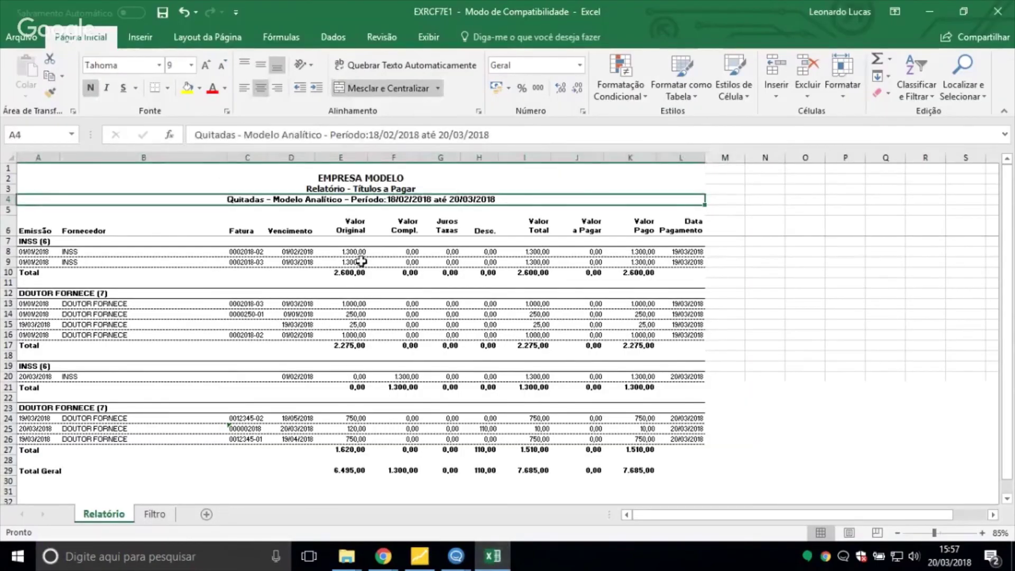
pyautogui.moveTo(674, 241); pyautogui.dragTo(765, 494)
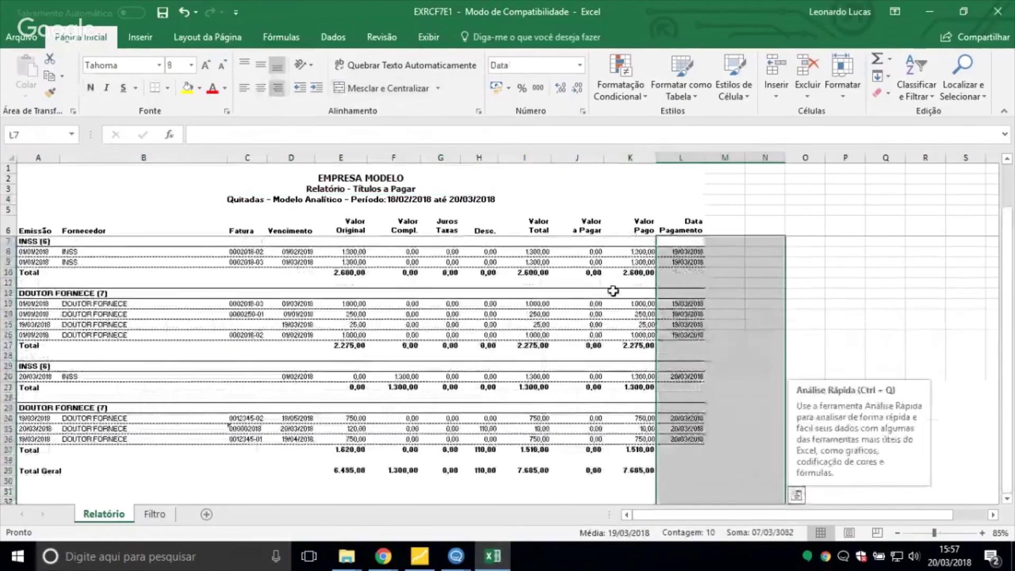
pyautogui.moveTo(629, 257); pyautogui.dragTo(637, 273)
pyautogui.moveTo(525, 252); pyautogui.dragTo(526, 272)
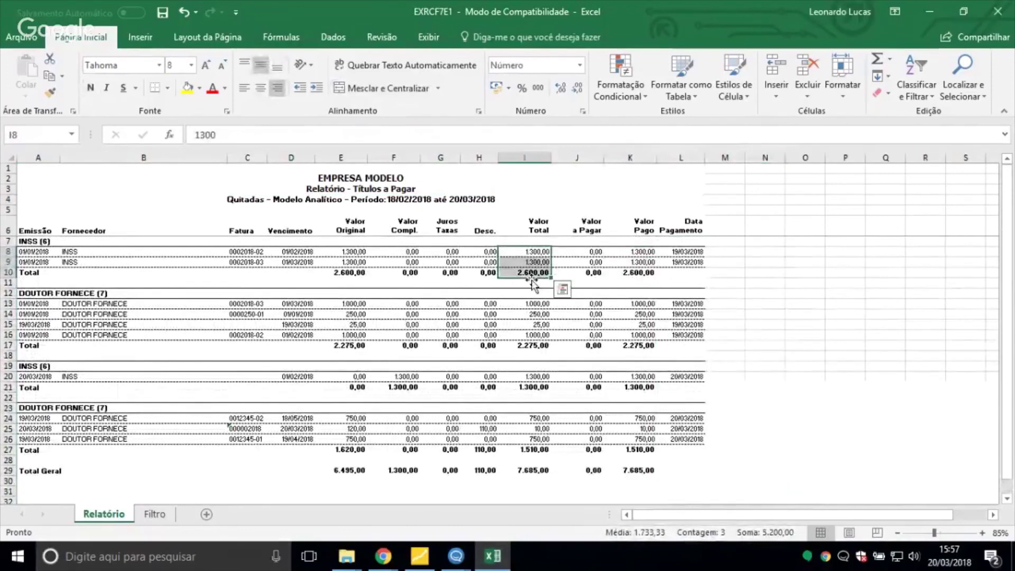
pyautogui.click(986, 9)
pyautogui.click(515, 292)
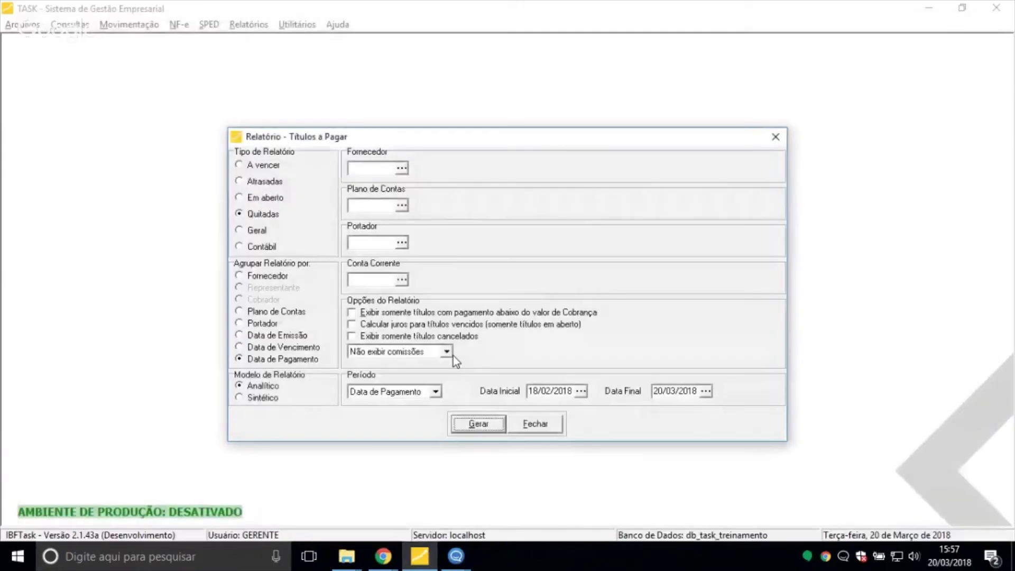
# Close the payables report settings and open the financial report for Títulos a Receber
pyautogui.click(373, 323)
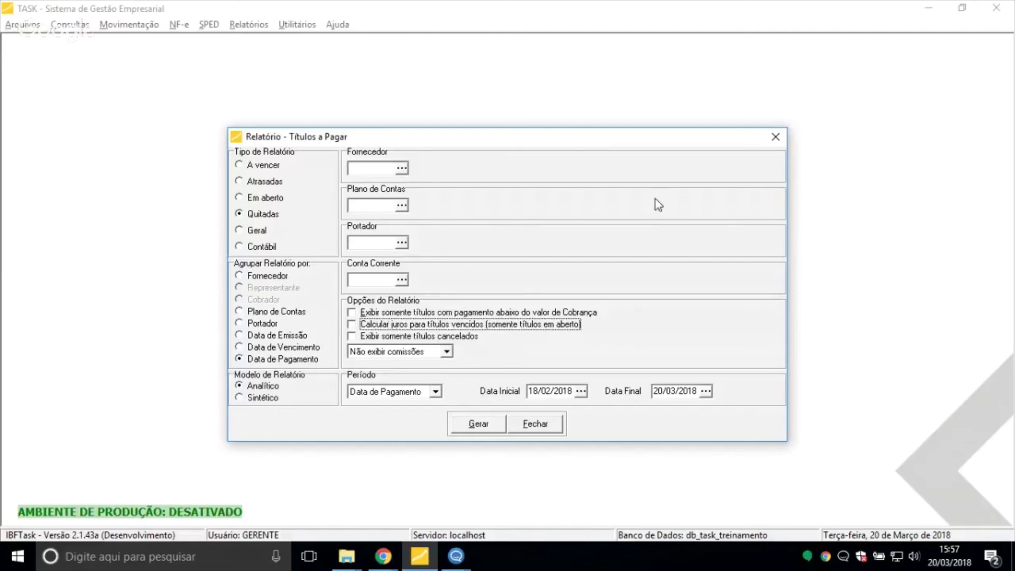
pyautogui.press('Escape')
pyautogui.click(244, 26)
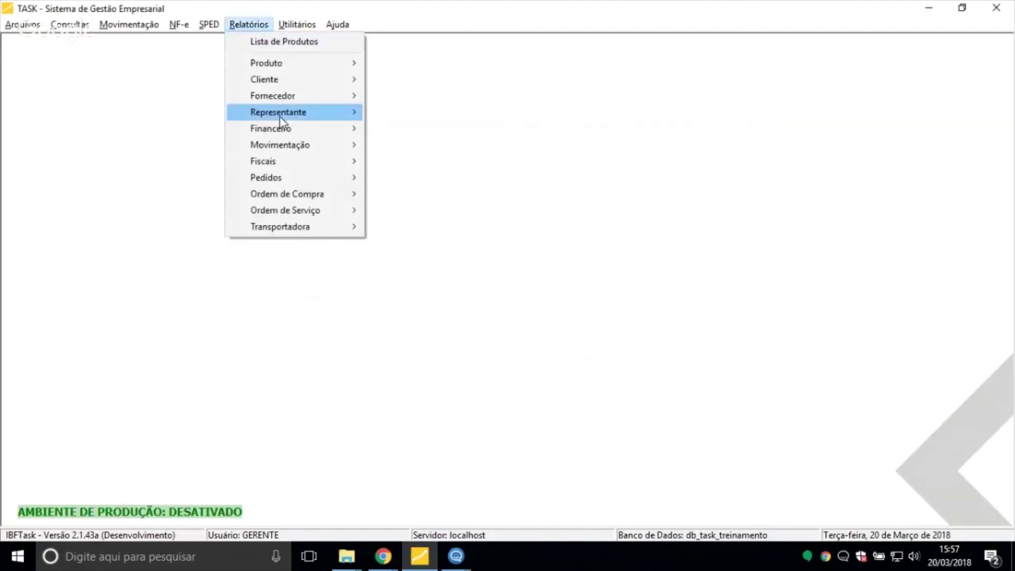
pyautogui.moveTo(283, 129)
pyautogui.click(416, 146)
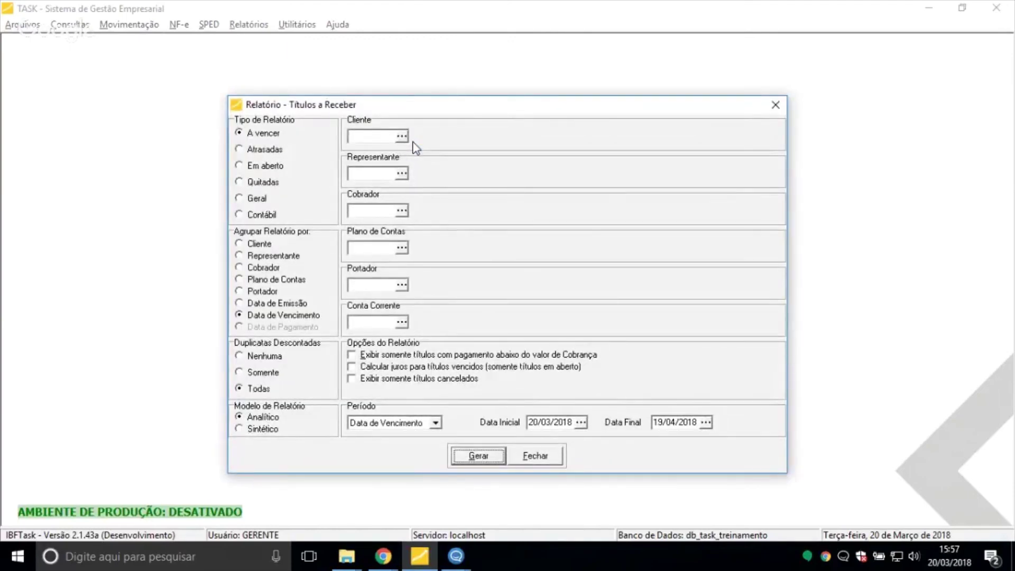
# Explore the Quitadas and Em aberto types of the receivables report and set Tipo de Relatório to Geral
pyautogui.click(257, 199)
pyautogui.click(263, 182)
pyautogui.click(265, 165)
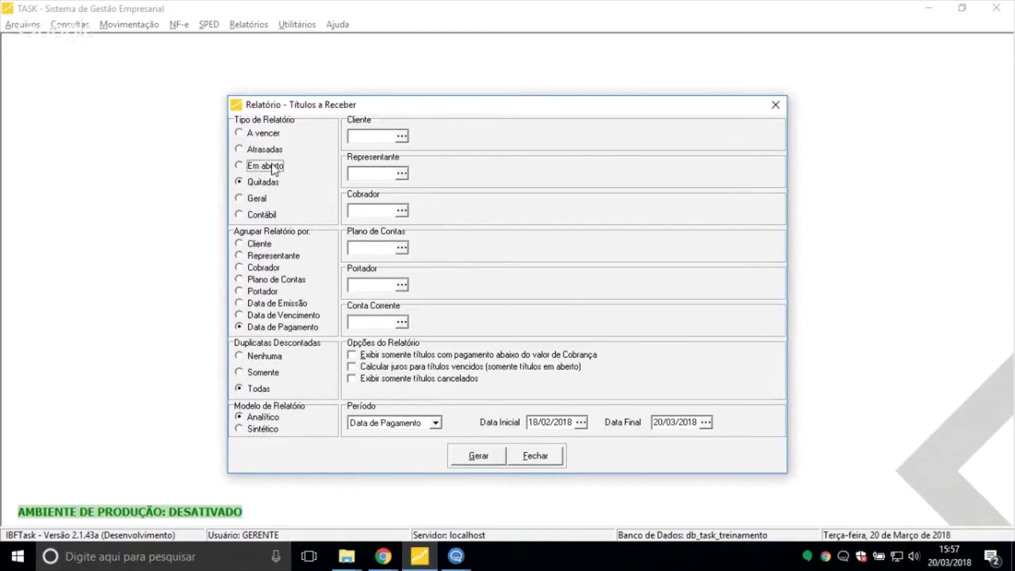
pyautogui.click(258, 199)
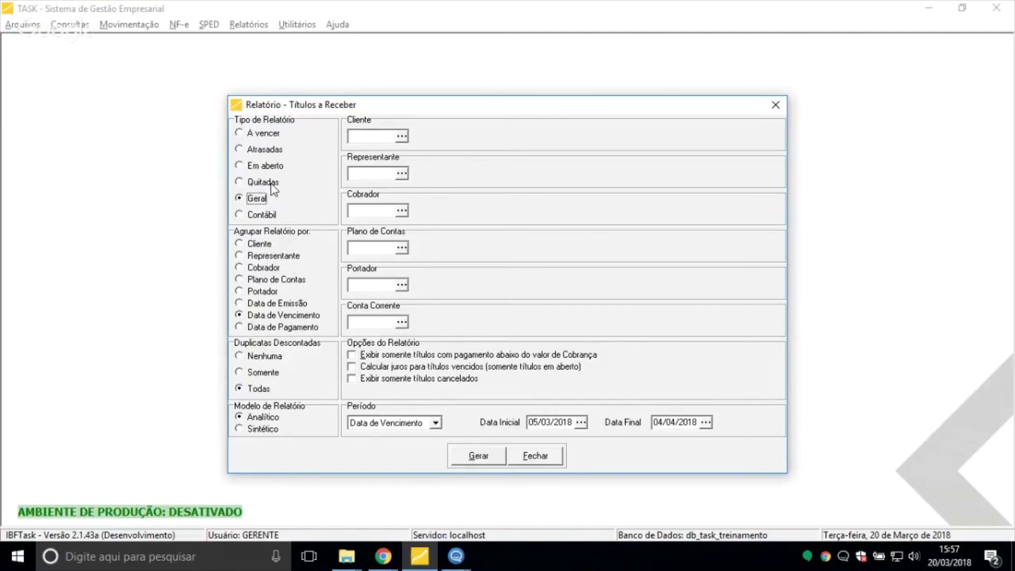
# Set the report type to A vencer, the grouping to Data de Emissão and the report model to Sintético
pyautogui.click(262, 182)
pyautogui.click(265, 165)
pyautogui.click(267, 133)
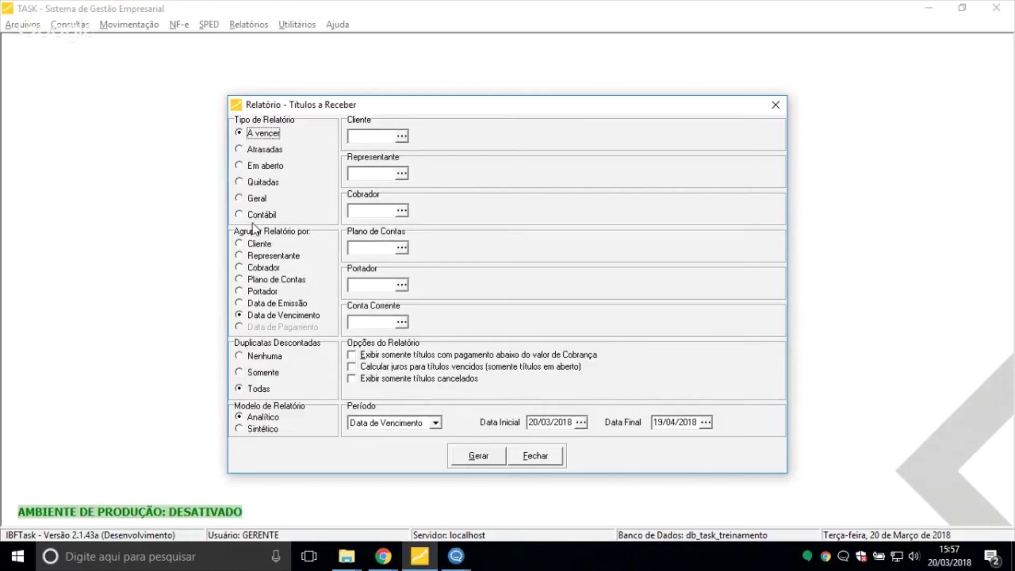
pyautogui.click(268, 279)
pyautogui.click(268, 290)
pyautogui.click(271, 303)
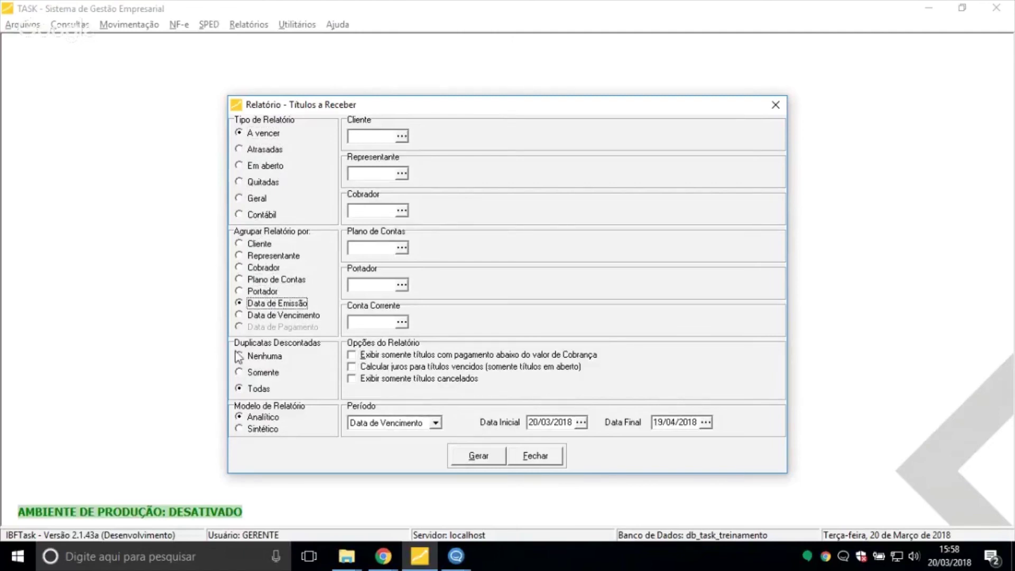
pyautogui.click(263, 429)
pyautogui.click(266, 417)
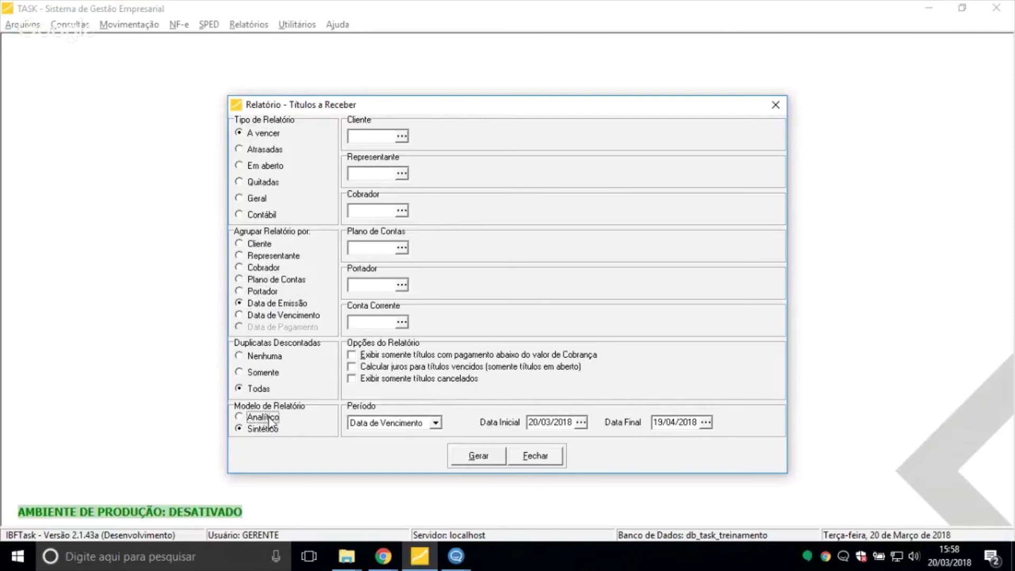
pyautogui.click(263, 430)
# Pick the last listed customer as the Cliente filter, then clear the filter
pyautogui.click(382, 137)
pyautogui.click(402, 139)
pyautogui.click(415, 174)
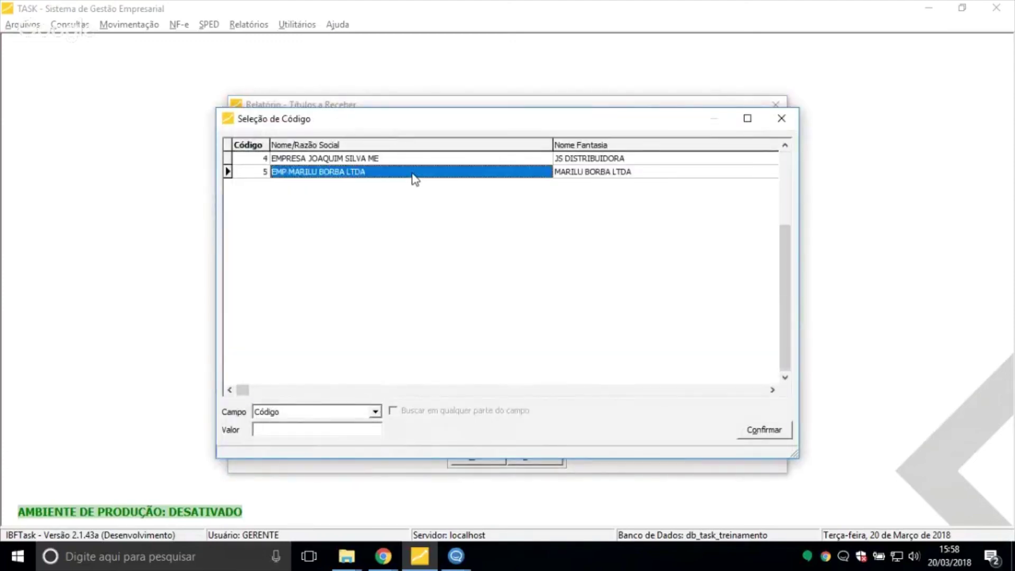
pyautogui.doubleClick(413, 172)
pyautogui.press('Delete')
pyautogui.press('Tab')
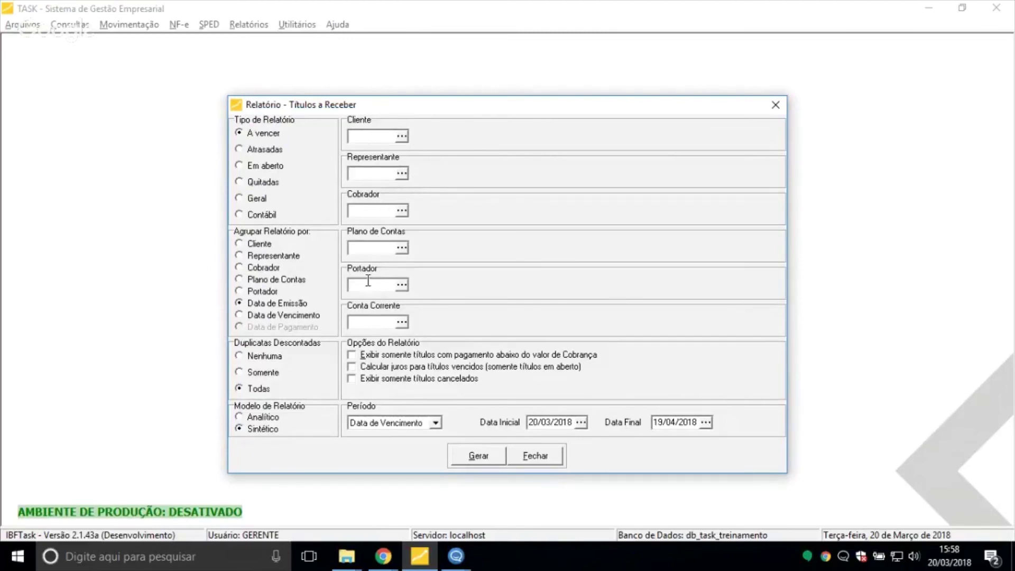
# Enable interest calculation for overdue titles and set the Período basis to Data de Emissão
pyautogui.click(385, 367)
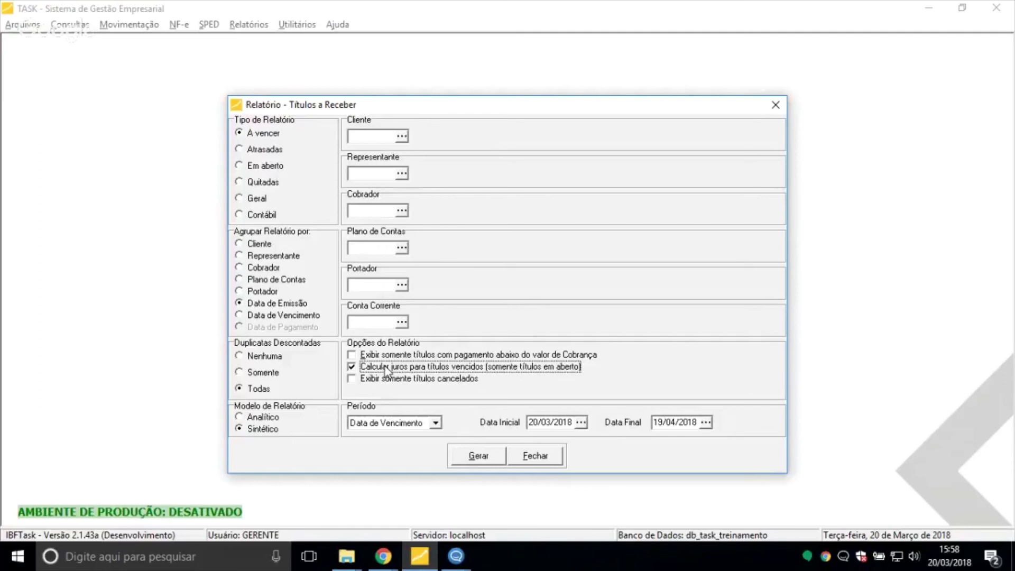
pyautogui.click(369, 421)
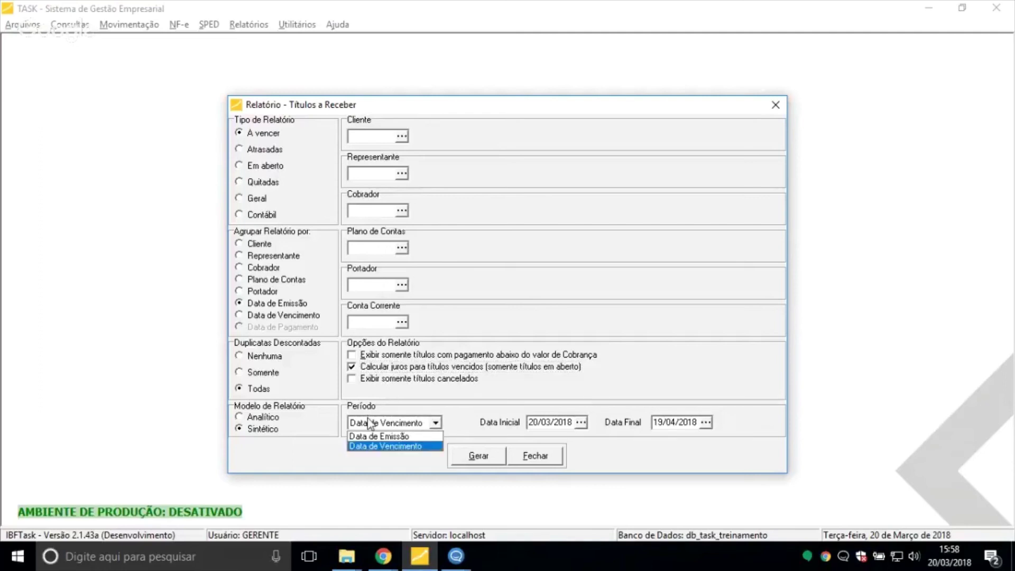
pyautogui.click(379, 436)
pyautogui.click(388, 423)
pyautogui.click(383, 435)
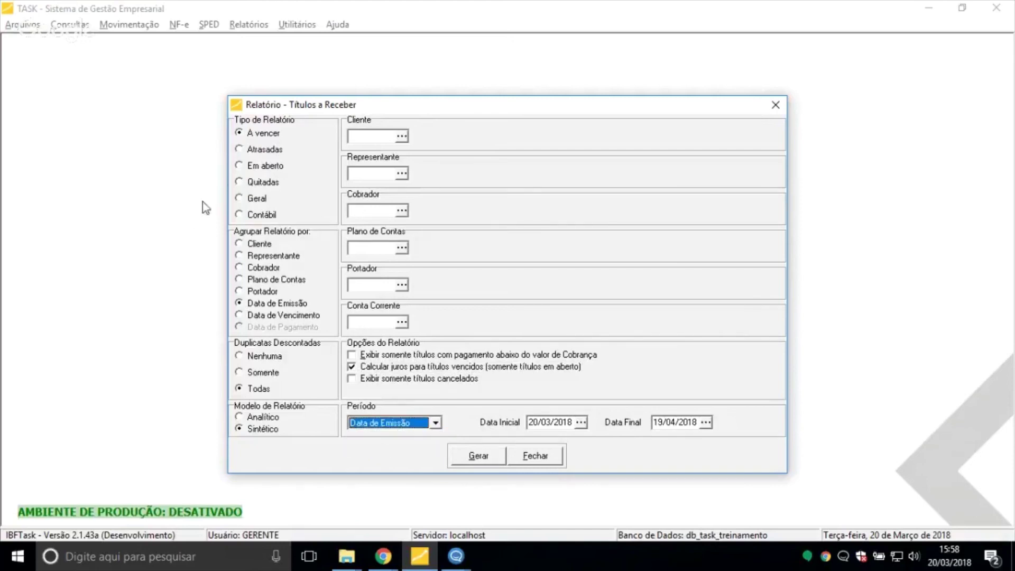
# Set the report type to Quitadas and choose Data de Pagamento as the Período basis
pyautogui.click(254, 181)
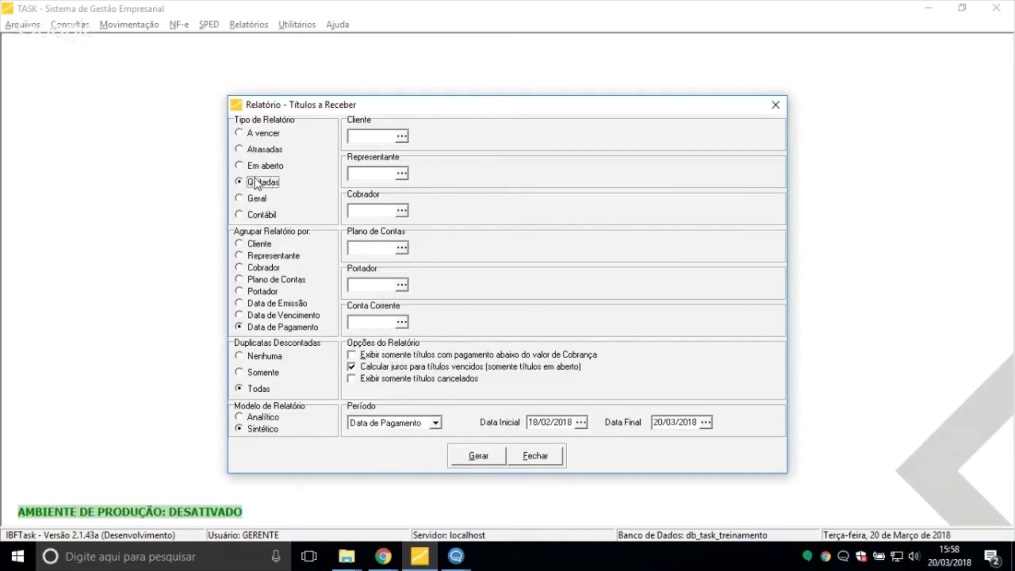
pyautogui.click(390, 422)
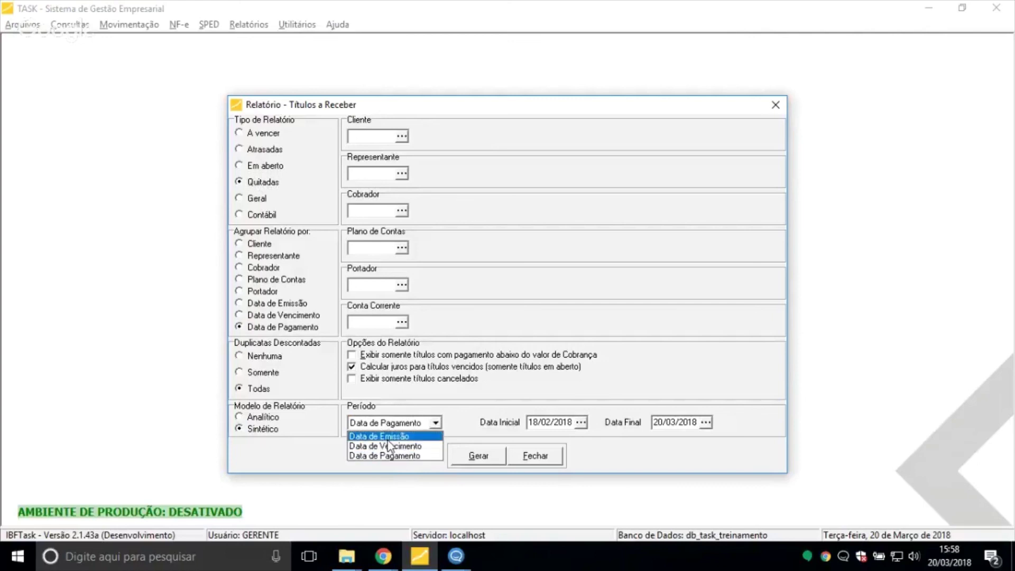
pyautogui.click(394, 454)
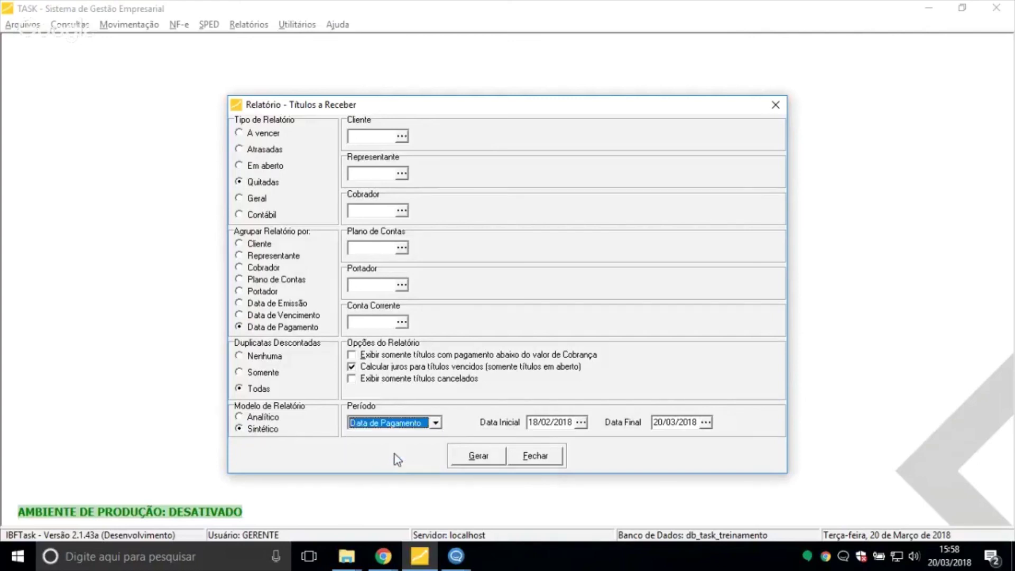
# Set the report type to A vencer with Data Inicial 01/03/2018 and generate the report
pyautogui.click(264, 134)
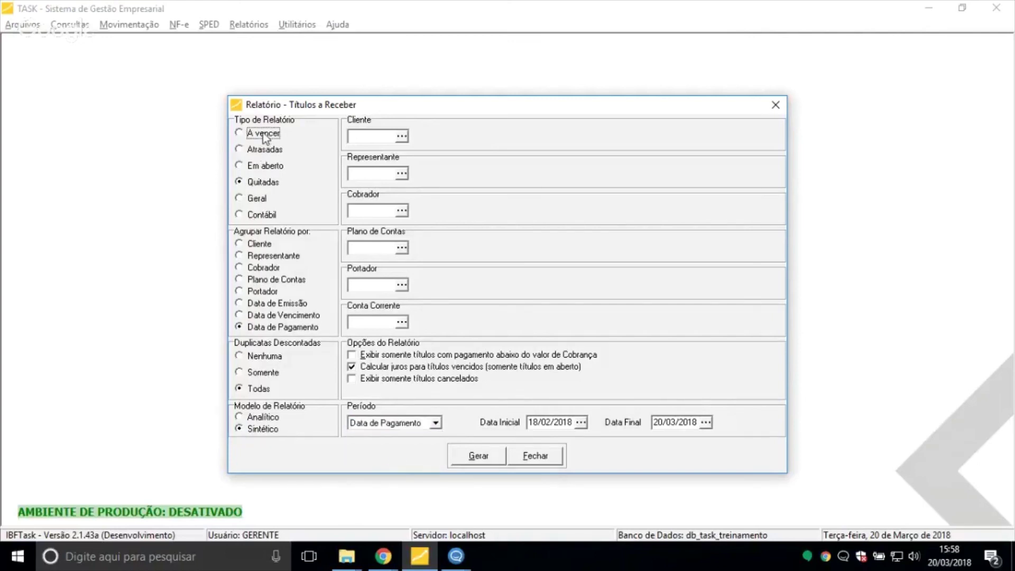
pyautogui.moveTo(551, 422); pyautogui.dragTo(524, 420)
pyautogui.write('010')
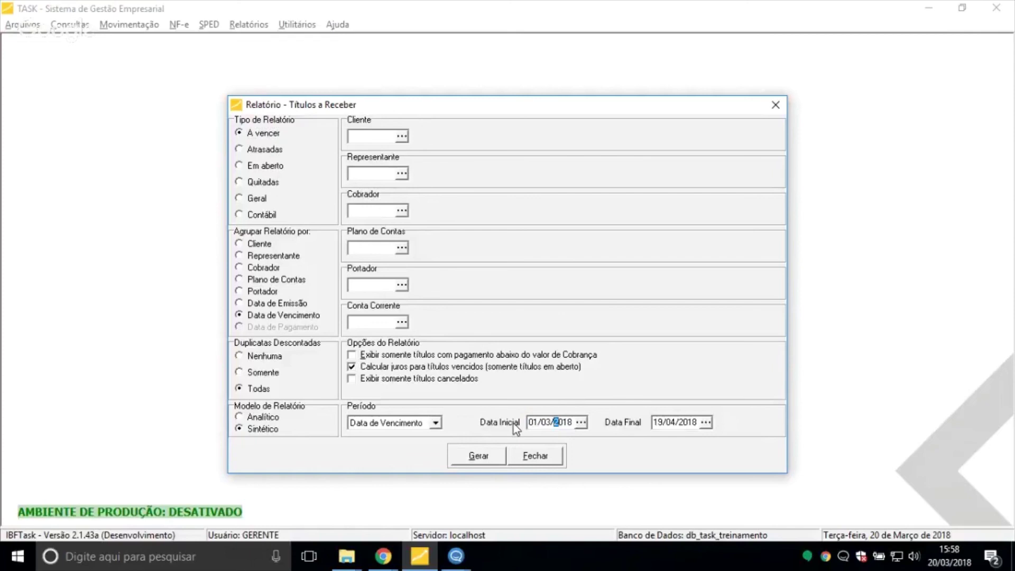
pyautogui.click(485, 461)
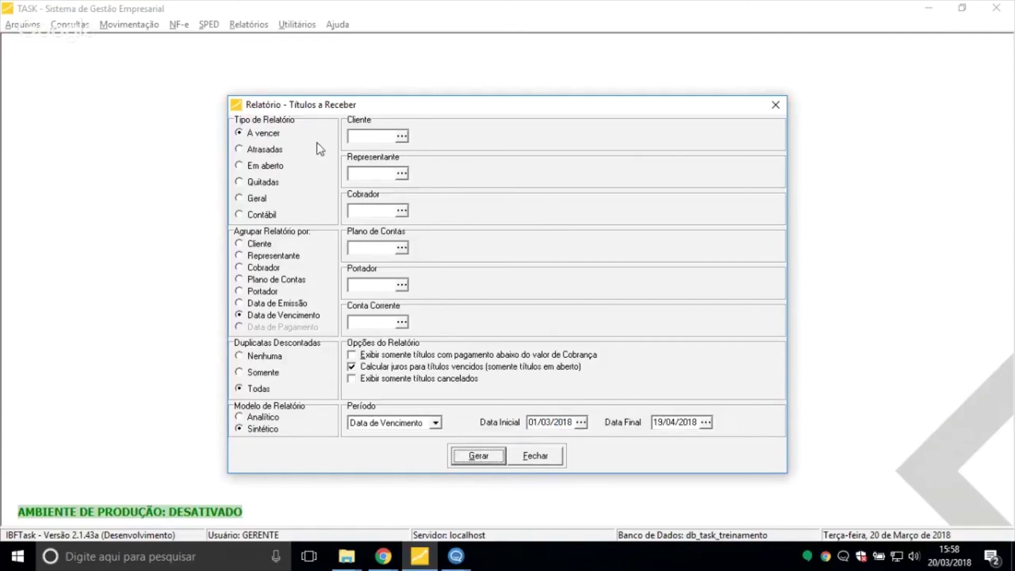
# Generate the receivables report as Geral with the Analítico model and maximize its Excel workbook
pyautogui.click(251, 201)
pyautogui.click(241, 417)
pyautogui.click(498, 462)
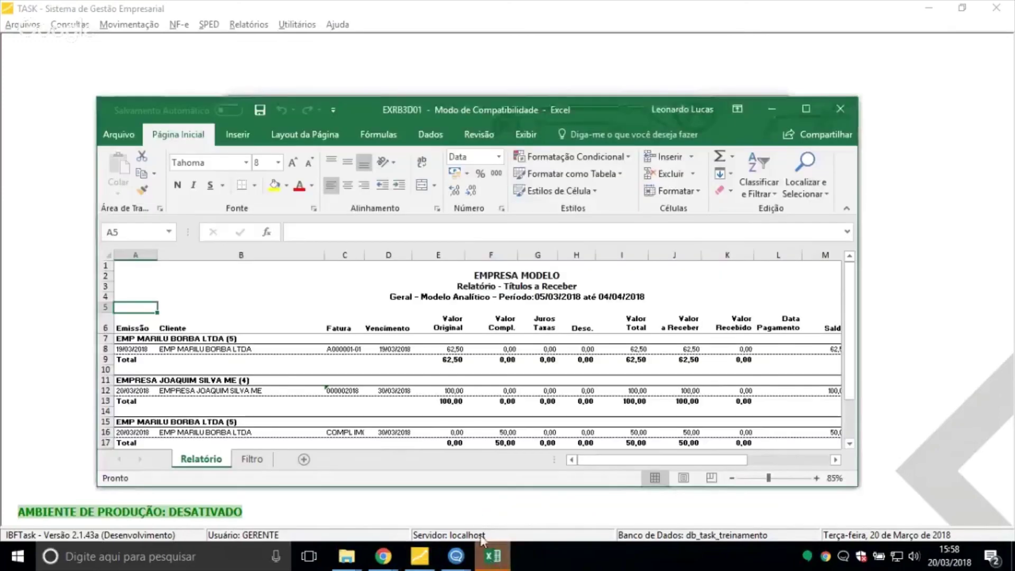
pyautogui.doubleClick(595, 113)
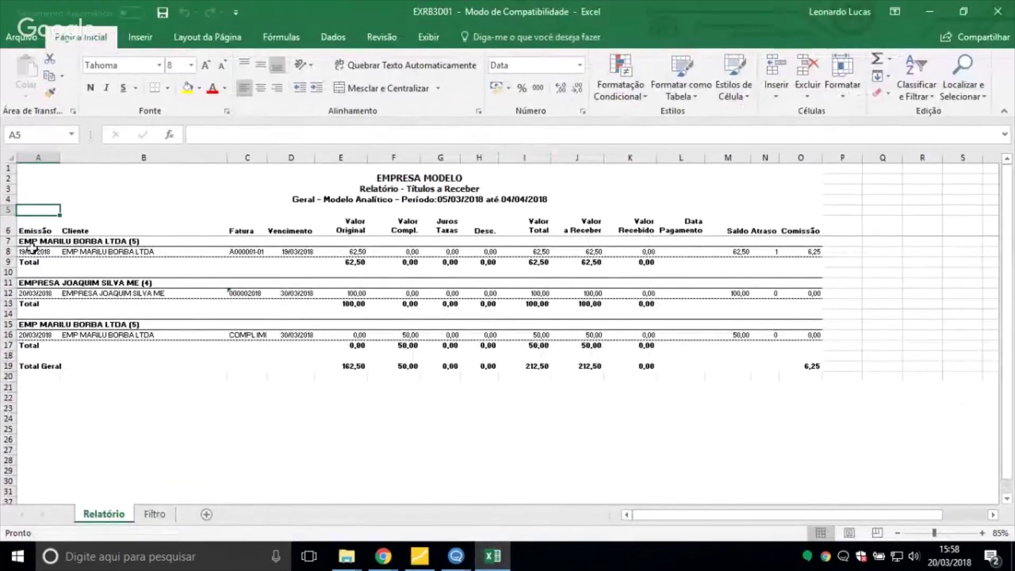
# Examine the receivables report's column headings and the first title's due date, amount receivable and amount received
pyautogui.moveTo(20, 230); pyautogui.dragTo(816, 232)
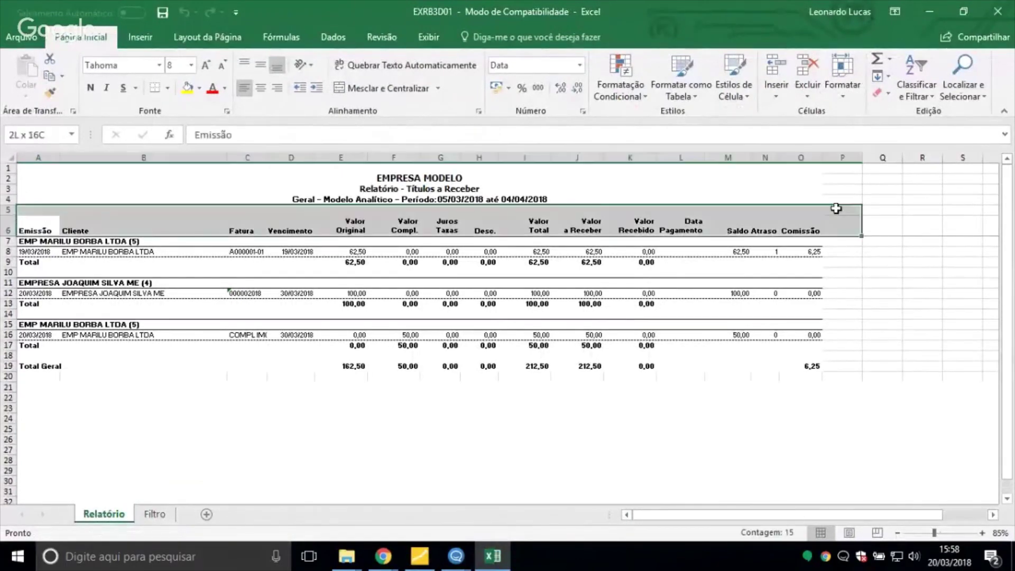
pyautogui.click(447, 252)
pyautogui.click(520, 259)
pyautogui.click(362, 244)
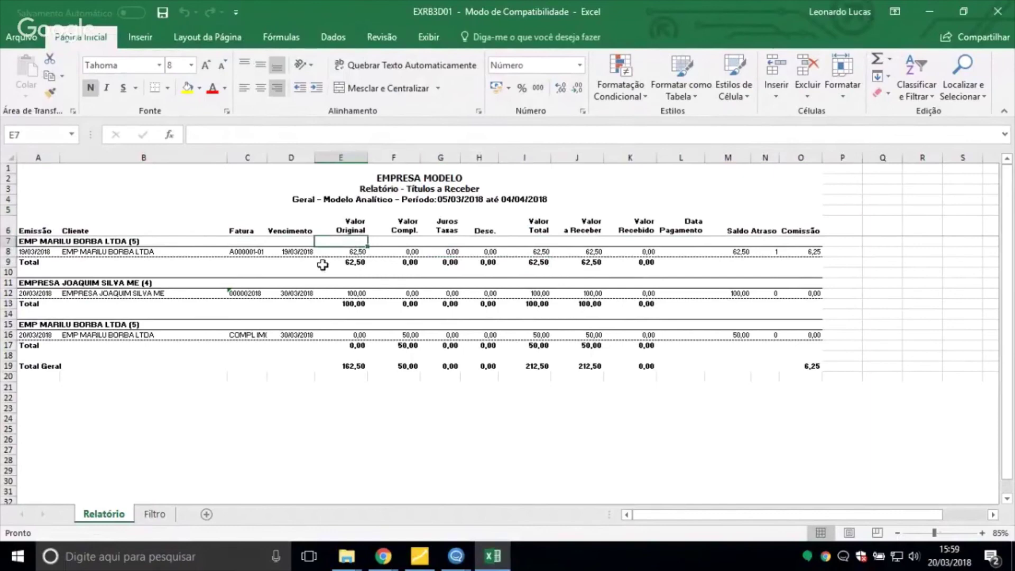
pyautogui.click(286, 255)
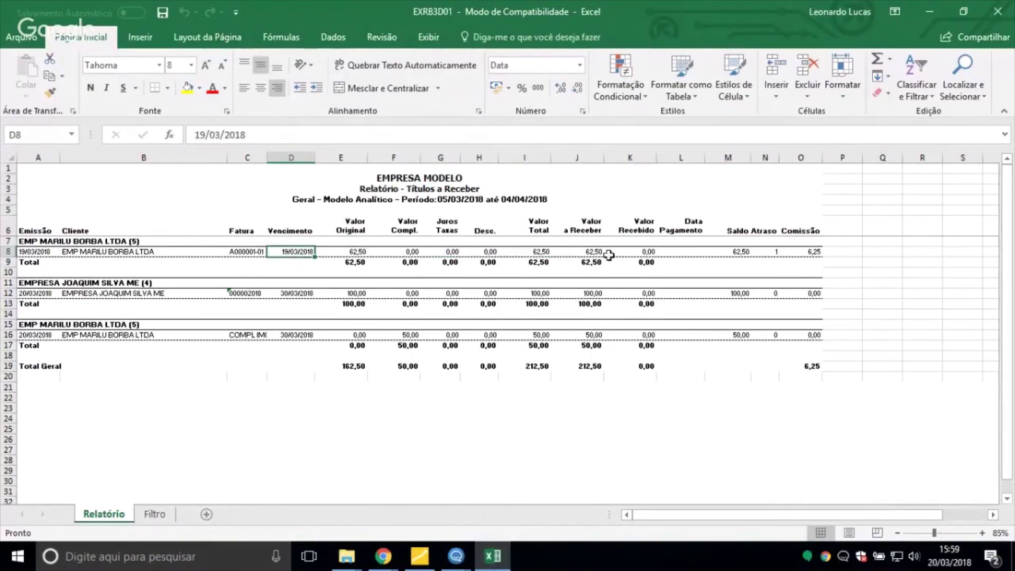
pyautogui.click(592, 251)
pyautogui.click(639, 253)
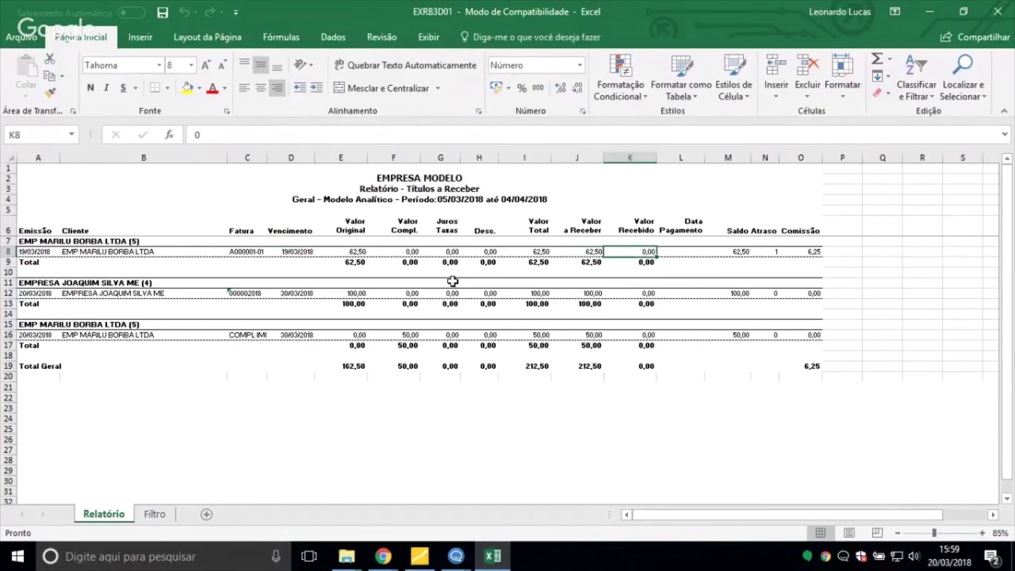
# Close the receivables workbook without saving and close the Títulos a Receber report settings
pyautogui.hotkey('alt', 'F4')
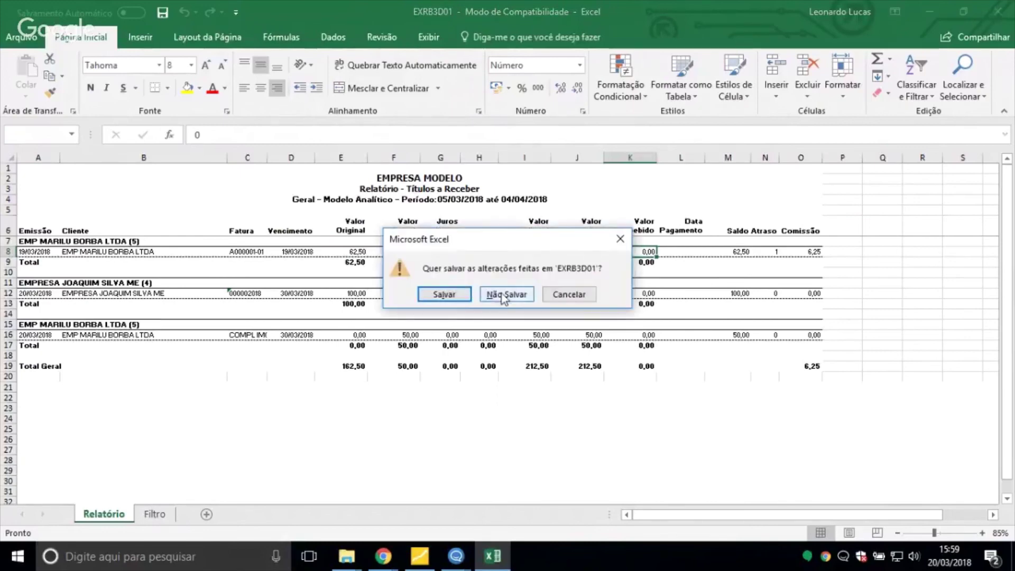
pyautogui.click(486, 288)
pyautogui.press('Escape')
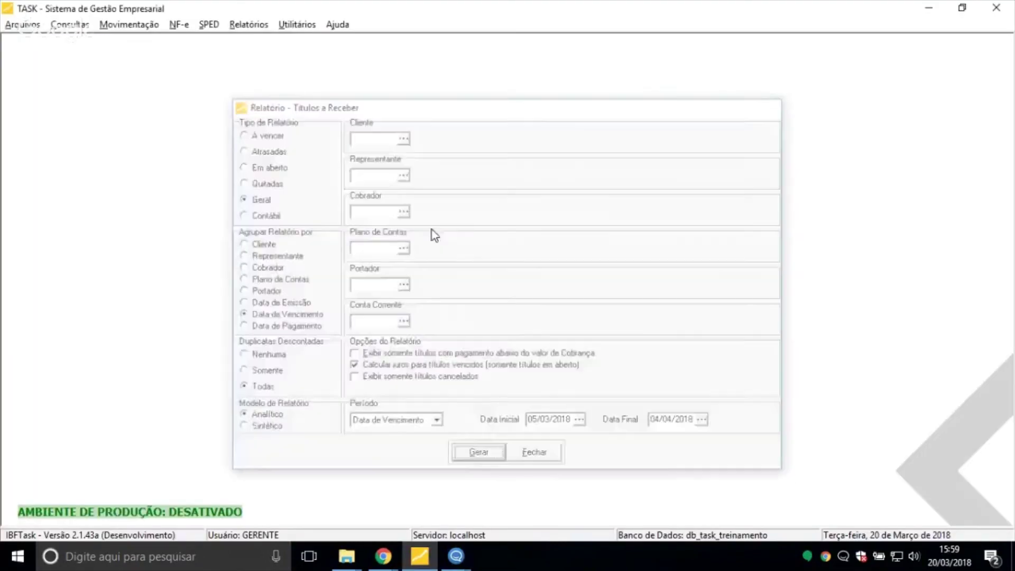
# Open the annual Balancete from the financial reports
pyautogui.click(246, 25)
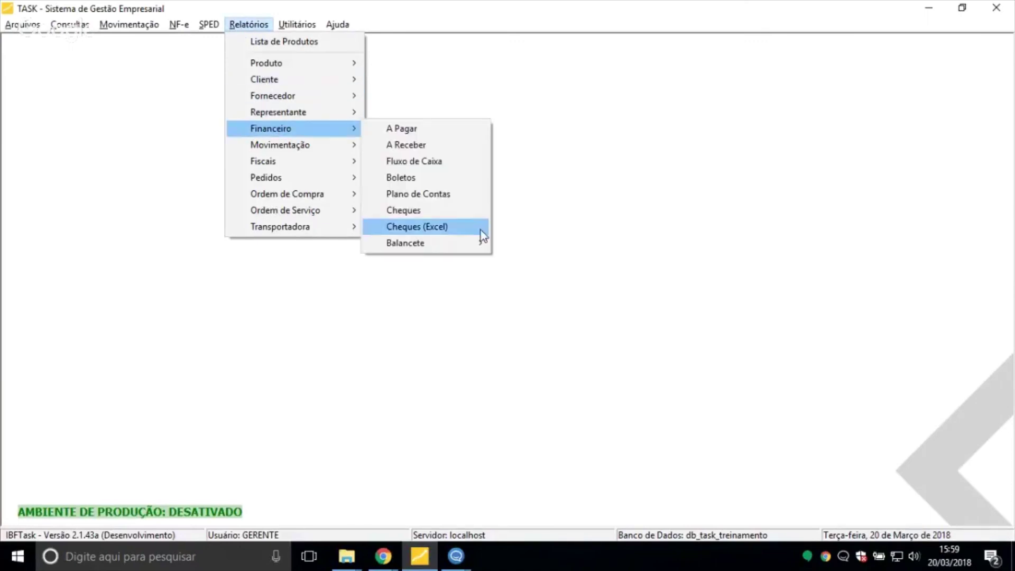
pyautogui.moveTo(474, 242)
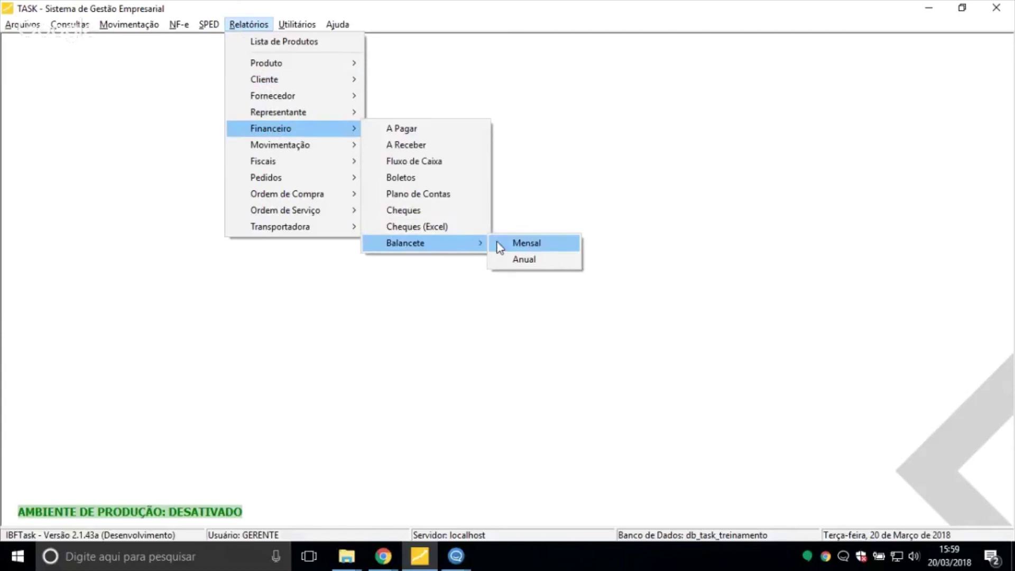
pyautogui.click(513, 260)
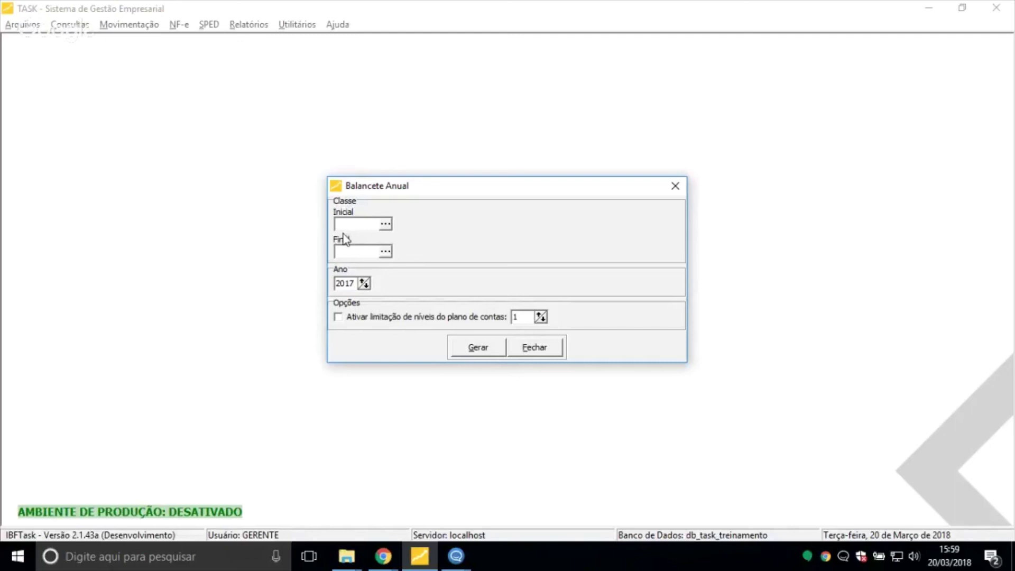
# Choose RECEITAS as the initial and final class, then clear both class filters
pyautogui.click(385, 224)
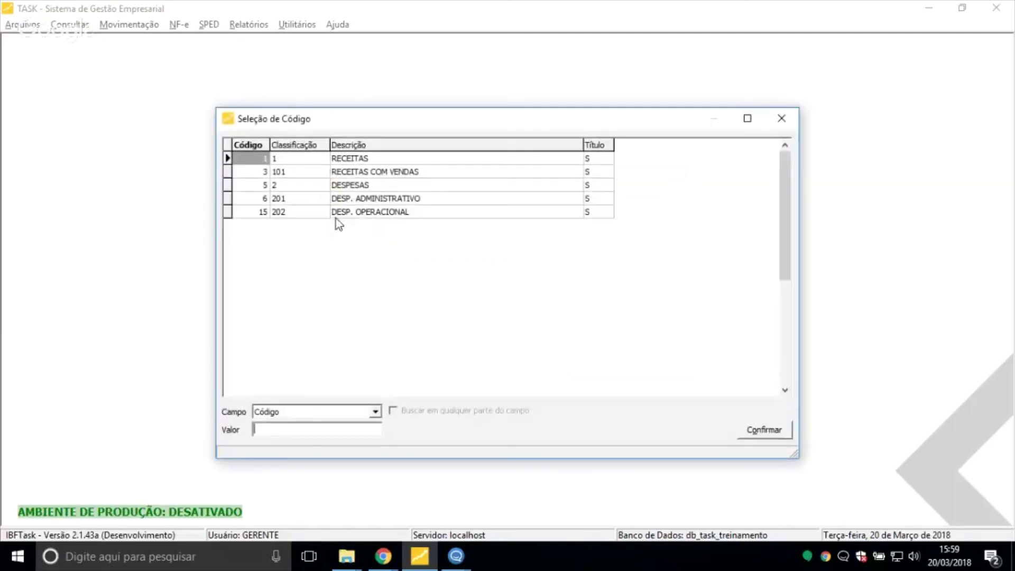
pyautogui.doubleClick(341, 159)
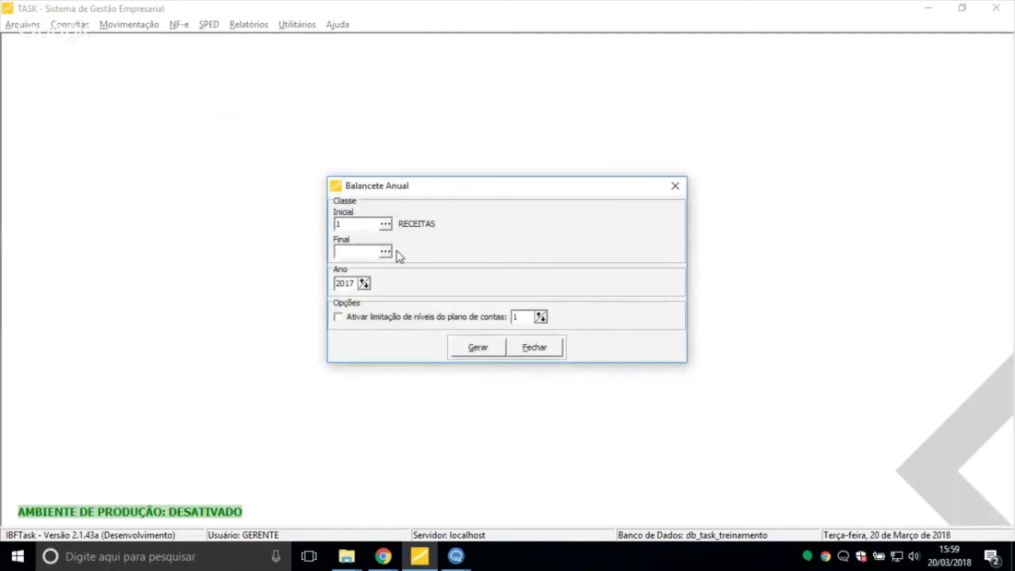
pyautogui.click(385, 252)
pyautogui.click(349, 160)
pyautogui.doubleClick(348, 158)
pyautogui.press('BackSpace')
pyautogui.hotkey('shift', 'Tab')
pyautogui.press('BackSpace')
# Set the Balancete Anual year to 2018 and generate the report for all classes
pyautogui.click(366, 286)
pyautogui.doubleClick(365, 280)
pyautogui.click(462, 353)
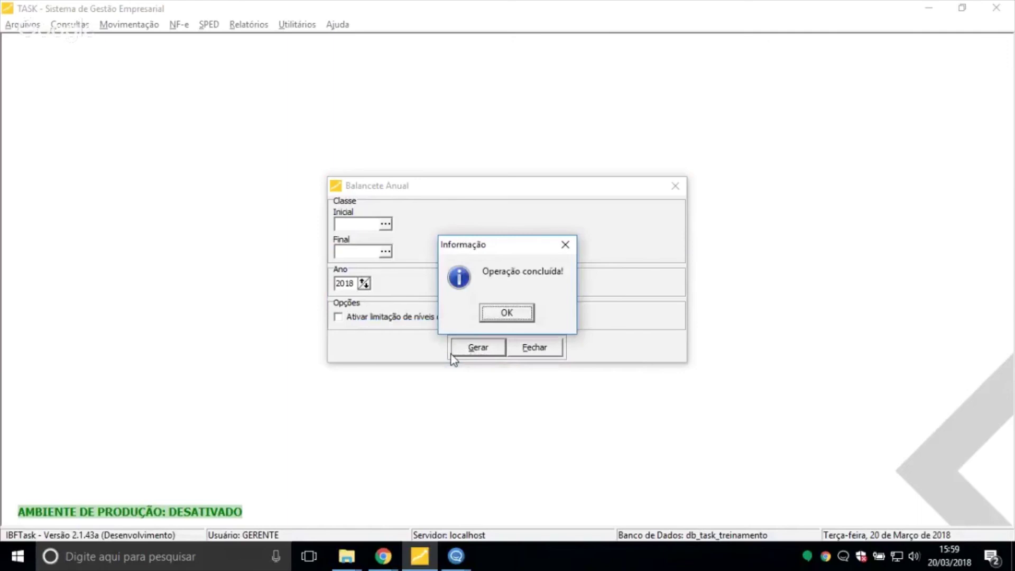
pyautogui.press('Return')
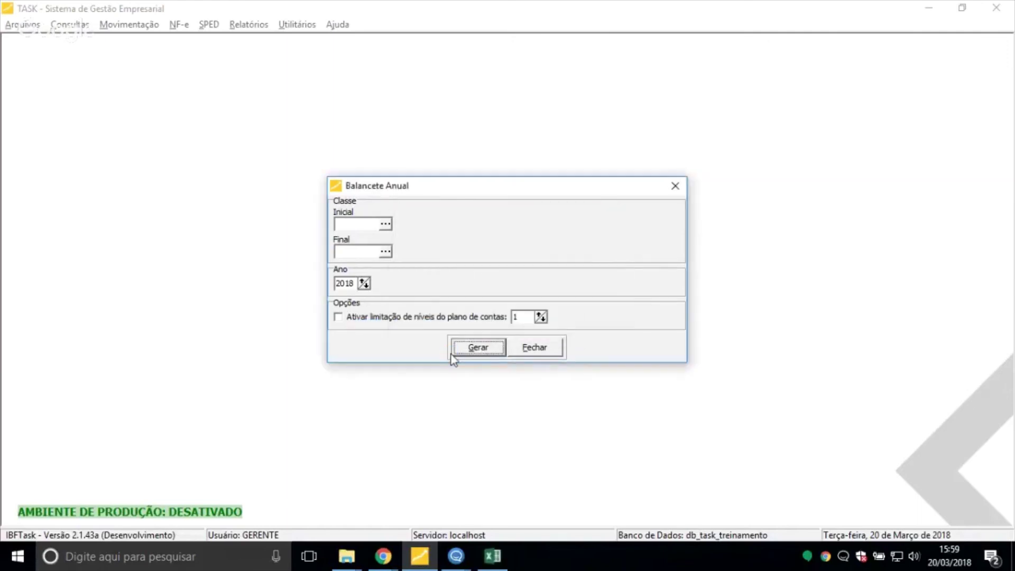
# Switch to the generated Balancete Anual workbook in Excel, maximize it and zoom out to 85%
pyautogui.hotkey('alt', 'Tab')
pyautogui.hotkey('alt', 'Tab')
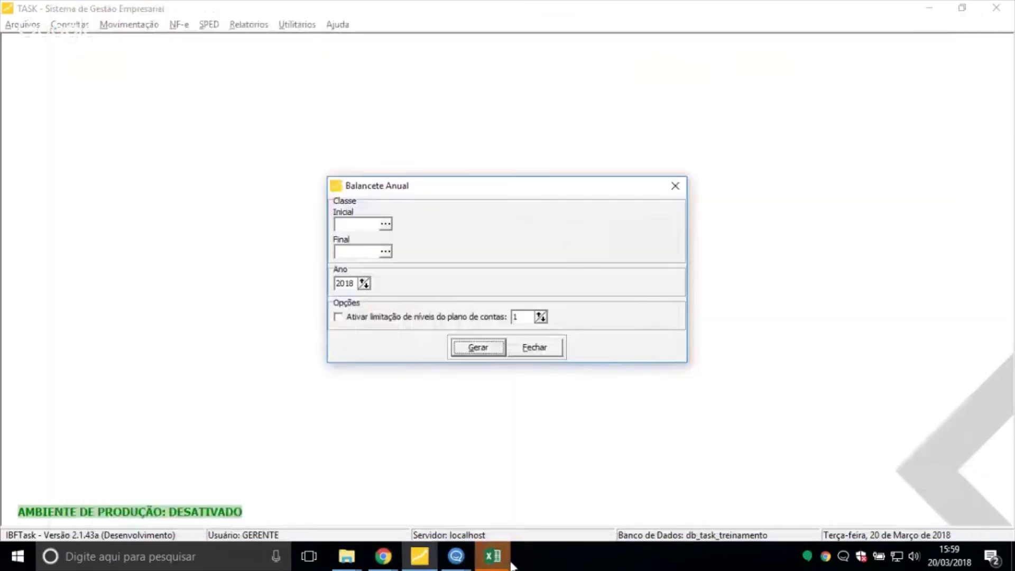
pyautogui.click(492, 555)
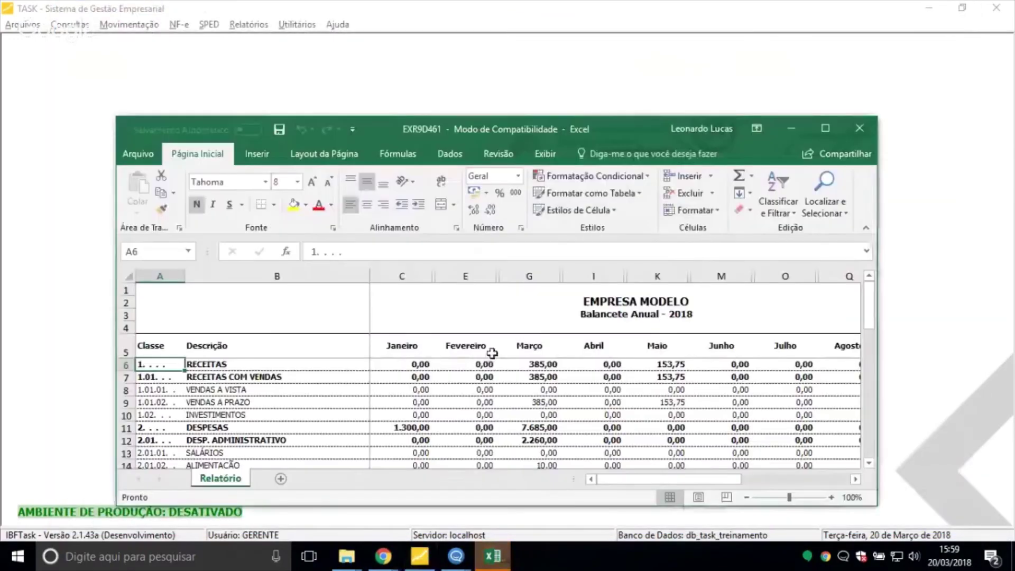
pyautogui.doubleClick(607, 125)
pyautogui.keyDown('ctrl'); pyautogui.scroll(-1, 349, 273); pyautogui.keyUp('ctrl')
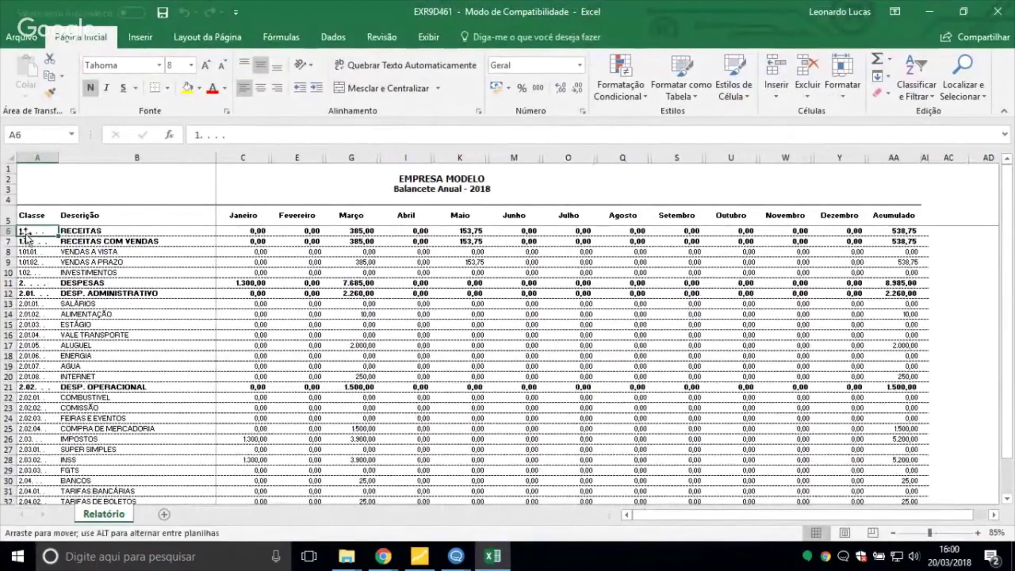
# Examine the account classes and the January, February and March columns of the Balancete Anual
pyautogui.scroll(-8, 27, 233)
pyautogui.scroll(8, 89, 297)
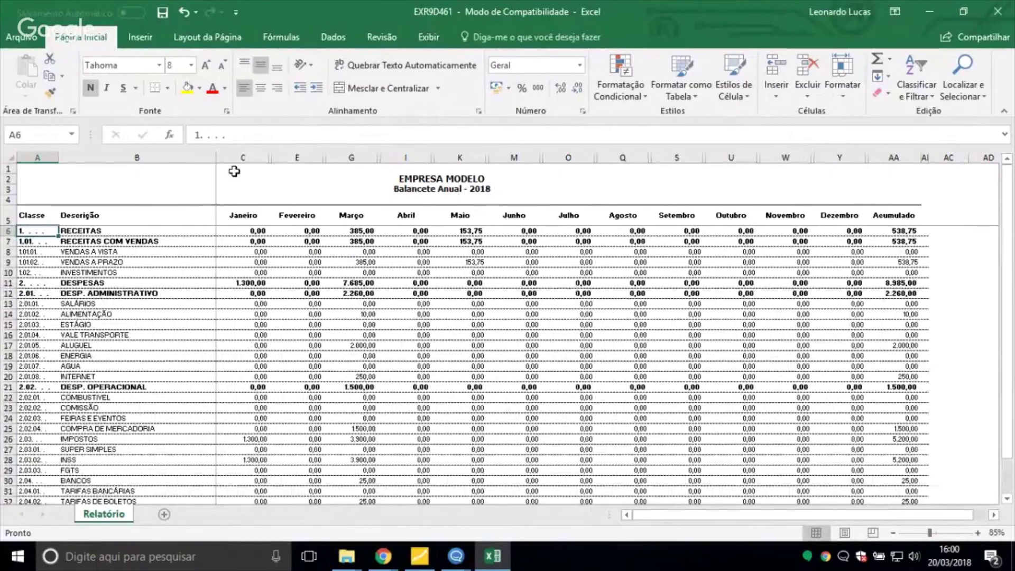
pyautogui.click(242, 158)
pyautogui.click(297, 157)
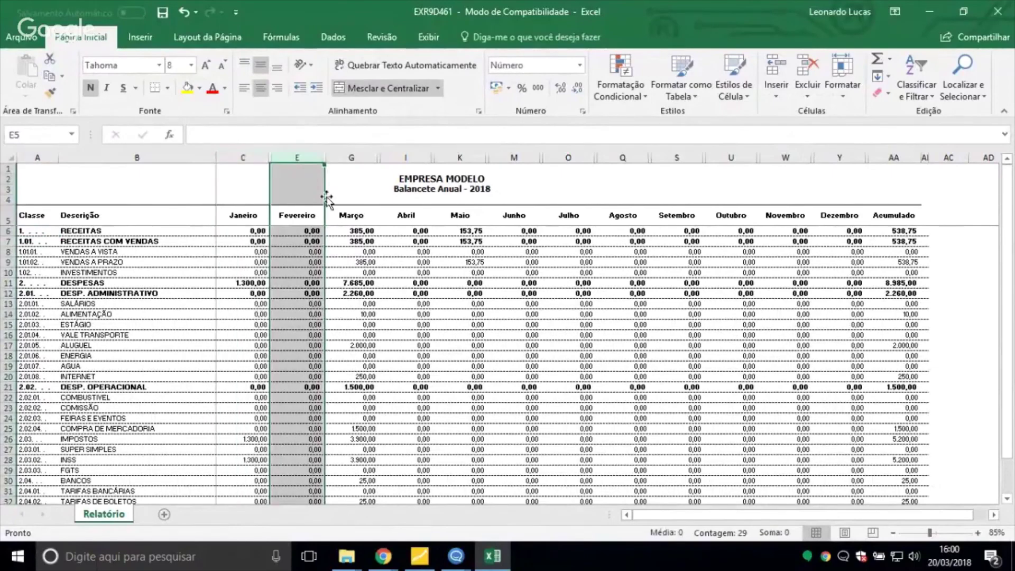
pyautogui.click(359, 230)
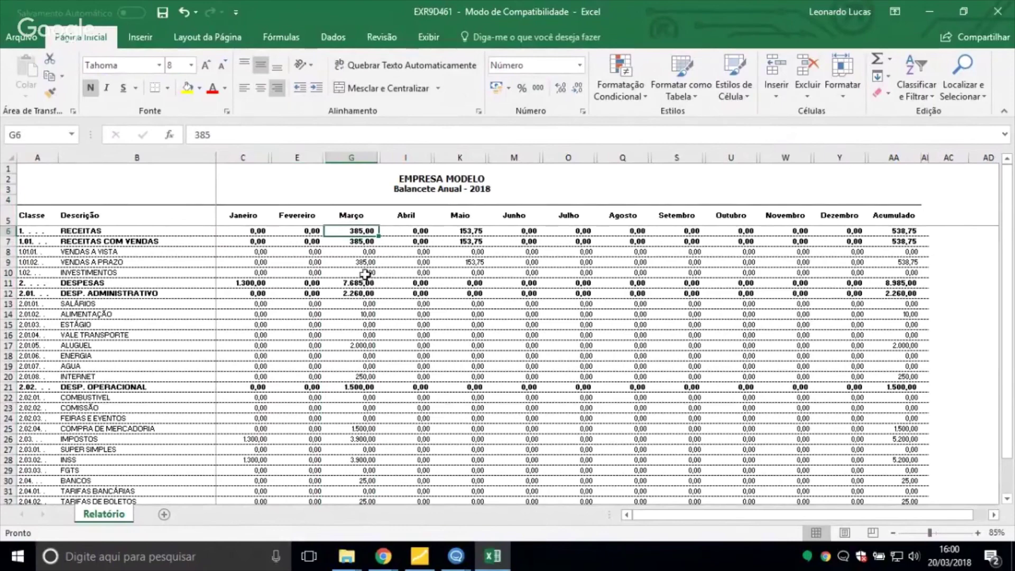
# Examine the March values in the Balancete Anual, from RECEITAS COM VENDAS and VENDAS A PRAZO through DESPESAS, ALUGUEL, ALIMENTAÇÃO and INTERNET
pyautogui.click(363, 241)
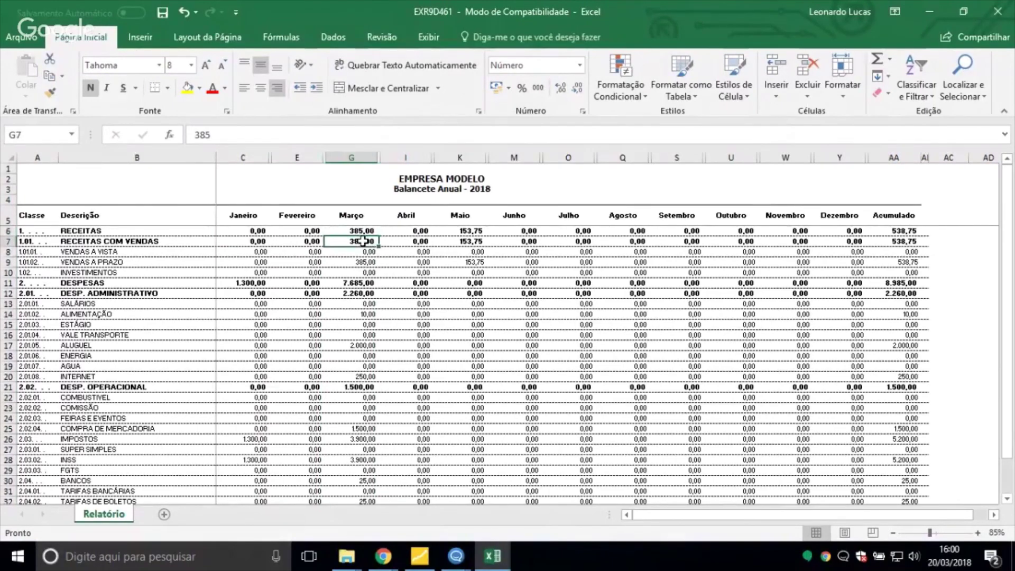
pyautogui.moveTo(34, 266); pyautogui.dragTo(367, 261)
pyautogui.click(368, 262)
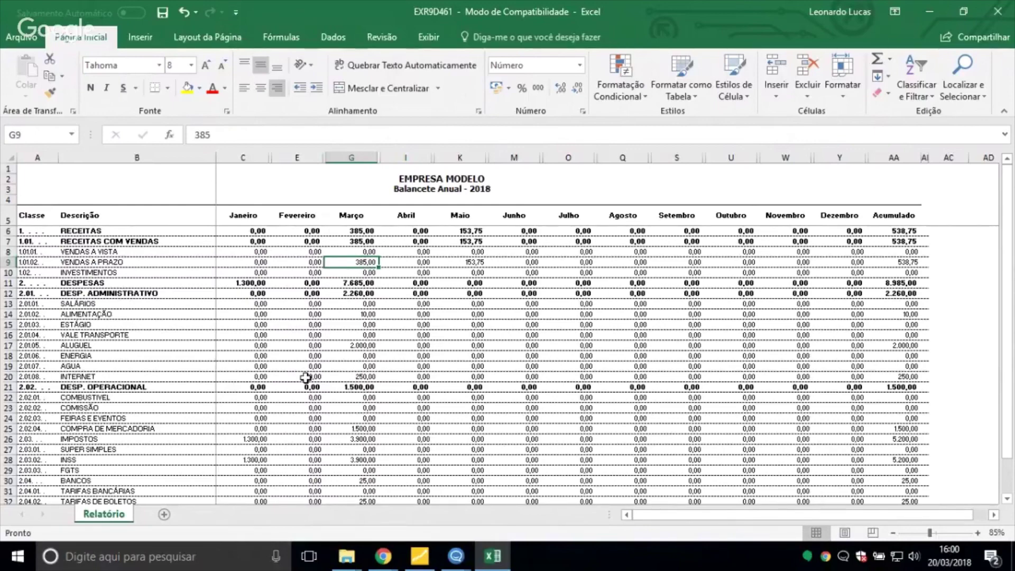
pyautogui.click(339, 273)
pyautogui.click(346, 284)
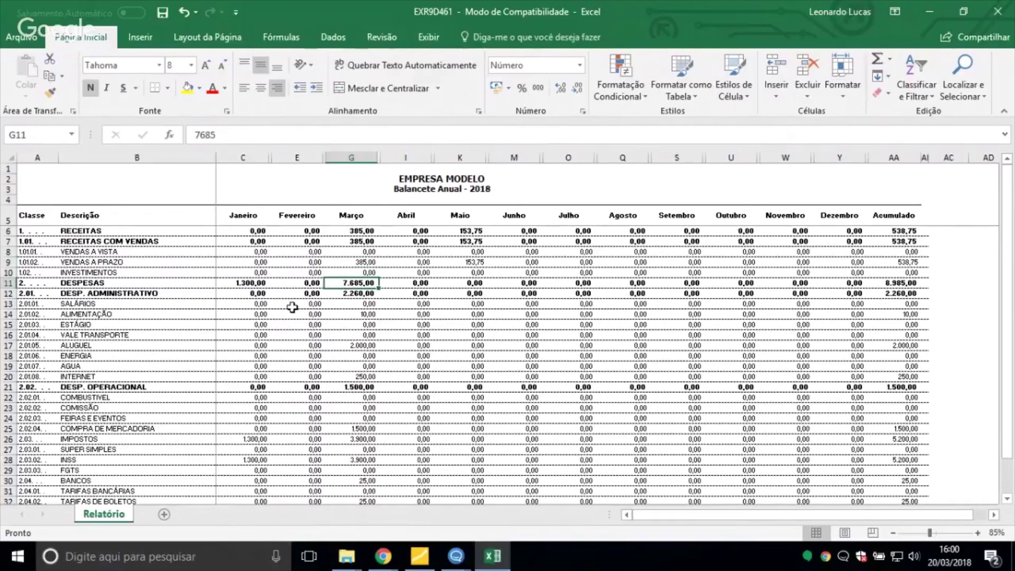
pyautogui.click(337, 294)
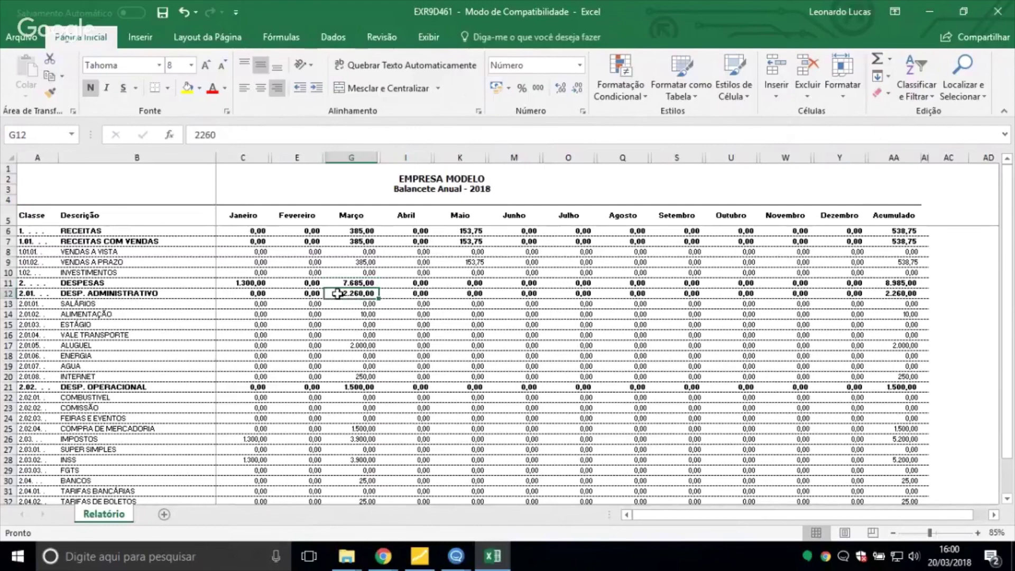
pyautogui.click(363, 344)
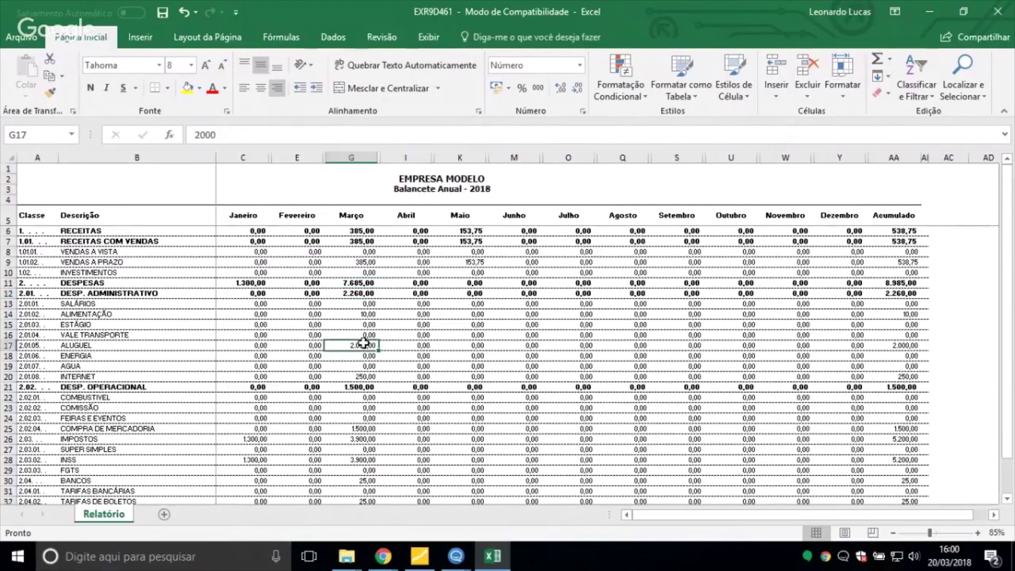
pyautogui.click(376, 314)
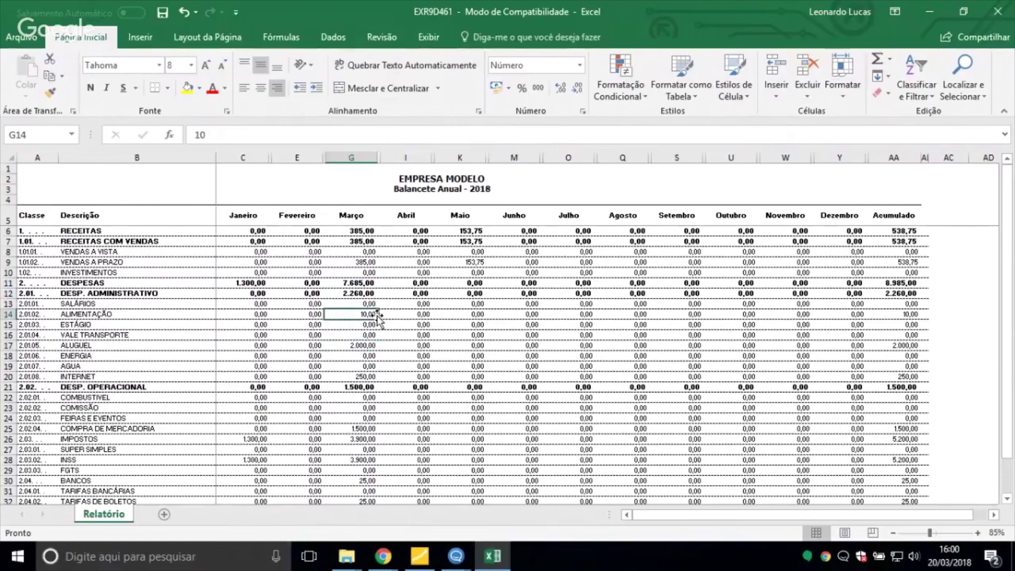
pyautogui.click(369, 377)
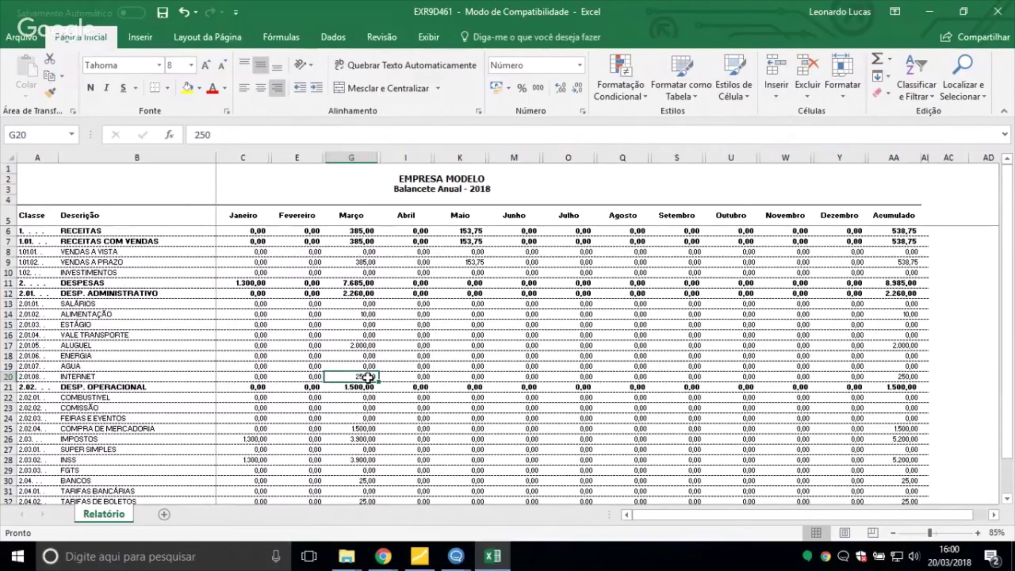
pyautogui.moveTo(373, 263); pyautogui.dragTo(365, 501)
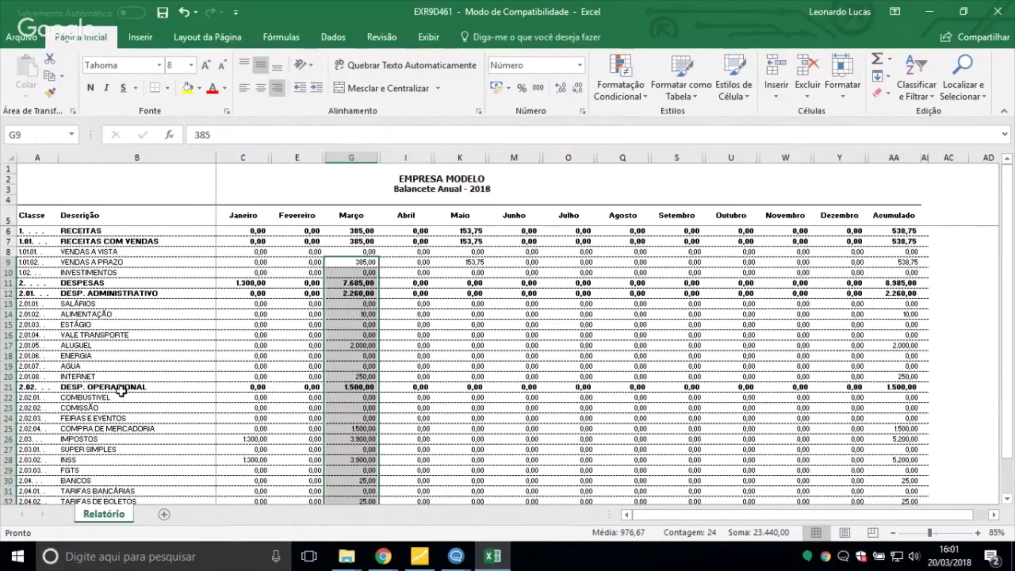
# Review the Balancete Anual's class hierarchy under RECEITAS and DESPESAS and its columns from Janeiro through Acumulado
pyautogui.moveTo(24, 231); pyautogui.dragTo(71, 382)
pyautogui.click(24, 293)
pyautogui.moveTo(23, 272); pyautogui.dragTo(8, 235)
pyautogui.moveTo(95, 231); pyautogui.dragTo(32, 233)
pyautogui.moveTo(124, 286); pyautogui.dragTo(31, 294)
pyautogui.scroll(-6, 253, 304)
pyautogui.scroll(6, 252, 303)
pyautogui.moveTo(891, 157); pyautogui.dragTo(891, 157)
pyautogui.moveTo(592, 252); pyautogui.dragTo(258, 261)
pyautogui.scroll(-12, 575, 297)
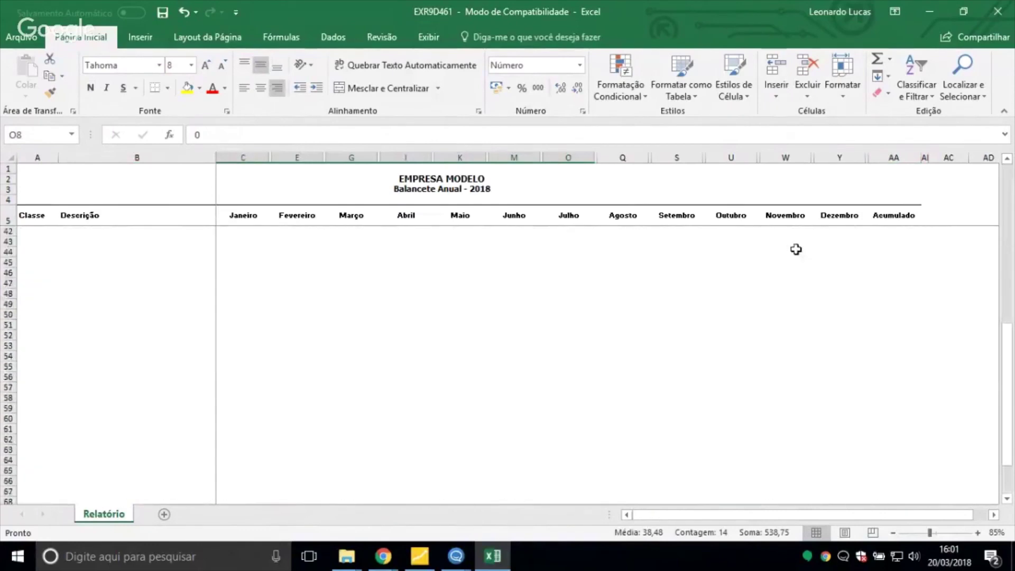
pyautogui.scroll(12, 796, 249)
pyautogui.scroll(-2, 796, 249)
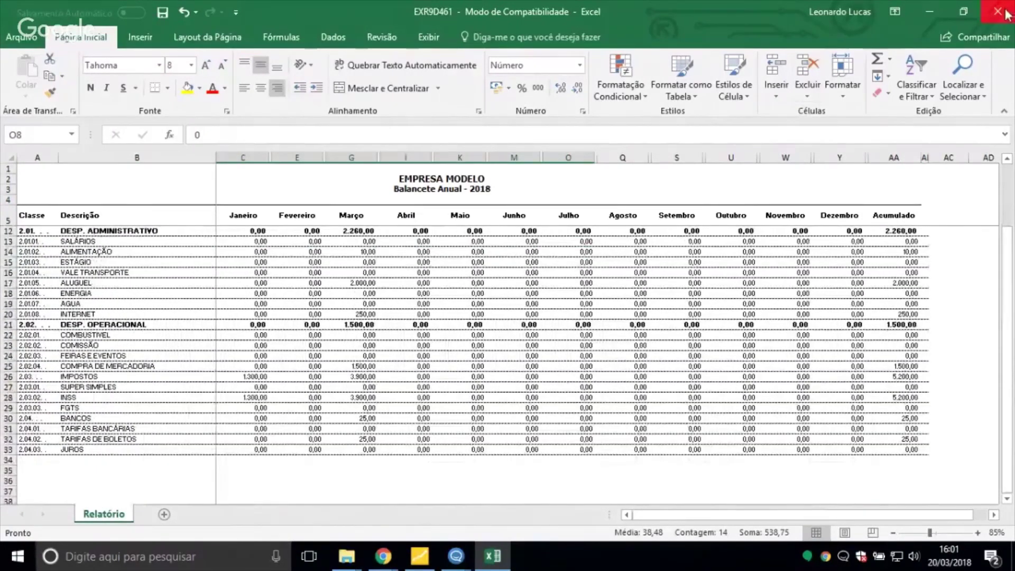
pyautogui.scroll(2, 386, 272)
pyautogui.click(250, 291)
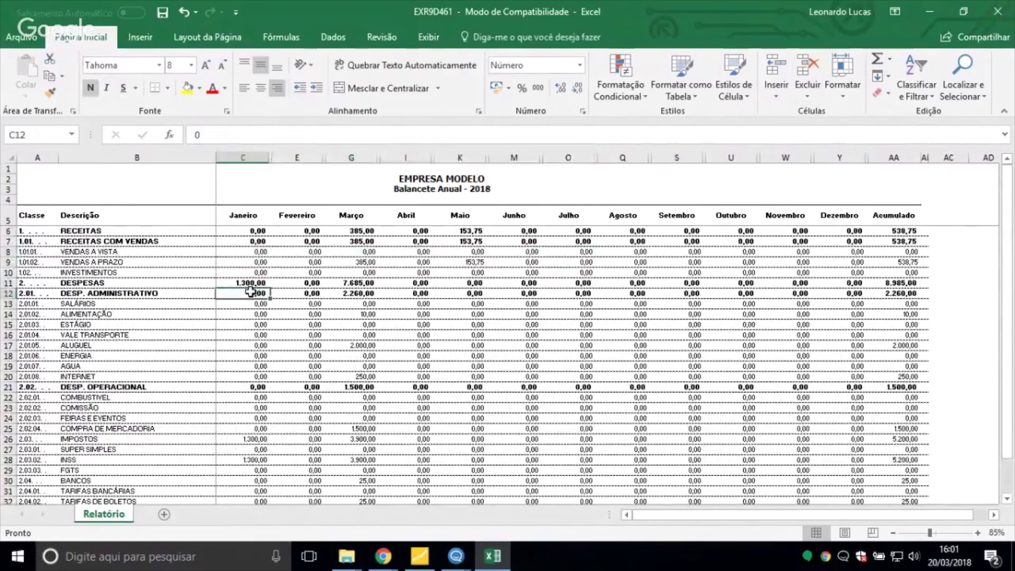
pyautogui.moveTo(259, 158); pyautogui.dragTo(907, 157)
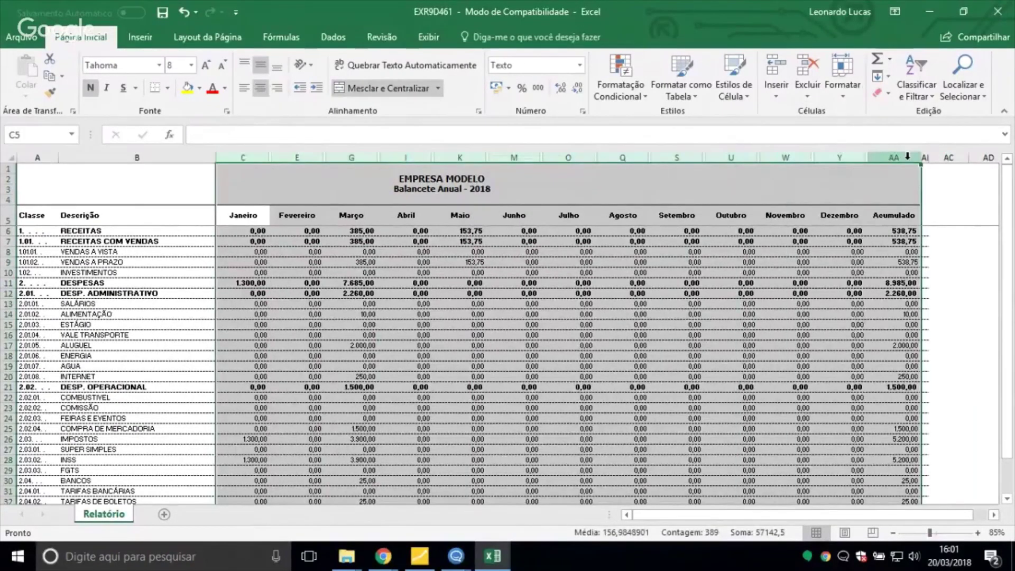
pyautogui.click(617, 375)
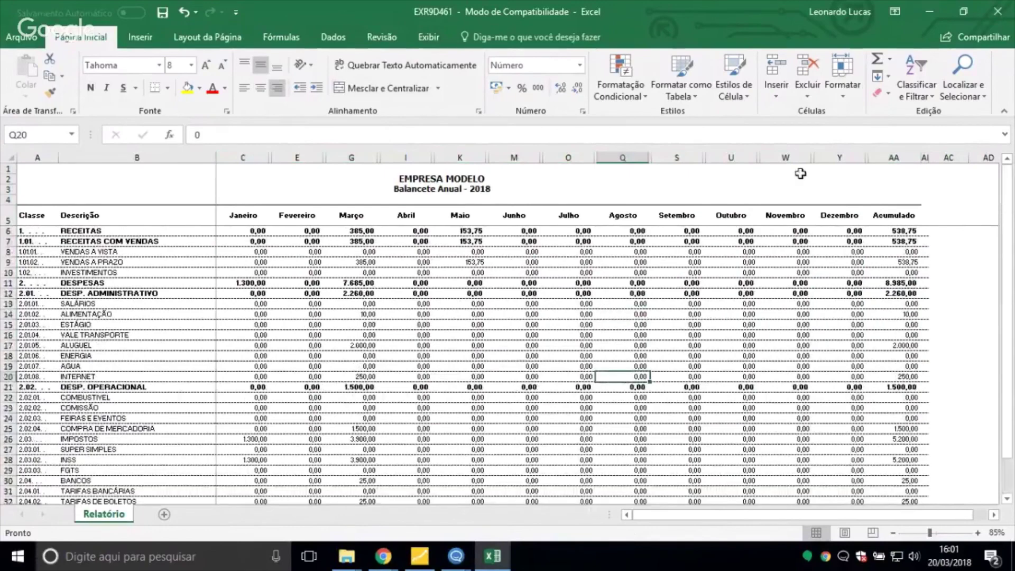
# Close the Balancete Anual workbook without saving, and dismiss the Balancete Anual report window in TASK
pyautogui.click(998, 12)
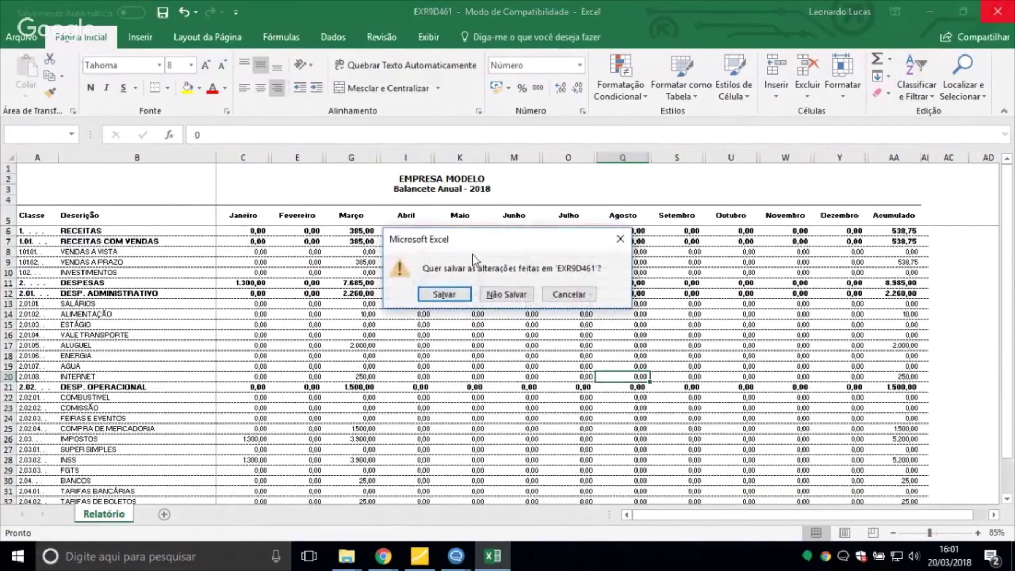
pyautogui.click(504, 294)
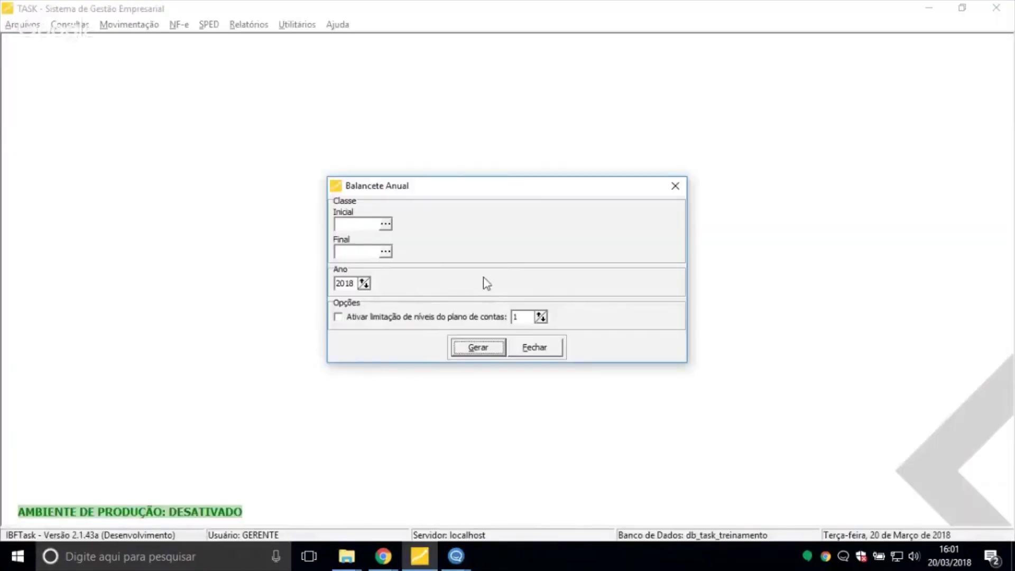
pyautogui.press('Escape')
# Open the financial Fluxo de Caixa report options and set the base date to 01/04/2018
pyautogui.click(248, 26)
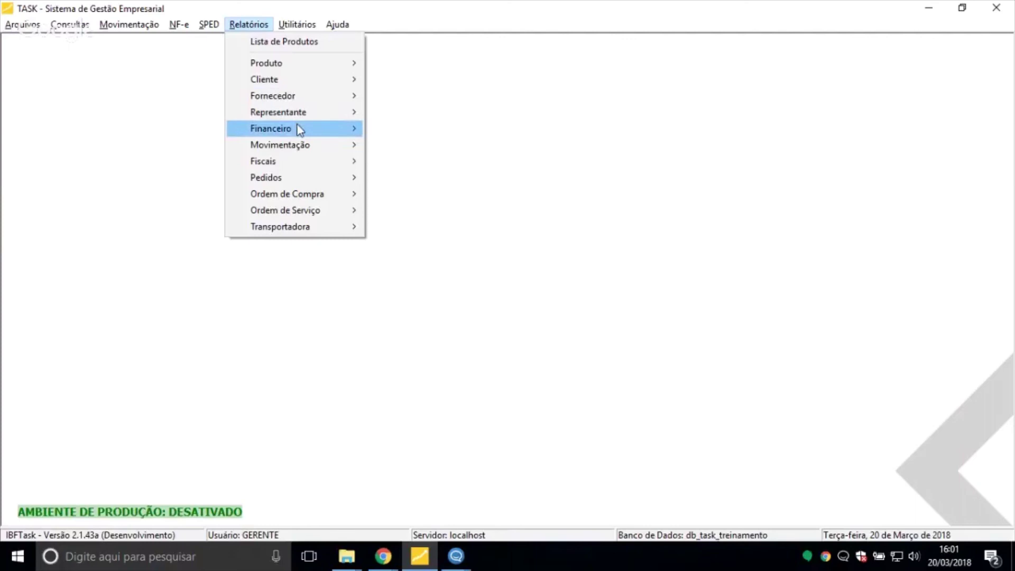
pyautogui.moveTo(299, 129)
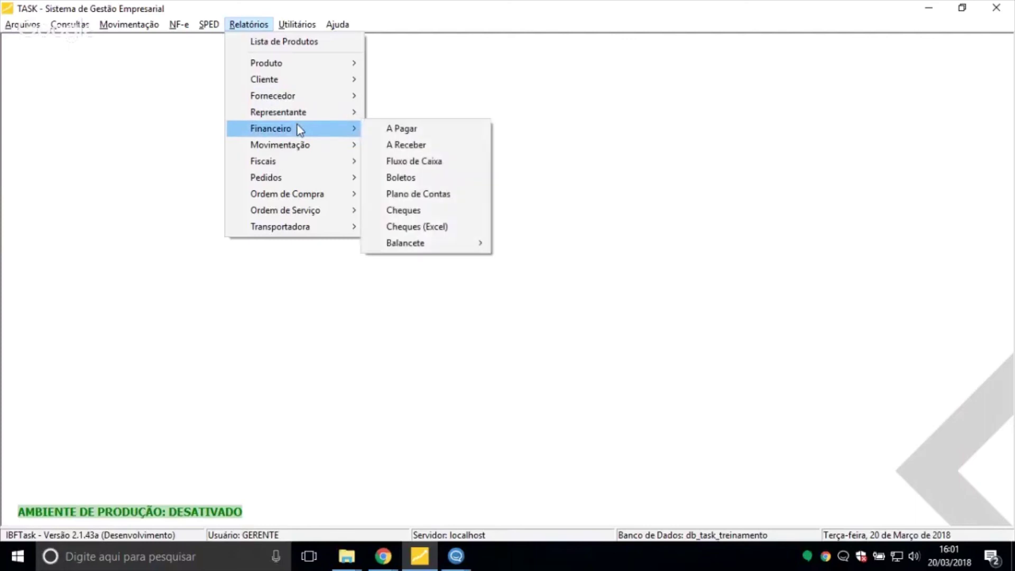
pyautogui.click(433, 162)
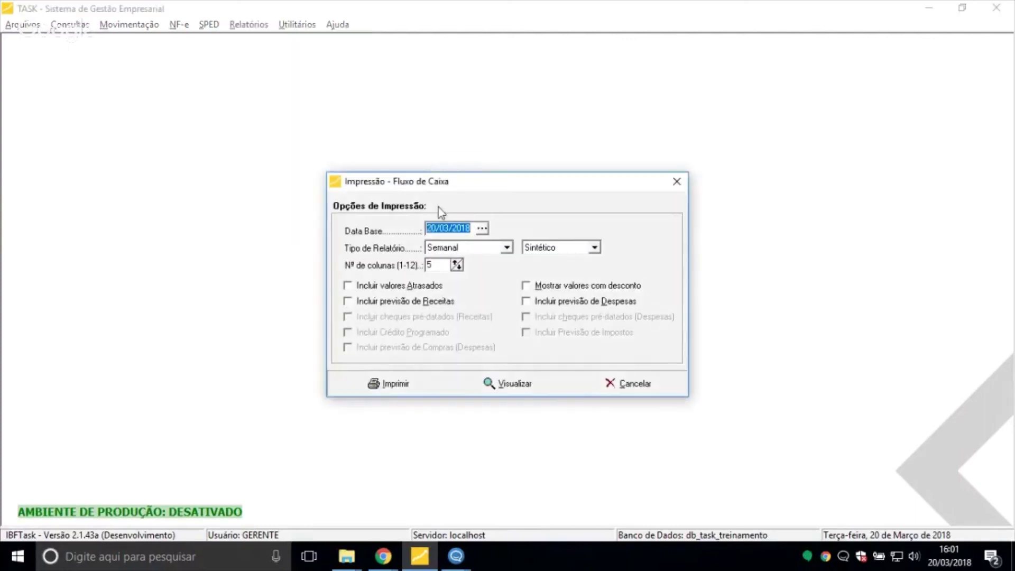
pyautogui.click(482, 229)
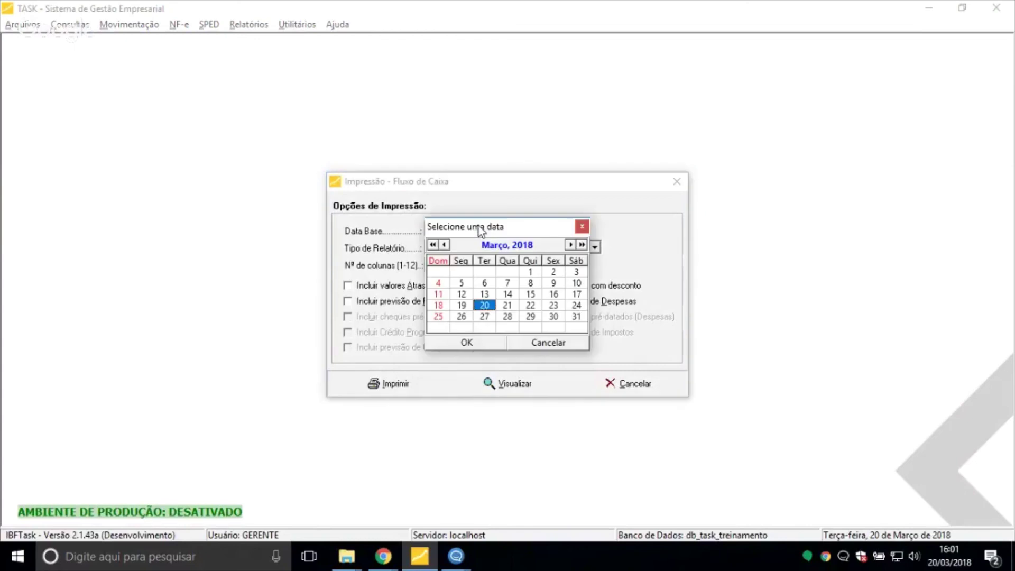
pyautogui.doubleClick(485, 306)
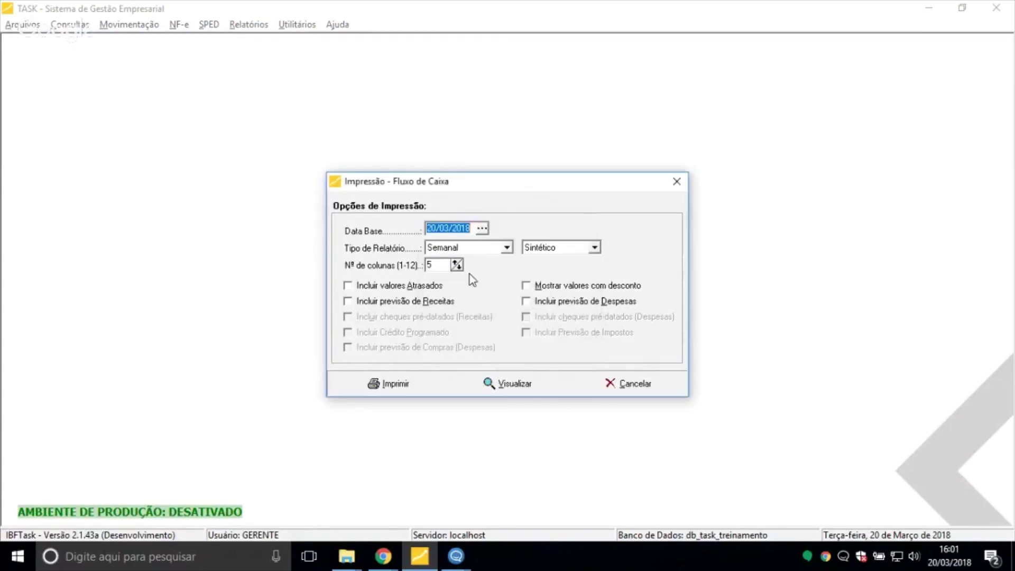
pyautogui.write('01/04/')
# Set the Fluxo de Caixa report type to Mensal and its detail level to Analítico
pyautogui.click(480, 253)
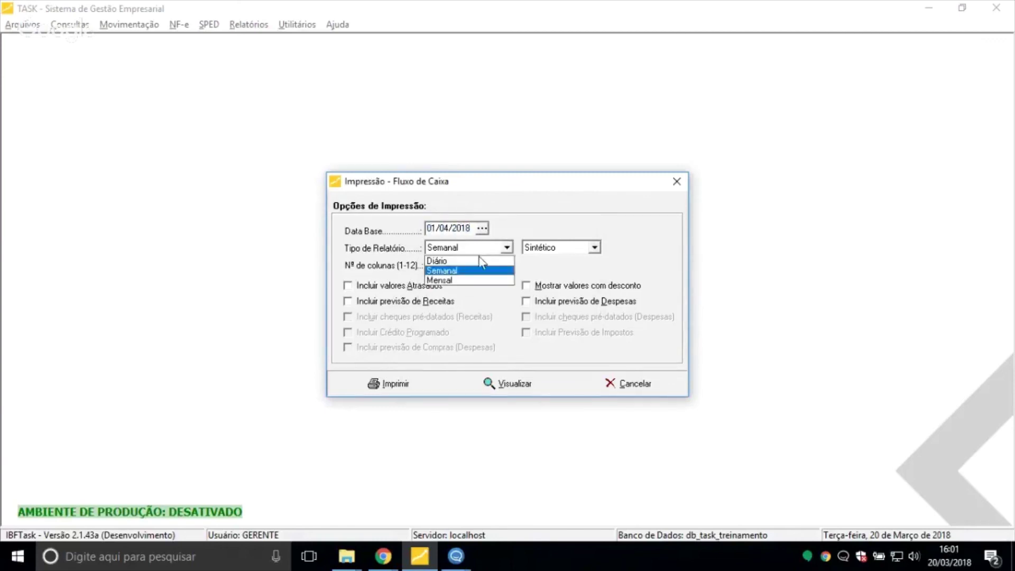
pyautogui.click(474, 279)
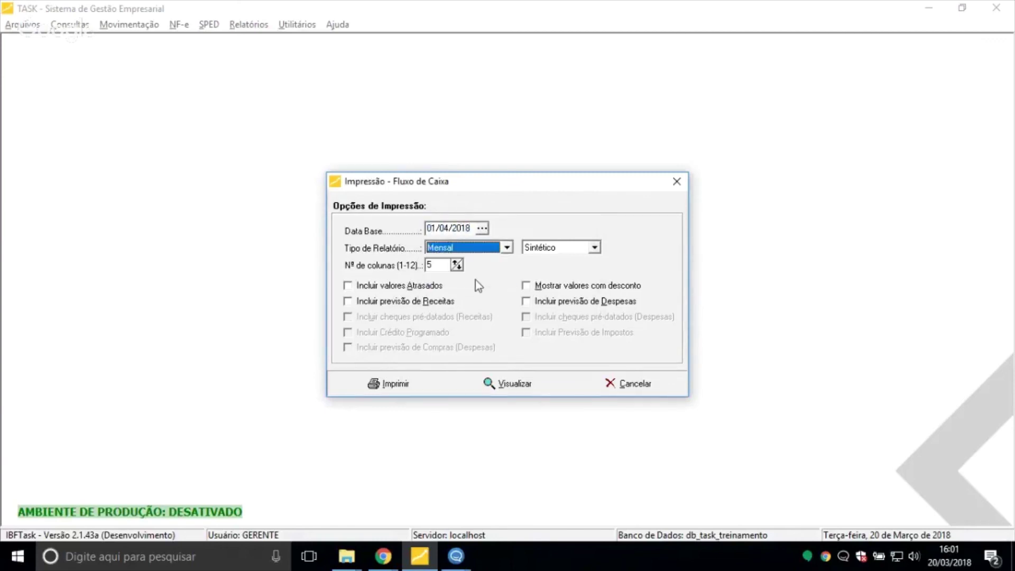
pyautogui.click(553, 249)
pyautogui.click(553, 271)
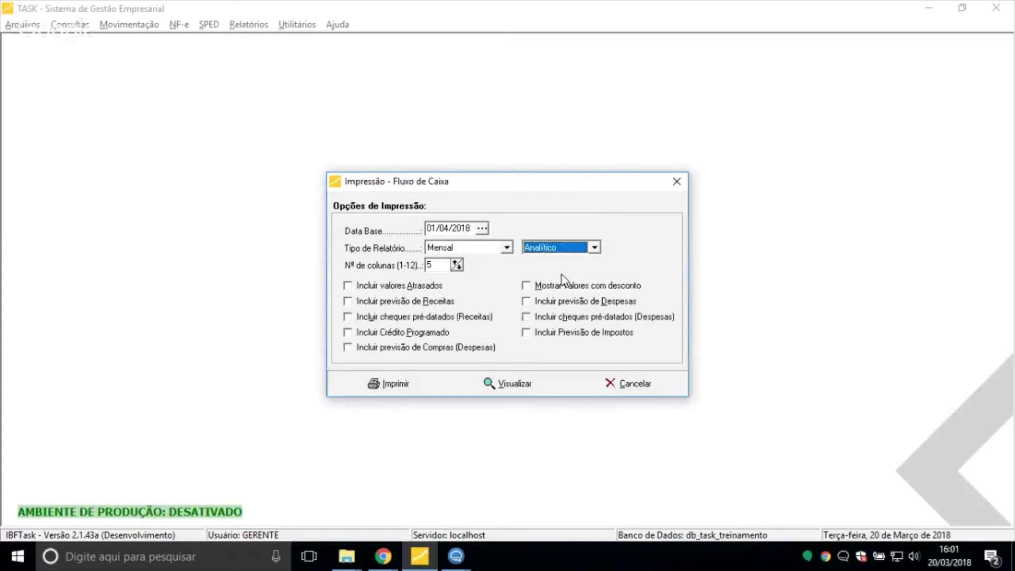
# Set the number of columns to 9 and enable including overdue values and showing values with discount
pyautogui.doubleClick(439, 266)
pyautogui.write('9')
pyautogui.press('Tab')
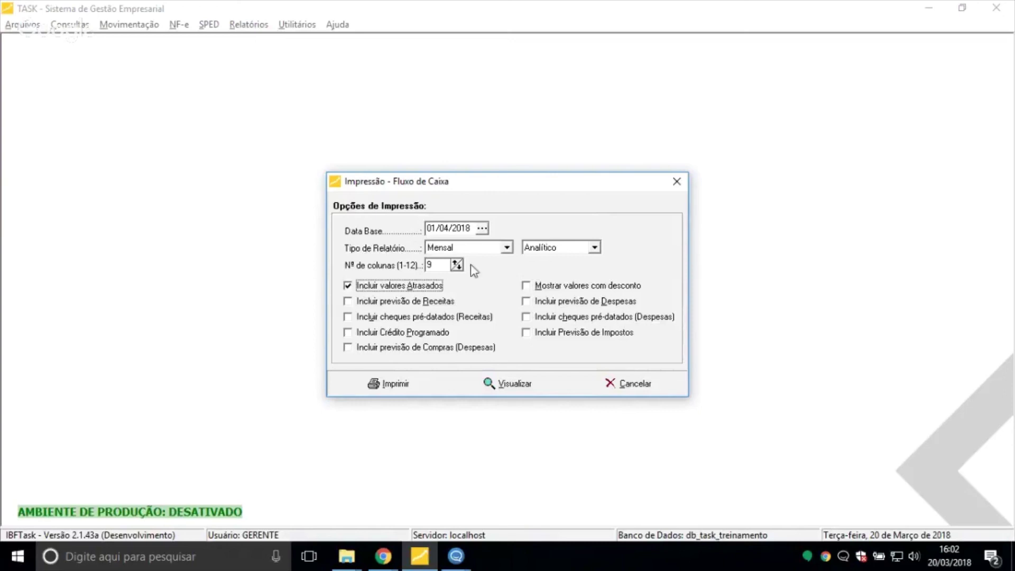
pyautogui.click(536, 288)
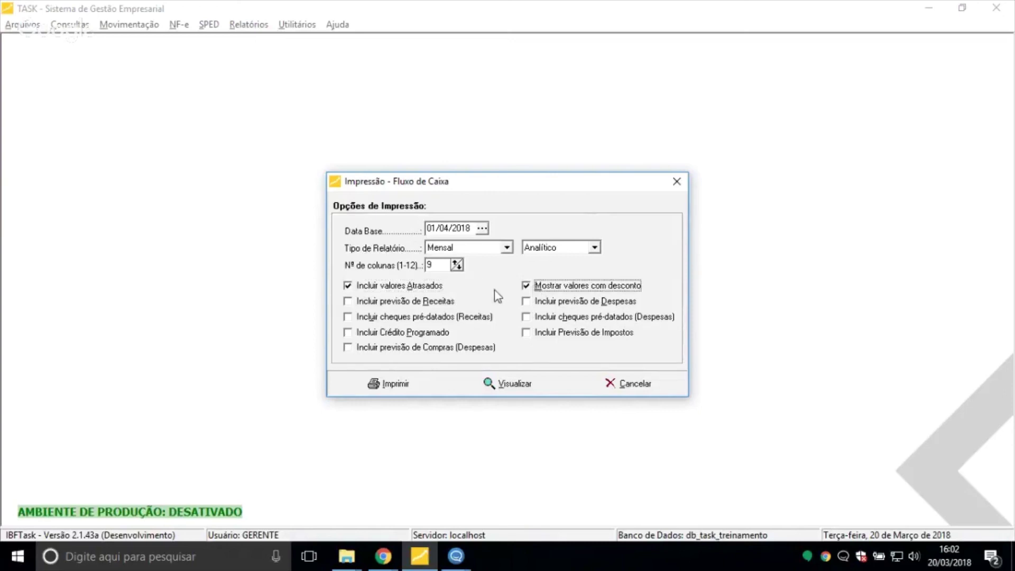
pyautogui.click(443, 302)
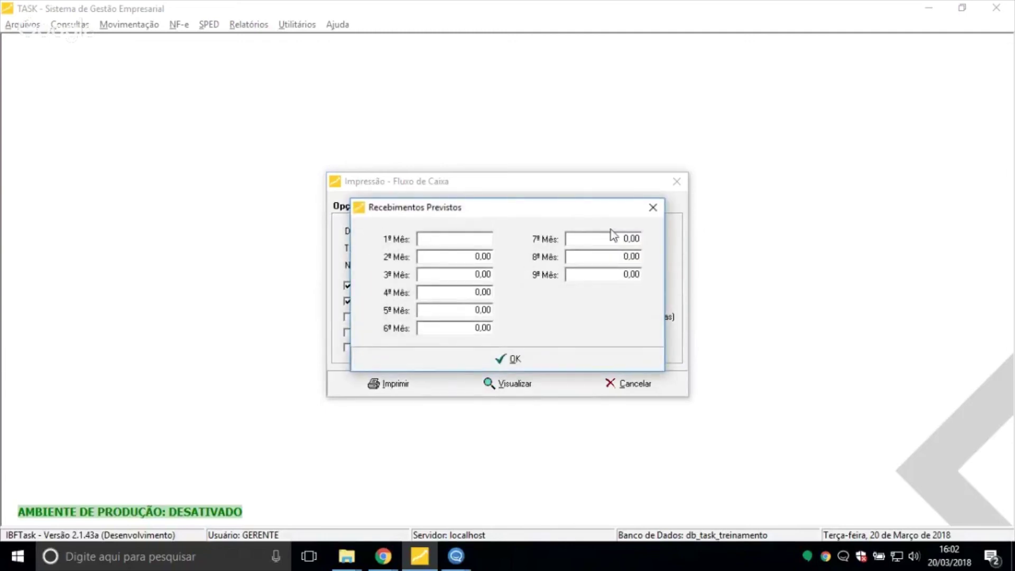
pyautogui.click(653, 209)
pyautogui.click(347, 301)
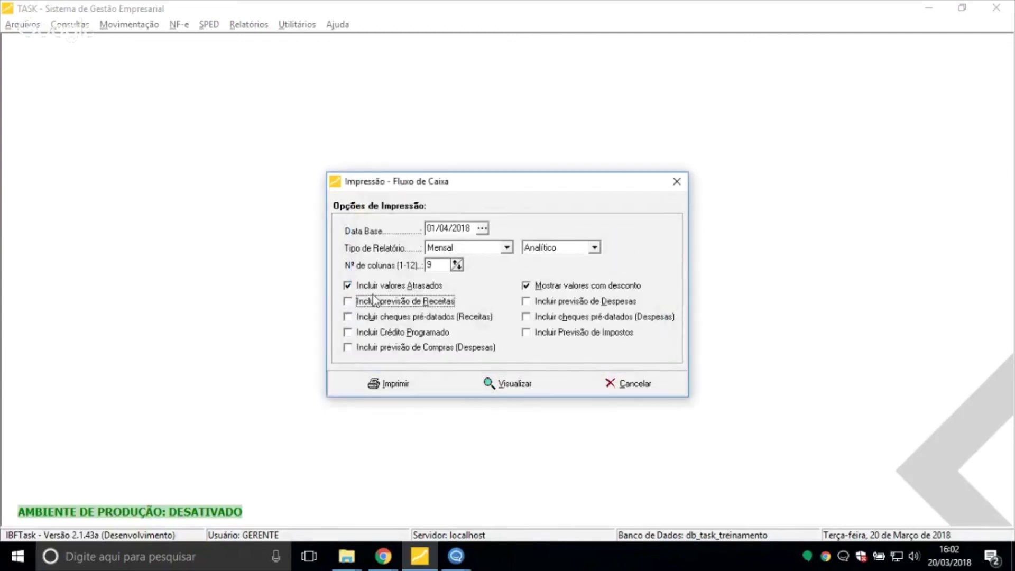
# Include the revenue forecast, with expected receipts of 100000 for each of the nine months
pyautogui.click(372, 303)
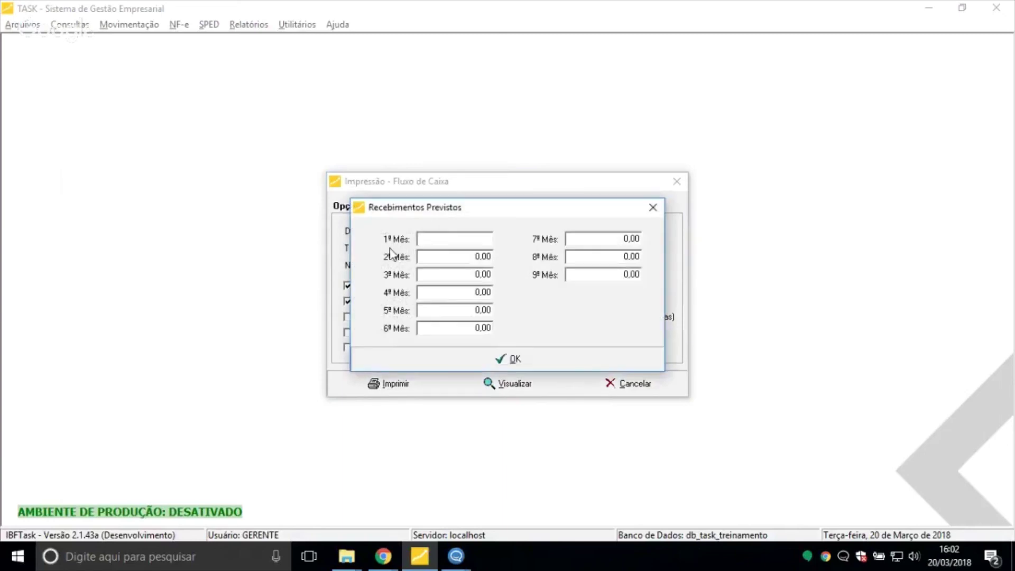
pyautogui.write('1000')
pyautogui.hotkey('shift', 'Home')
pyautogui.write('100000')
pyautogui.press('Tab')
pyautogui.hotkey('shift', 'Tab')
pyautogui.hotkey('ctrl', 'c')
pyautogui.press('Tab')
pyautogui.hotkey('ctrl', 'v')
pyautogui.press('Tab')
pyautogui.hotkey('ctrl', 'v')
pyautogui.press('Tab')
pyautogui.hotkey('ctrl', 'v')
pyautogui.press('Tab')
pyautogui.hotkey('ctrl', 'v')
pyautogui.press('Tab')
pyautogui.hotkey('ctrl', 'v')
pyautogui.press('Tab')
pyautogui.hotkey('ctrl', 'v')
pyautogui.press('Tab')
pyautogui.hotkey('ctrl', 'v')
pyautogui.press('Tab')
pyautogui.hotkey('ctrl', 'v')
pyautogui.click(512, 359)
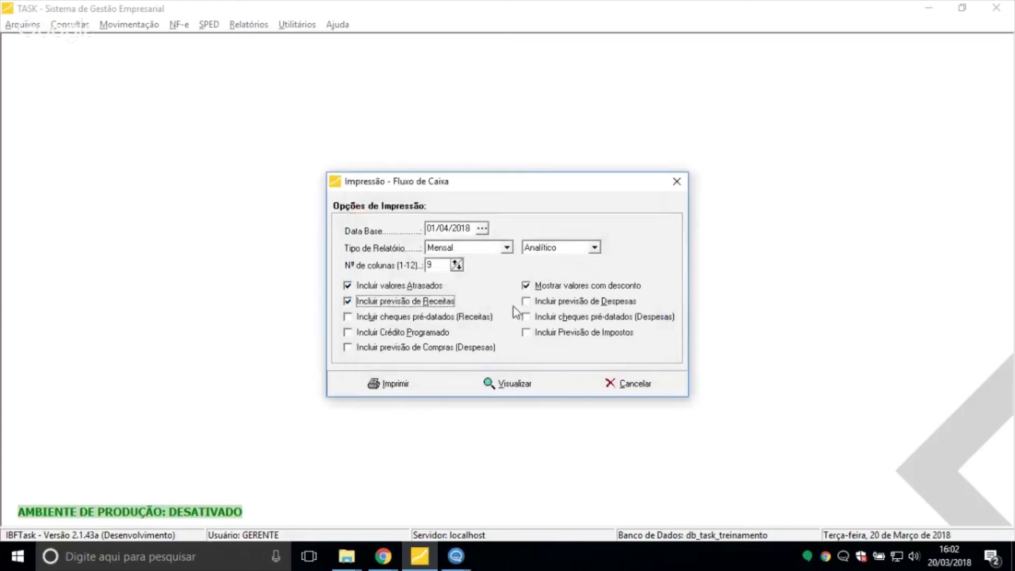
# Include the expense forecast, with expected payments of 10000 for each of the nine months
pyautogui.click(556, 303)
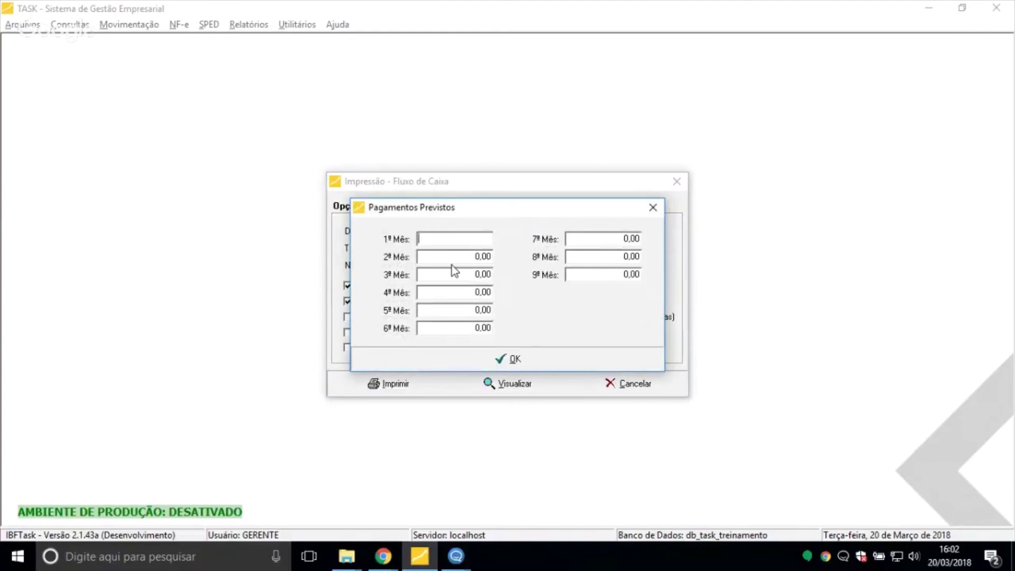
pyautogui.write('10000')
pyautogui.press('Tab')
pyautogui.hotkey('shift', 'Tab')
pyautogui.hotkey('shift', 'Tab')
pyautogui.press('Tab')
pyautogui.hotkey('ctrl', 'c')
pyautogui.press('Tab')
pyautogui.hotkey('ctrl', 'v')
pyautogui.press('Tab')
pyautogui.hotkey('ctrl', 'v')
pyautogui.press('Tab')
pyautogui.hotkey('ctrl', 'v')
pyautogui.press('Tab')
pyautogui.hotkey('ctrl', 'v')
pyautogui.press('Tab')
pyautogui.hotkey('ctrl', 'v')
pyautogui.press('Tab')
pyautogui.hotkey('ctrl', 'v')
pyautogui.press('Tab')
pyautogui.hotkey('ctrl', 'v')
pyautogui.press('Tab')
pyautogui.hotkey('ctrl', 'v')
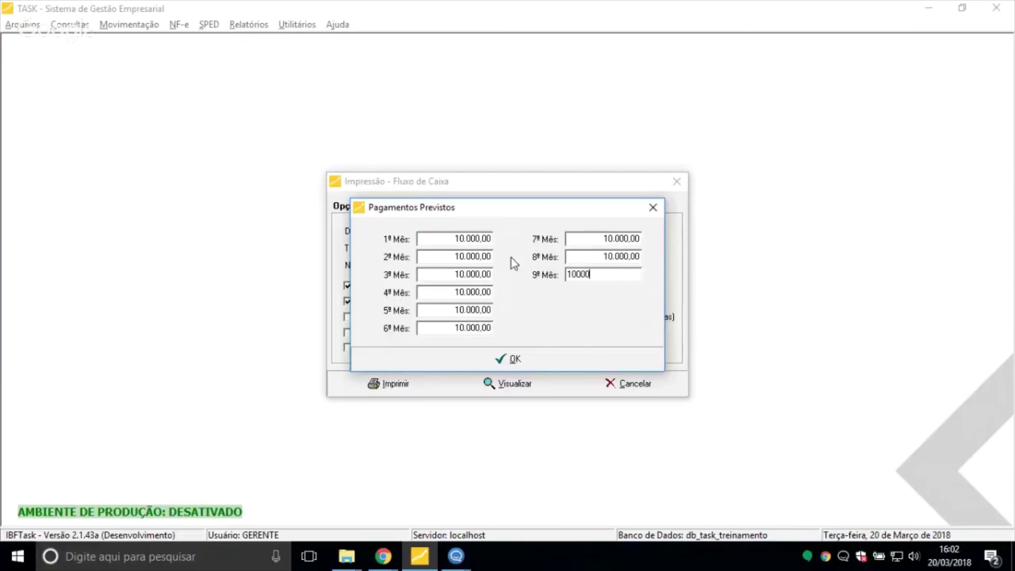
pyautogui.click(508, 359)
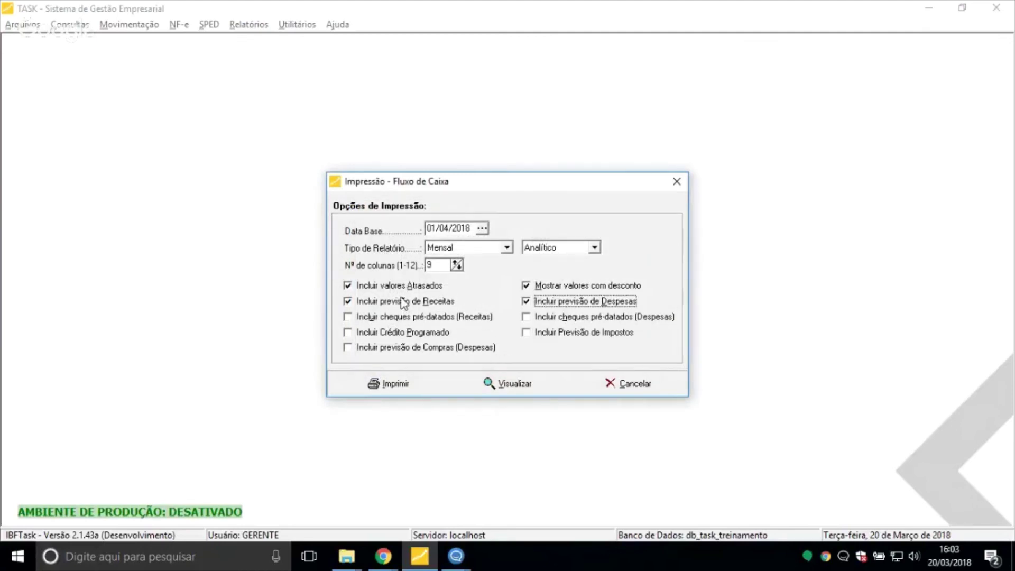
# Preview the monthly analytical Fluxo de Caixa, review its Receitas, Despesas and Saldos sections, and close the report
pyautogui.click(500, 395)
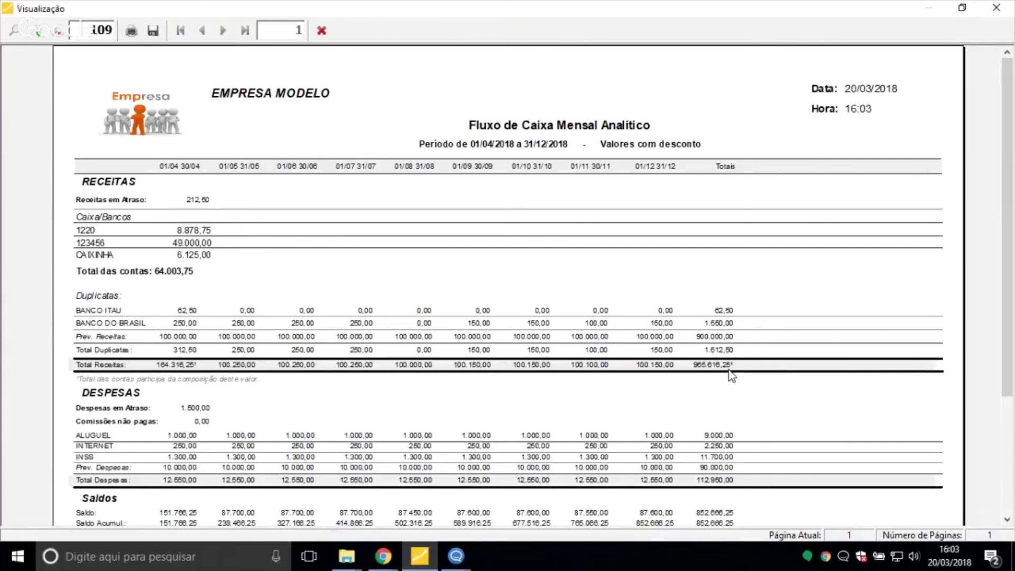
pyautogui.scroll(-2, 731, 375)
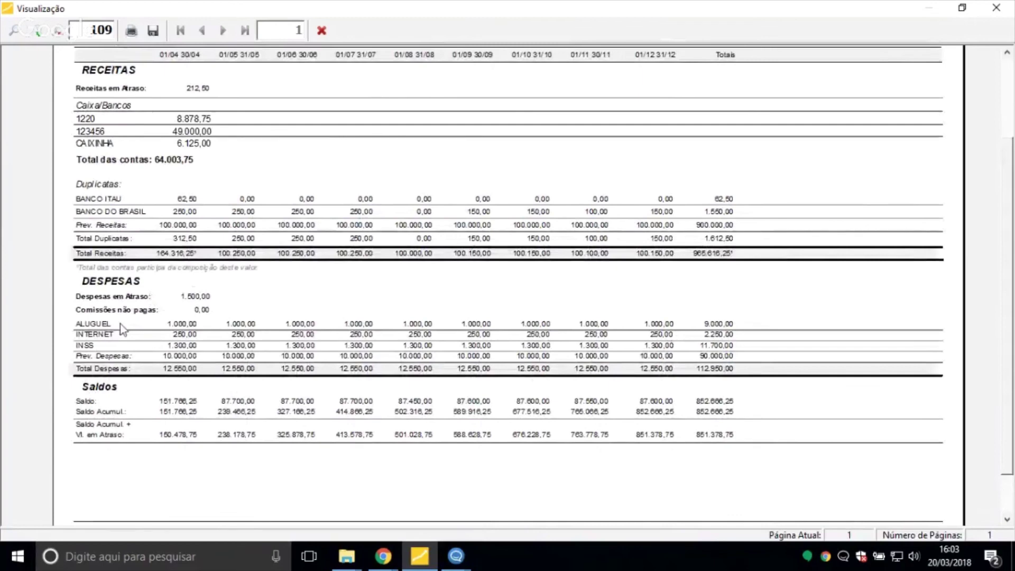
pyautogui.scroll(-1, 119, 323)
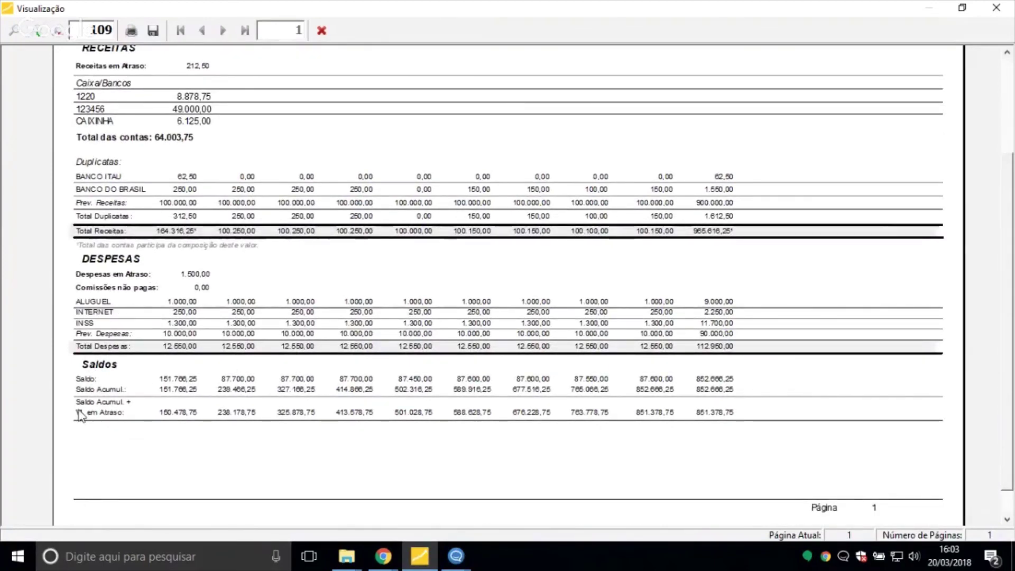
pyautogui.scroll(3, 124, 301)
pyautogui.scroll(-2, 173, 327)
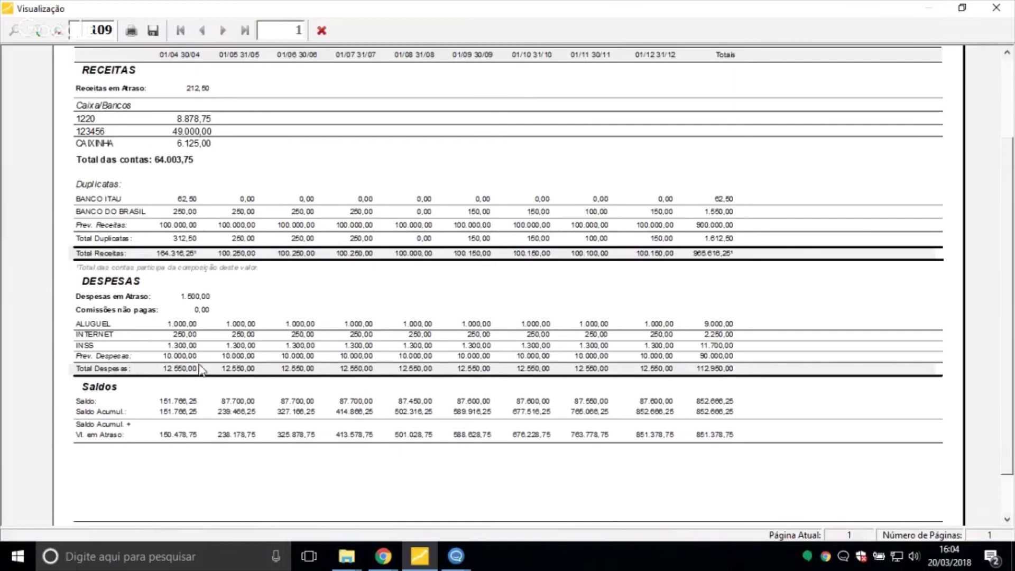
pyautogui.scroll(-1, 275, 338)
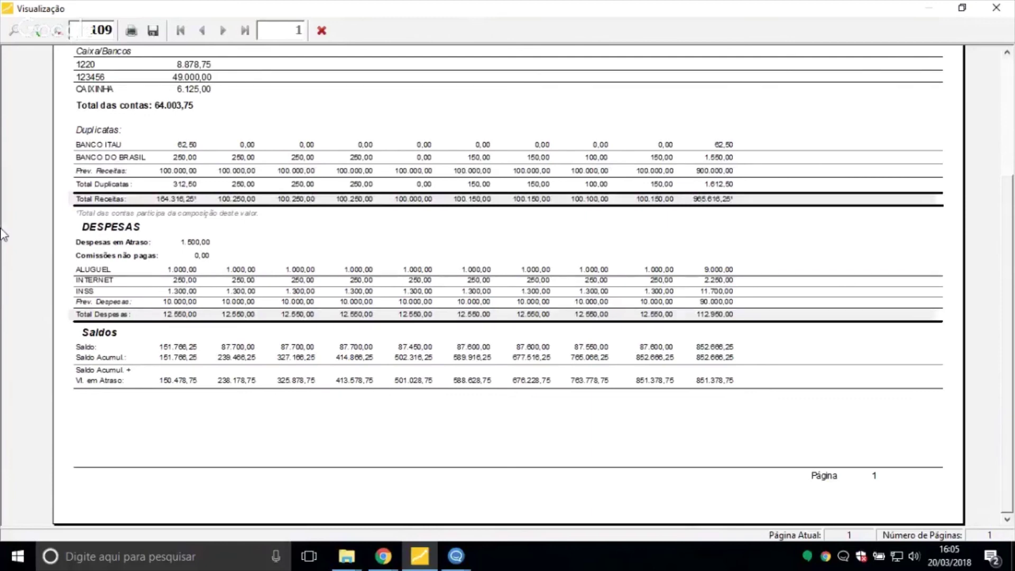
pyautogui.press('Escape')
pyautogui.press('Escape')
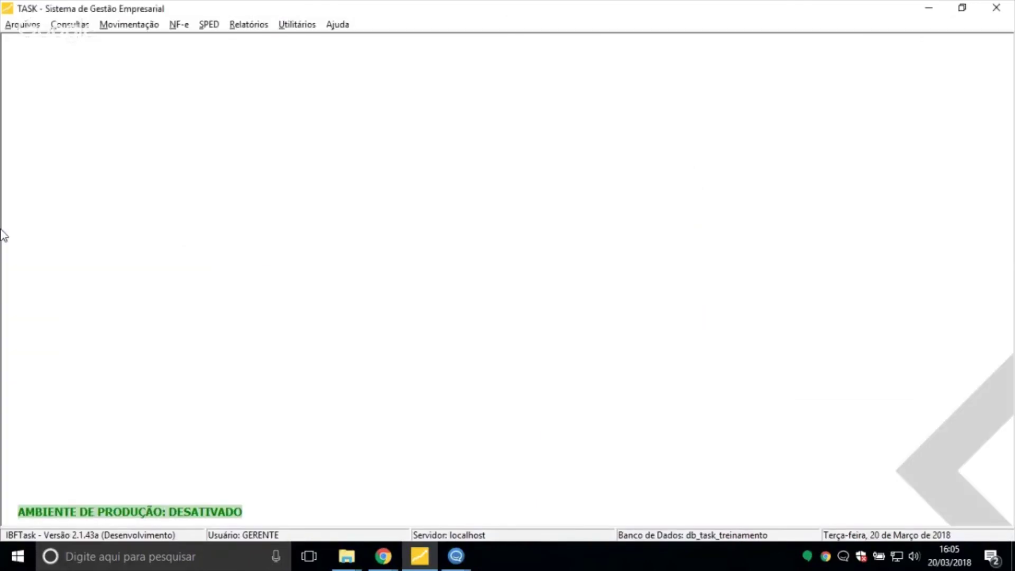